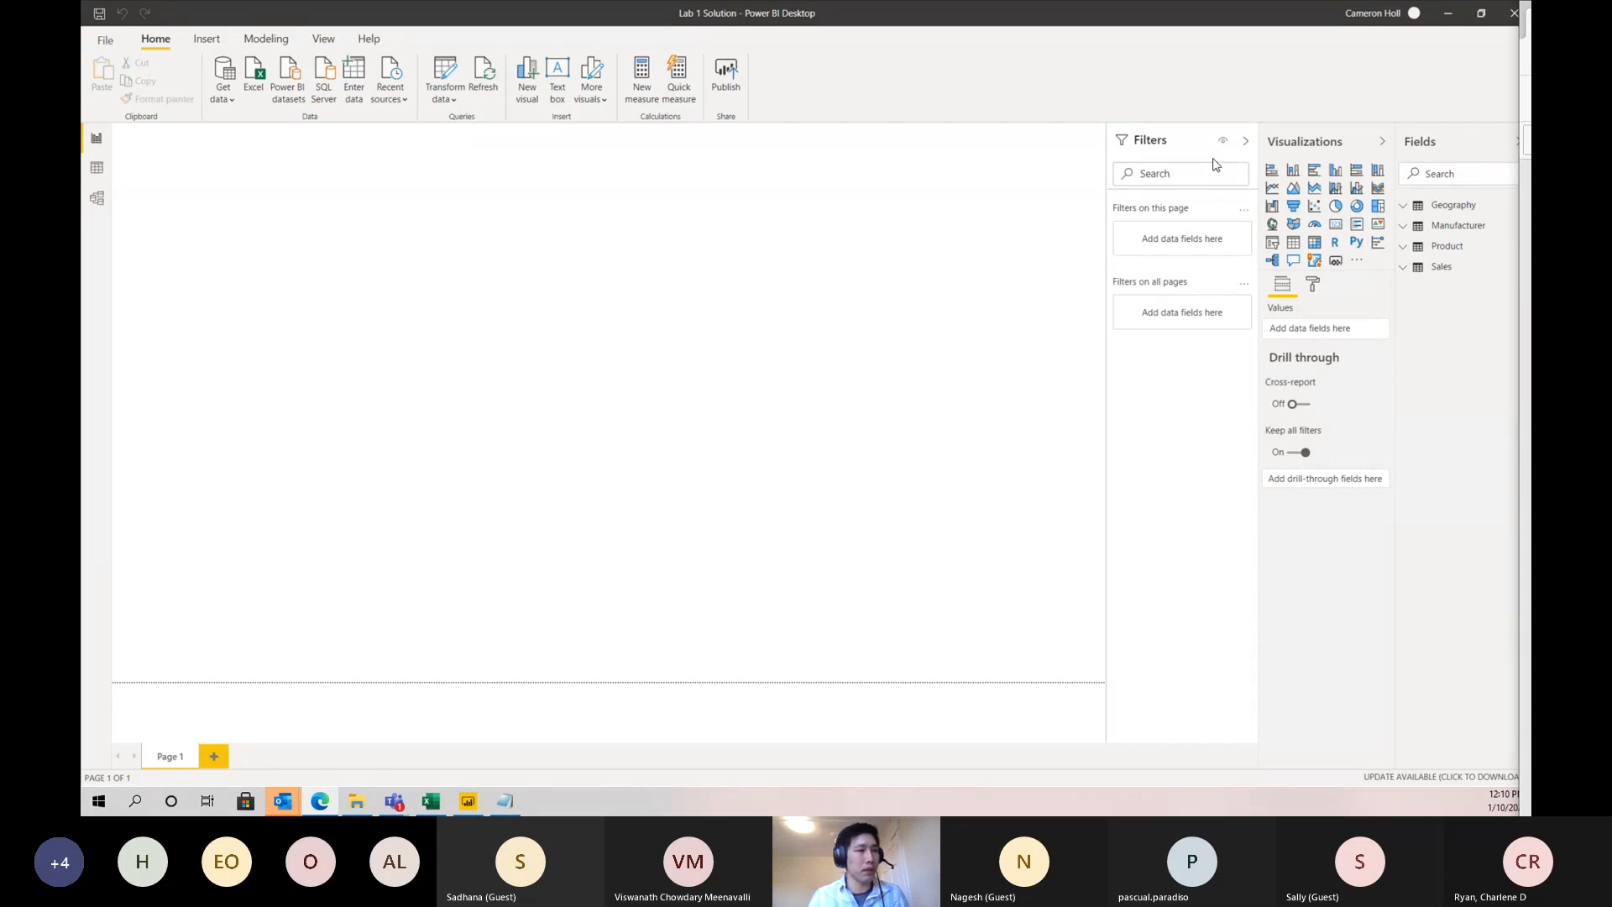
- Collapse the filters area and look through the fields of the Geography, Manufacturer, Product and Sales tables
click(1246, 147)
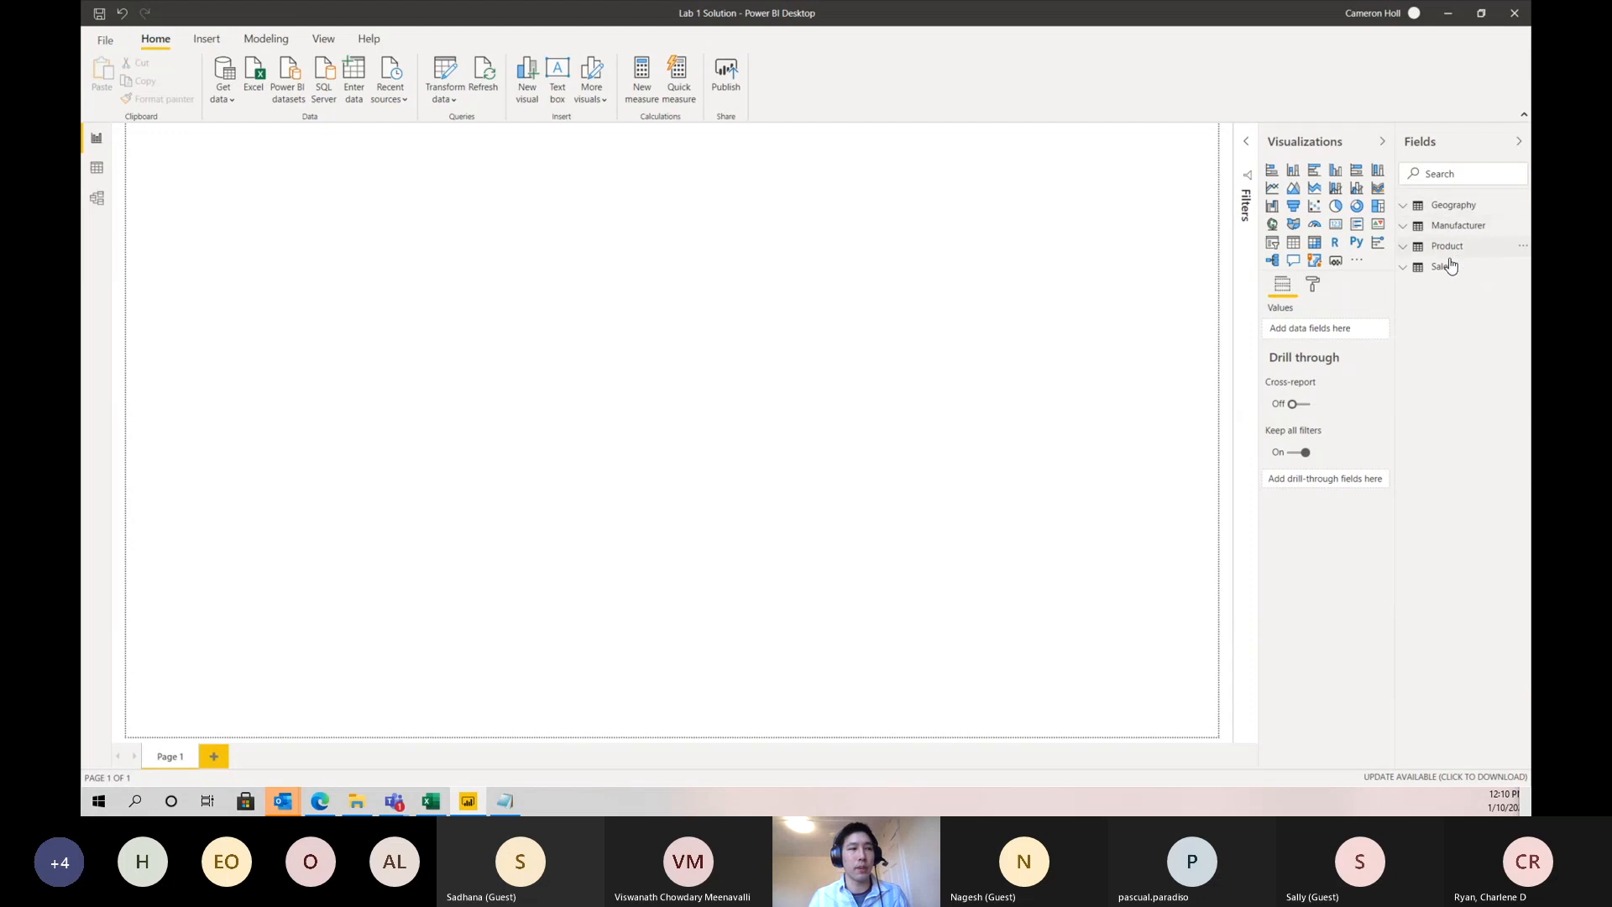
click(1409, 209)
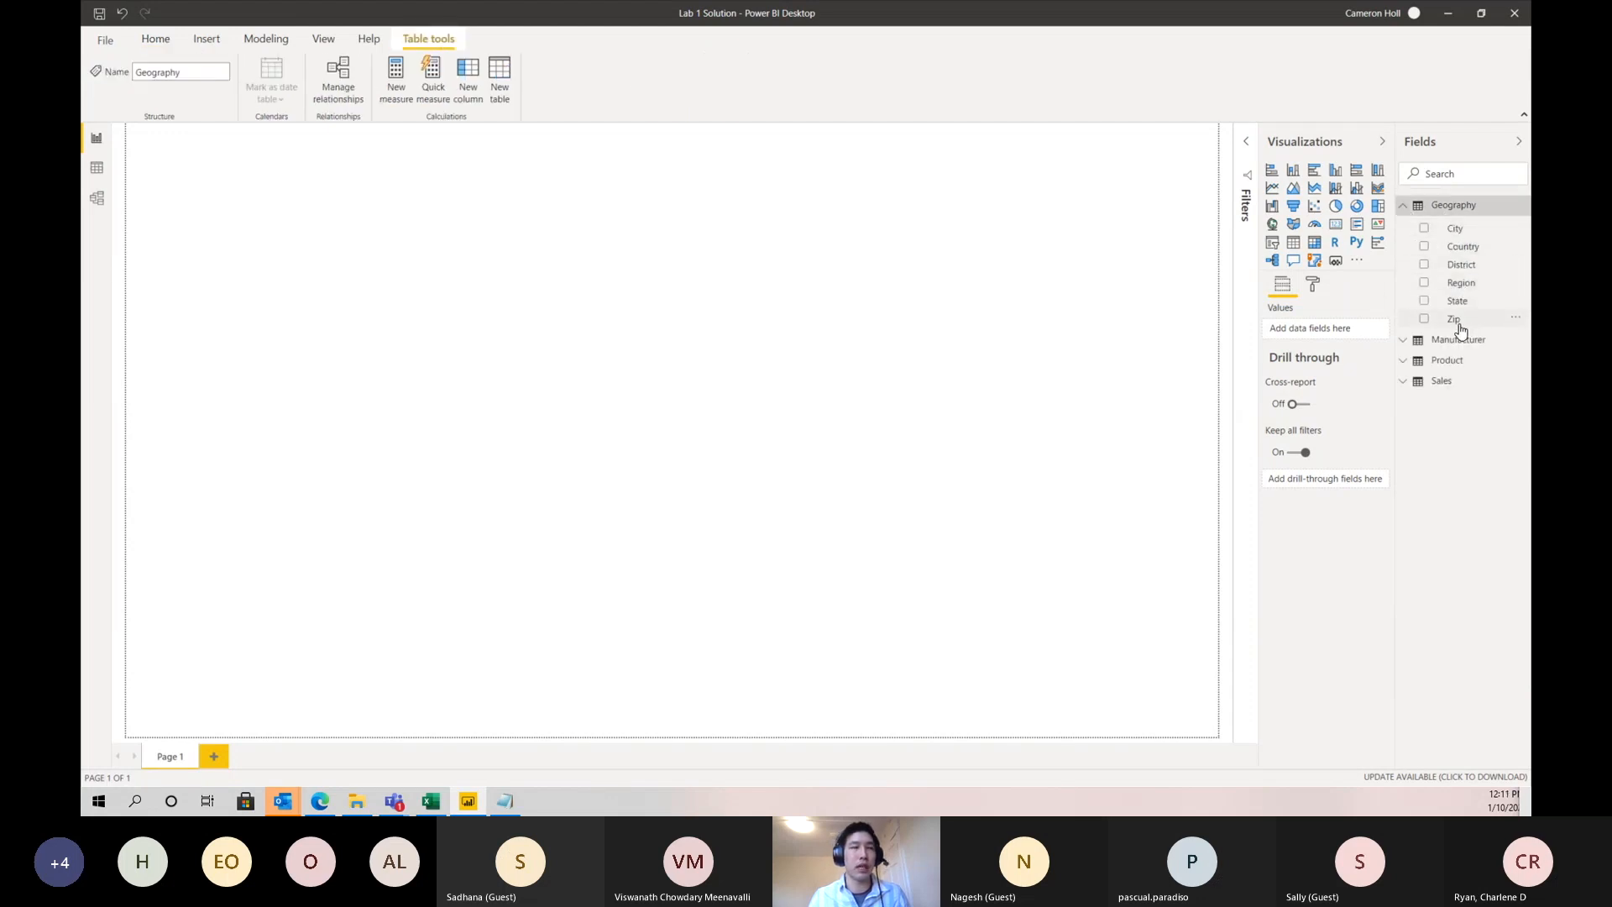
click(1401, 344)
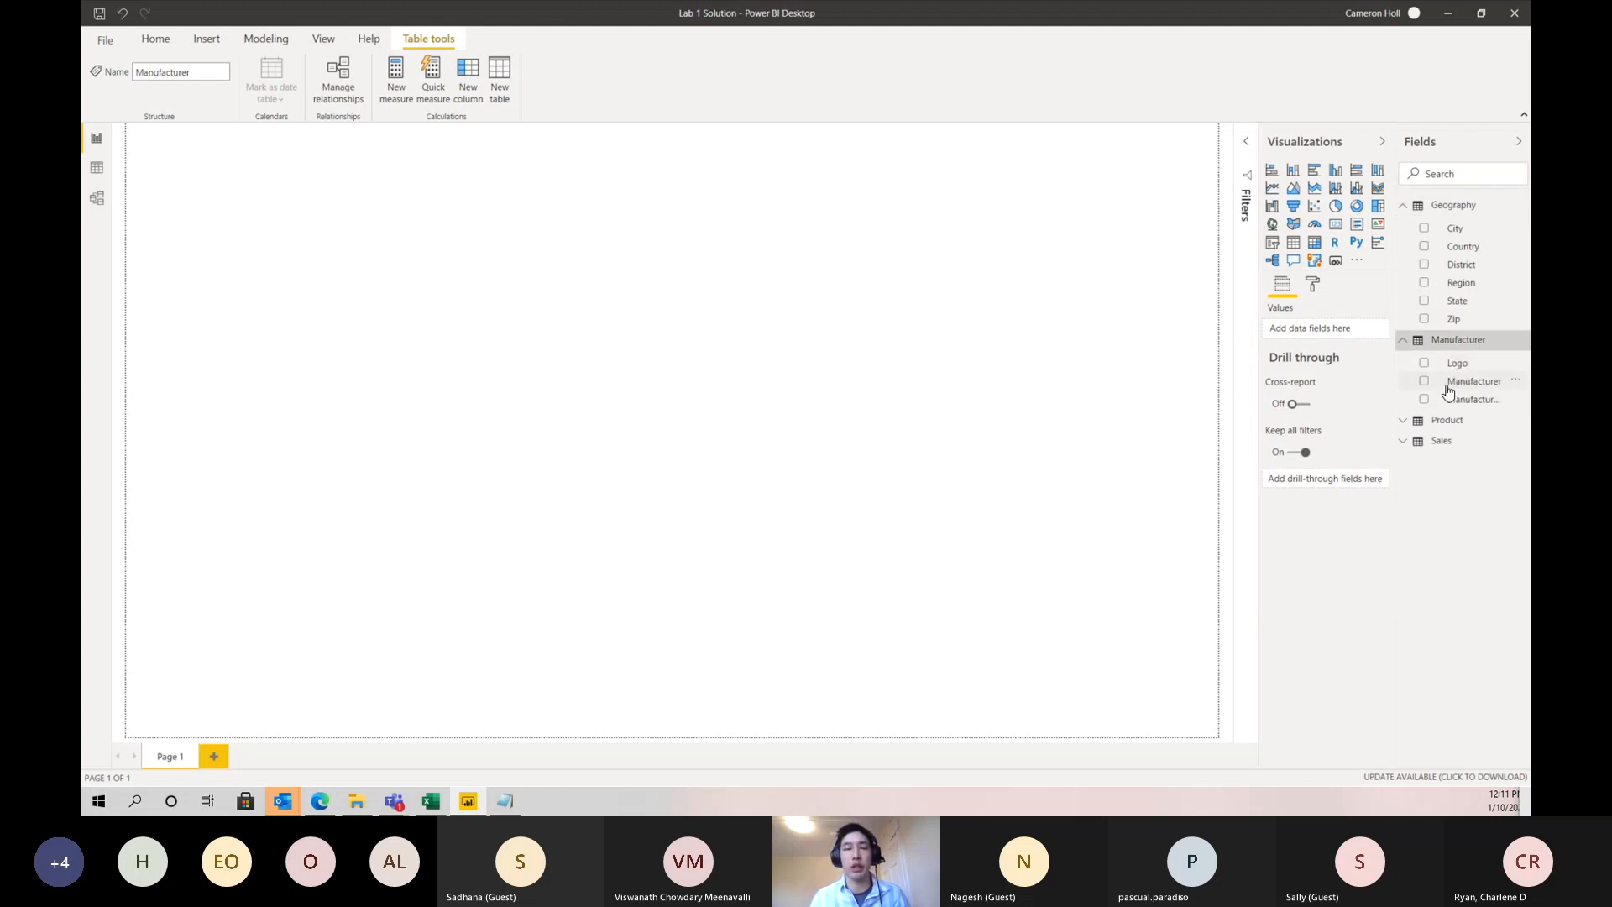
click(1404, 422)
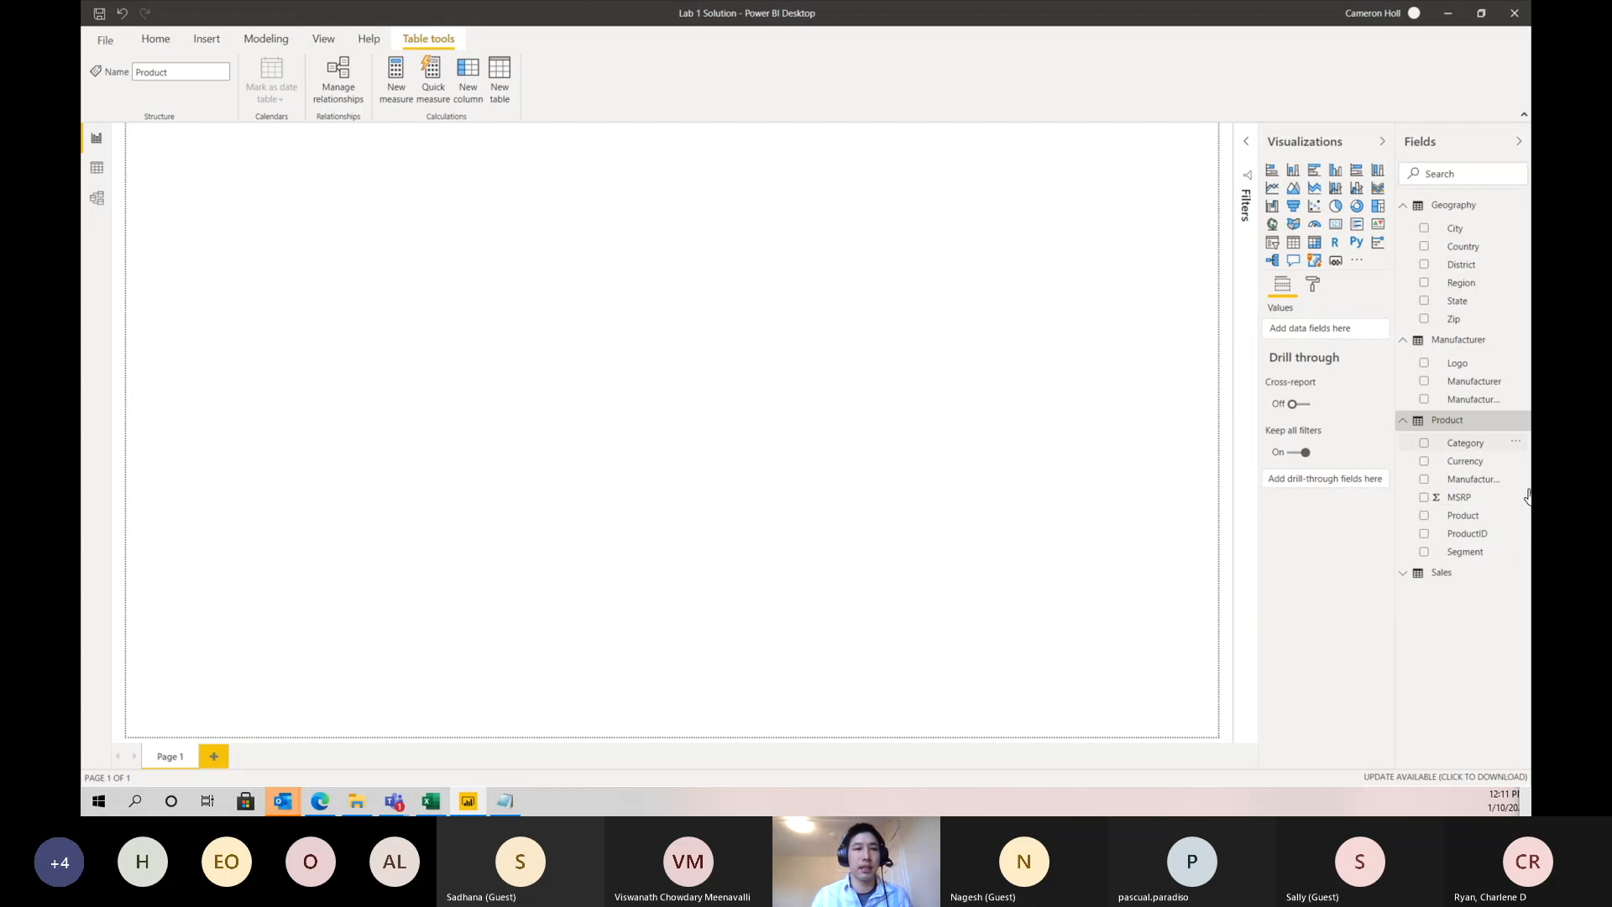
click(1402, 340)
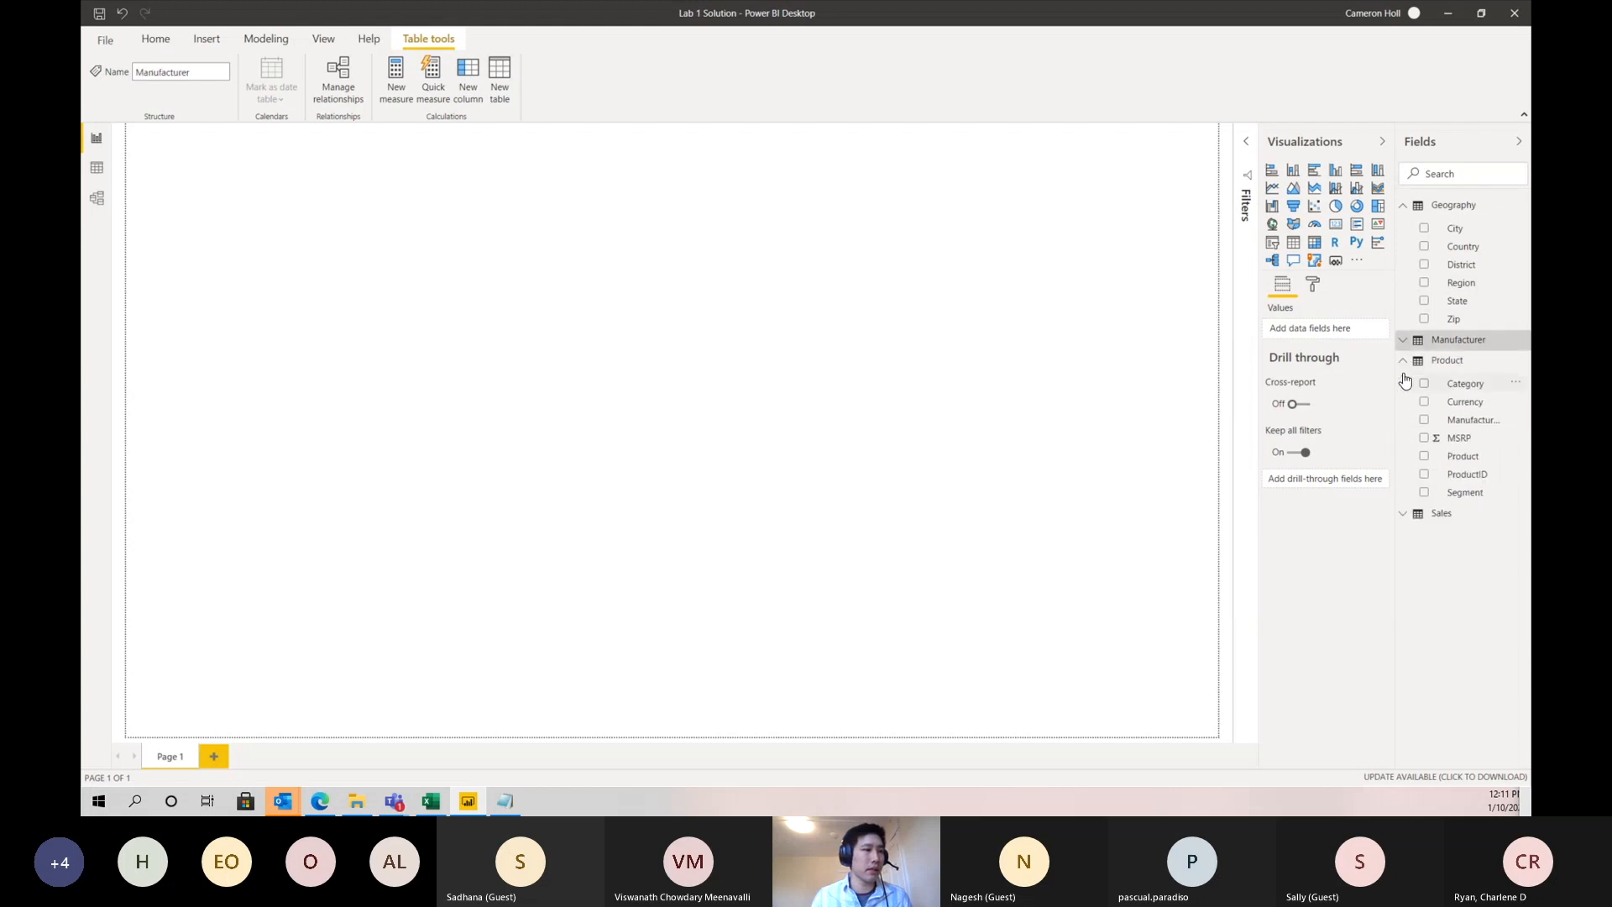
click(1403, 360)
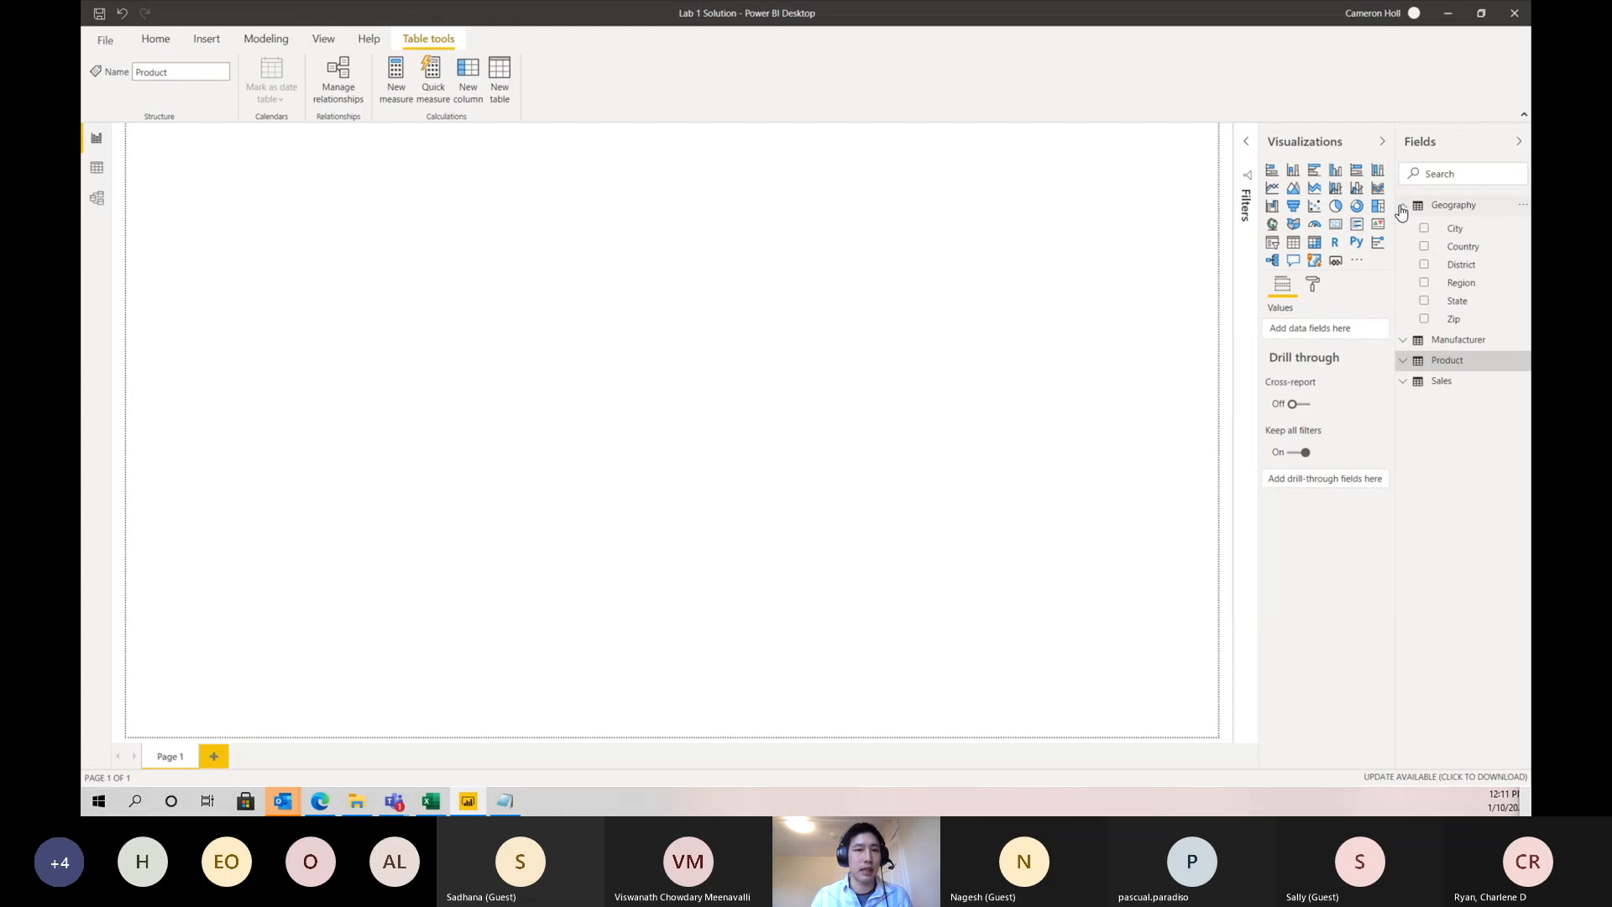
click(1401, 208)
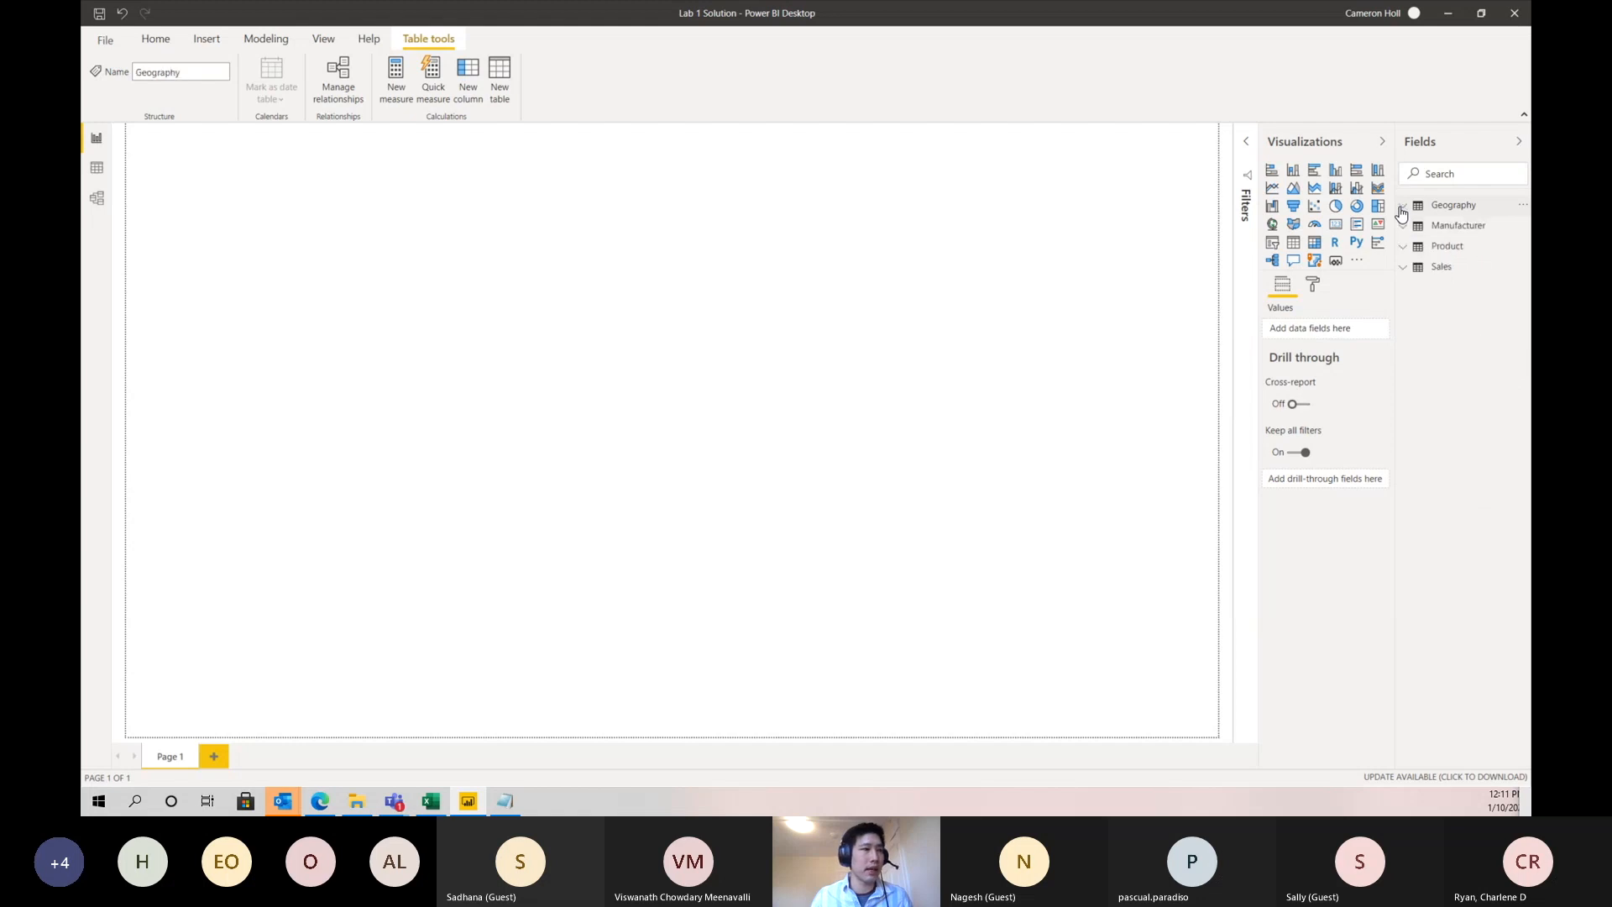
click(1404, 269)
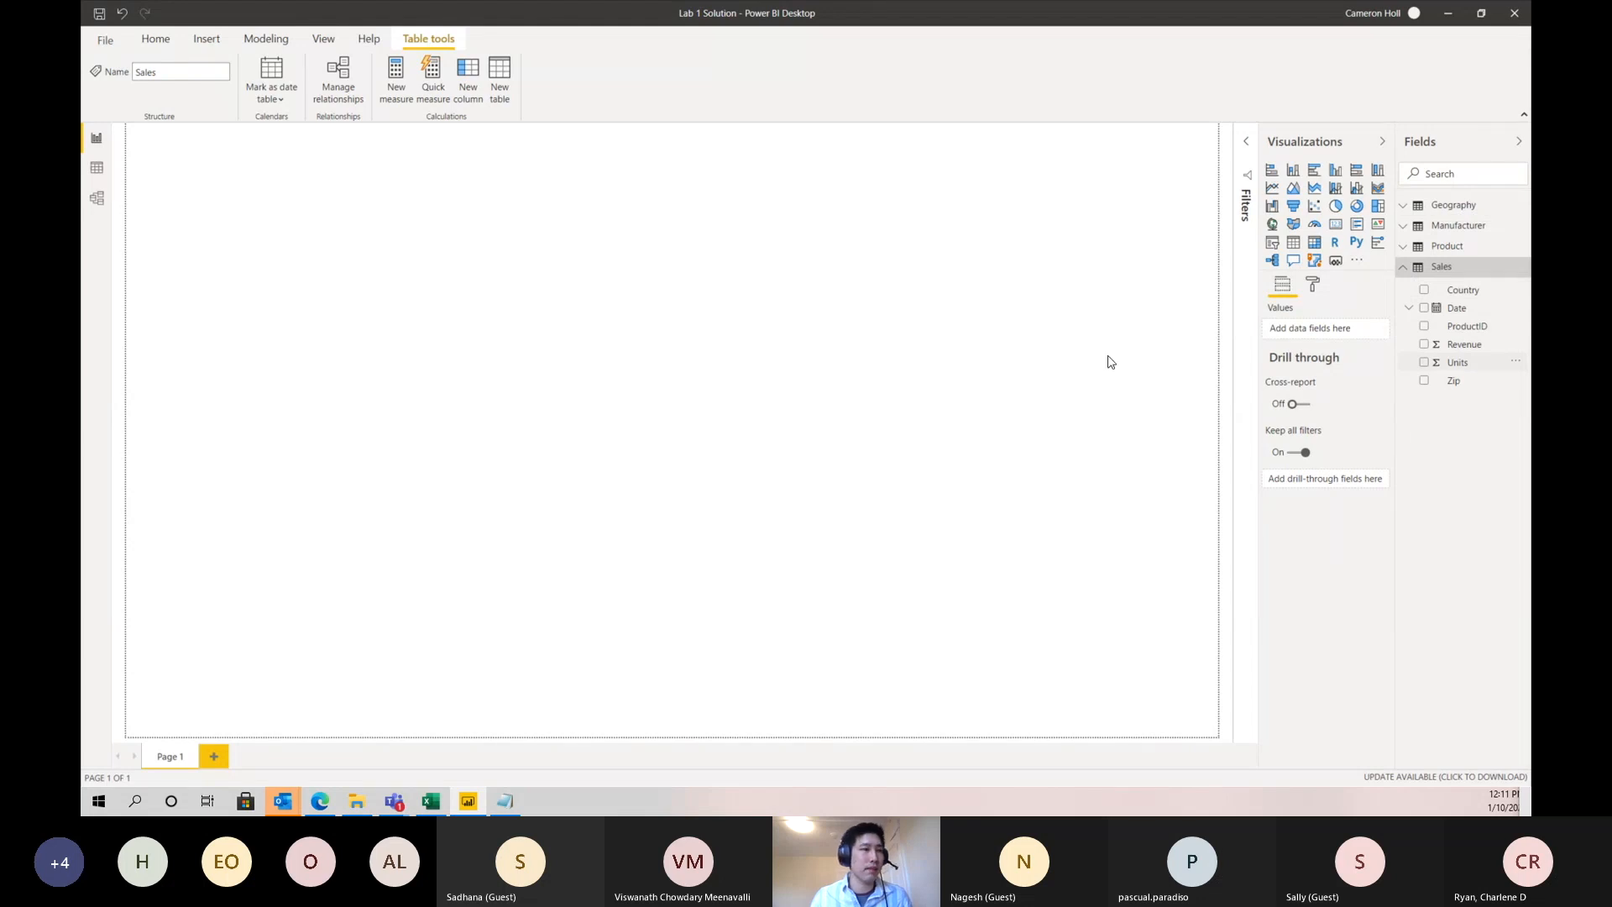
- Show the Sales table's data and browse through its rows down to the Australian records and back to the start
click(96, 168)
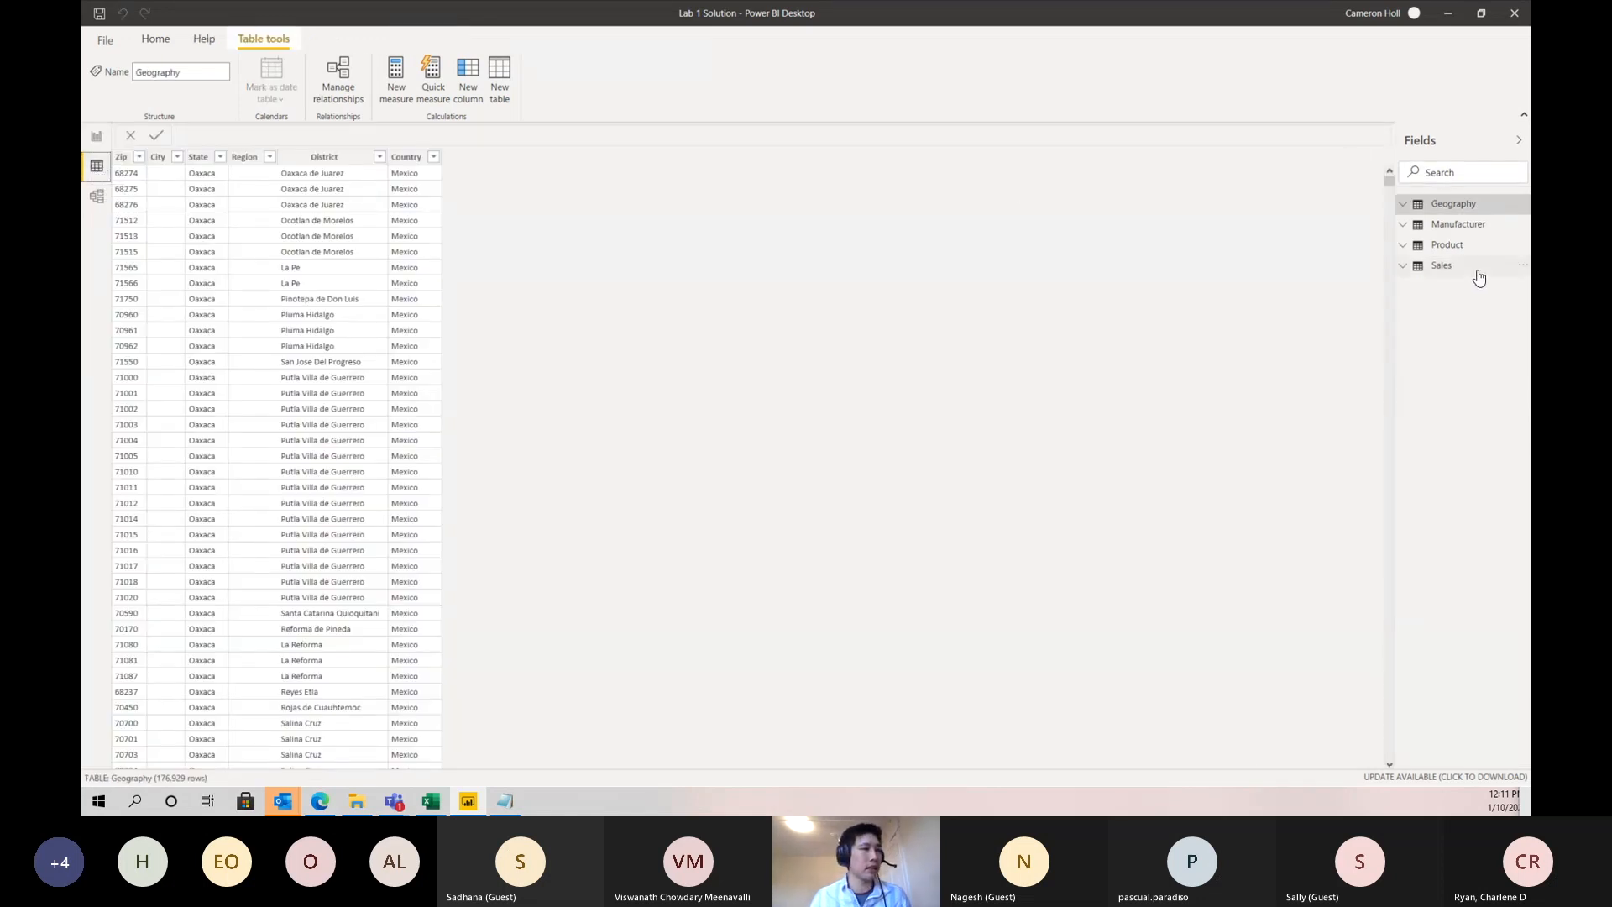
click(1463, 274)
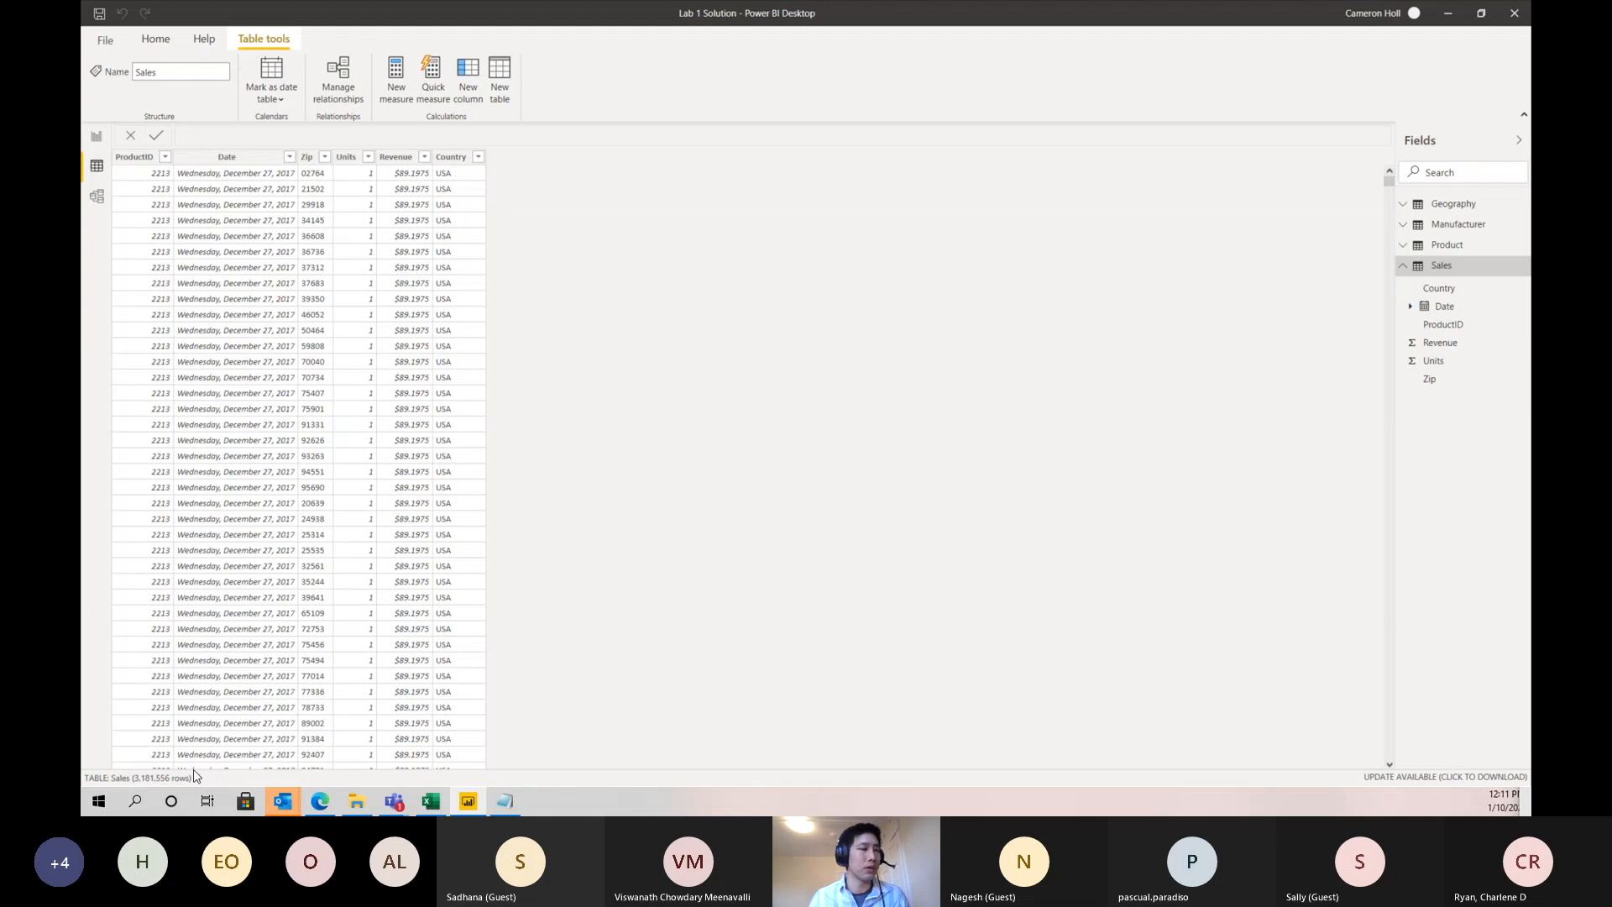
scroll(230, 512, down, 15)
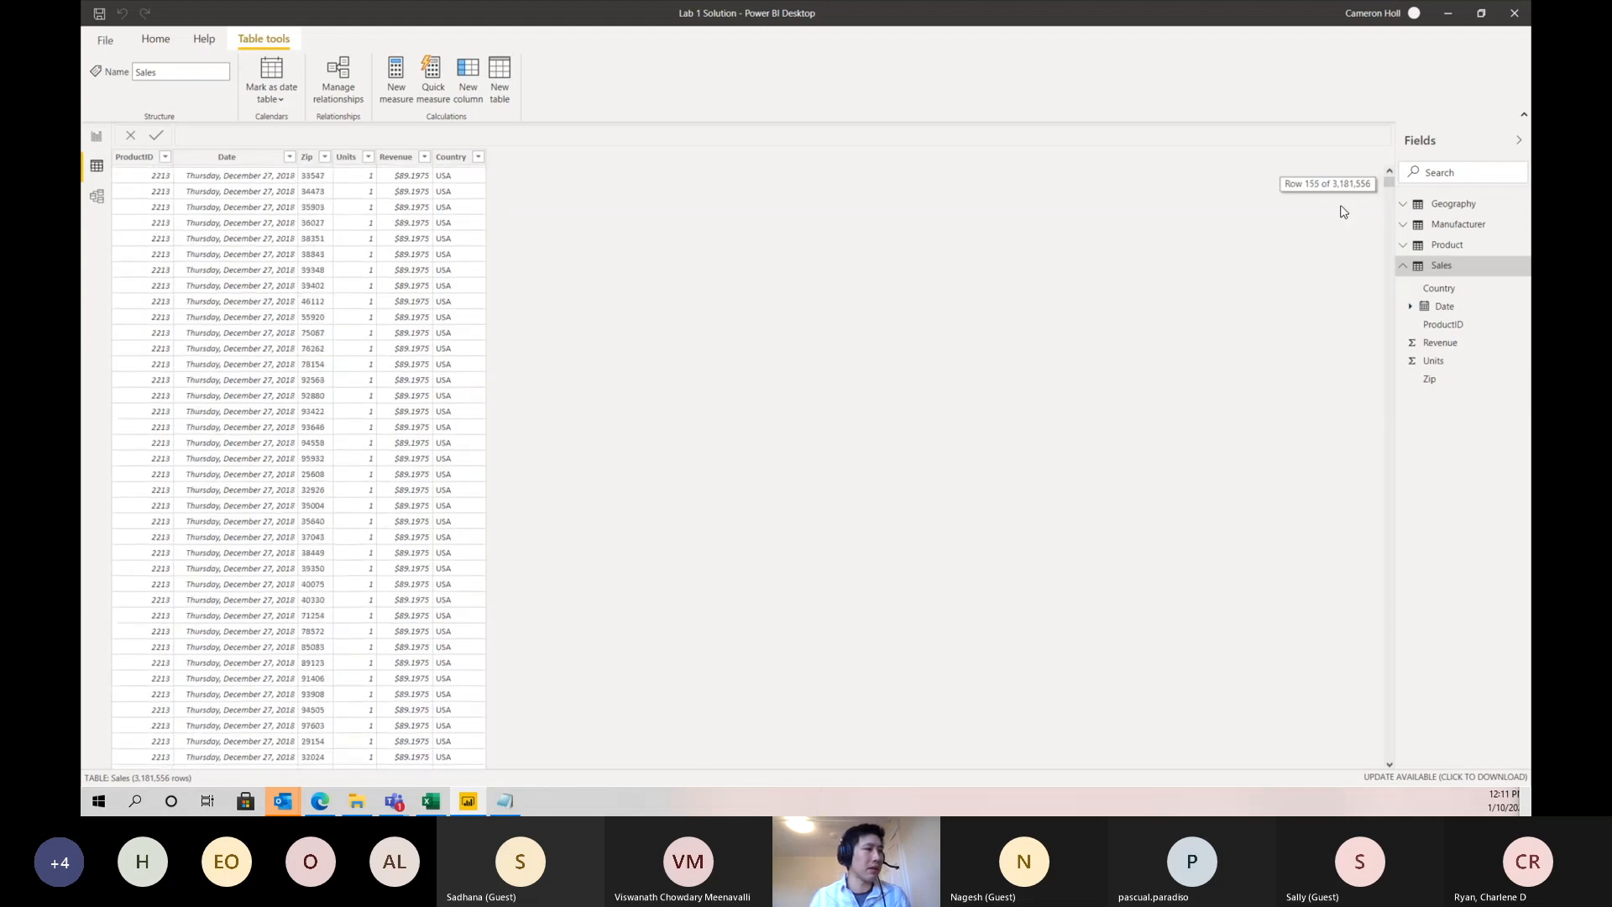
drag(1389, 186, 1388, 619)
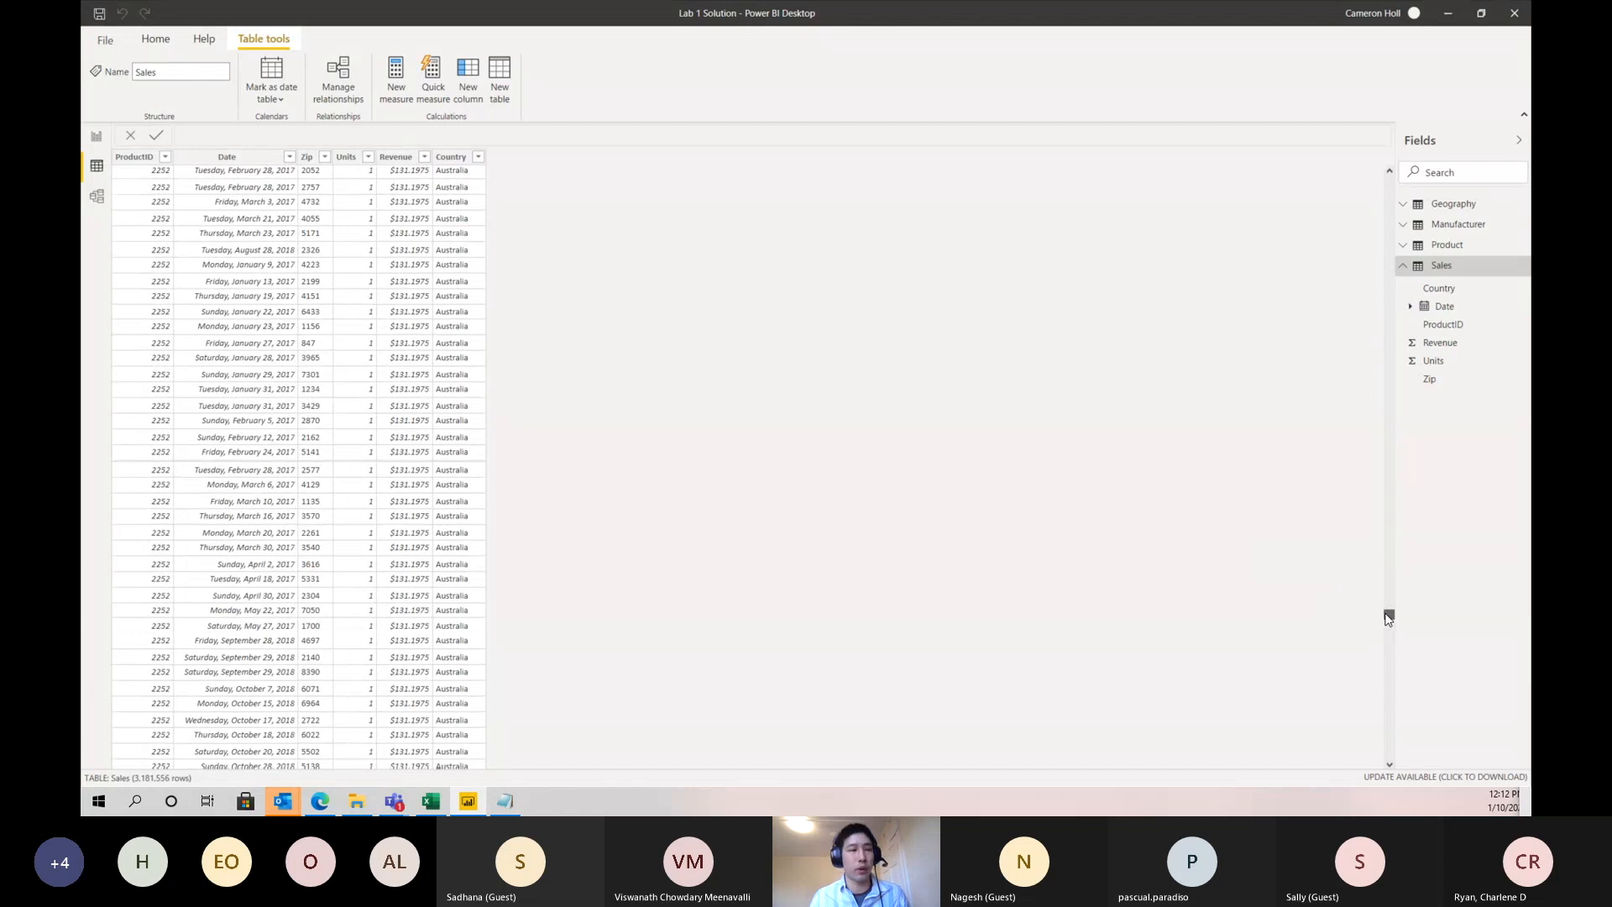
drag(1388, 618, 1388, 172)
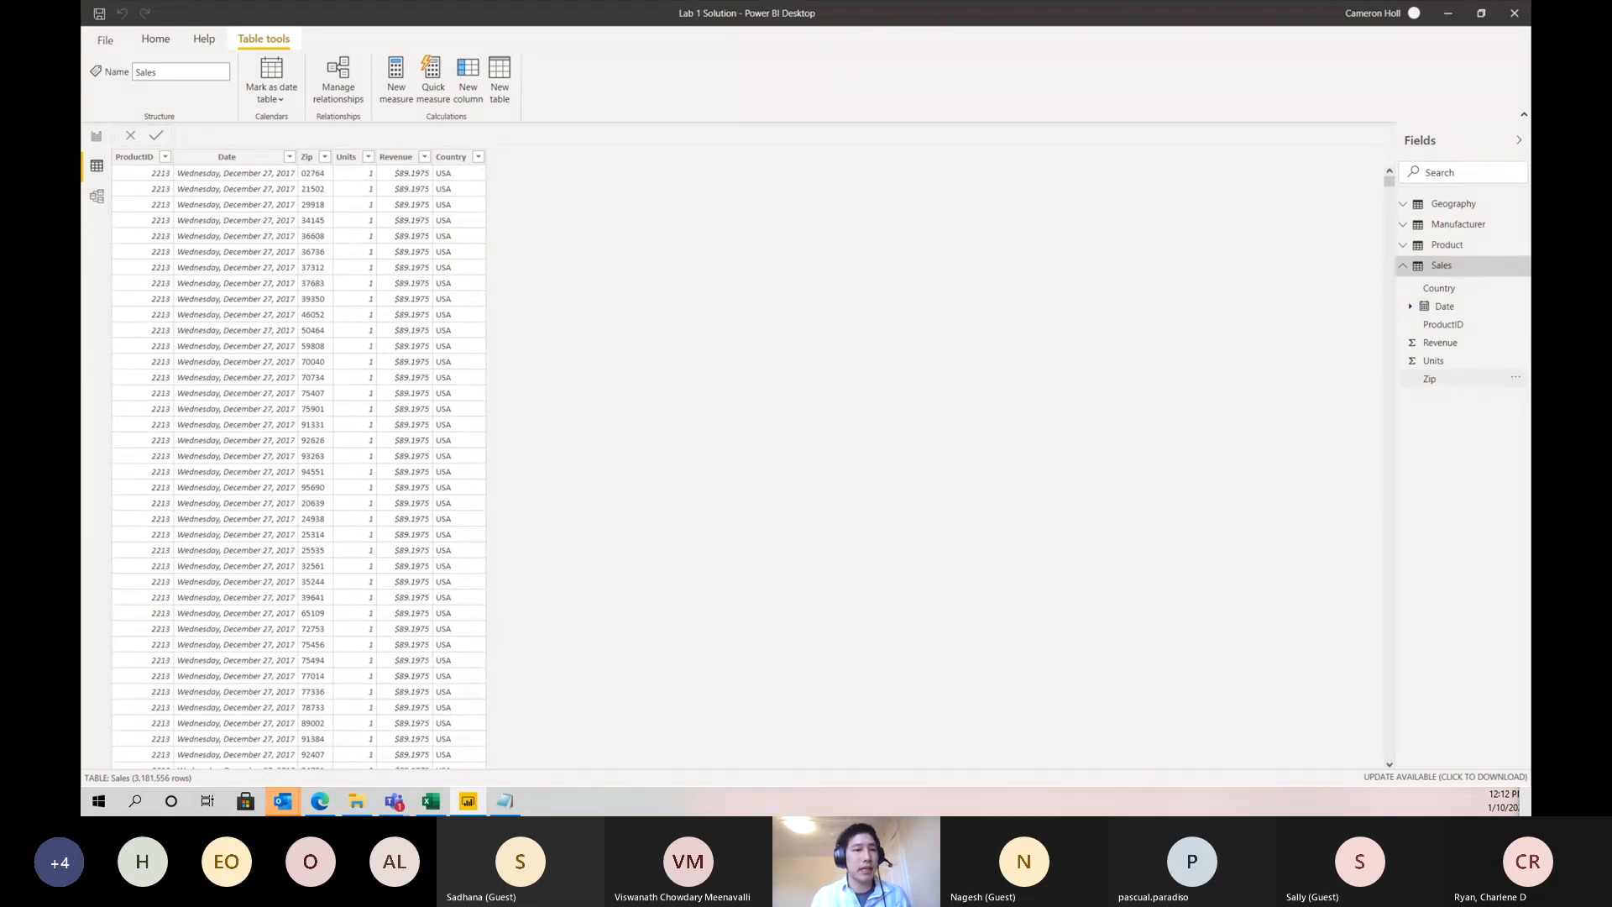
- Show the model relationship diagram and move the Sales table directly below the Manufacturer table
click(99, 199)
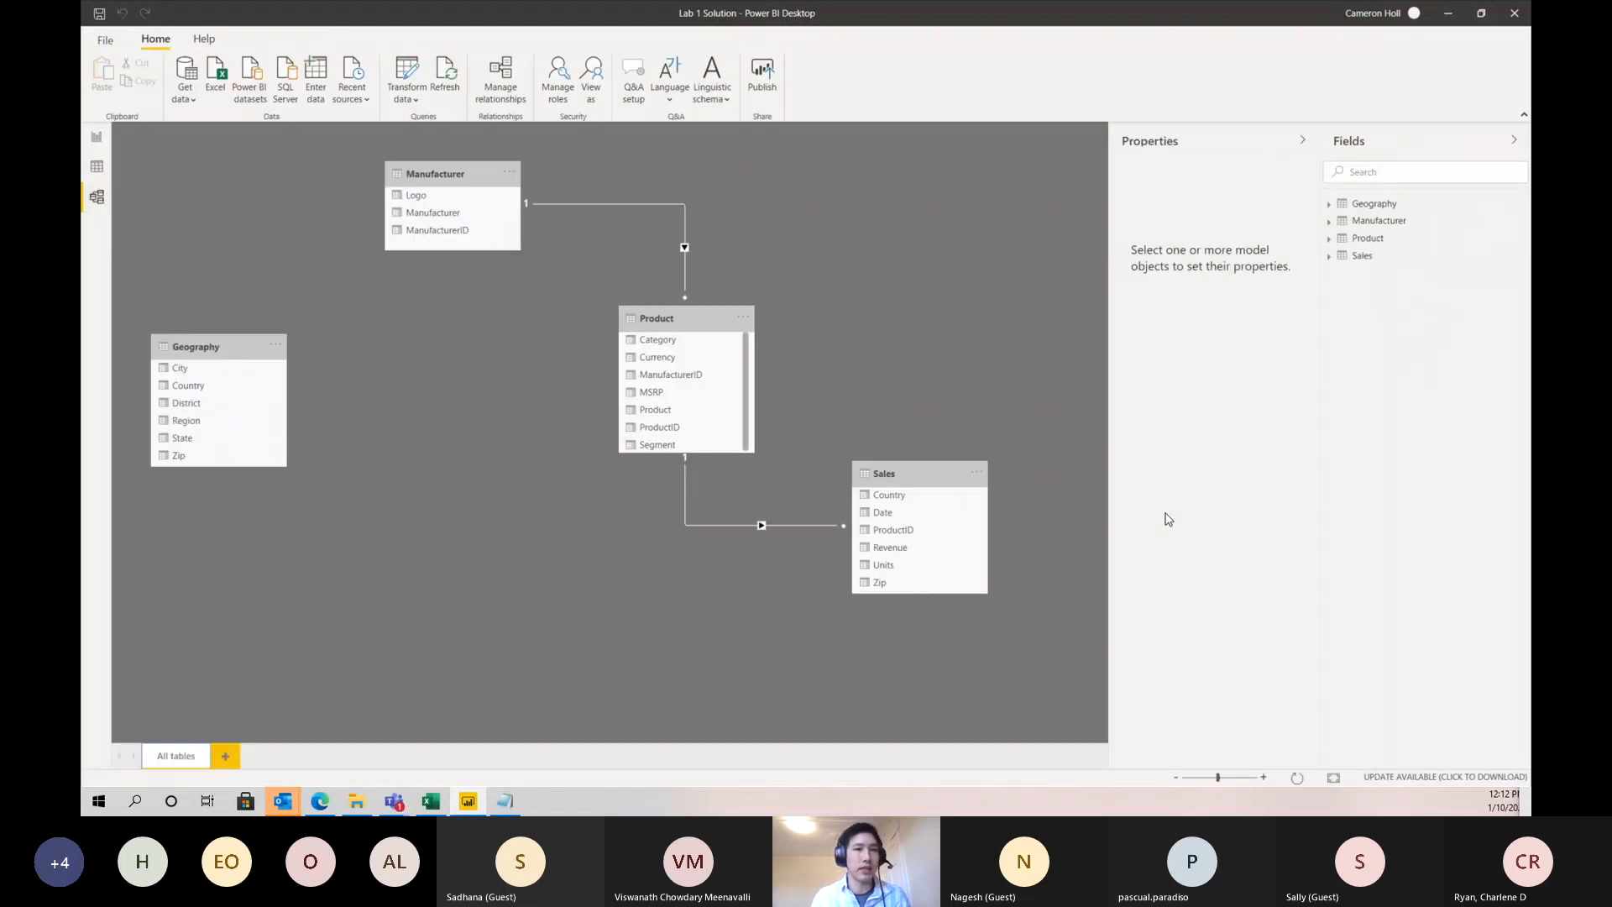
drag(934, 473, 467, 565)
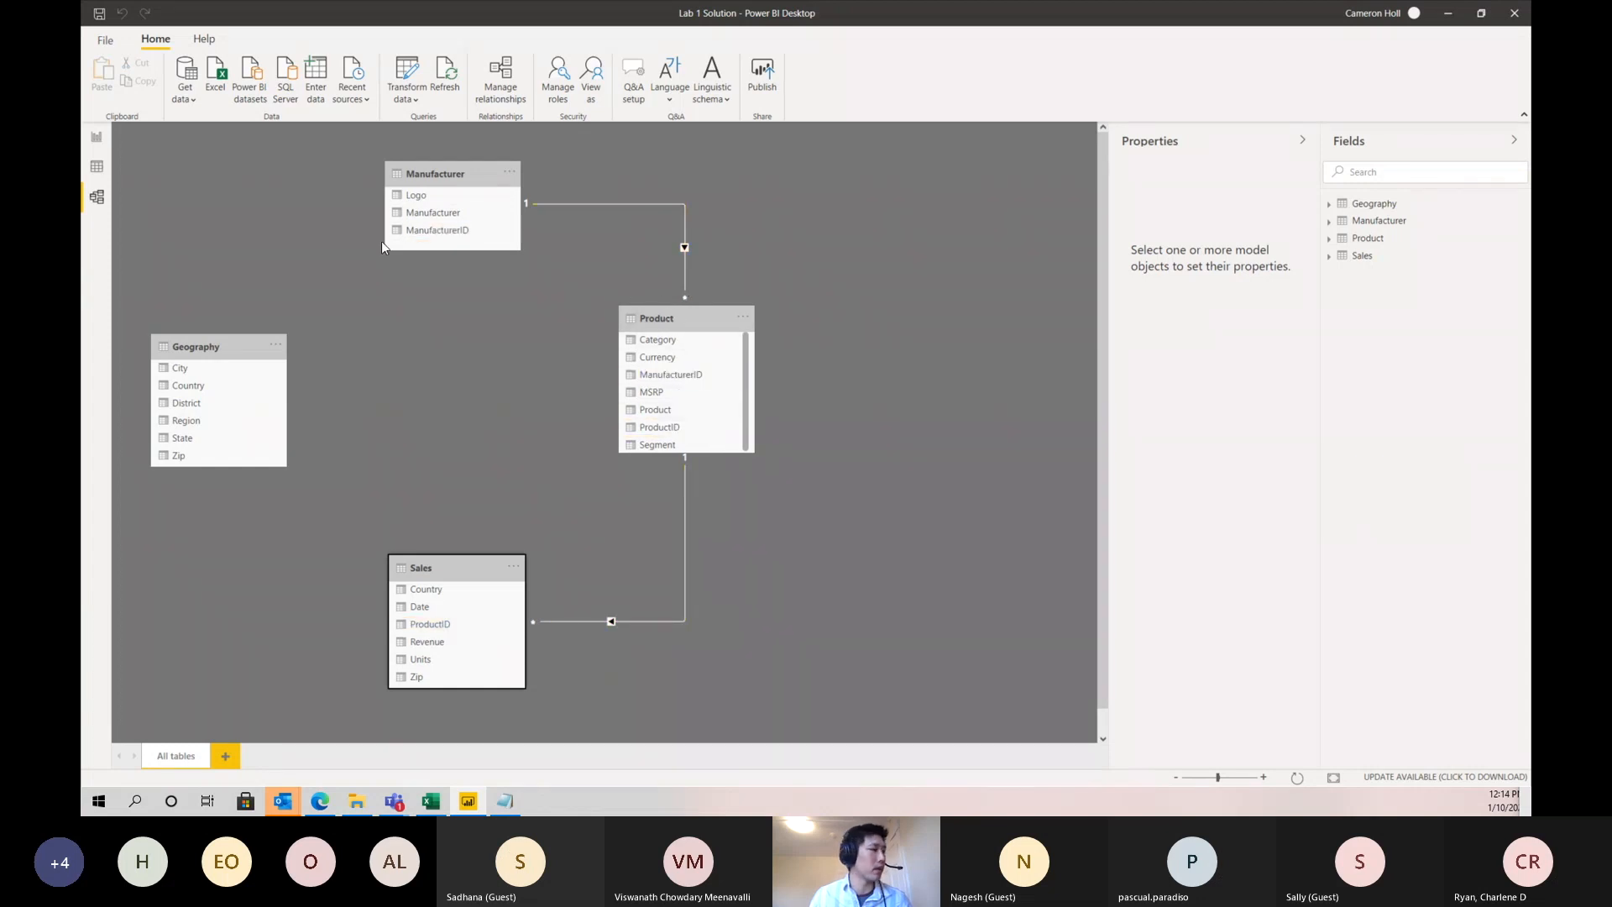
- Compare the ManufacturerID column in the data of the Manufacturer and Product tables
click(101, 174)
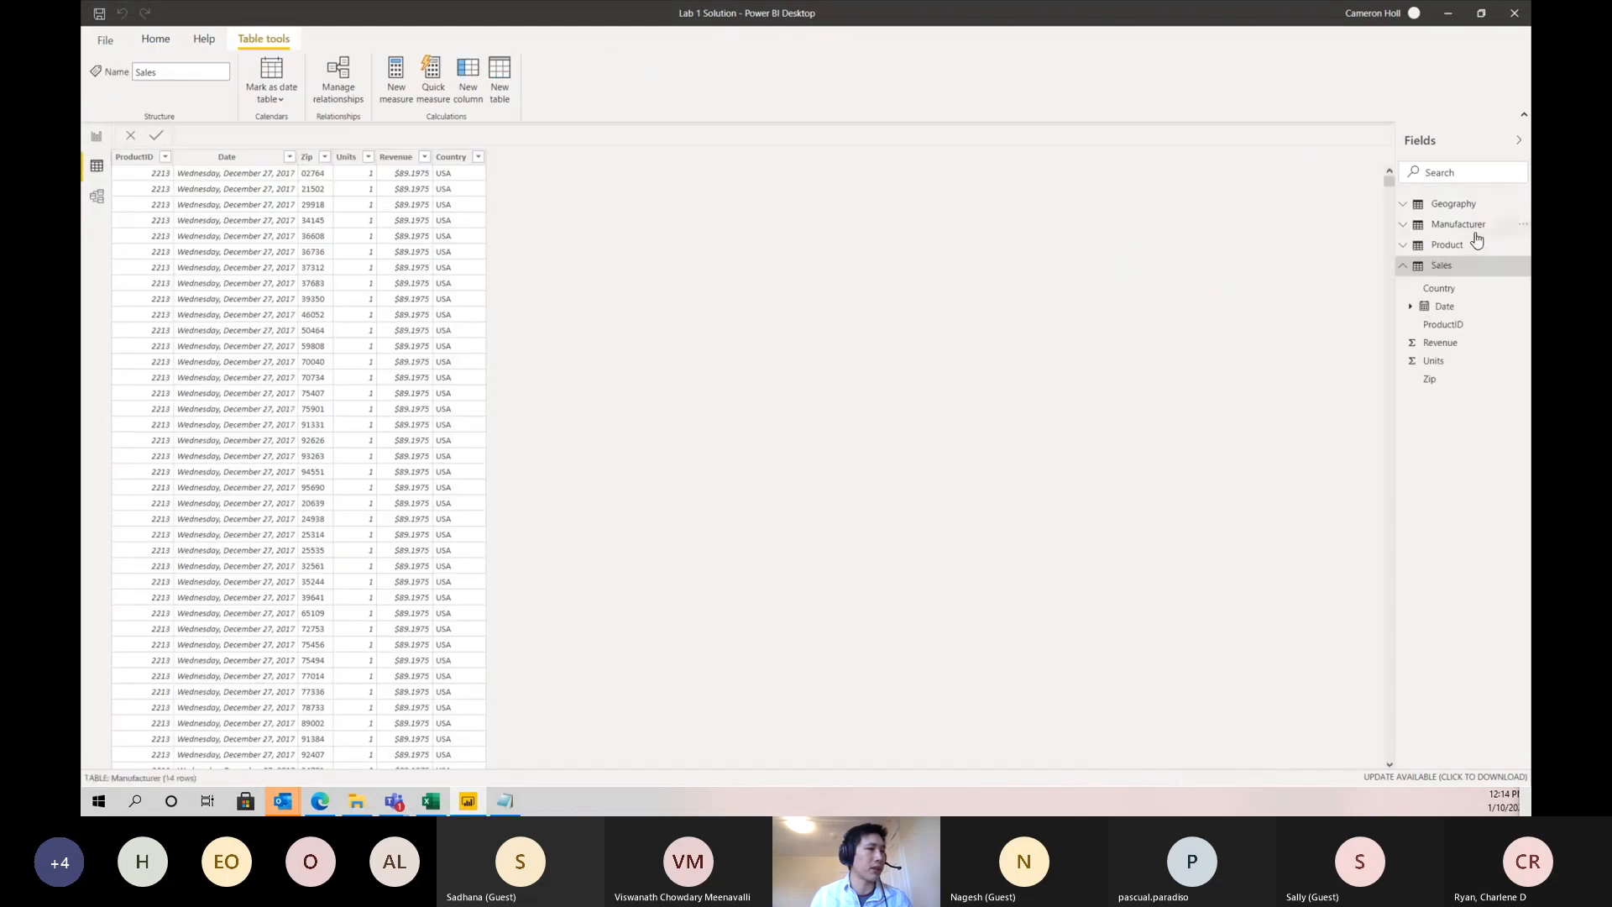
click(1473, 226)
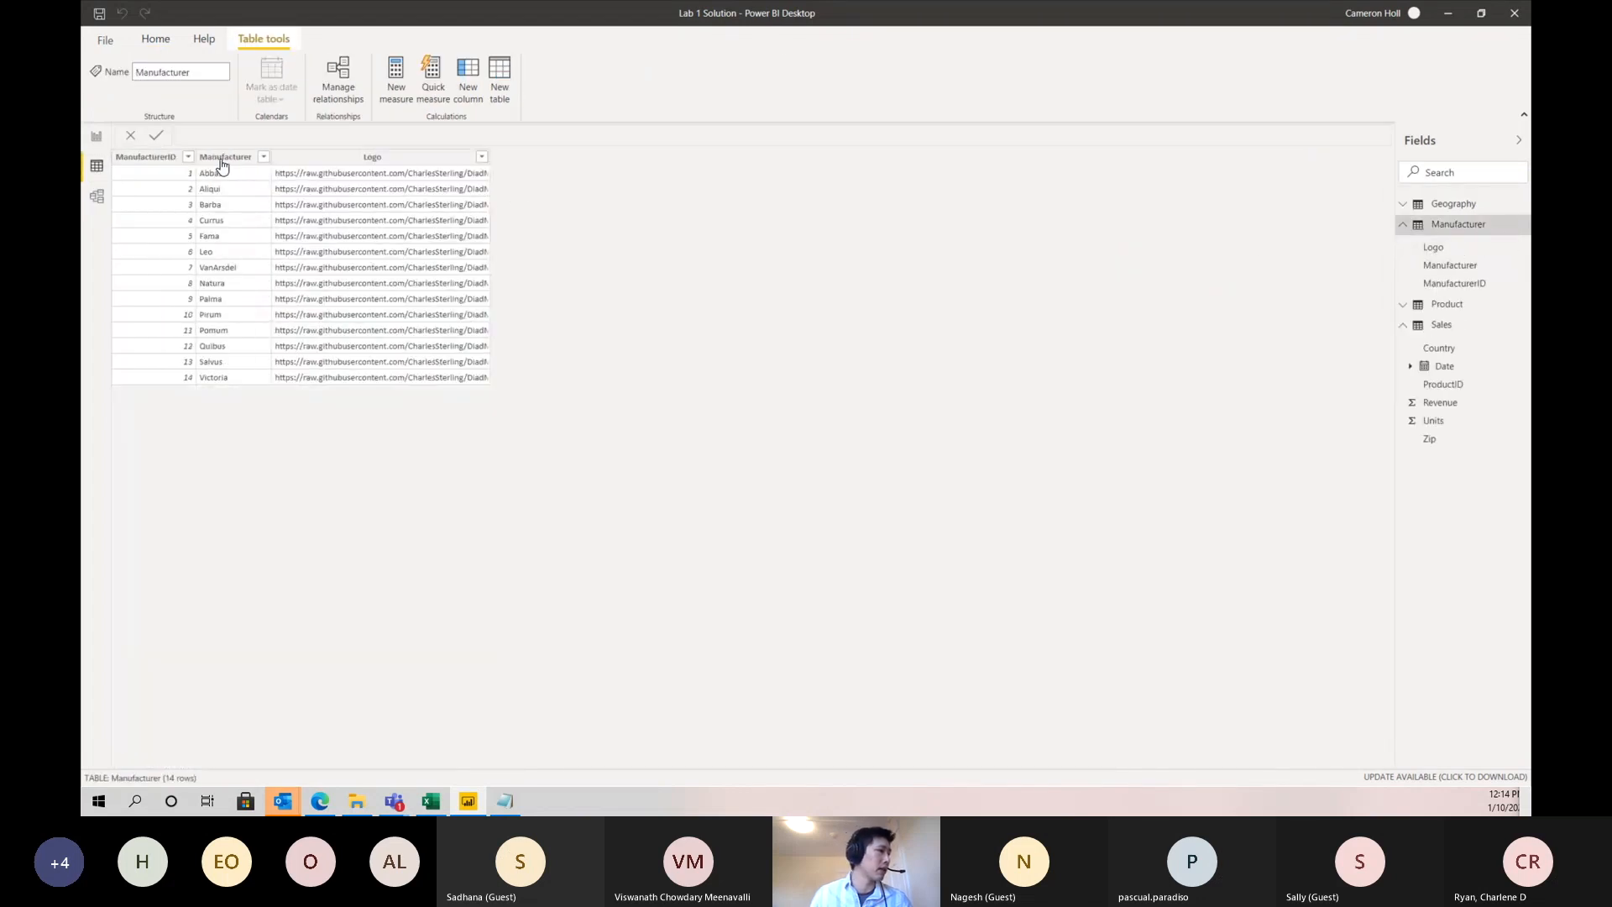
click(147, 159)
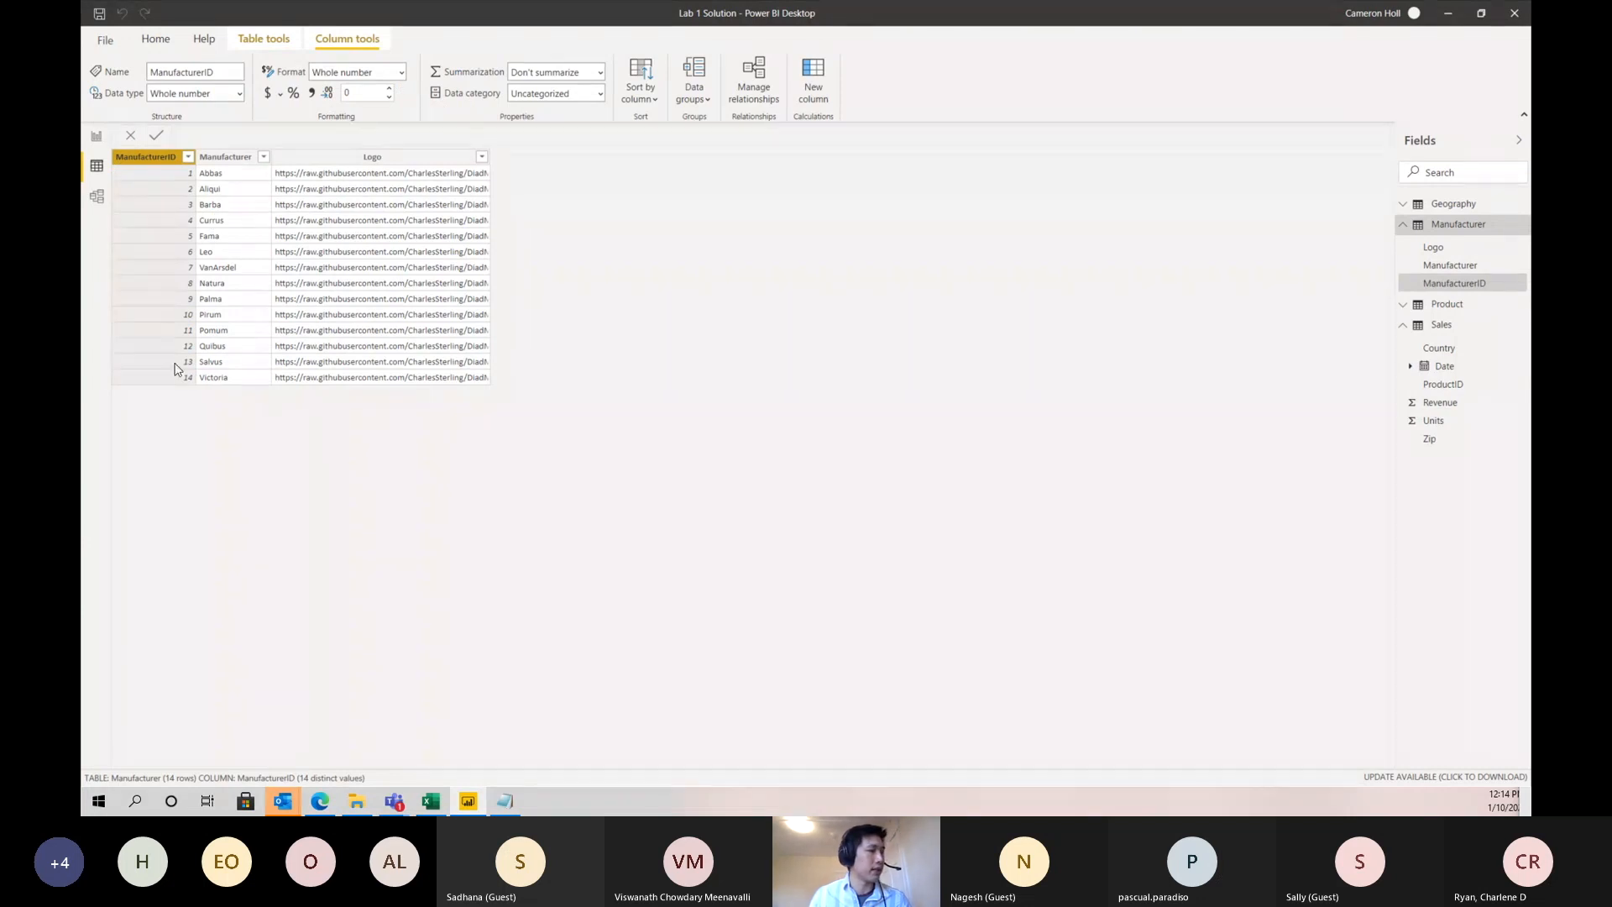
click(1446, 304)
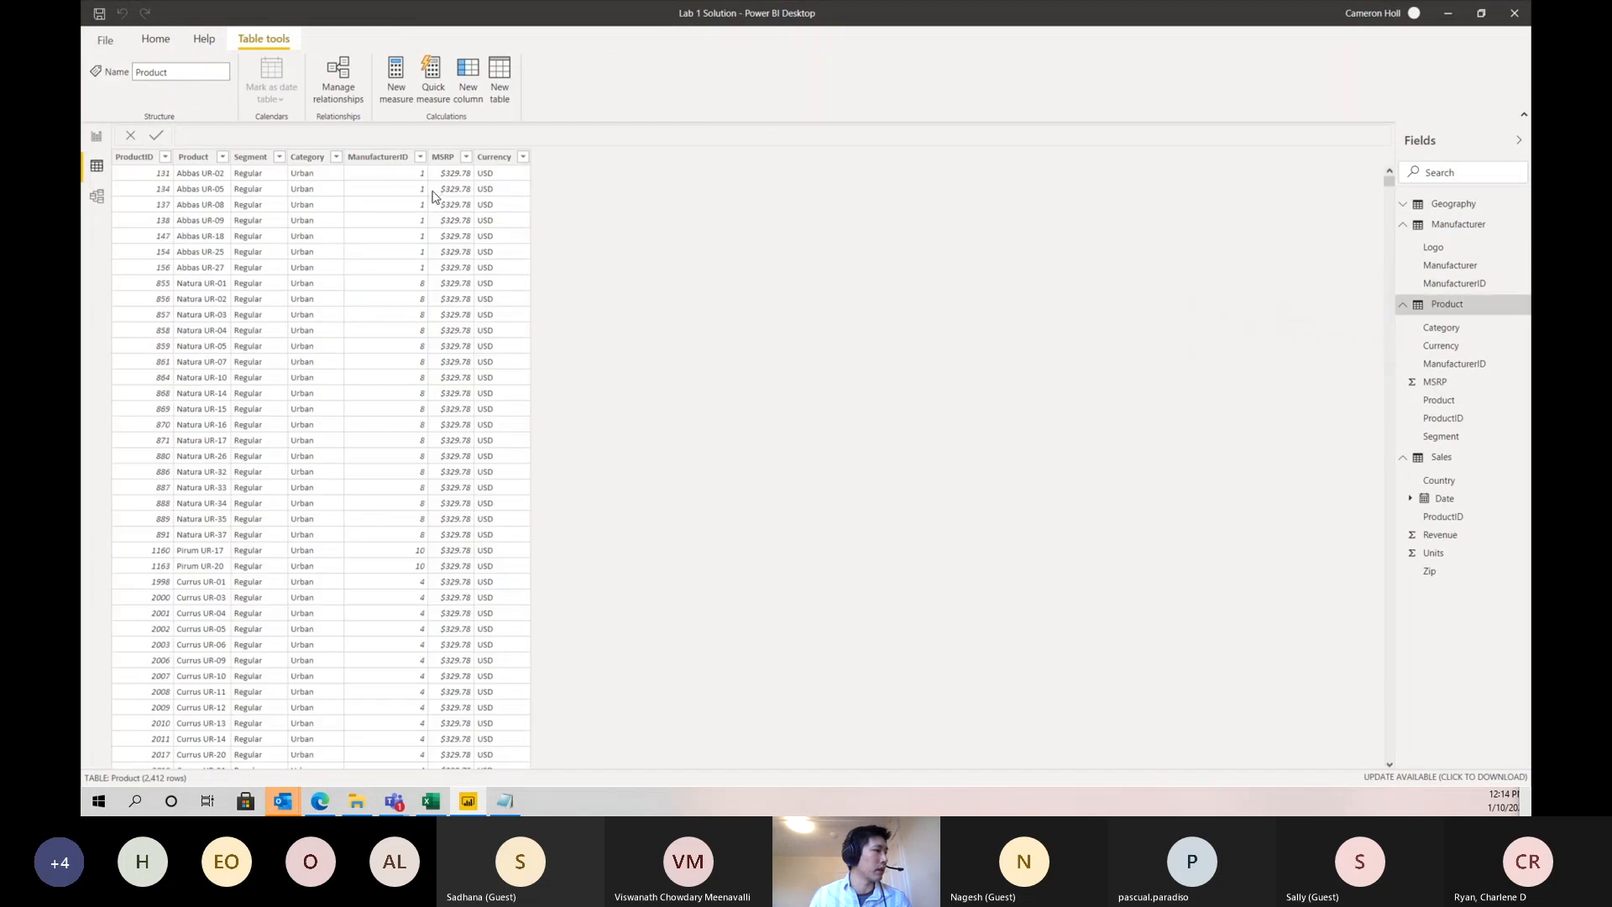
click(414, 188)
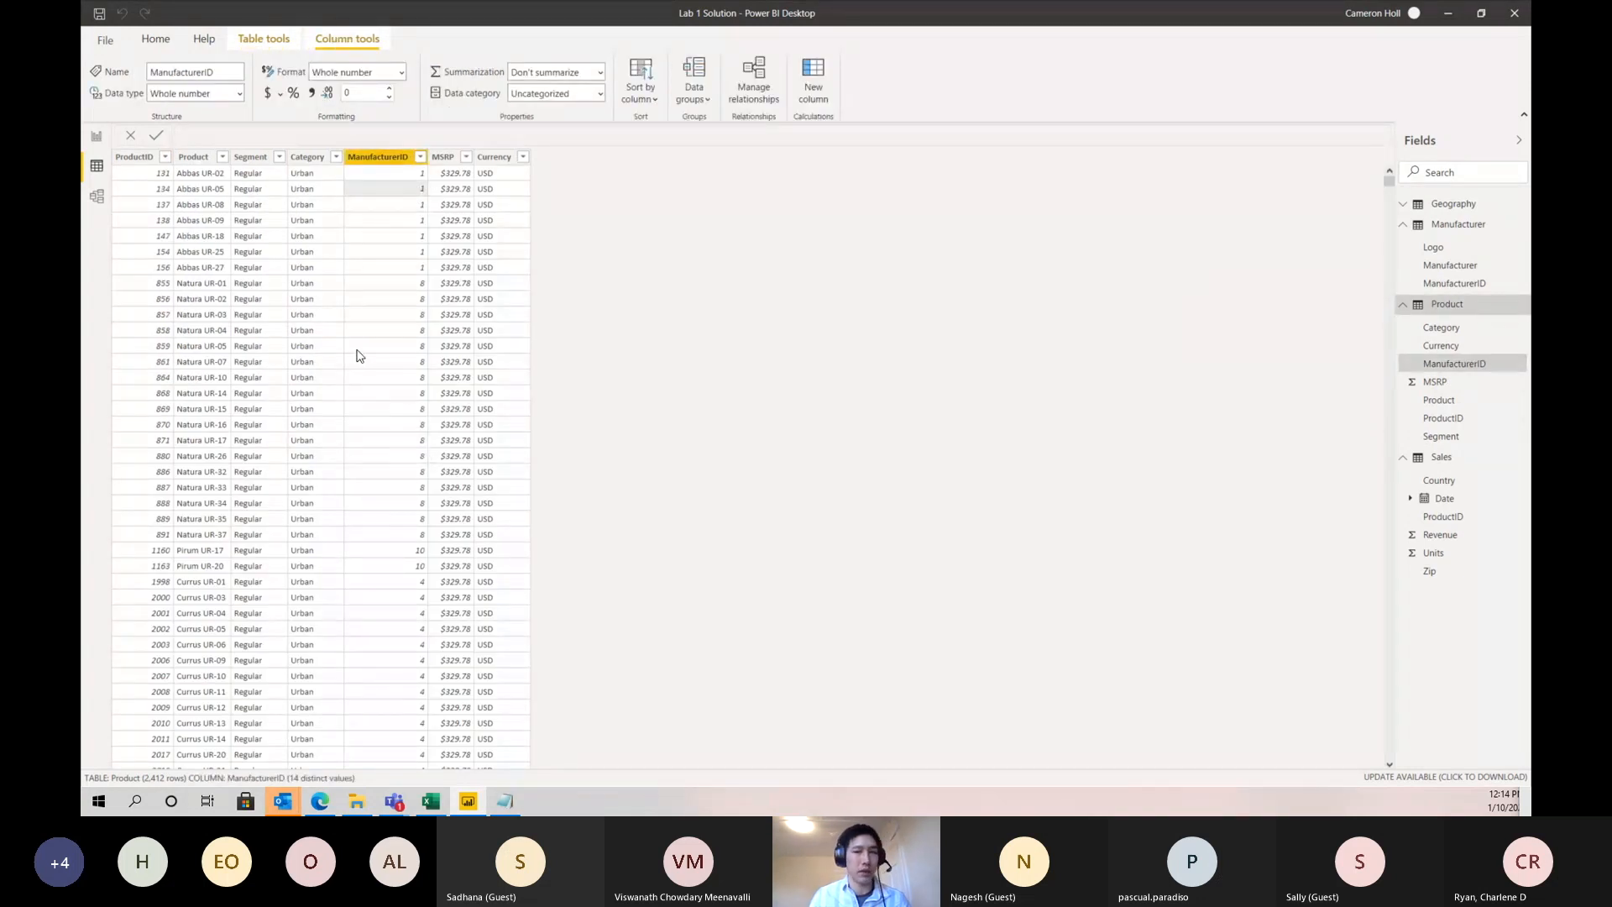
- Tidy the model diagram: hide the properties, move Sales closer to Manufacturer, Product farther out, and Geography slightly up
click(97, 197)
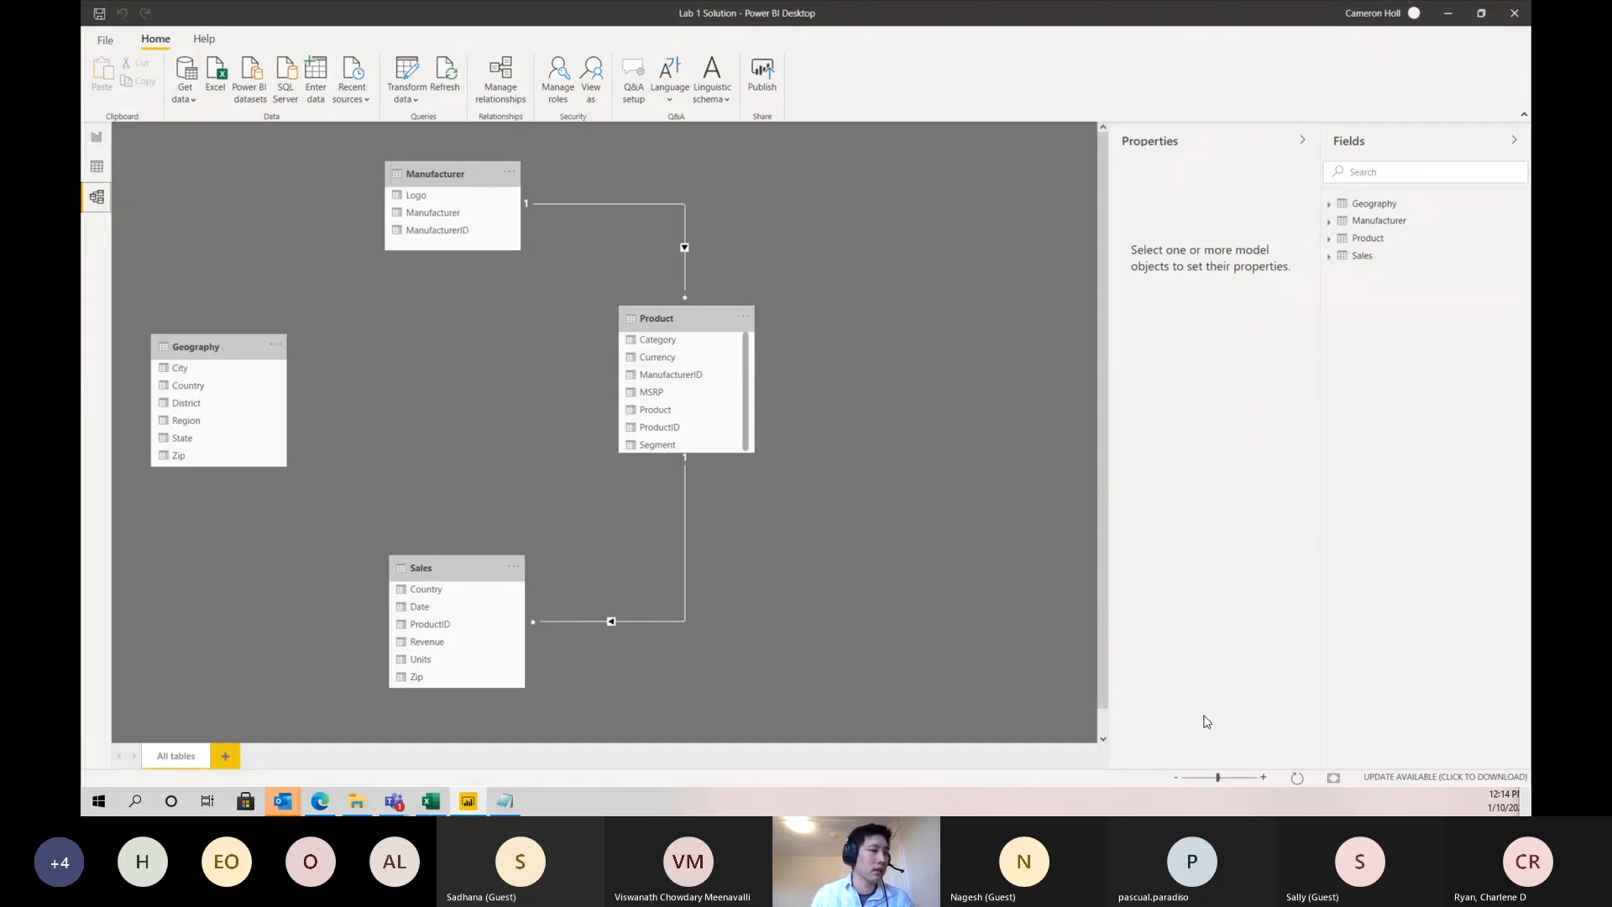
click(1302, 140)
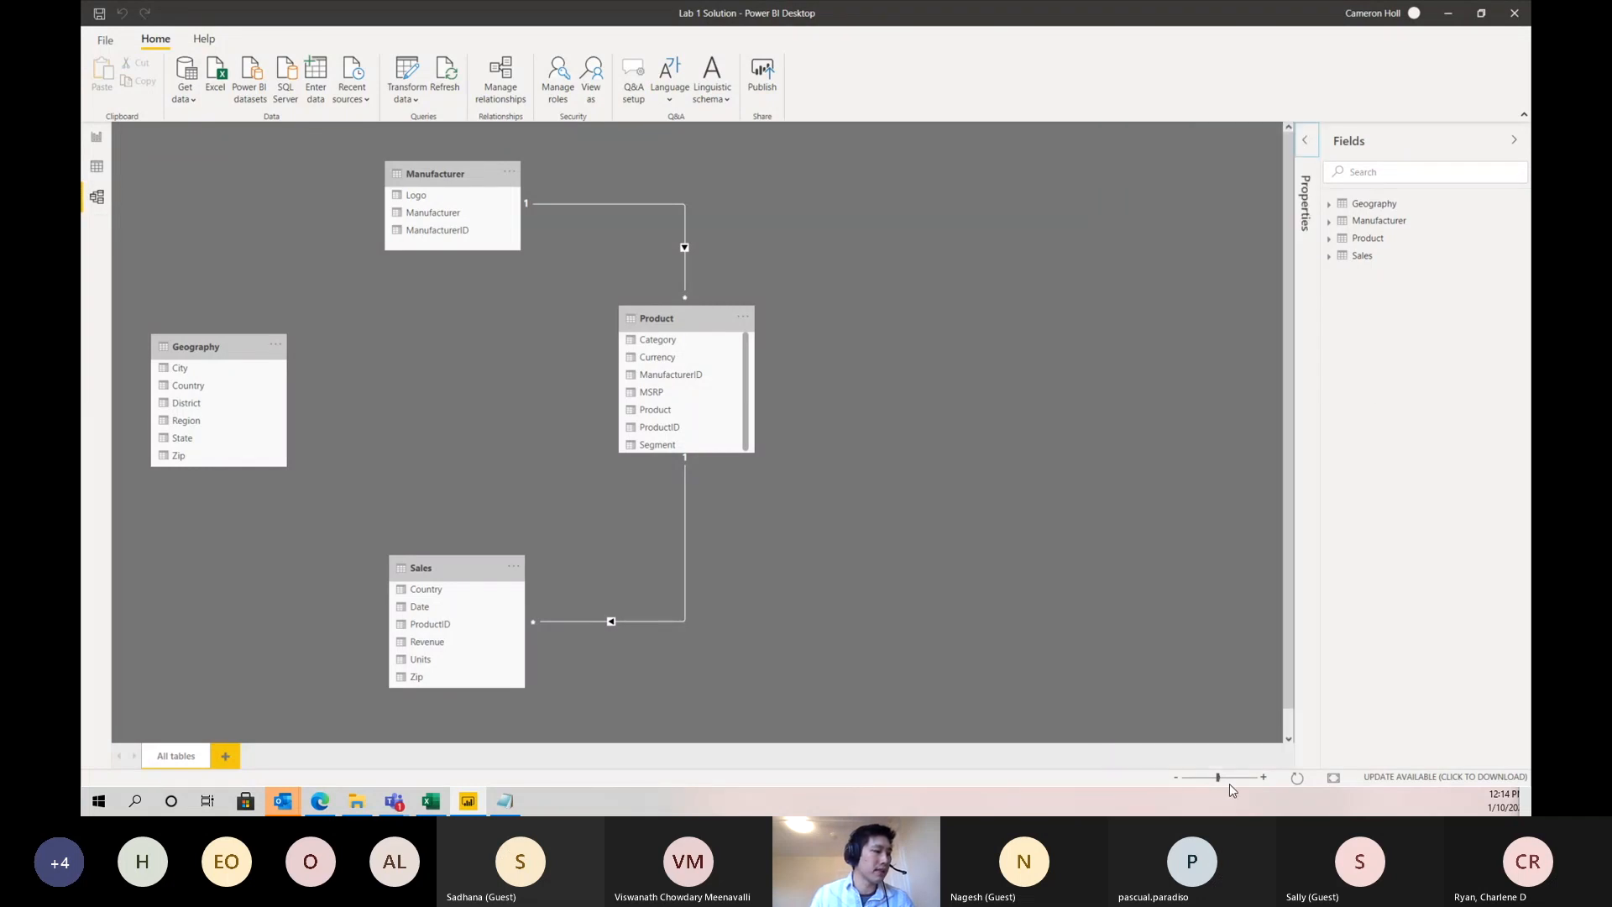
mouse_move(1218, 778)
mouse_down()
mouse_move(1199, 778)
mouse_move(1241, 778)
mouse_move(1204, 782)
mouse_up()
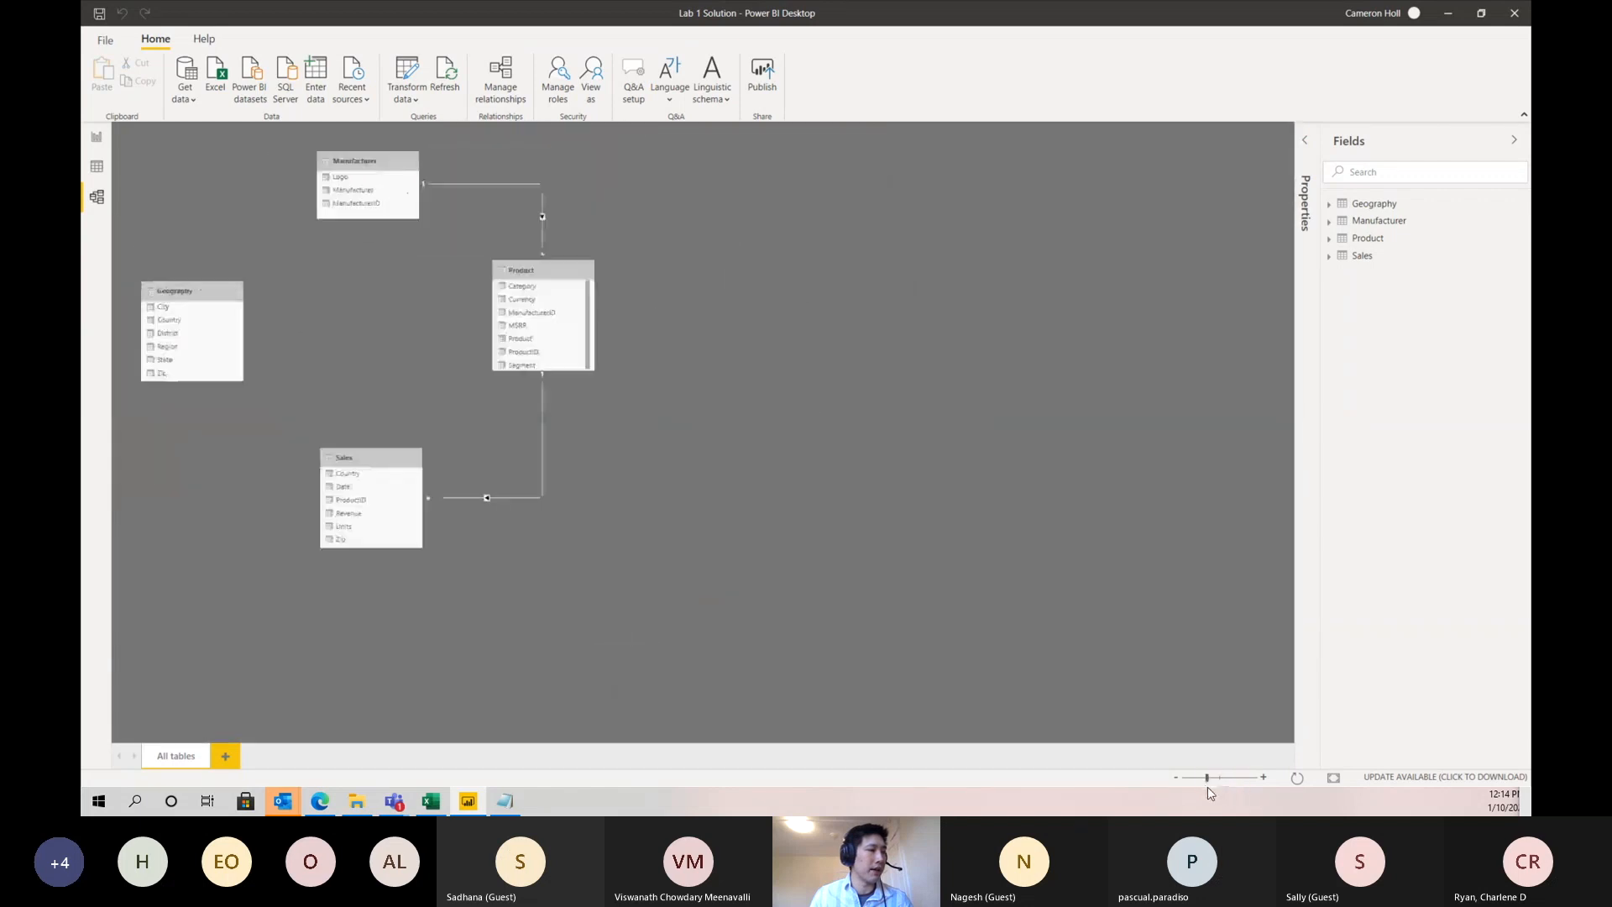
click(1334, 778)
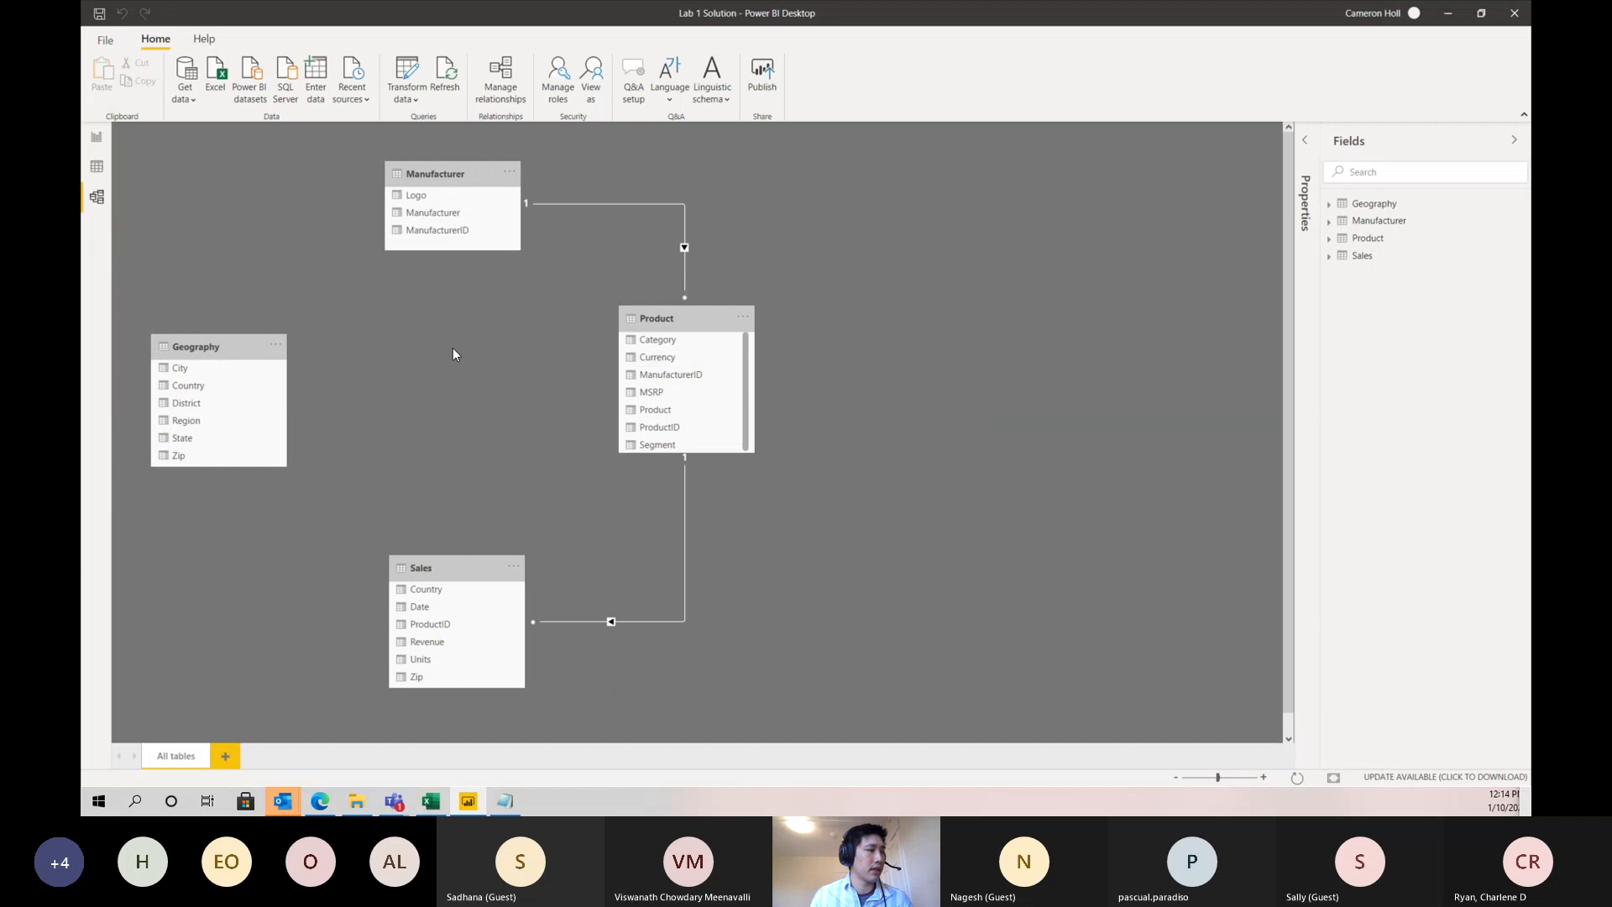
drag(448, 572, 450, 461)
click(658, 322)
drag(658, 322, 749, 302)
drag(214, 347, 217, 323)
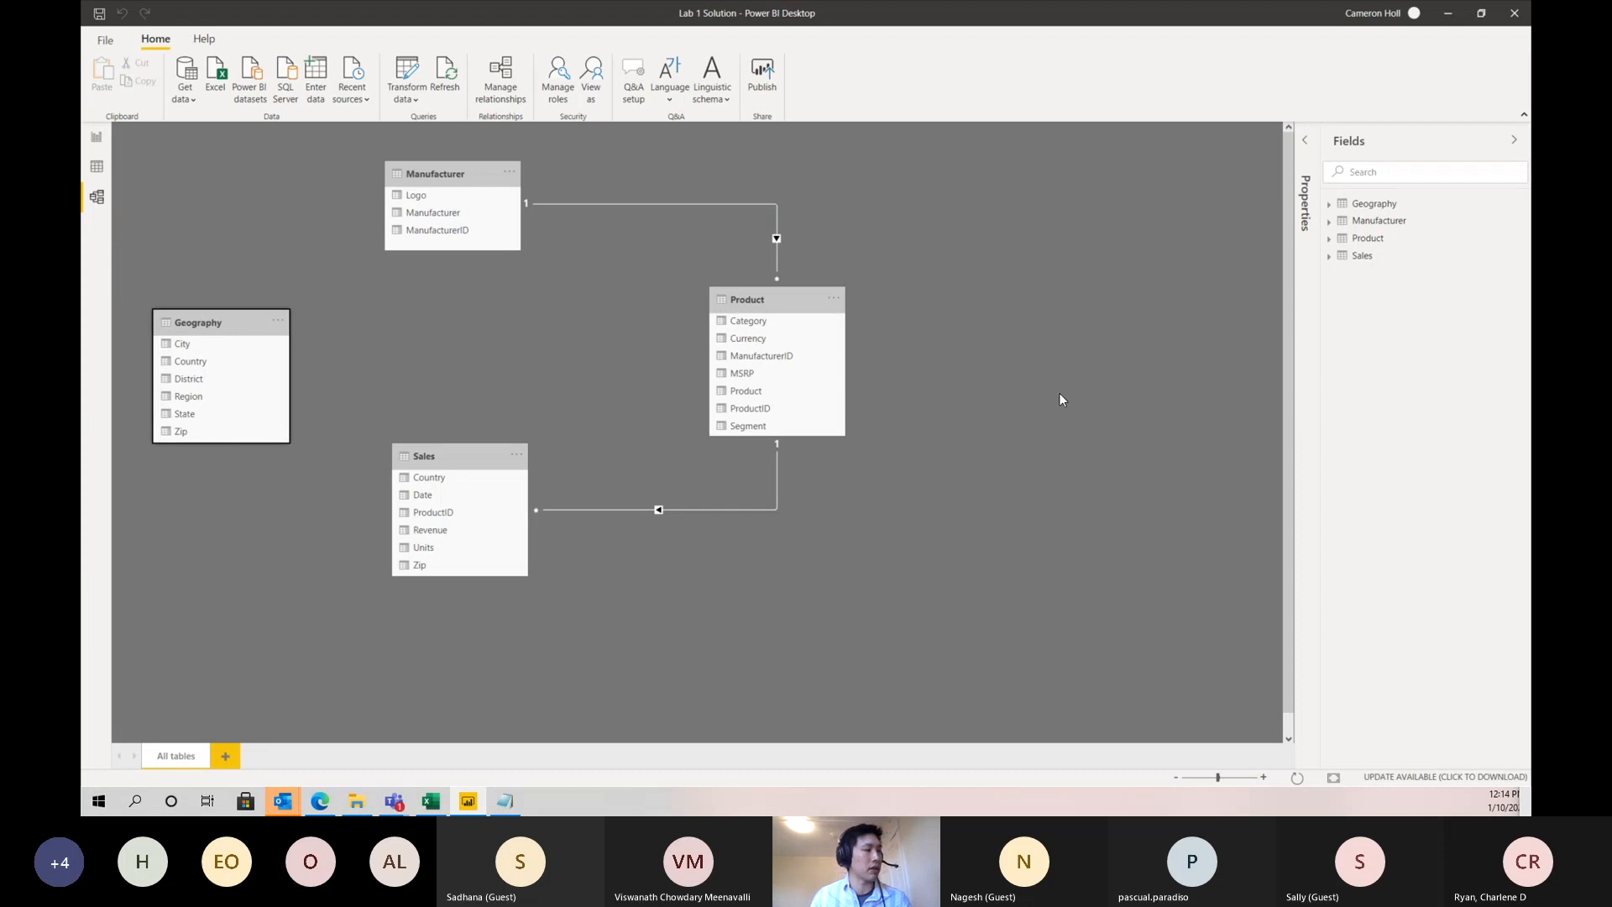
click(1336, 781)
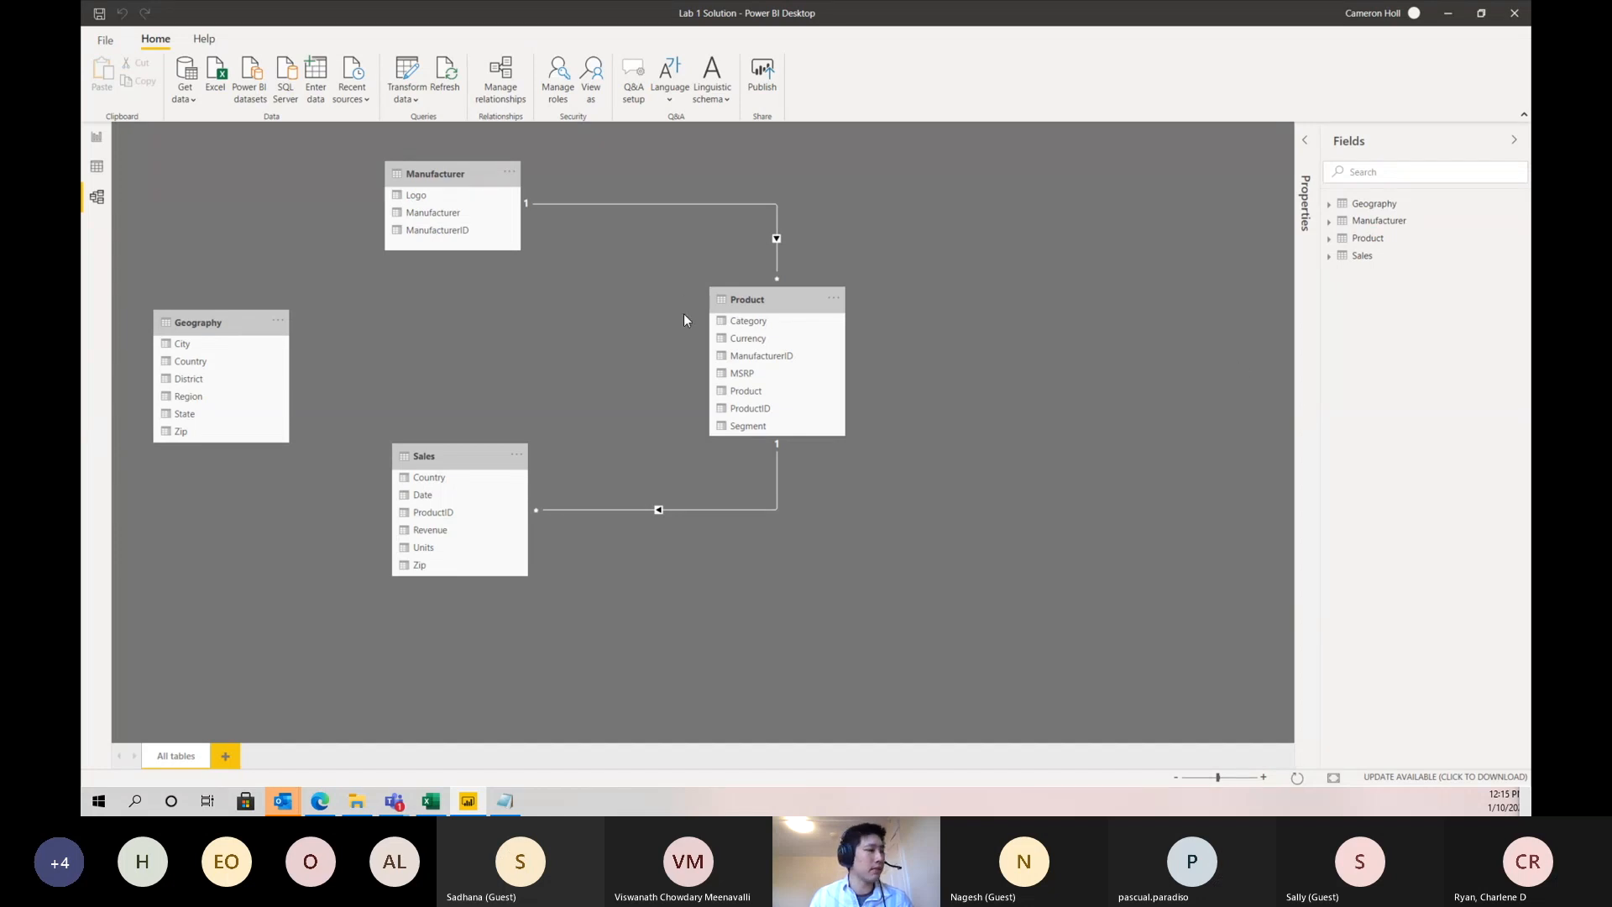
- Add a clustered column chart to the report page with Geography's Country on the axis and Sales Revenue as values
click(96, 138)
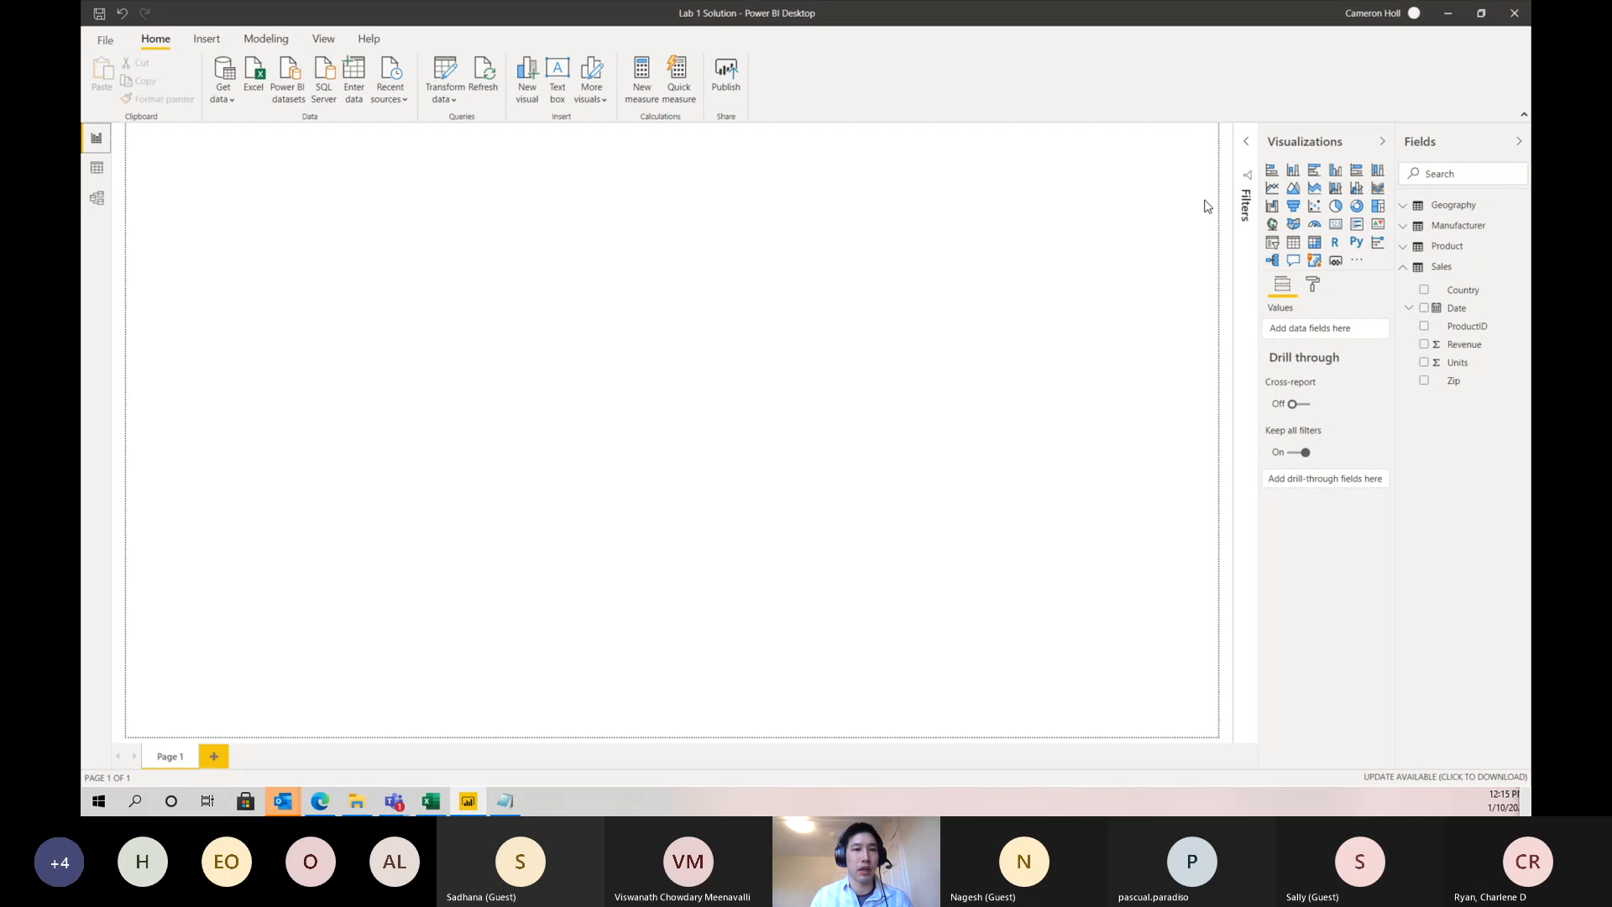
click(1336, 173)
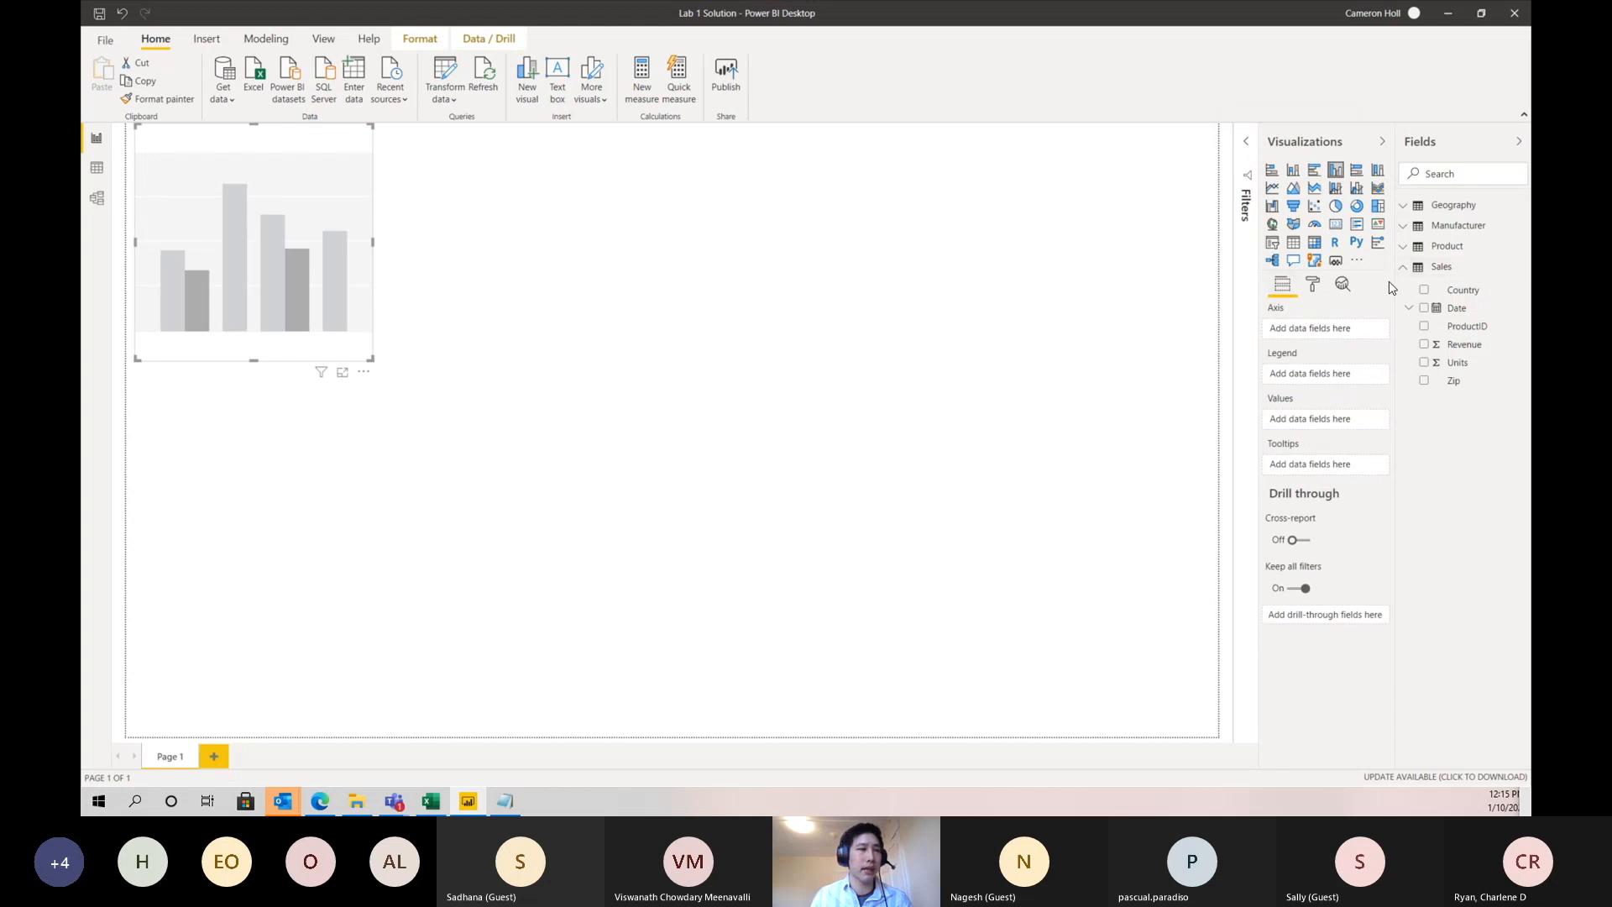
click(1405, 212)
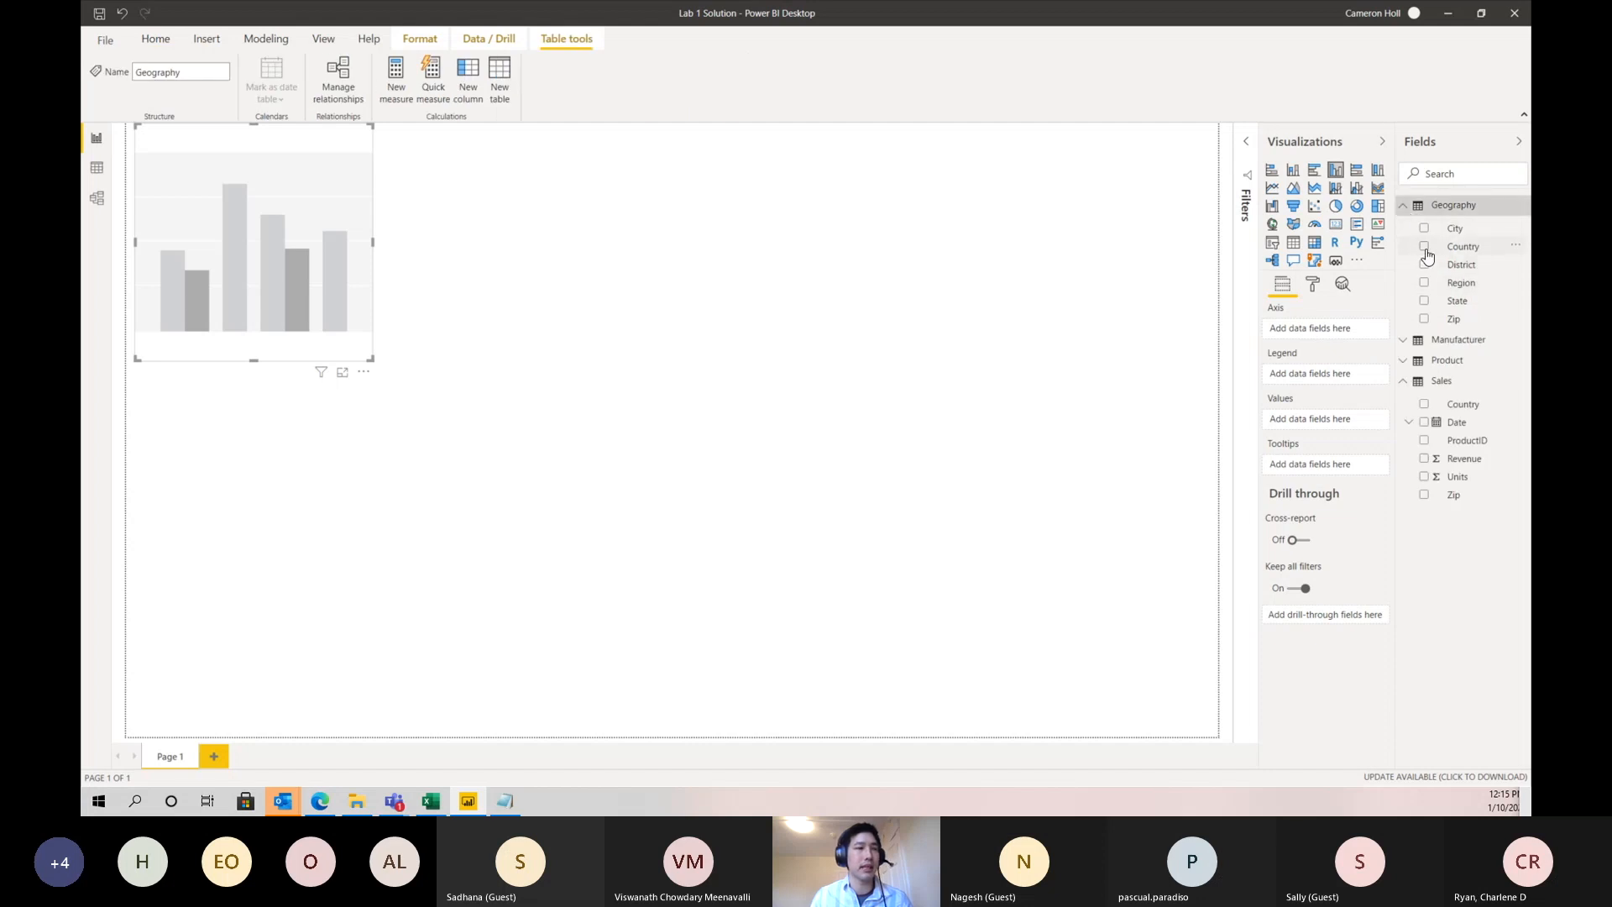
click(1424, 246)
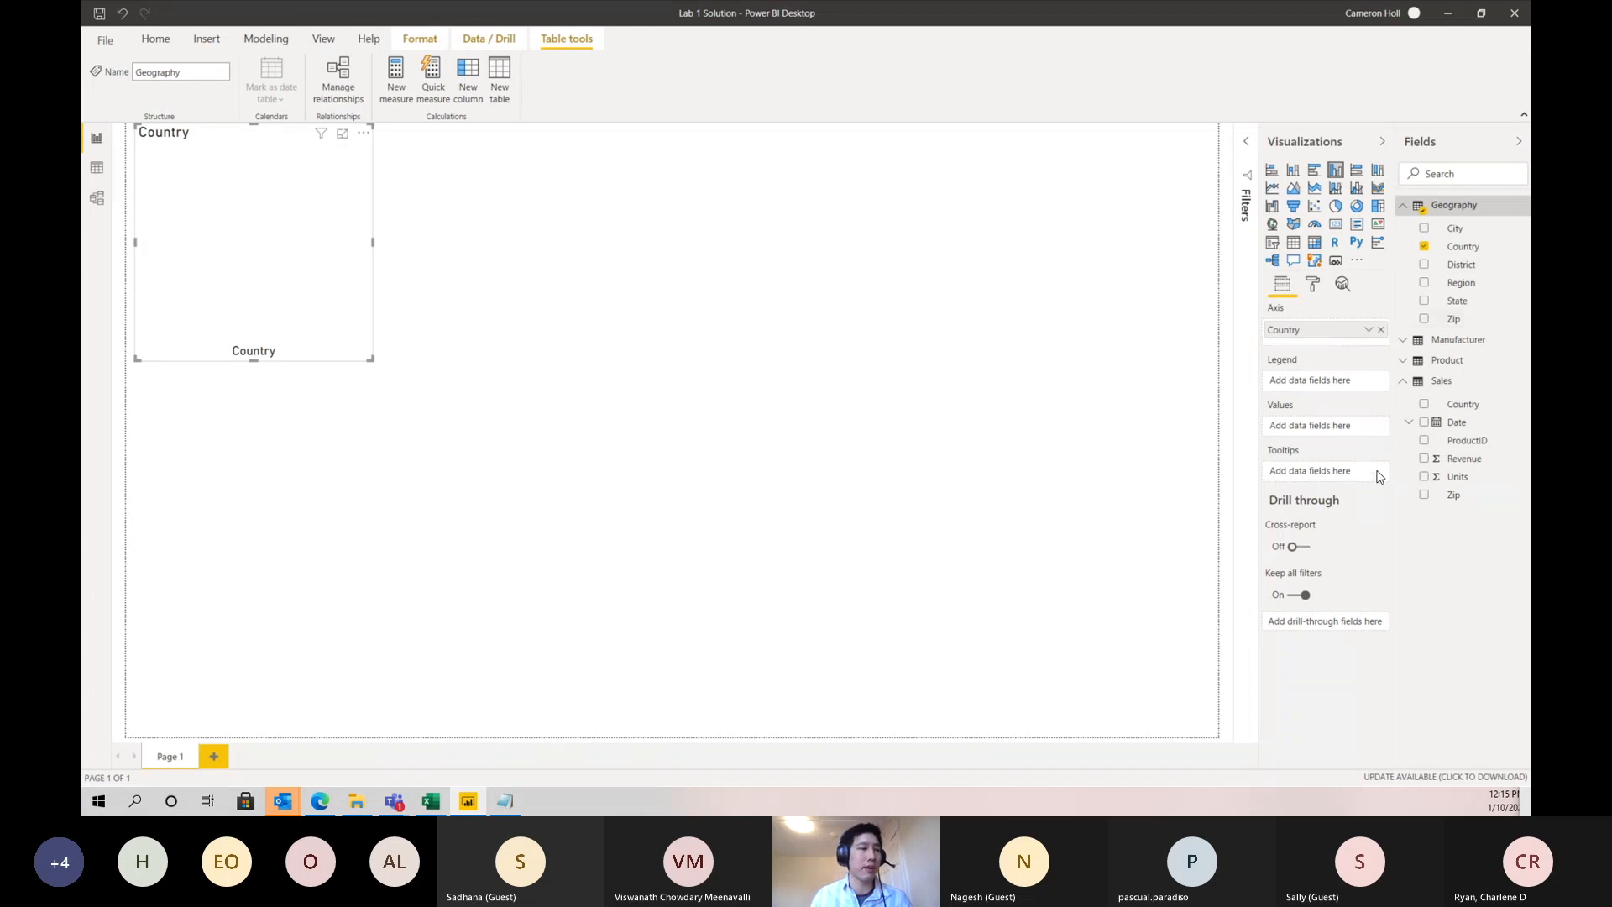
click(1425, 459)
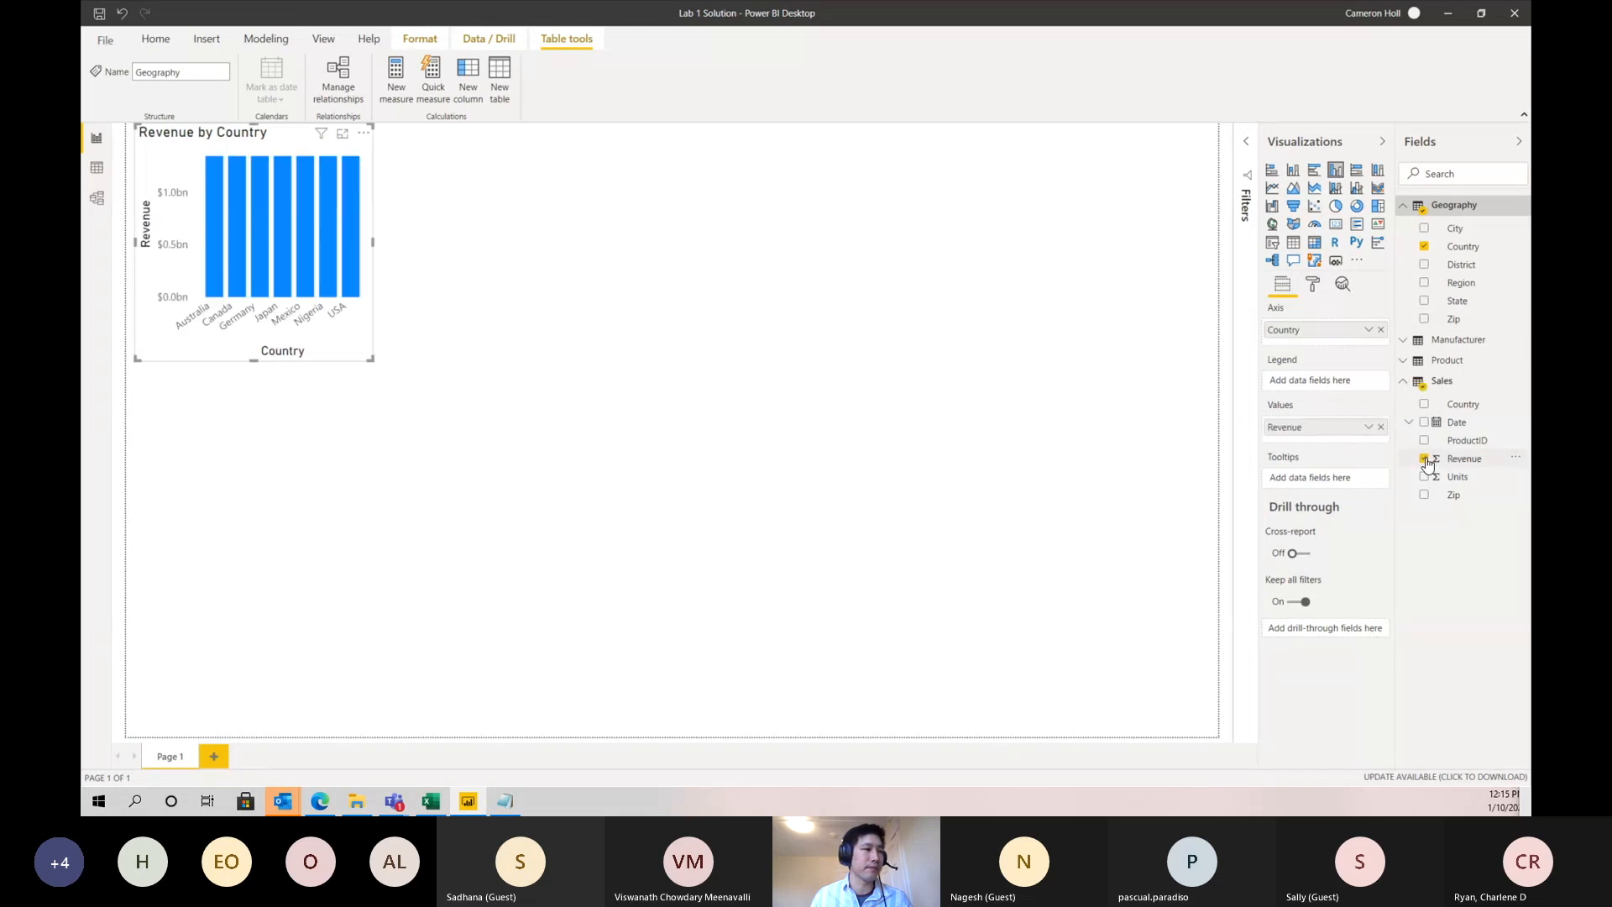
- Enlarge the Revenue by Country chart to roughly twice its width and slightly more height, and inspect its column values
drag(370, 359, 650, 421)
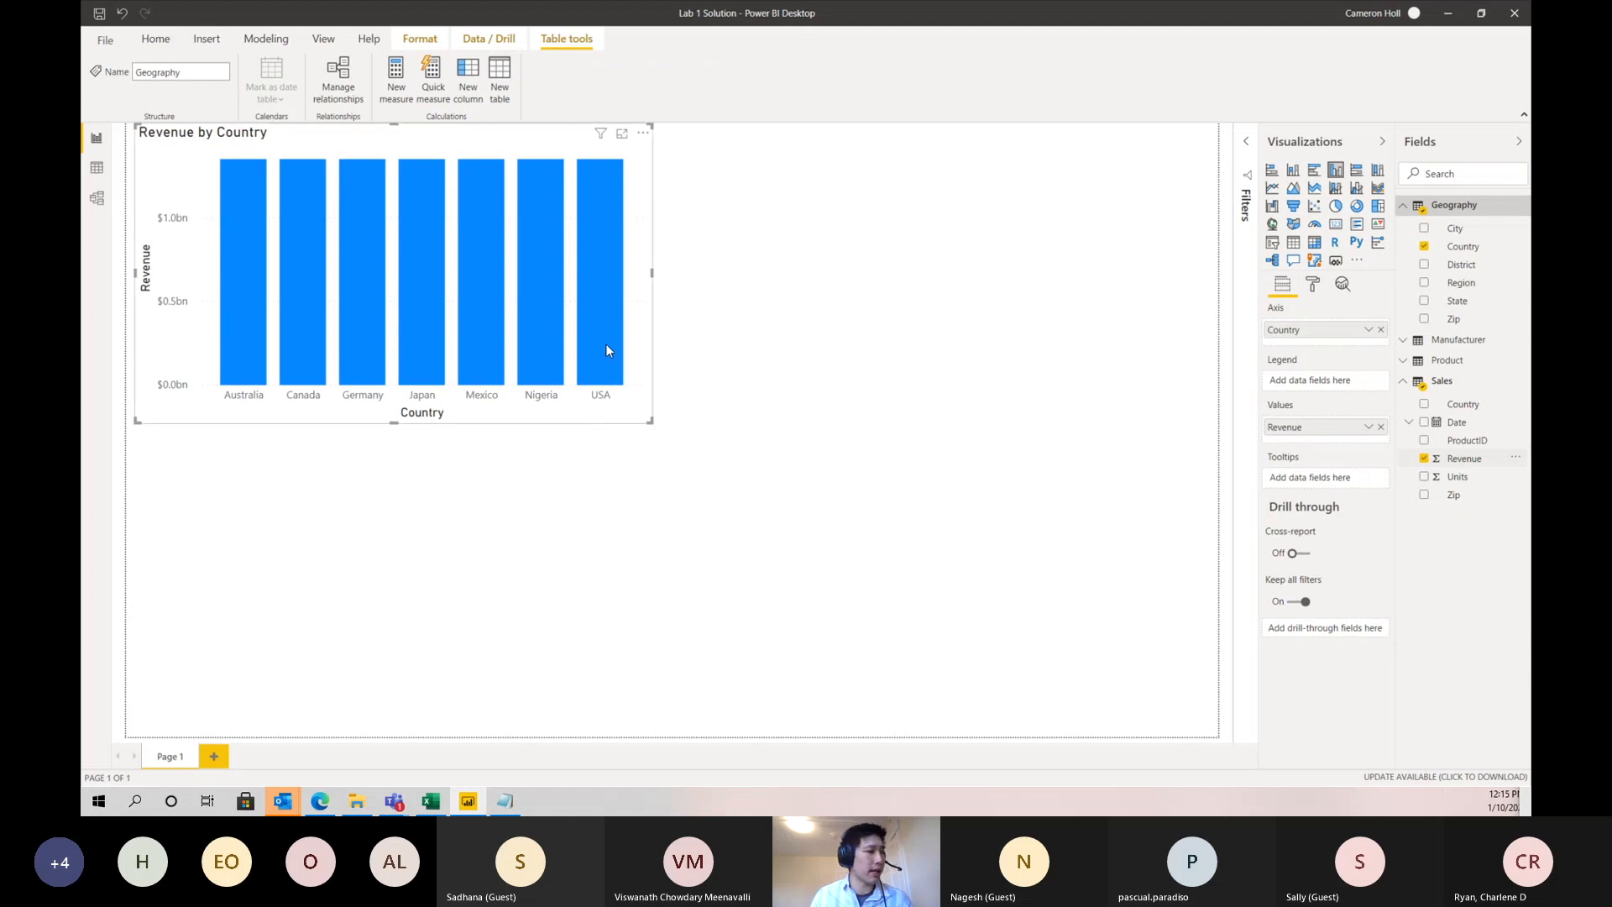
drag(652, 273, 697, 283)
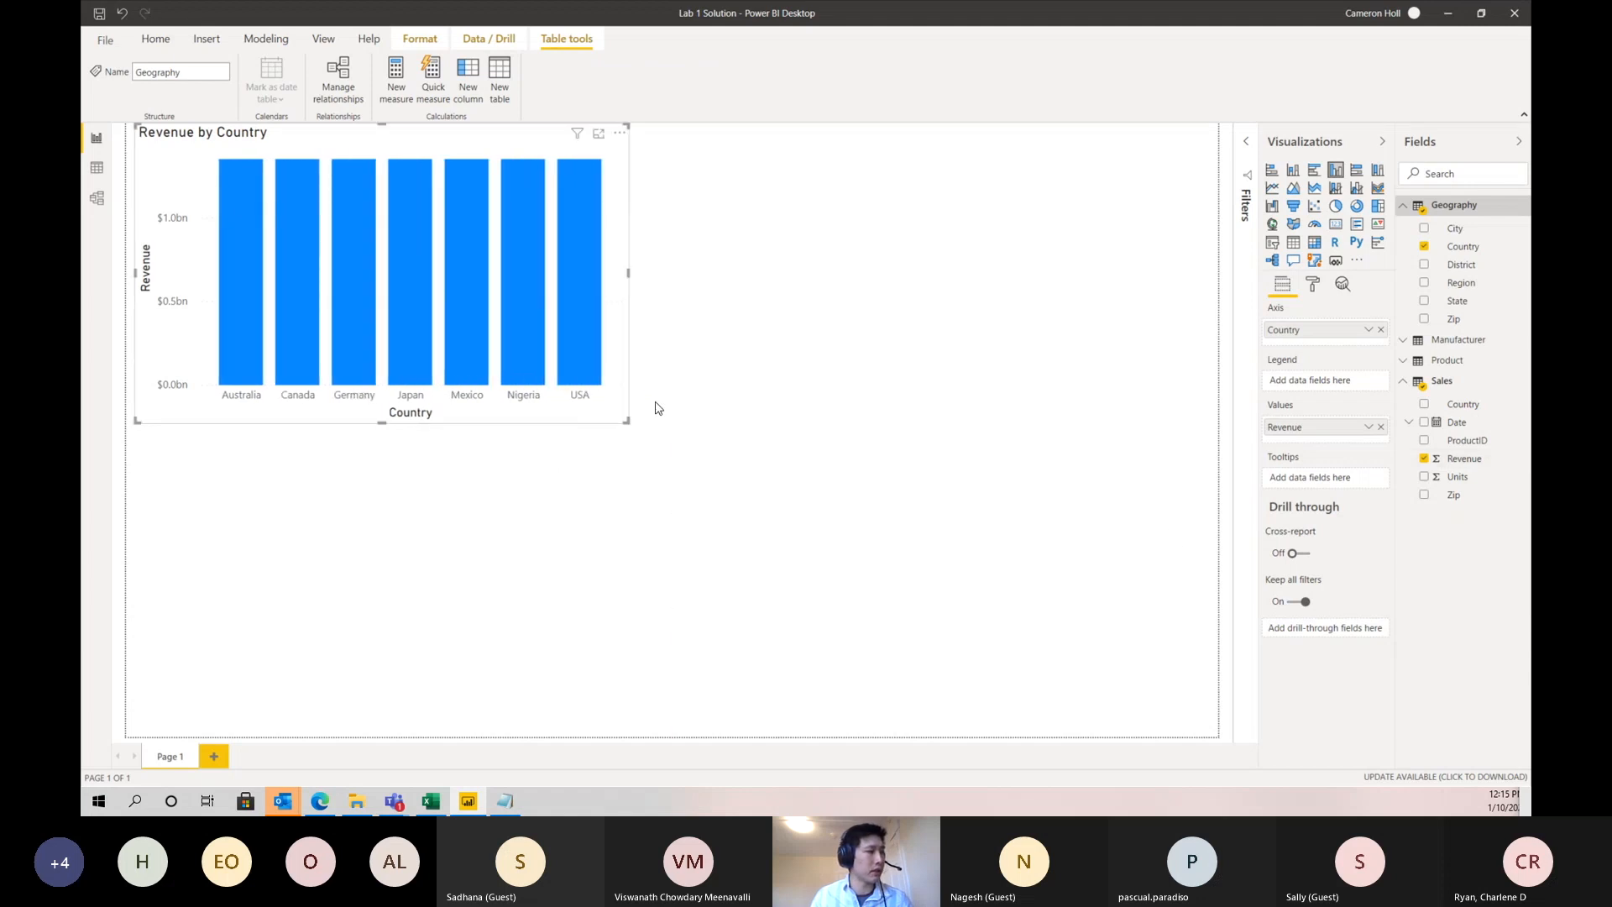
mouse_move(628, 424)
mouse_down()
mouse_move(735, 493)
mouse_move(597, 367)
mouse_move(647, 414)
mouse_up()
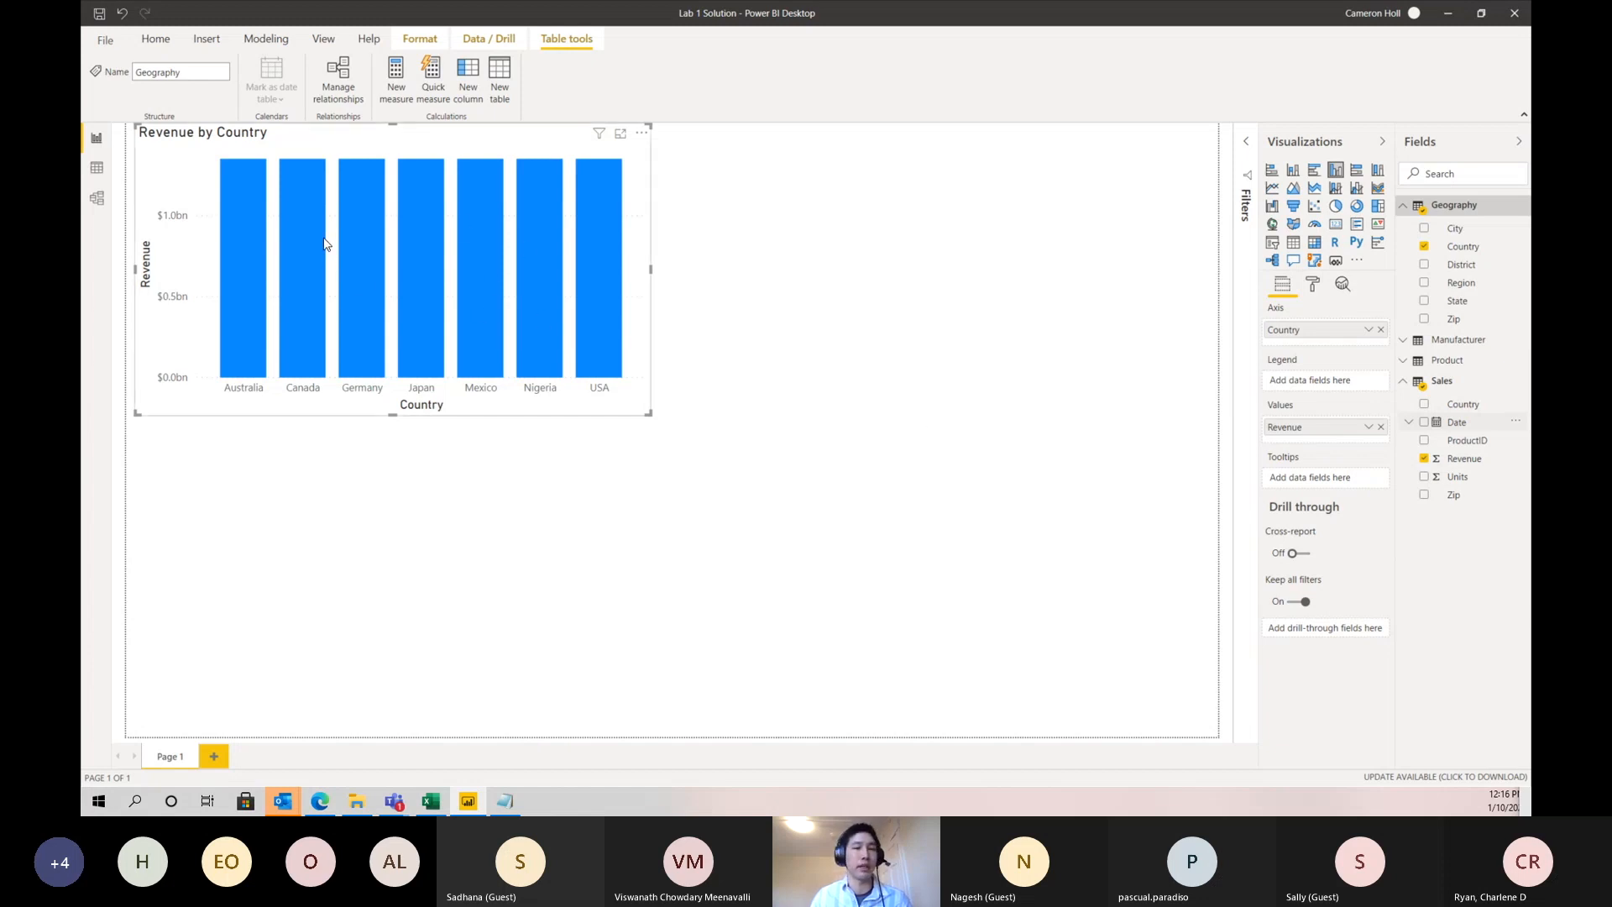
mouse_move(328, 254)
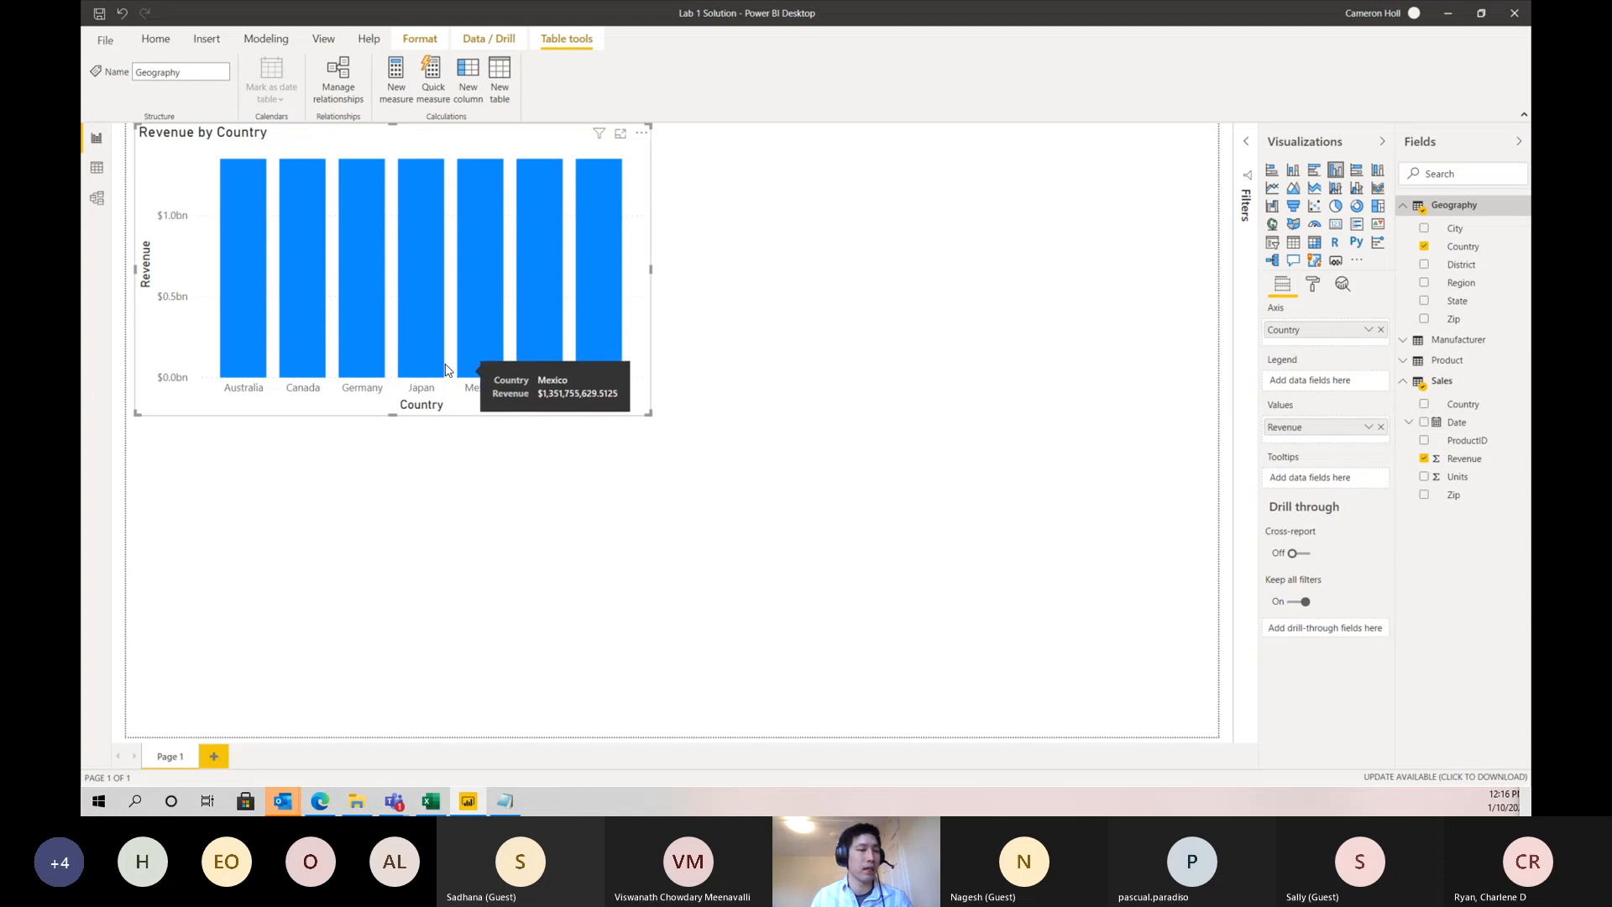
- Try to create a relationship between Geography's Zip and Sales' Zip in the model diagram, and discard it
click(94, 200)
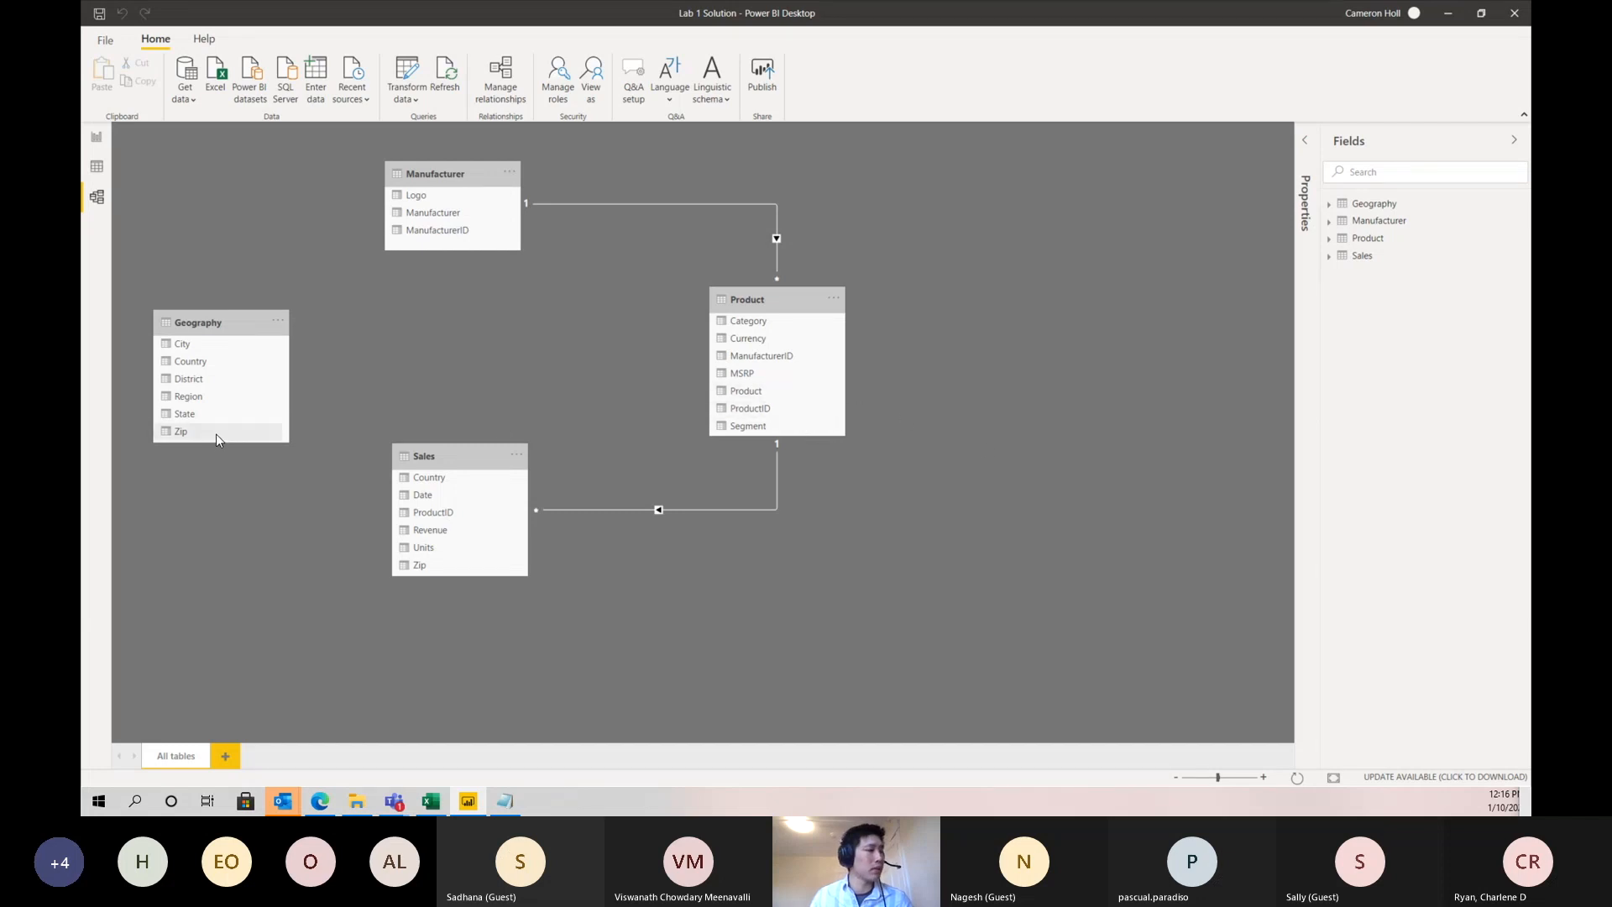
drag(218, 433, 425, 567)
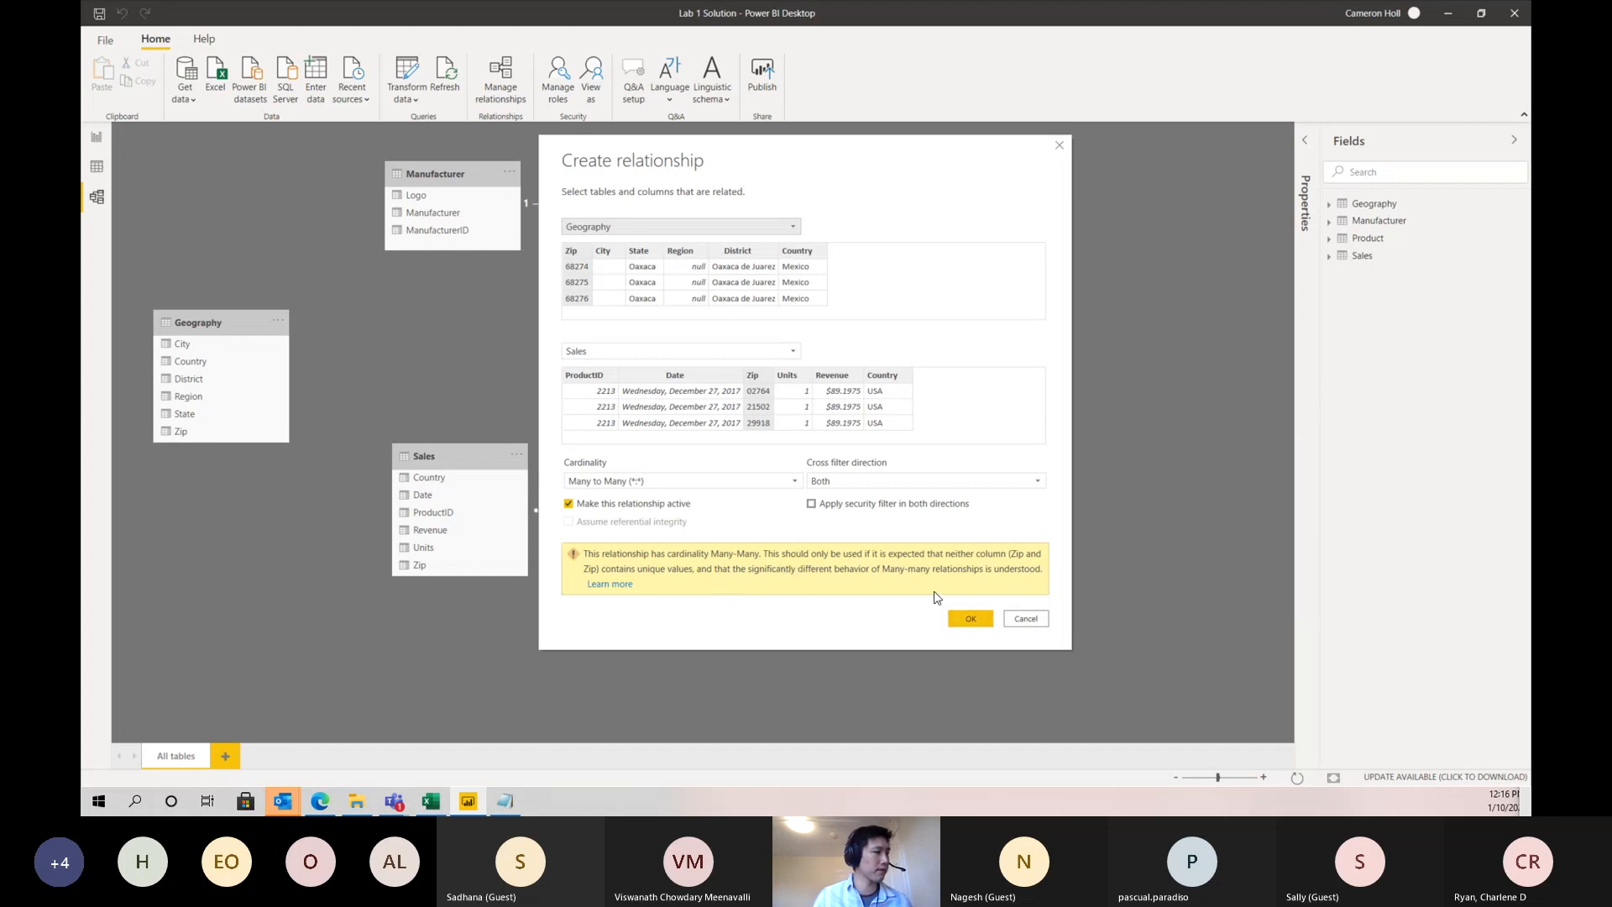
click(1024, 617)
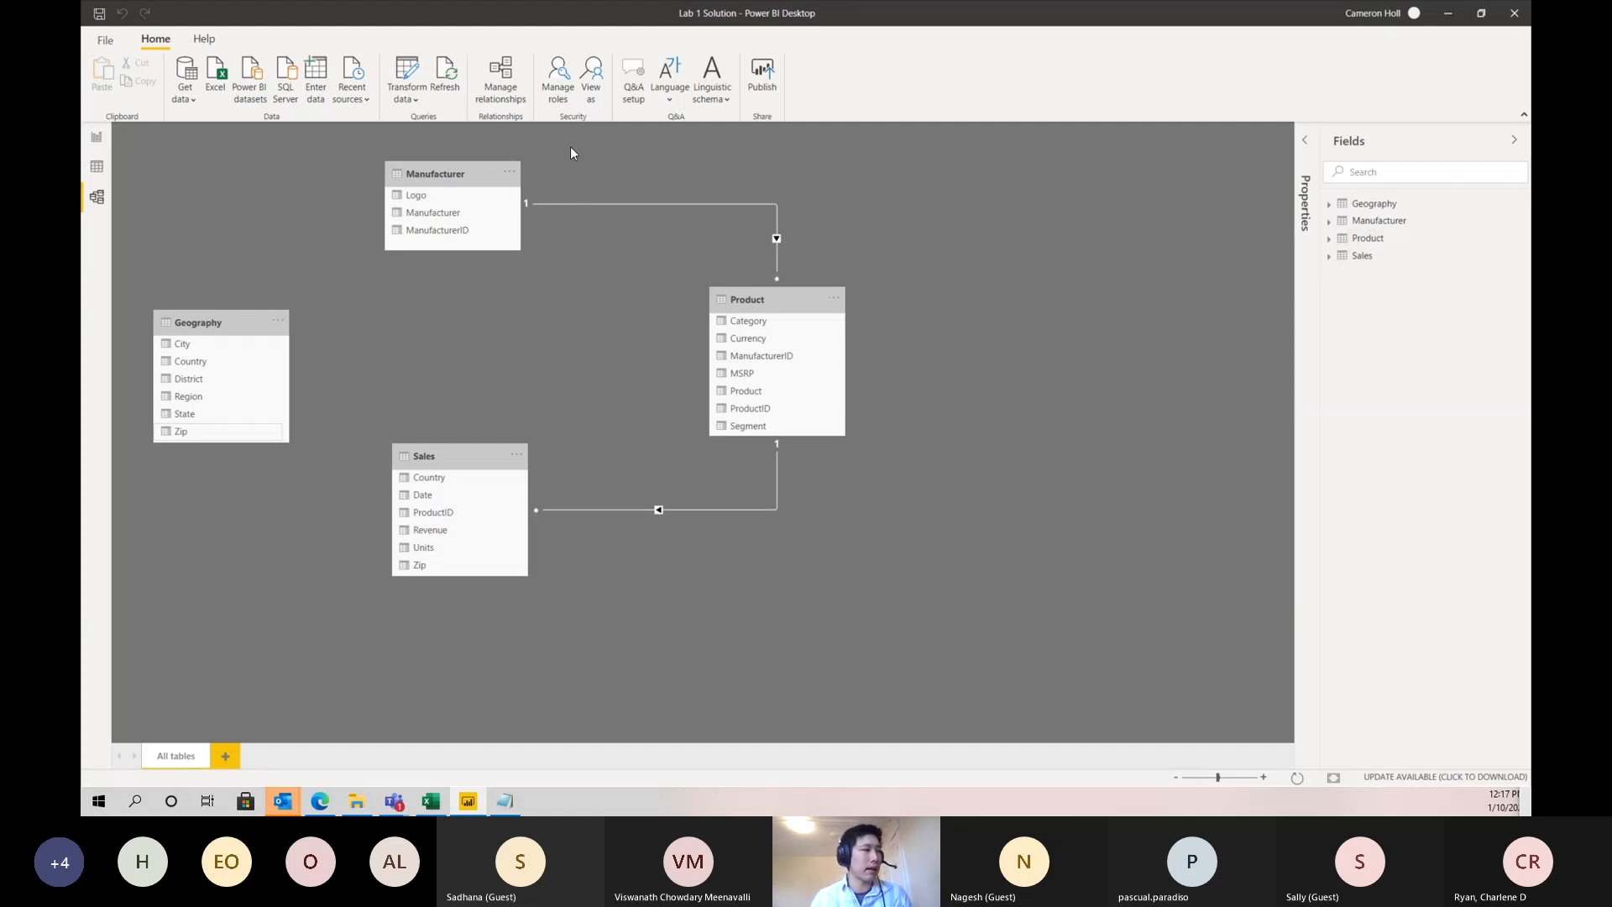
- Add a calculated column named ZipCountry to the Sales table, starting its formula with Sales[Zip]
click(96, 138)
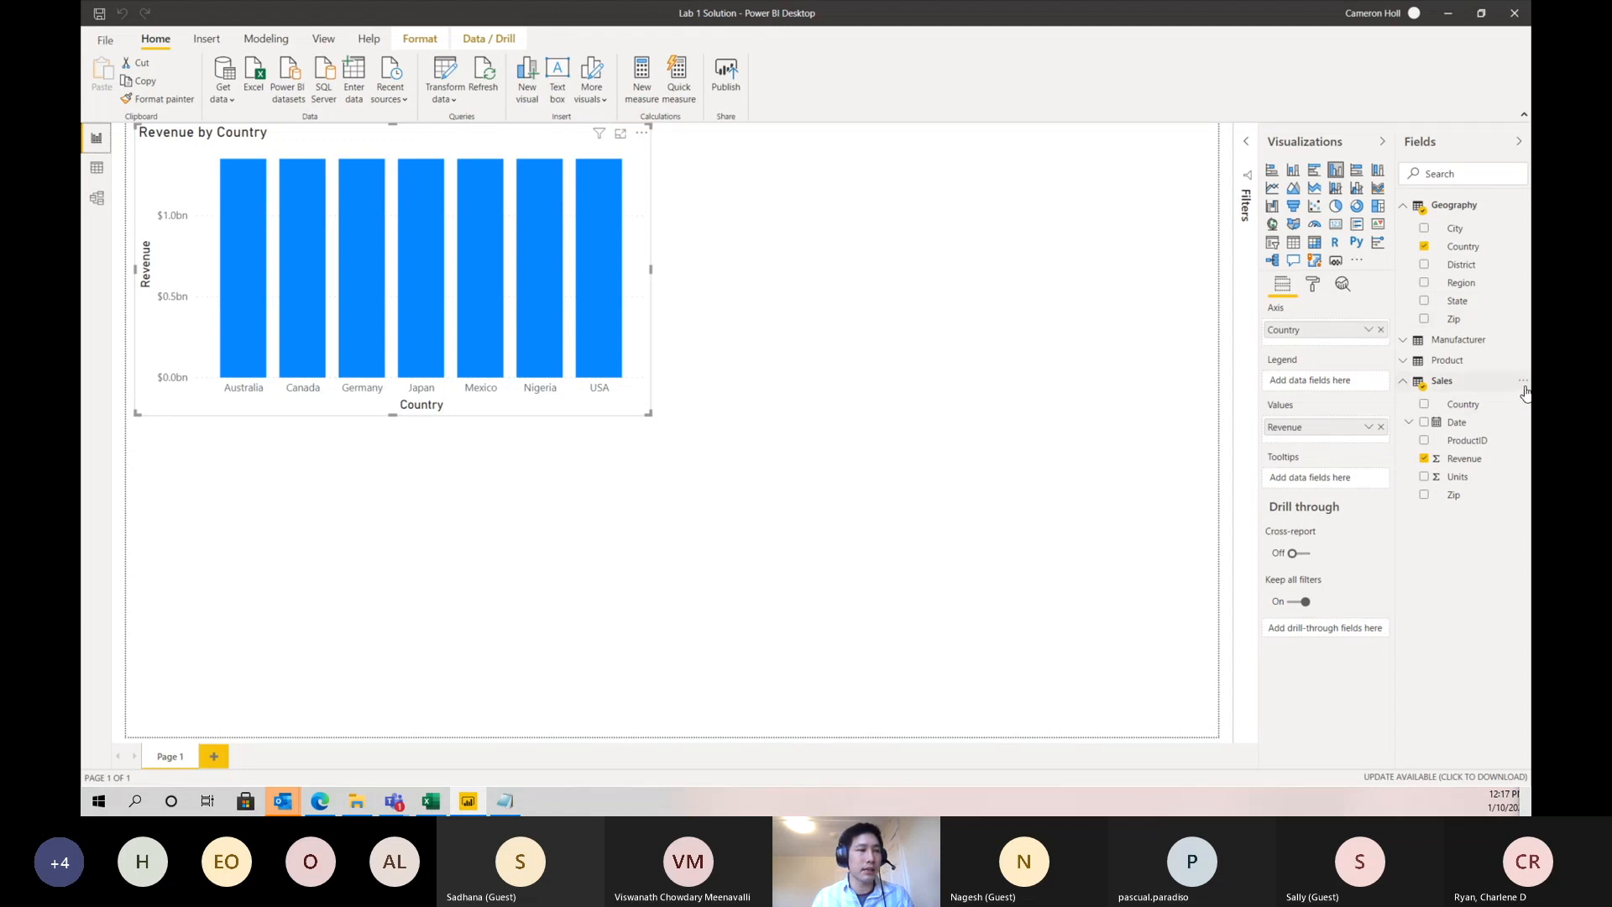
click(1523, 385)
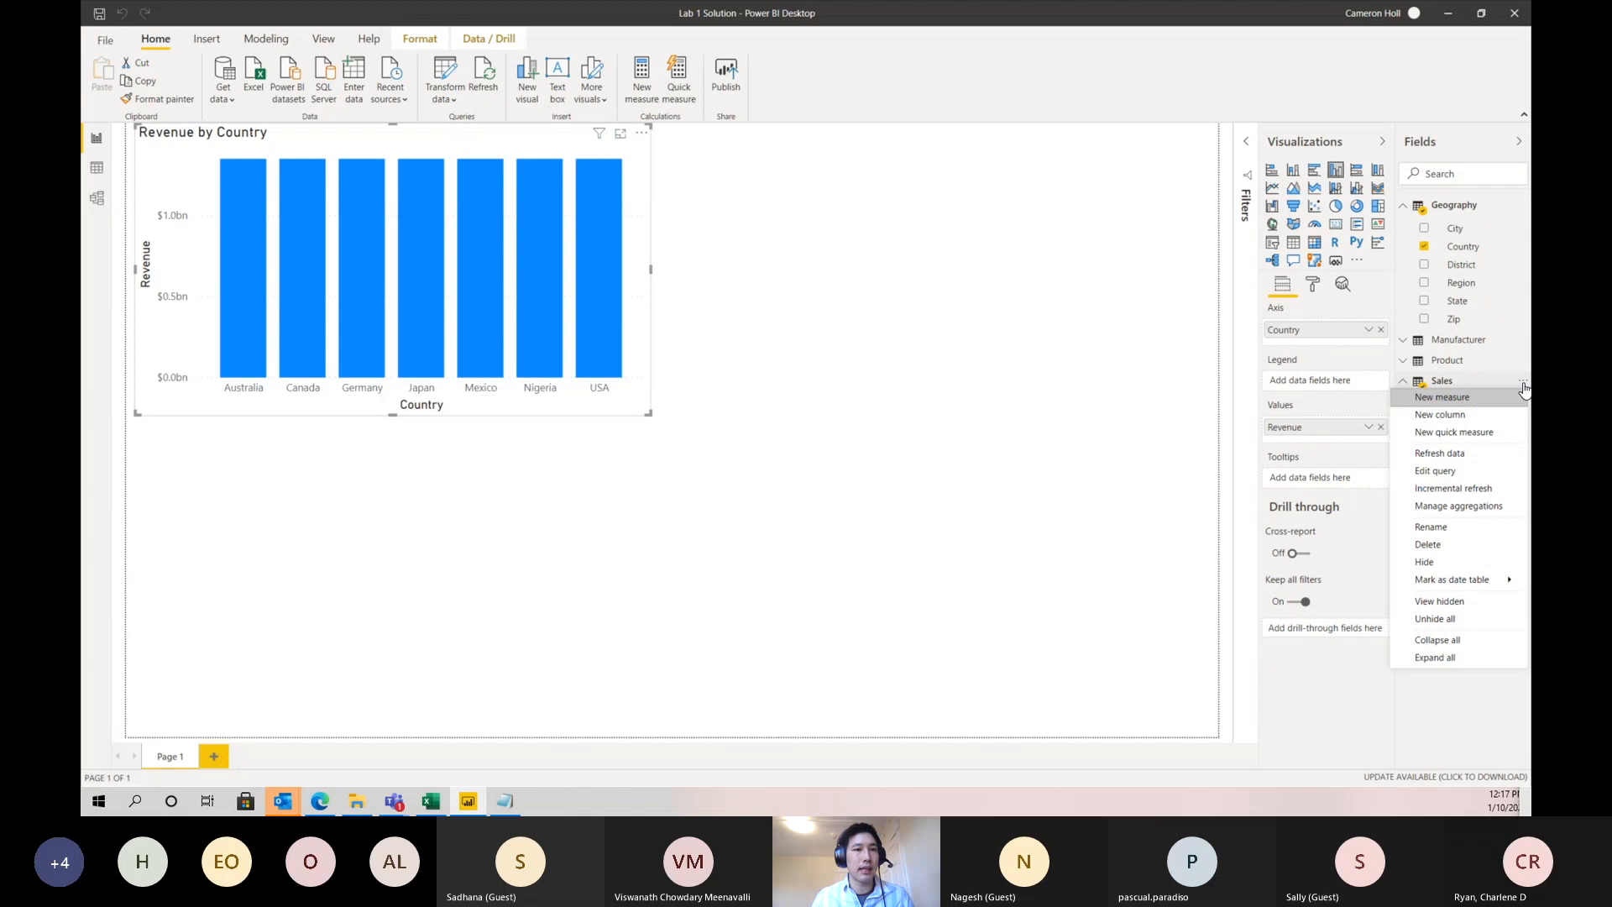
click(1461, 415)
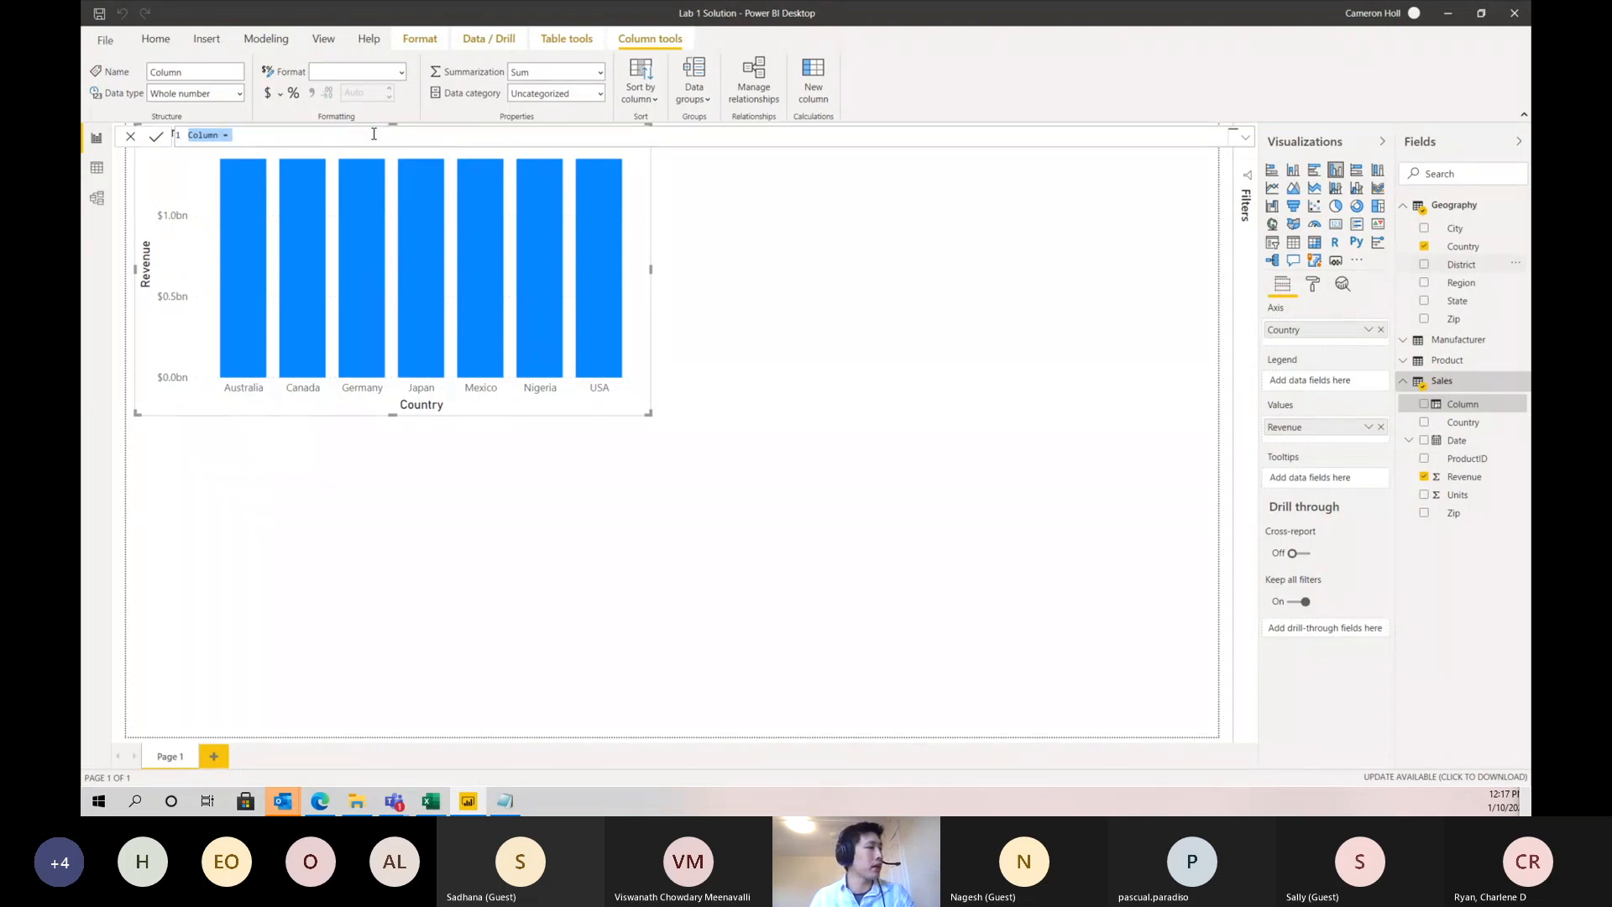
text(ZipCountry)
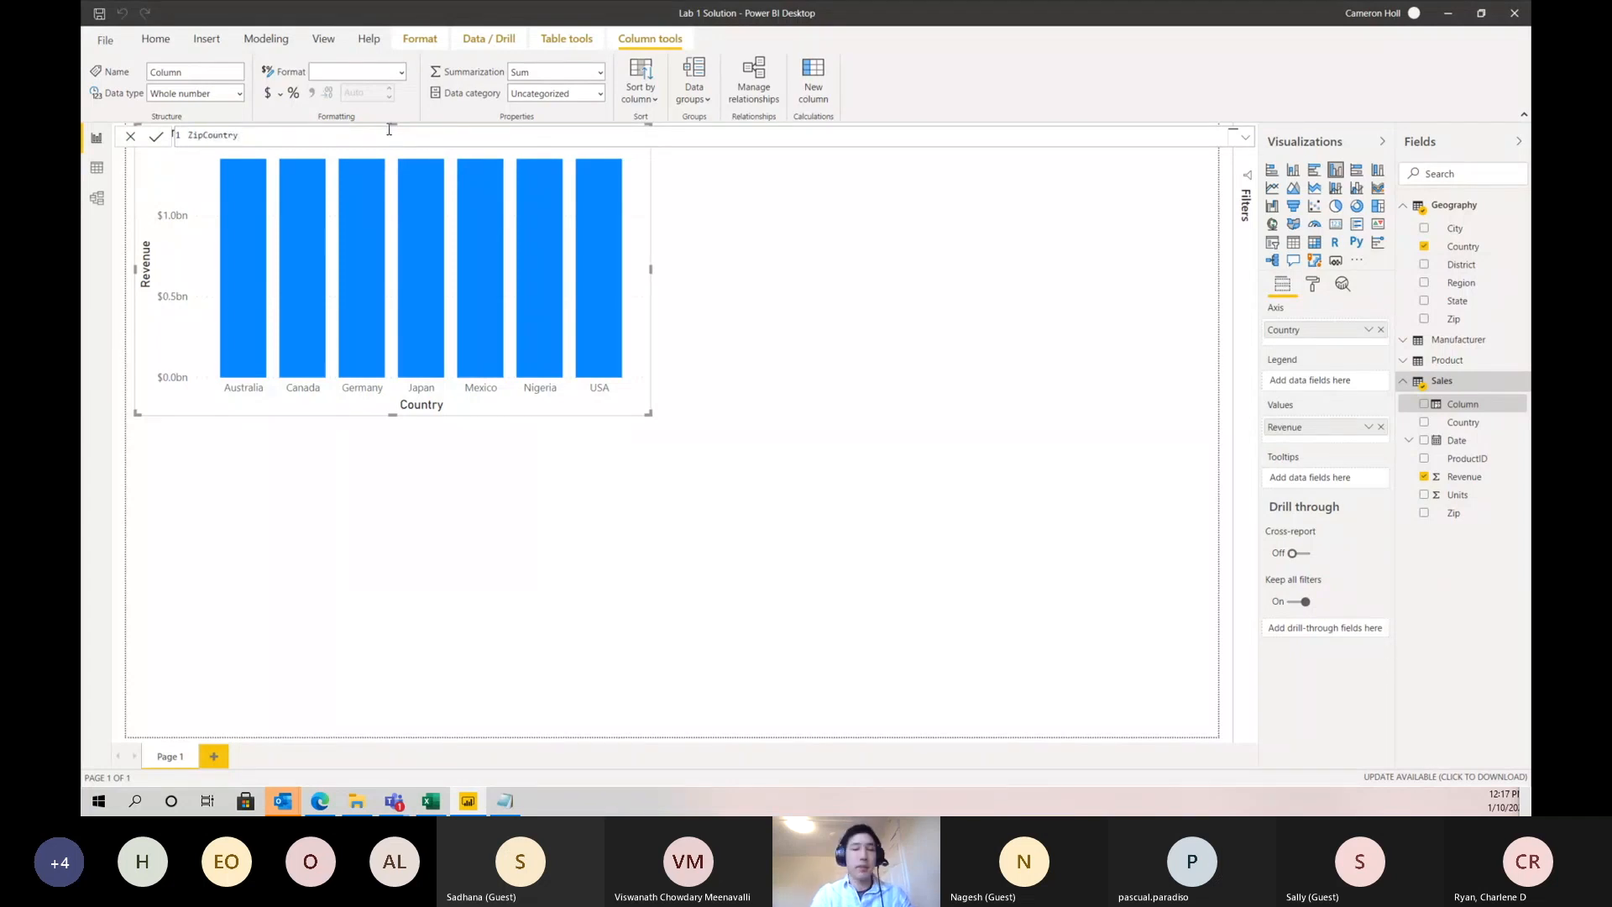
text( = Sales)
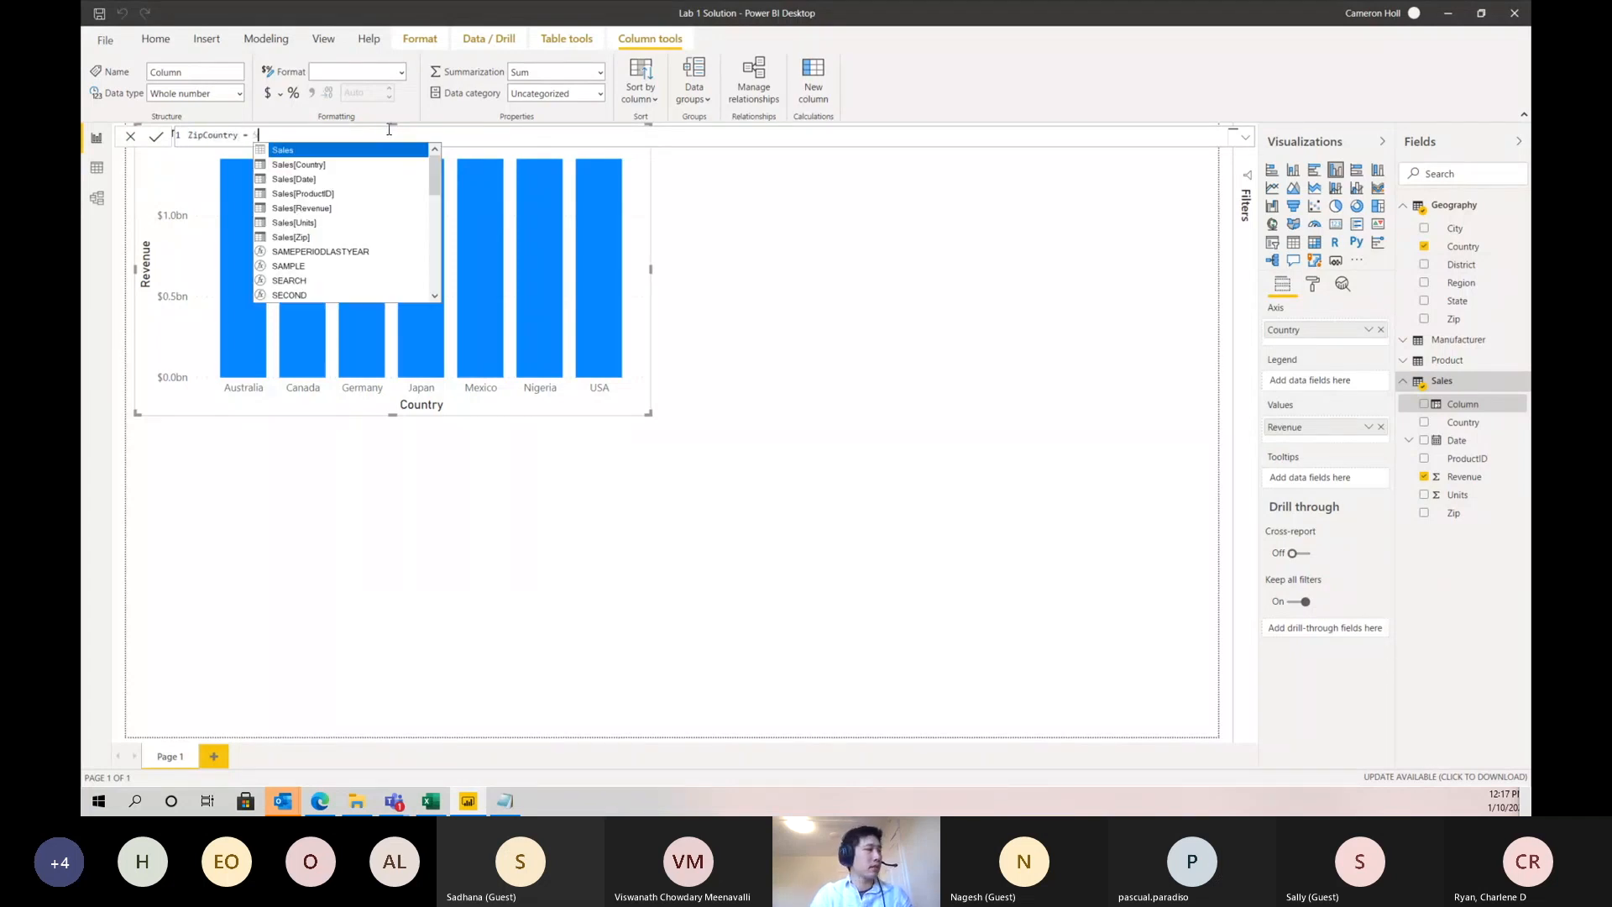
key(Down)
key(Down)
key(Down)
key(Down)
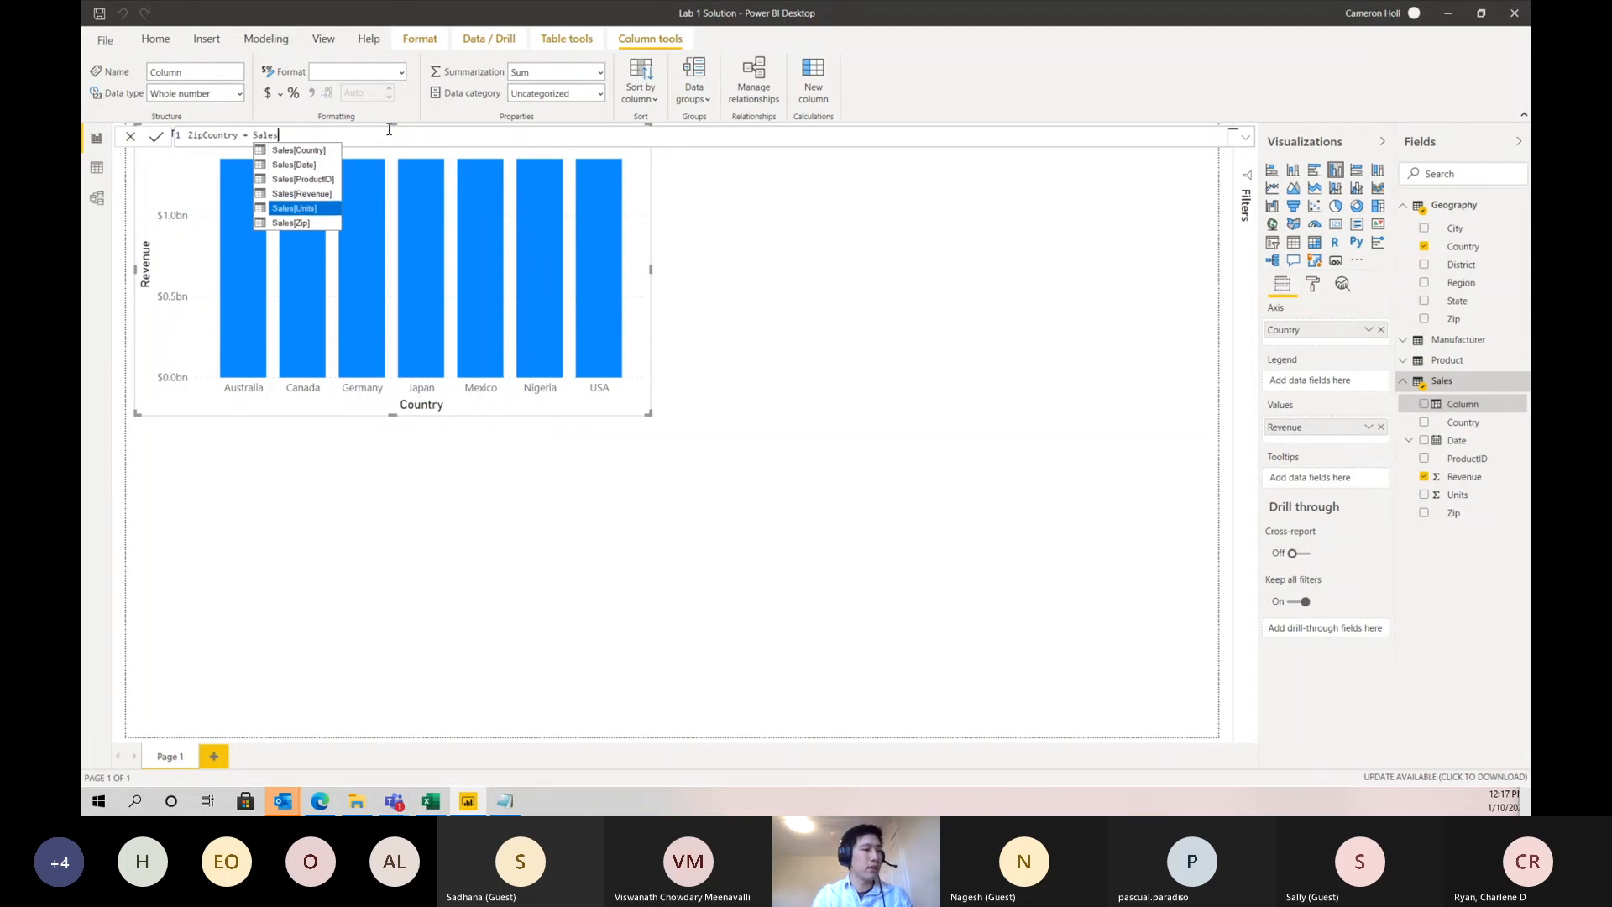
key(Tab)
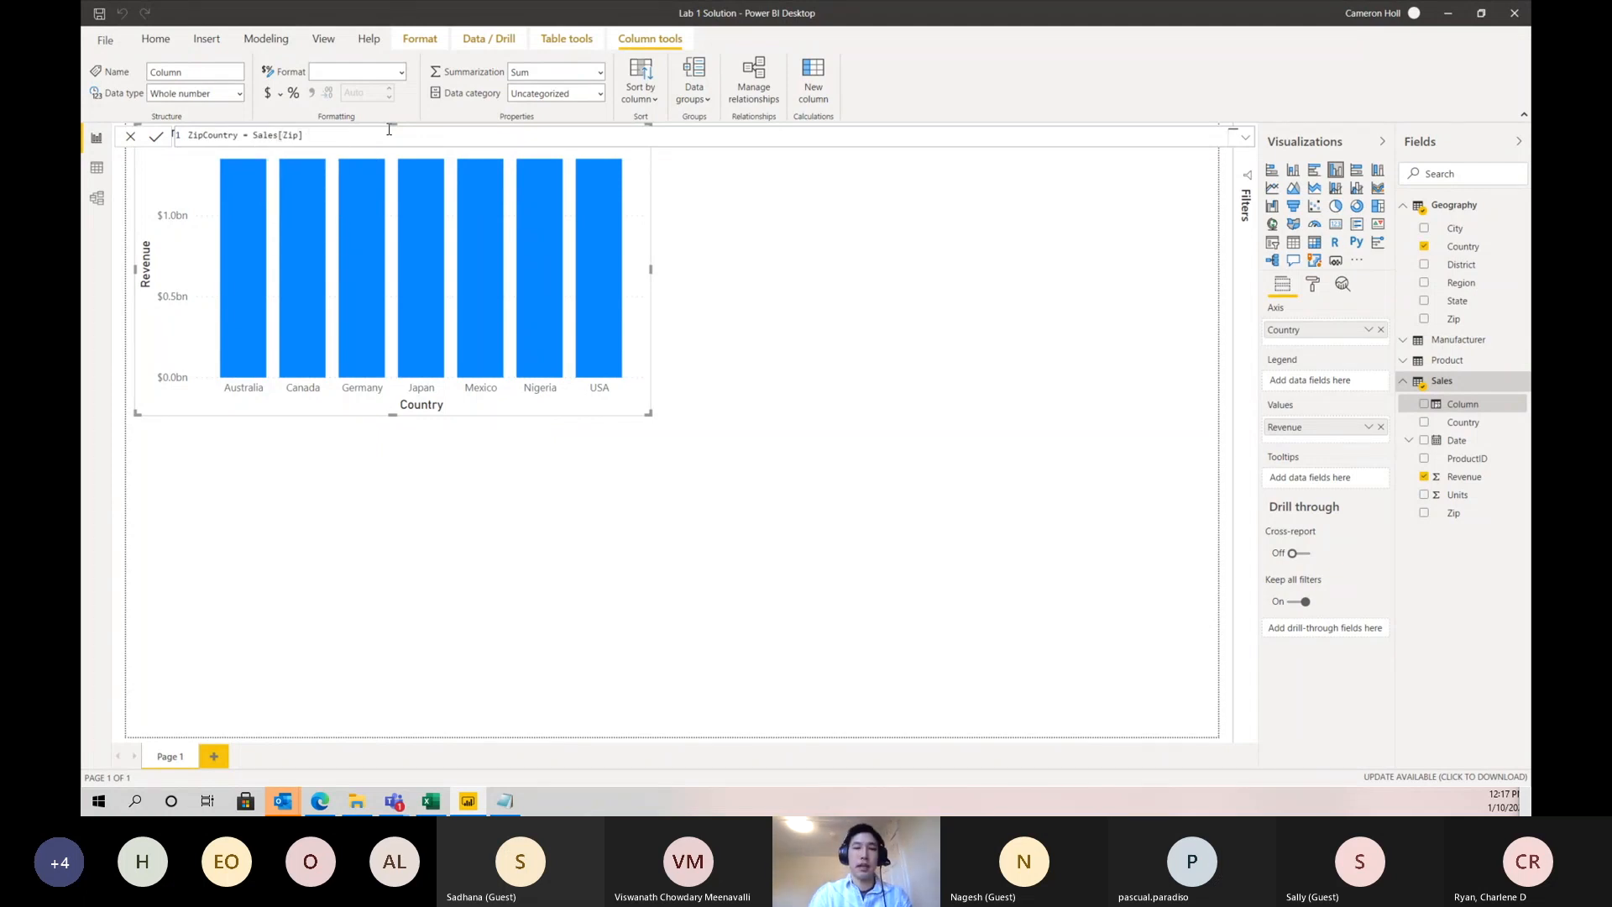
- Complete the Sales ZipCountry formula by appending & "," & Sales[Country], and commit it
text(& ")
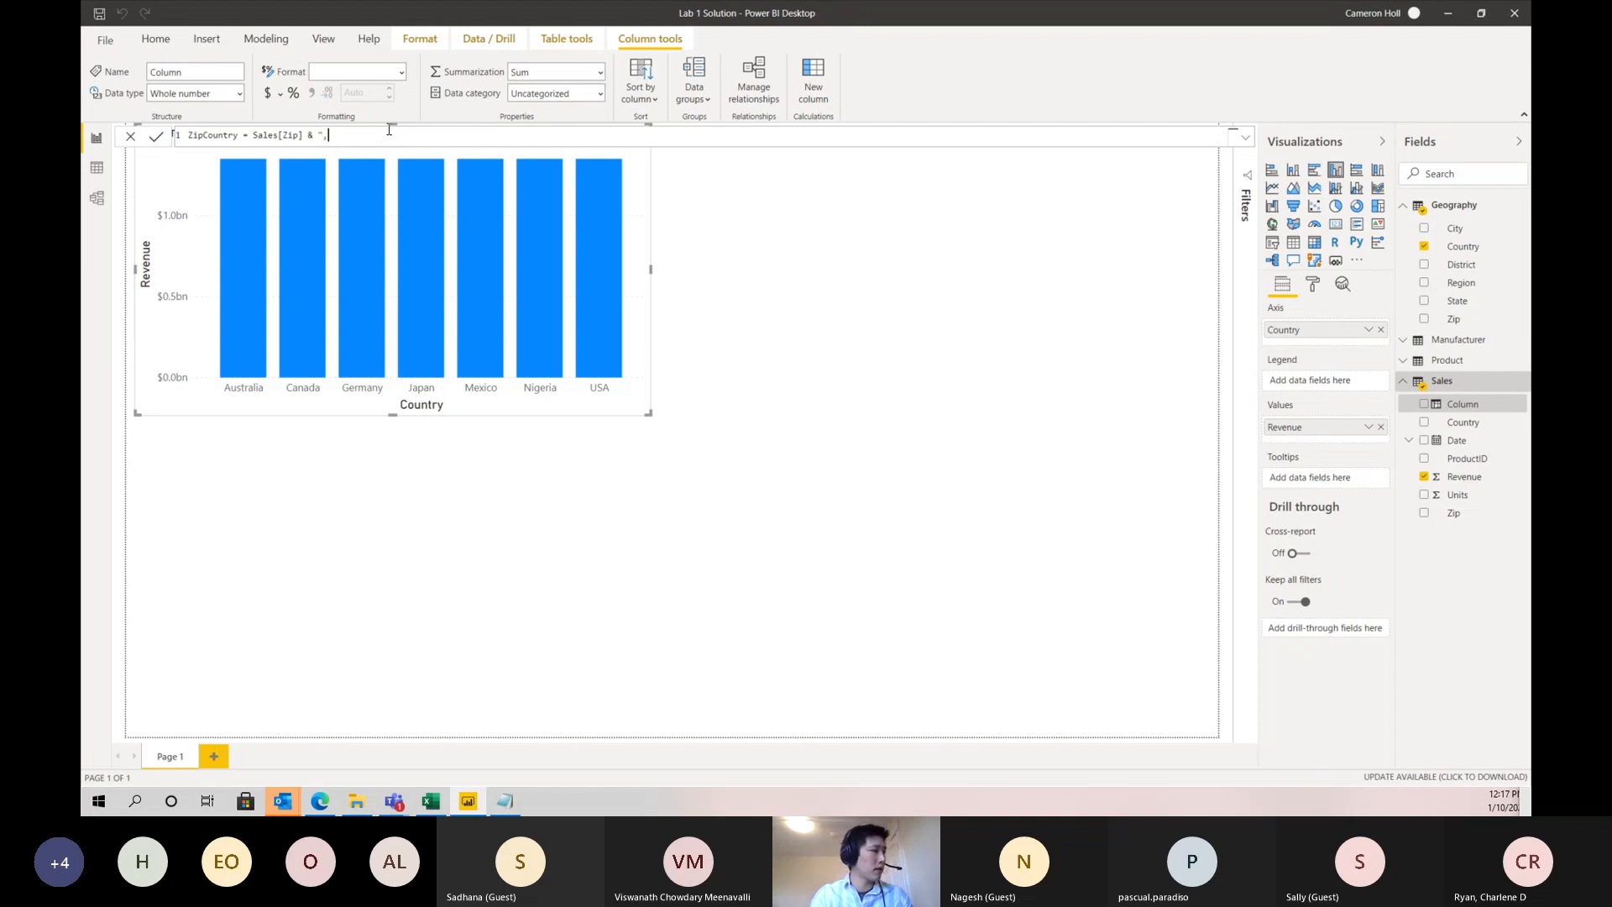
text(,")
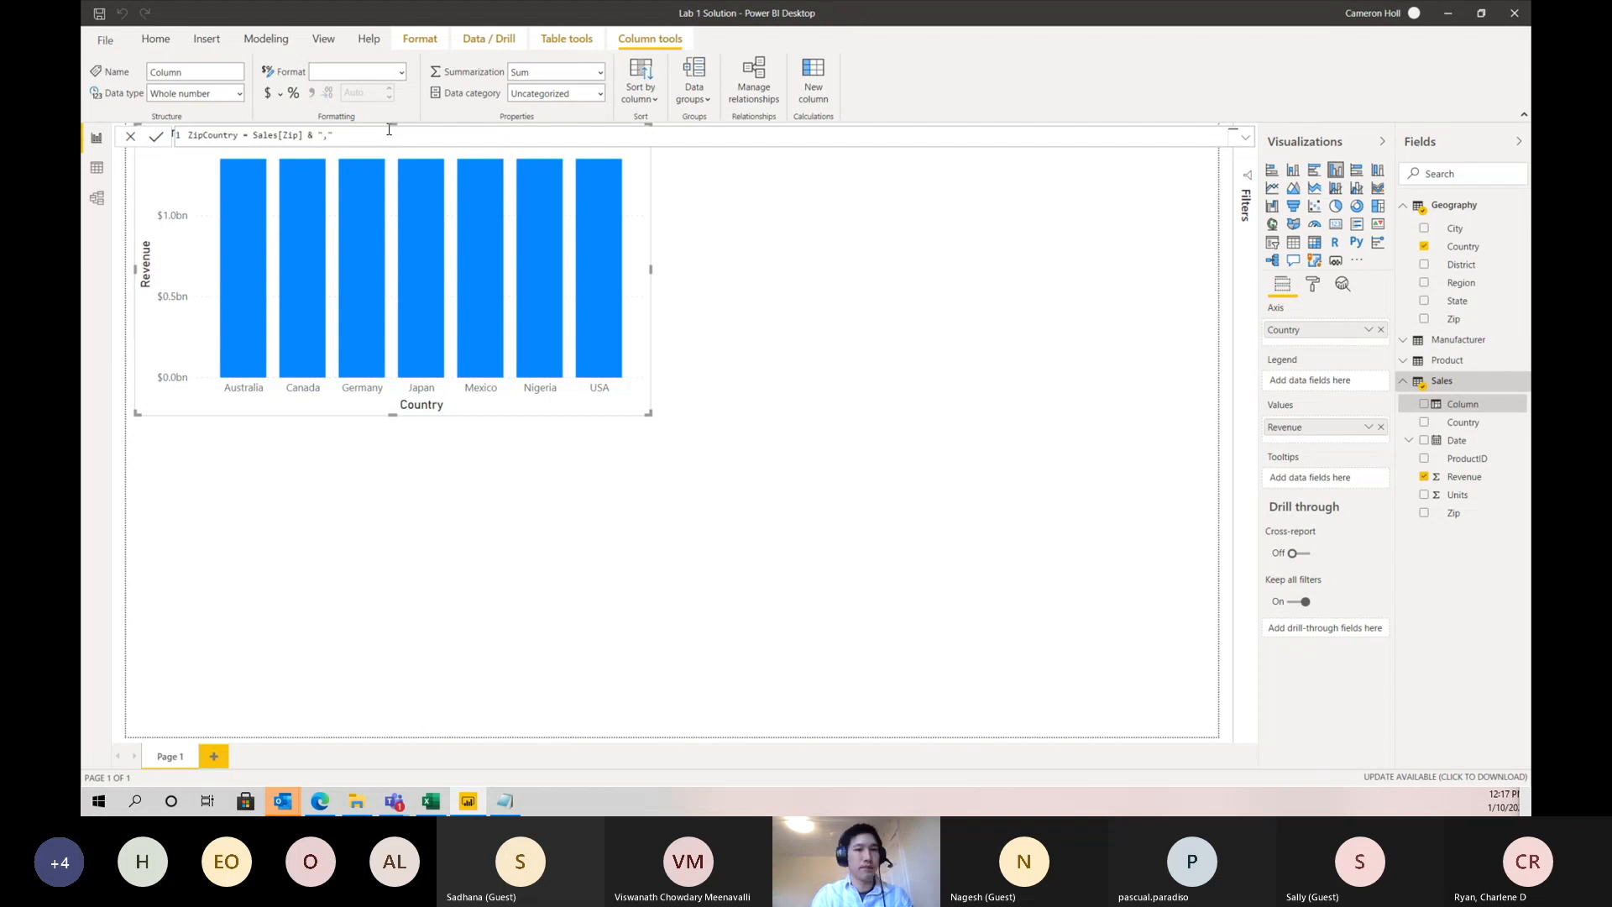
text( & )
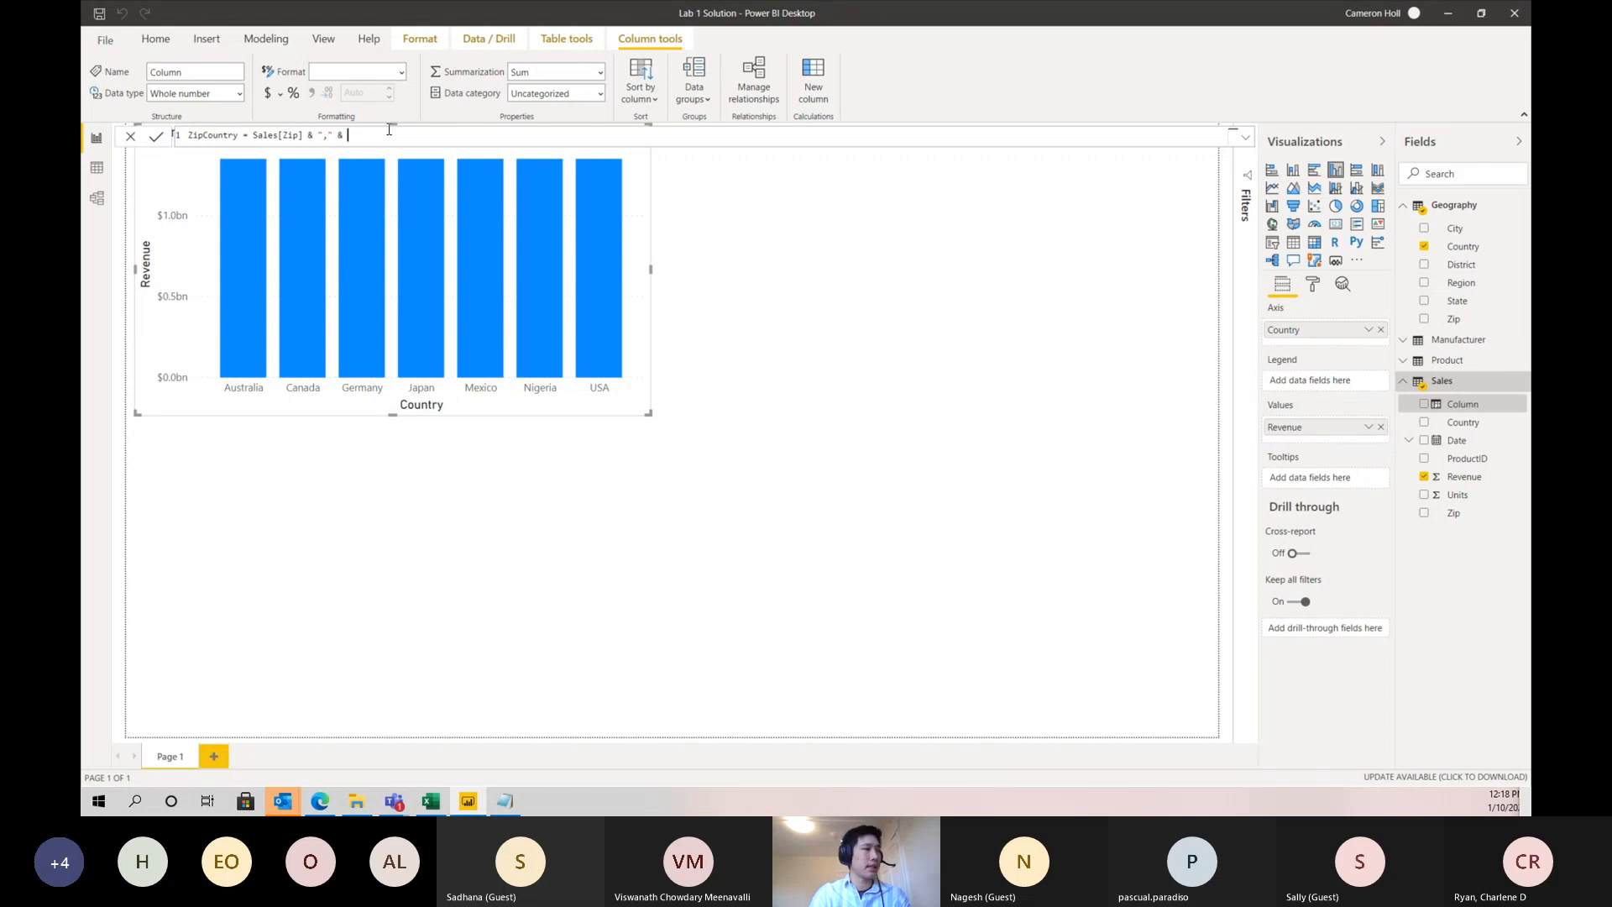
text(Sales[Country])
key(Down)
key(Up)
key(Tab)
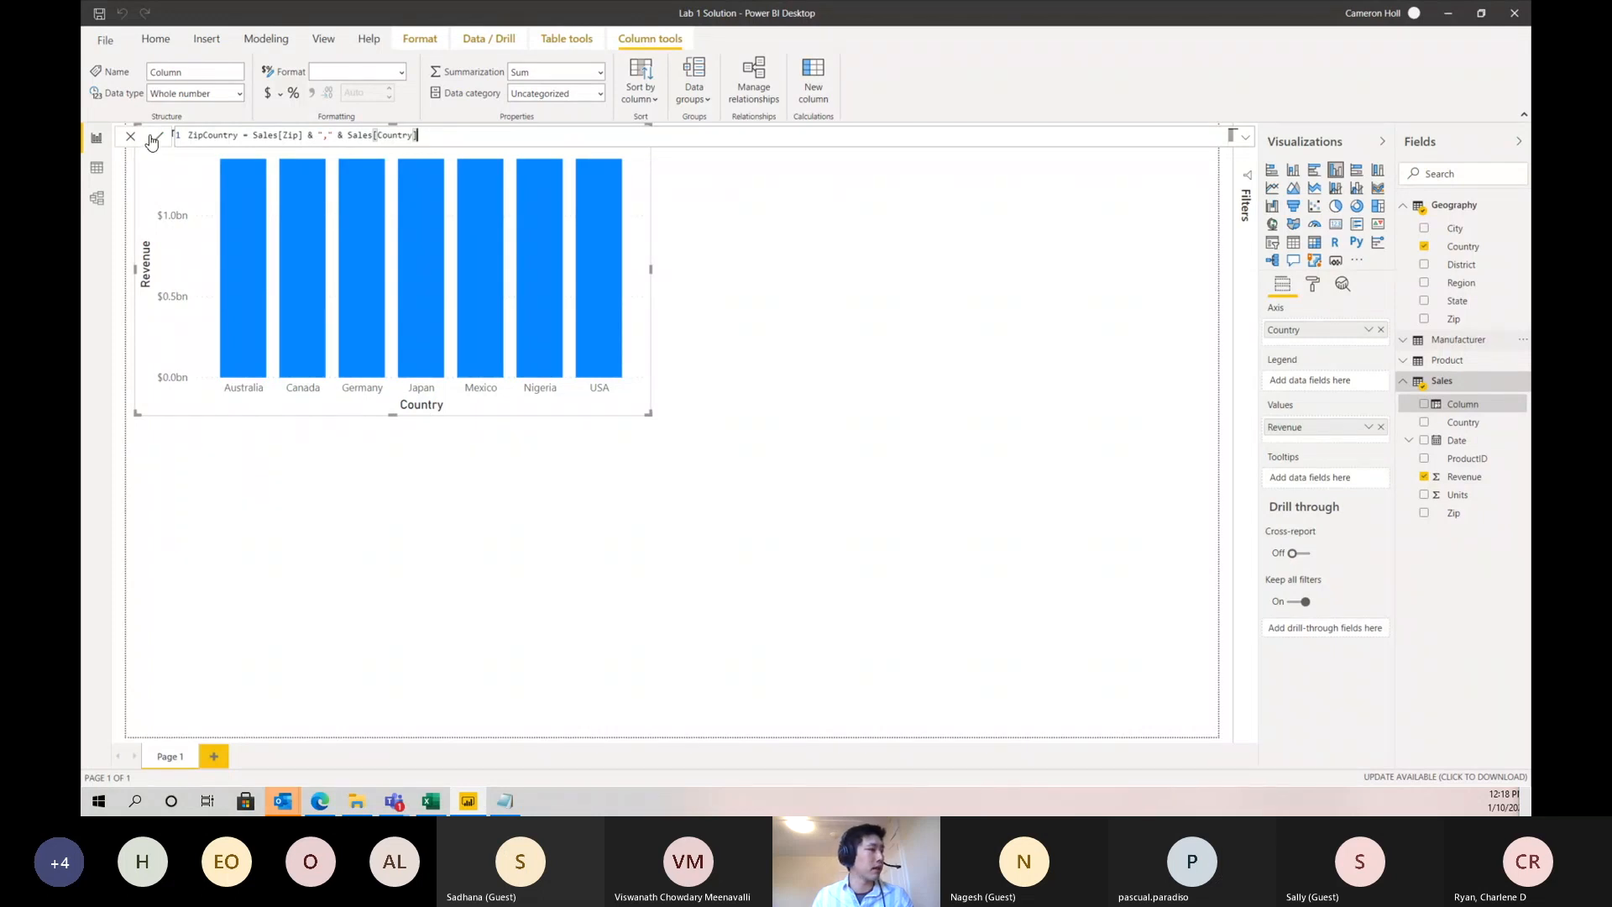
click(1130, 458)
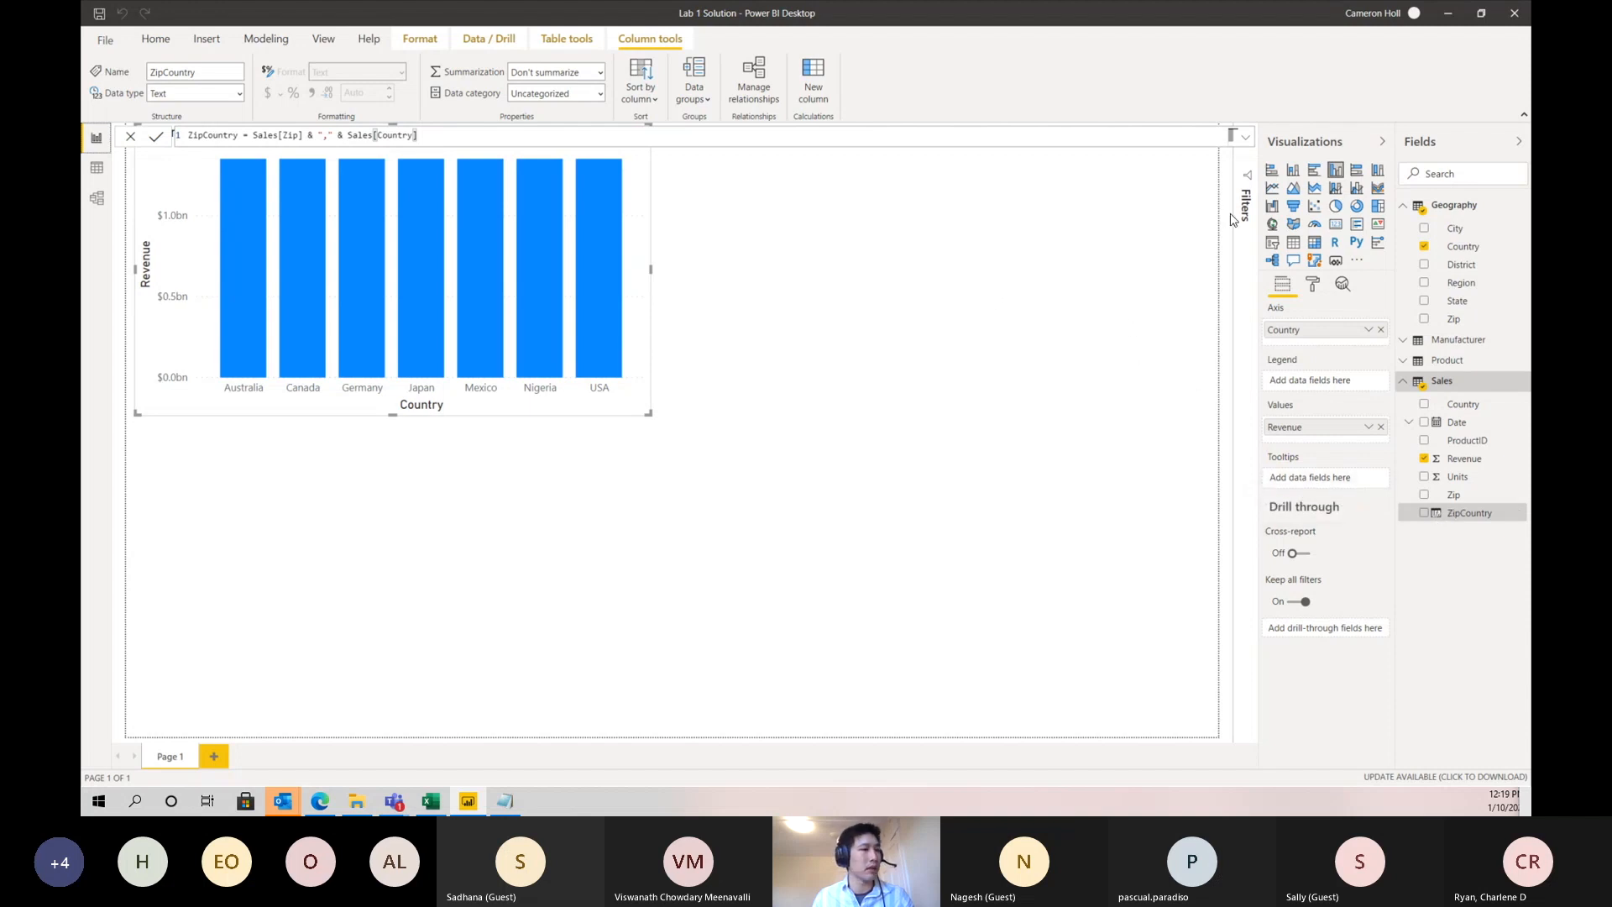
click(1446, 384)
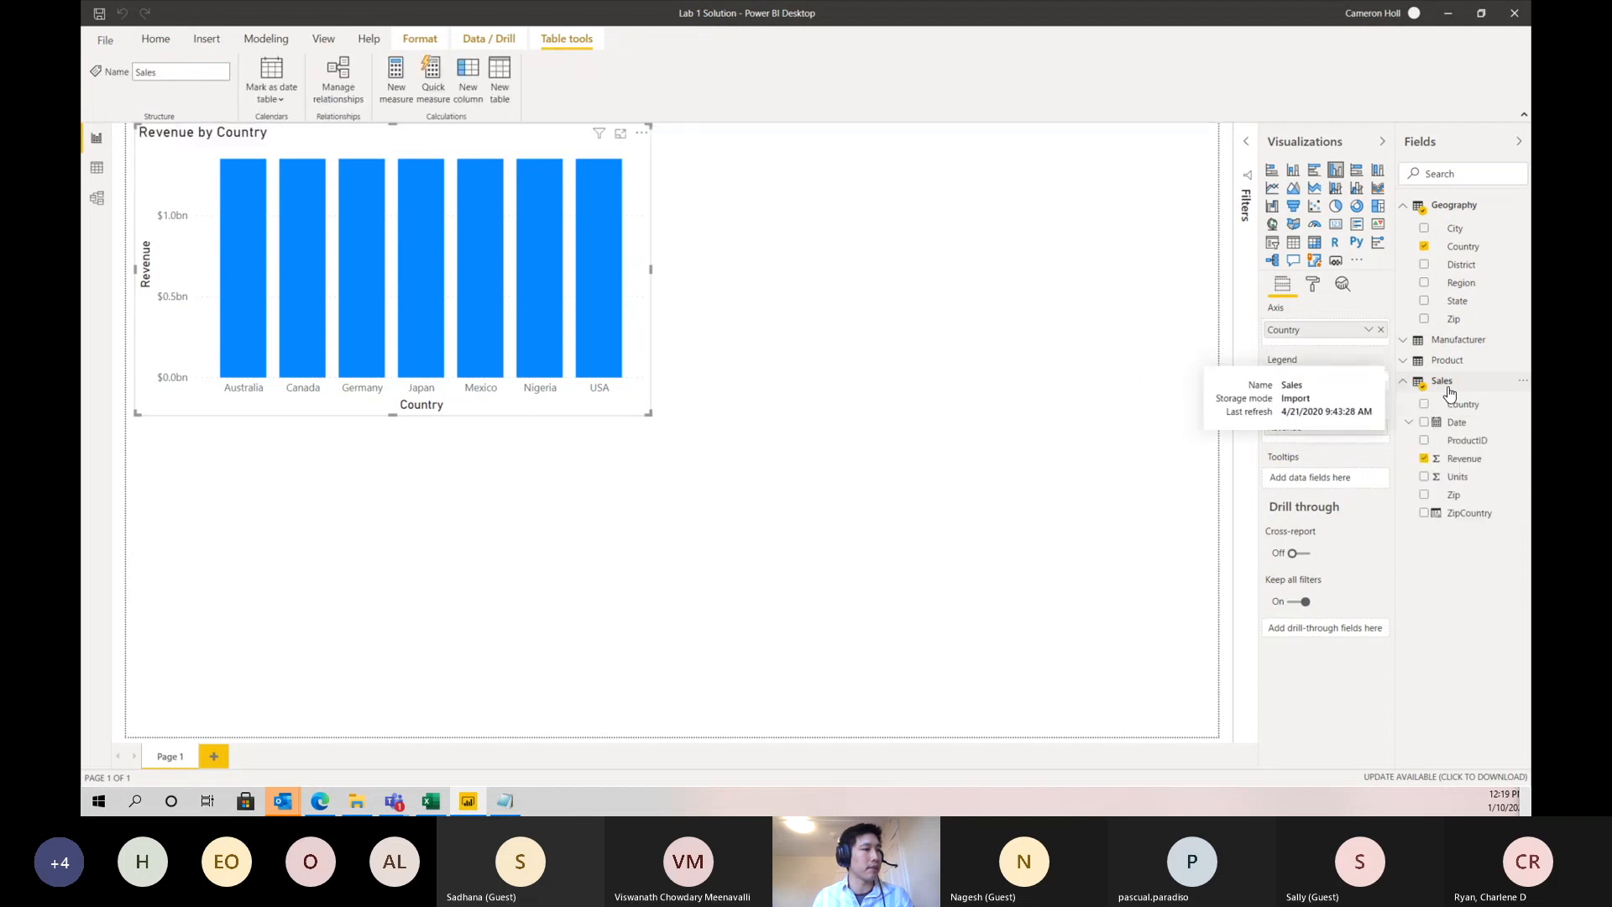
click(420, 38)
click(479, 39)
click(155, 39)
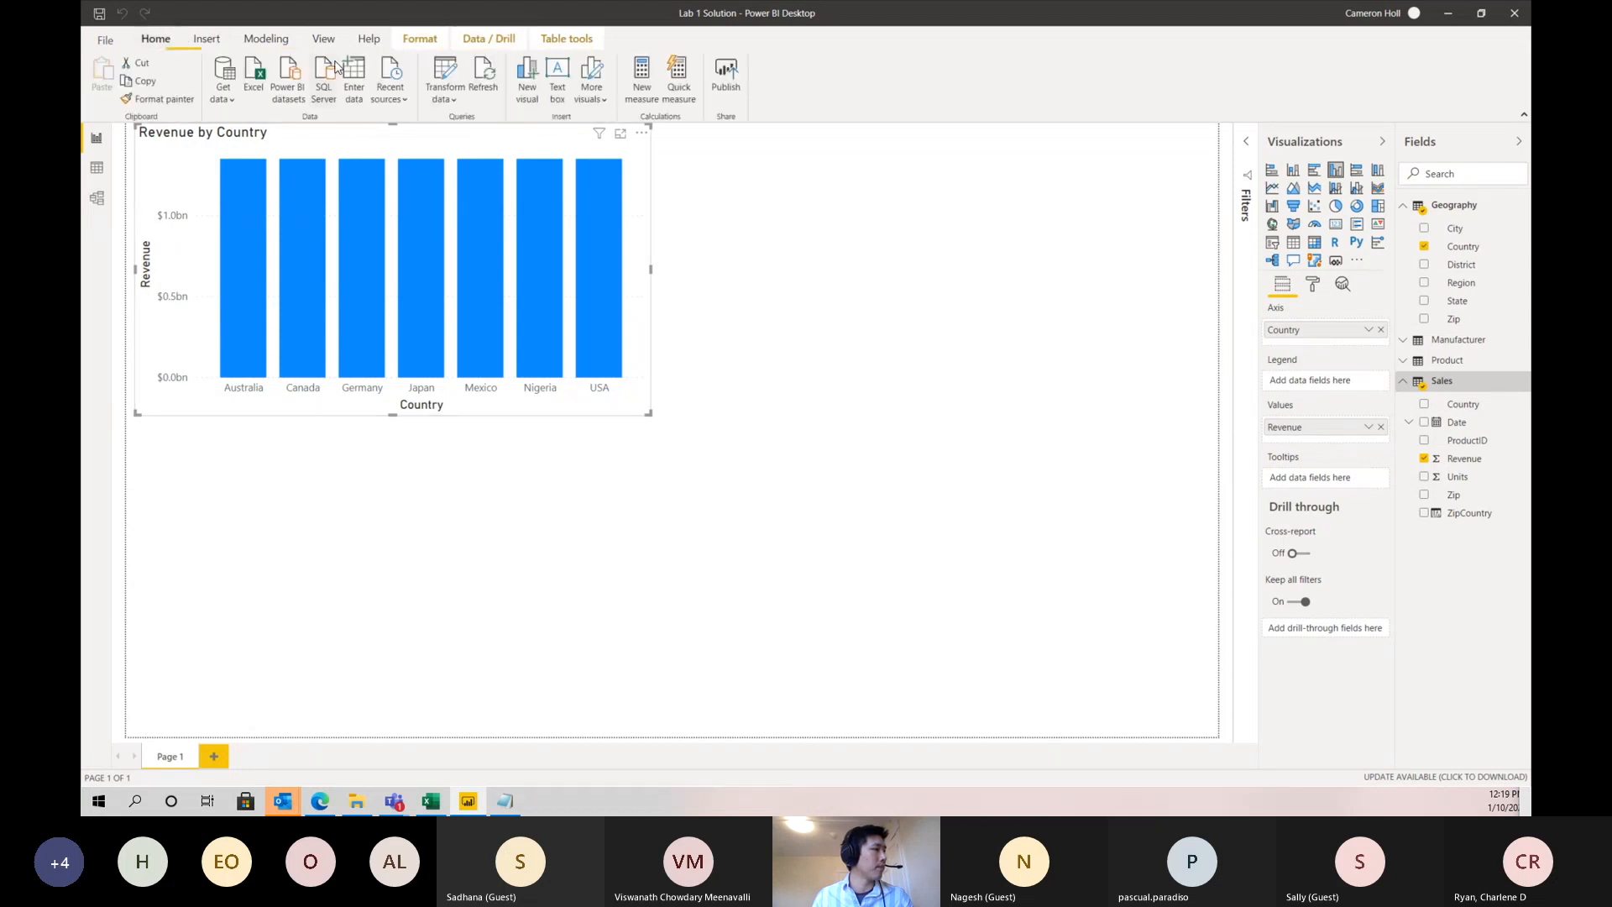
click(265, 39)
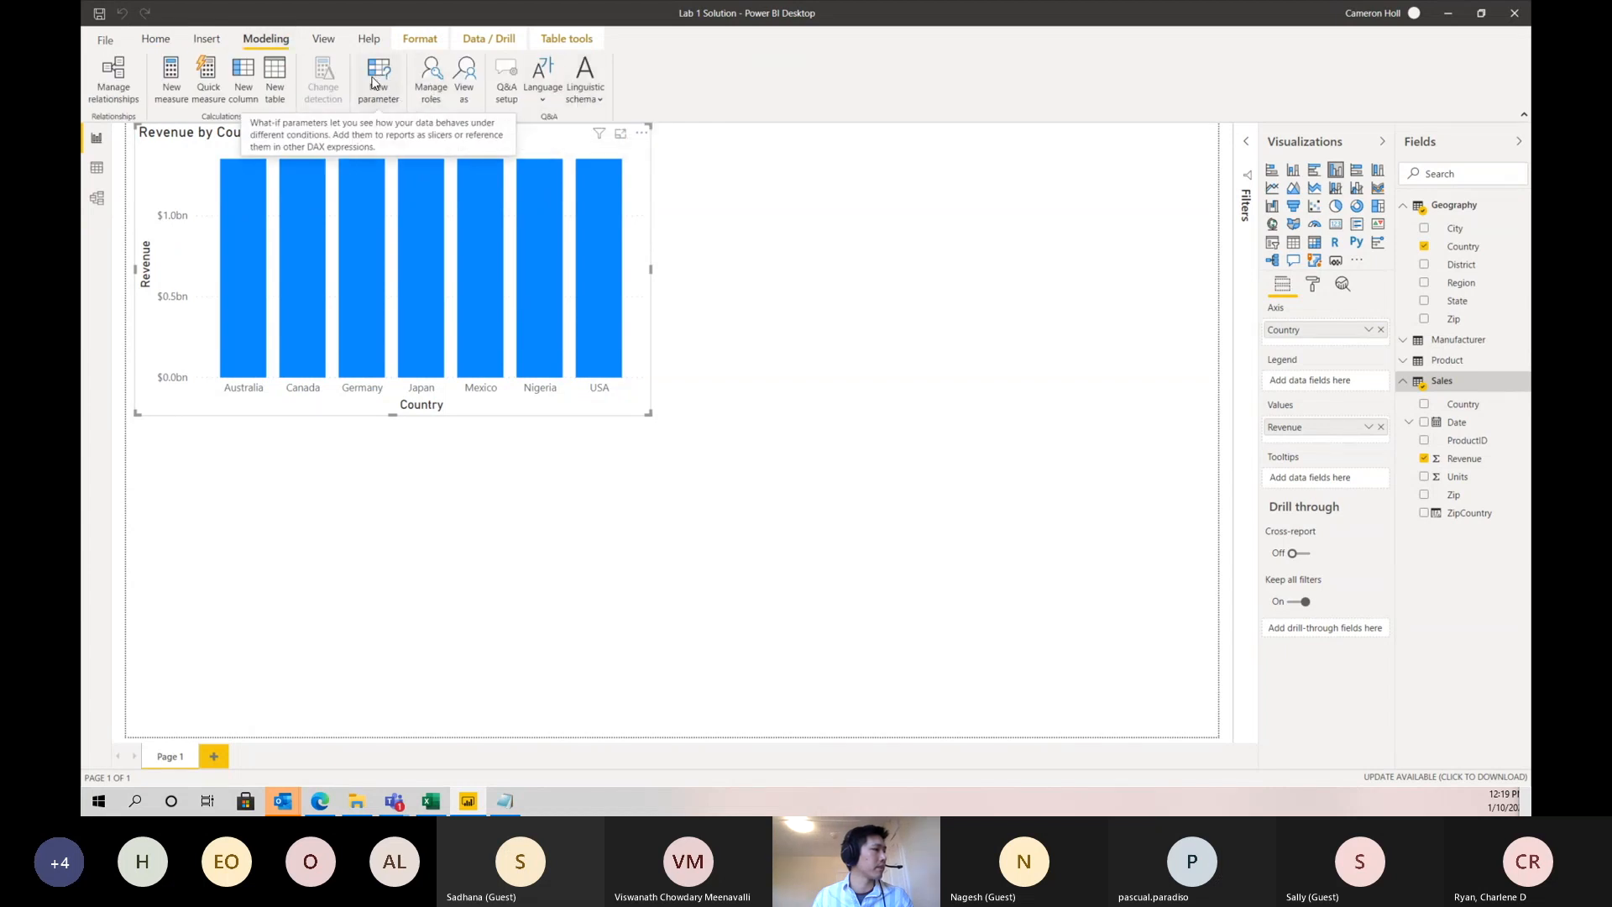
click(567, 38)
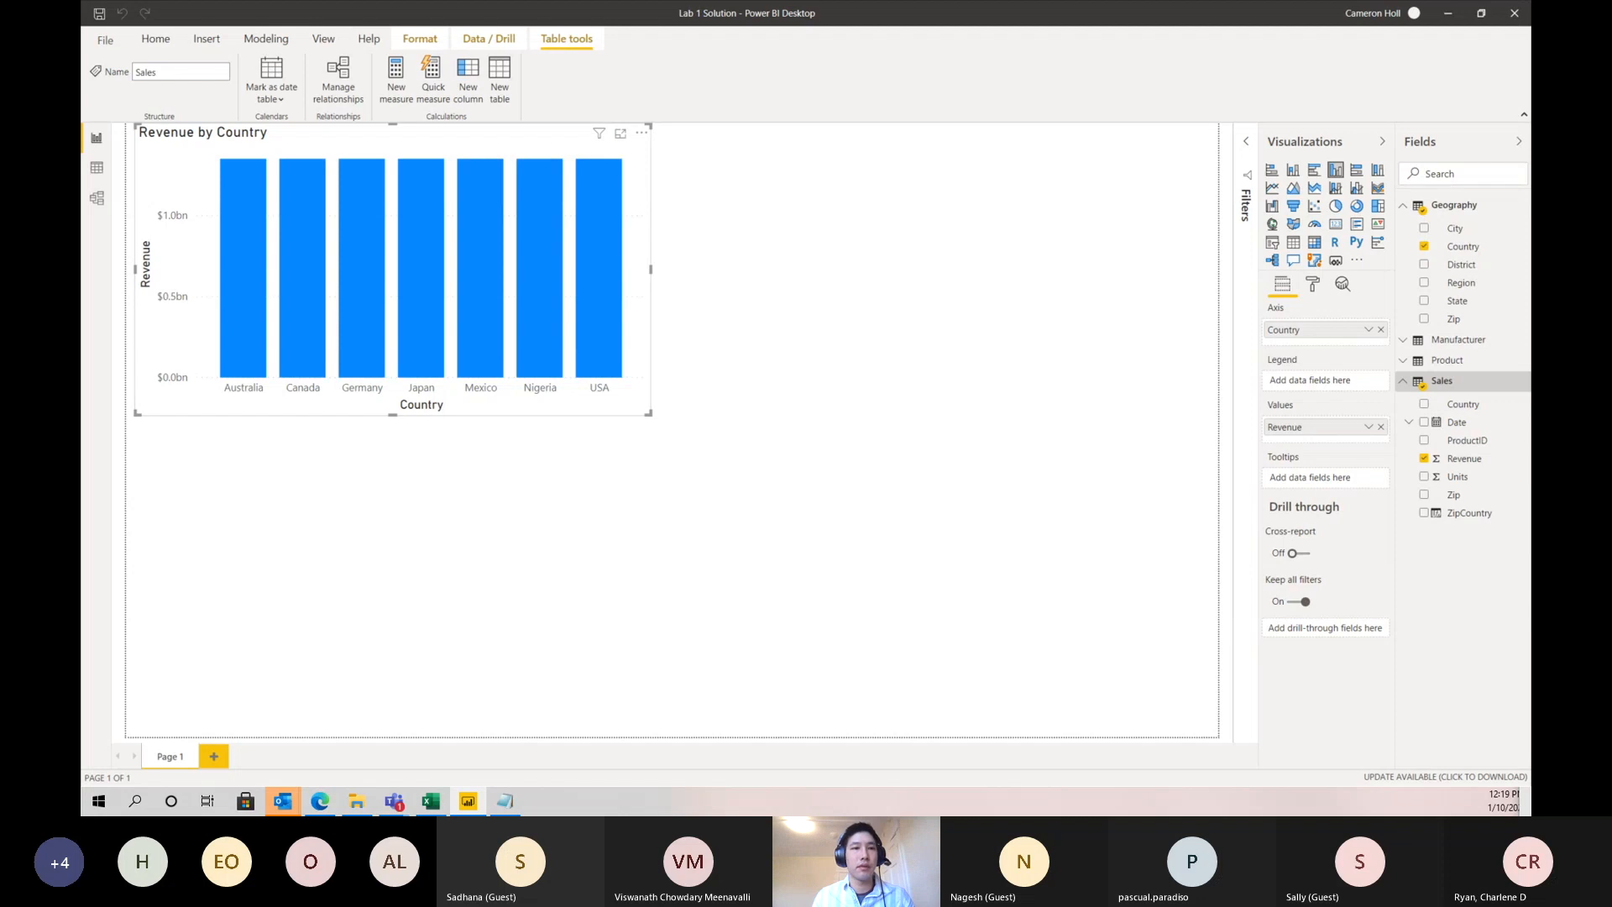
- Add a calculated column named ZipCountry to the Geography table, starting its formula with Geography[Zip]
click(1462, 209)
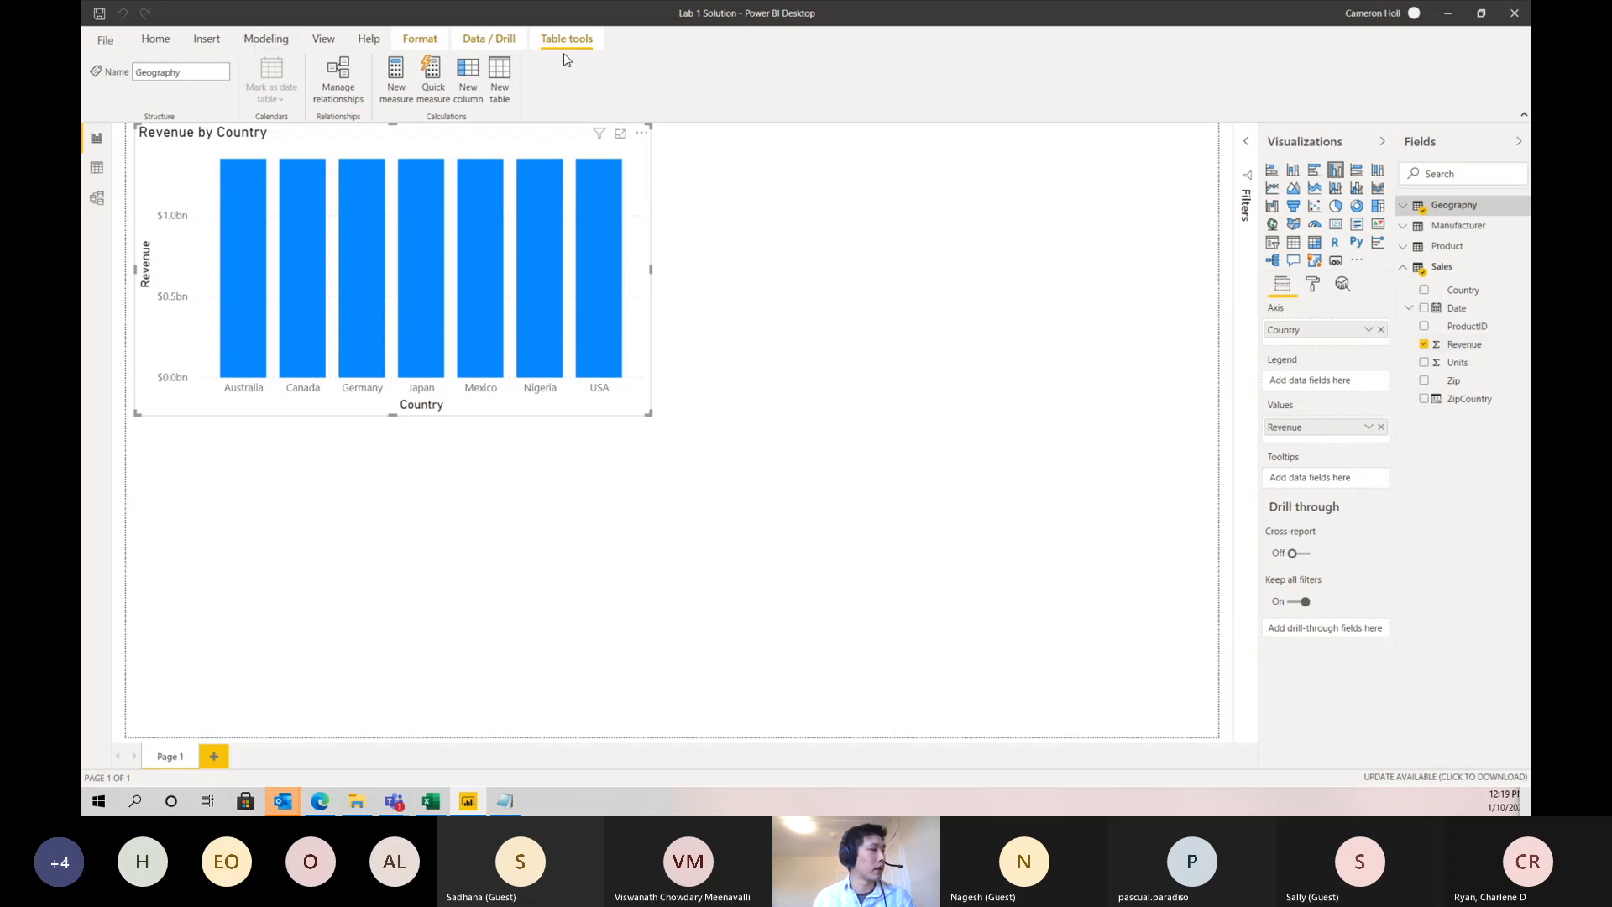
click(265, 38)
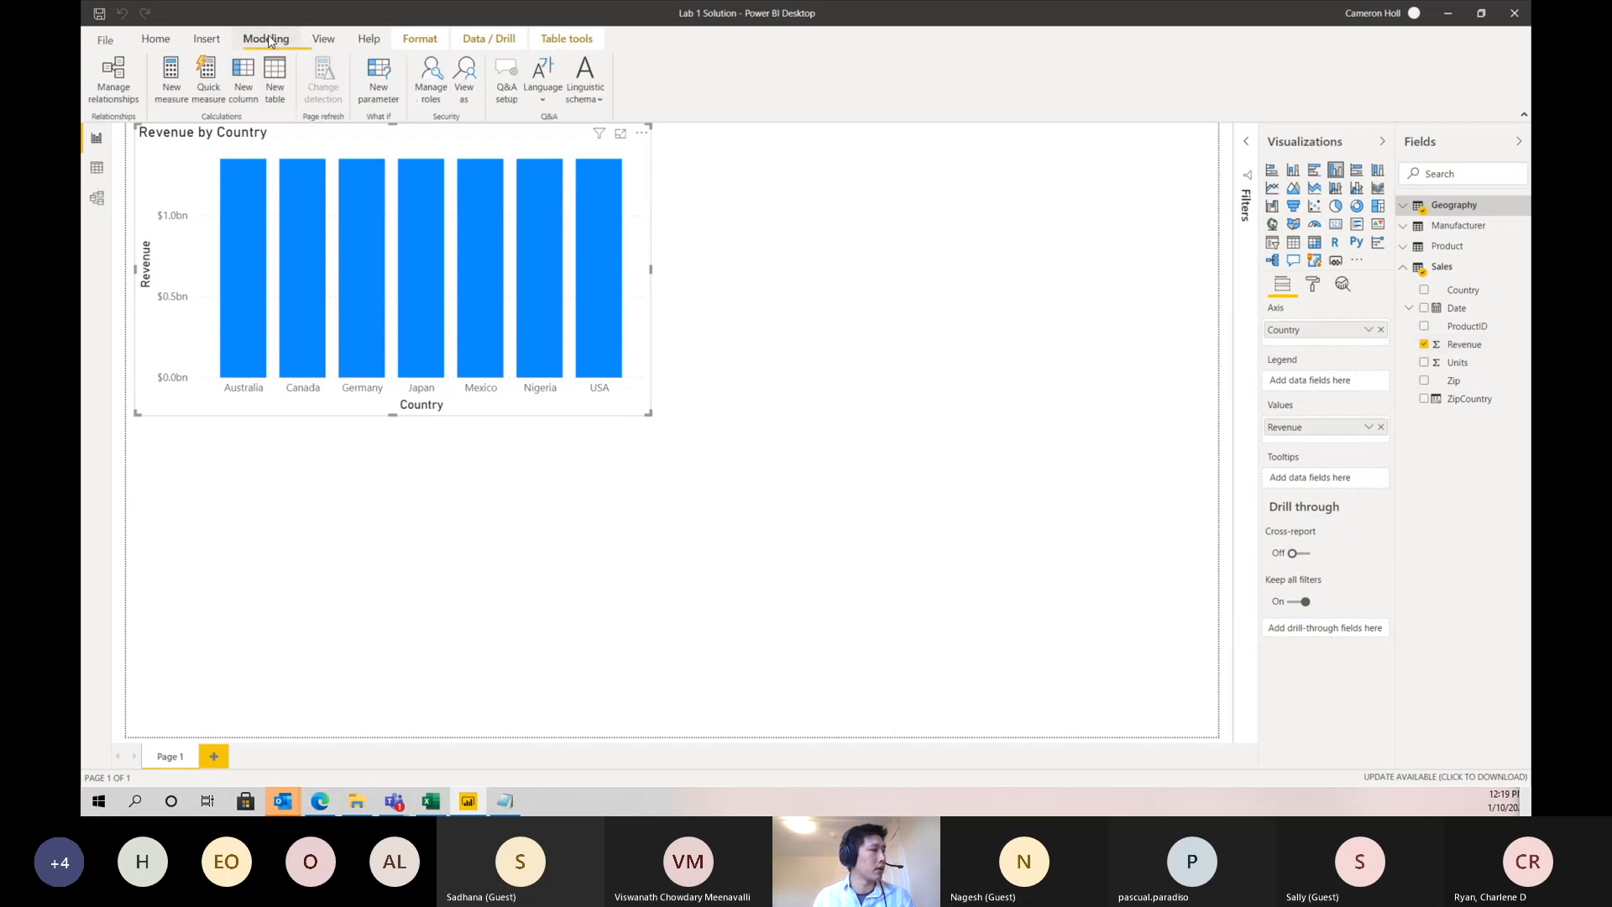
click(242, 93)
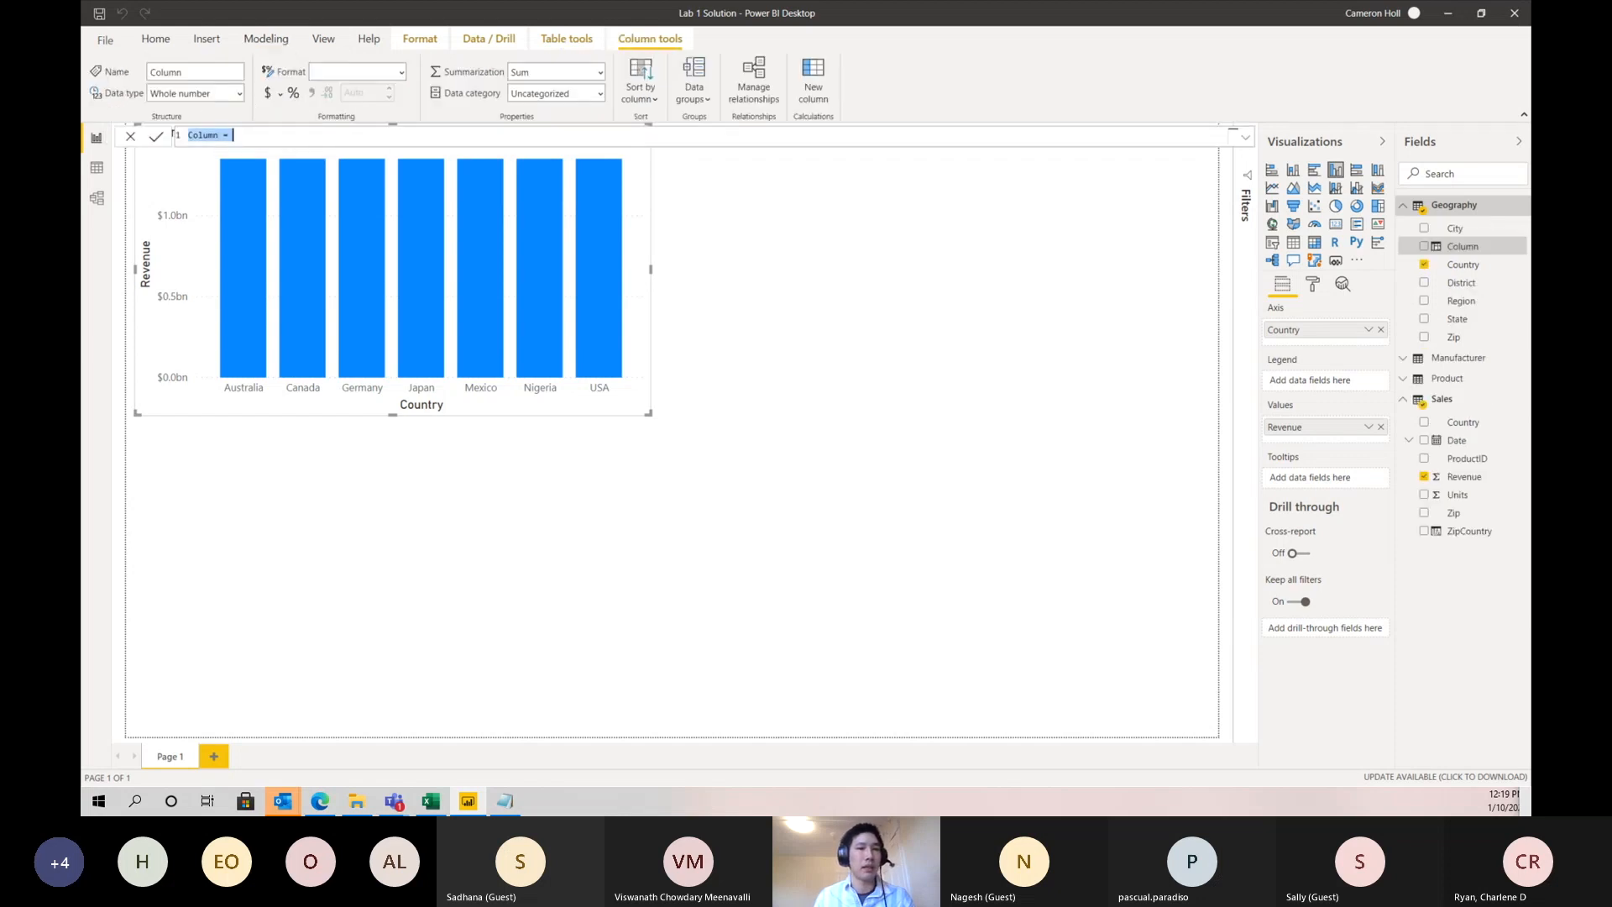
text(Zip)
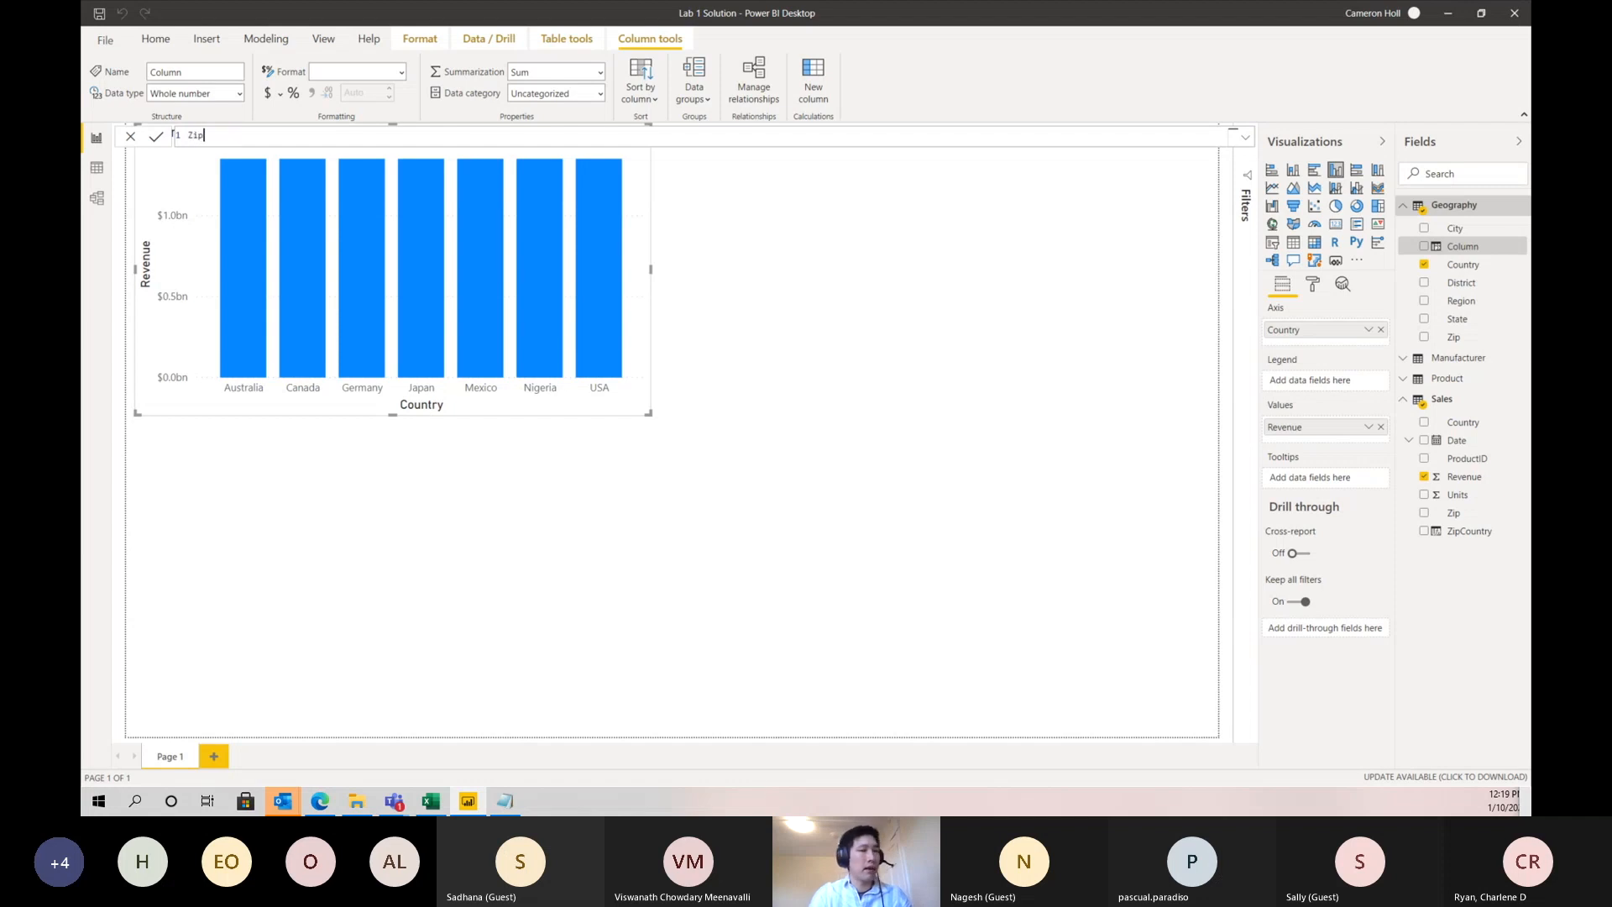
text(Country)
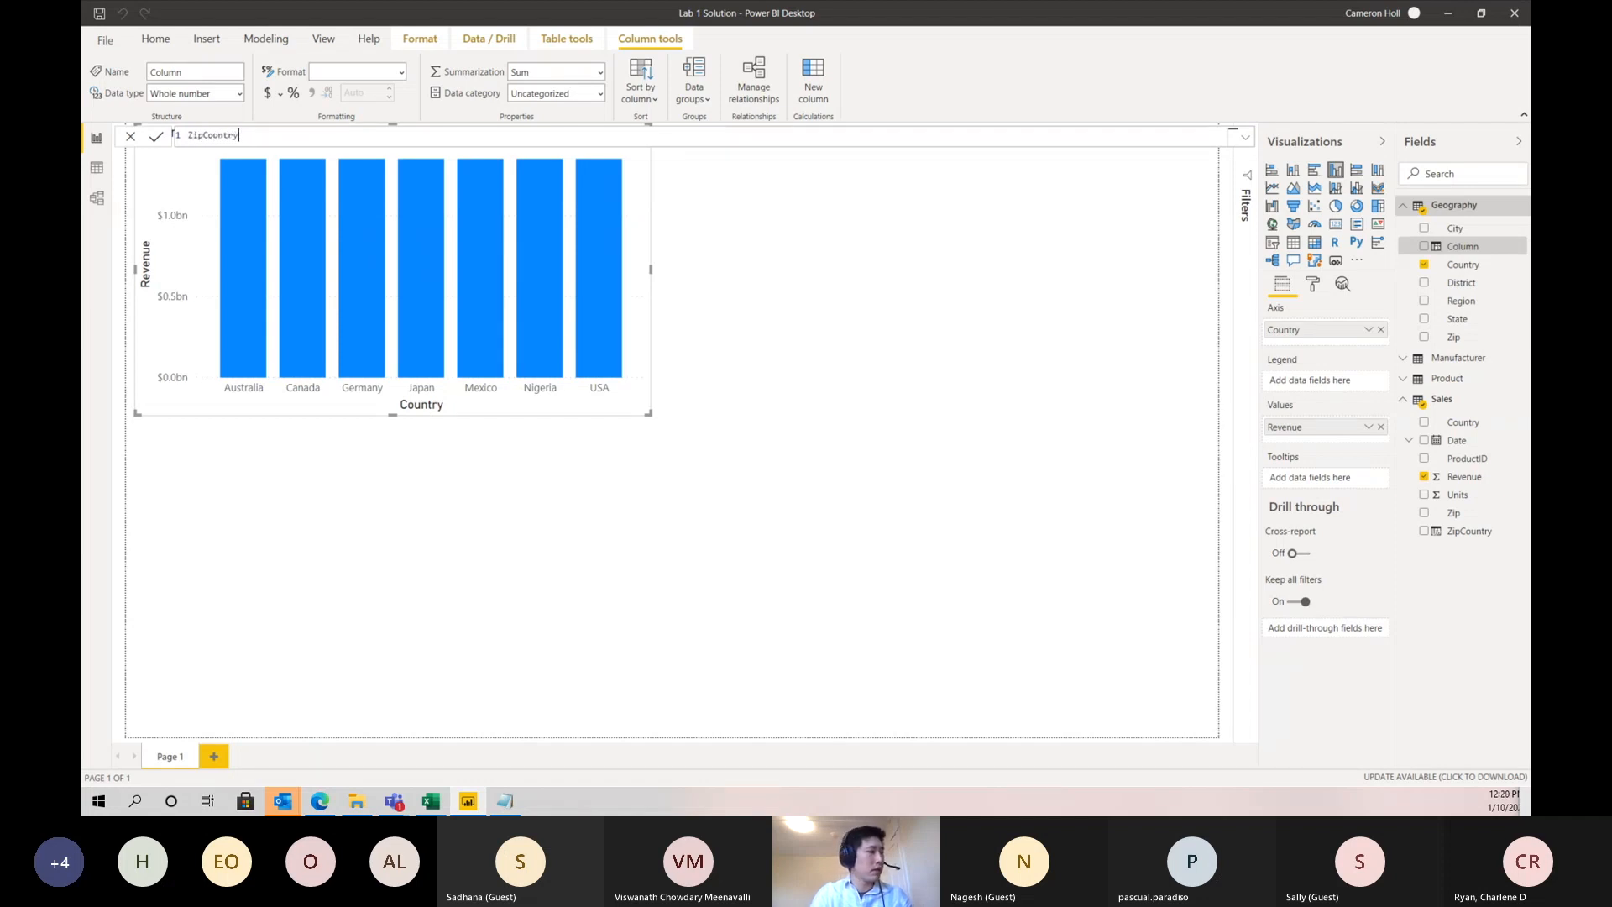
text( = )
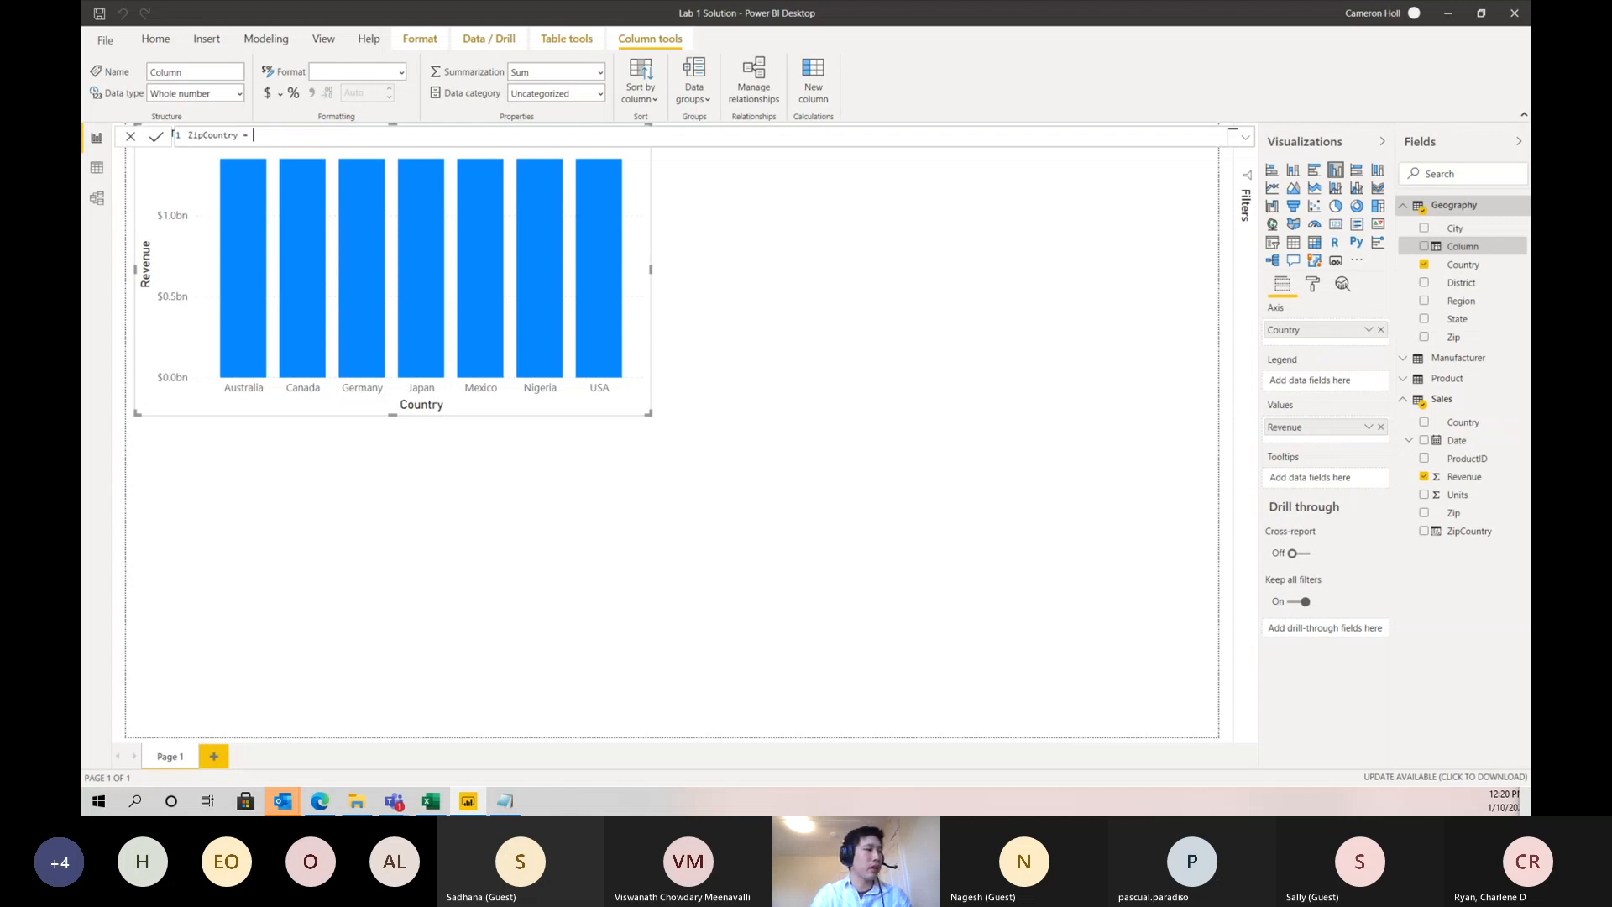
text(Geo)
key(Down)
key(Down)
key(Down)
key(Down)
key(Down)
key(Down)
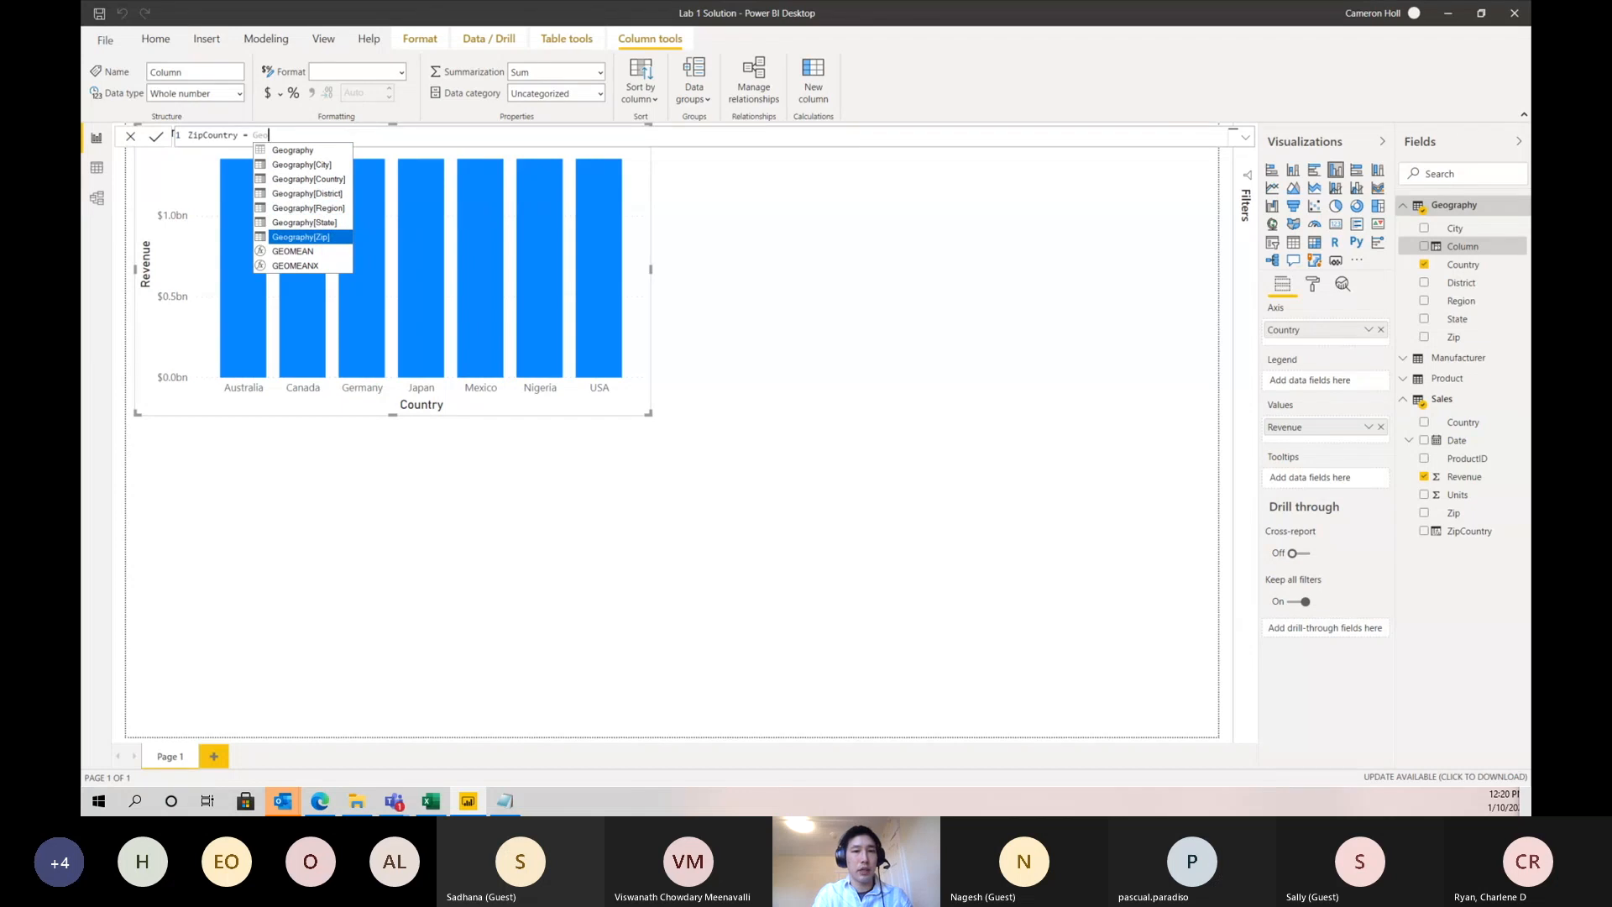
key(Tab)
- Complete the Geography ZipCountry formula by appending & "," & Geography[Country], and commit it
text(&)
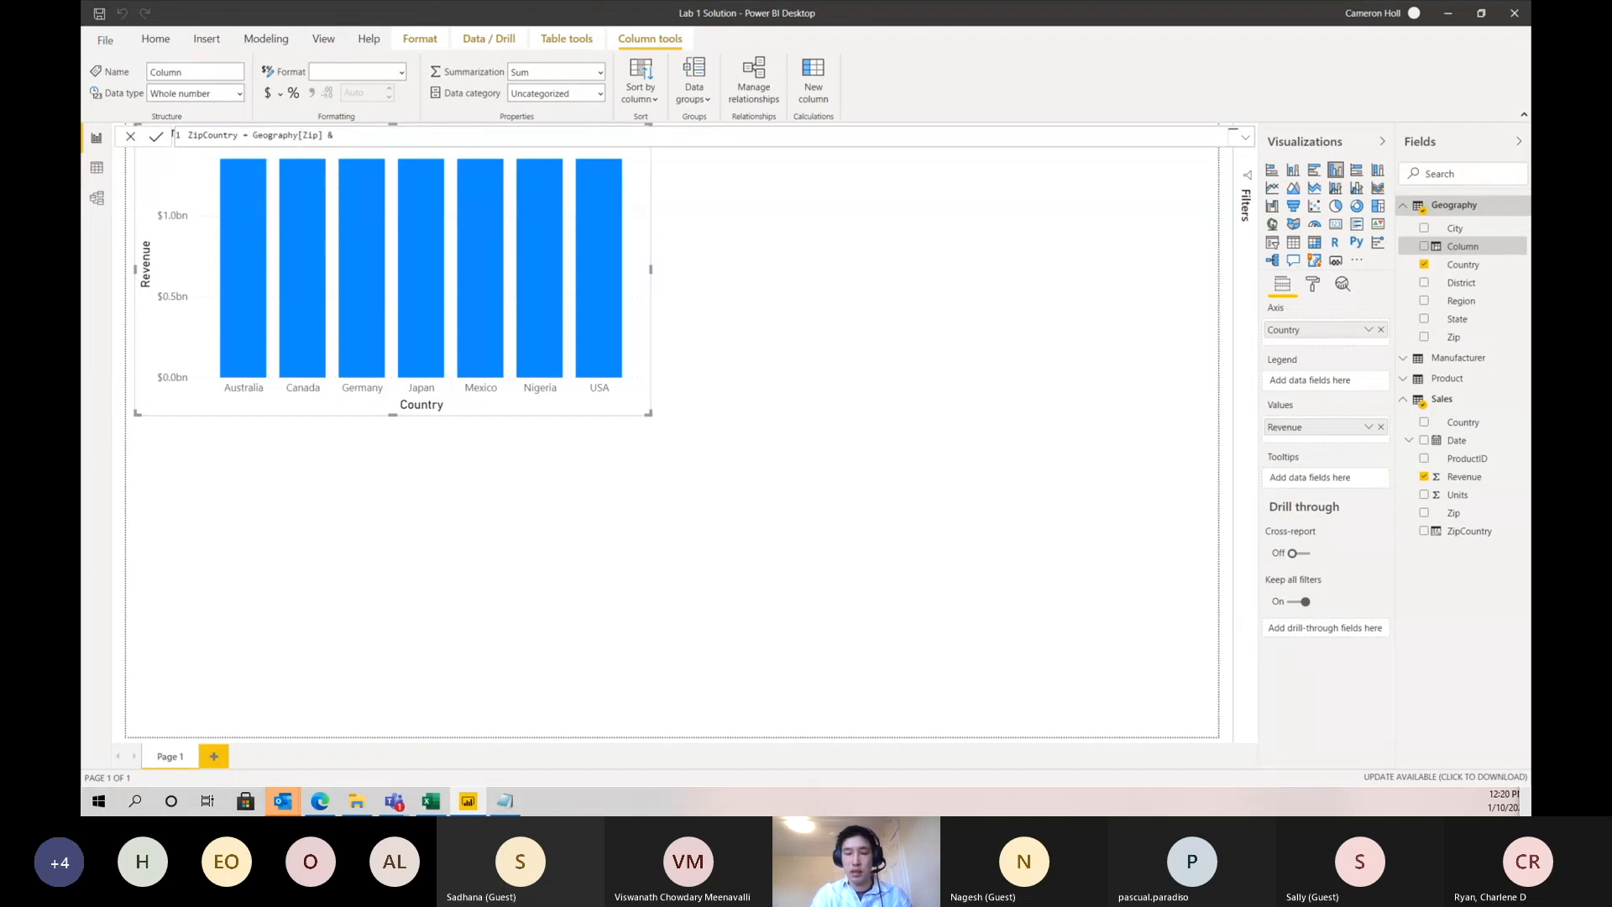
text( ",")
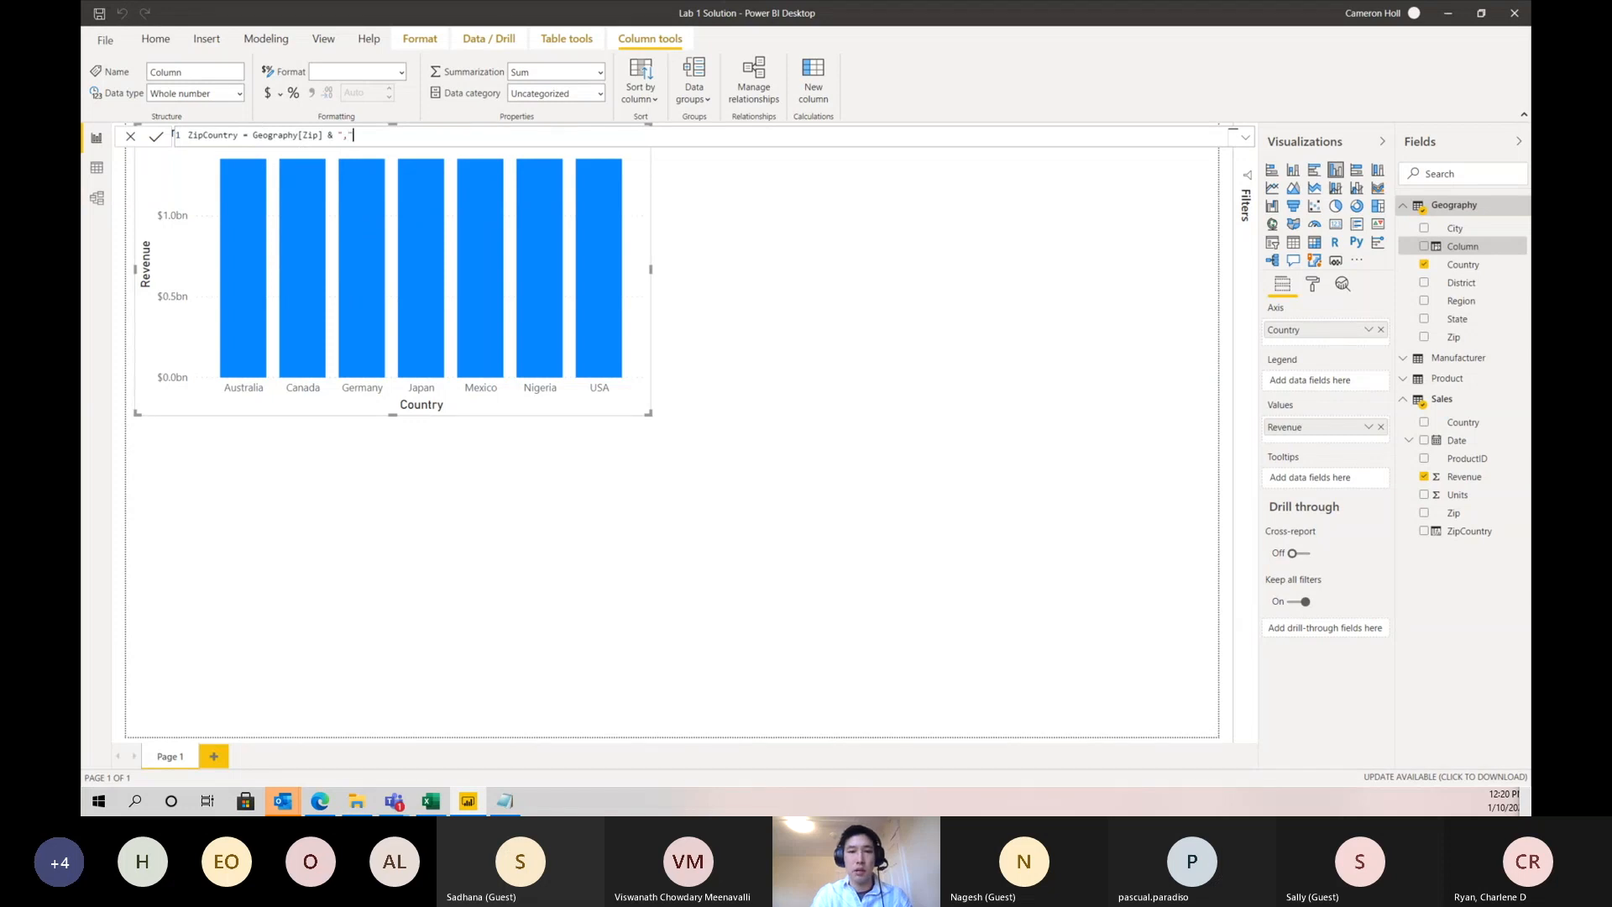
text( & Geo)
key(Down)
key(Down)
key(Tab)
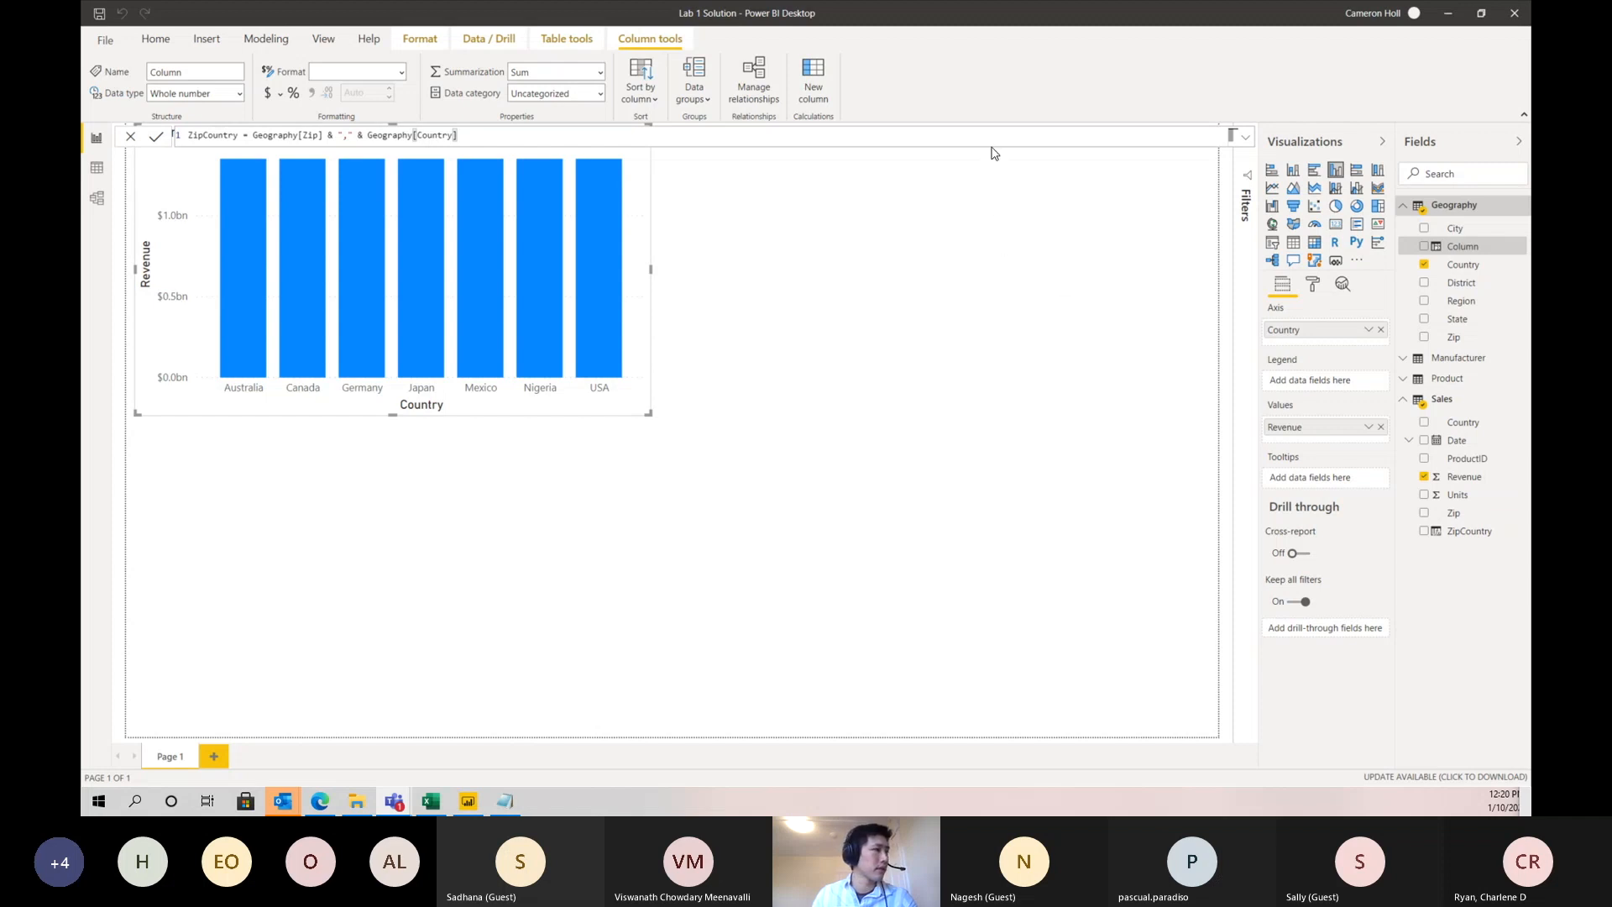
click(156, 137)
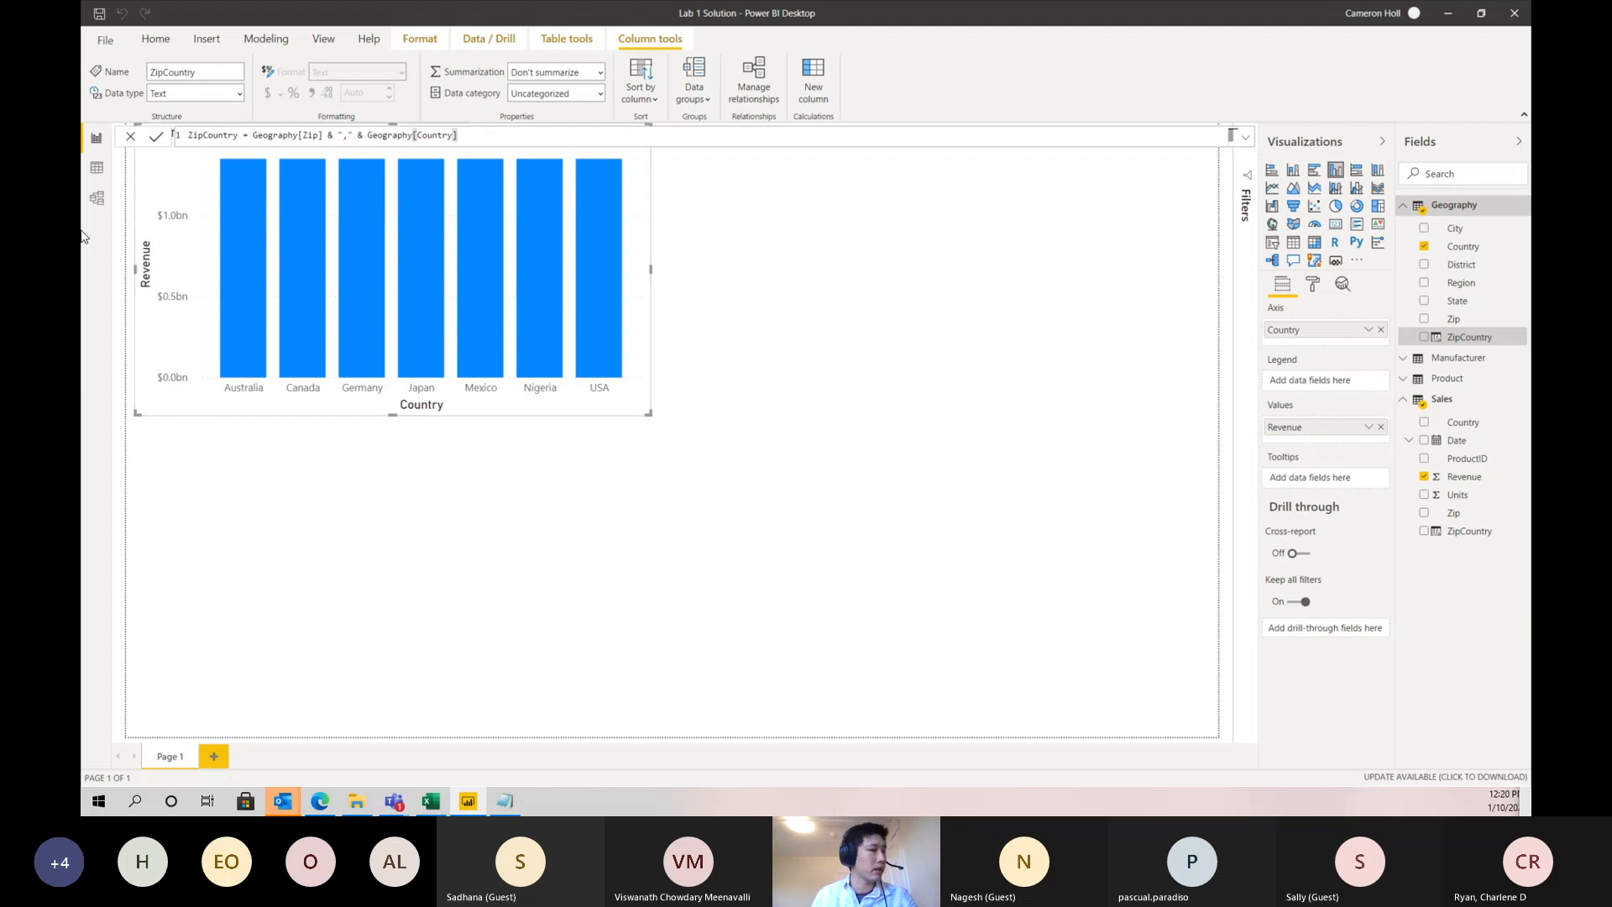
- Create a relationship between the ZipCountry columns of the Geography and Sales tables in the model diagram
click(96, 198)
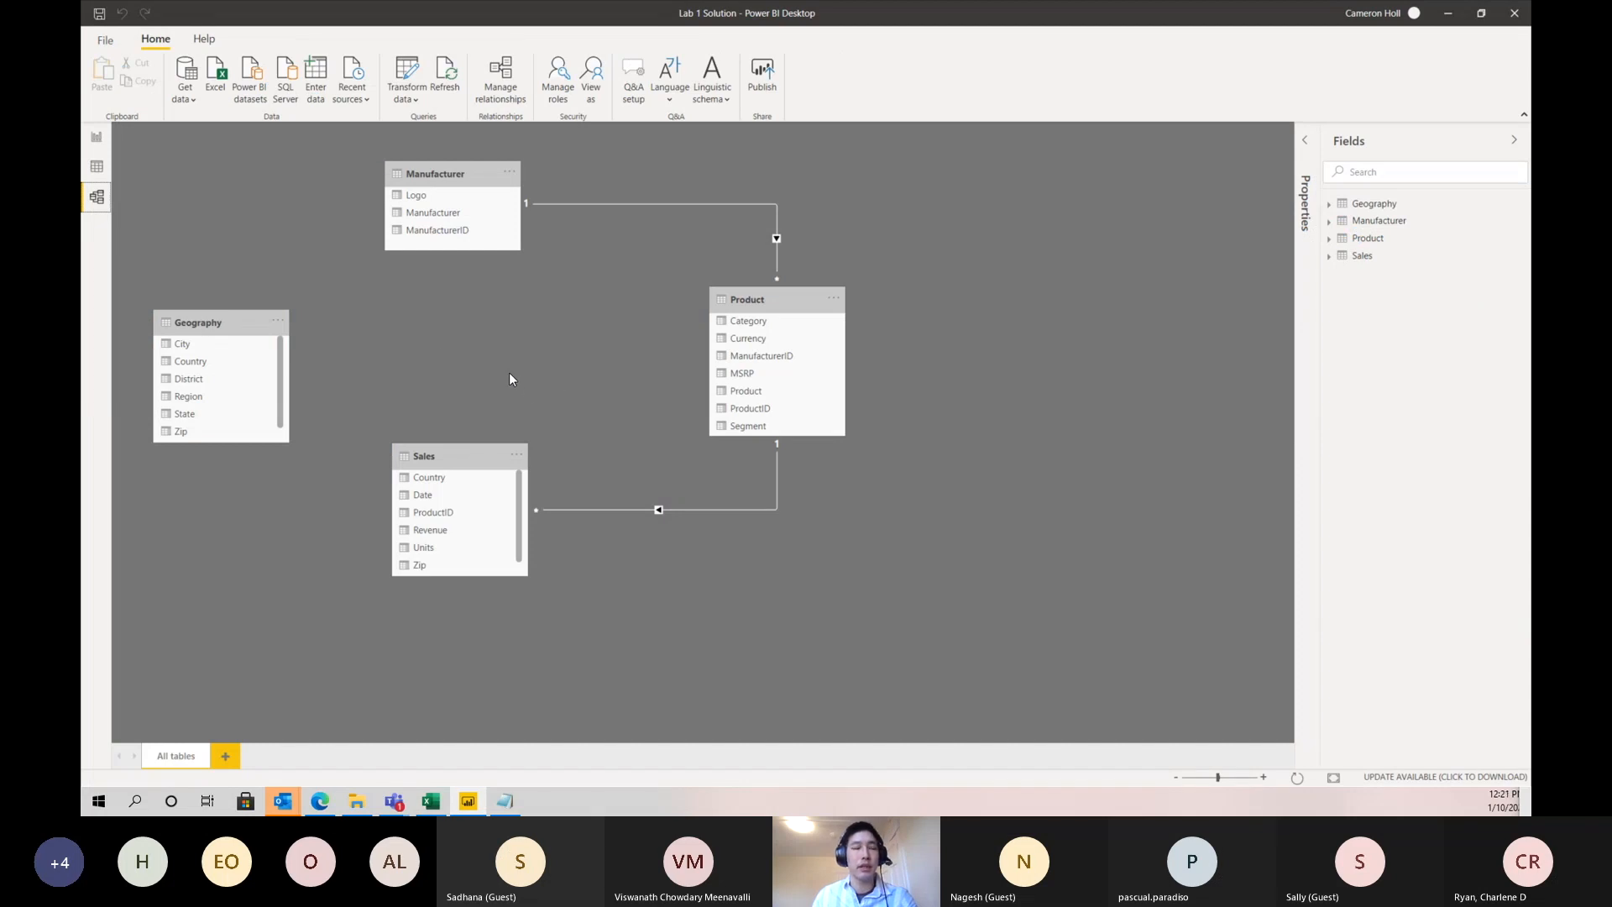
scroll(189, 369, down, 1)
scroll(424, 517, down, 1)
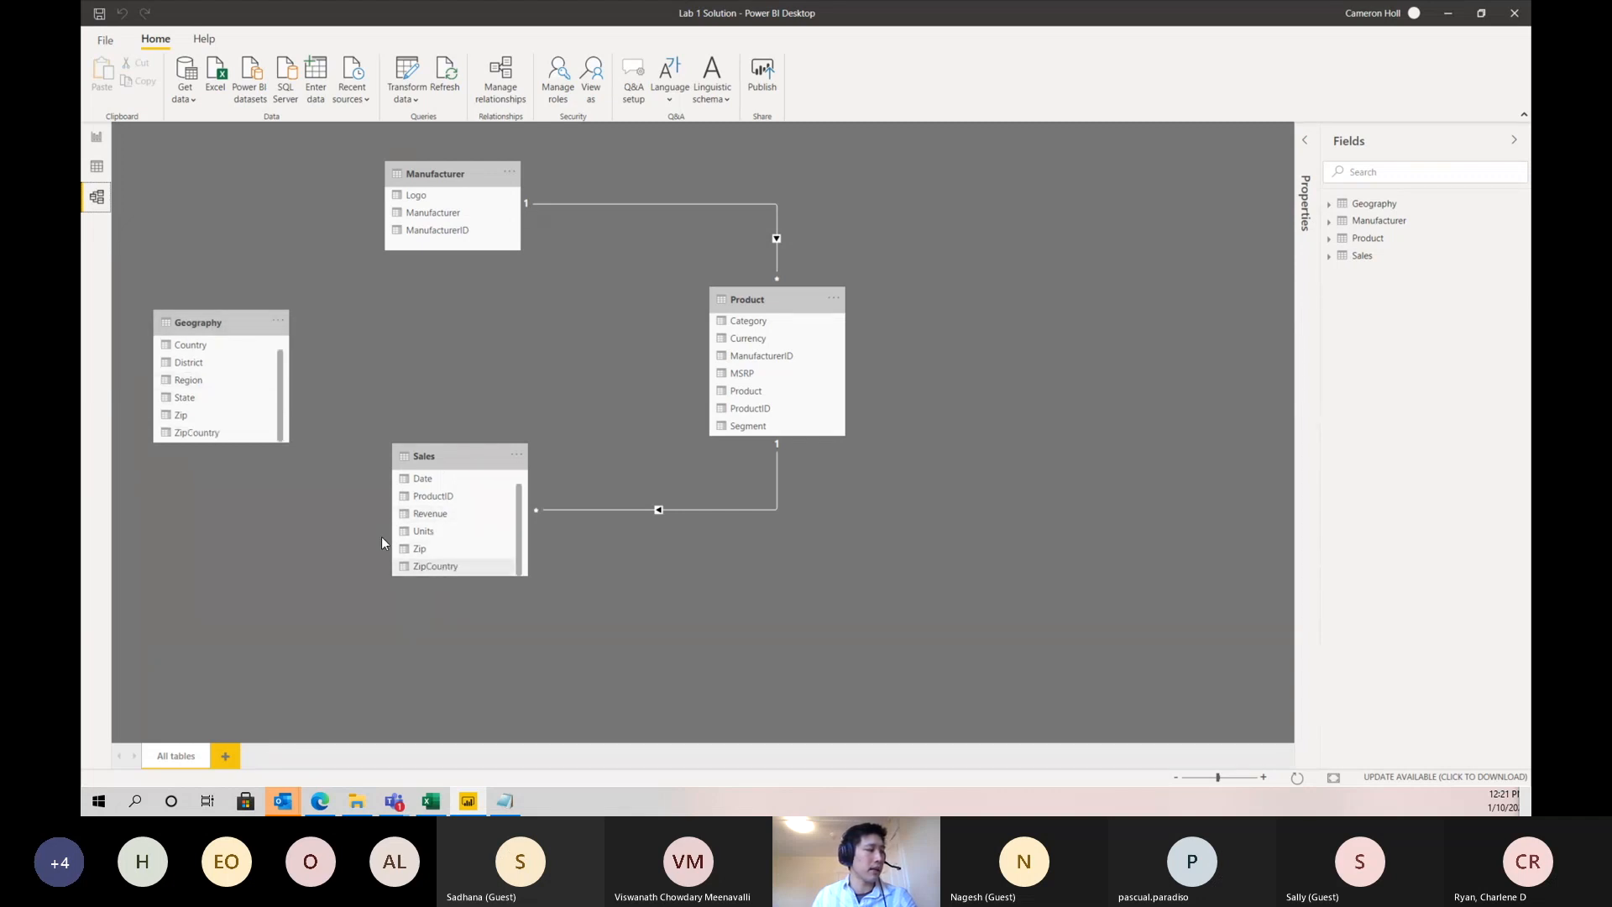
drag(215, 436, 425, 573)
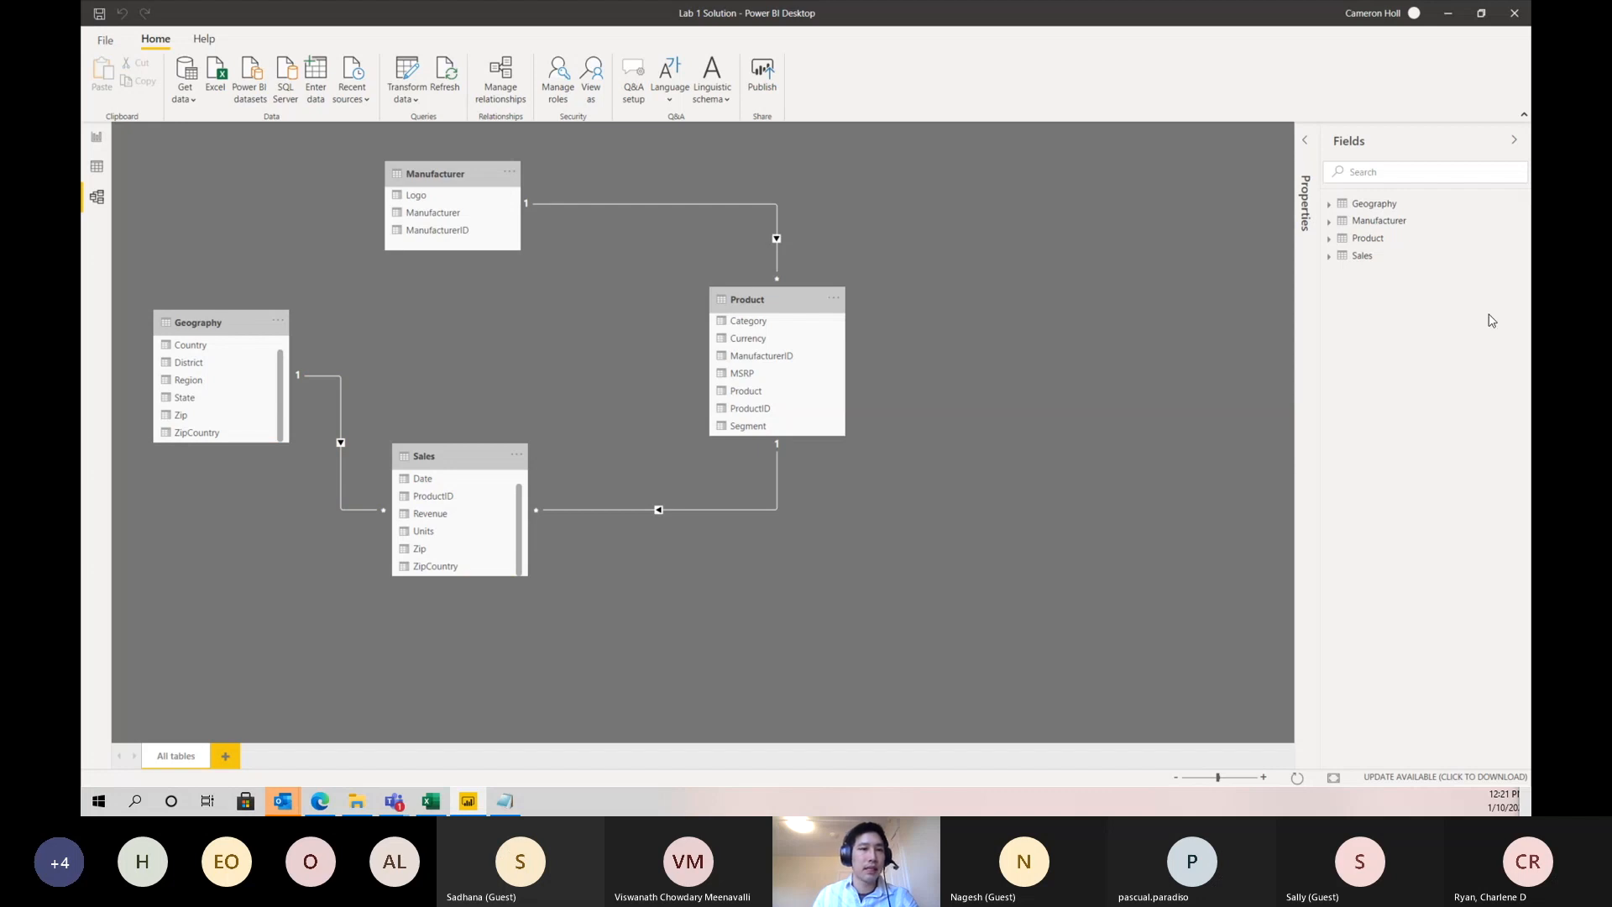
- Move the Revenue by Country chart on the report page slightly down and inward, clear of the formula bar
click(96, 137)
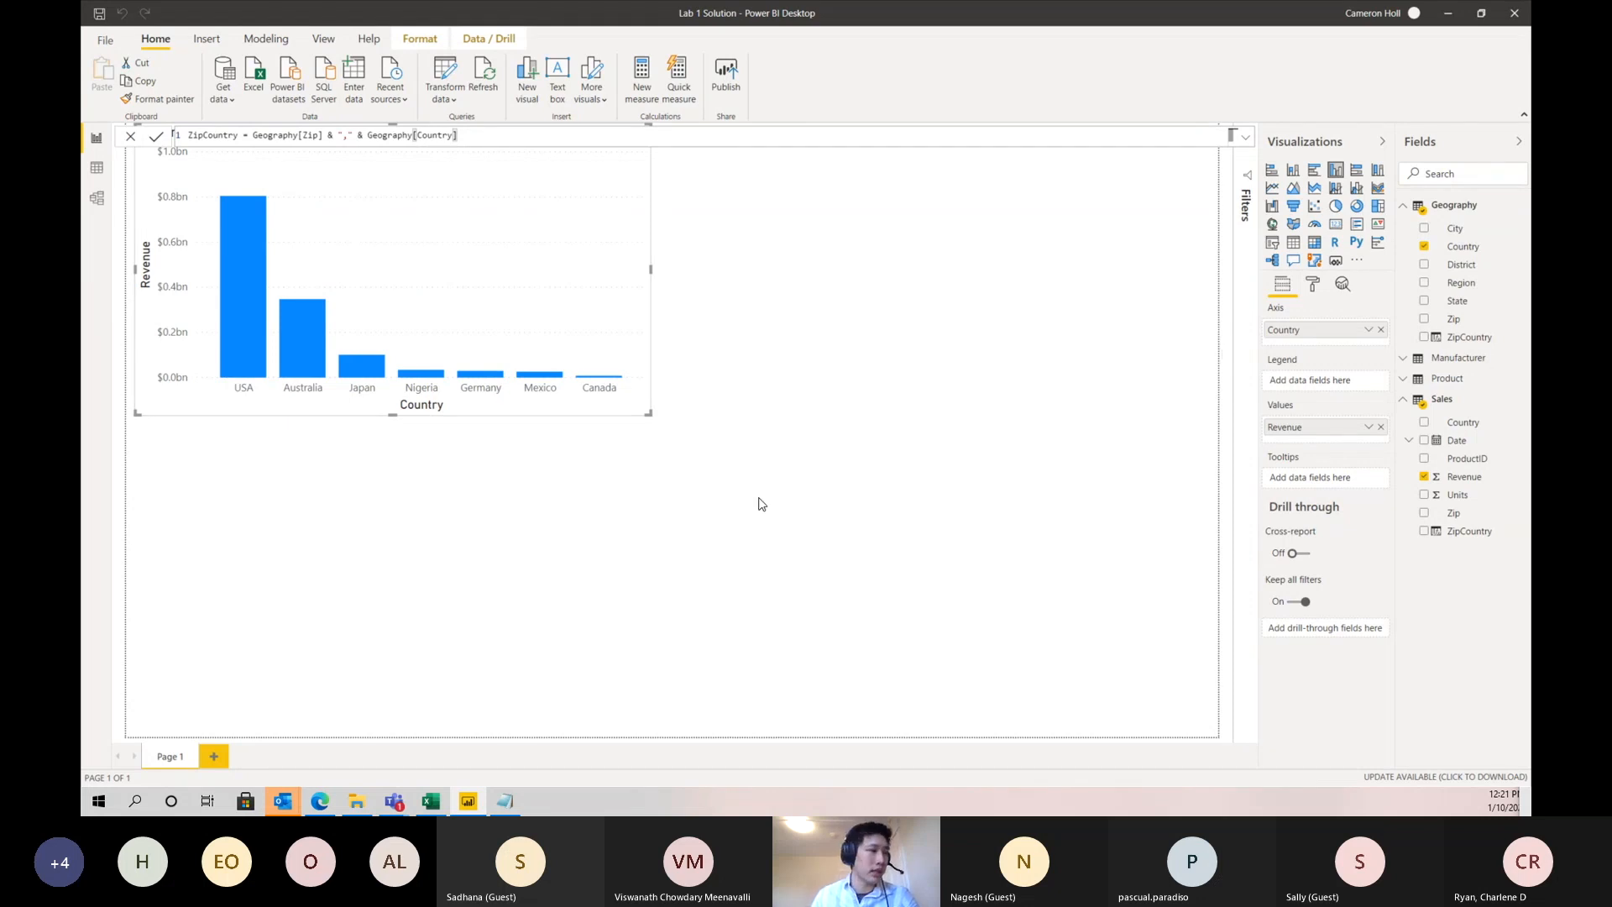
drag(576, 302, 611, 351)
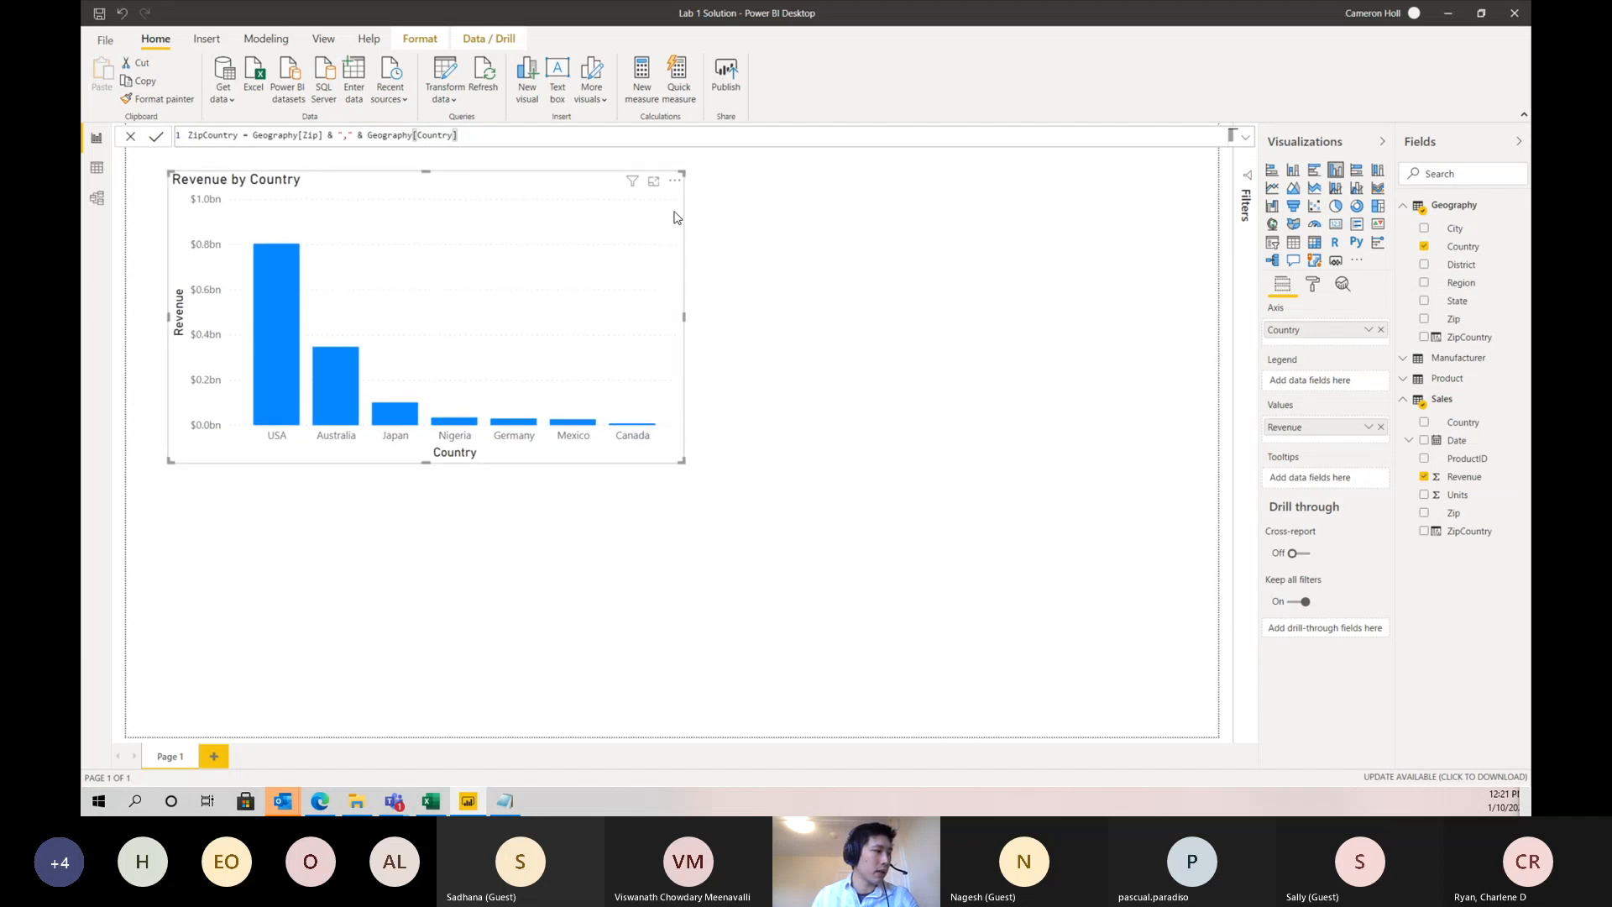
- Sort the Revenue by Country chart by Country
click(677, 183)
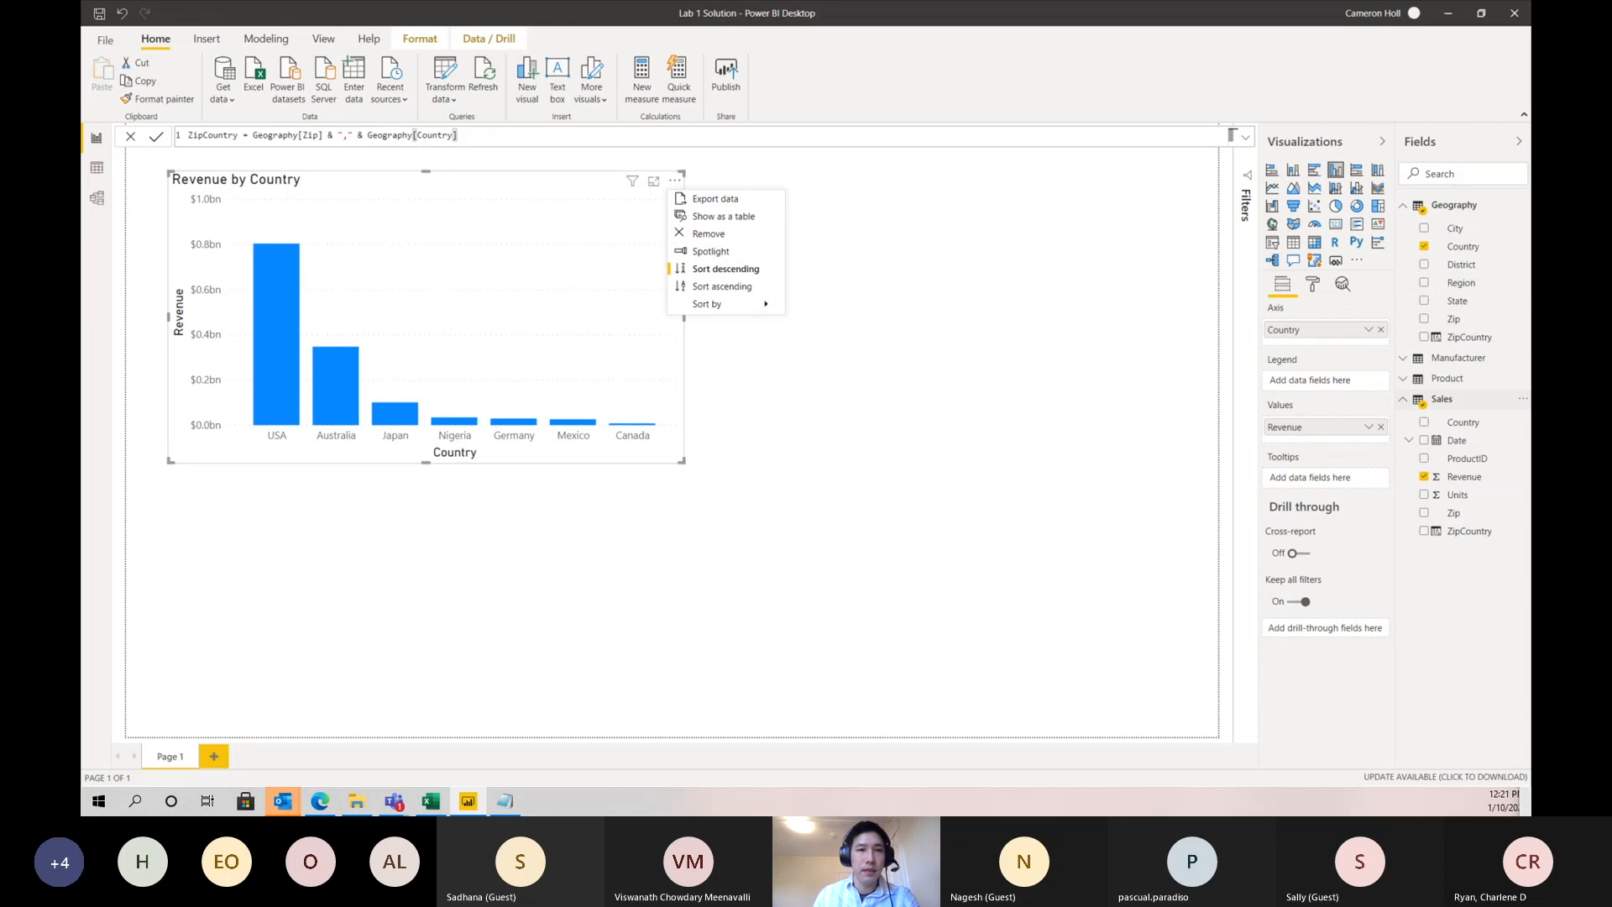
mouse_move(714, 306)
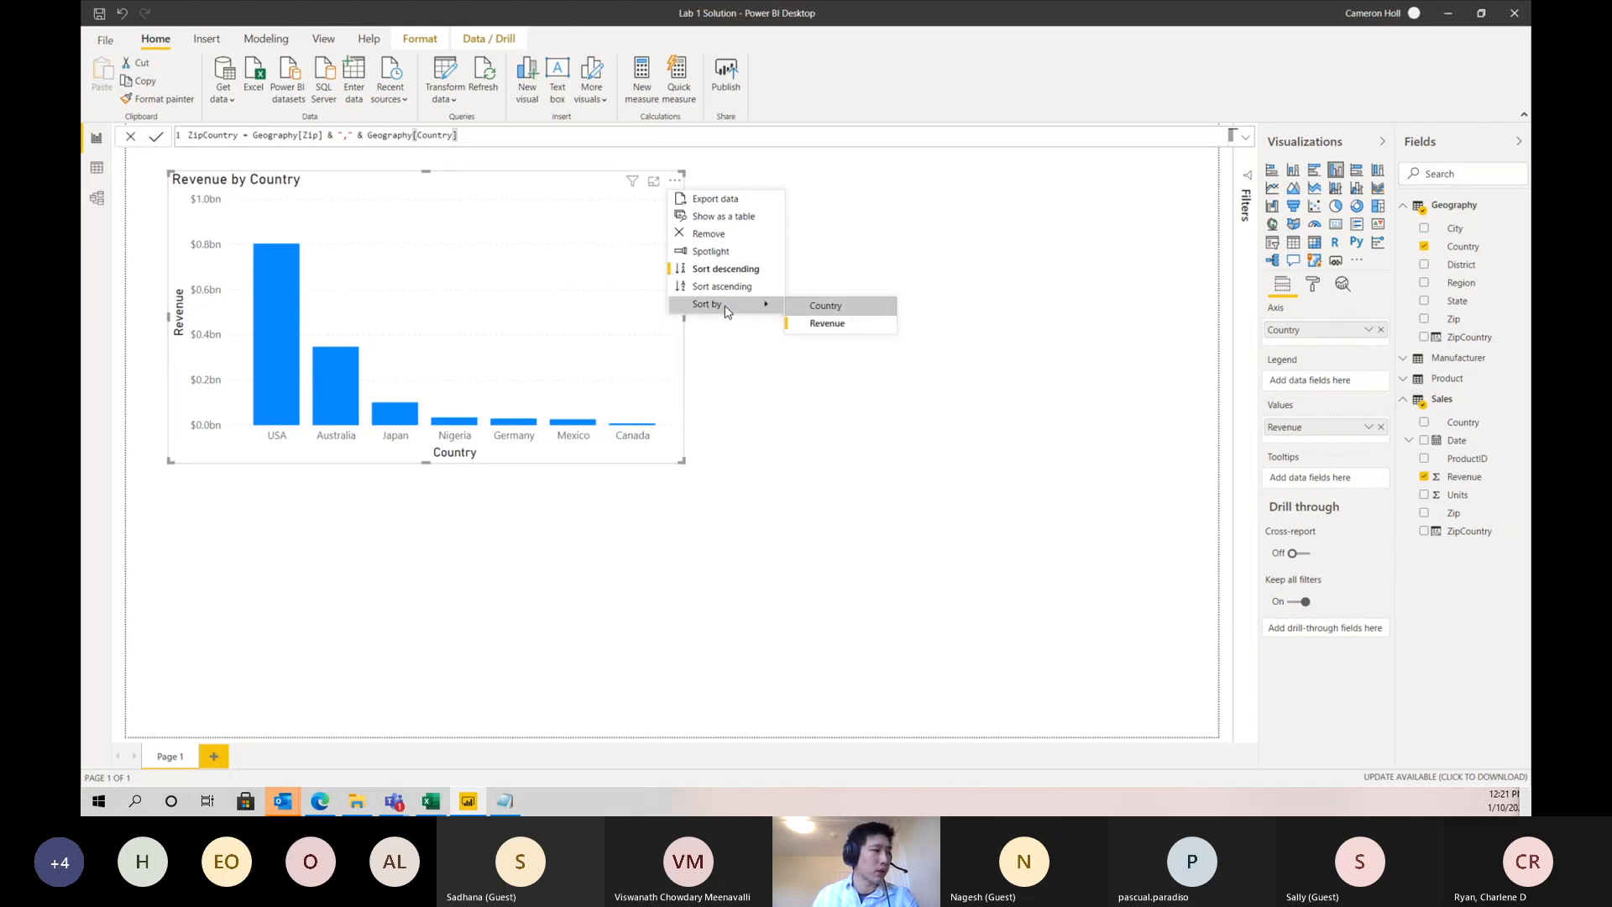
click(826, 308)
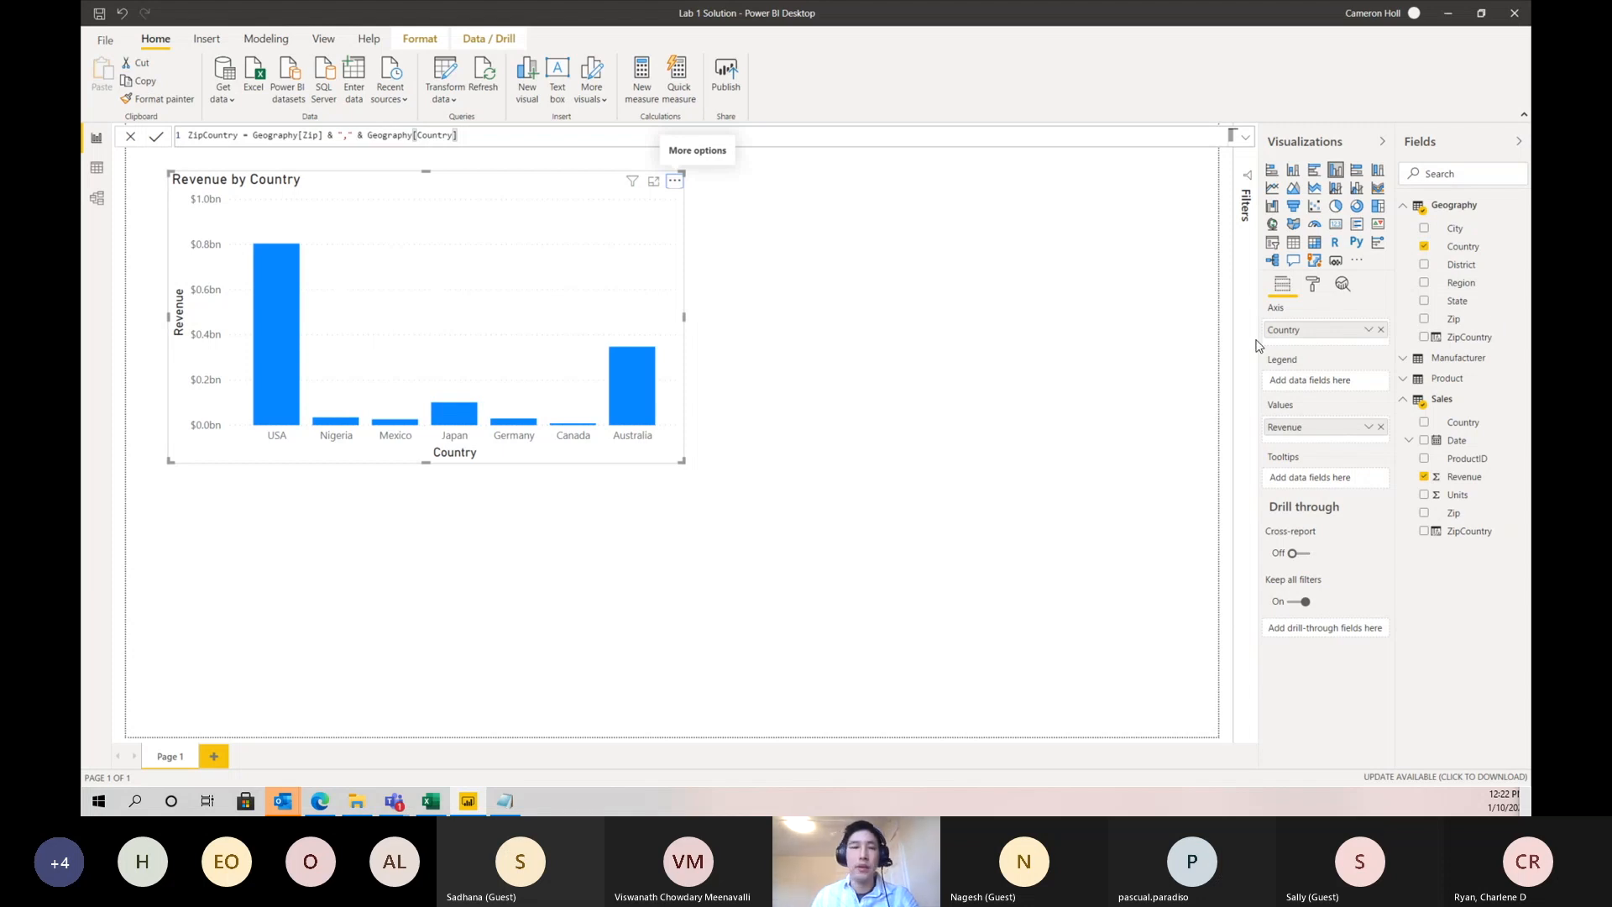
- Examine the key columns in the data view: ManufacturerID in the Manufacturer and Product tables, and ProductID in the Sales table
click(98, 168)
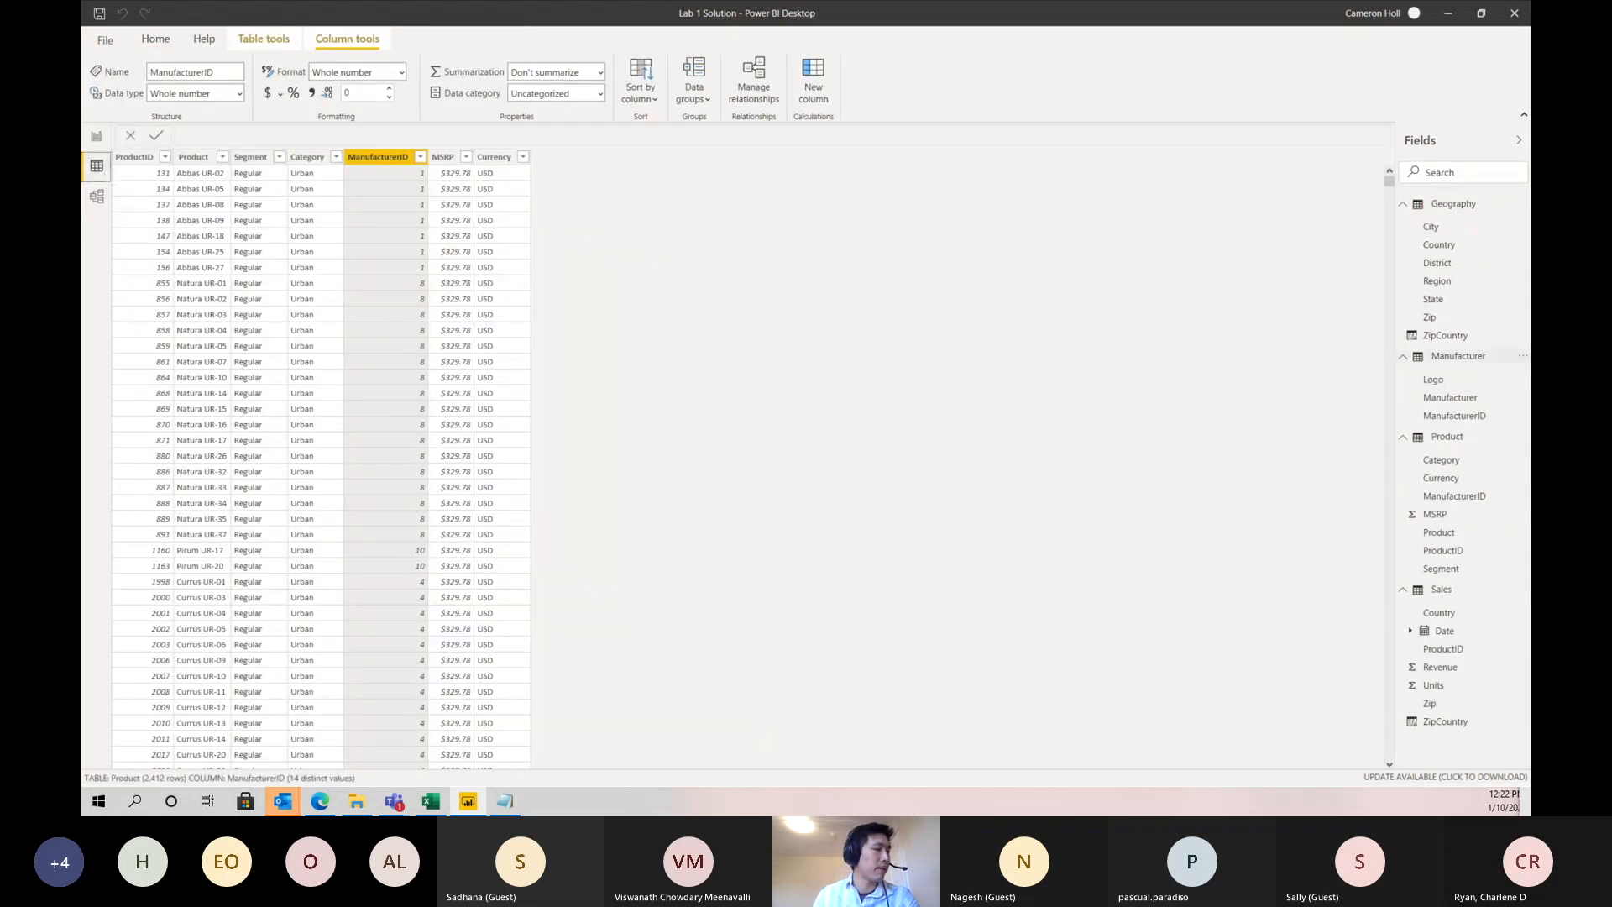
click(1449, 359)
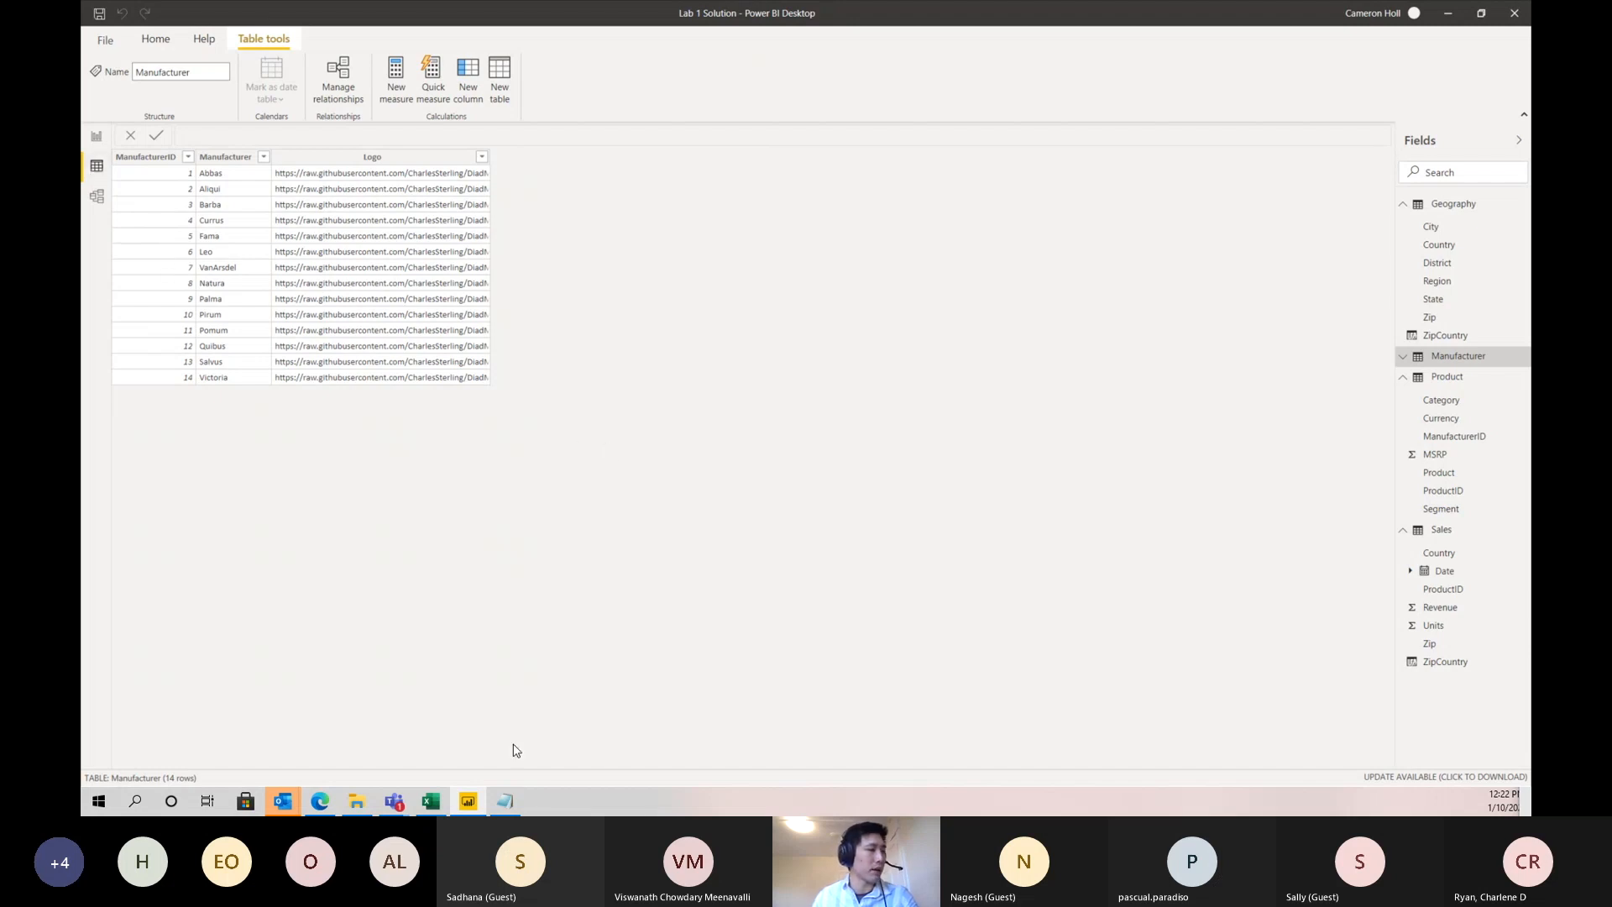
click(146, 157)
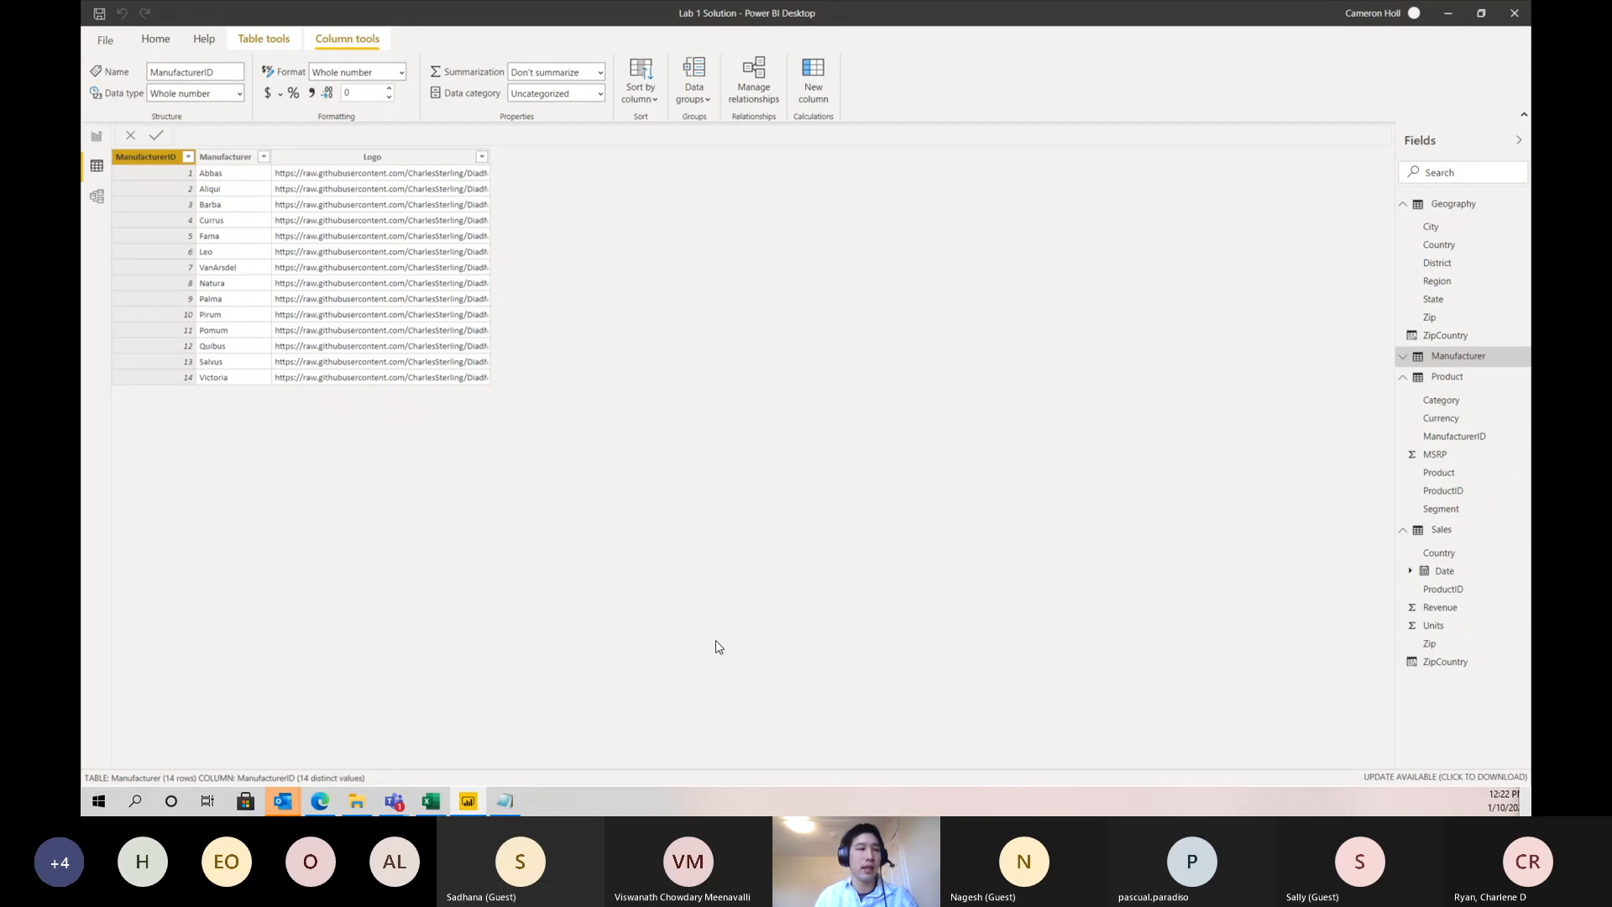
click(1444, 533)
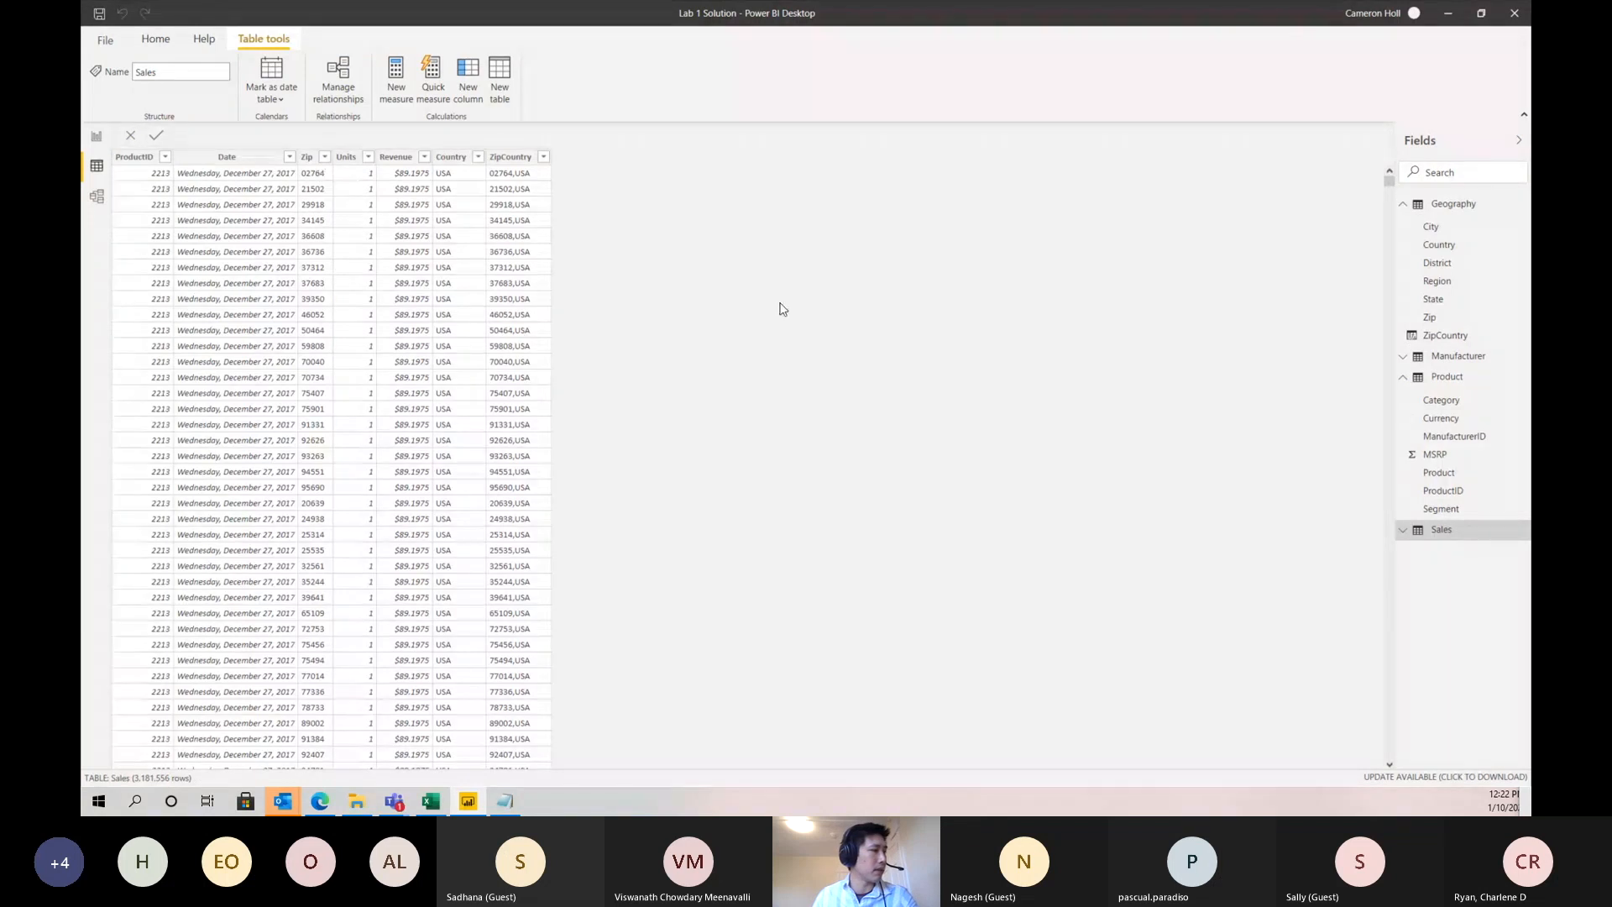
click(1430, 378)
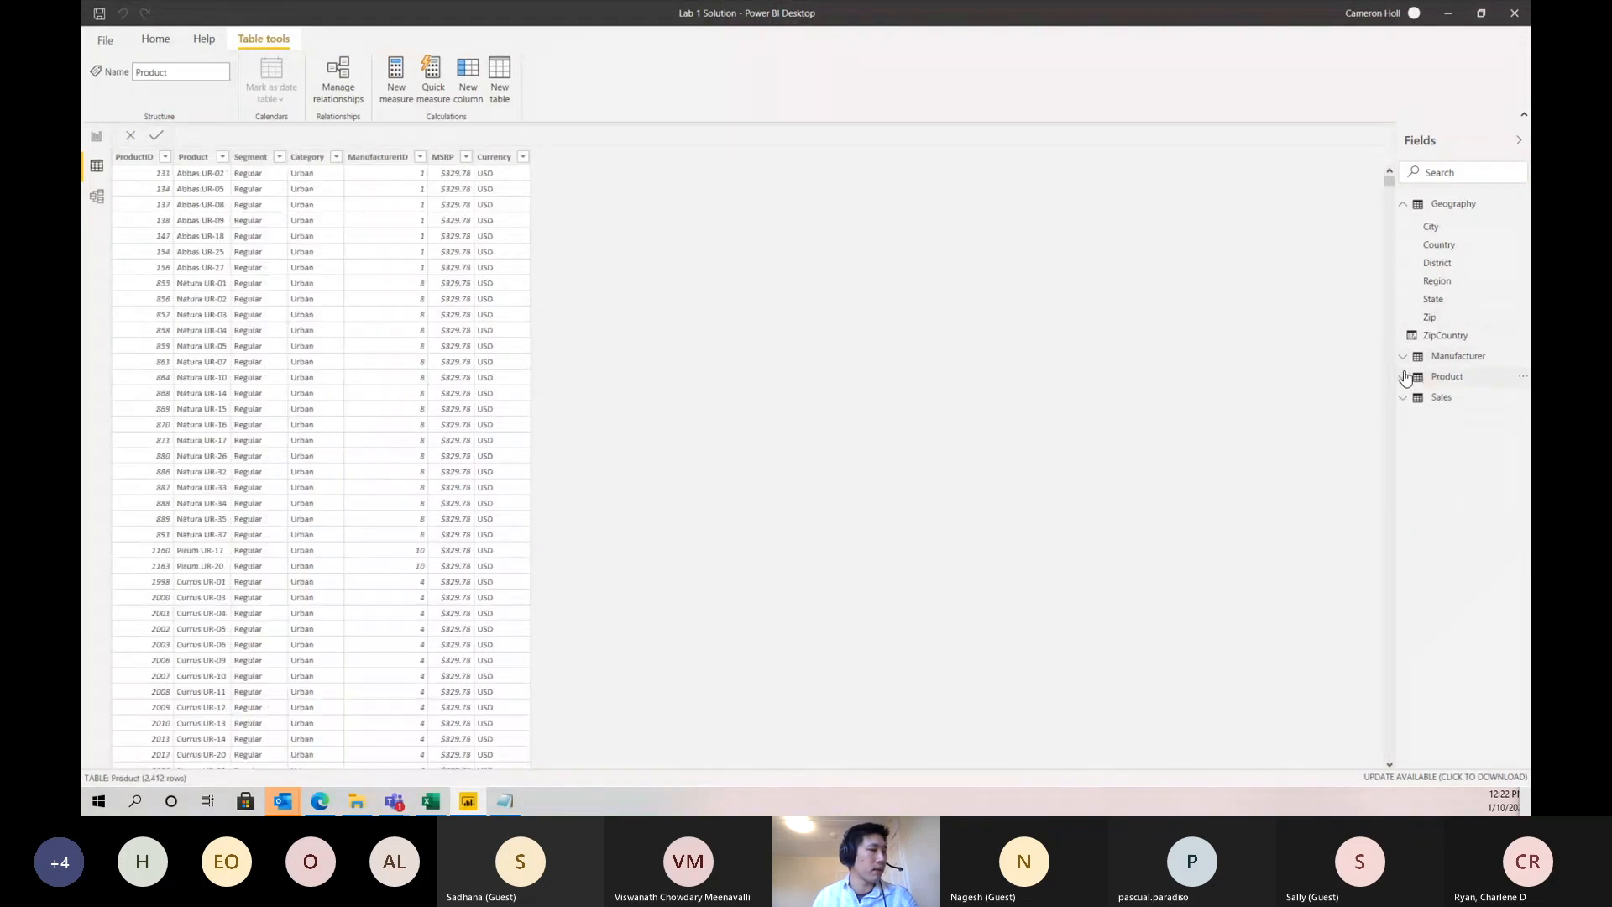
scroll(796, 412, down, 15)
scroll(800, 415, down, 20)
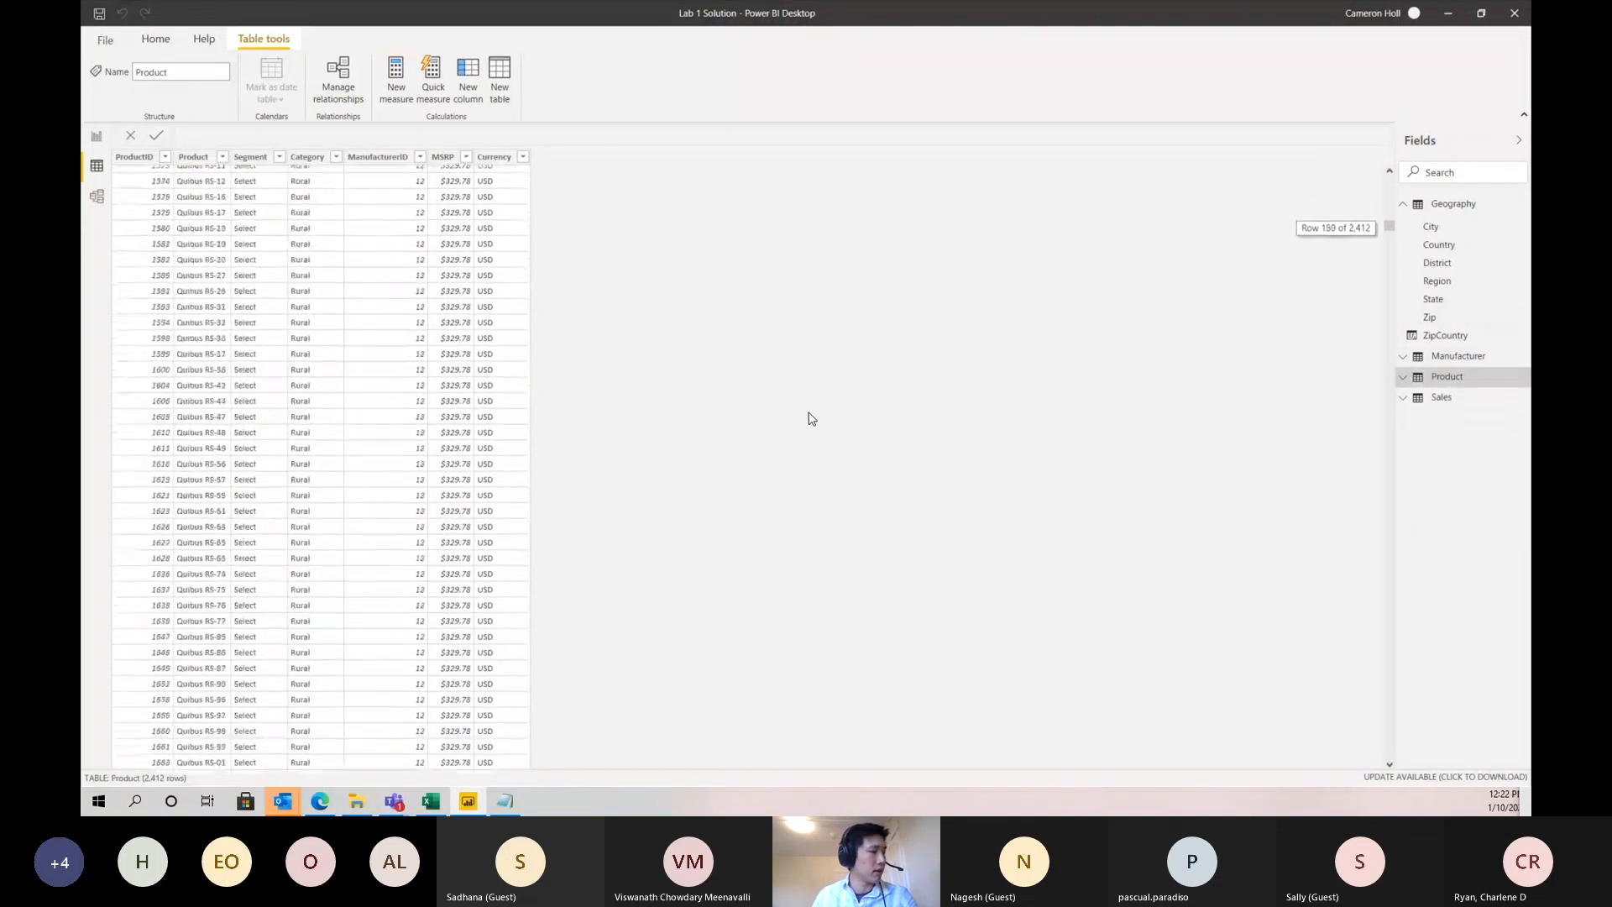
scroll(800, 424, up, 20)
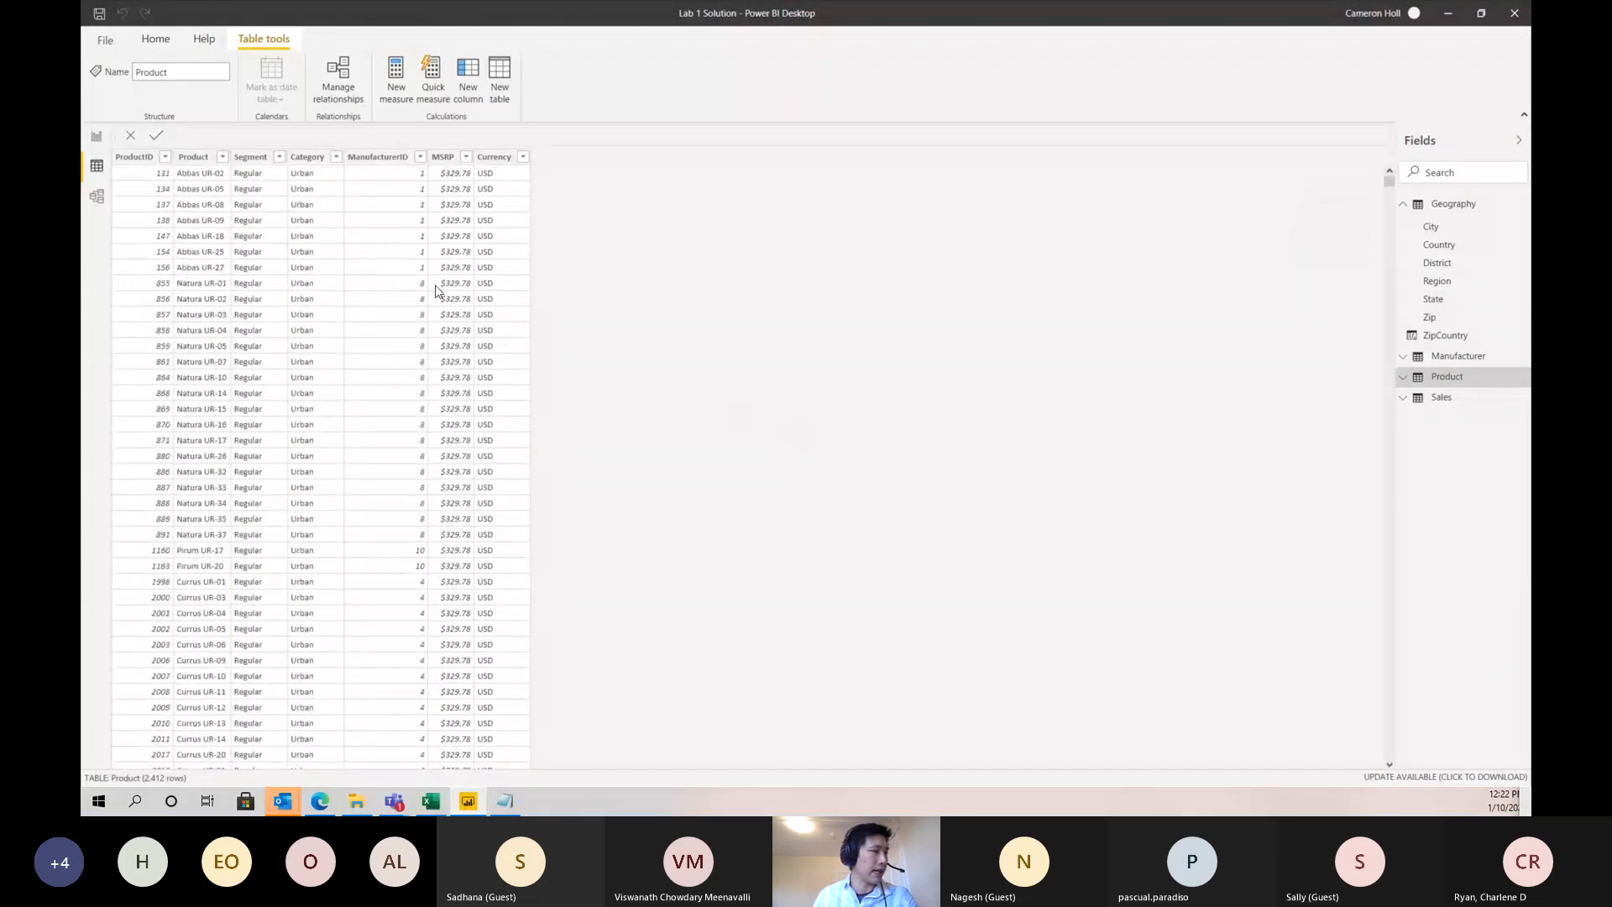
click(391, 166)
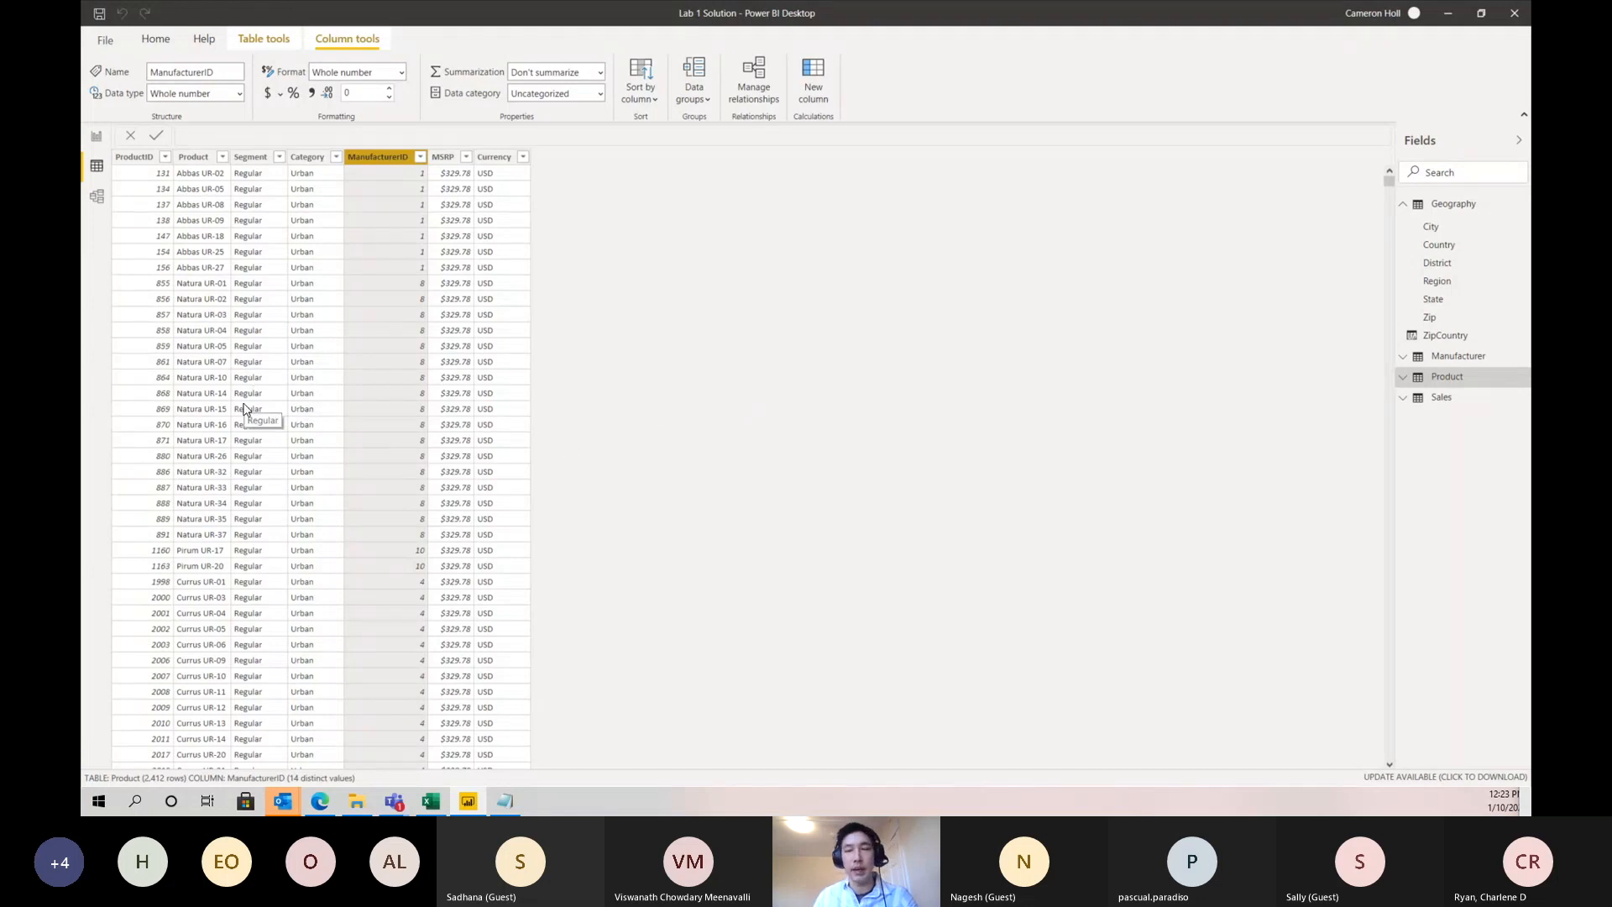
click(1472, 397)
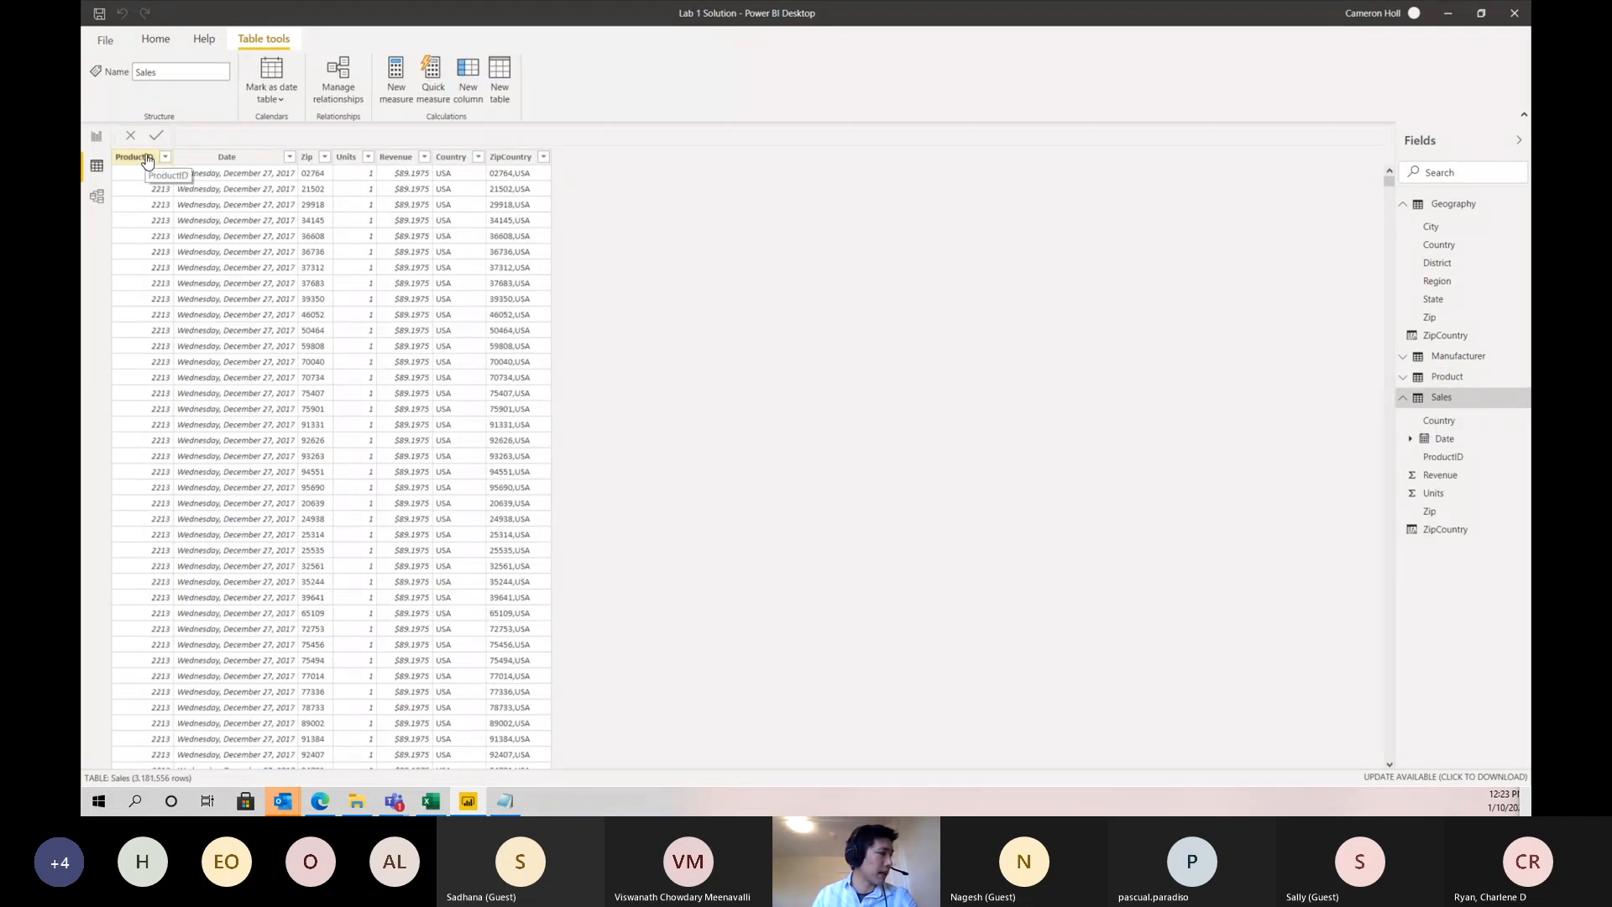
click(147, 158)
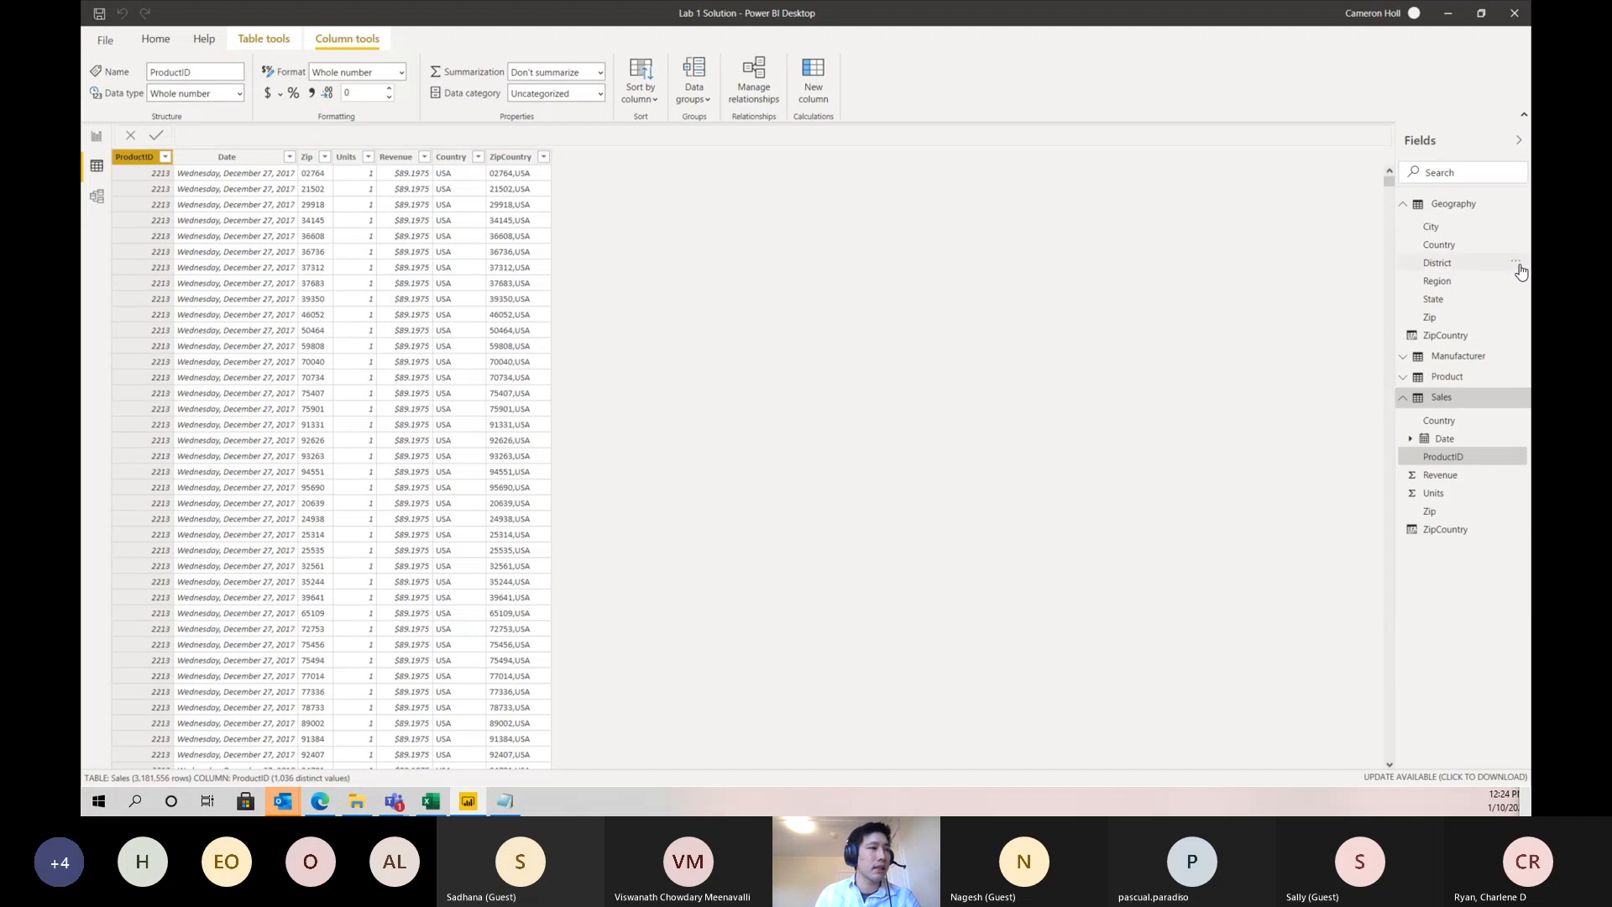
- Check the distinct values of each Geography column from Zip through ZipCountry, and of the ZipCountry column in Sales
click(1465, 206)
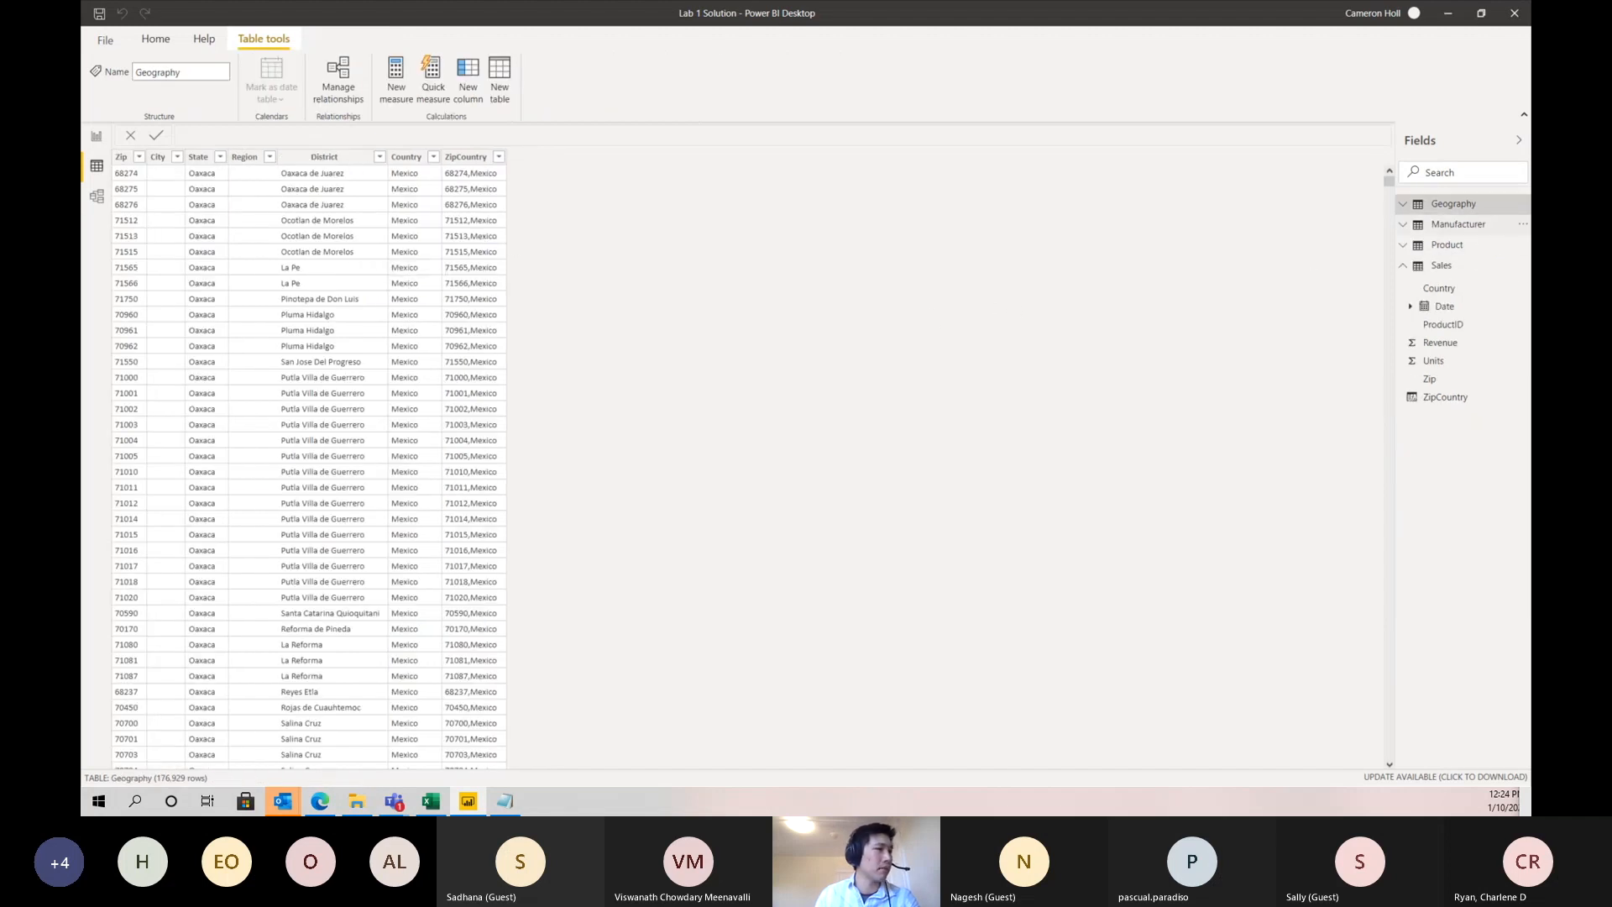
click(1451, 210)
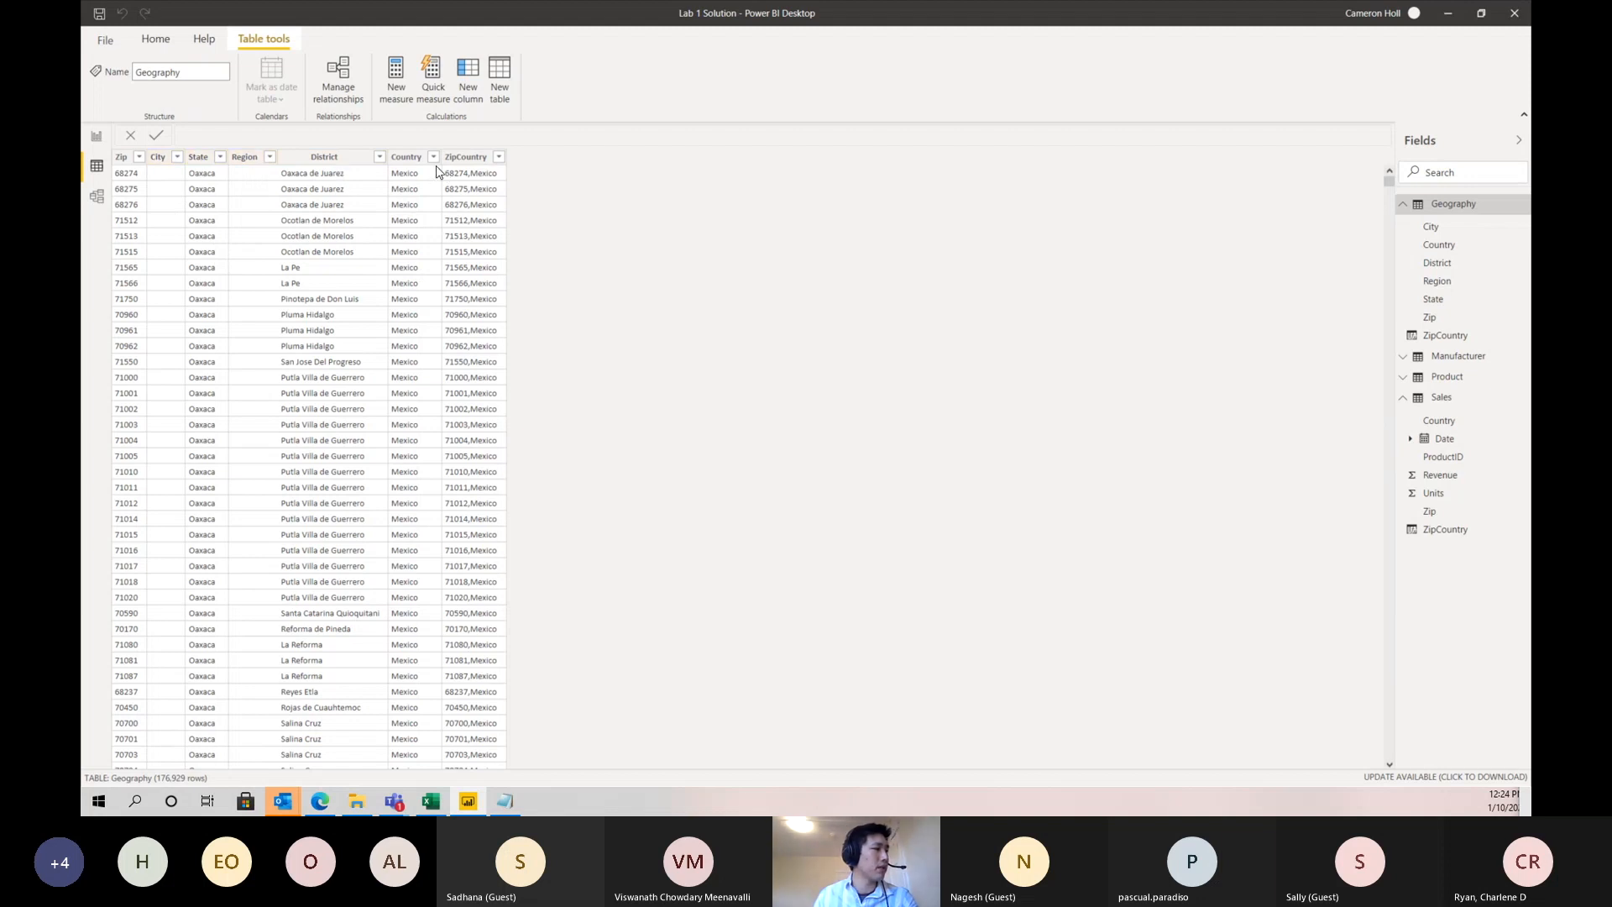
click(123, 160)
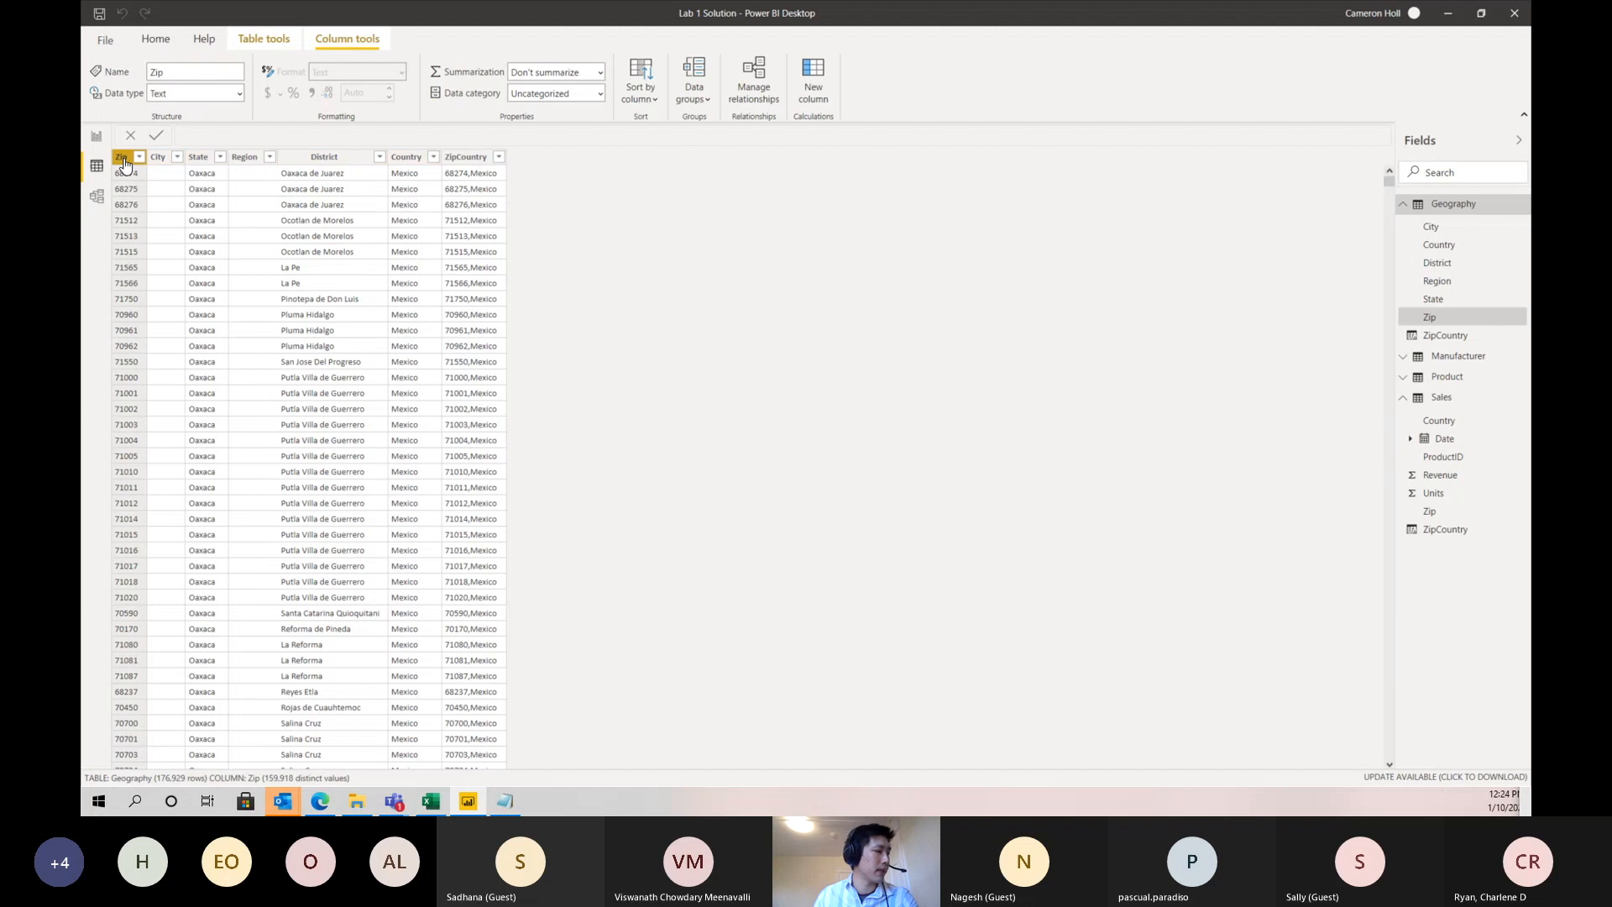
click(166, 158)
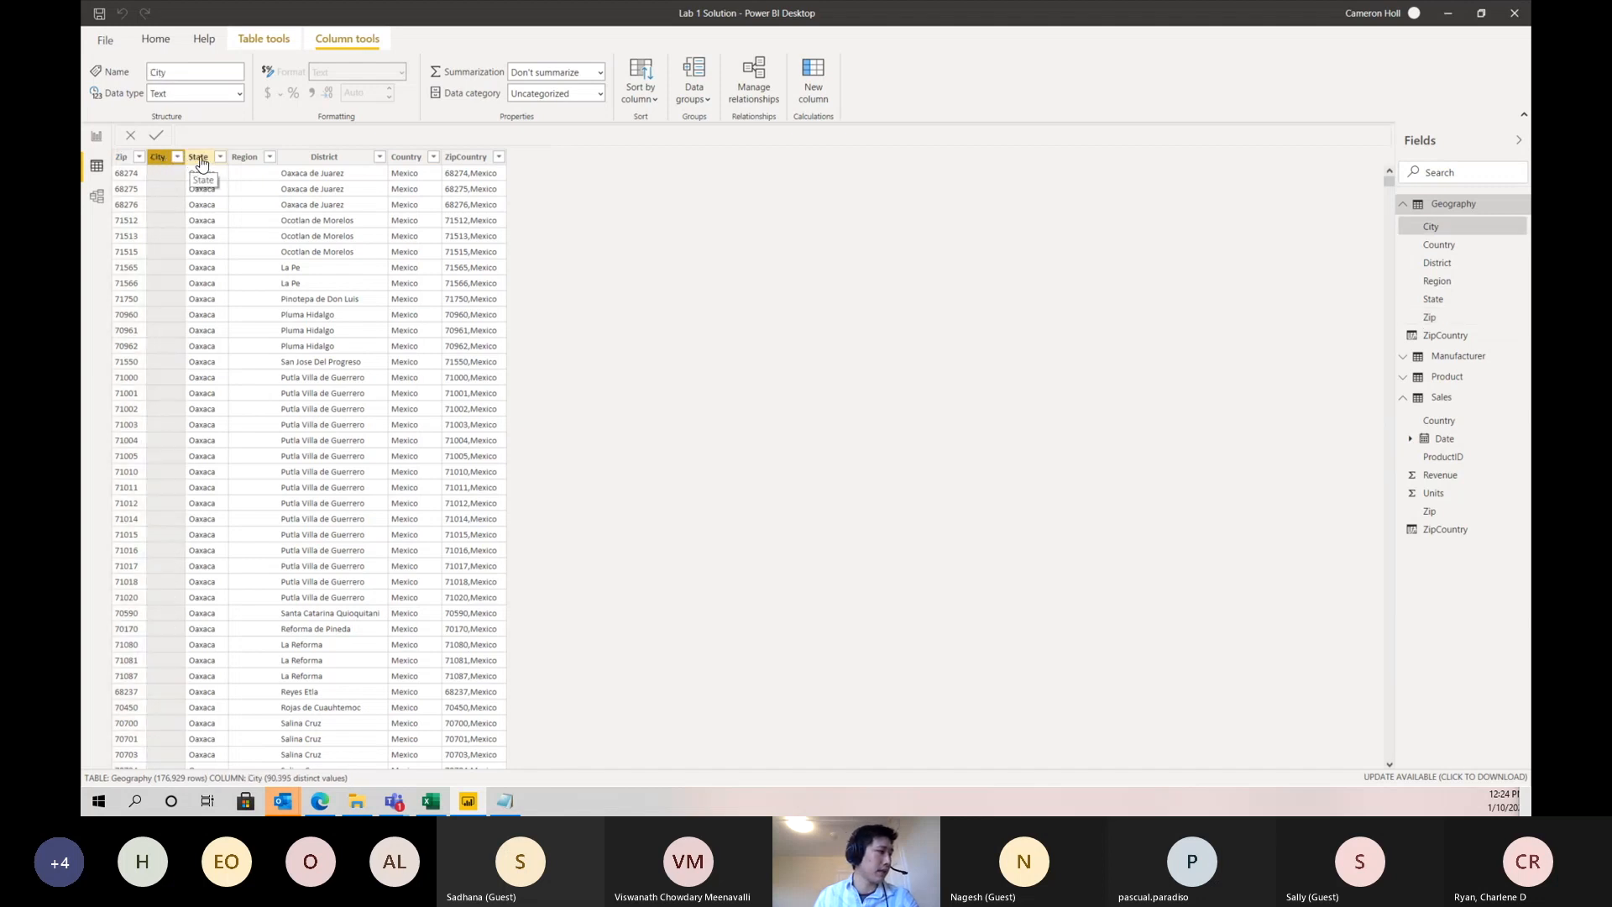
click(208, 159)
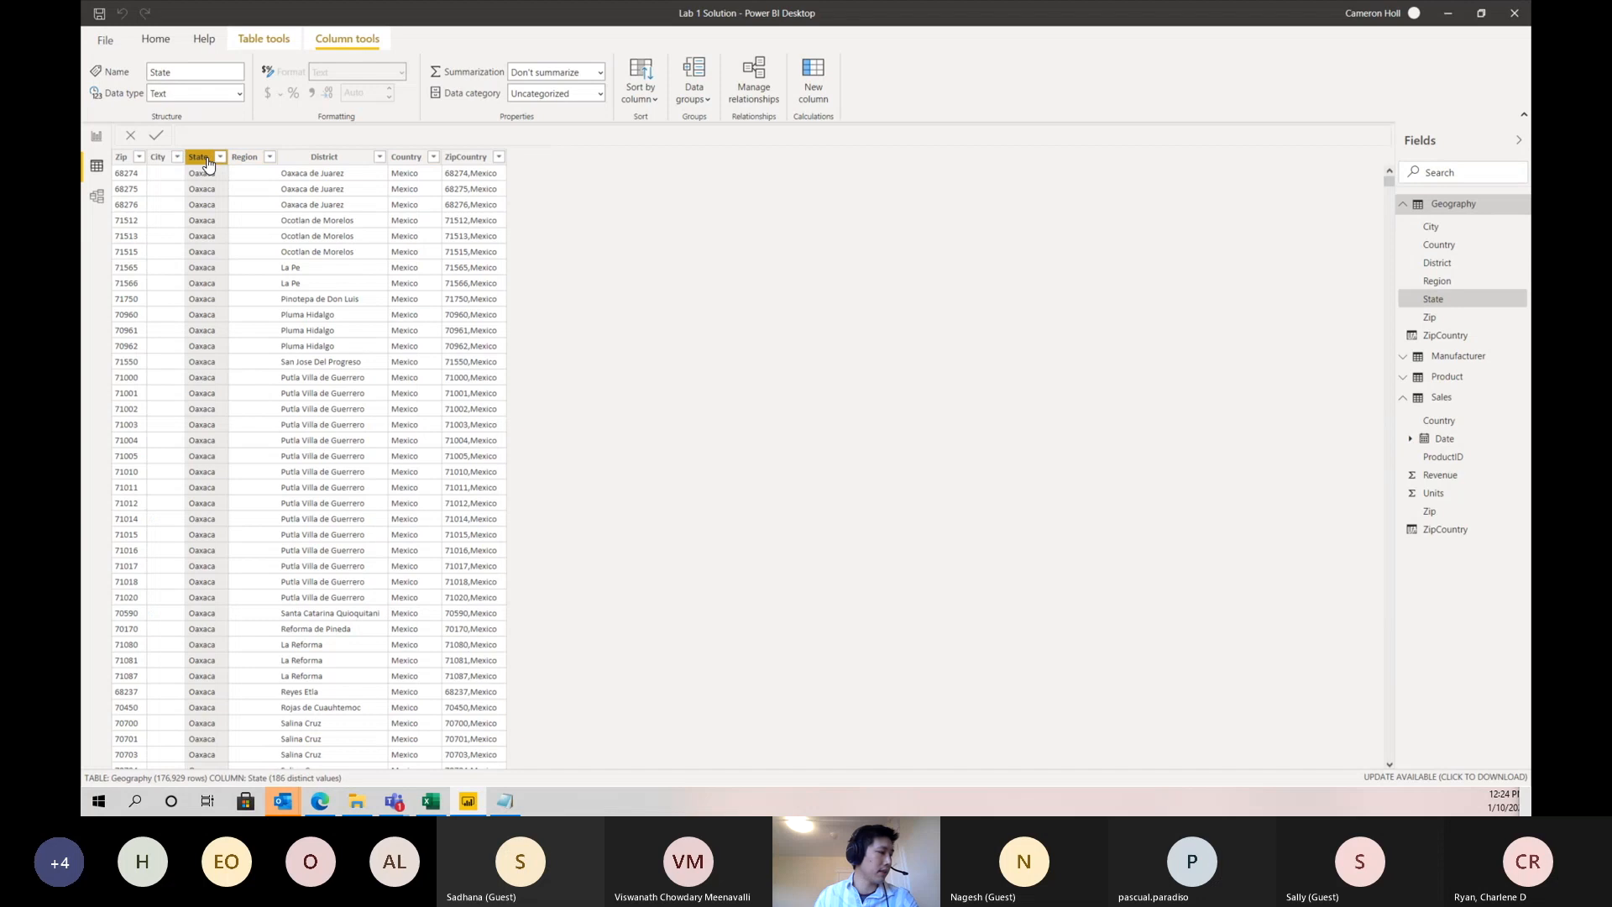
click(246, 159)
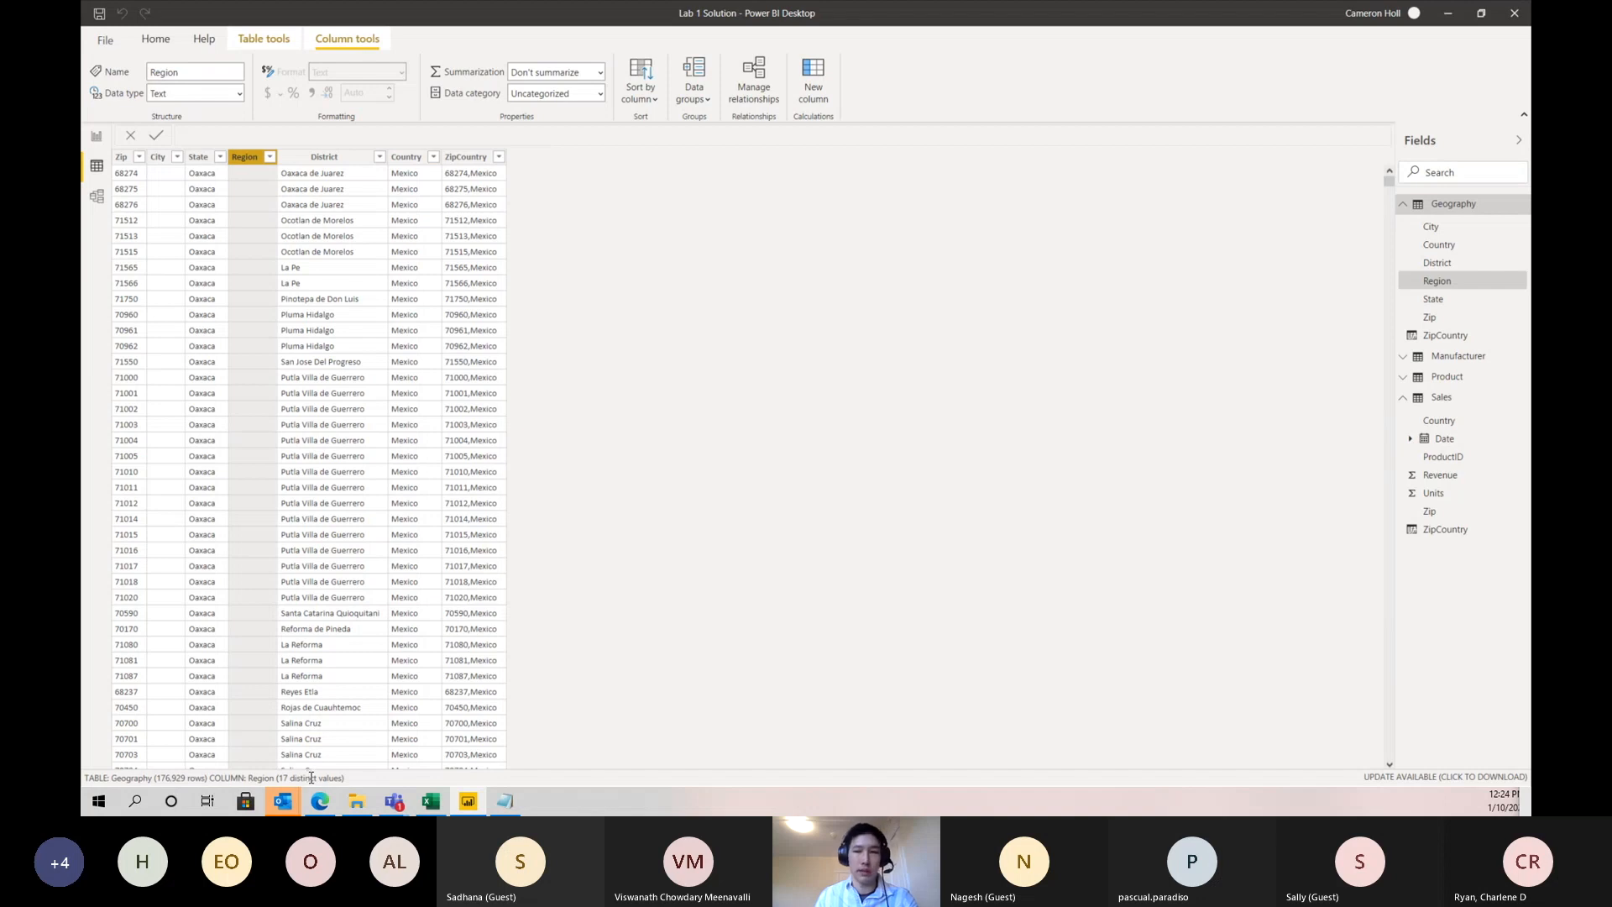
click(312, 159)
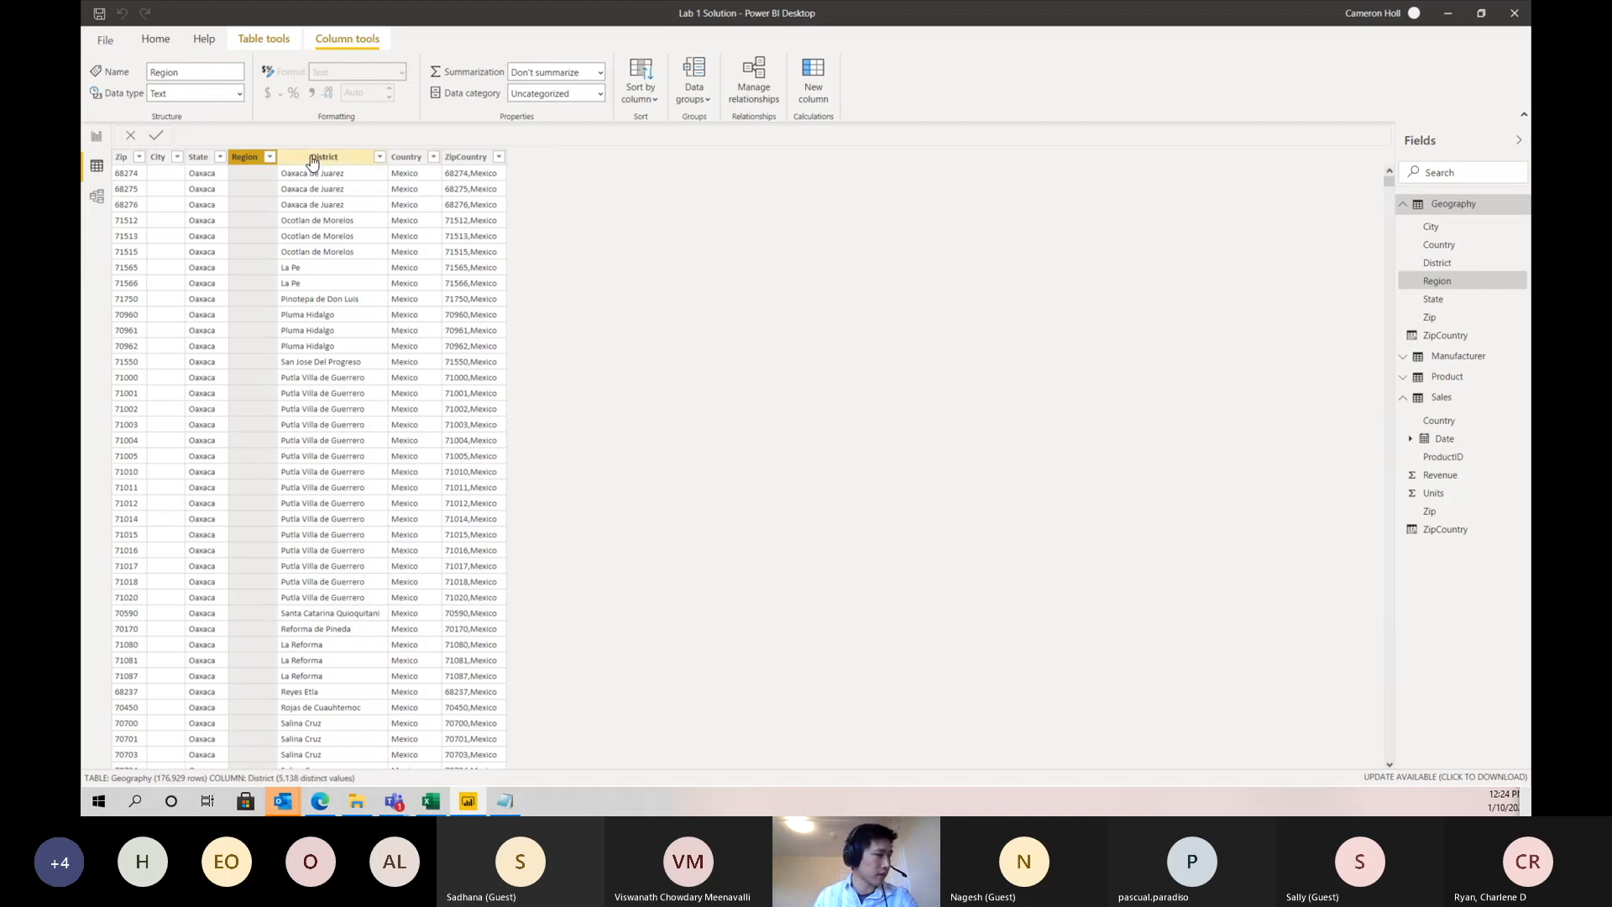
click(417, 160)
click(467, 157)
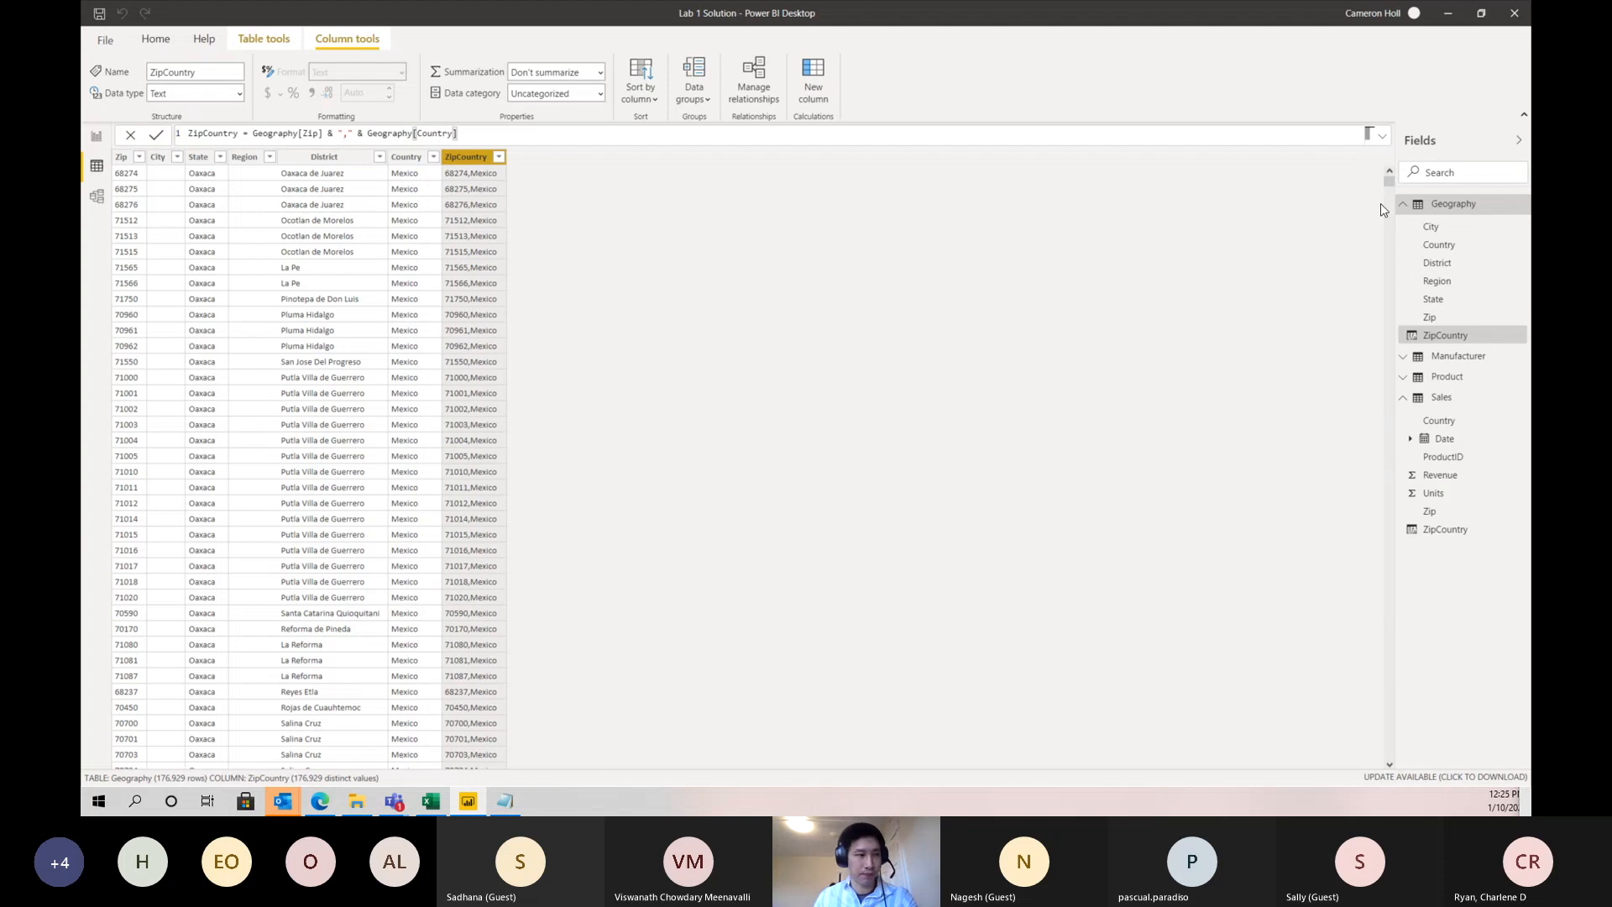
click(1459, 400)
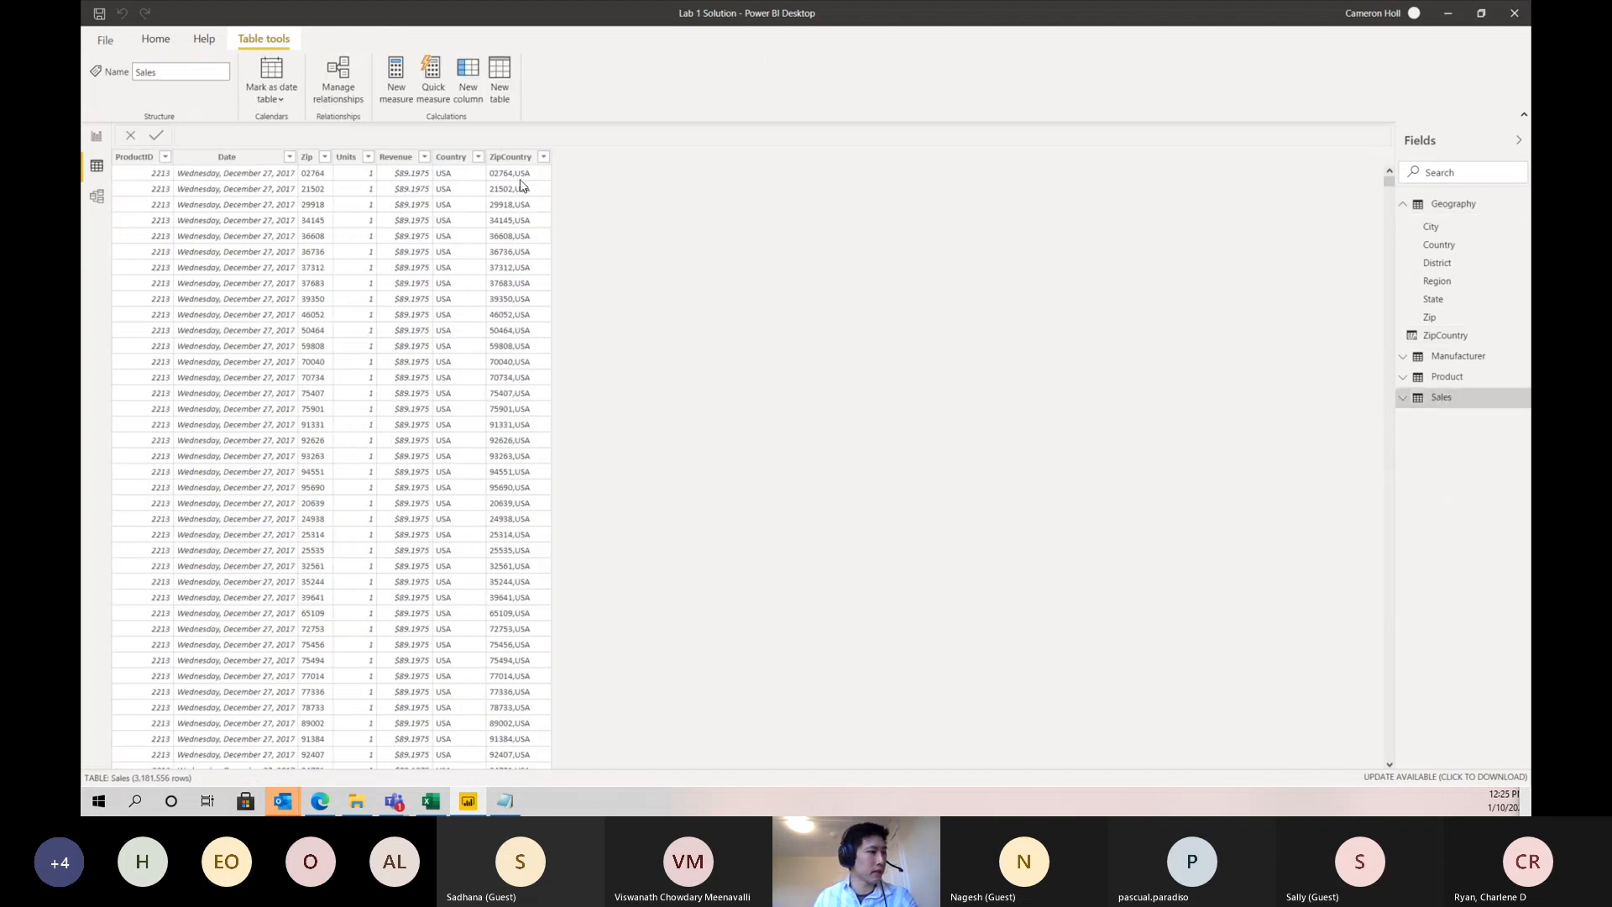
click(503, 160)
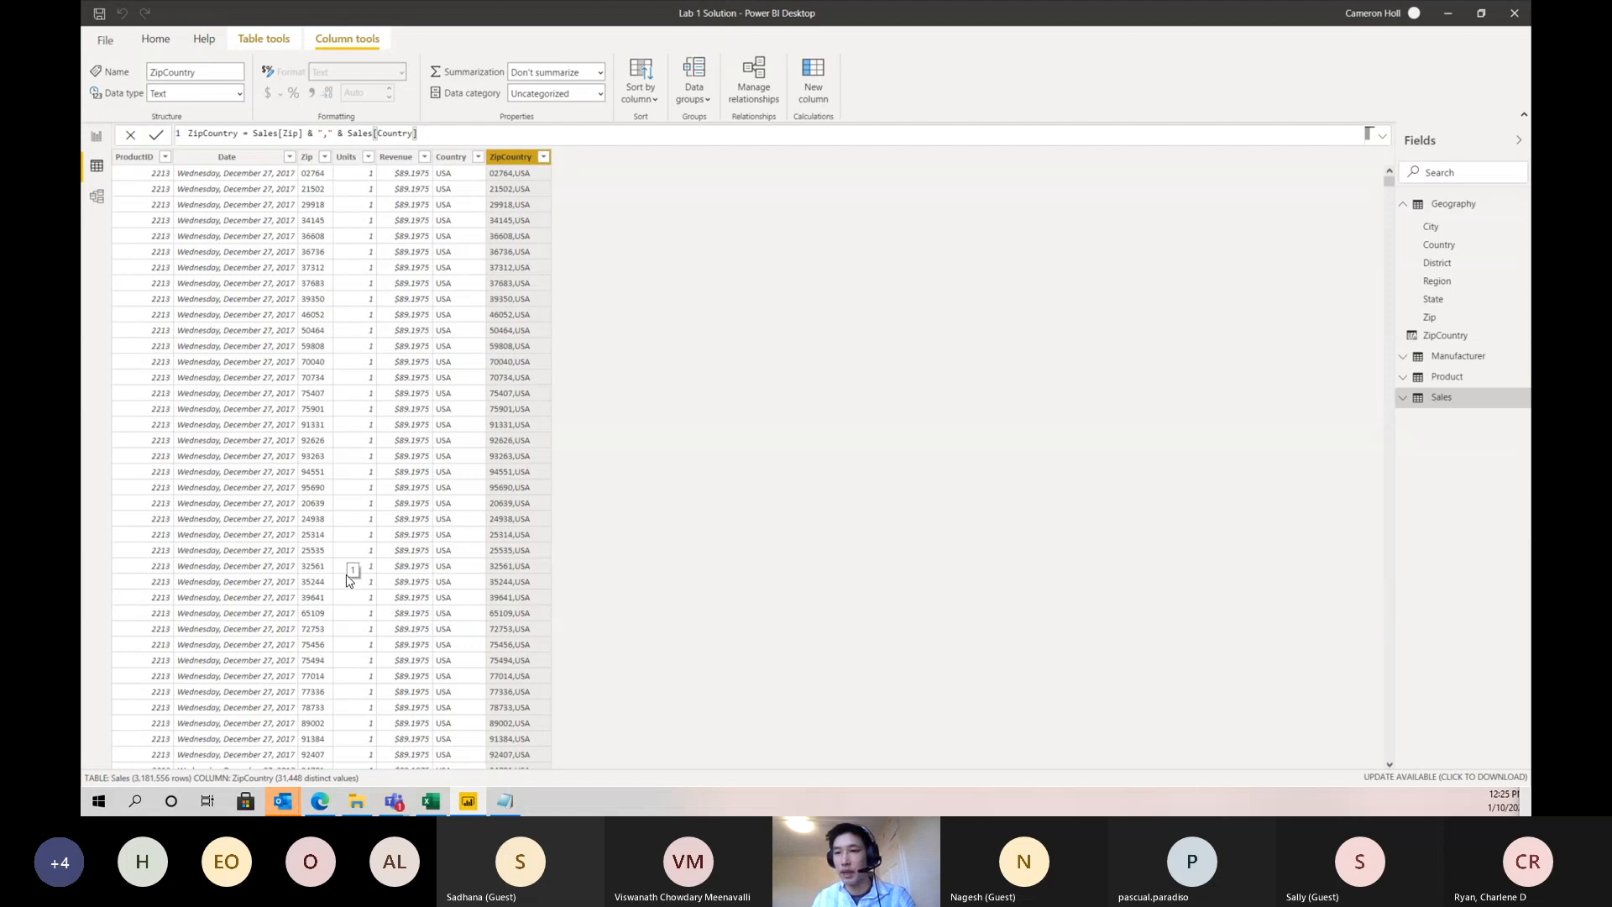
- Add the Manufacturer field from the Manufacturer table as the legend of the Revenue by Country chart on the report page
click(98, 138)
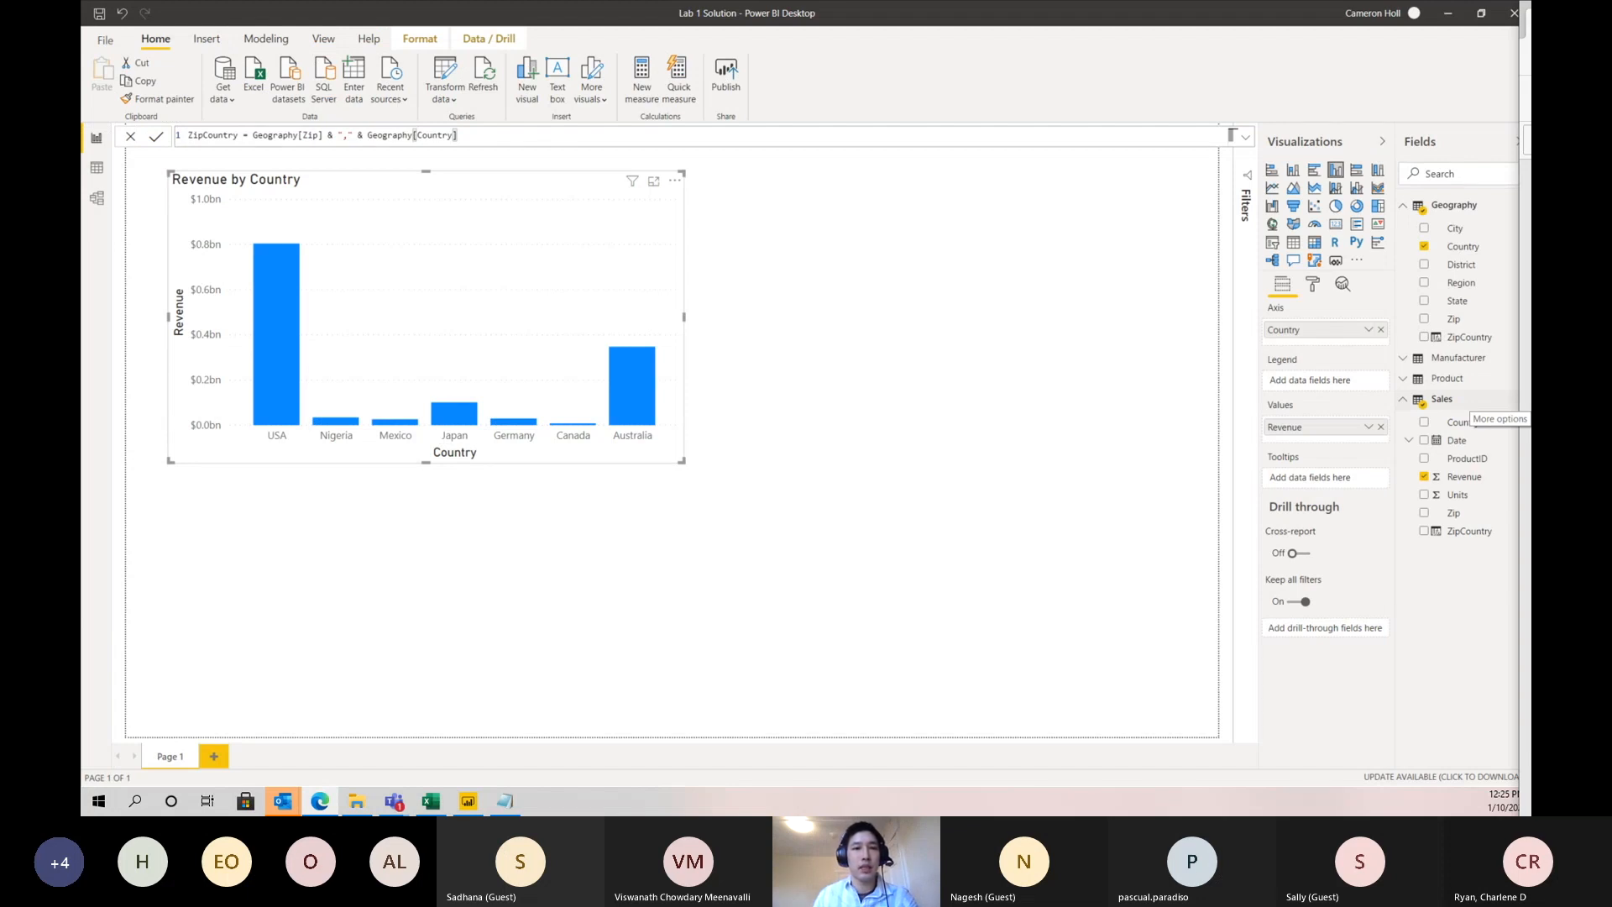
click(1408, 364)
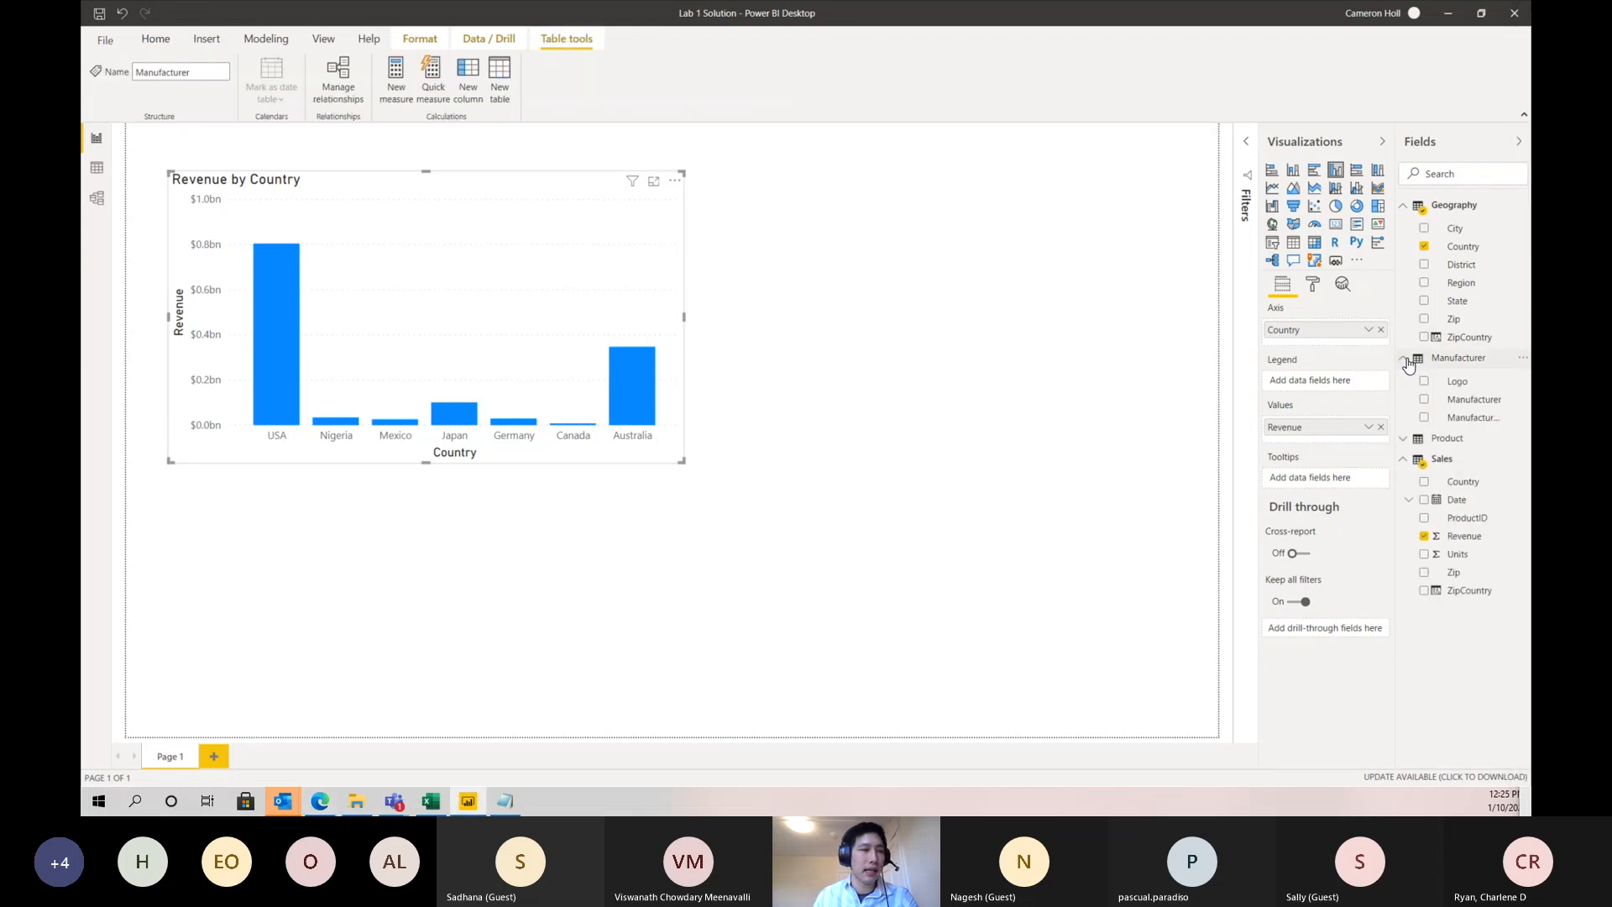
drag(1395, 411, 1280, 385)
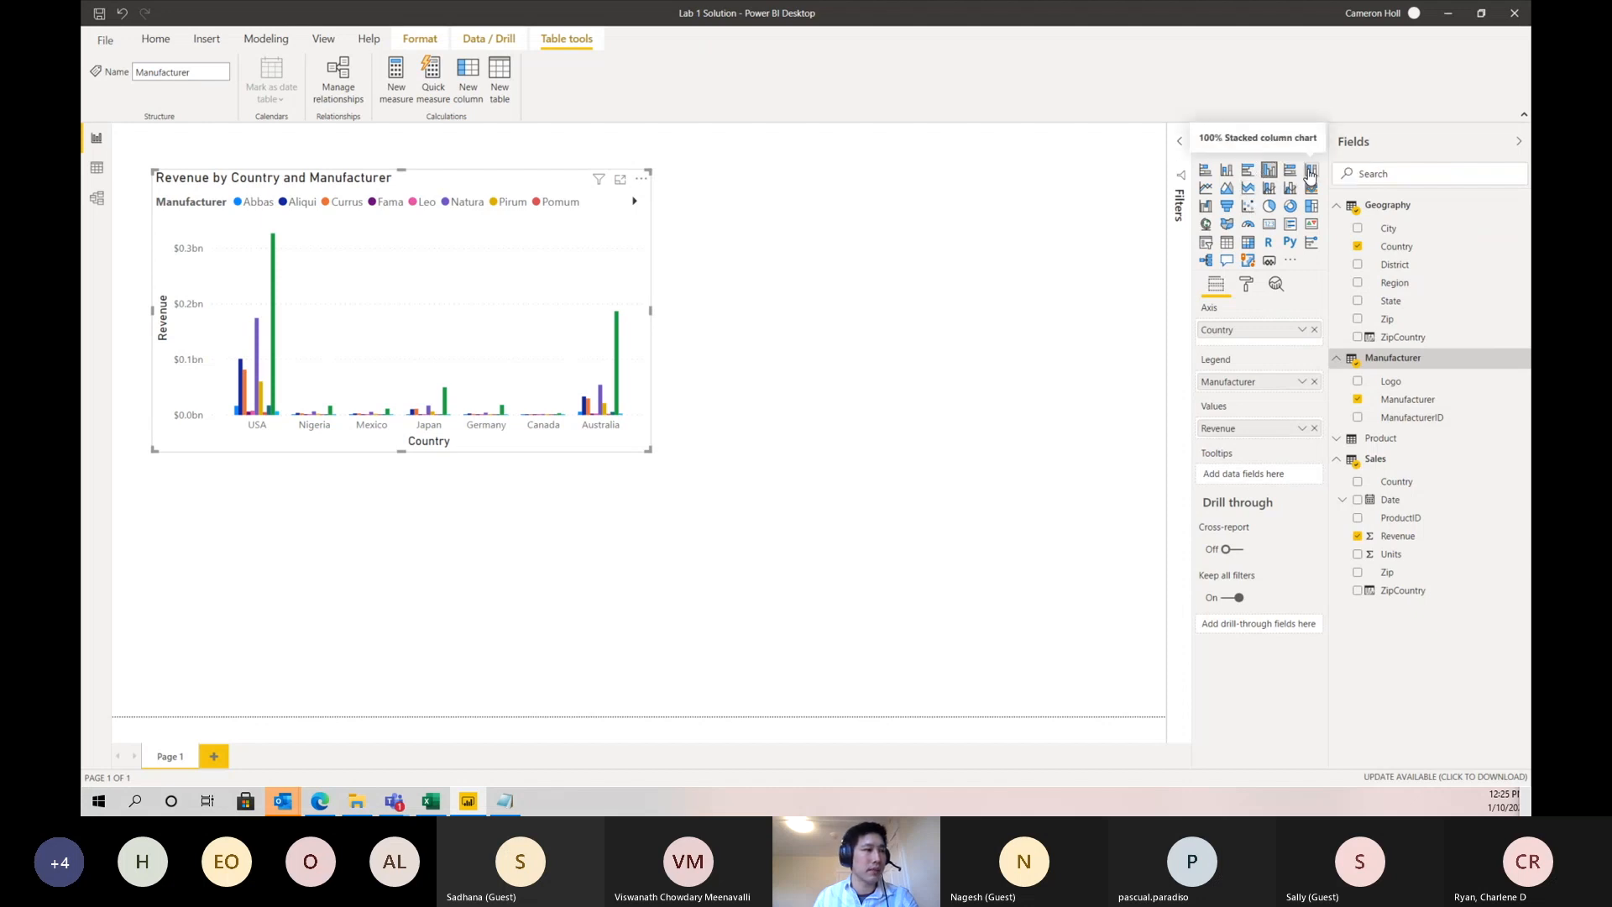
- Convert the Revenue by Country and Manufacturer chart to a stacked column chart, comparing it with the clustered column version
click(1230, 173)
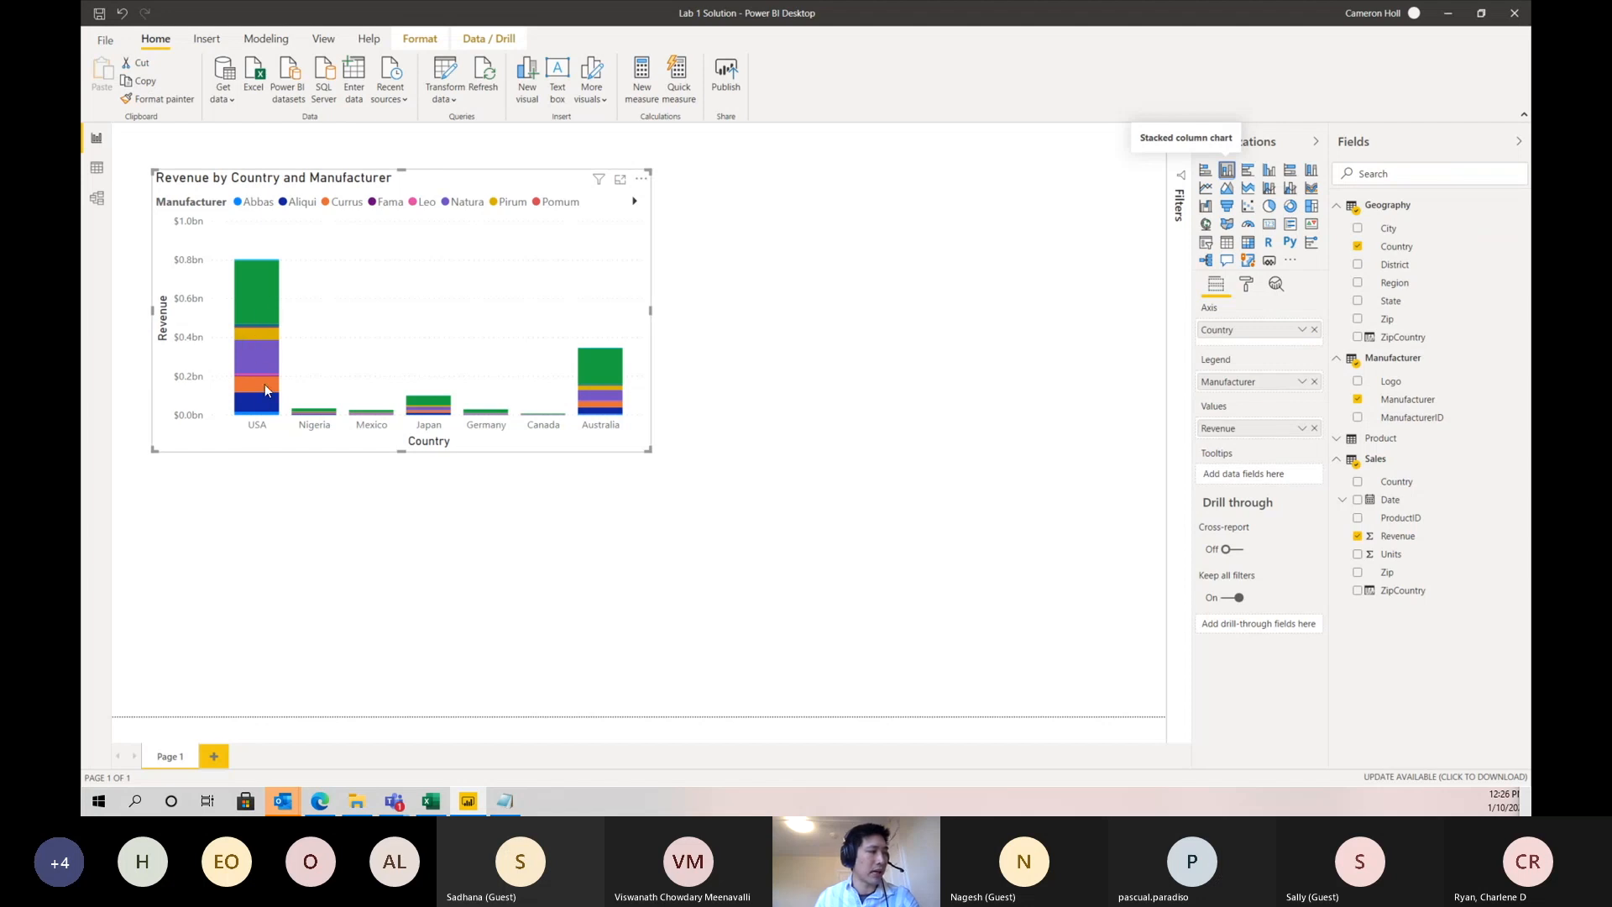
click(1269, 171)
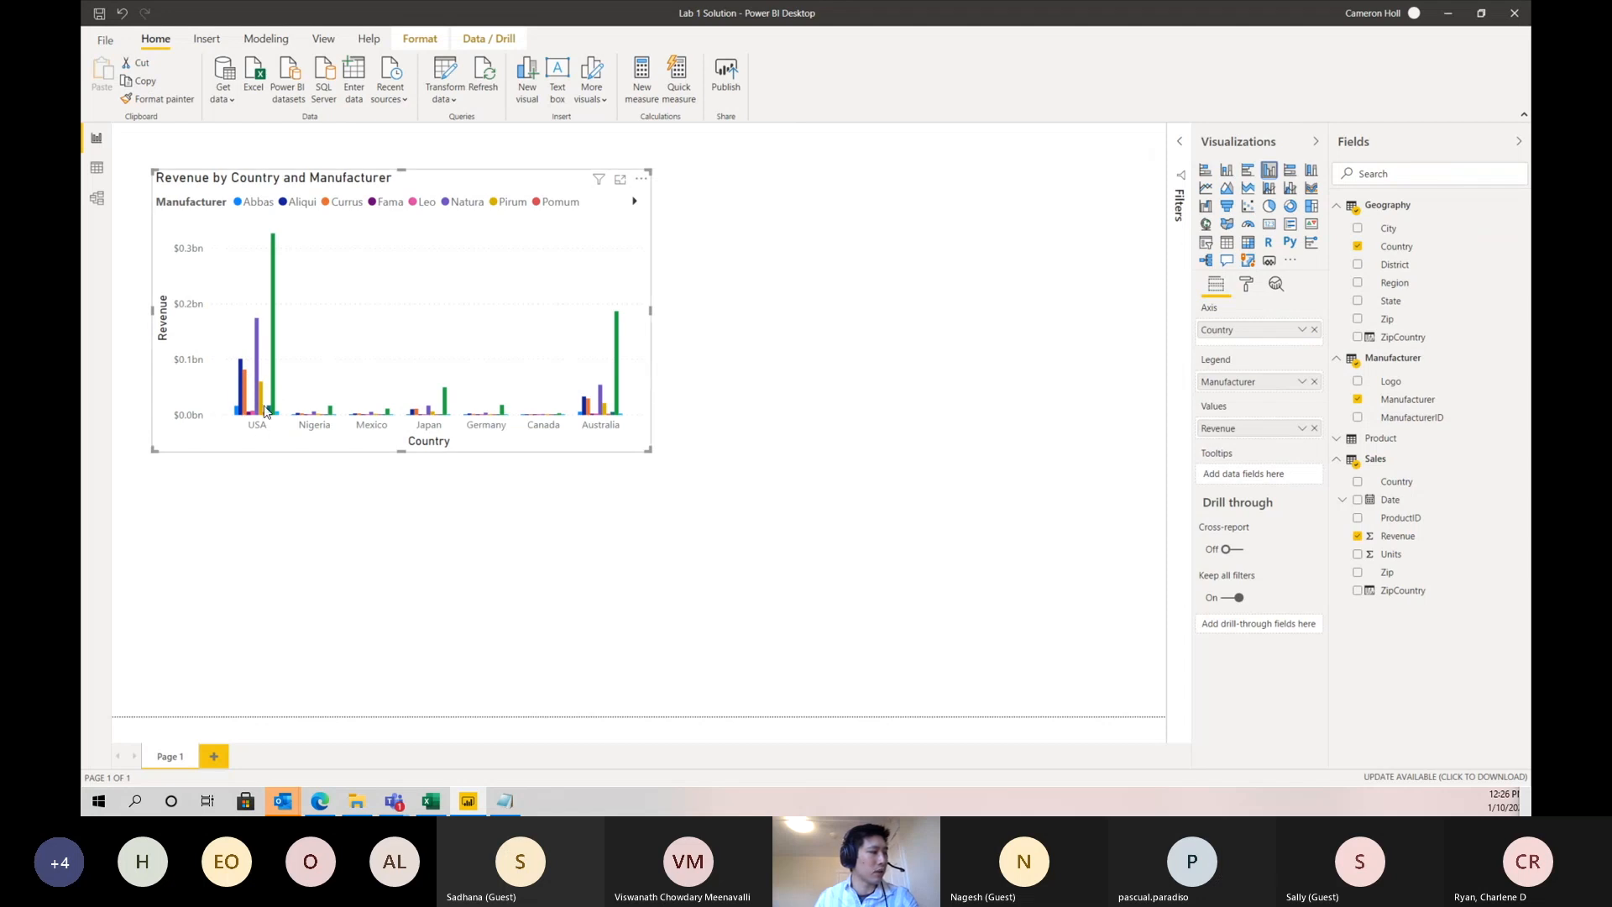
click(1227, 169)
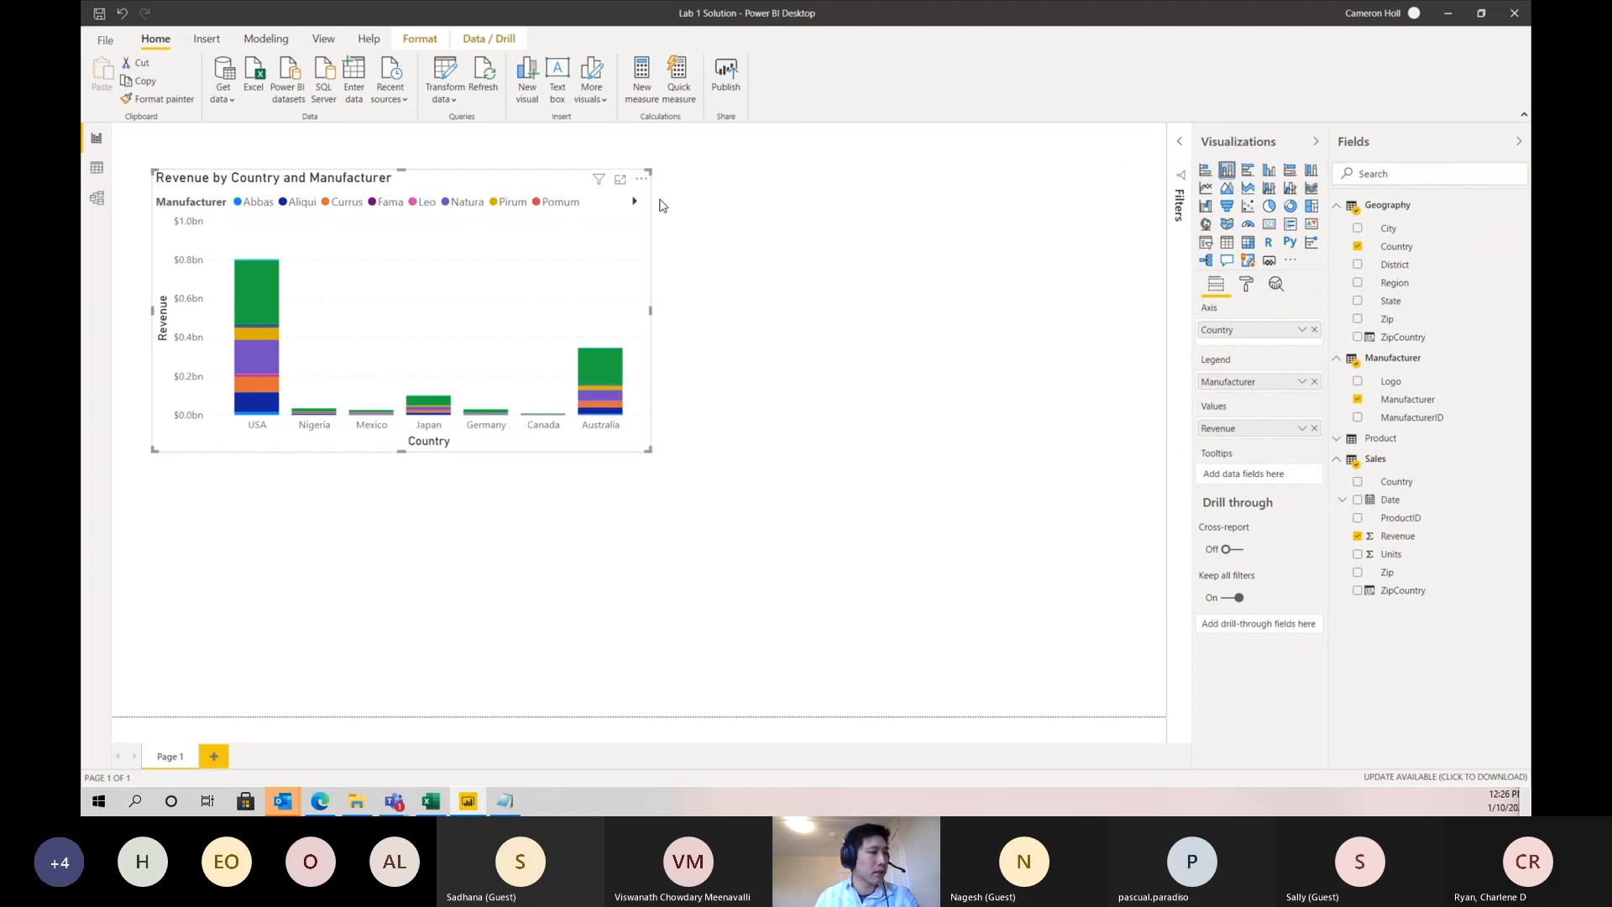
- Sort the stacked column chart by Revenue
click(641, 179)
mouse_move(689, 303)
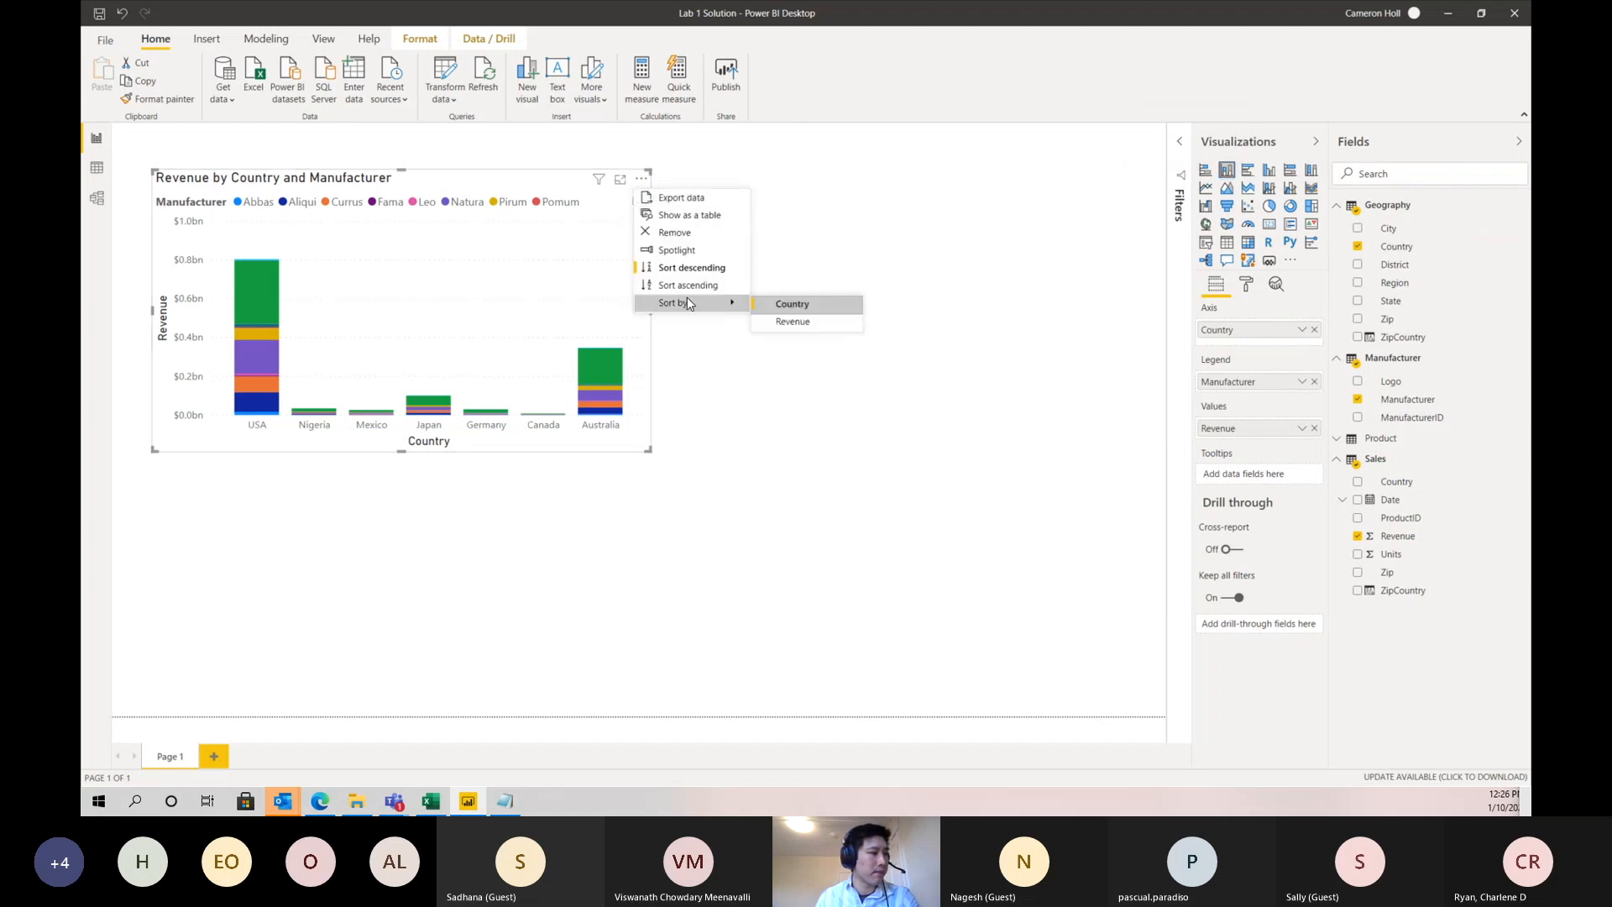
click(795, 323)
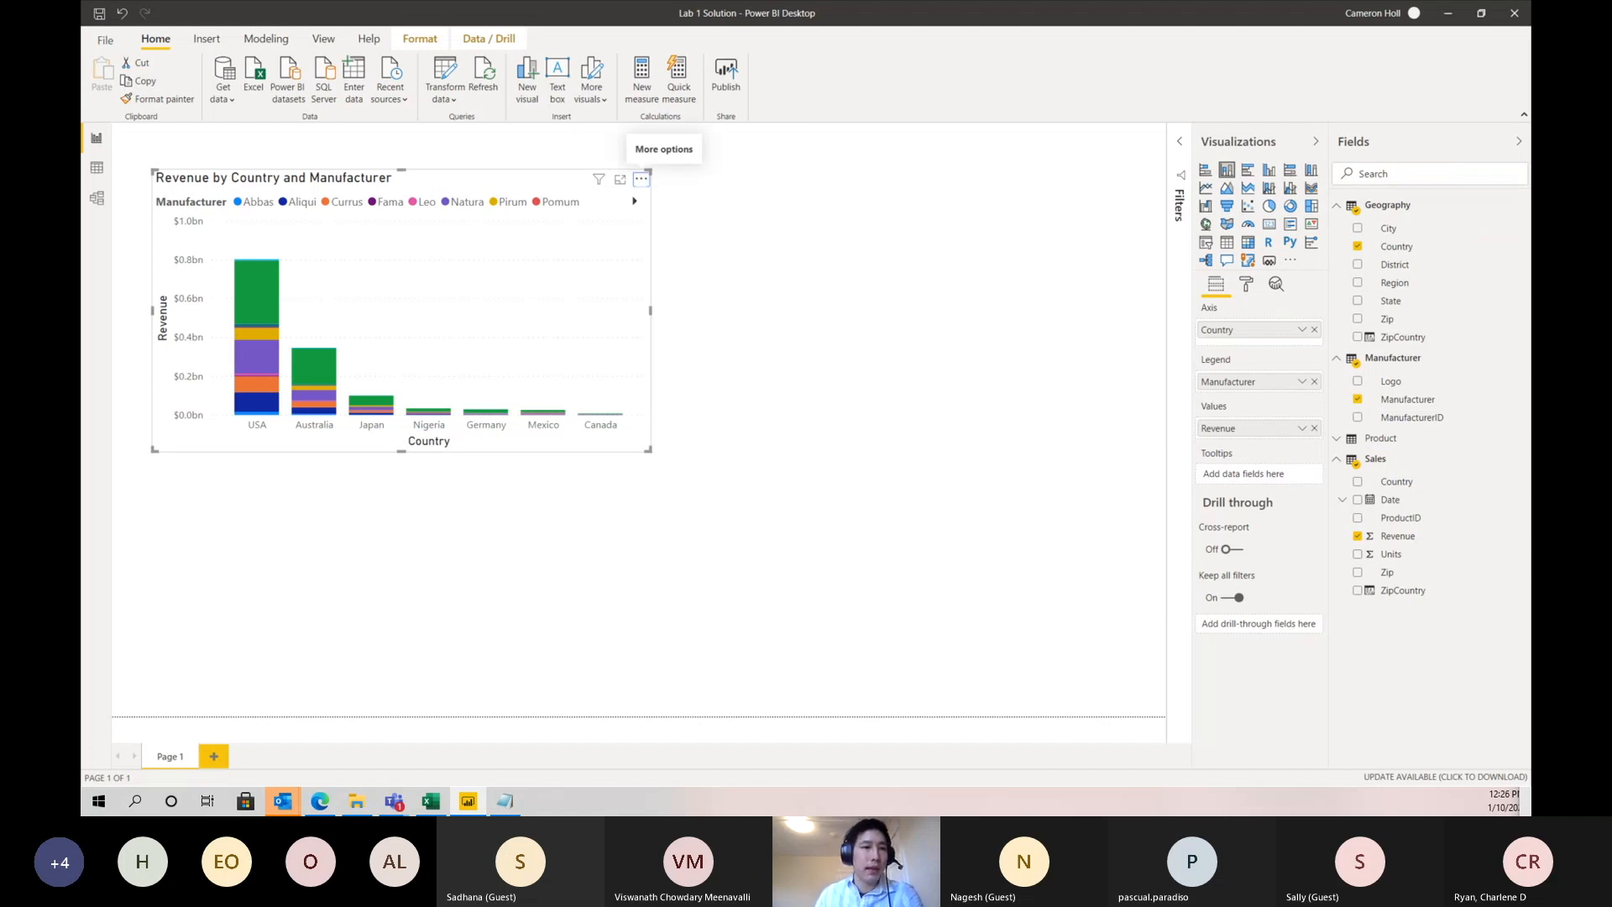
- Filter the Revenue by Country and Manufacturer chart to the top 5 manufacturers by Revenue
click(1182, 147)
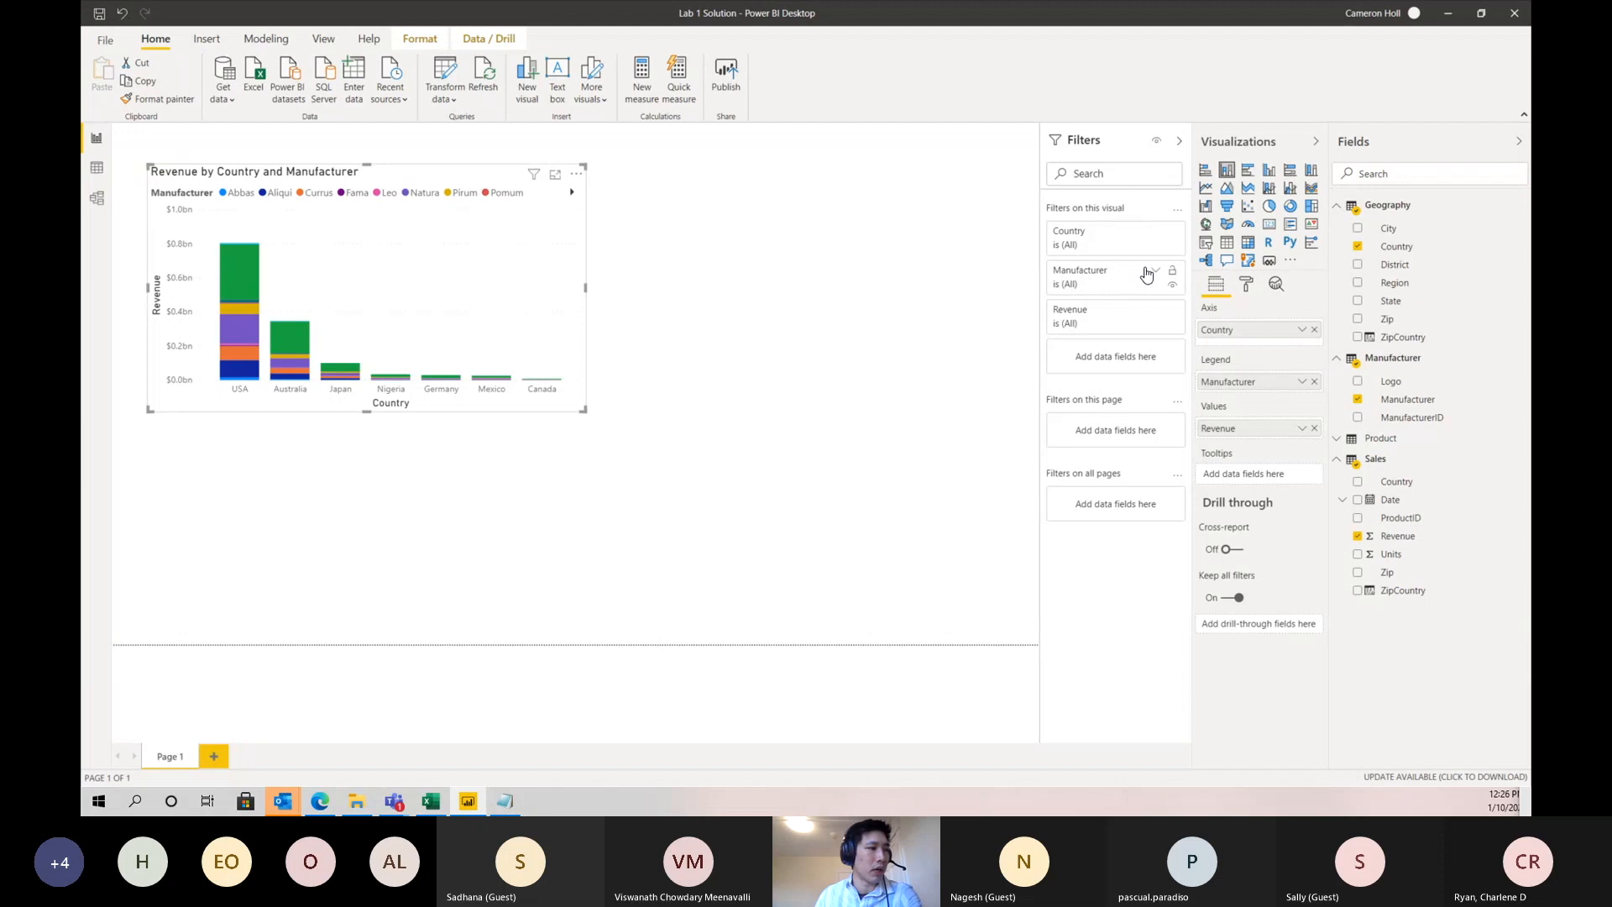
click(1155, 272)
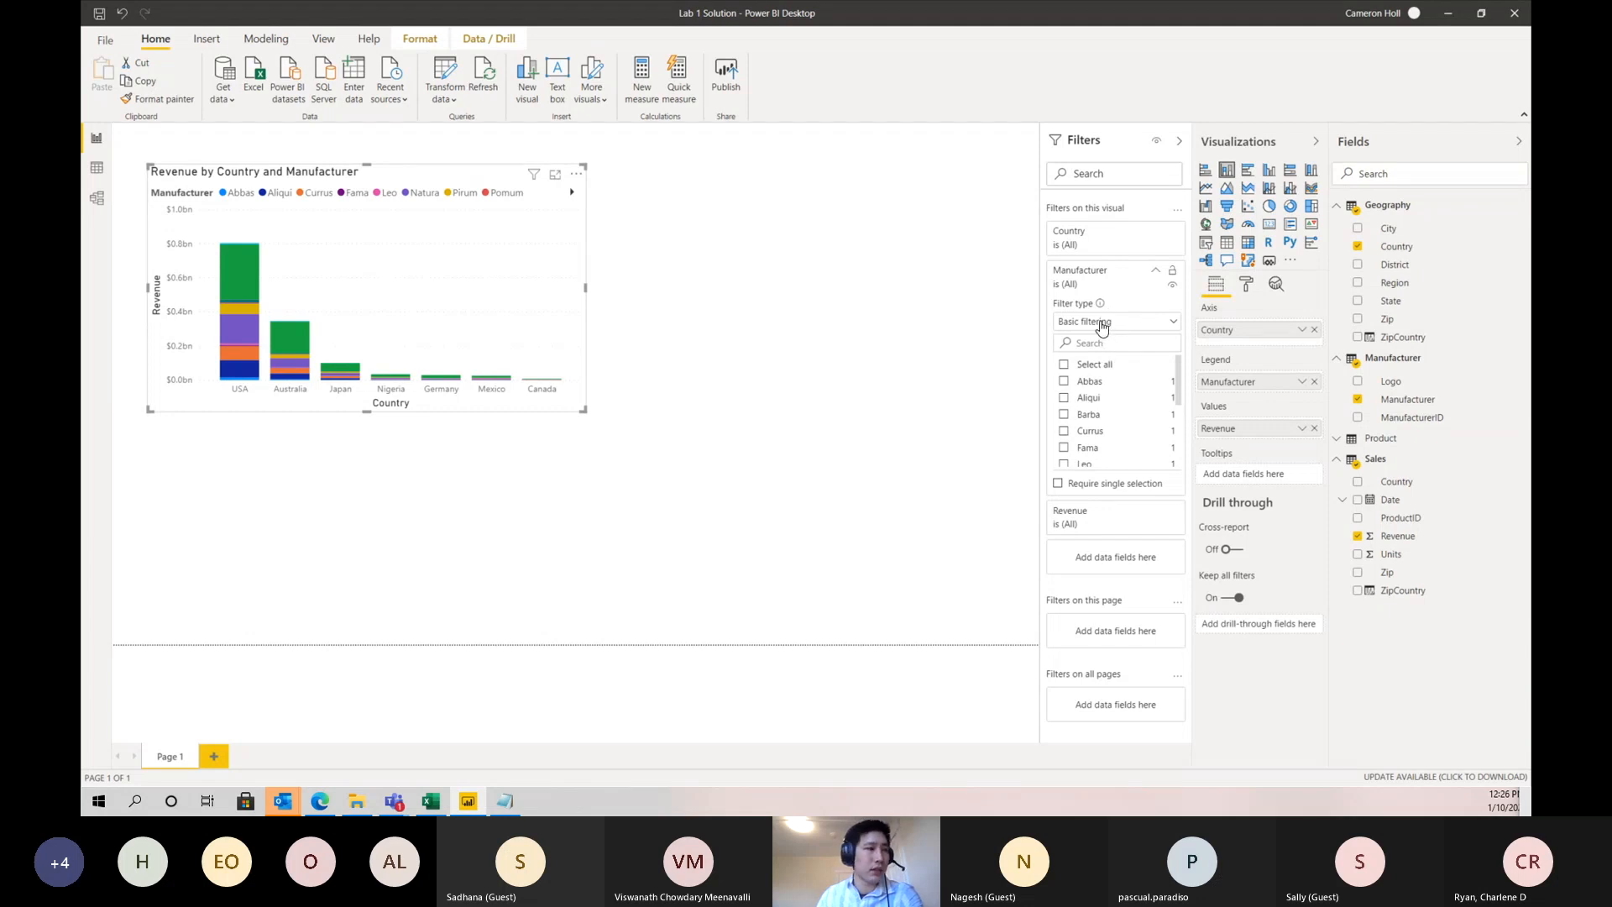
click(1098, 325)
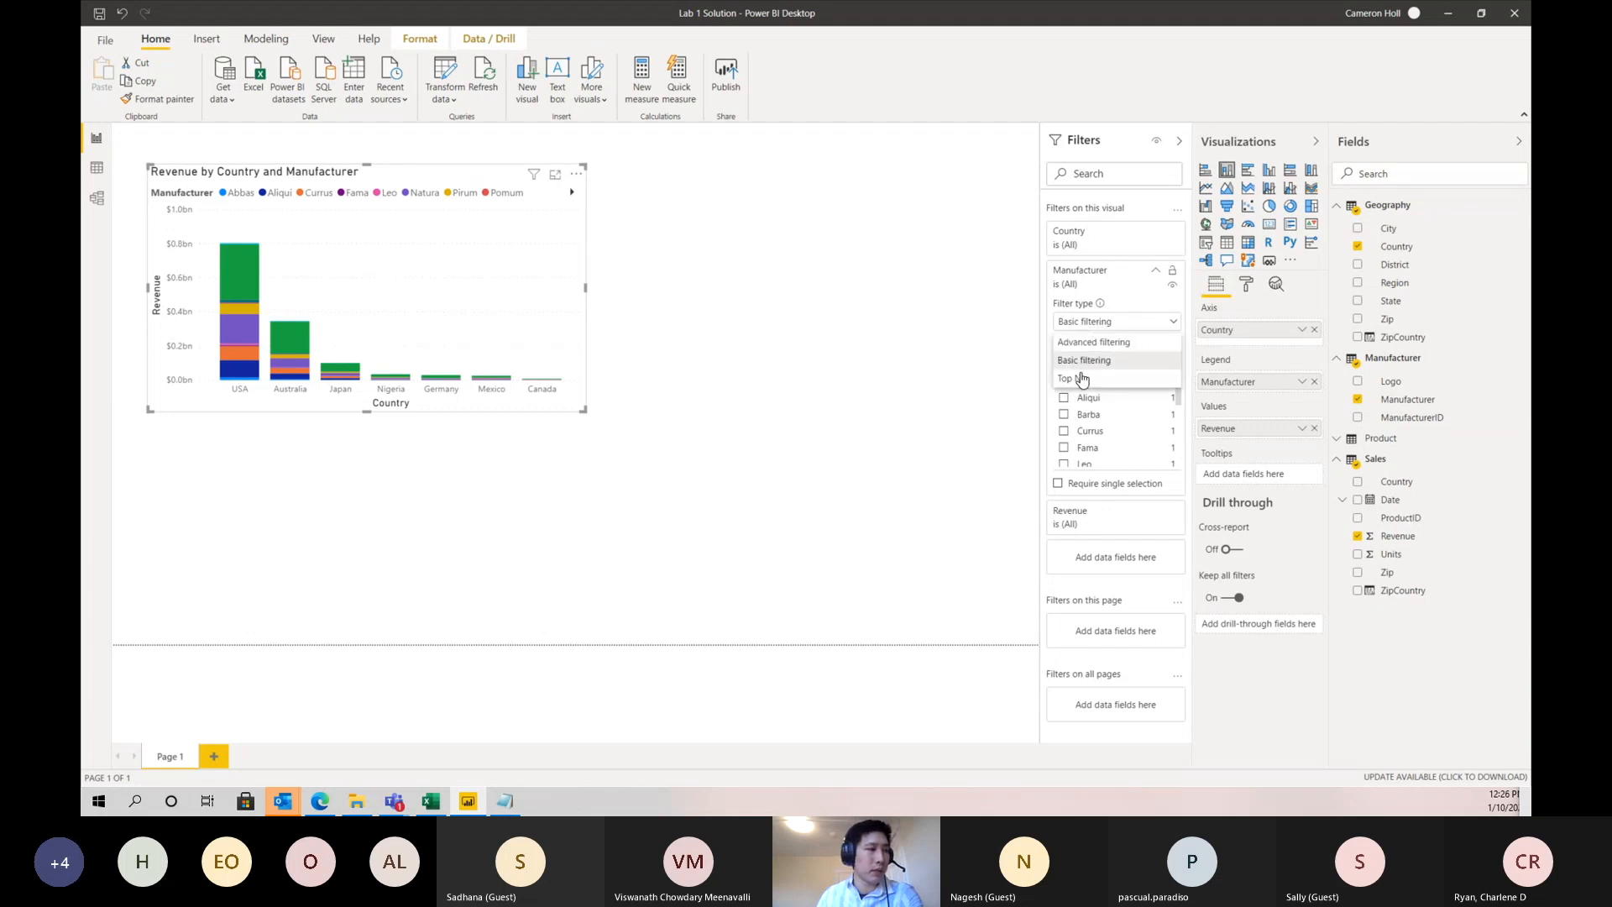
click(1082, 378)
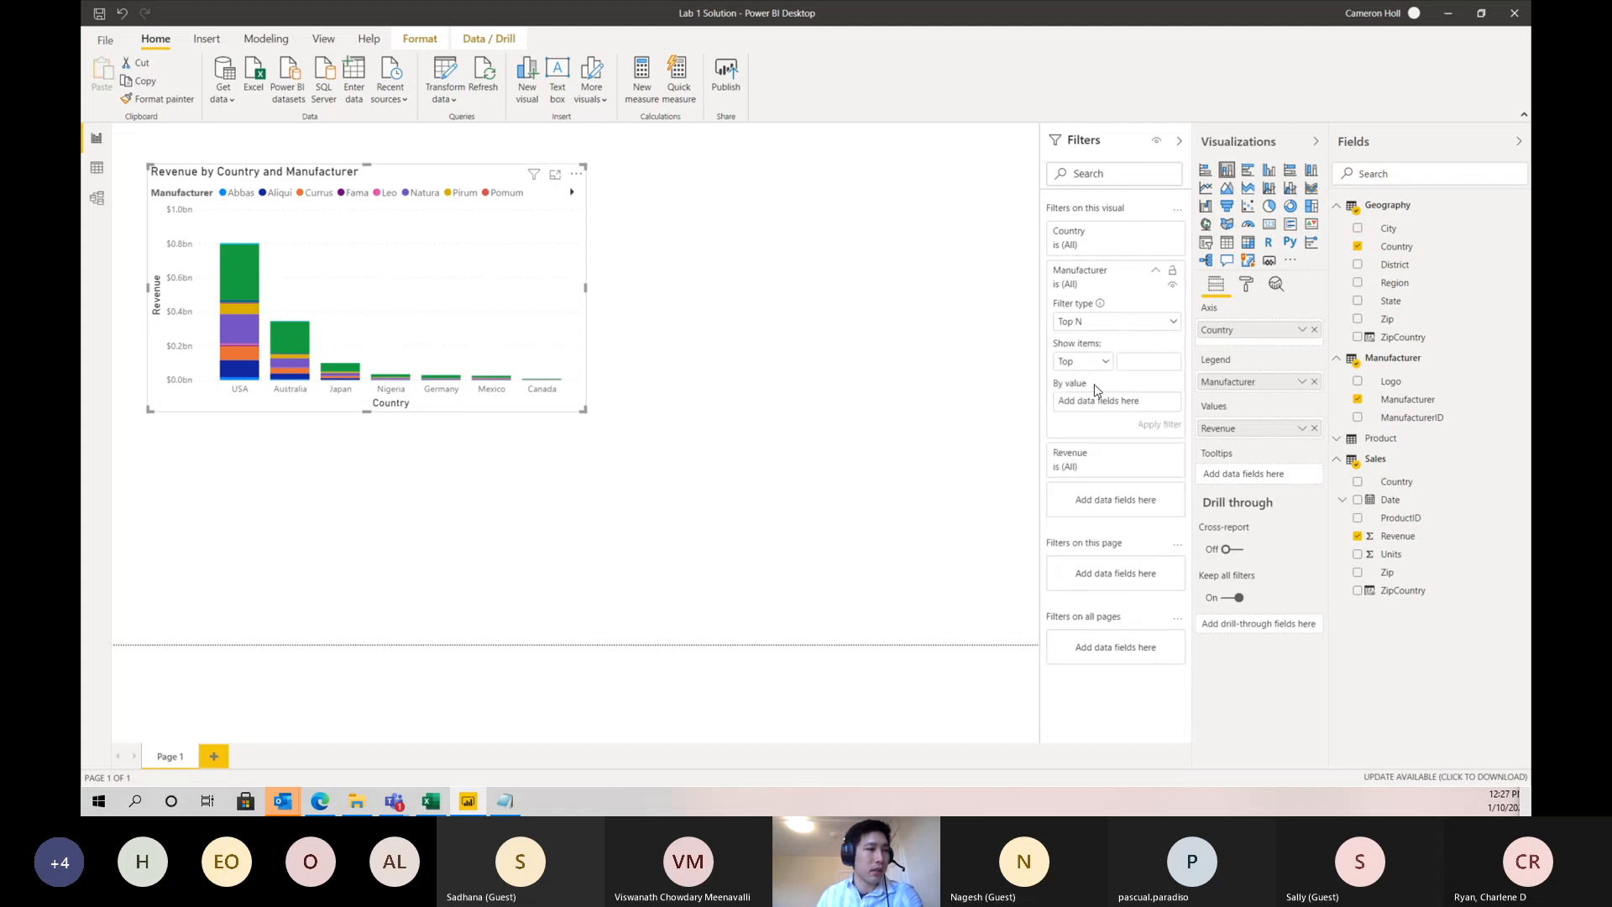
click(1163, 366)
text(5)
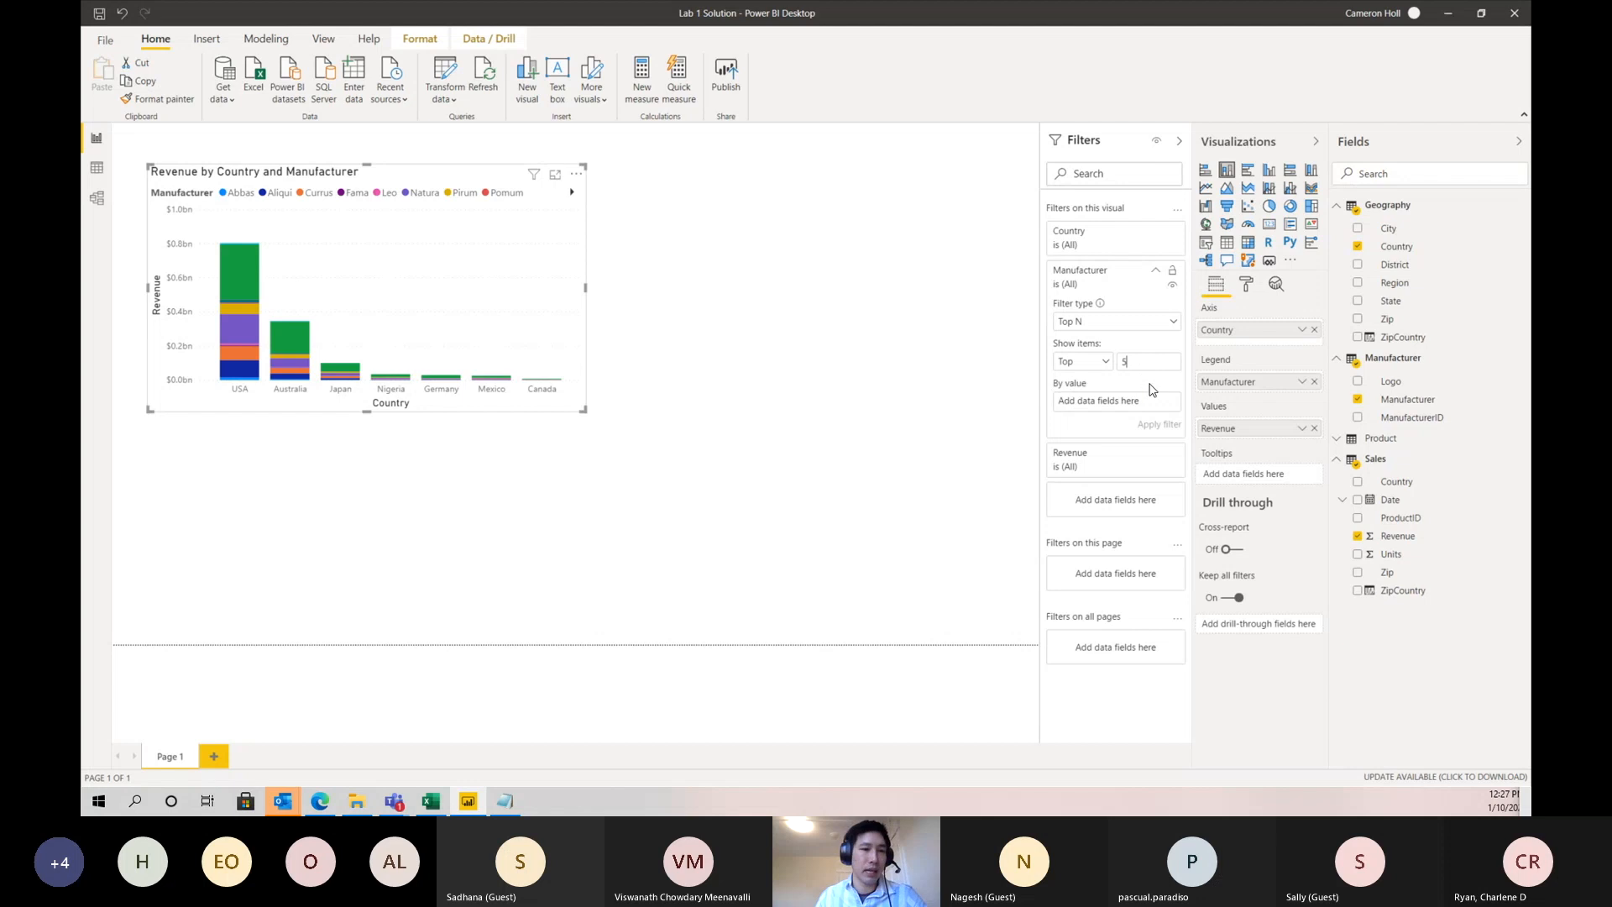
drag(1399, 542, 1126, 407)
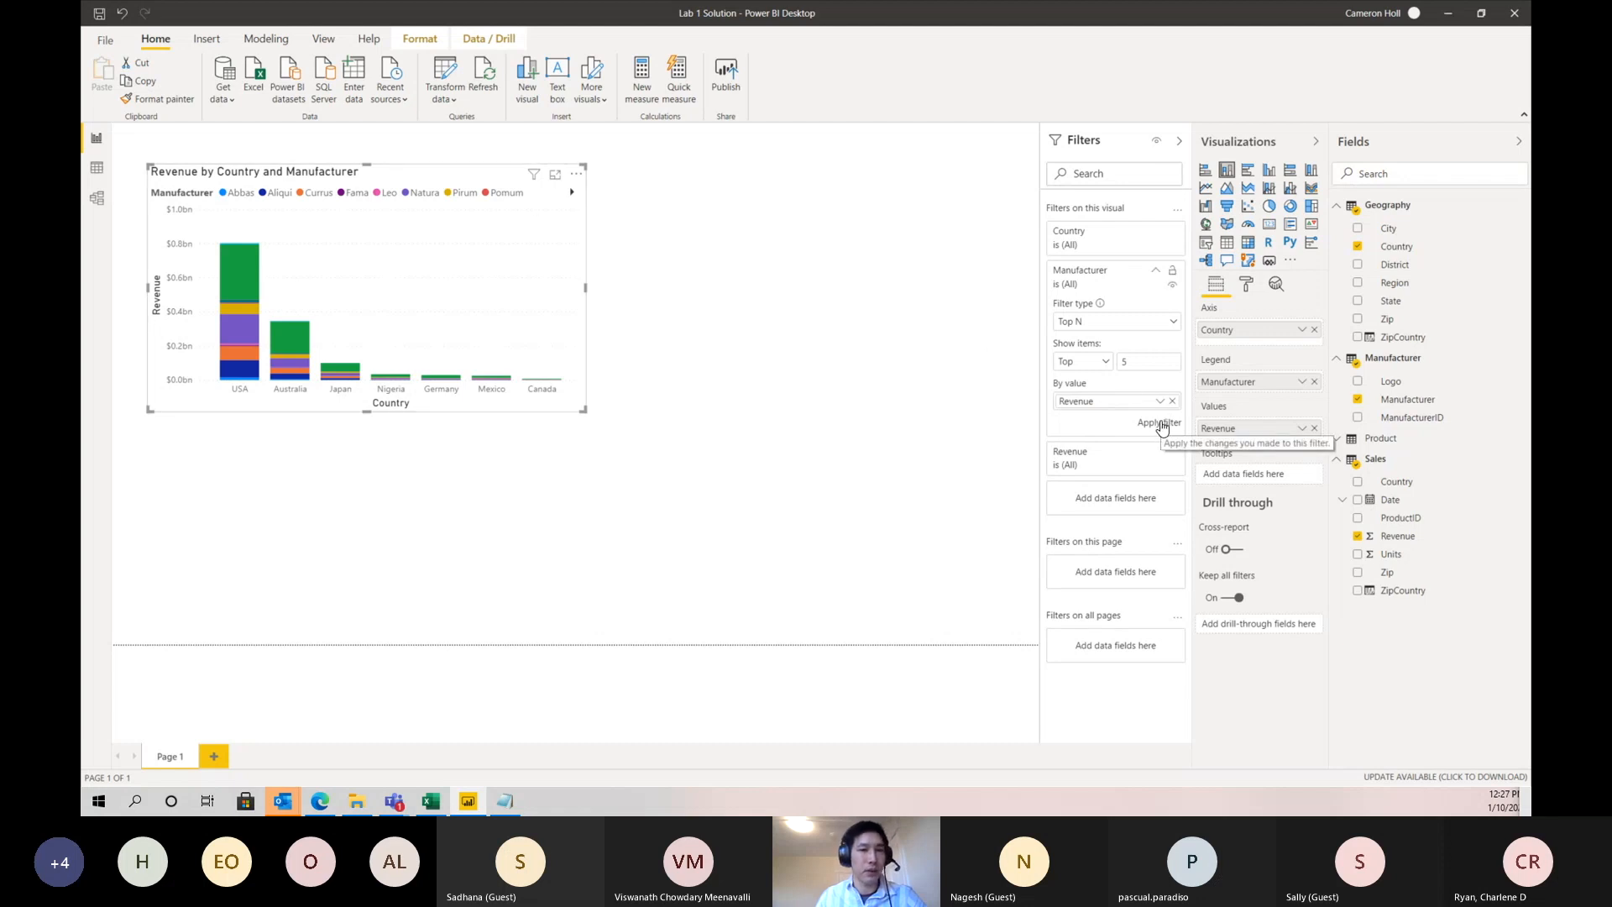
click(1162, 427)
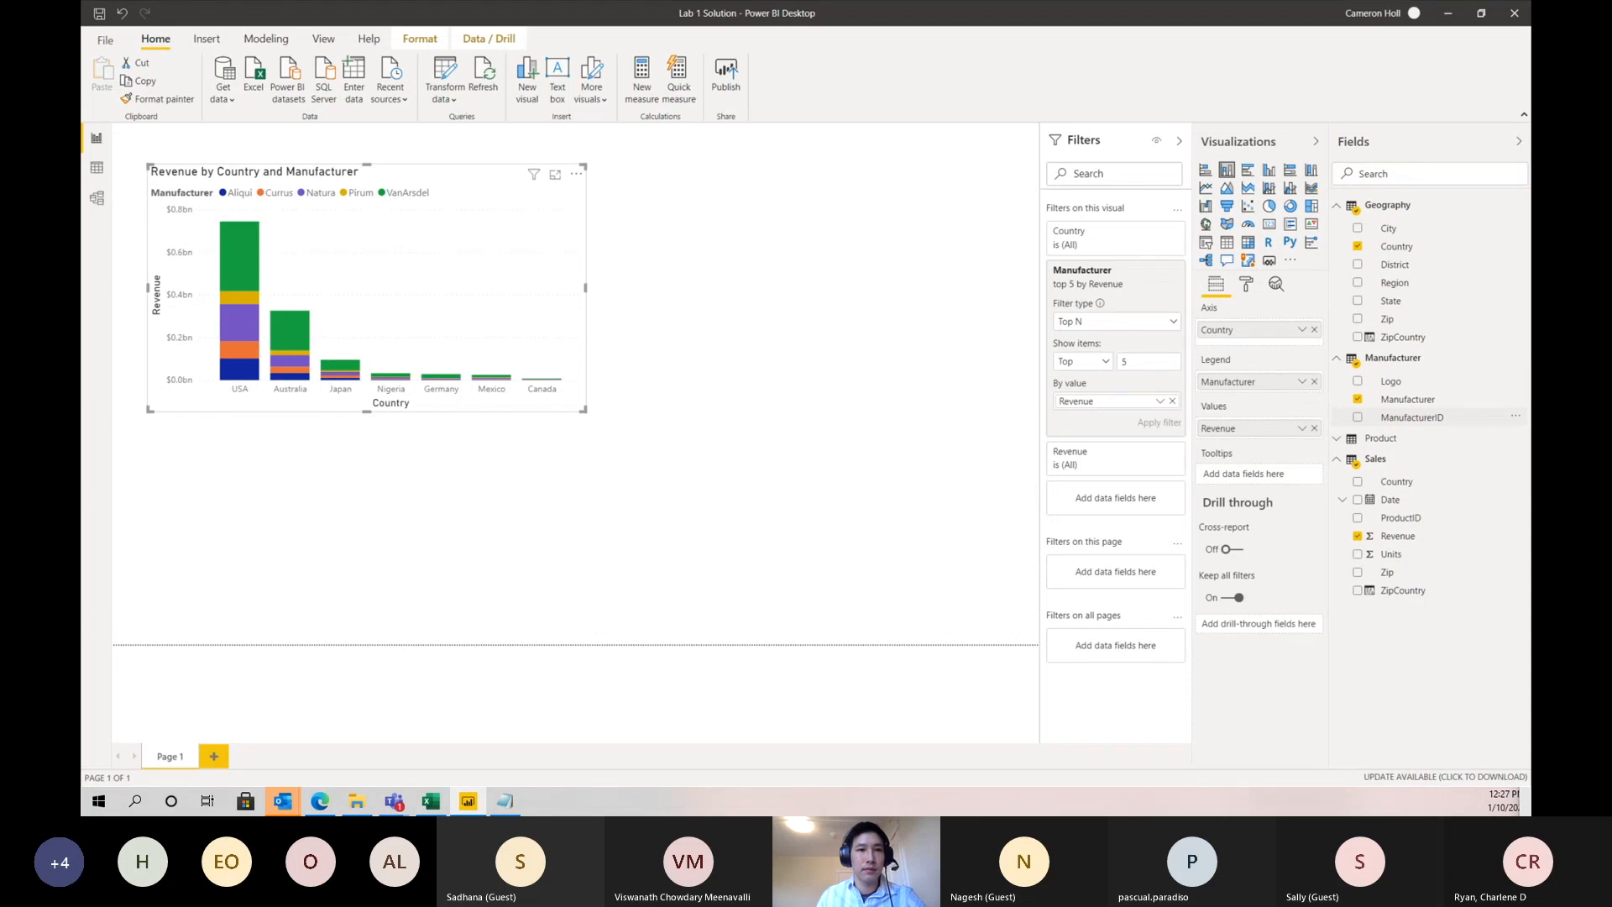
- Preview data labels on the column chart before turning them off, and clear the chart's top 5 Manufacturer filter
click(1247, 287)
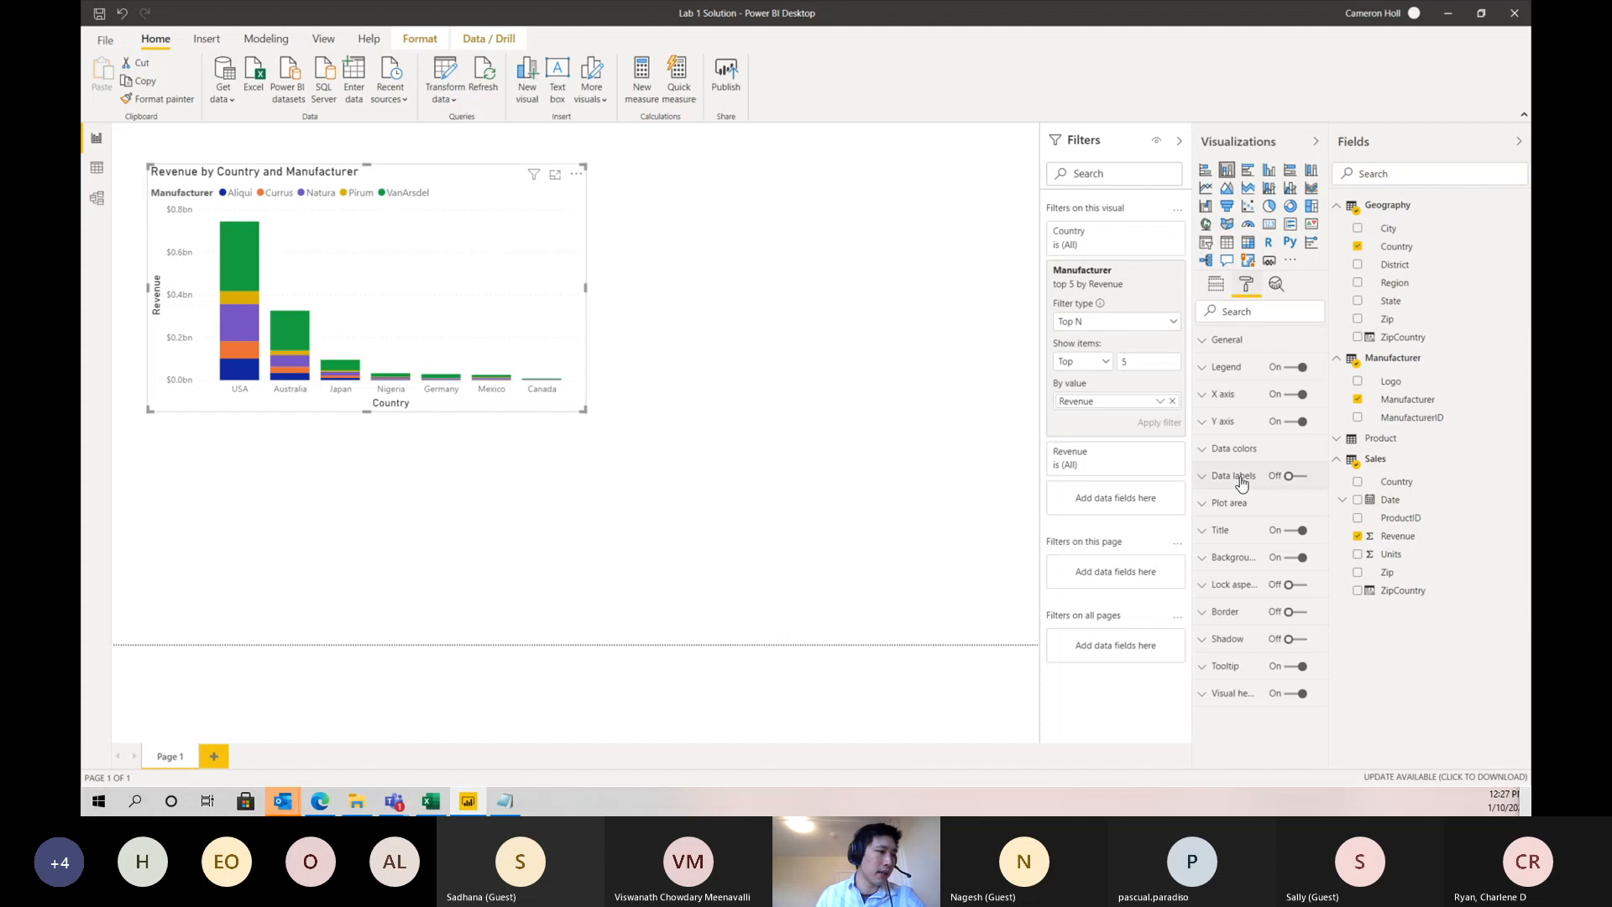
click(1291, 482)
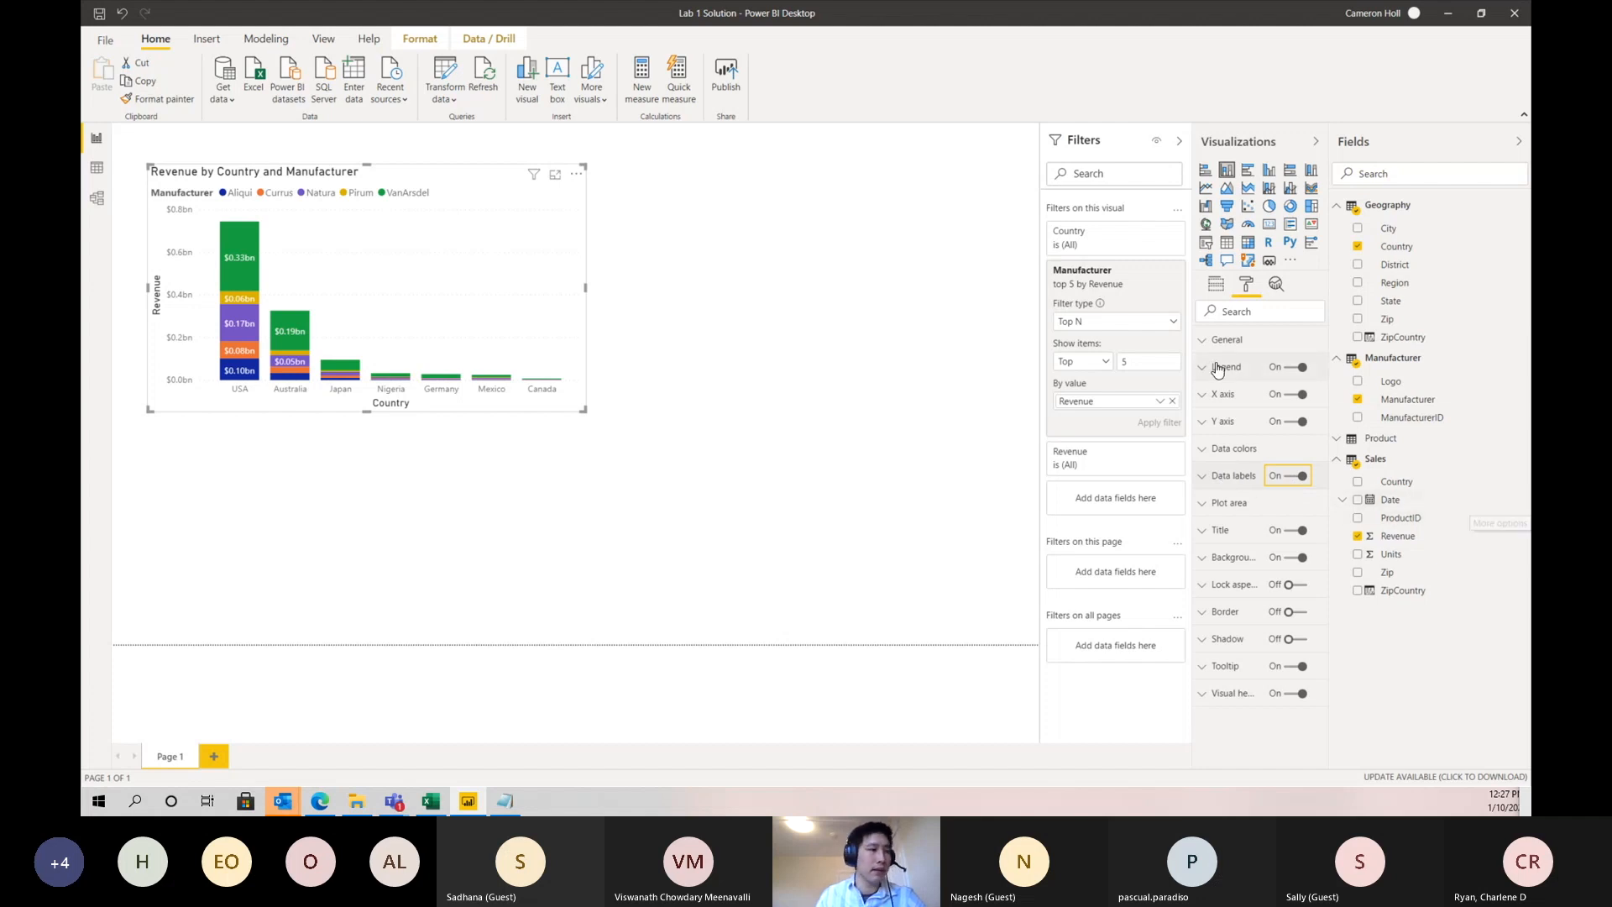
click(1283, 477)
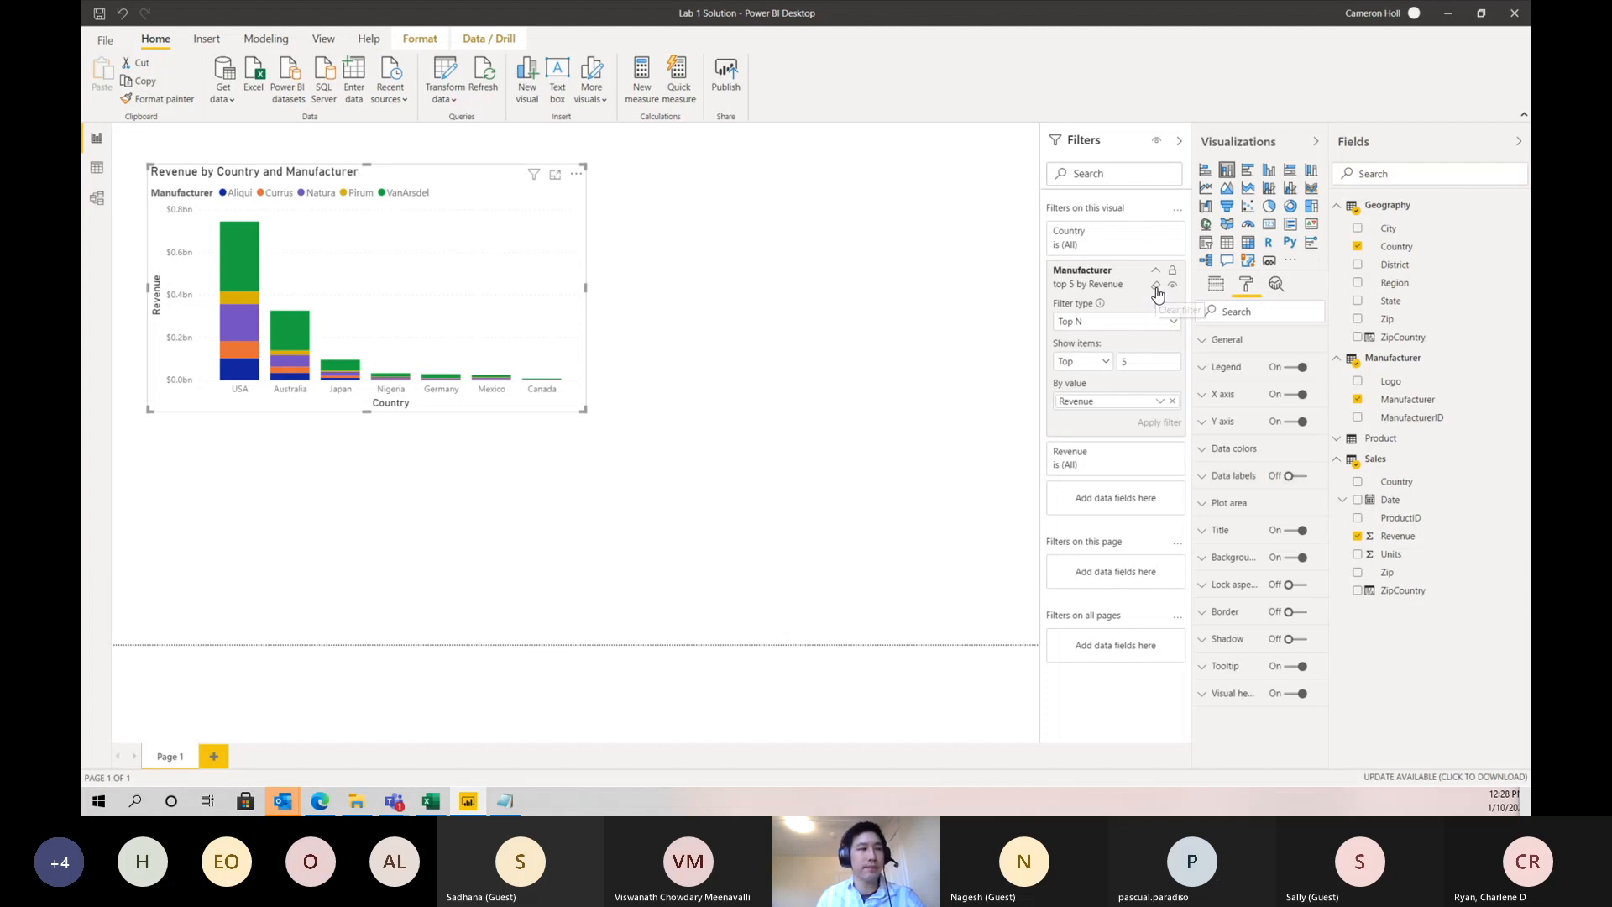
click(1157, 289)
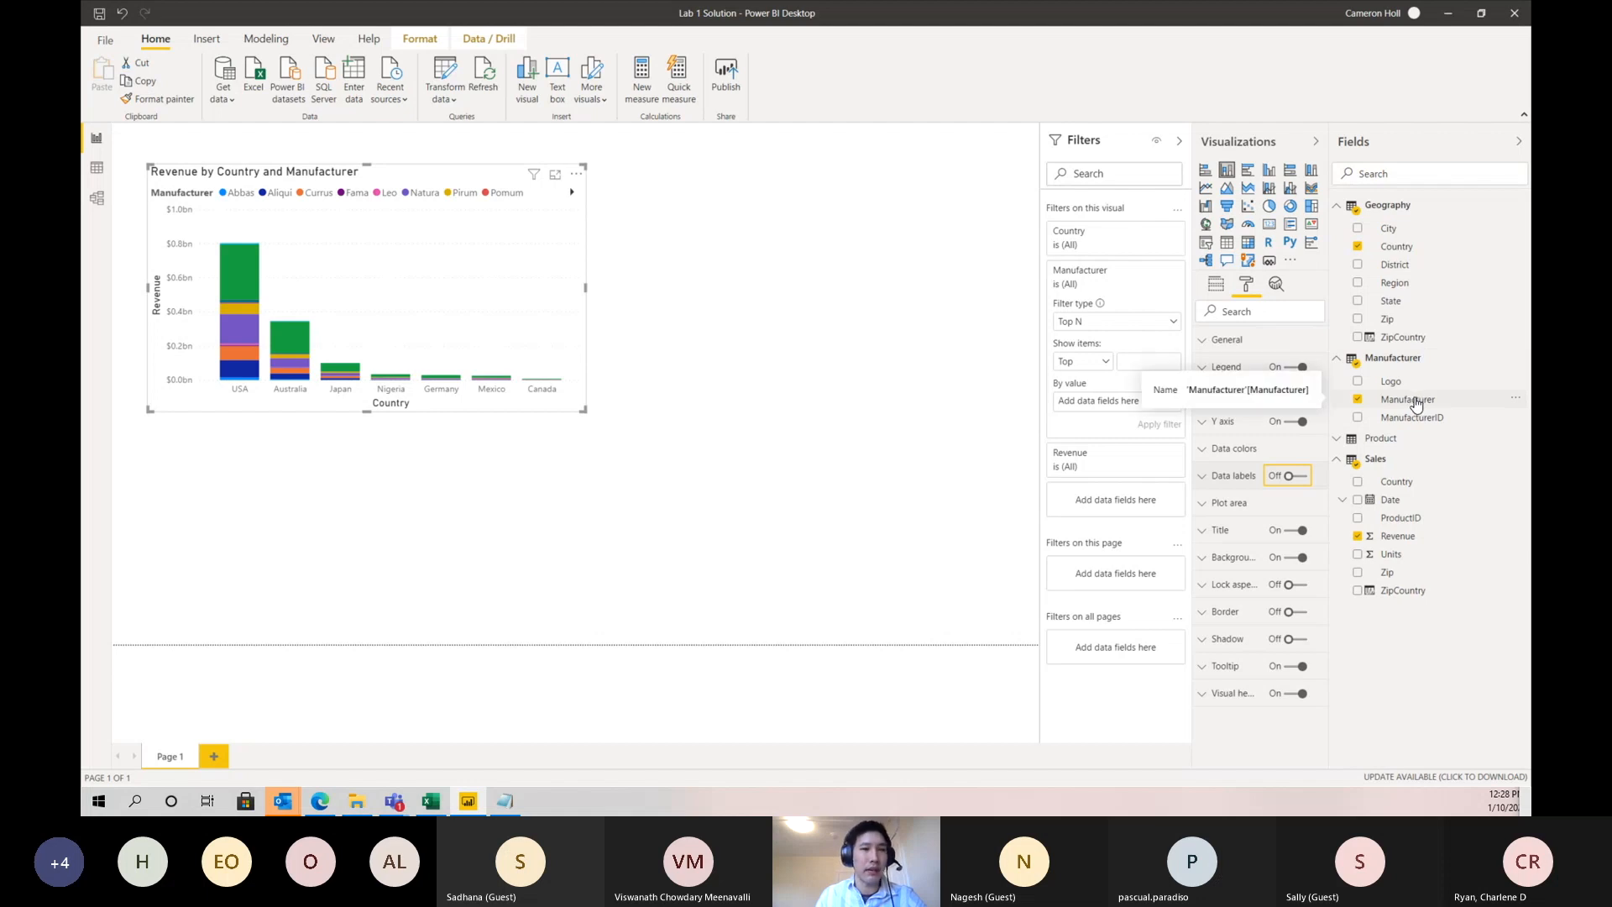
- Create a new group on the Manufacturer field containing Aliqui, Currus, Natura and Pirum, named Top Competitors
right_click(1415, 404)
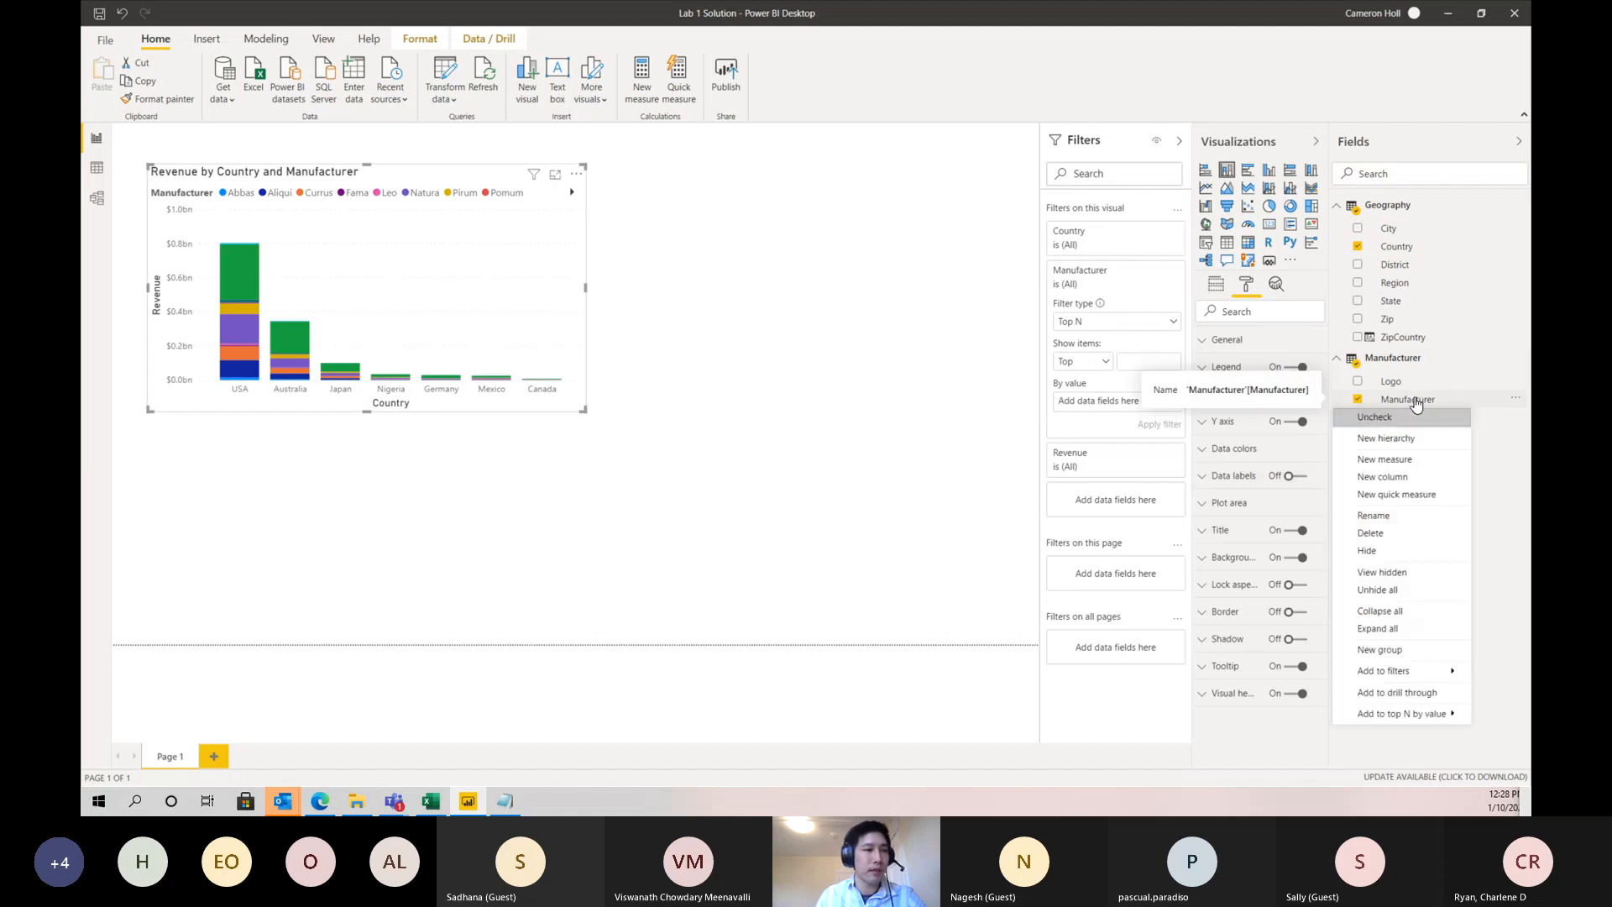
click(1394, 653)
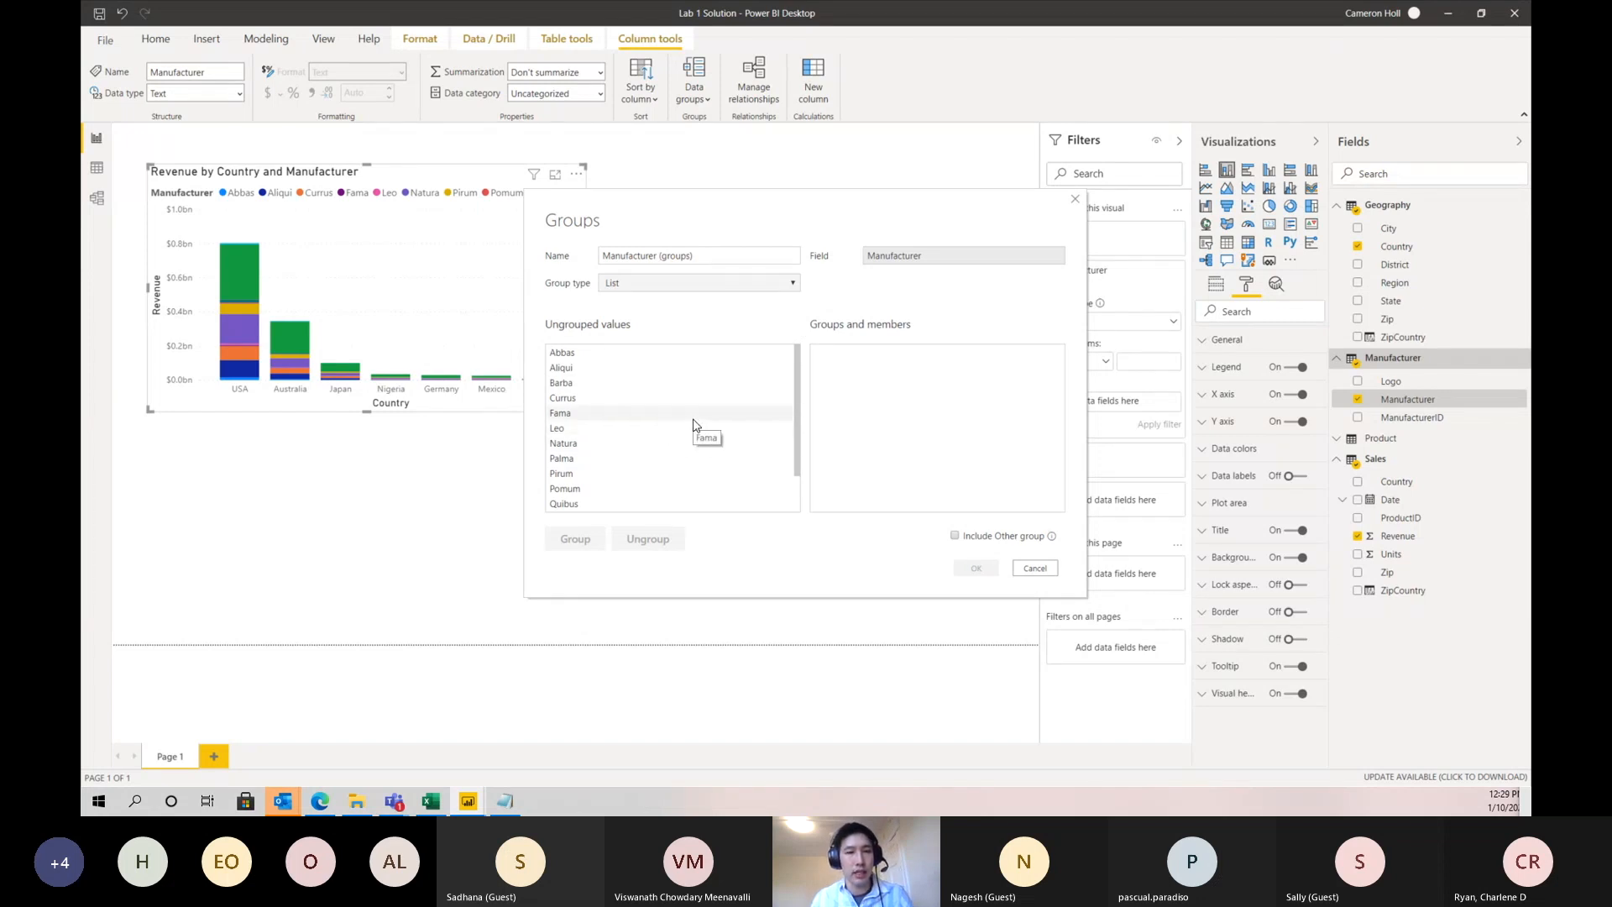
click(587, 368)
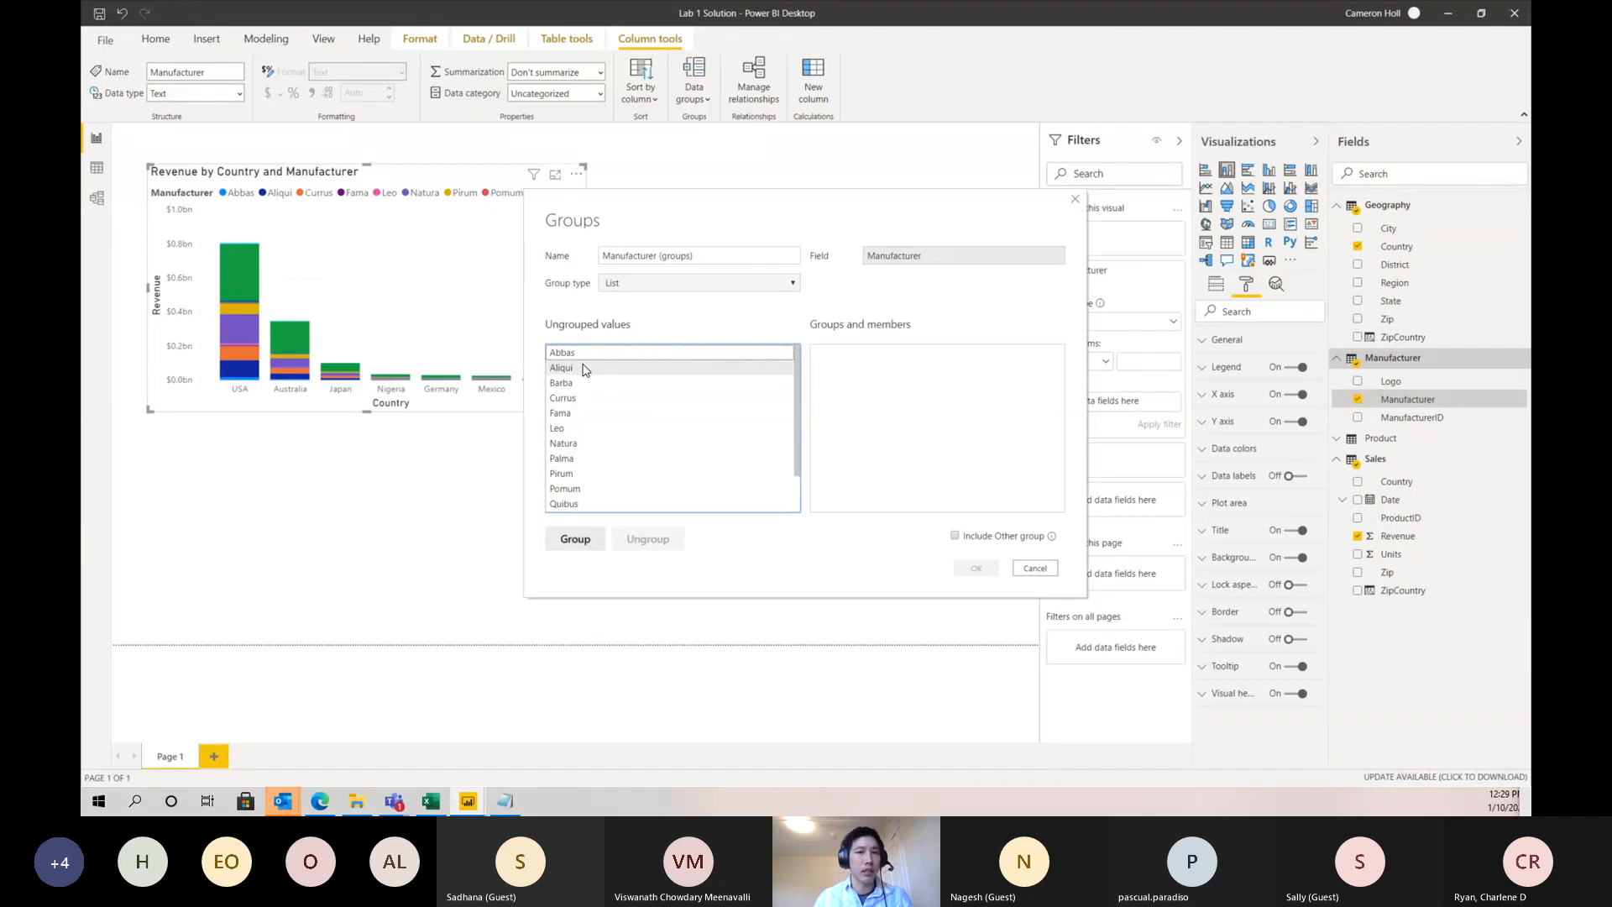
ctrl+click(570, 400)
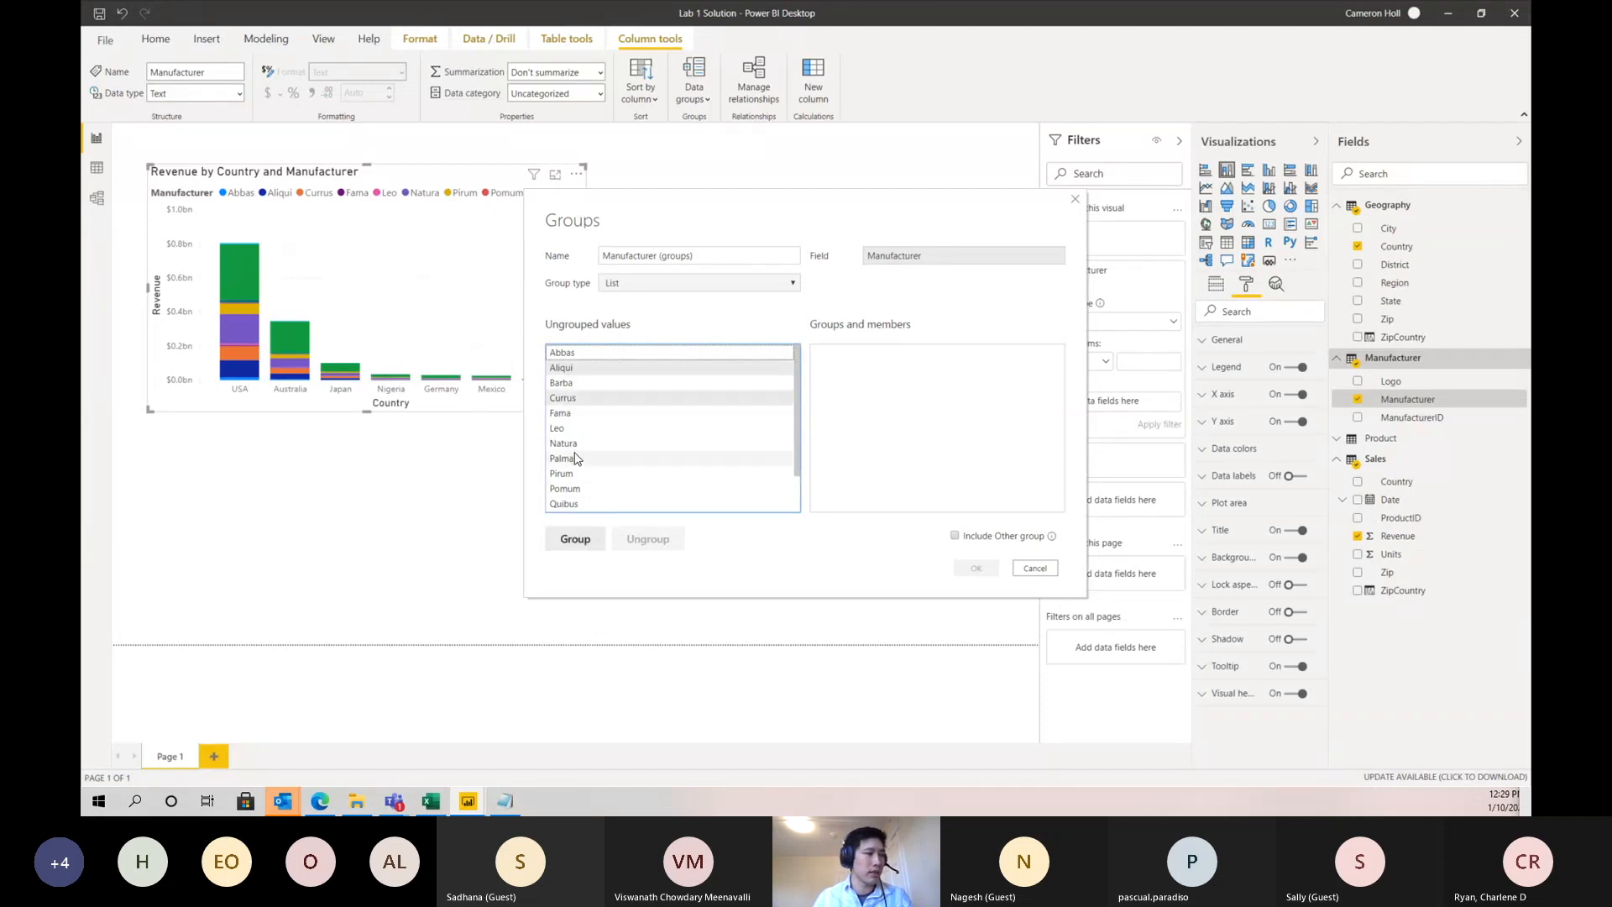
ctrl+click(571, 444)
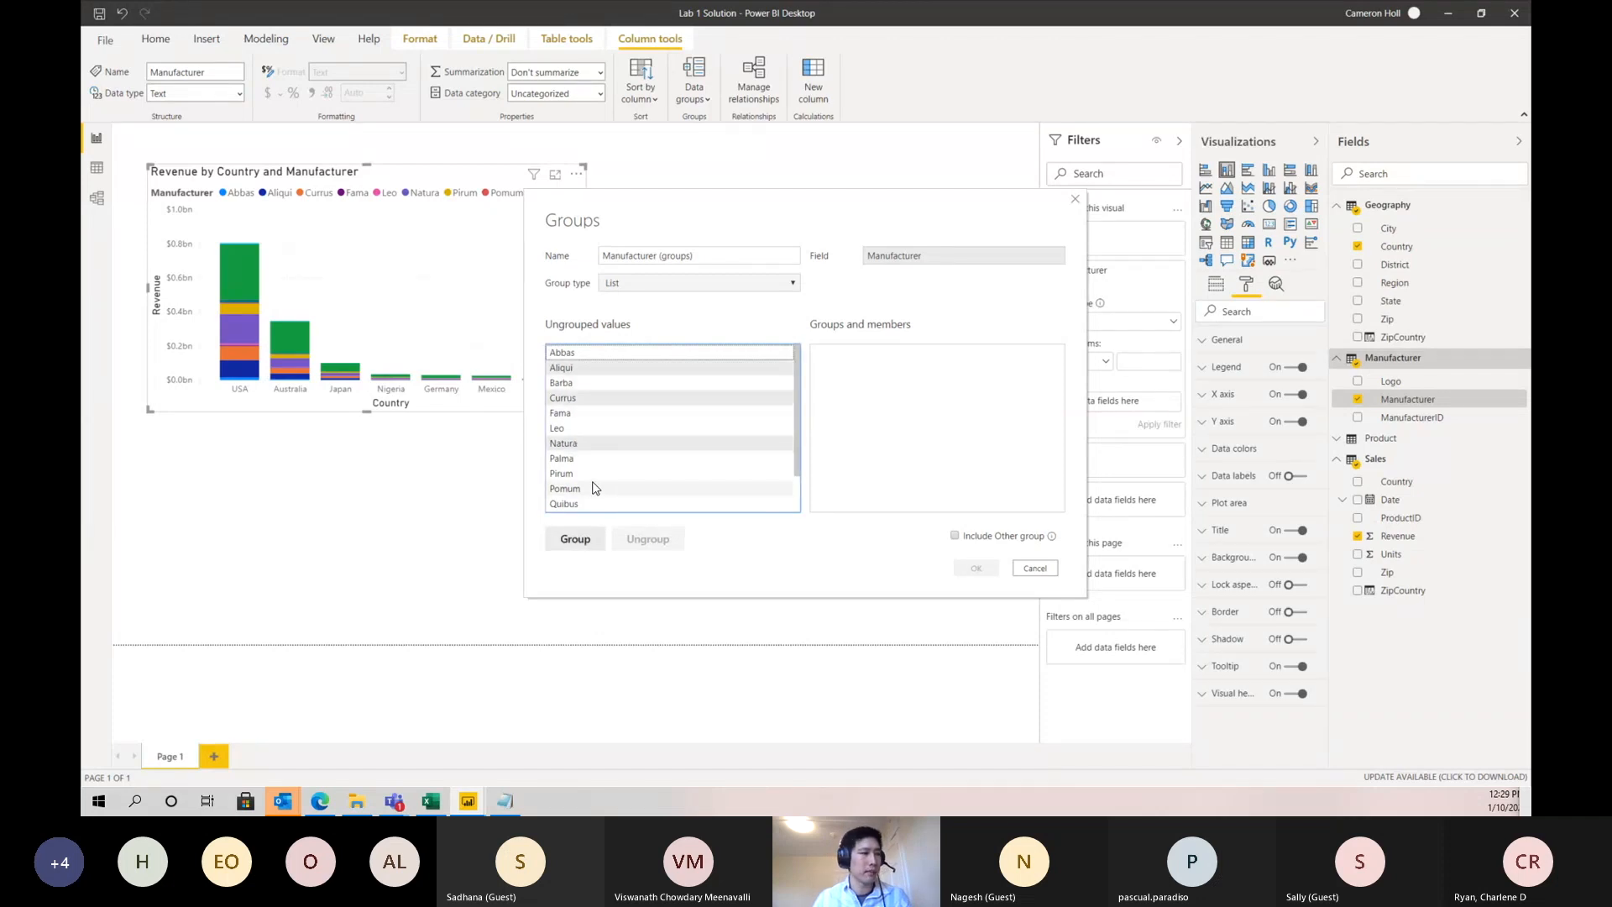
ctrl+click(587, 473)
click(578, 540)
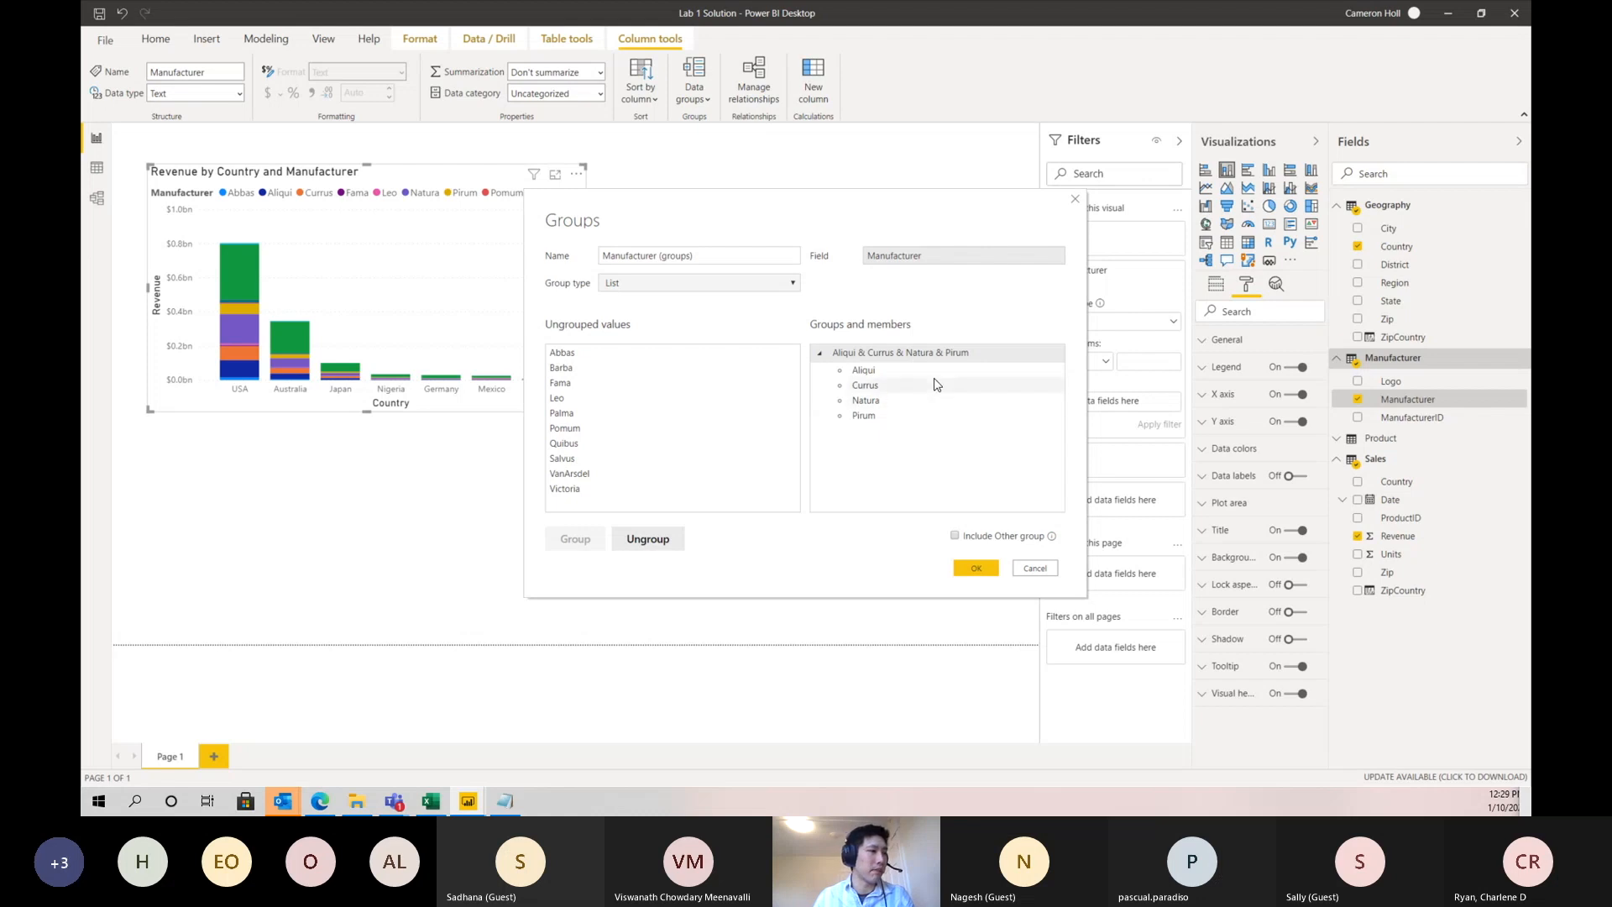
double_click(929, 351)
text(Tod)
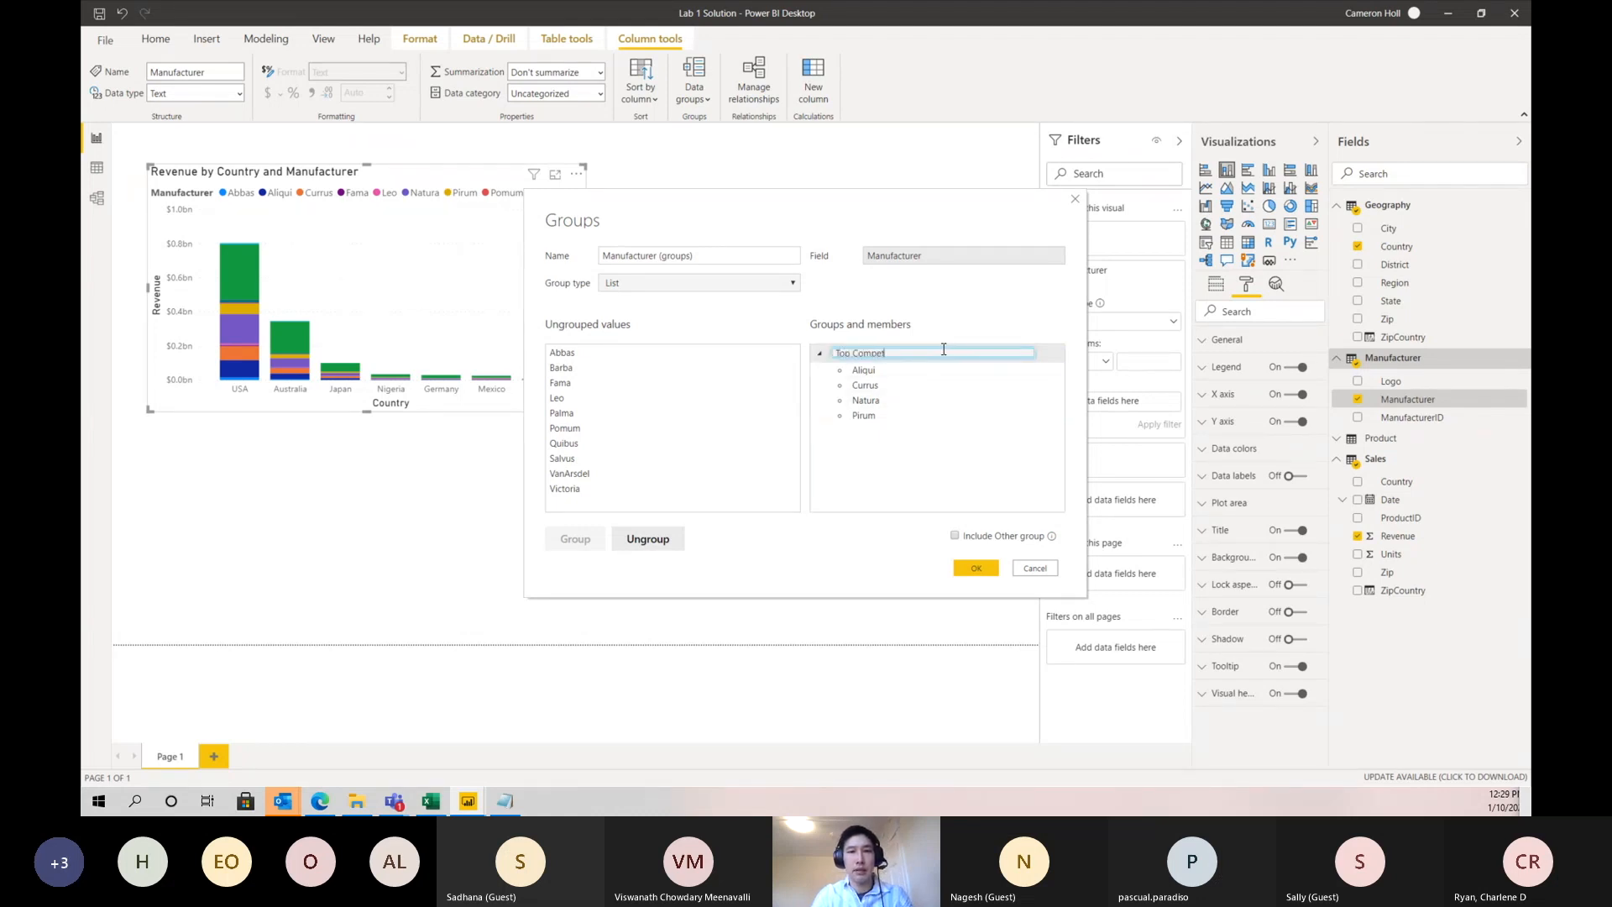
key(Return)
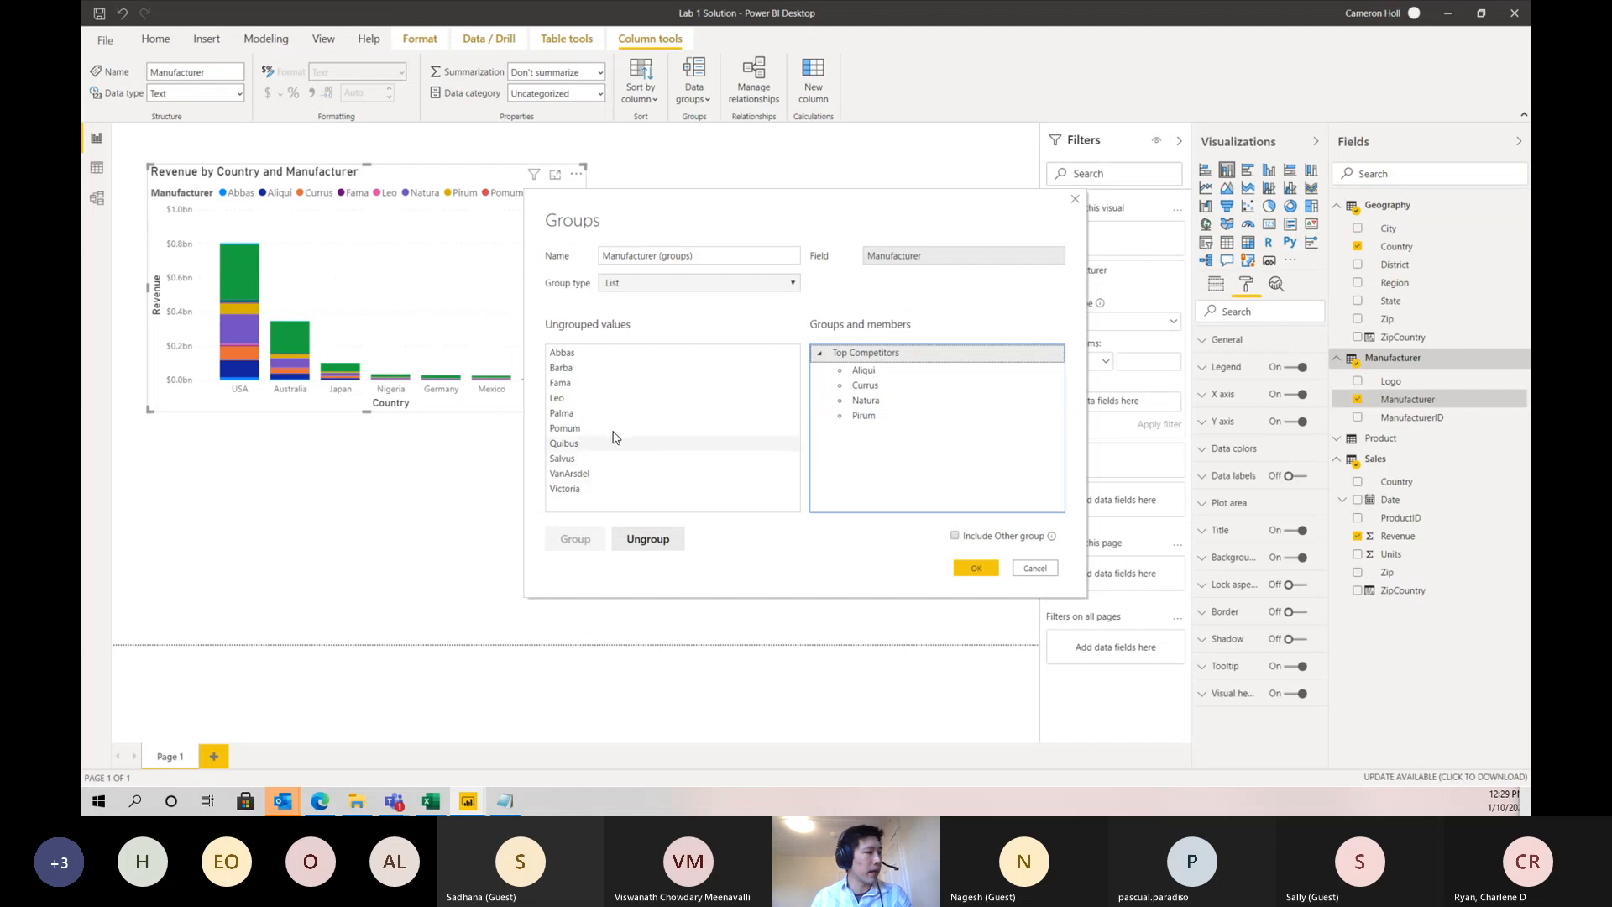
- Put VanArsdel in its own group, include an Other group for the ungrouped manufacturers, and save the grouping
click(592, 475)
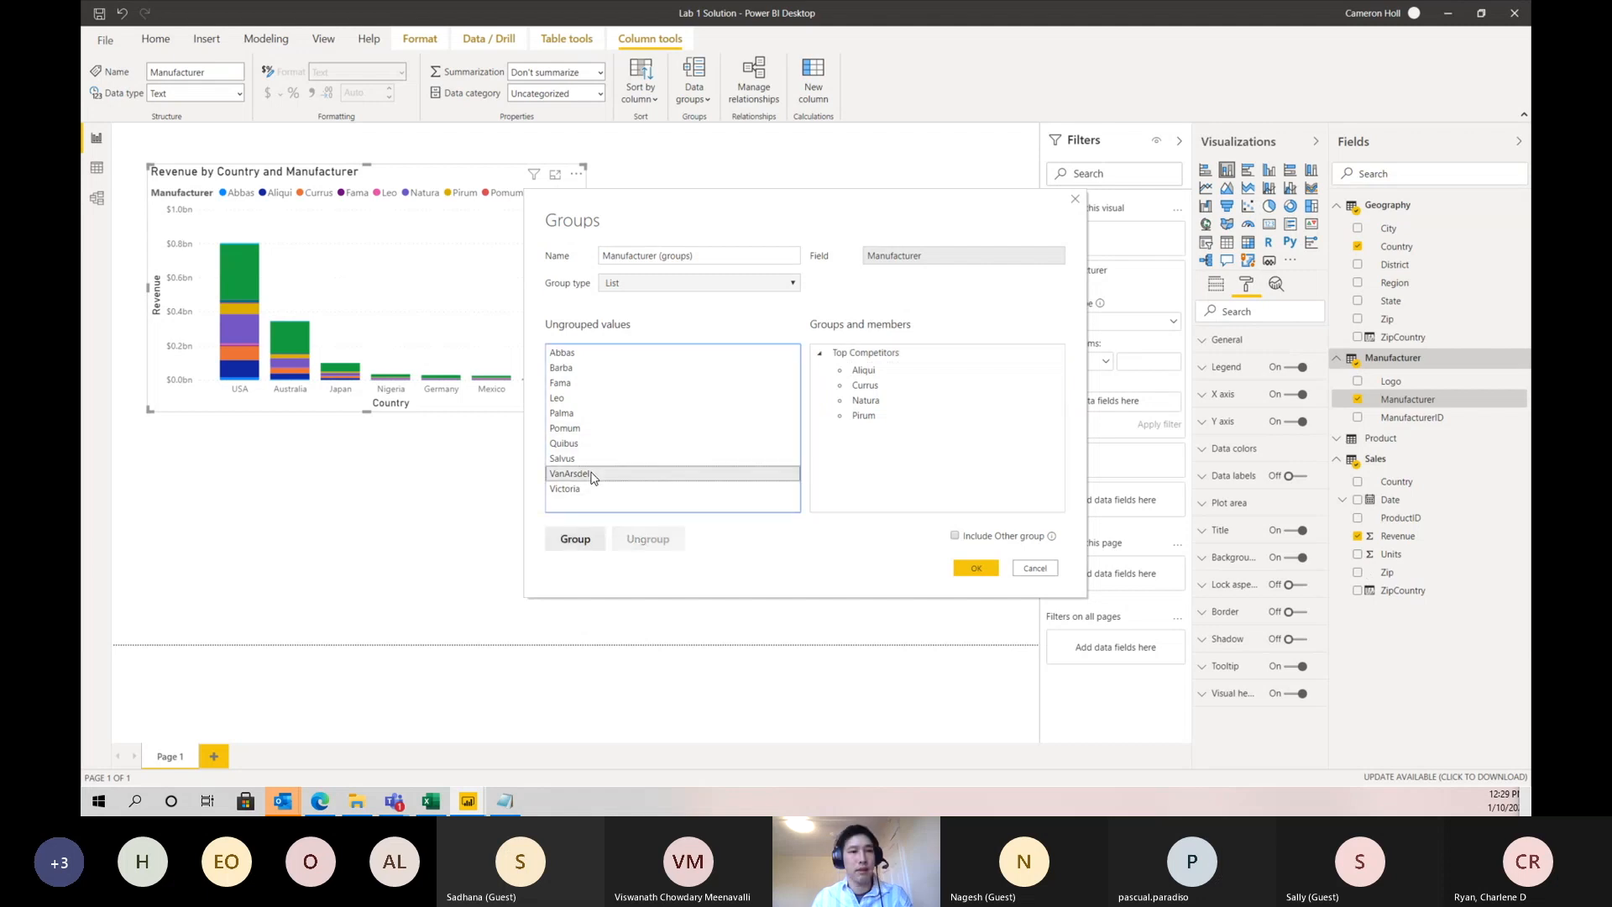
click(598, 542)
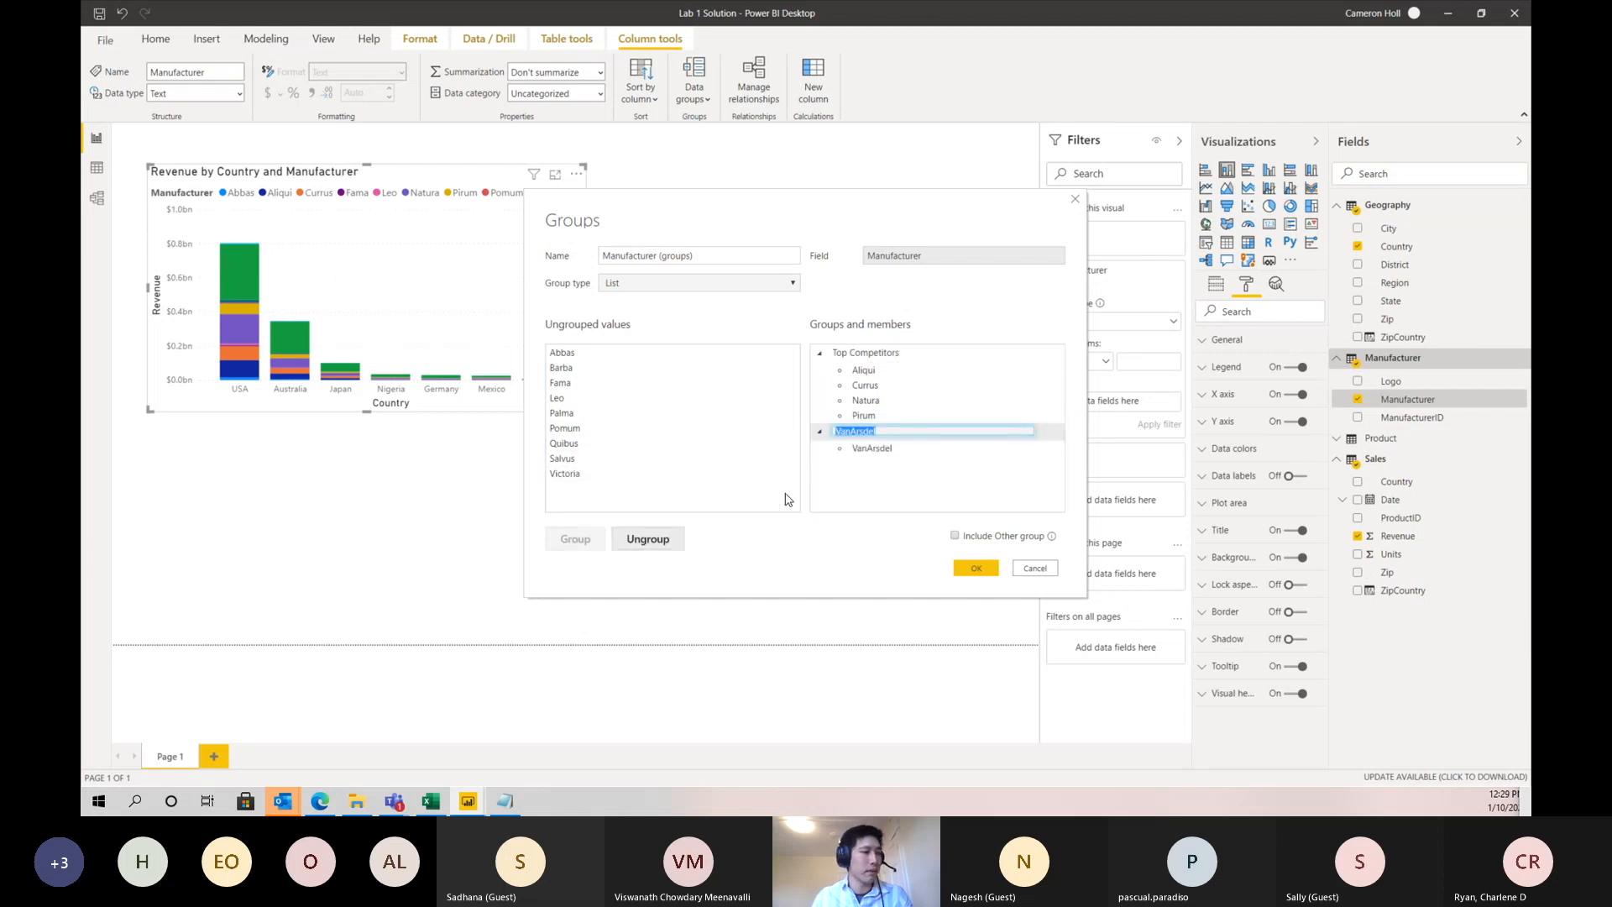
click(889, 485)
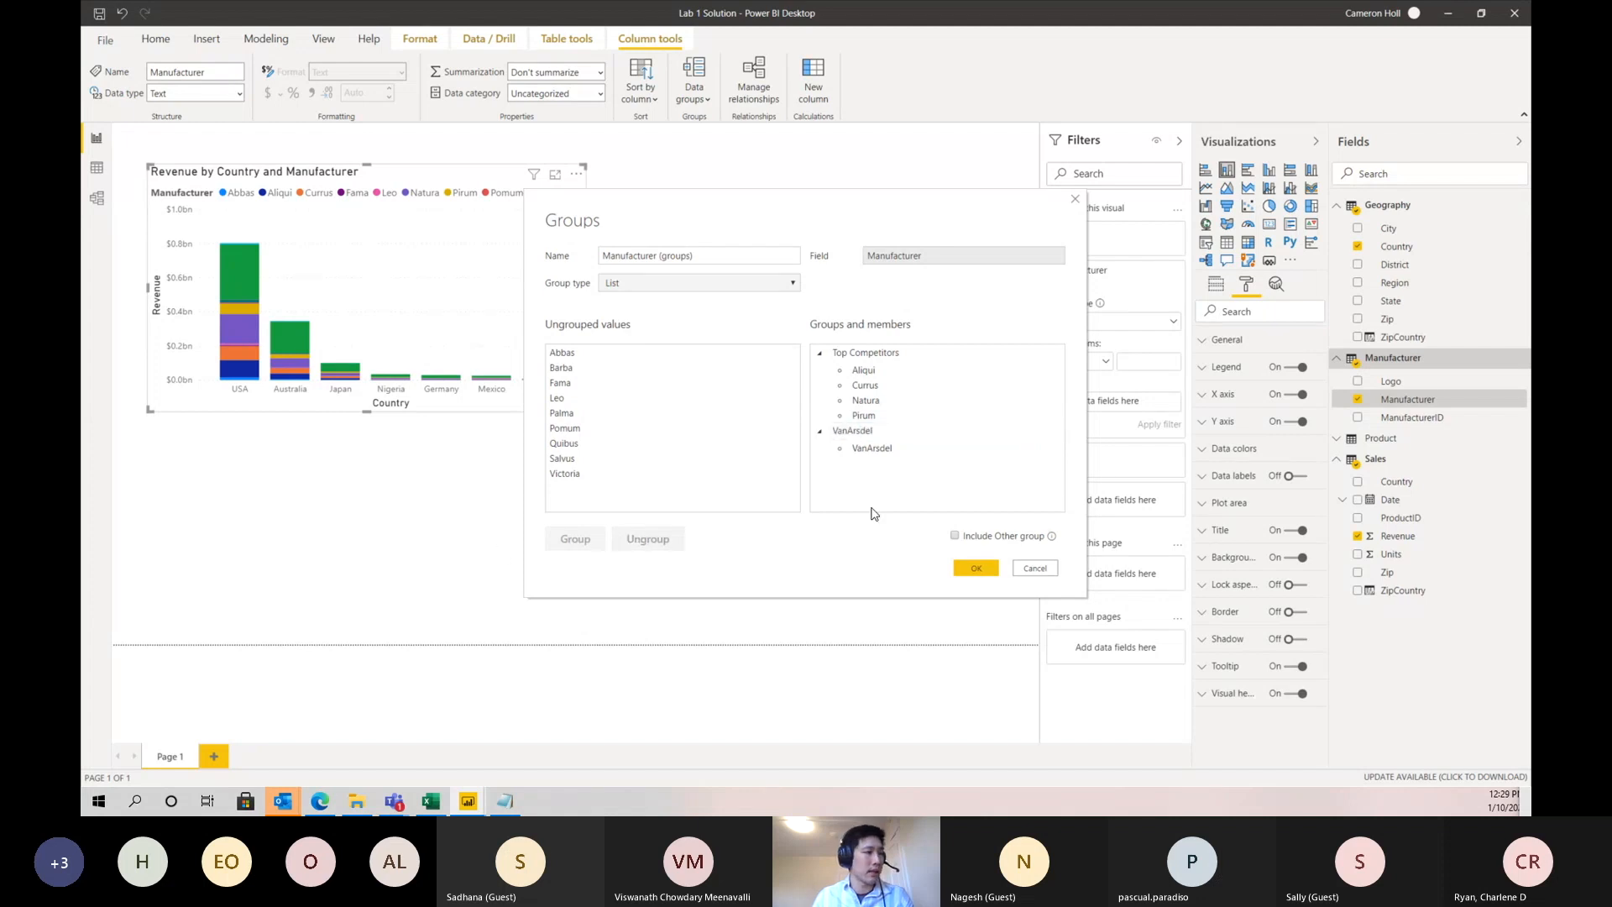
click(954, 535)
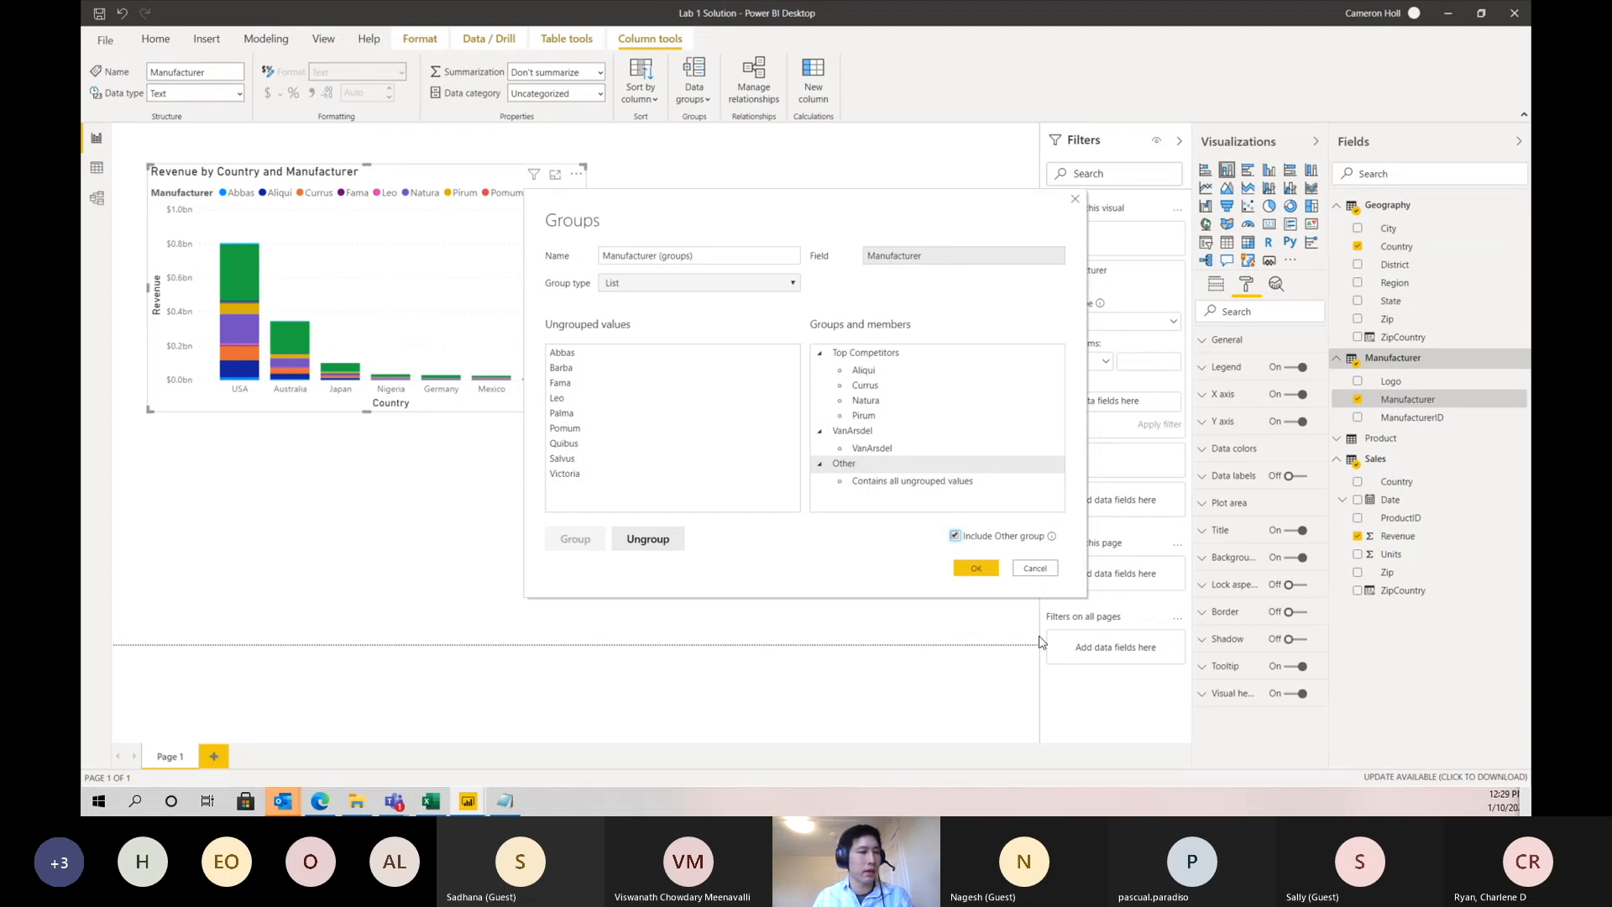
click(974, 569)
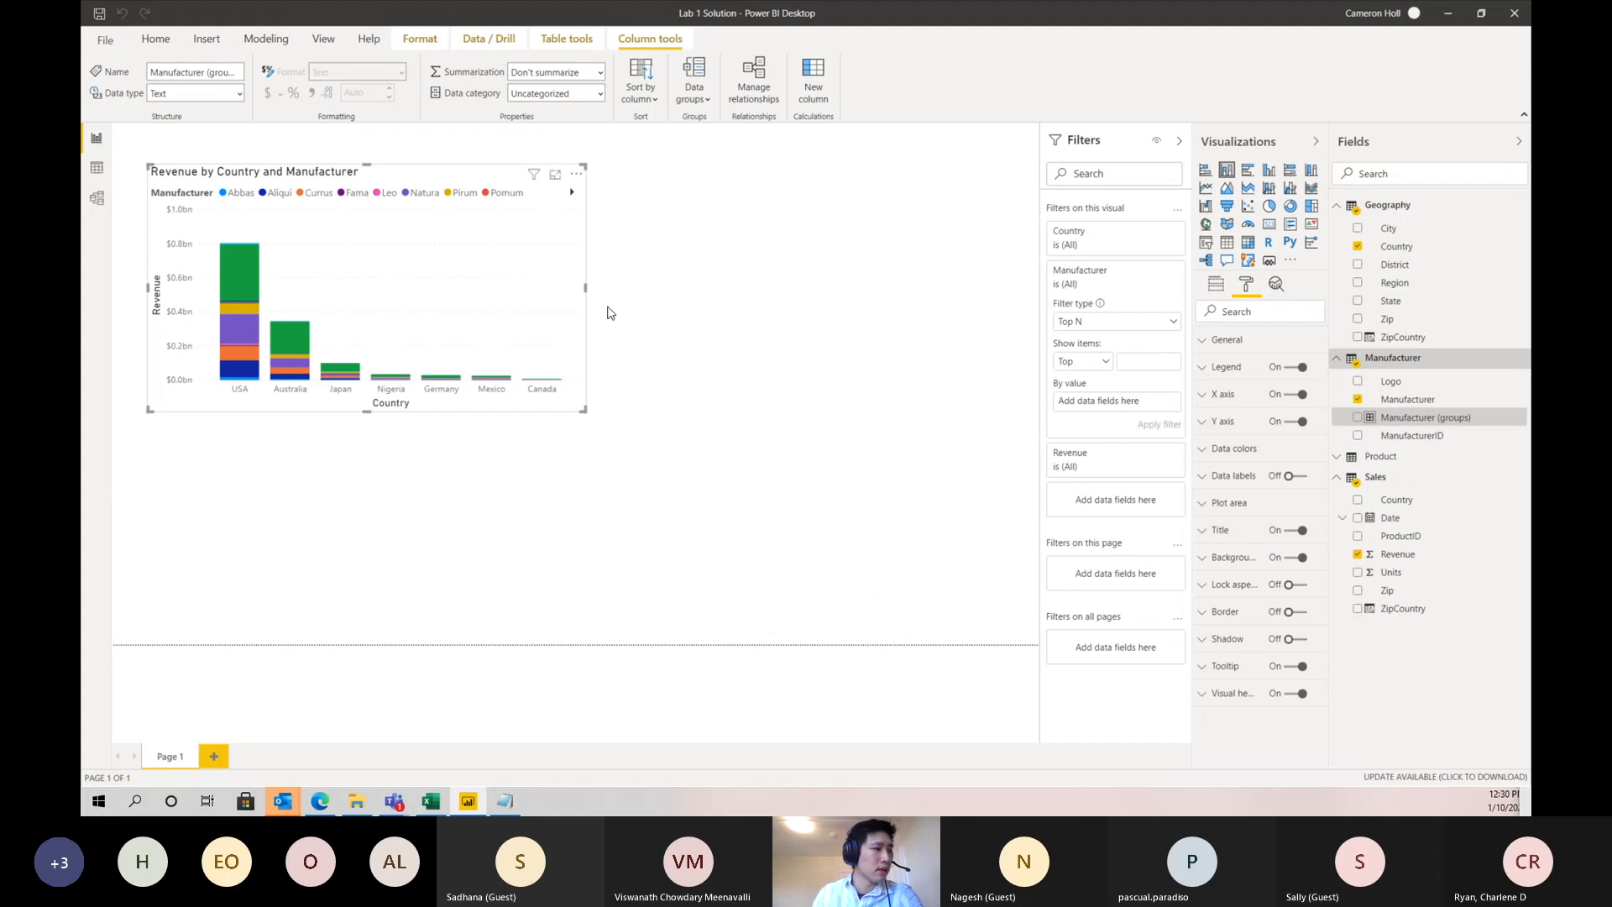
- Replace the chart's Manufacturer legend with the Manufacturer (groups) field
click(1218, 289)
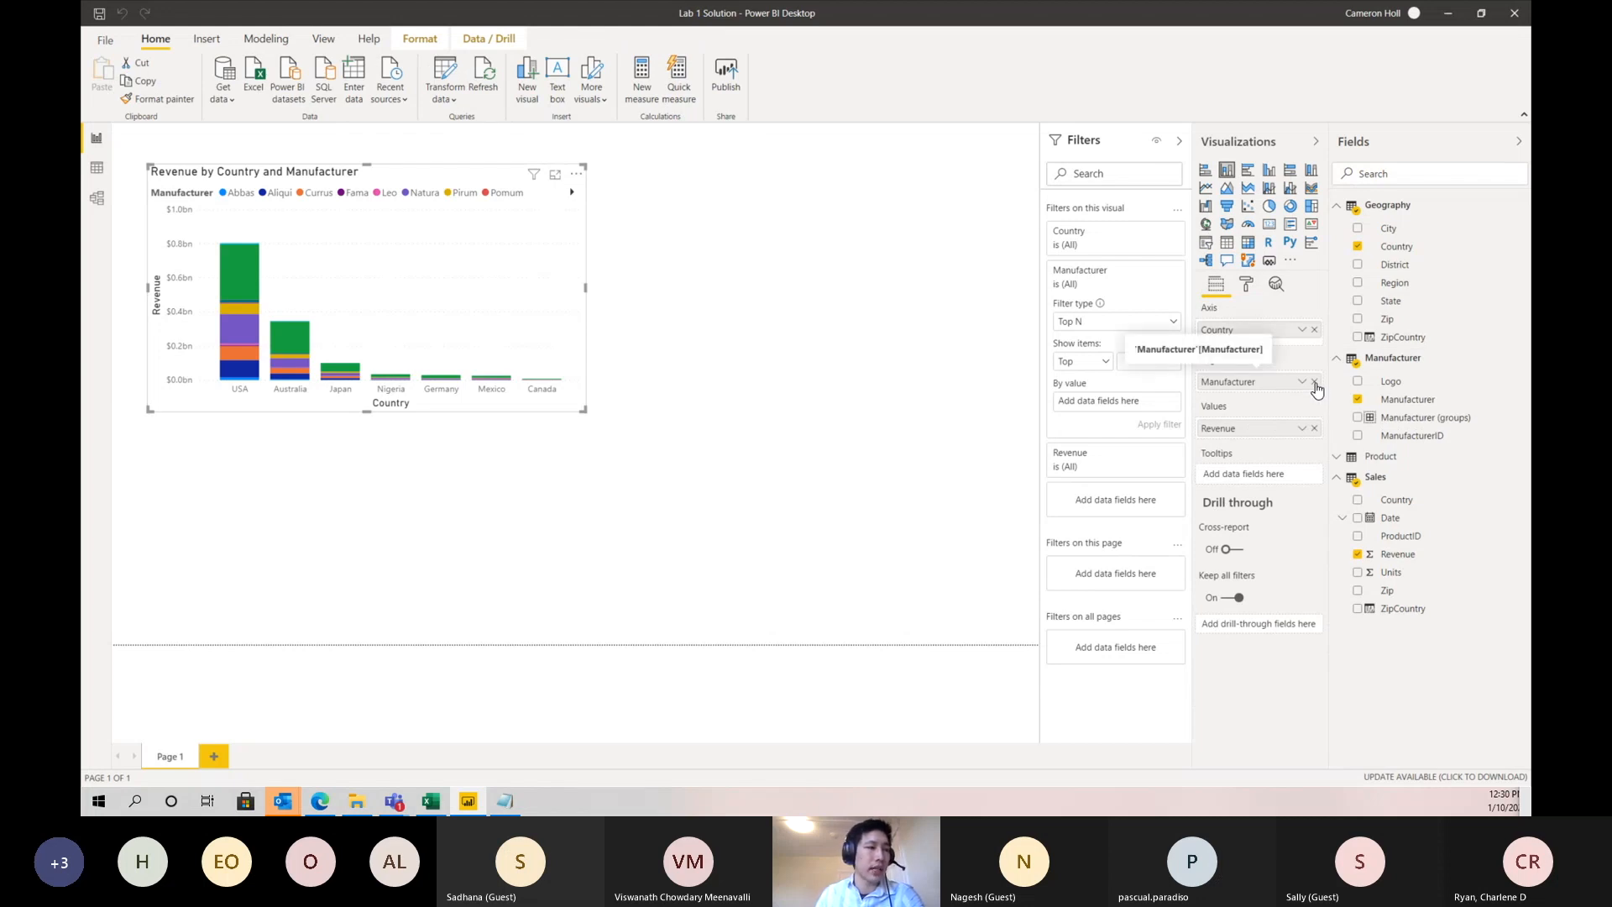
click(1315, 382)
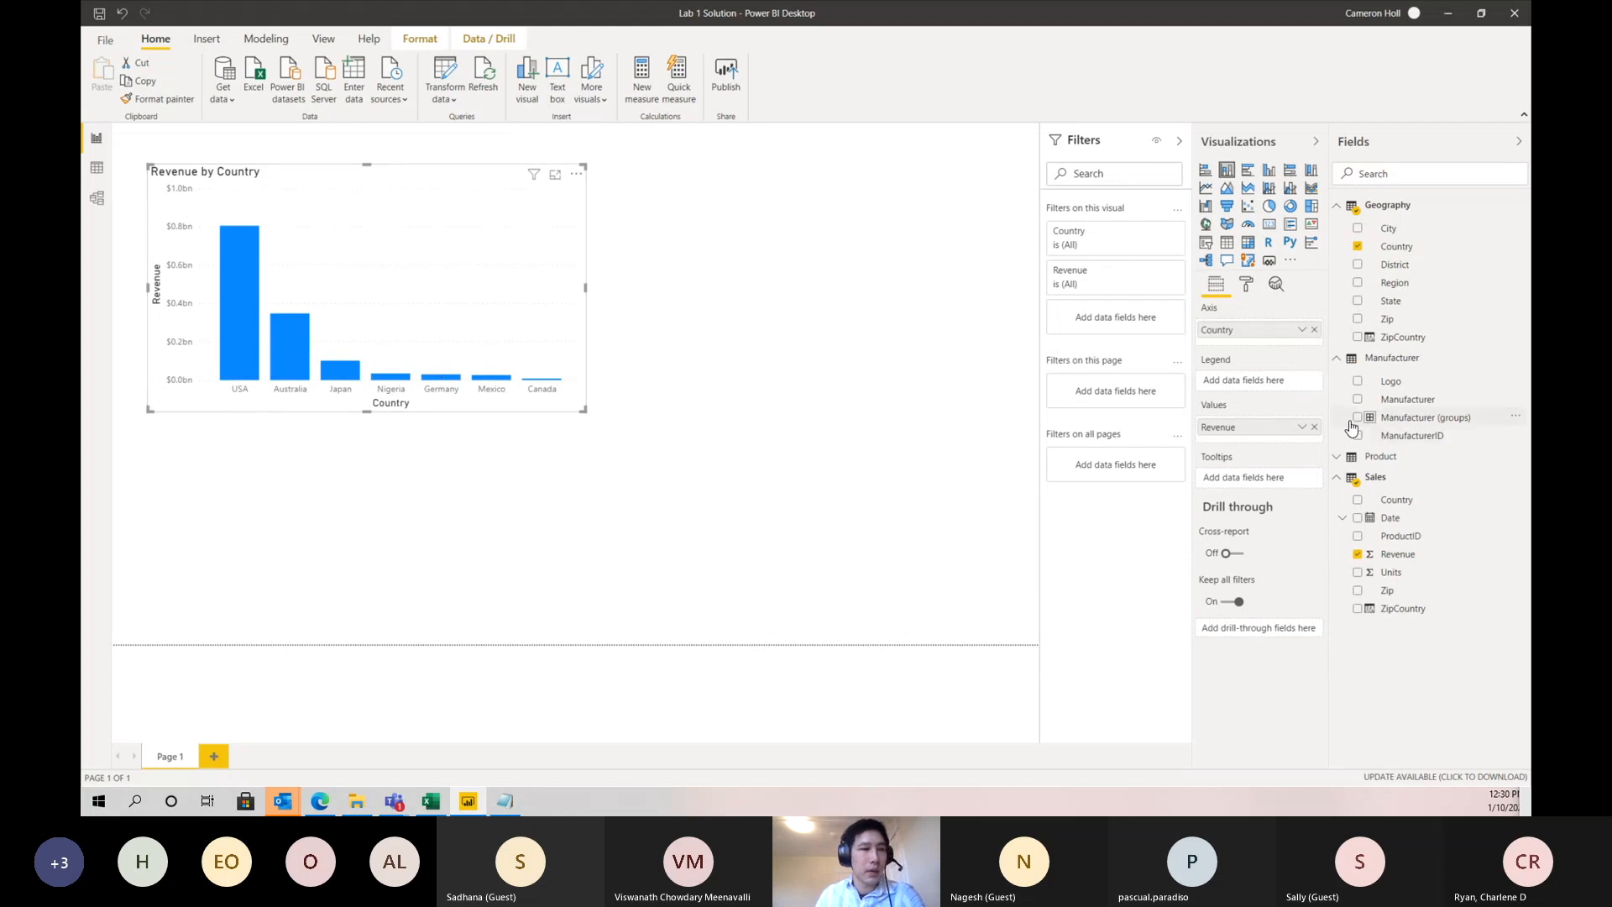
drag(1386, 429, 1248, 394)
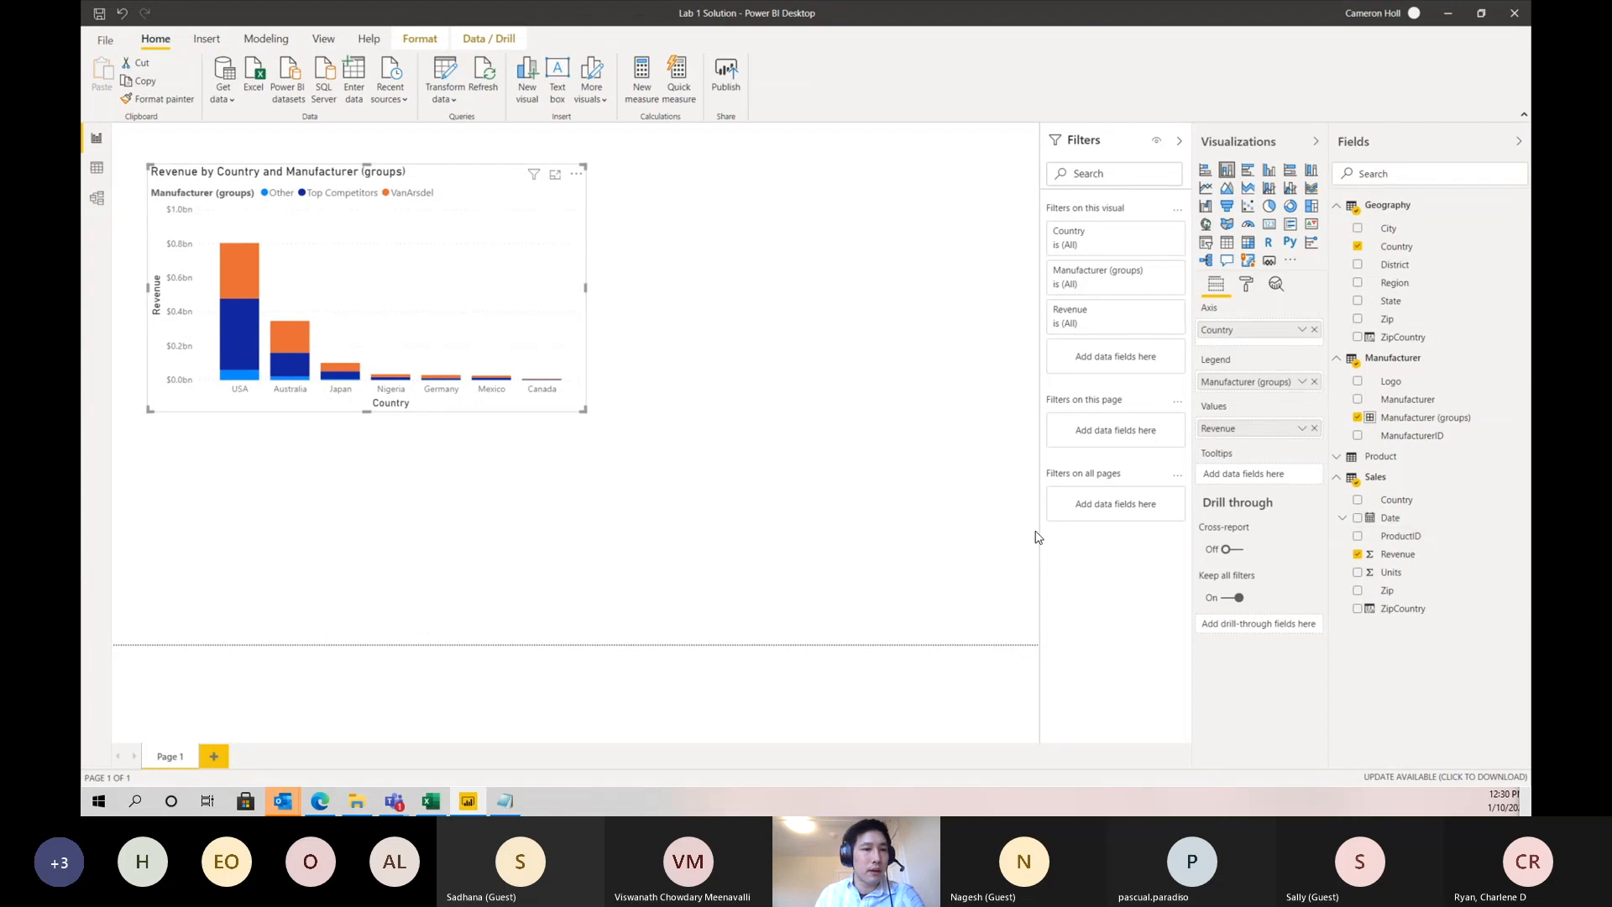
- Examine the chart's data as a table in horizontal and vertical layouts, and return to the report
right_click(236, 333)
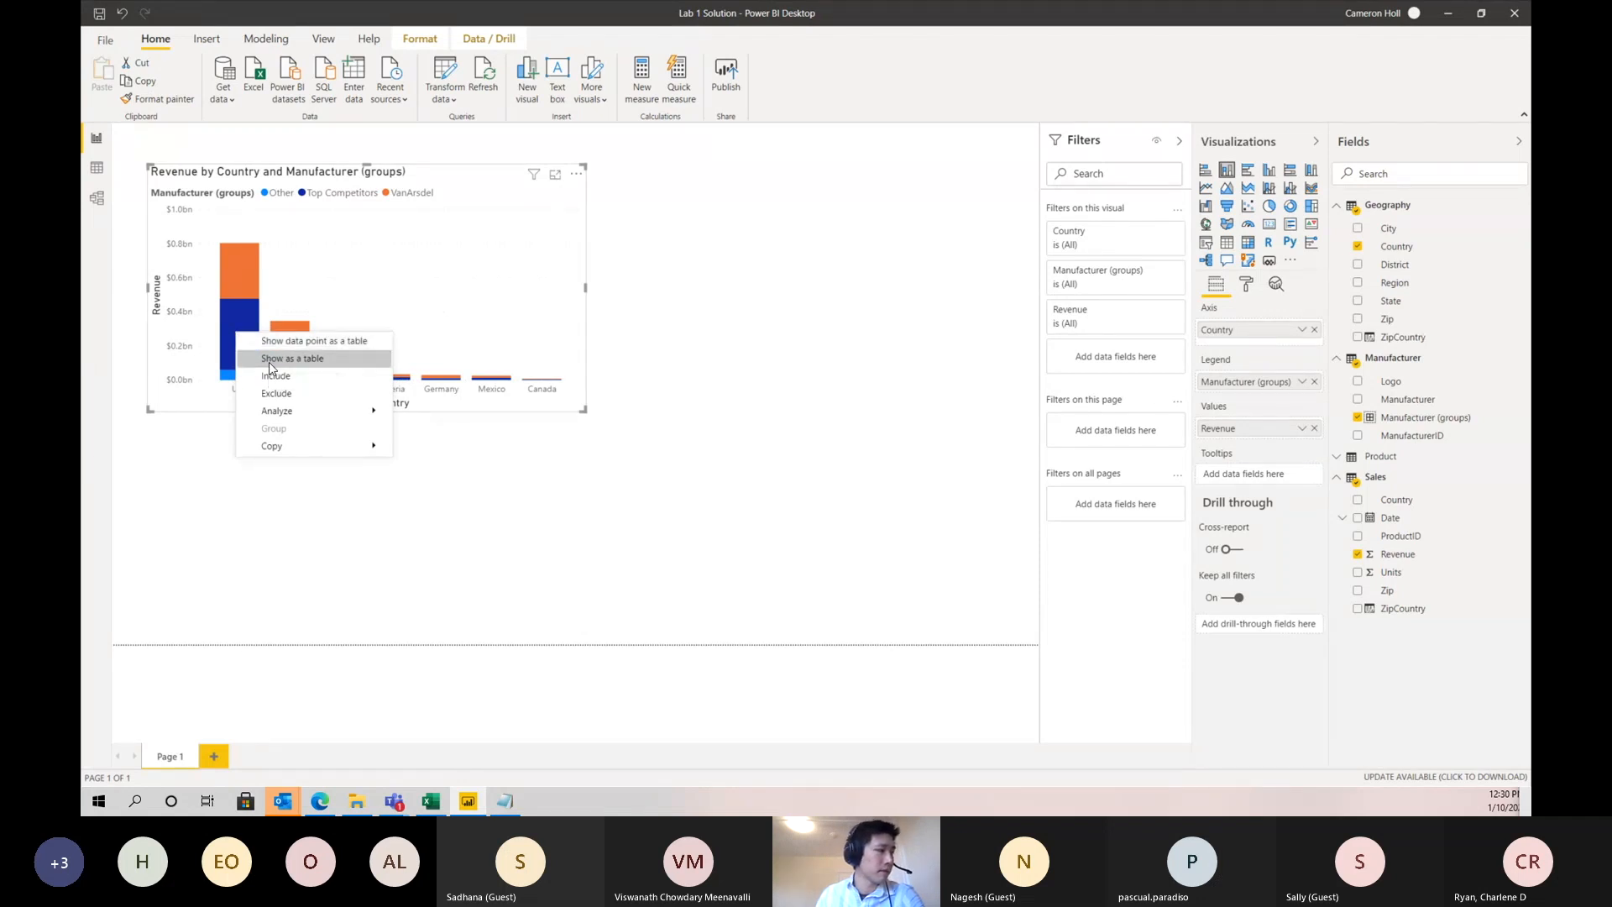
click(268, 358)
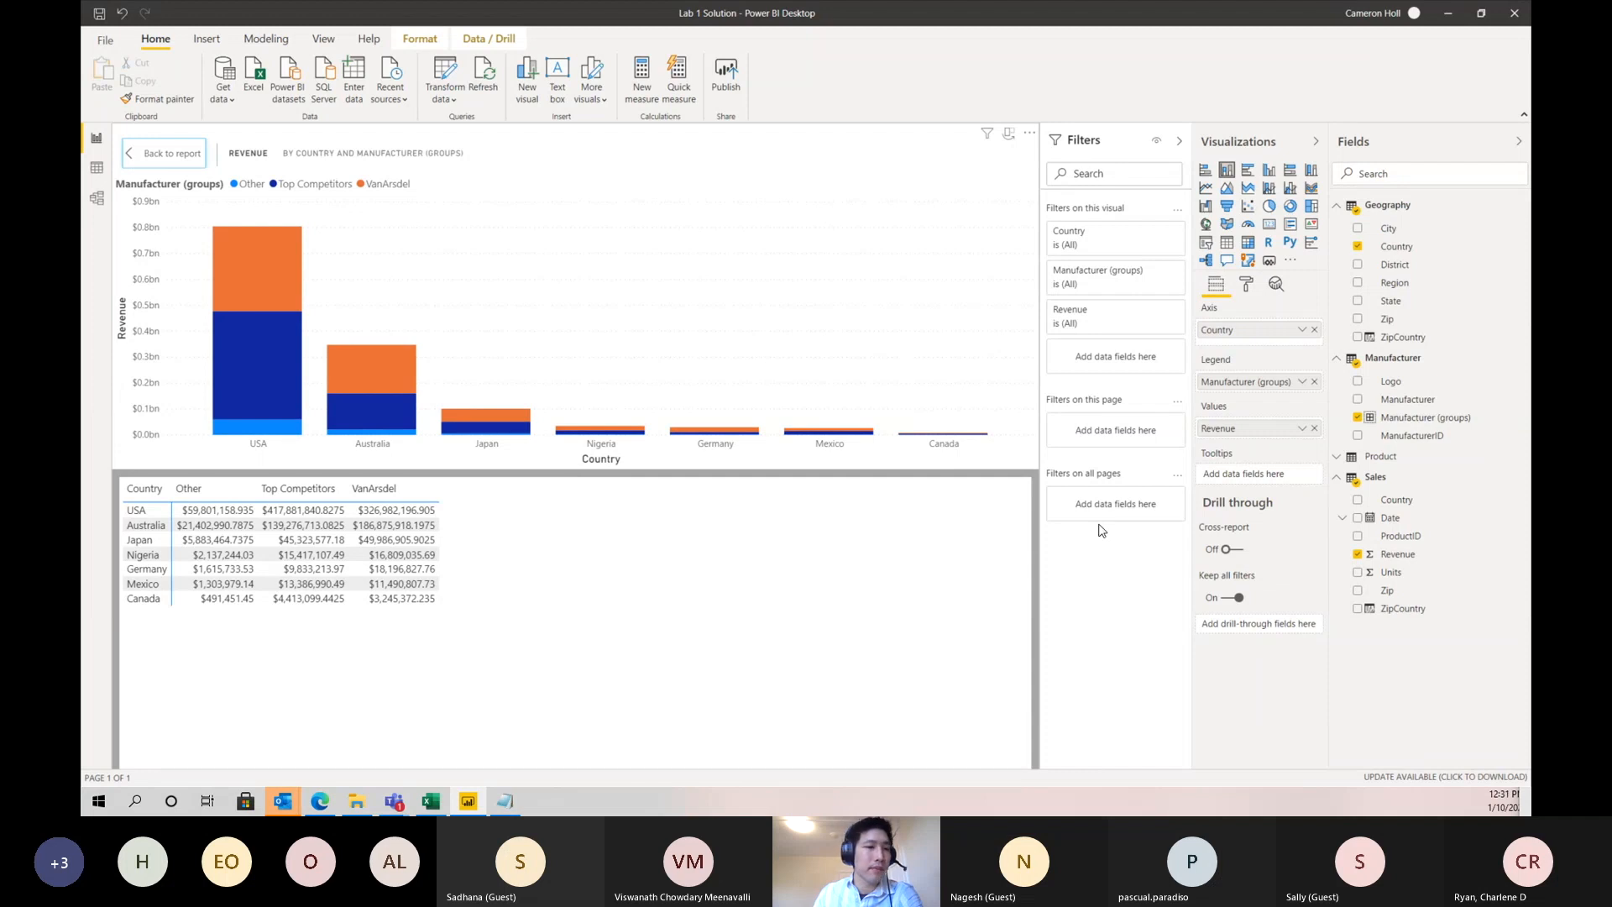
click(1005, 139)
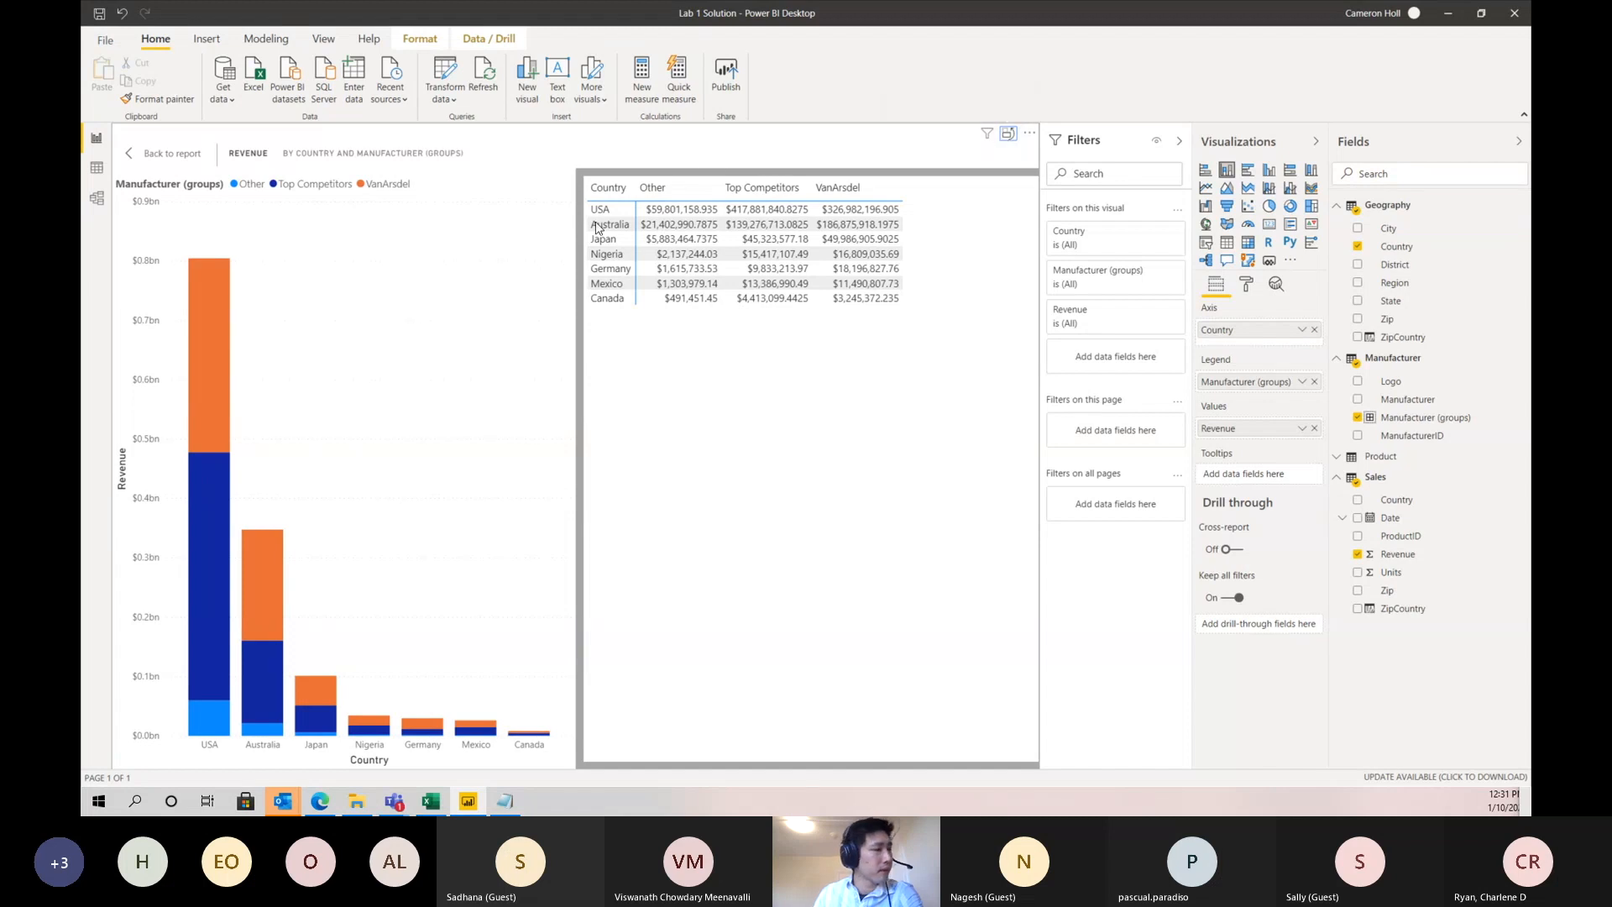
click(154, 153)
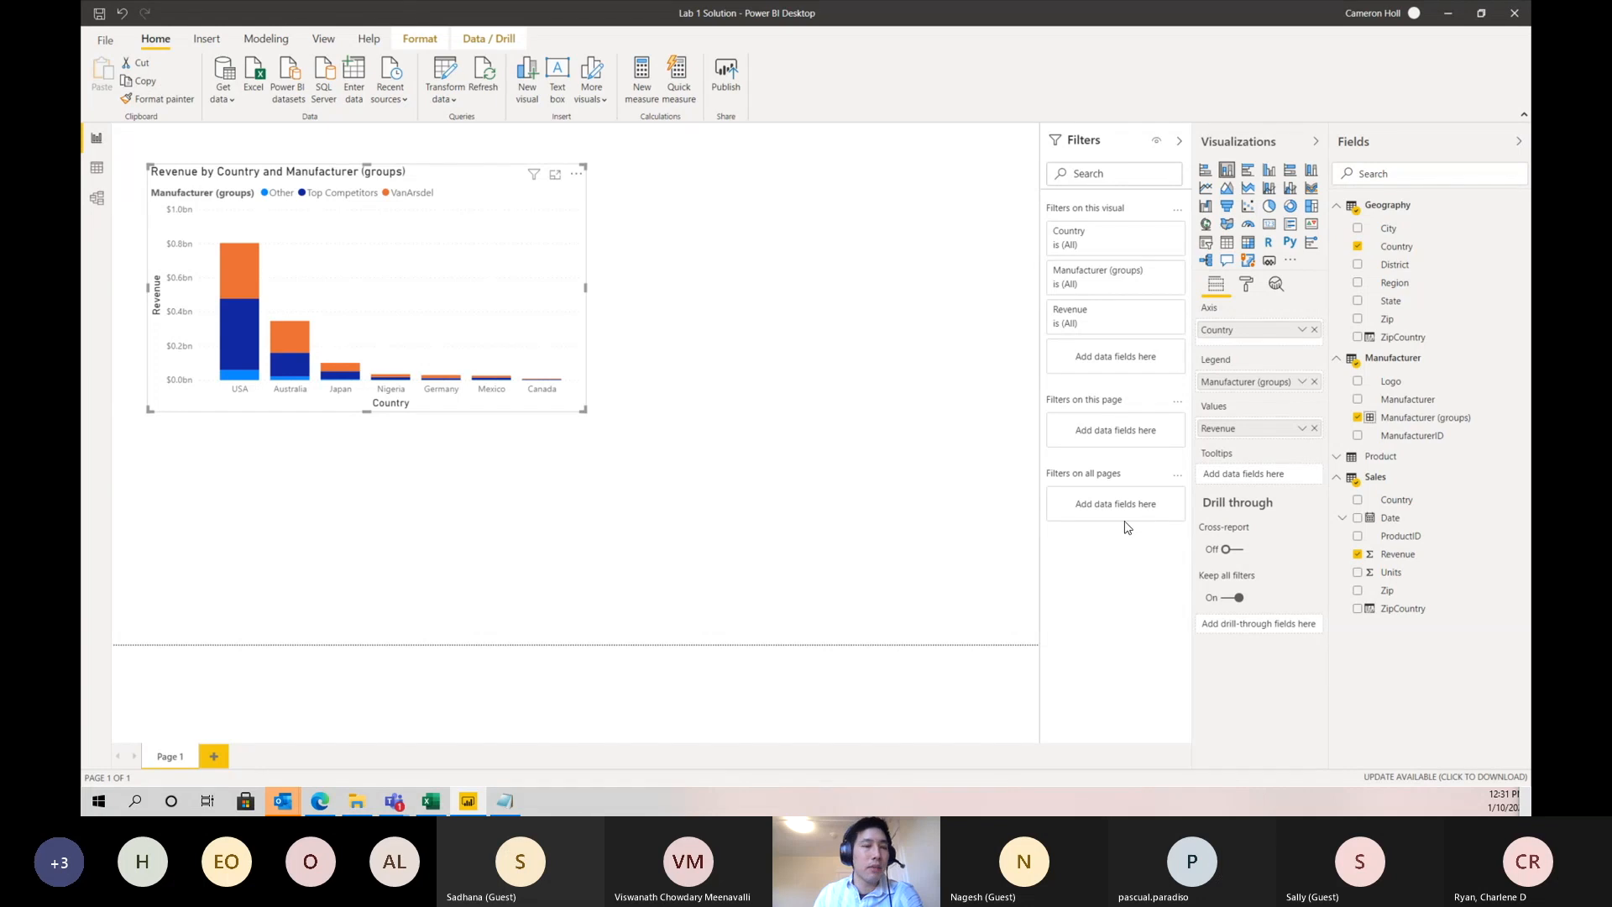
- Move the country chart to the page's upper-left corner and add a column chart of Revenue by Manufacturer in the page's lower-right area
drag(504, 311, 492, 276)
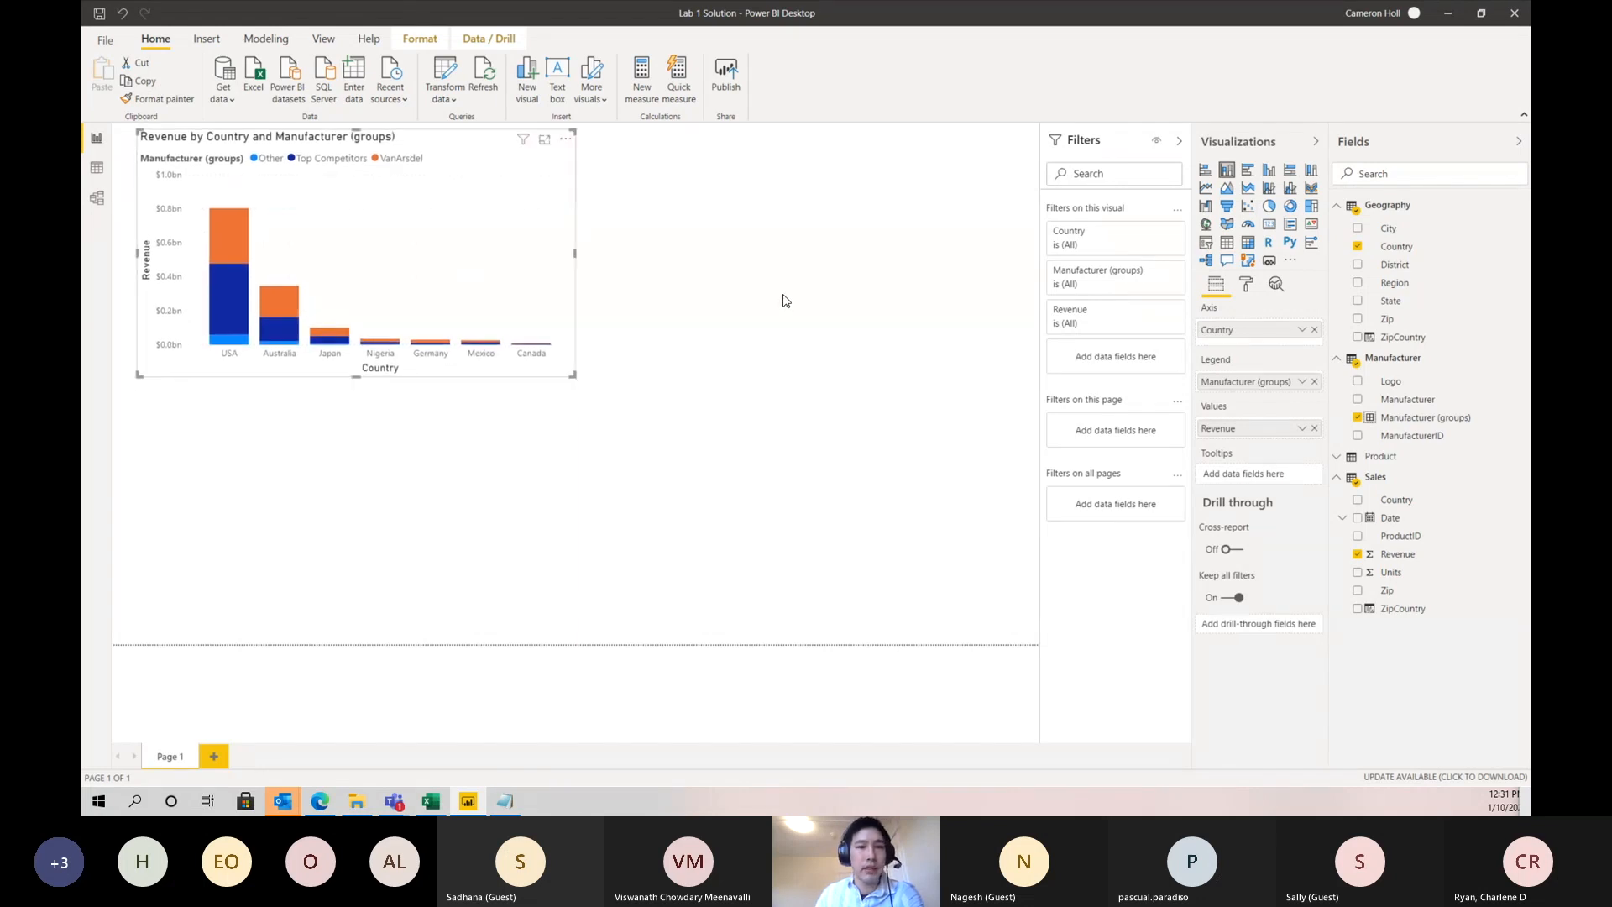
click(824, 320)
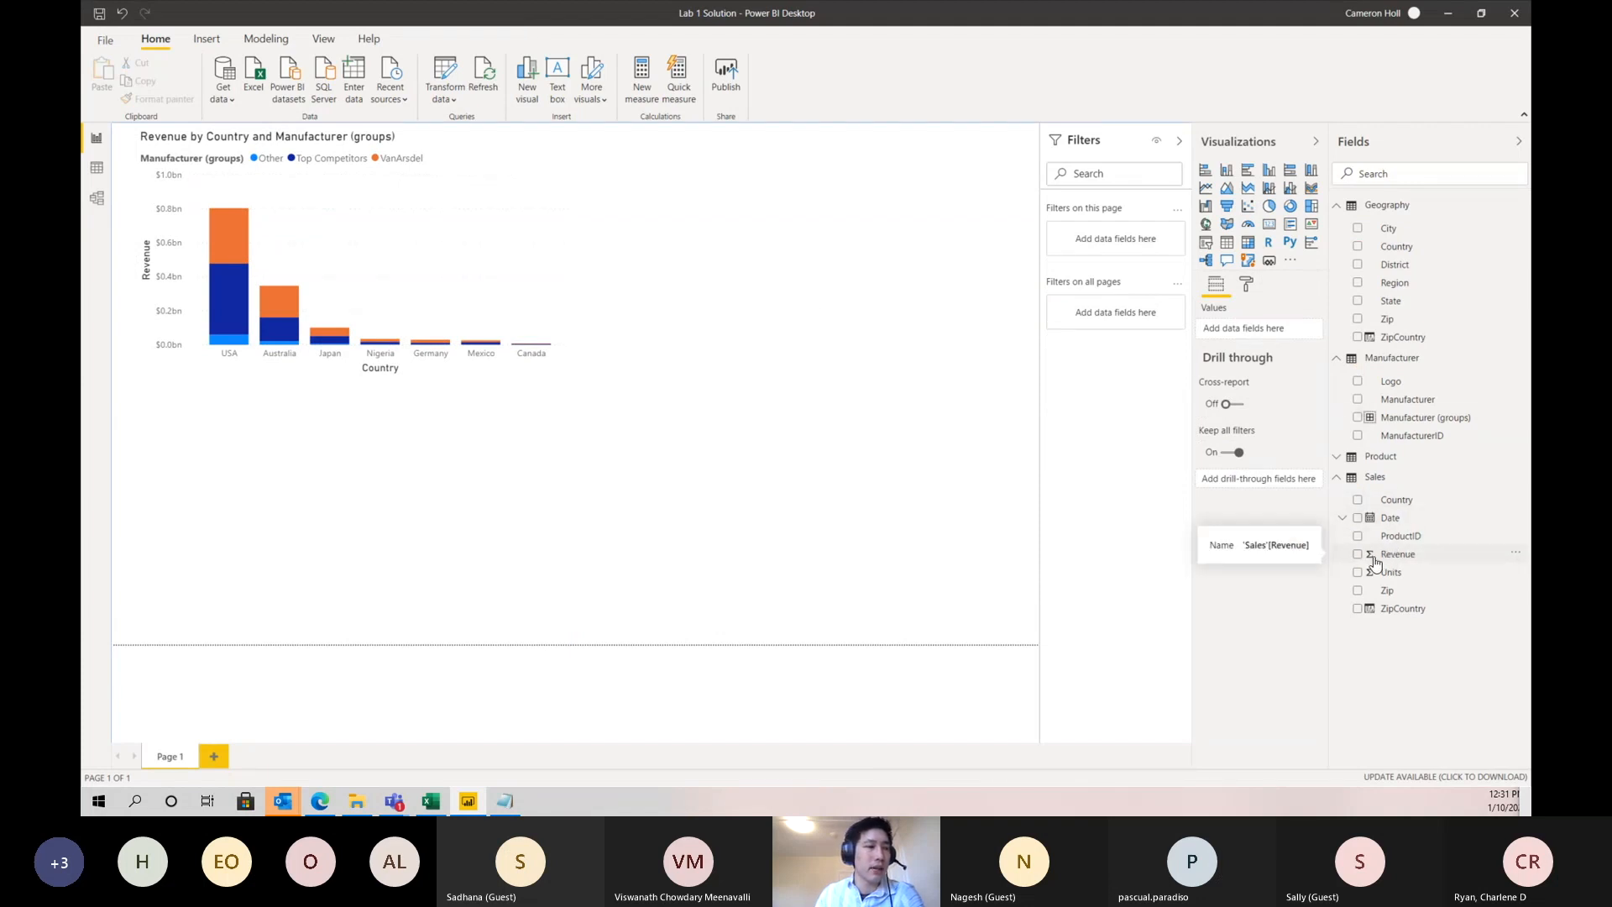
click(1358, 555)
drag(529, 527, 1018, 580)
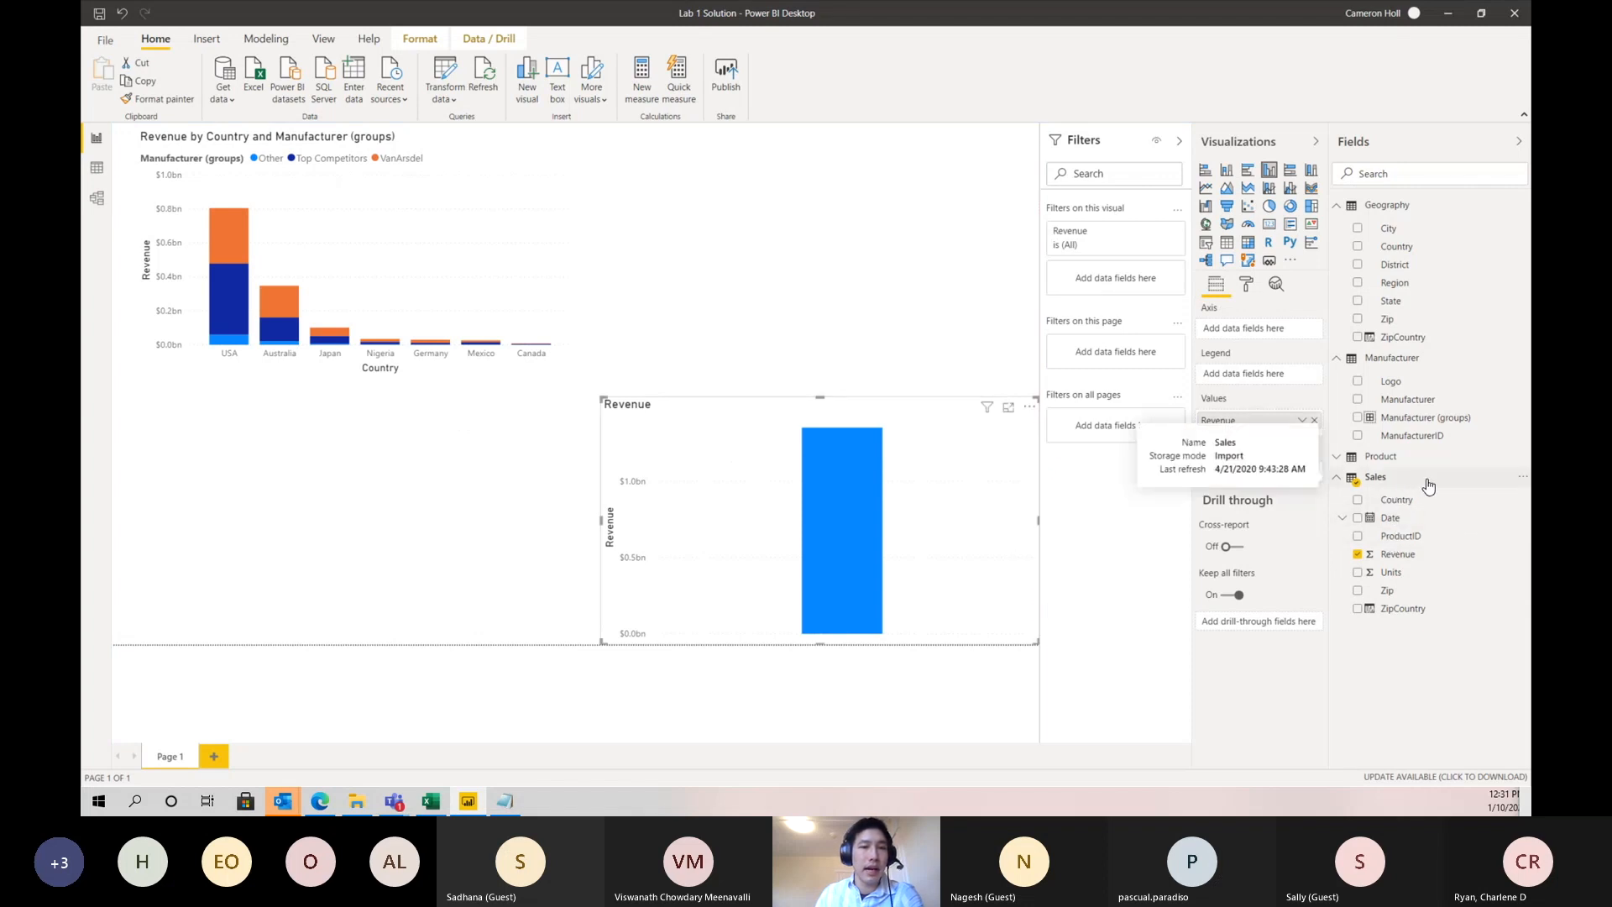
click(1358, 400)
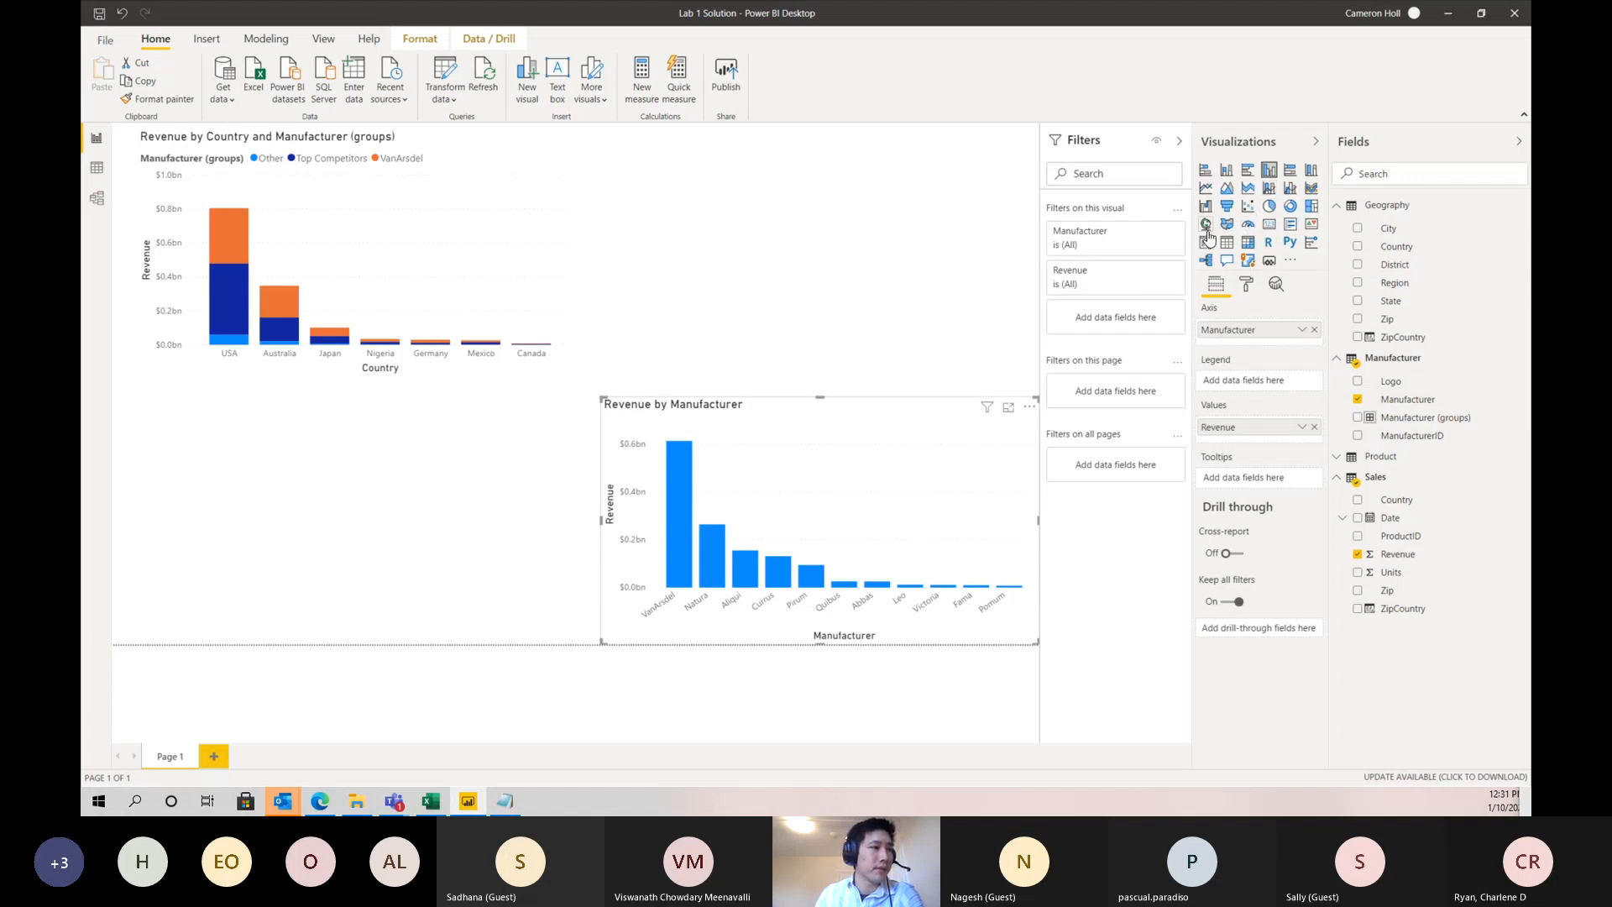
- Convert the Revenue by Manufacturer column chart to a treemap and extend its top edge upward
click(1312, 210)
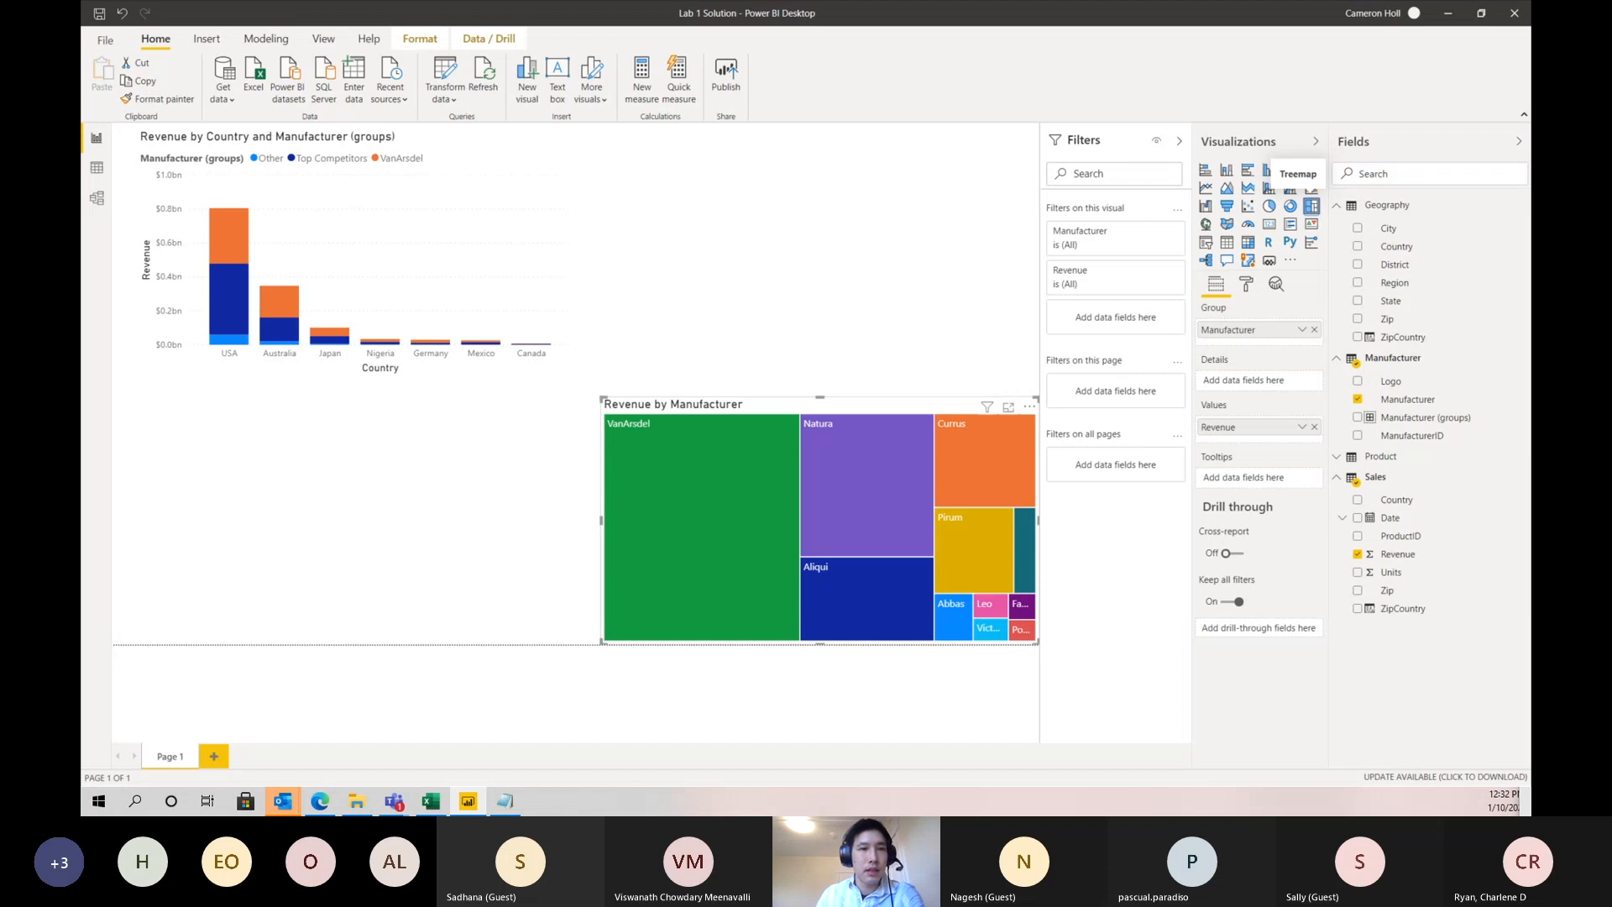
drag(602, 398, 607, 314)
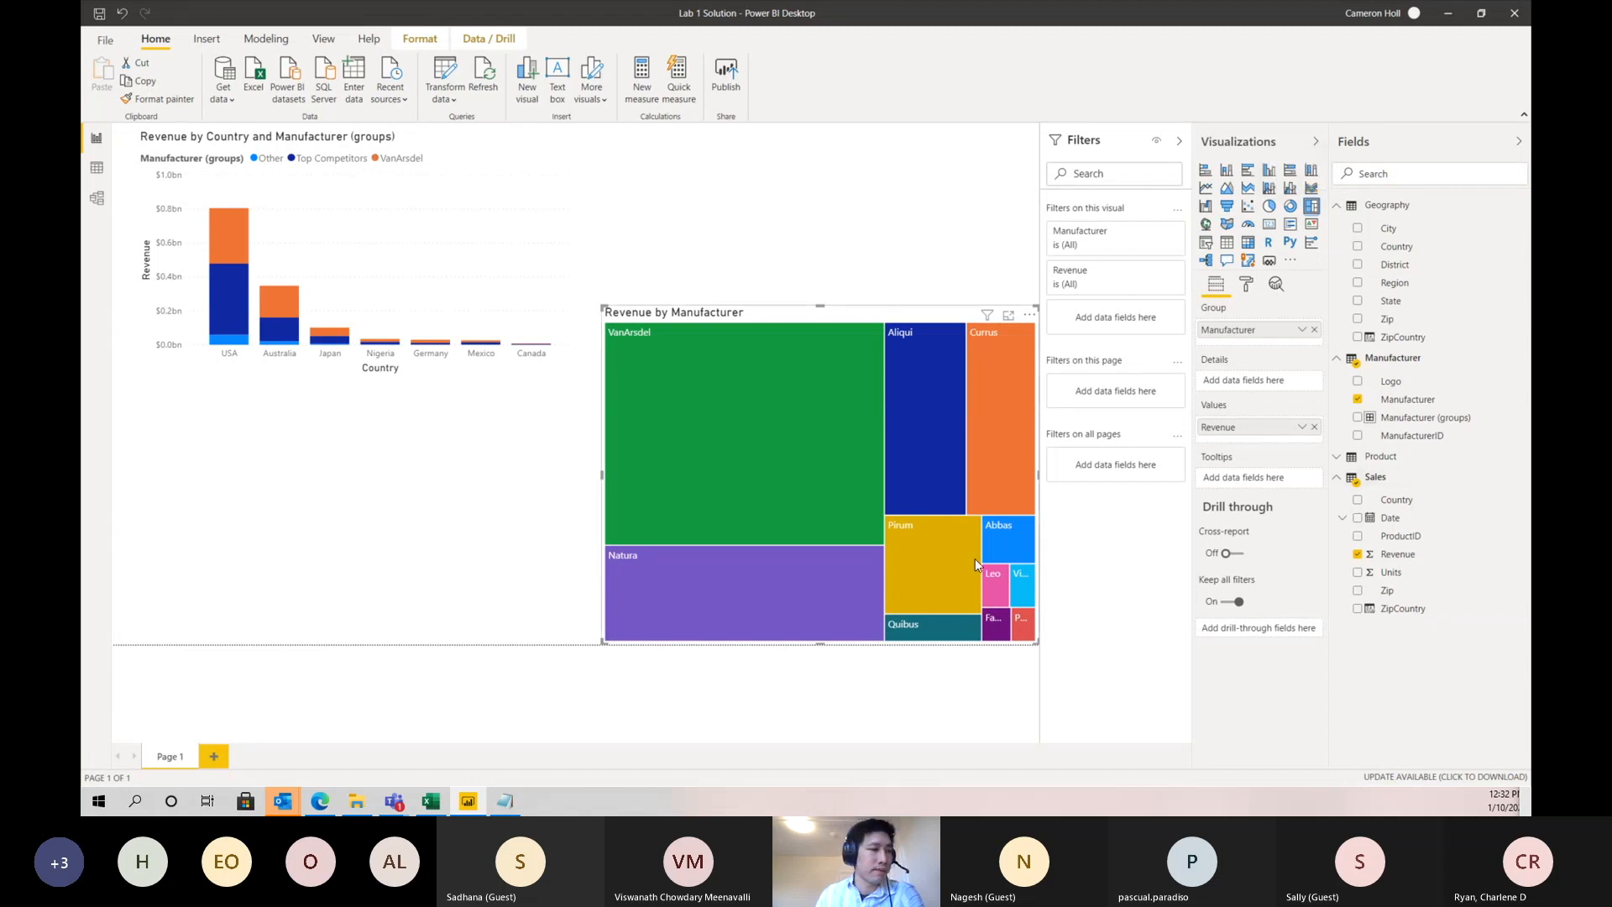
- Highlight VanArsdel in the treemap to examine its share in the country chart, and clear the highlight
click(657, 375)
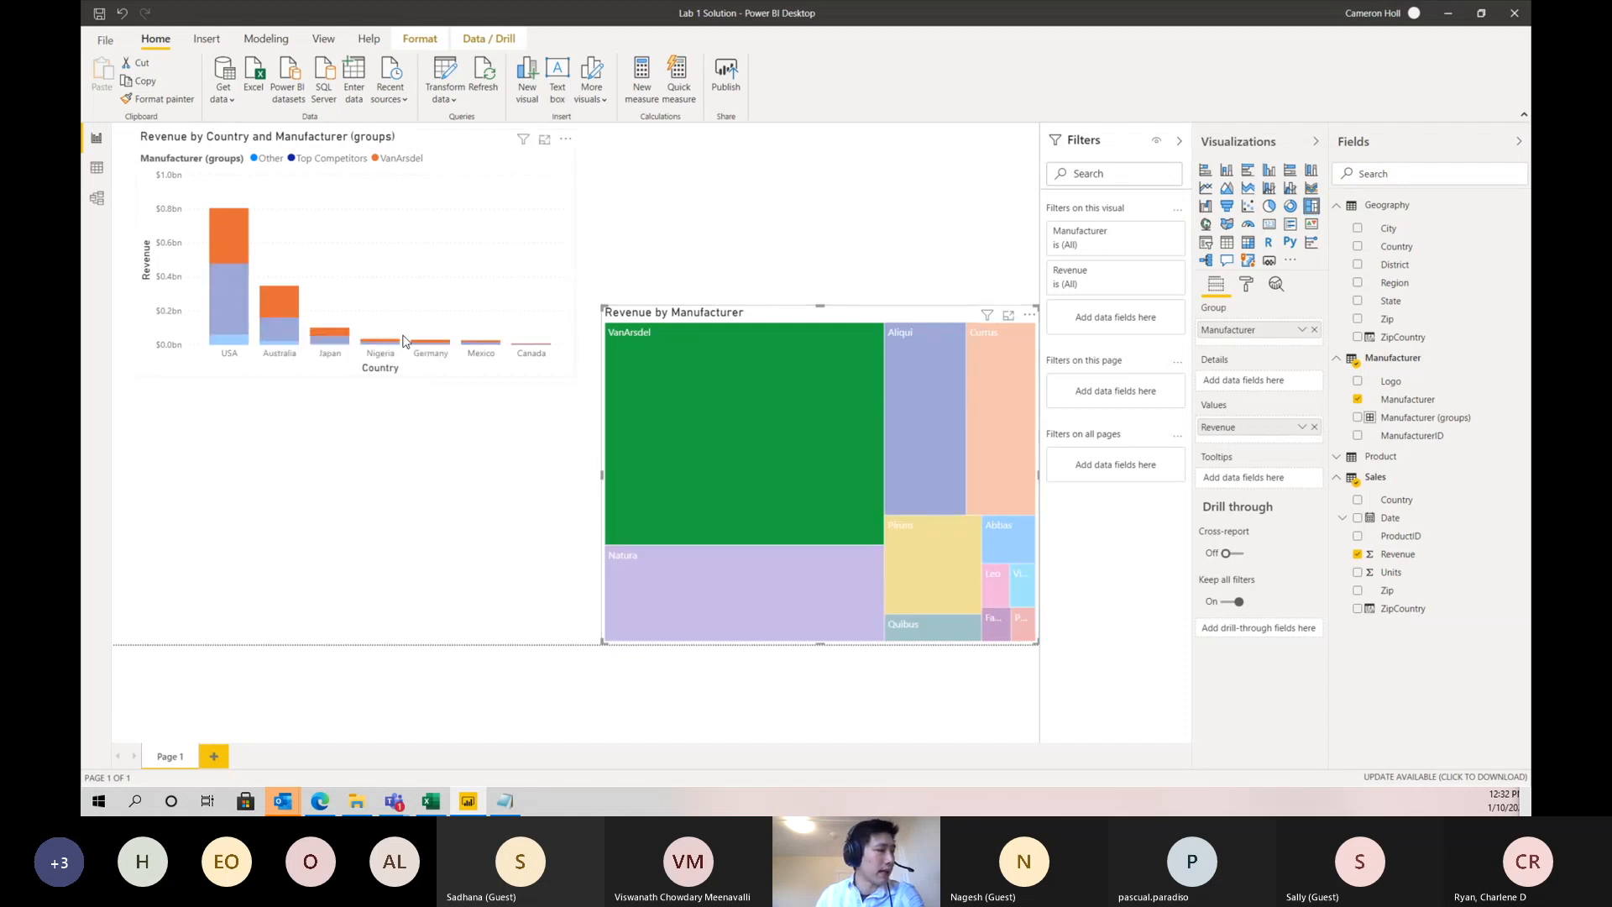
click(658, 386)
click(707, 422)
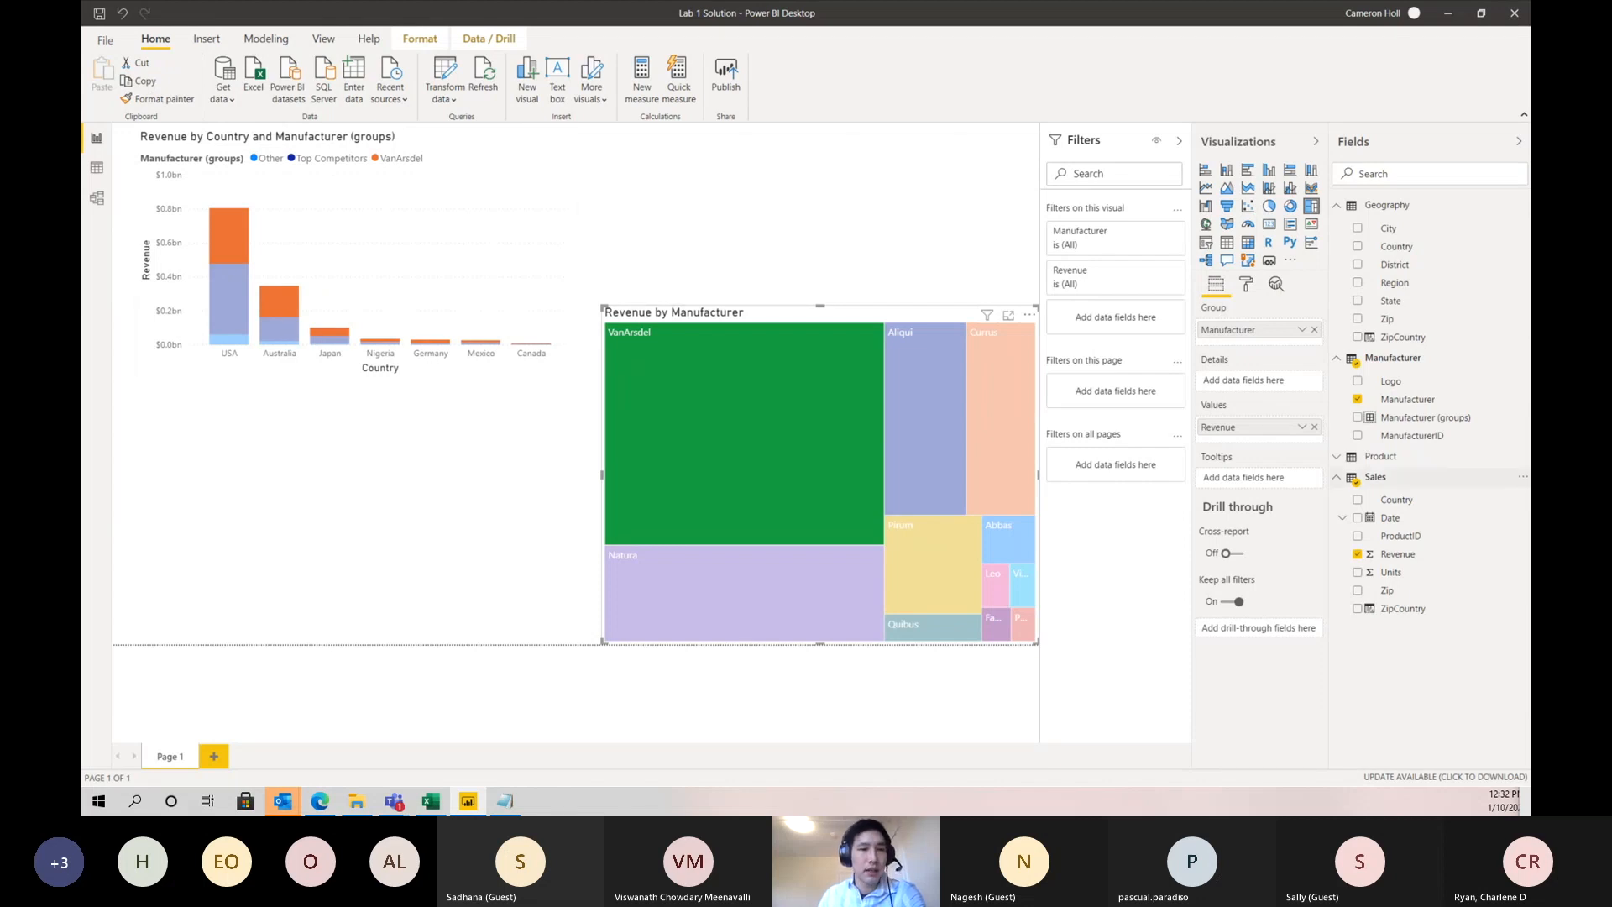
click(727, 430)
mouse_move(732, 431)
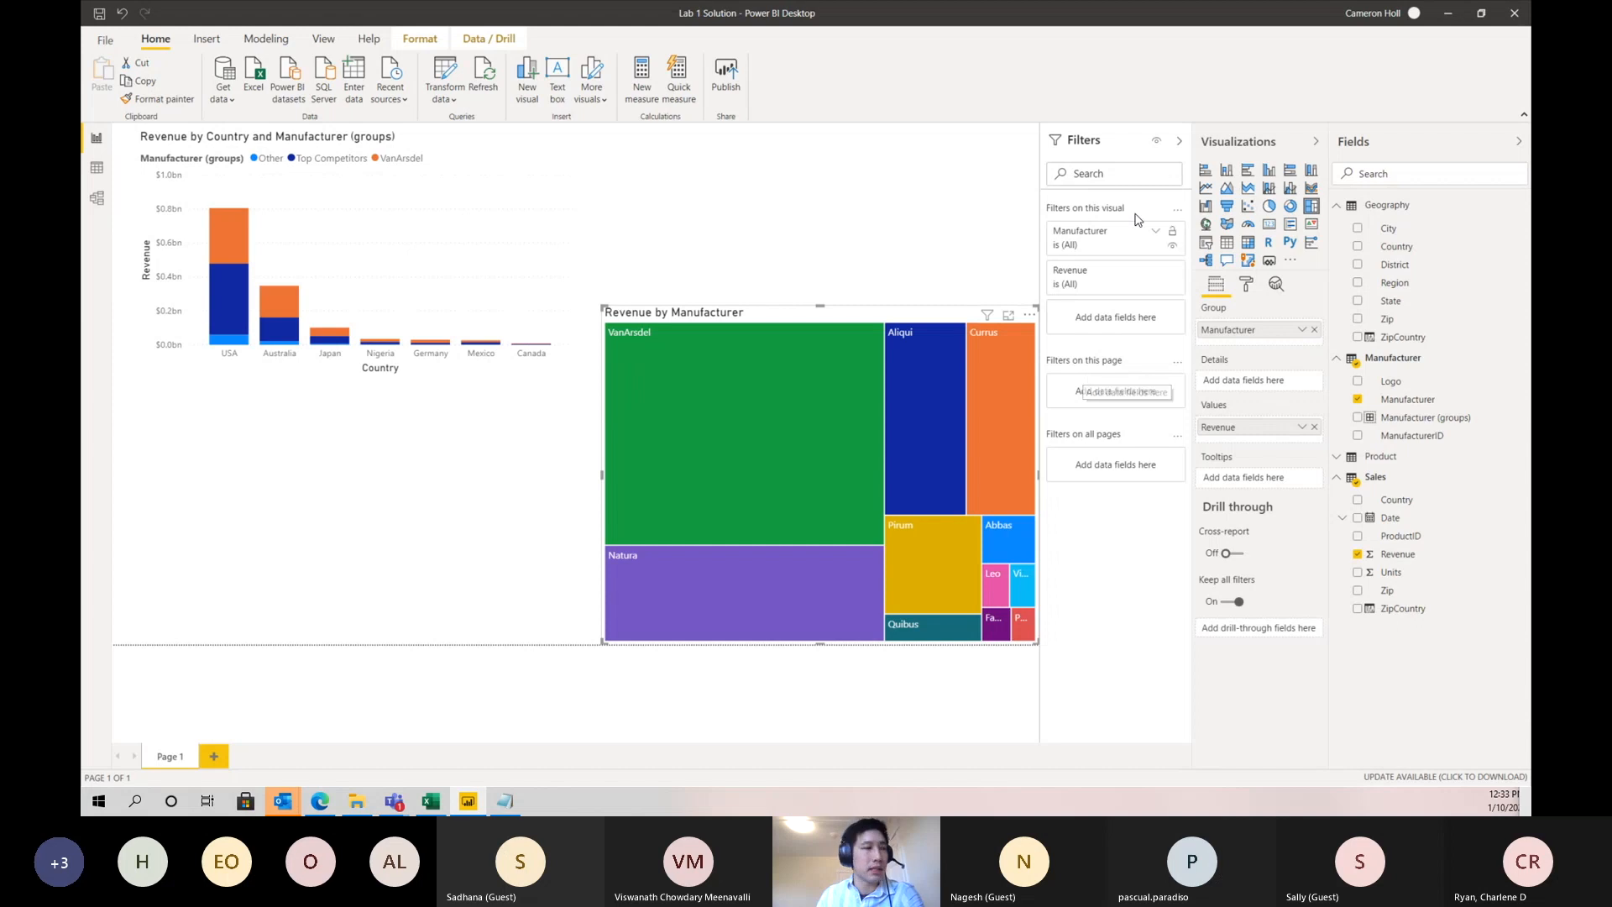
- Add a page-level filter on Manufacturer (groups) that keeps only Top Competitors and VanArsdel
click(1179, 142)
click(1179, 147)
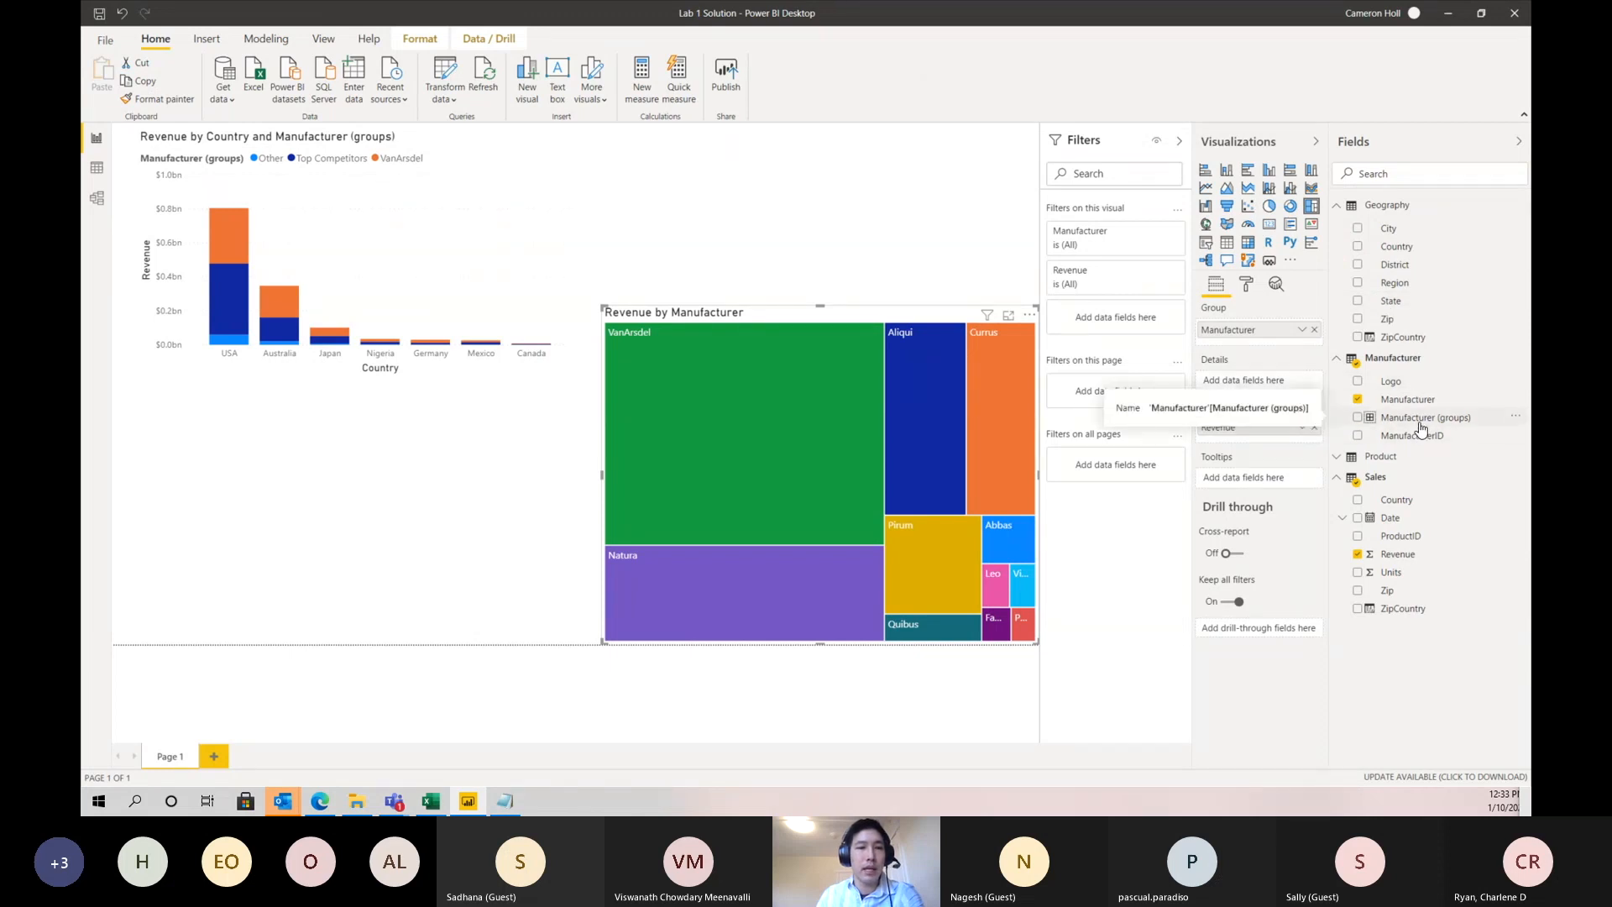
drag(1421, 420, 1104, 400)
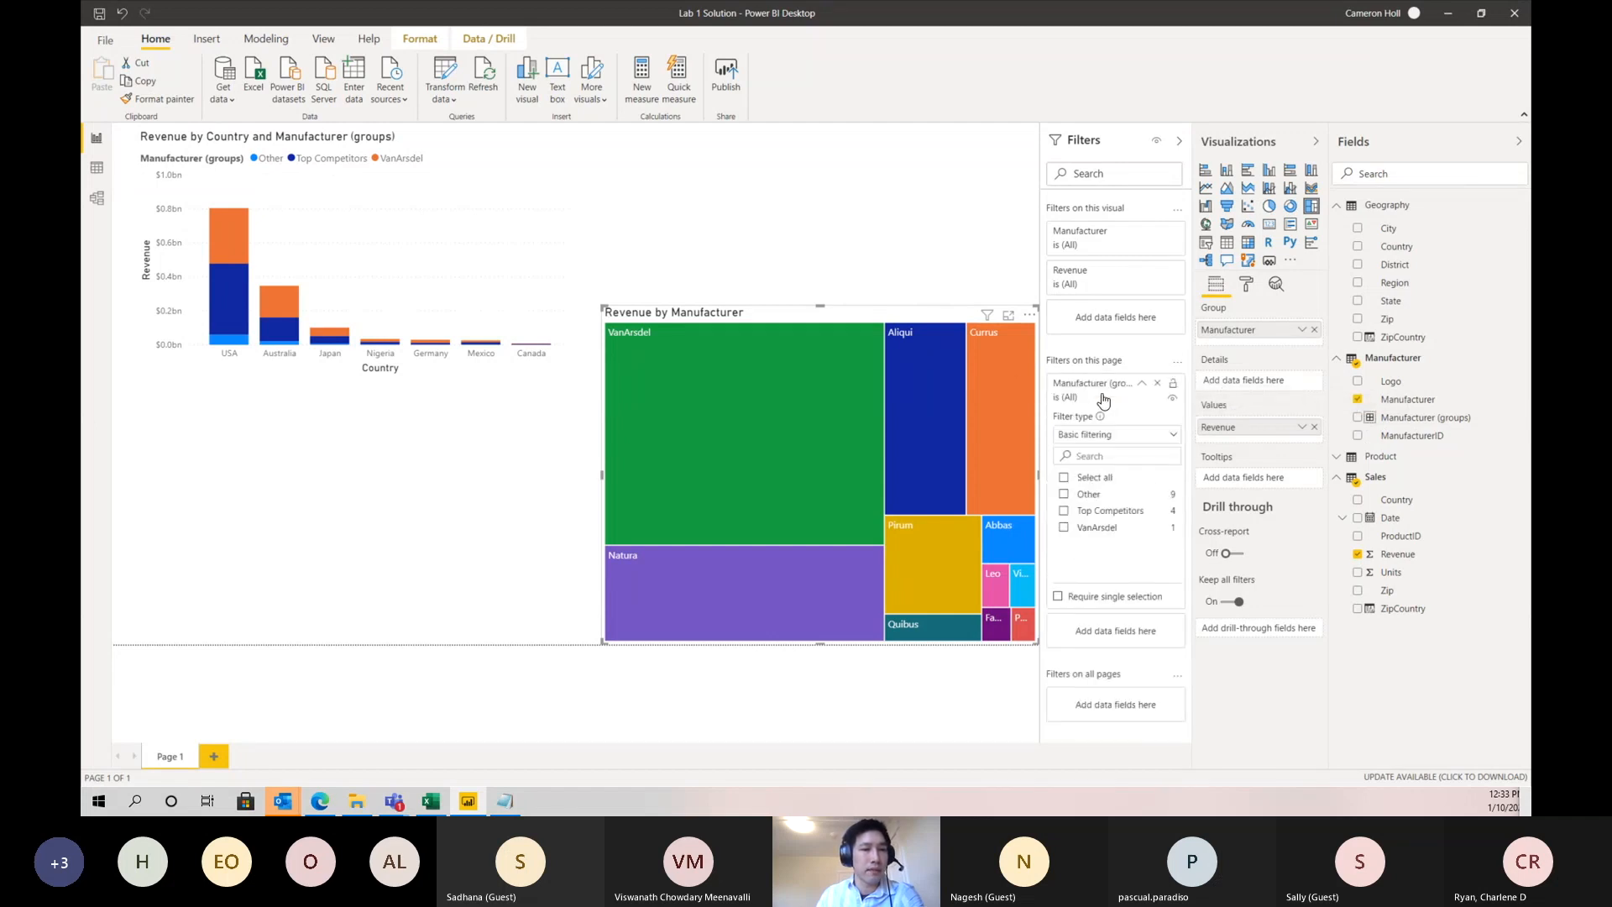
click(1091, 514)
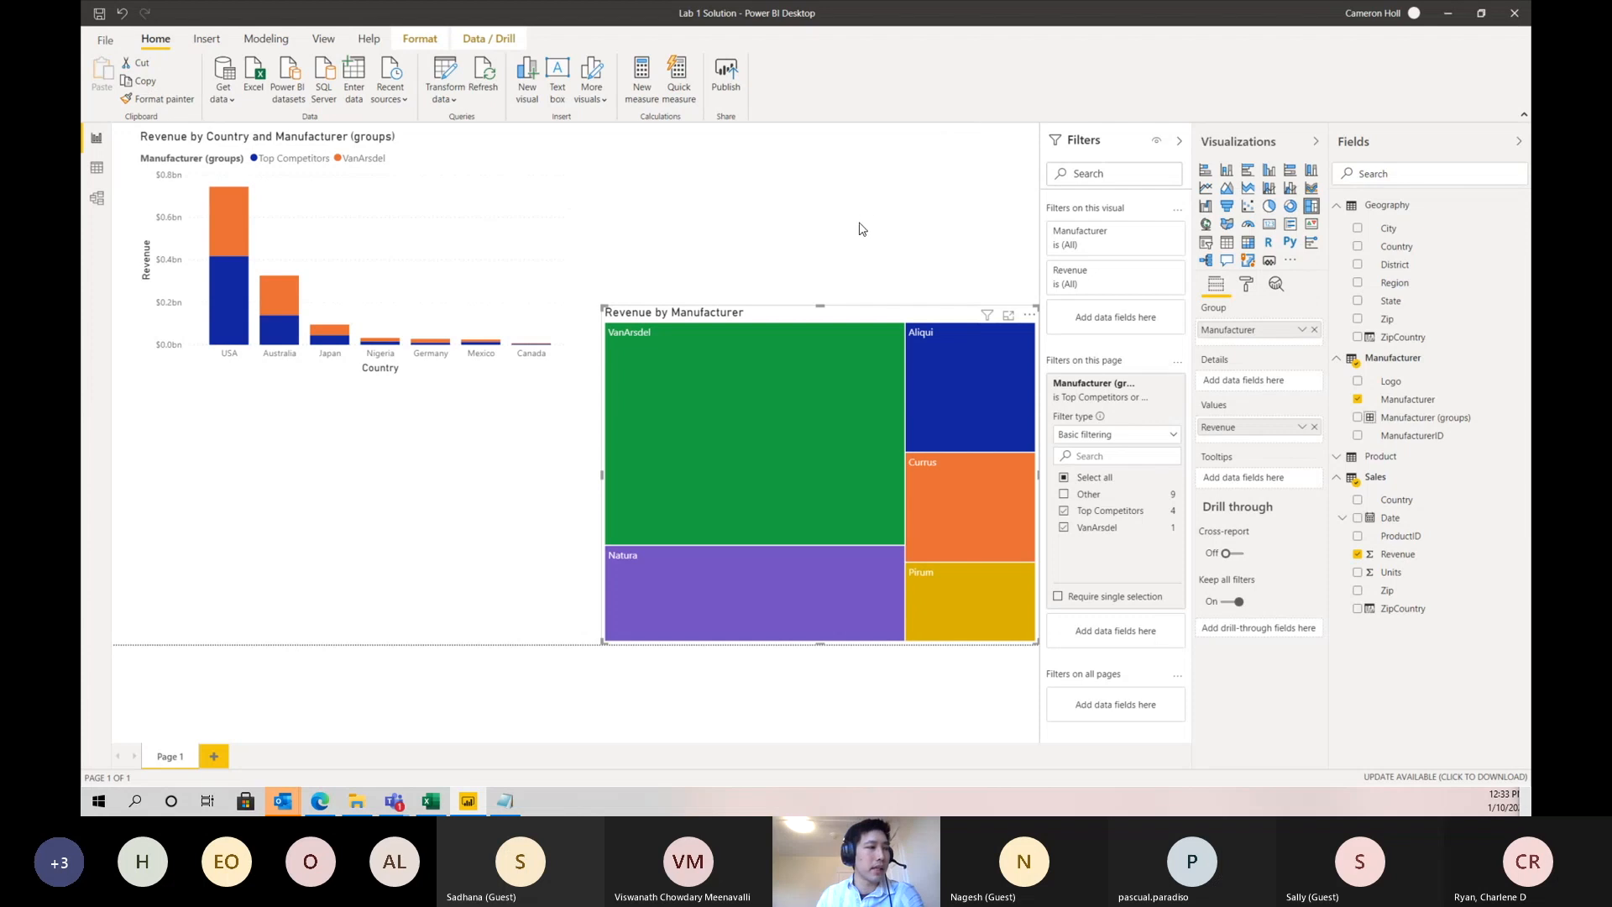
- Reduce the treemap's height and add a column chart of Revenue by Date in the page area above it
drag(821, 308, 829, 375)
click(829, 253)
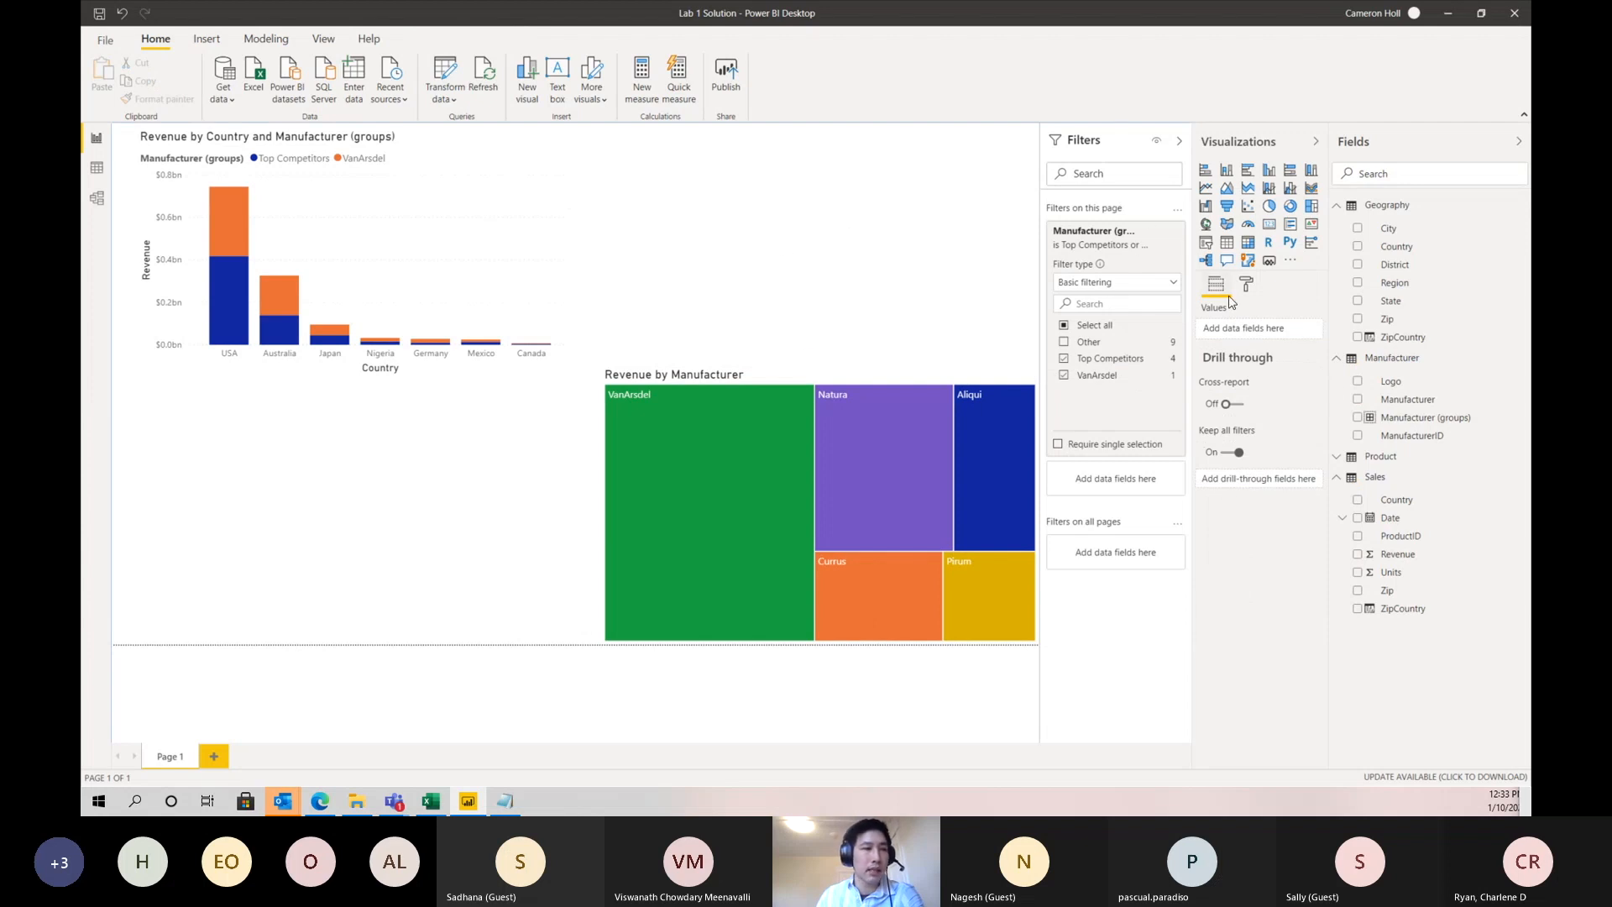
click(1358, 518)
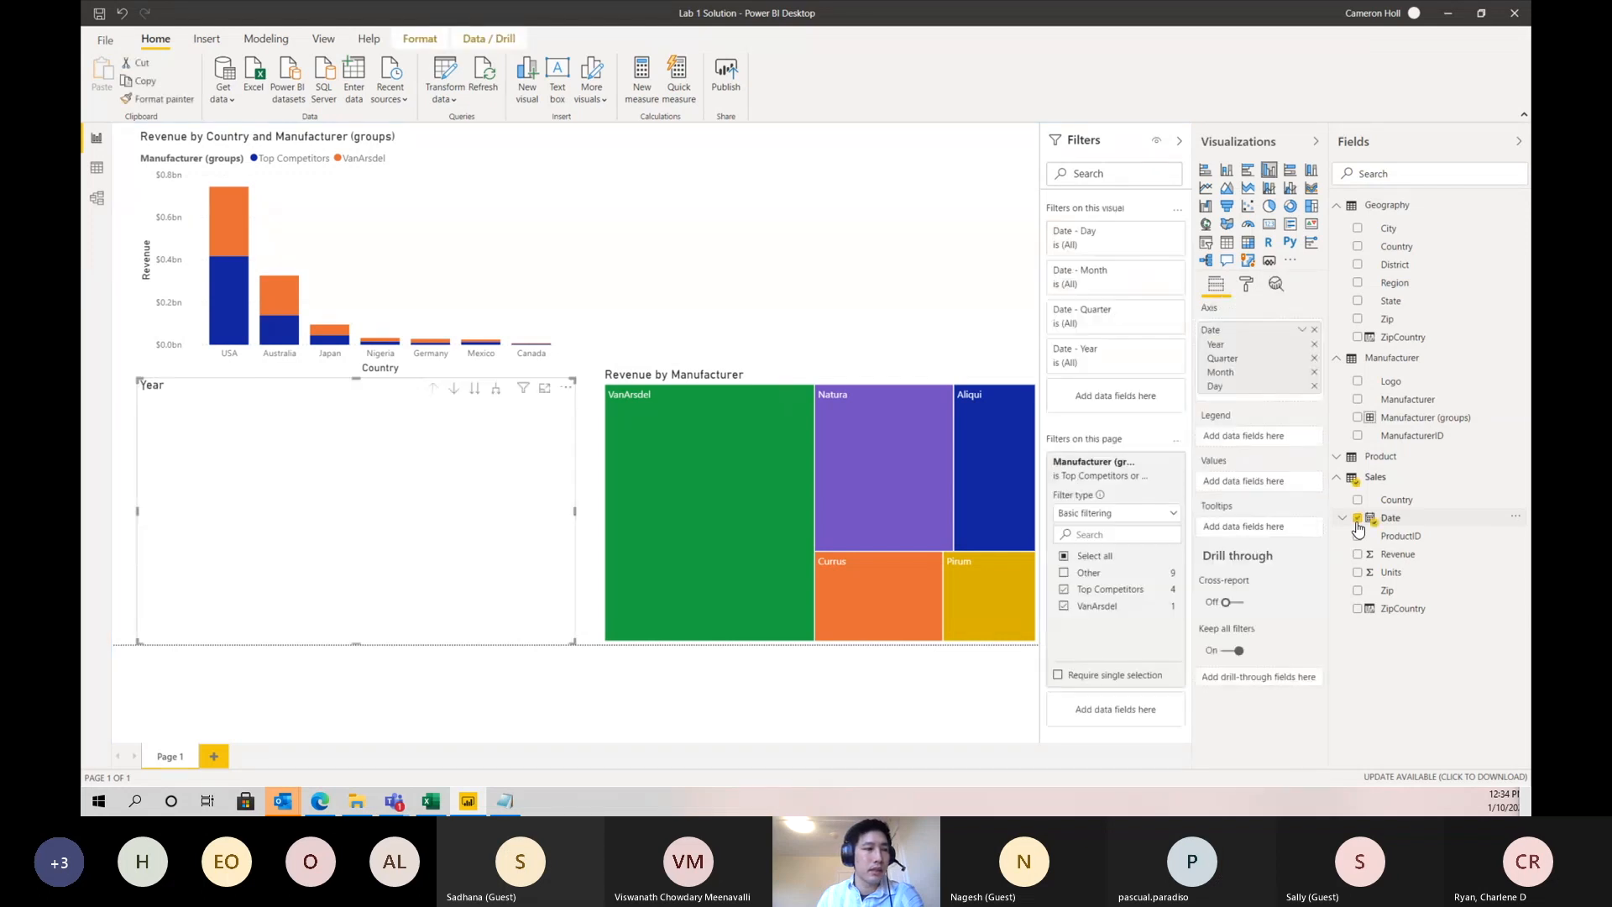
drag(521, 450, 986, 196)
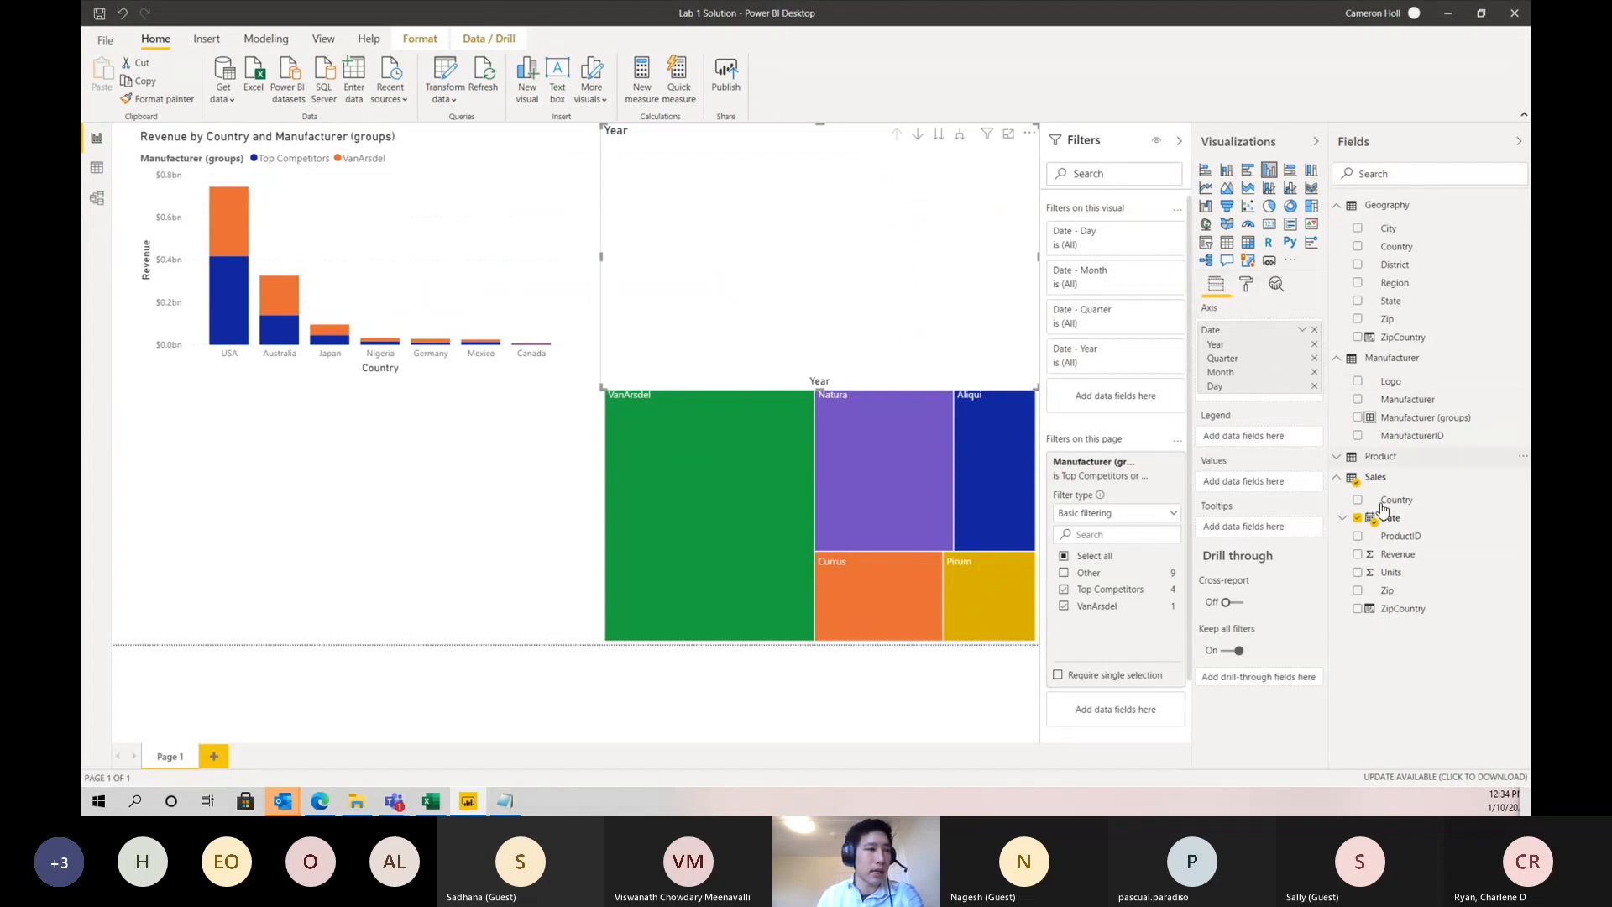
click(1358, 555)
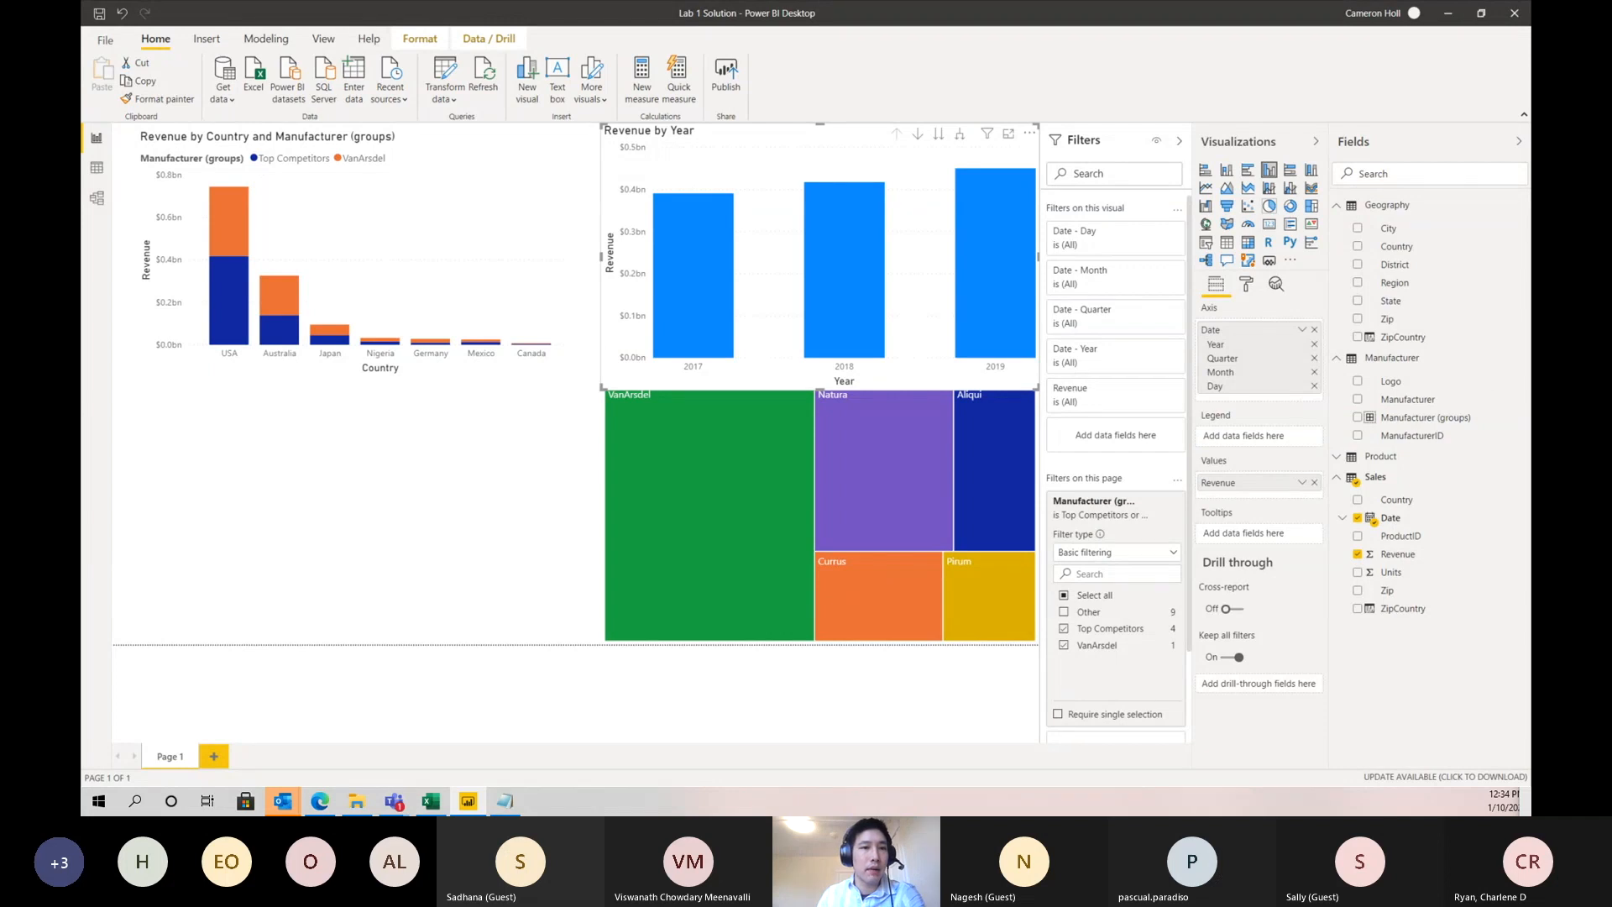
- Highlight Australia in the country chart to examine how its revenue appears in the year chart and the treemap
click(451, 254)
click(277, 328)
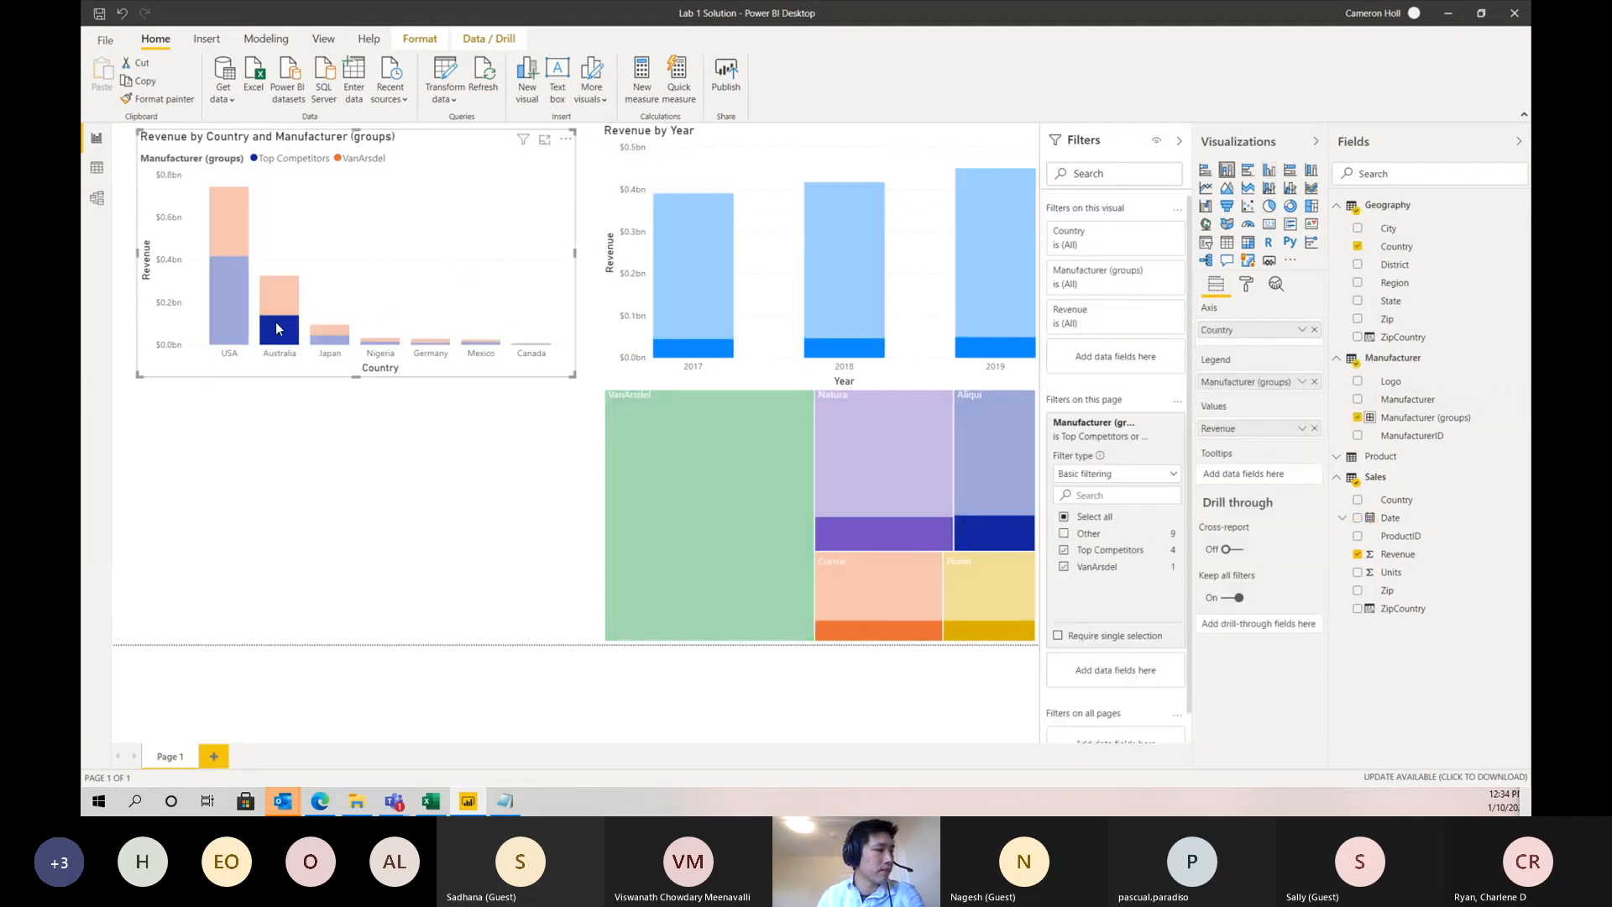
click(268, 359)
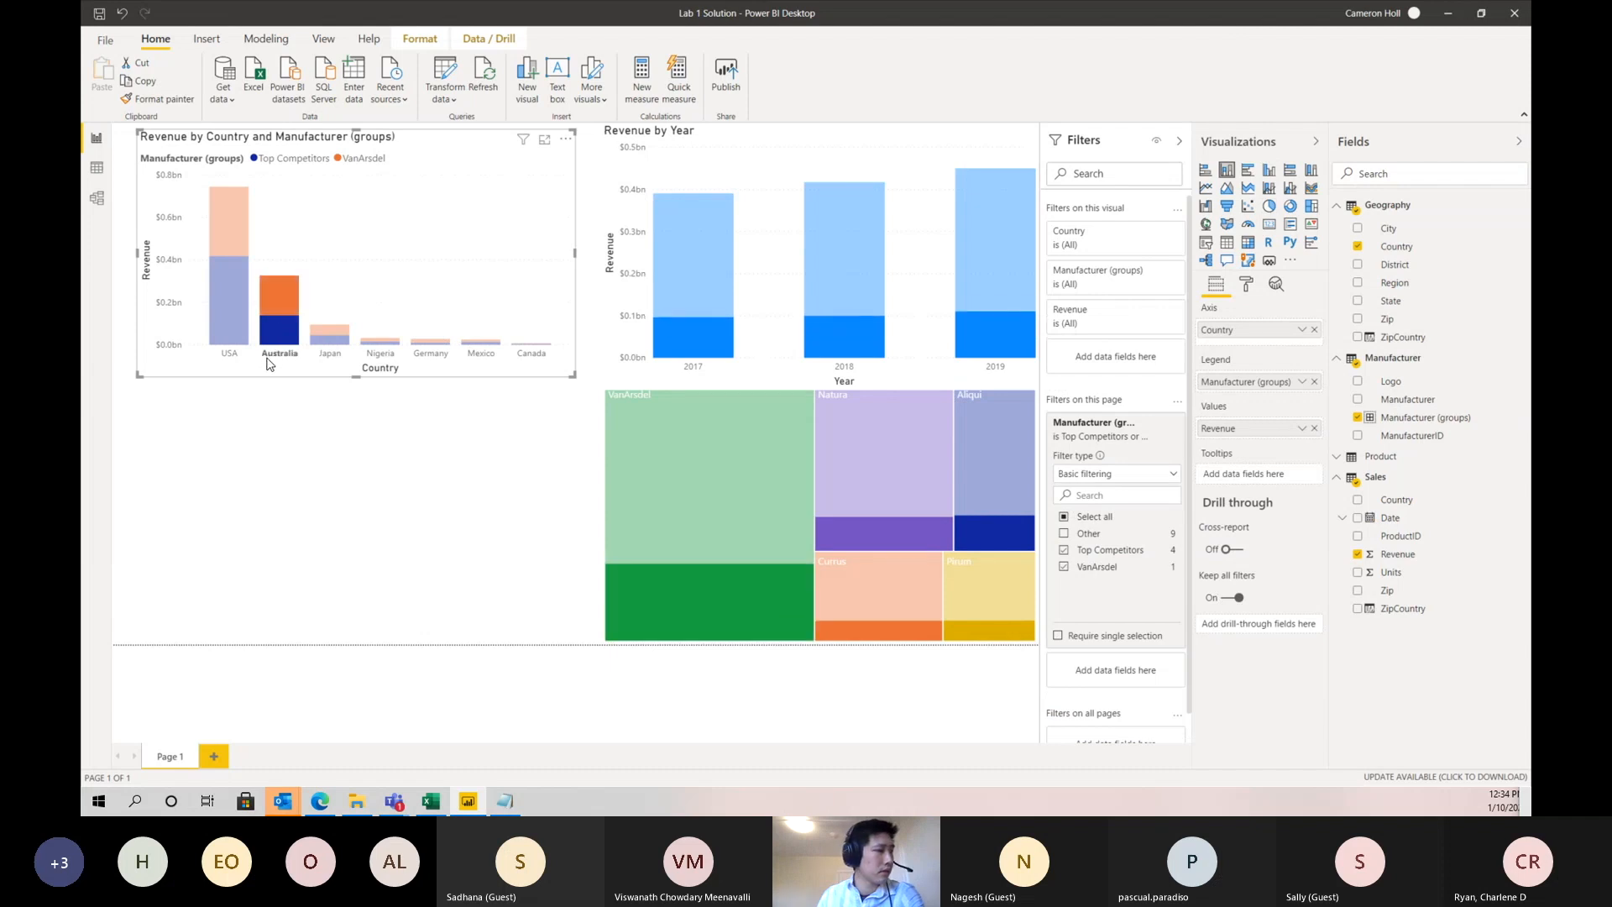
click(268, 359)
click(268, 360)
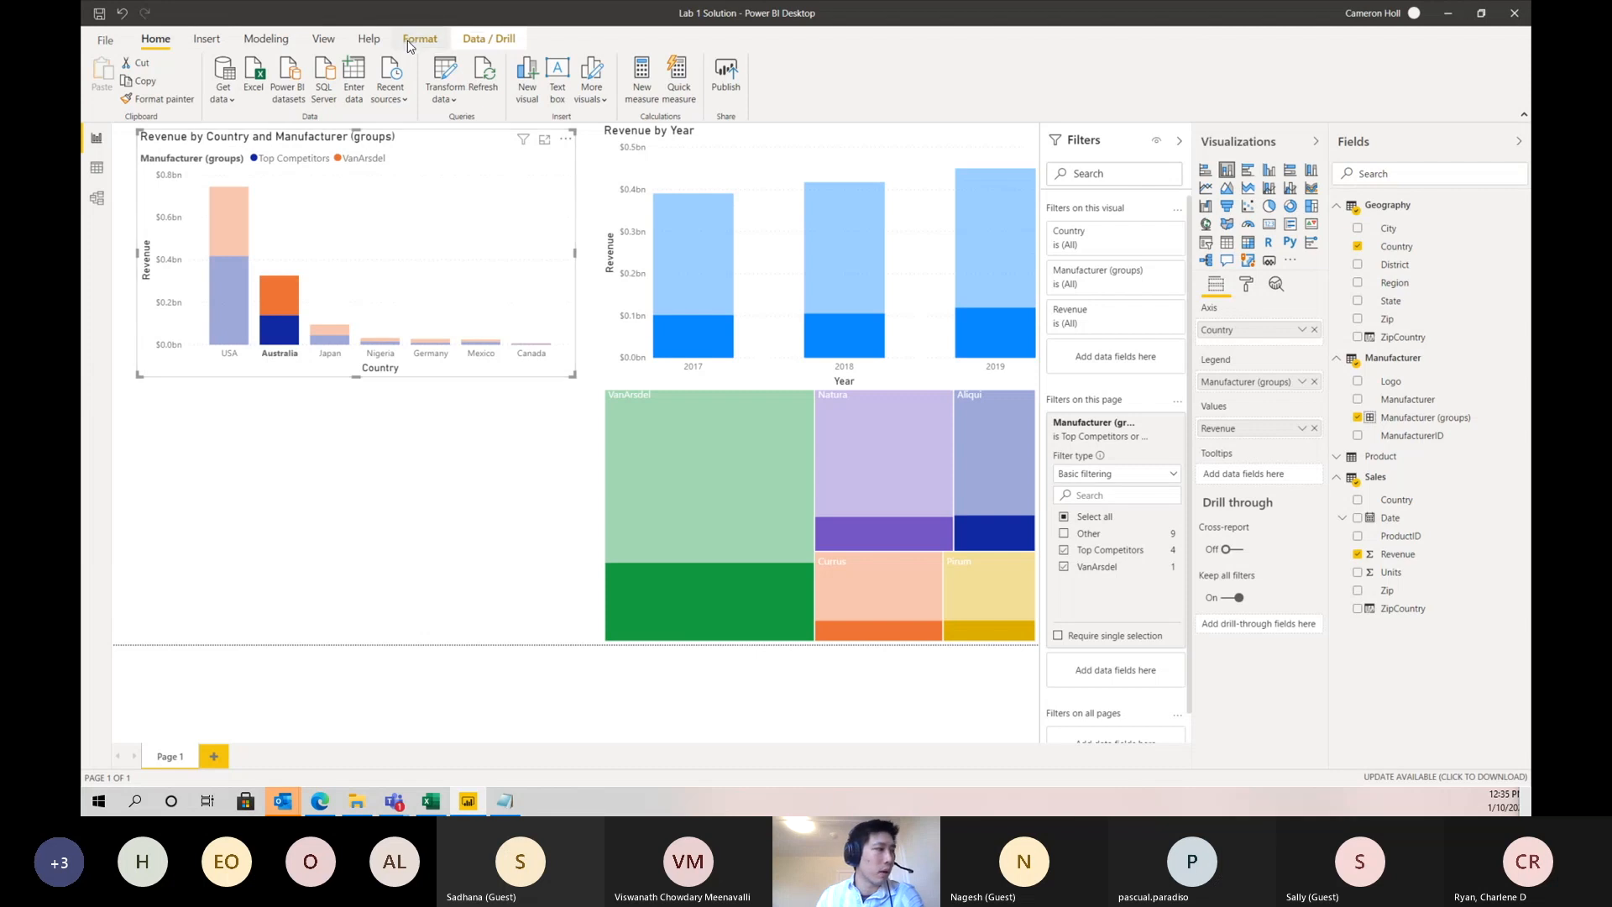
- Edit interactions so the country chart filters the Revenue by Year chart and the treemap, and reduce the year chart's height
click(410, 42)
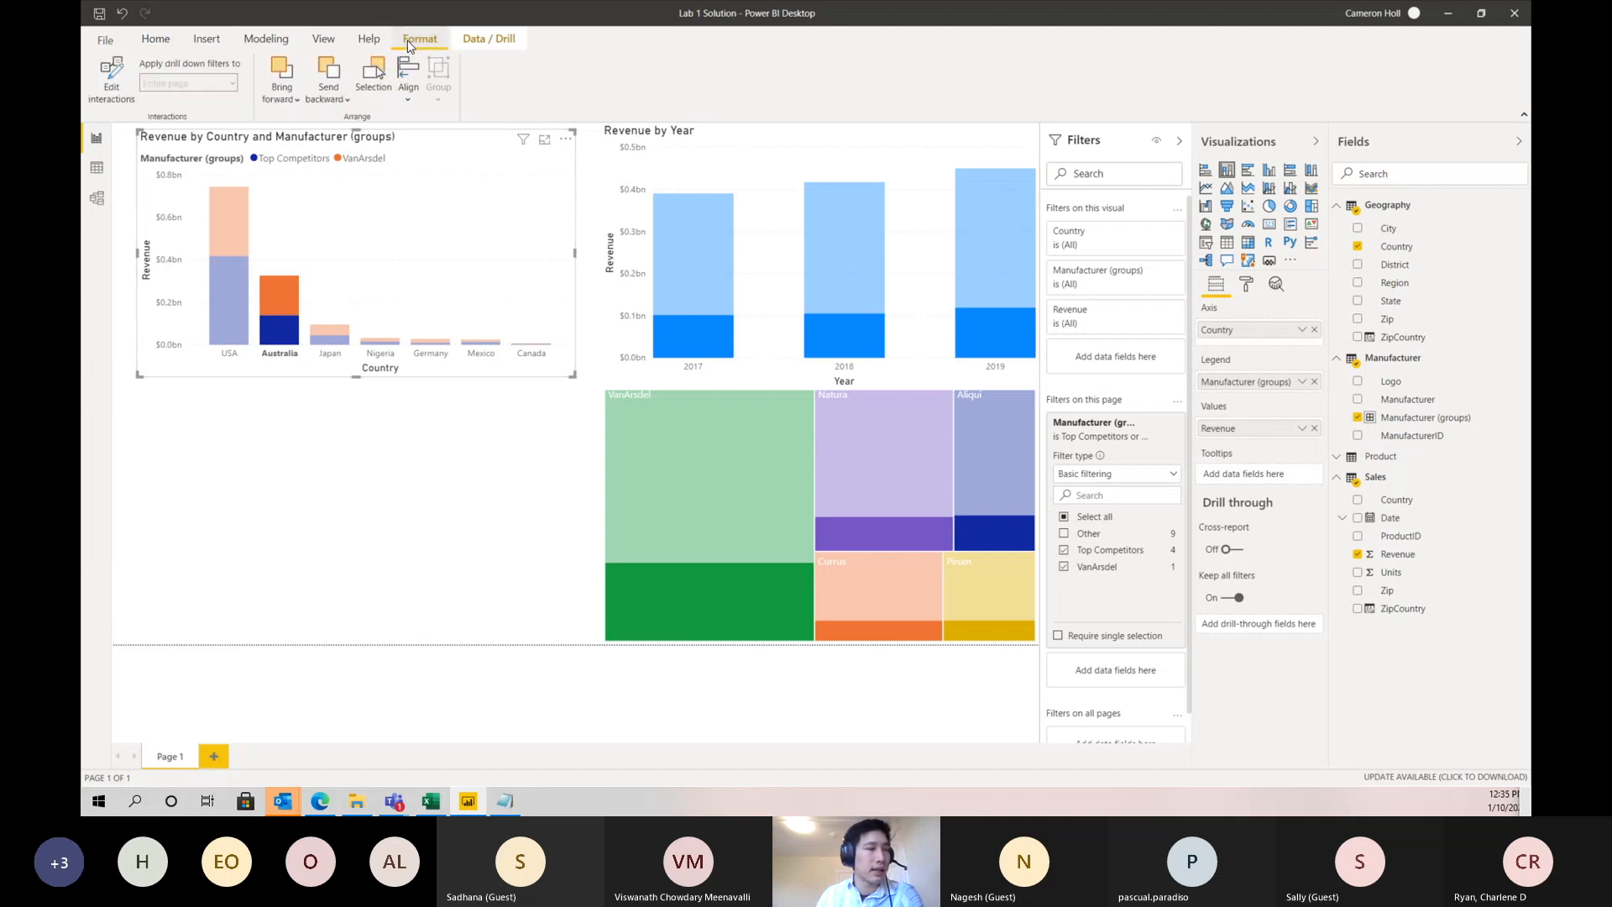
click(108, 80)
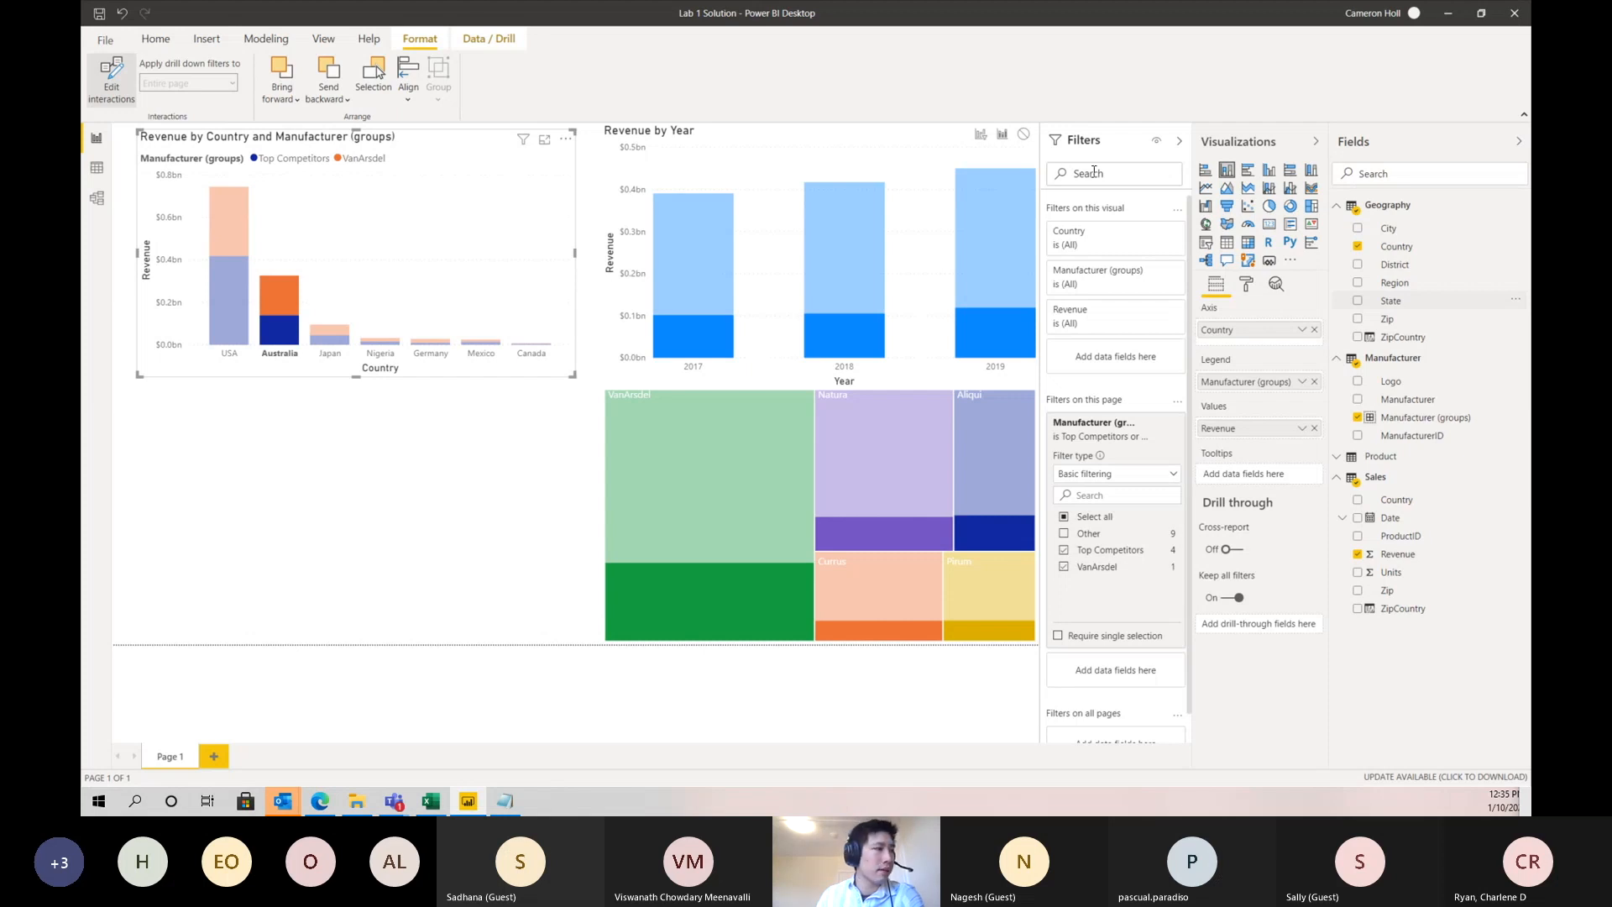
click(981, 134)
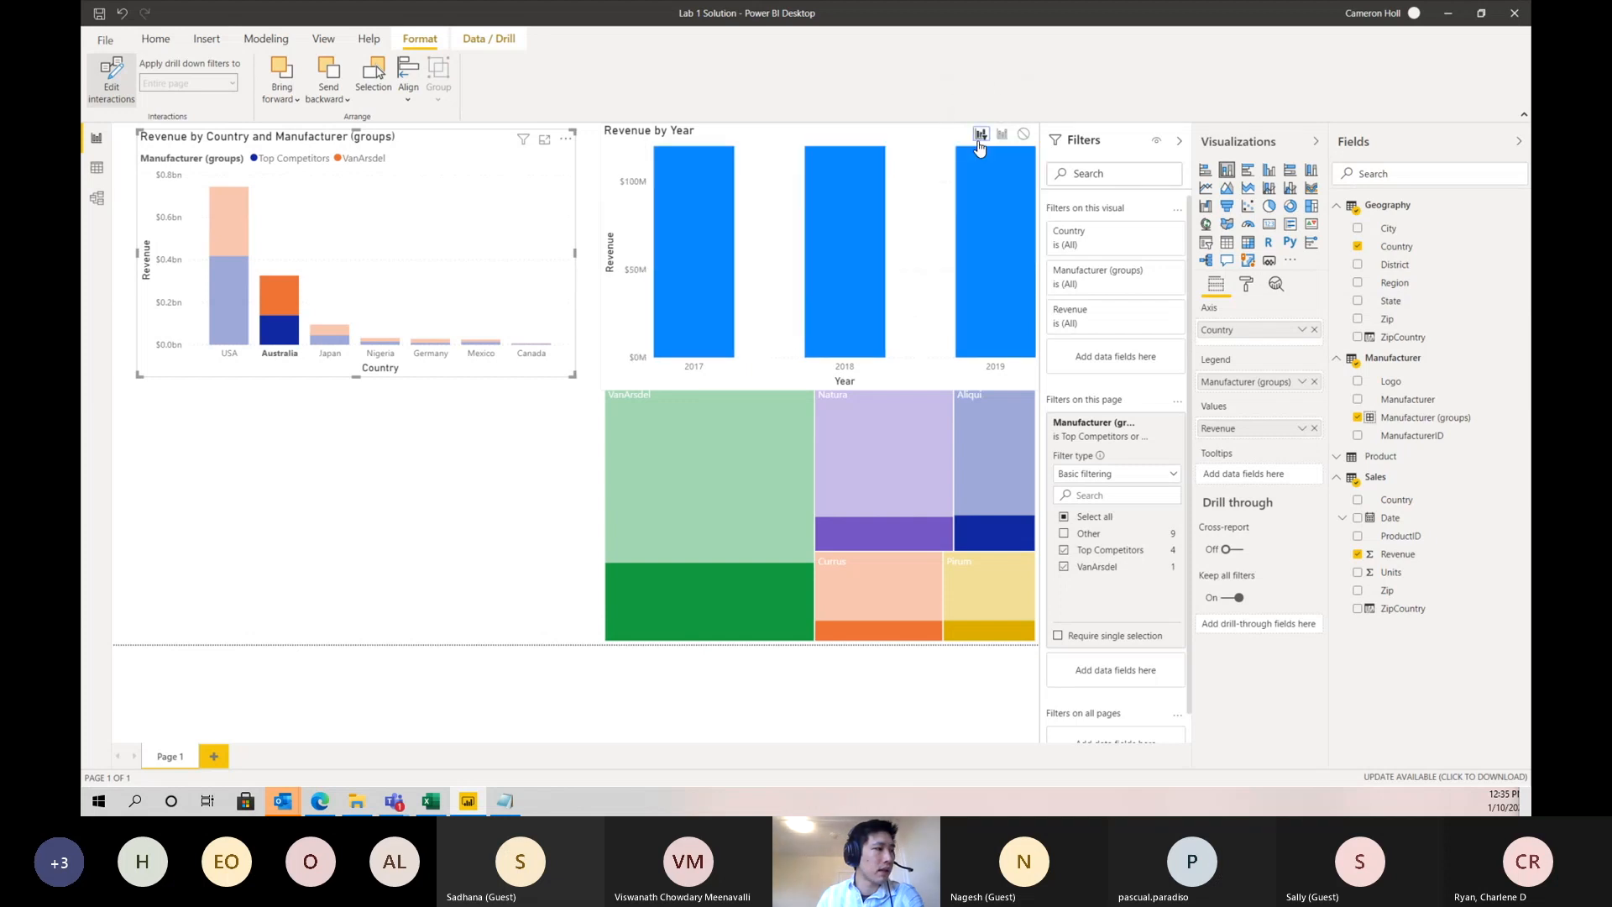
click(753, 361)
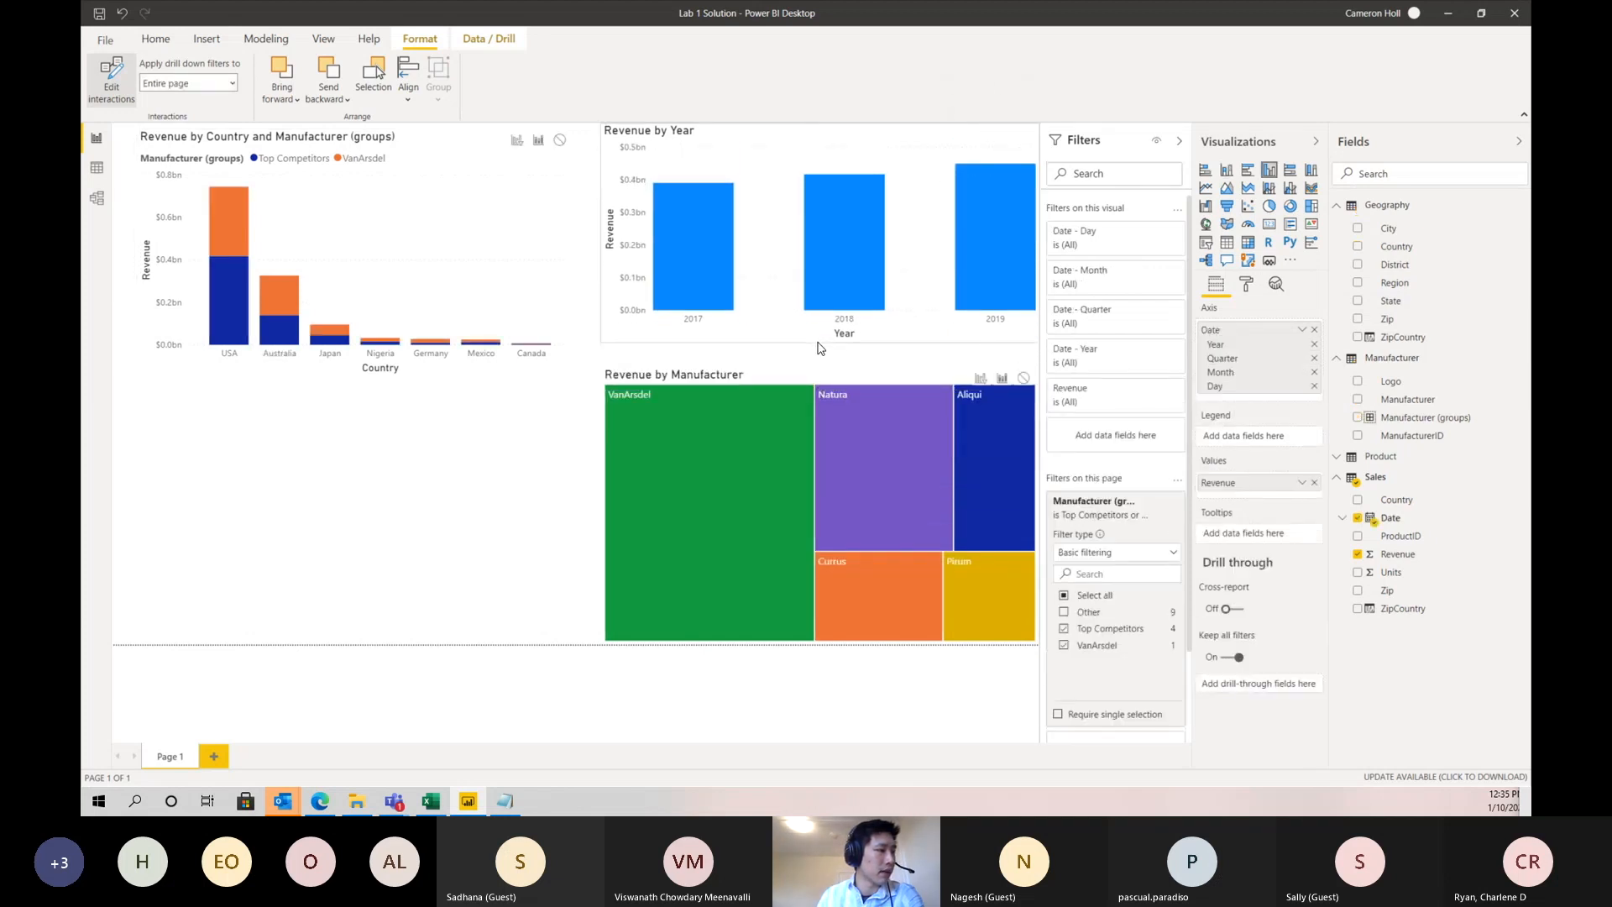
click(554, 258)
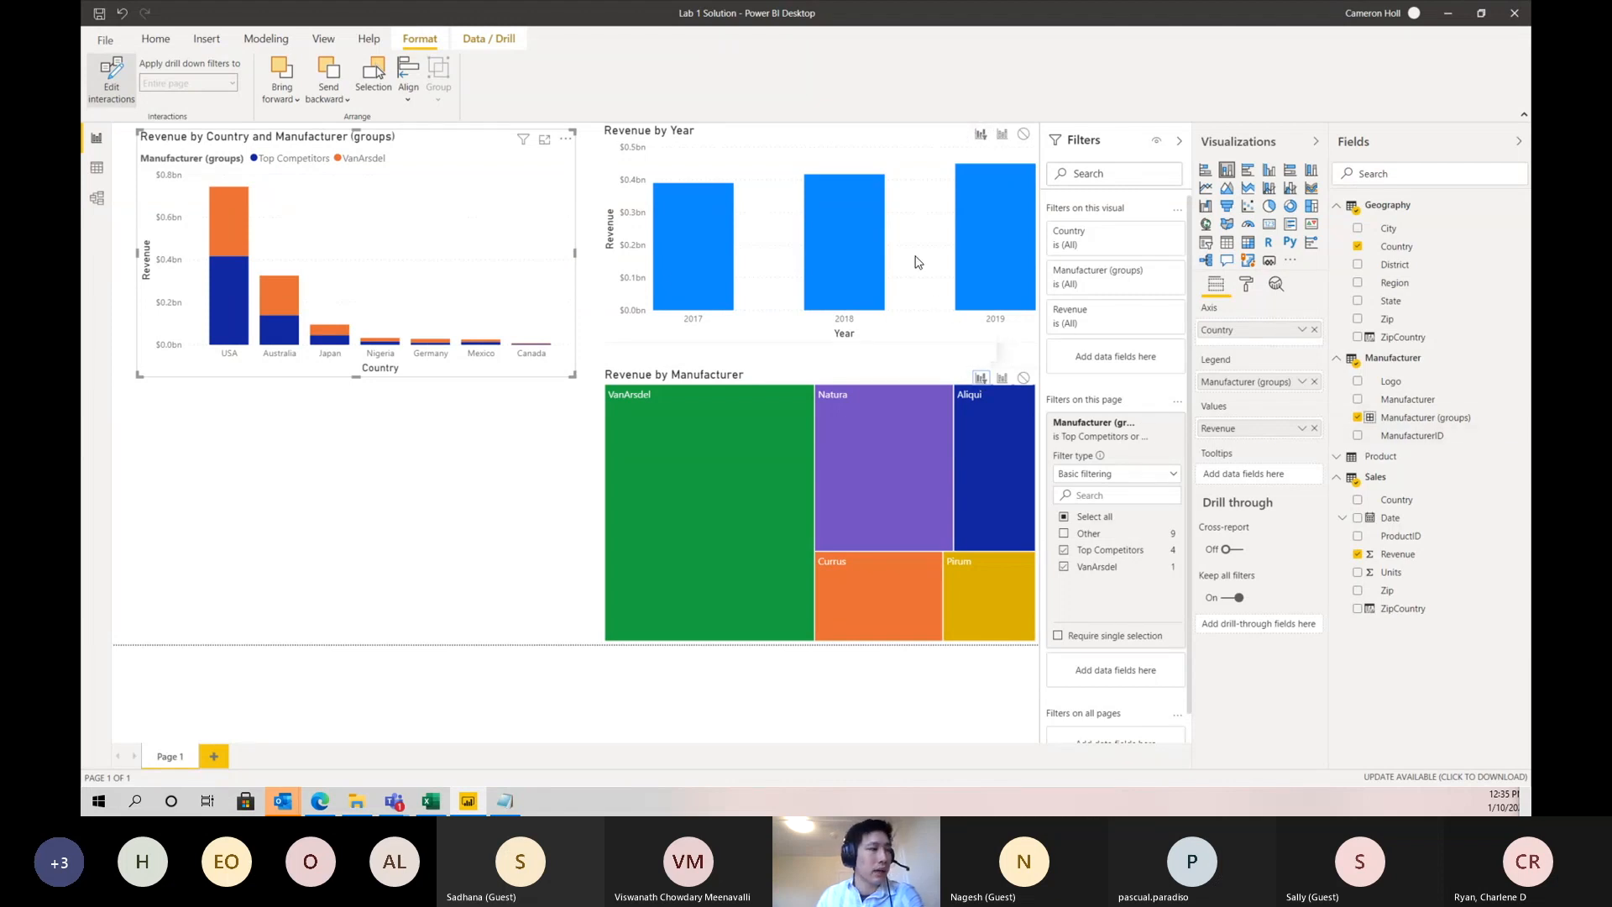
- Set the Revenue by Year chart and the treemap to filter the other visuals, and finish editing interactions
click(950, 299)
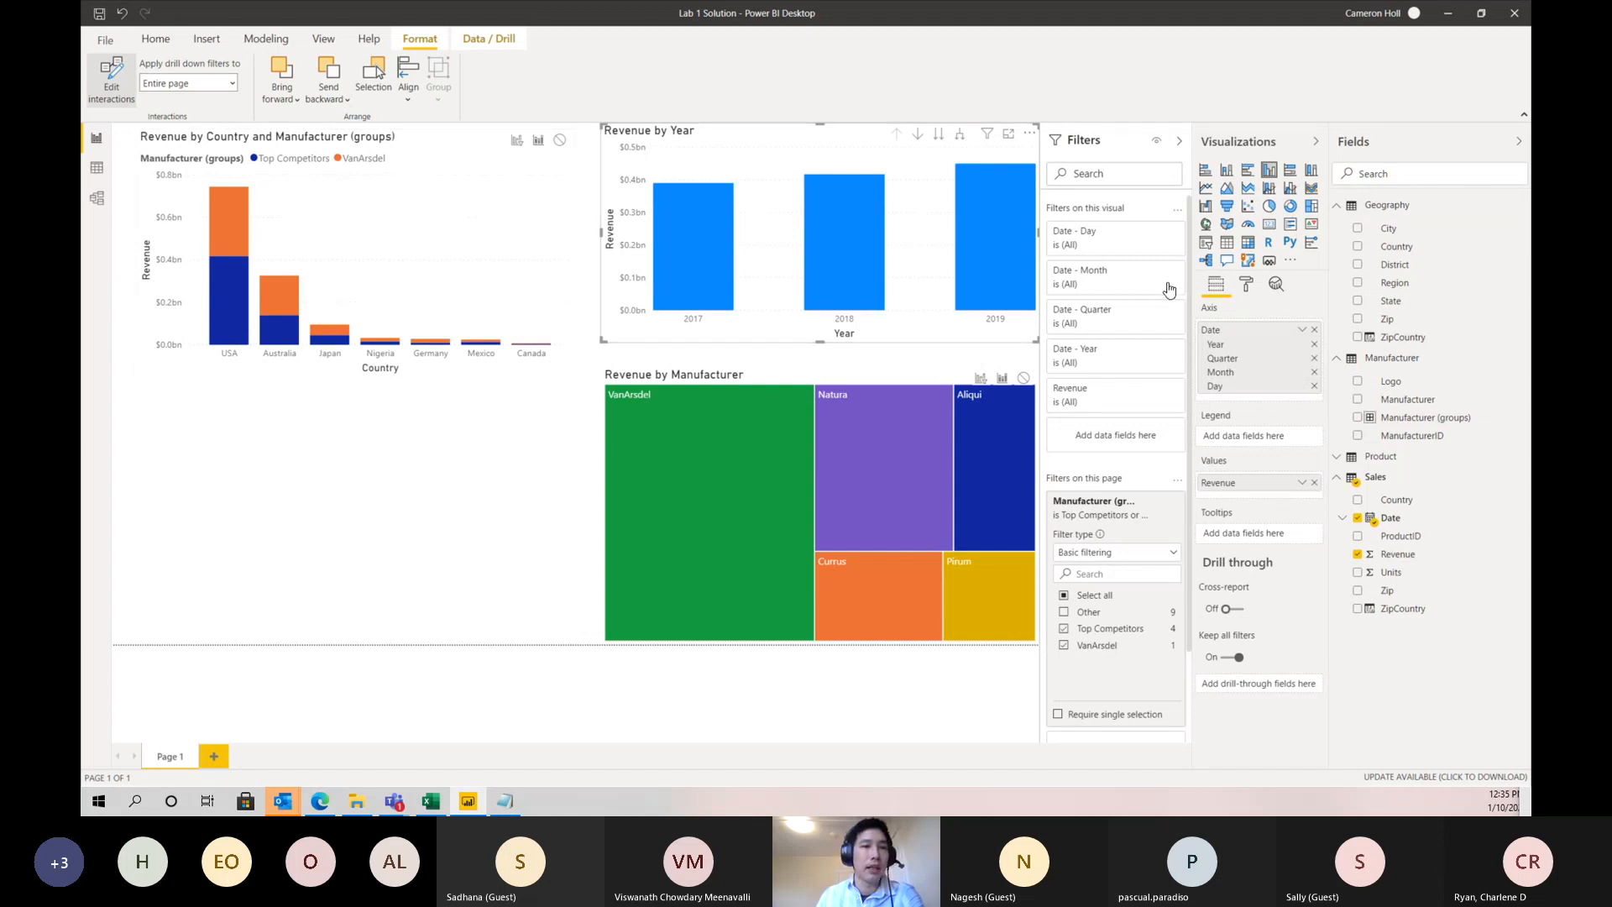
click(516, 139)
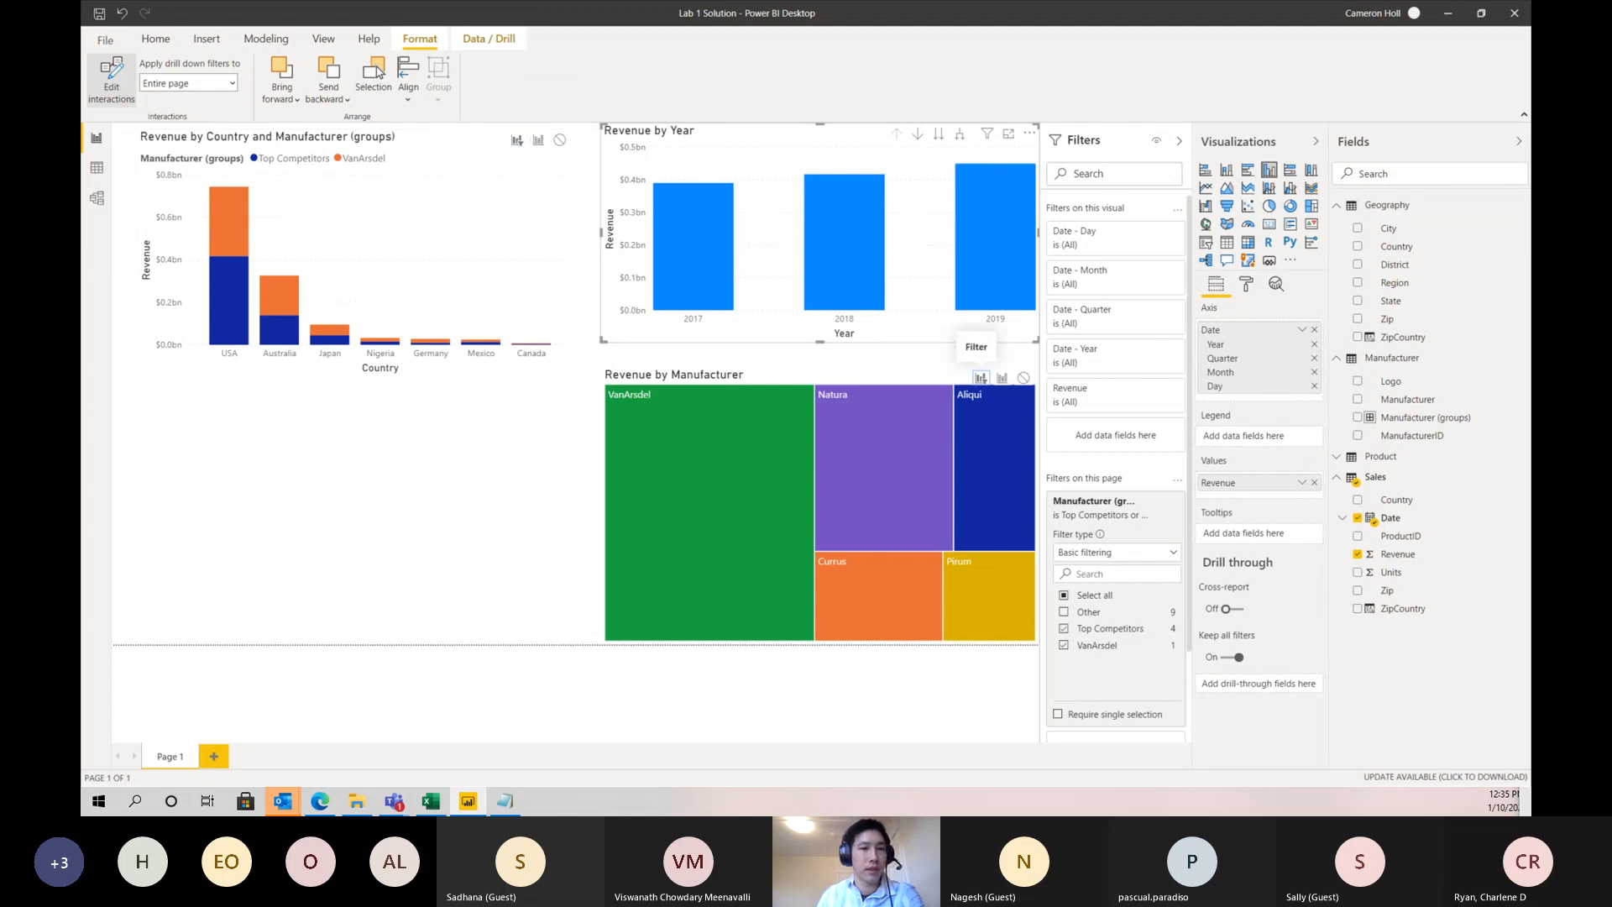
click(842, 385)
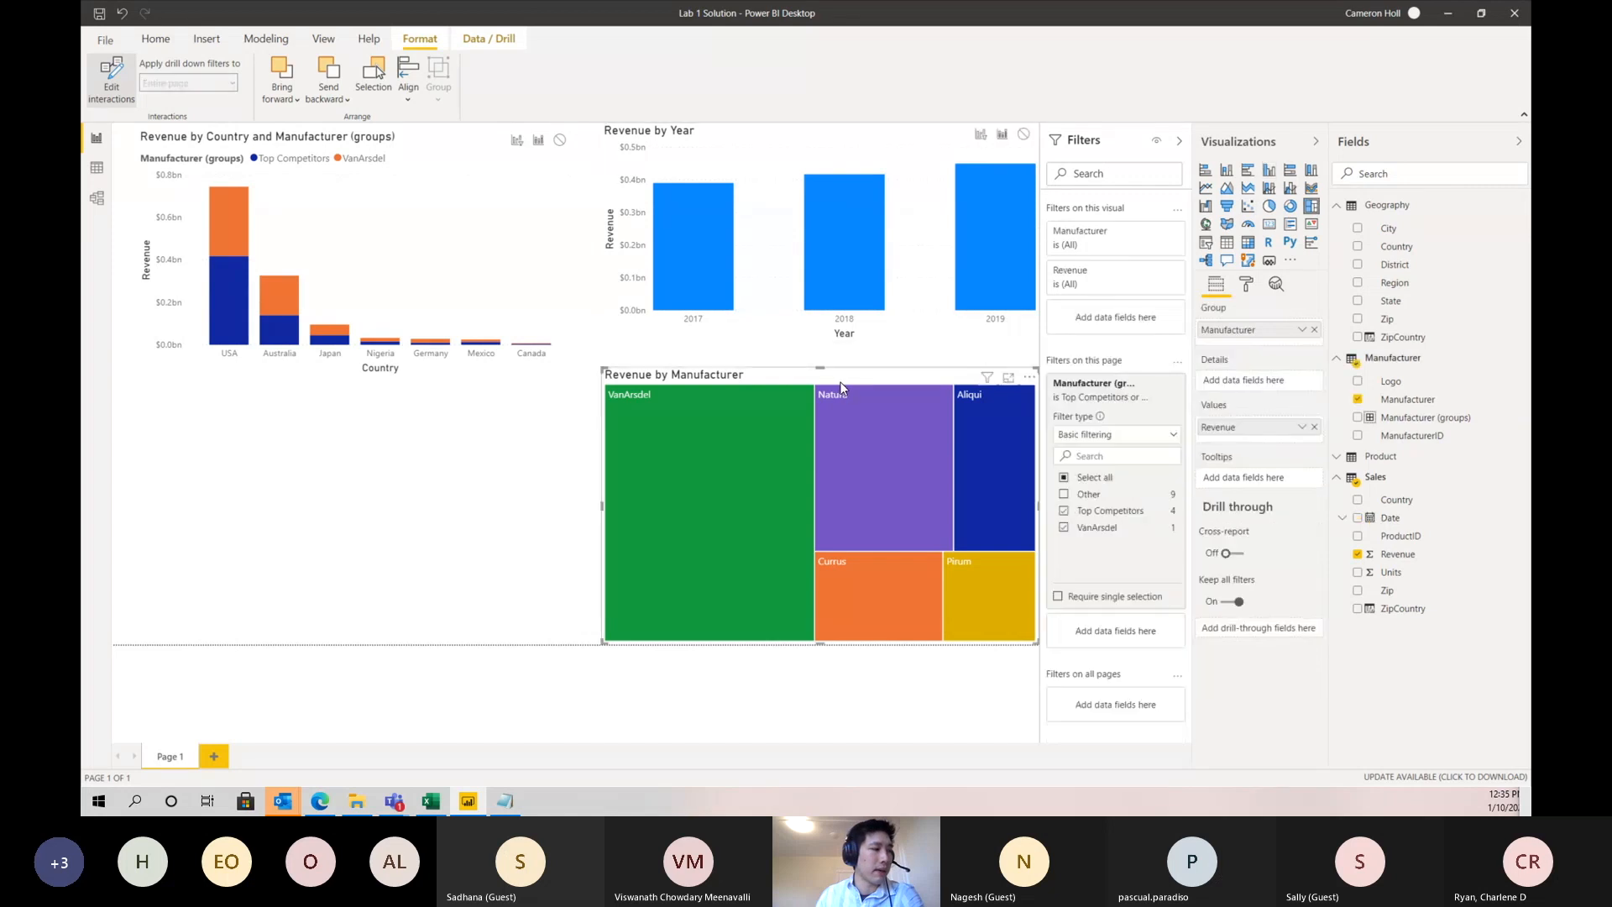
click(980, 137)
click(515, 144)
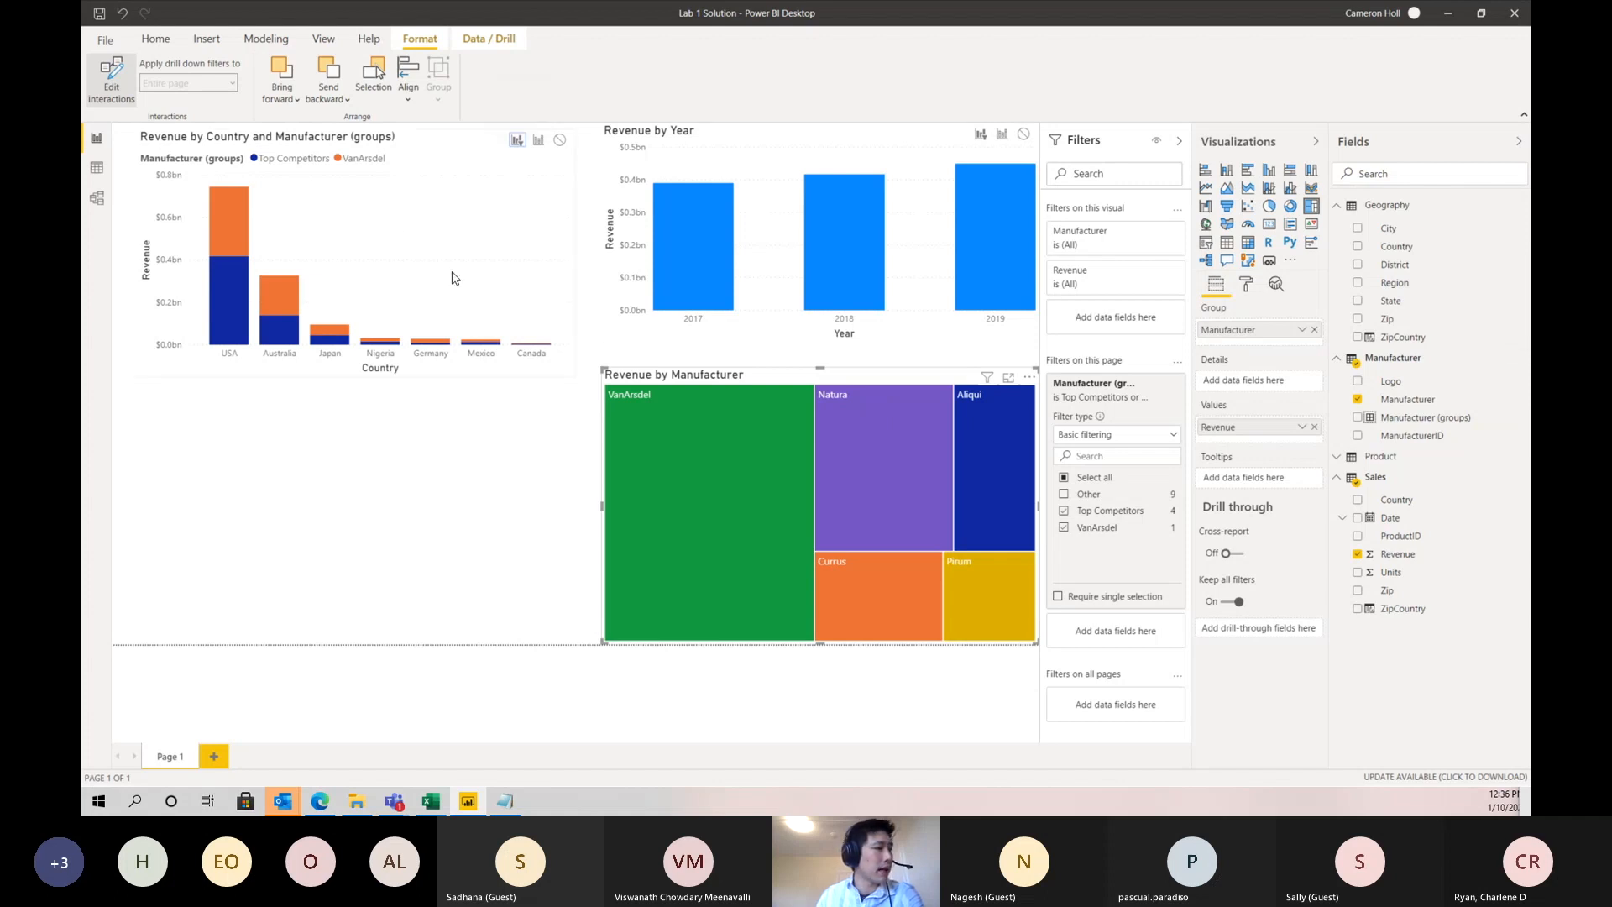
click(94, 79)
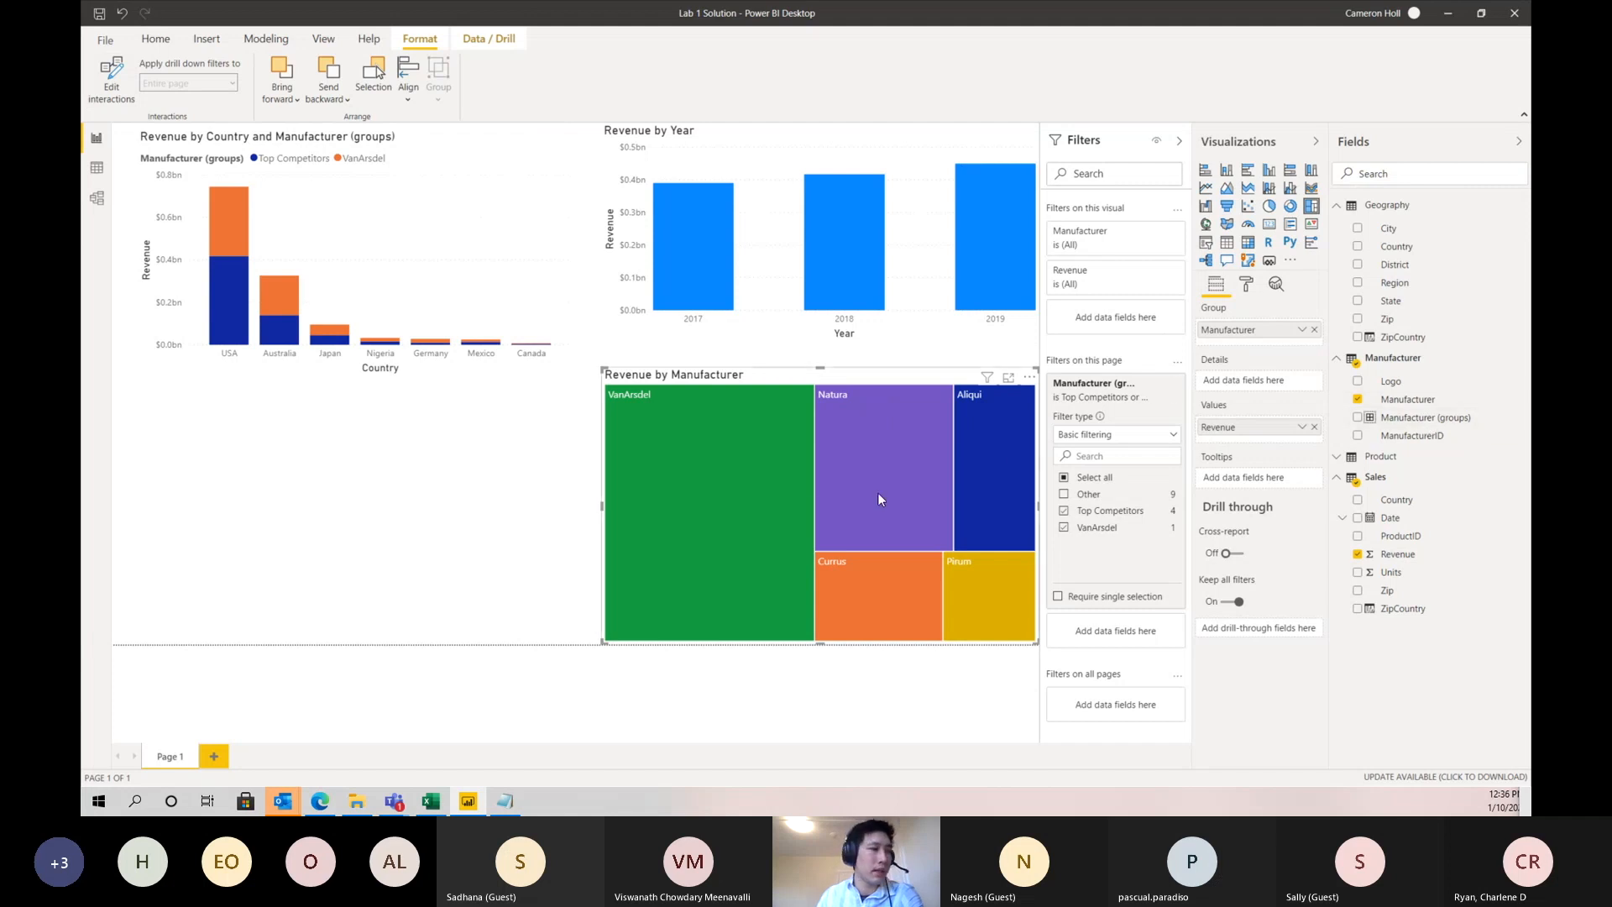
- Filter the page by VanArsdel from the treemap, clear it and reapply it to examine the country and year charts
click(740, 487)
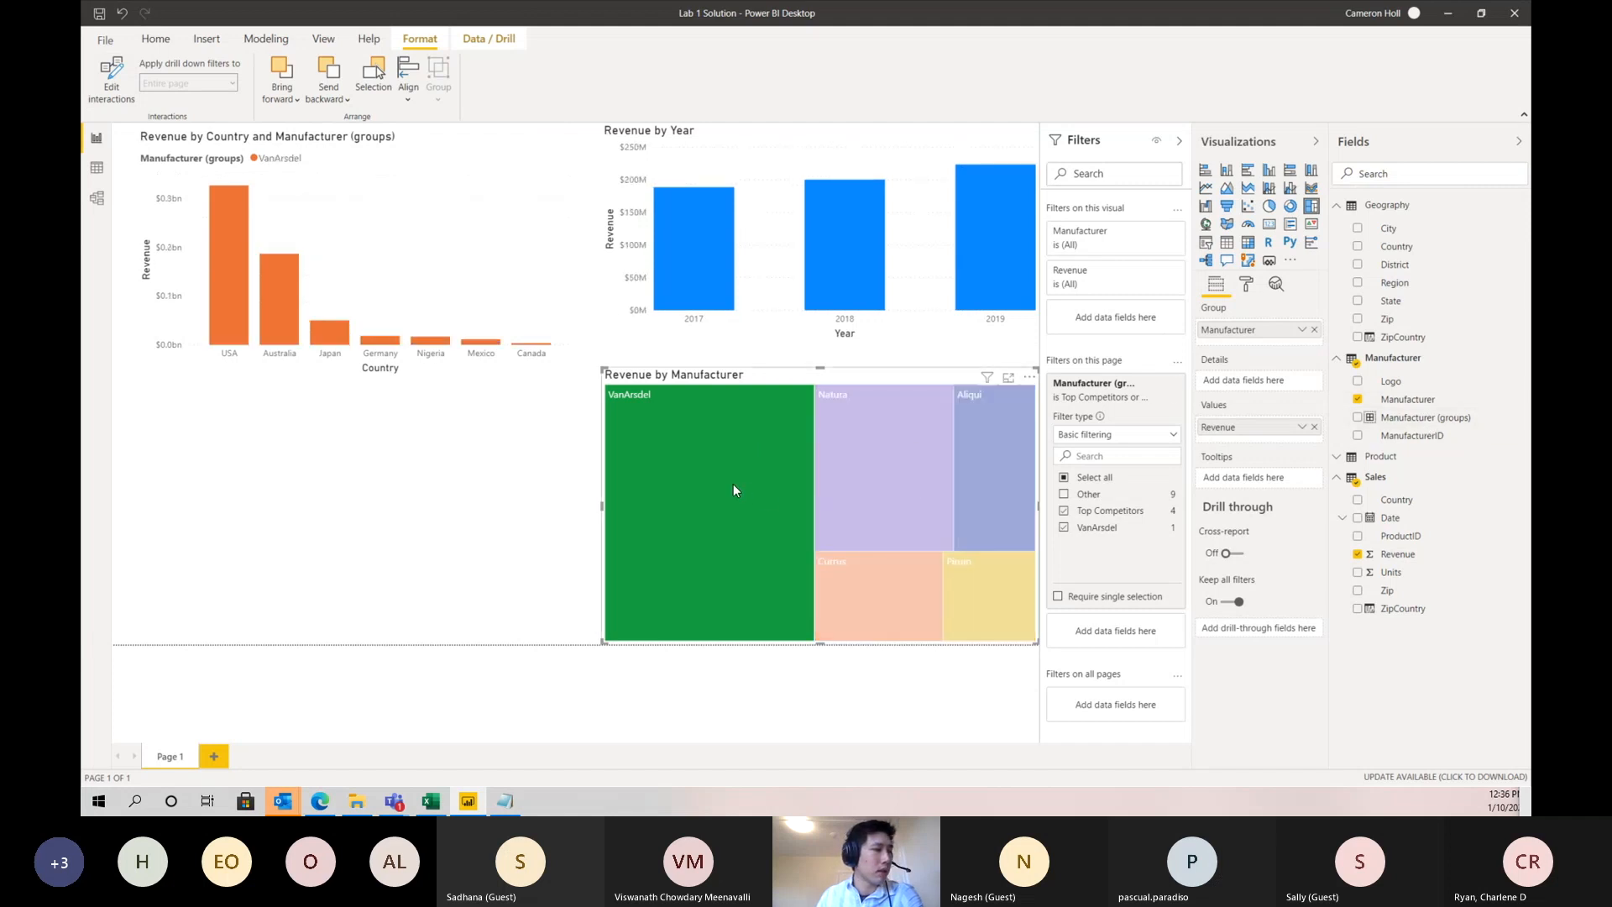
click(727, 483)
click(724, 484)
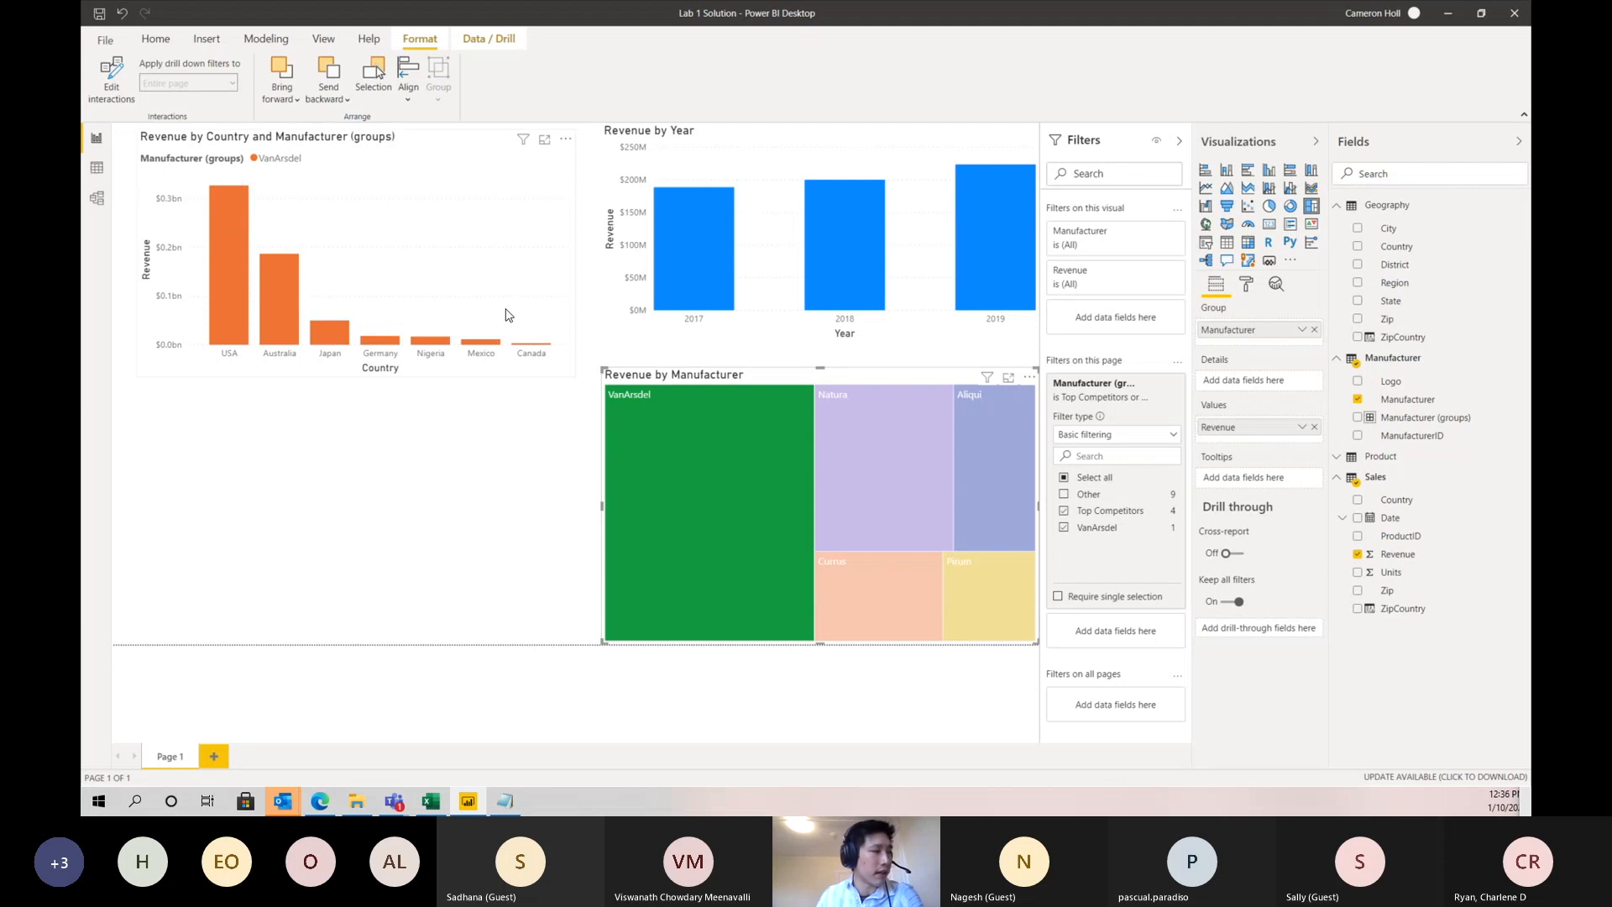
click(694, 451)
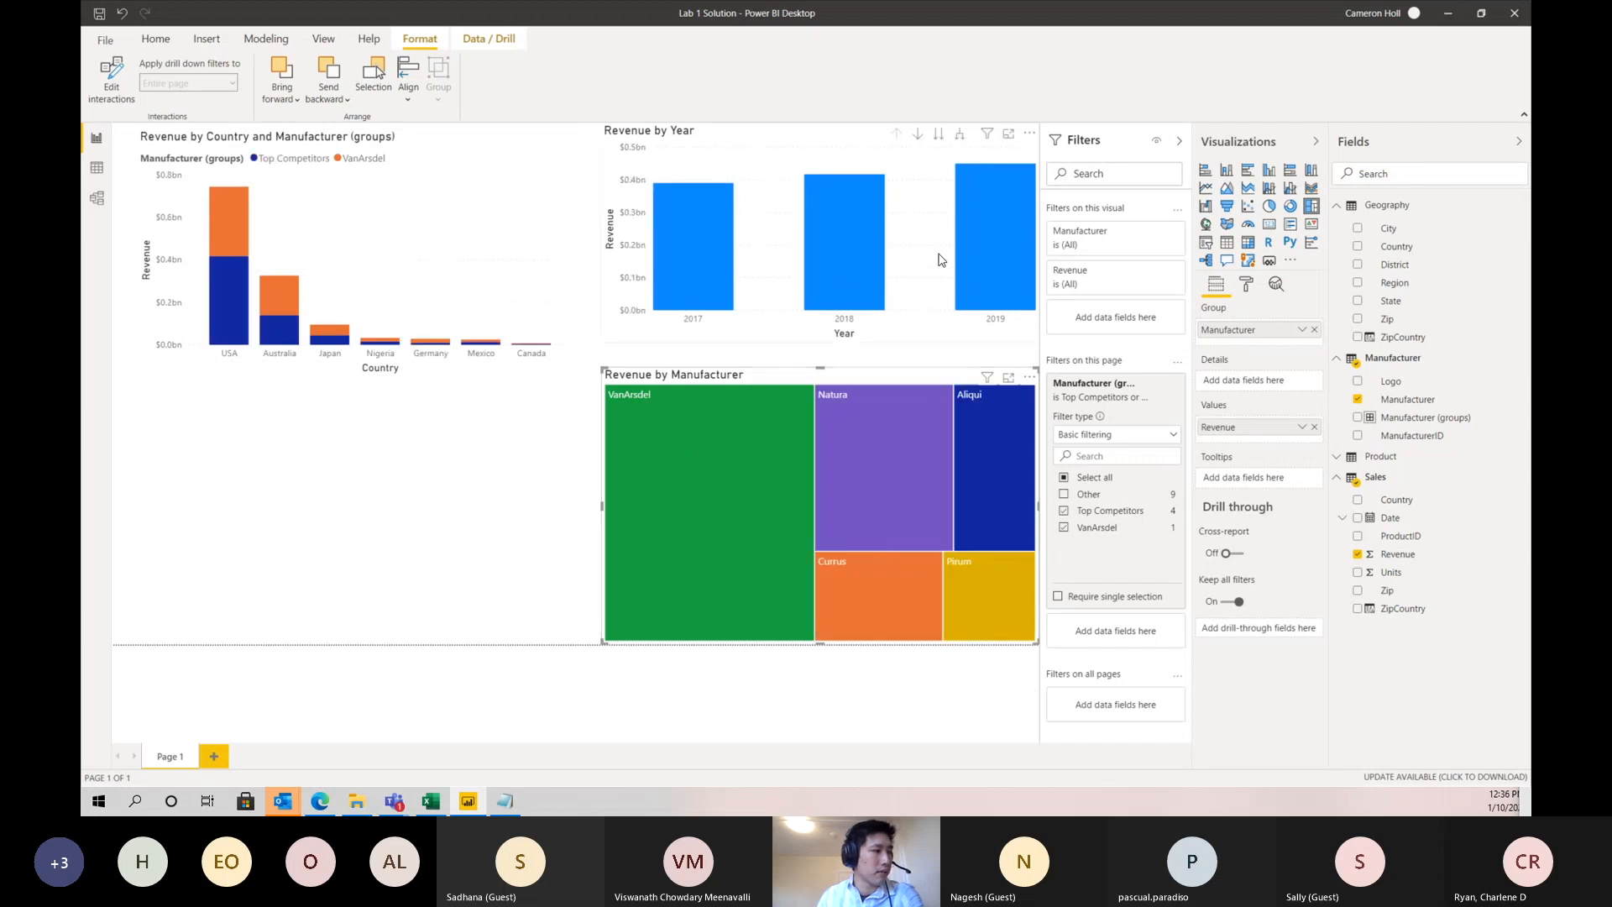
click(678, 508)
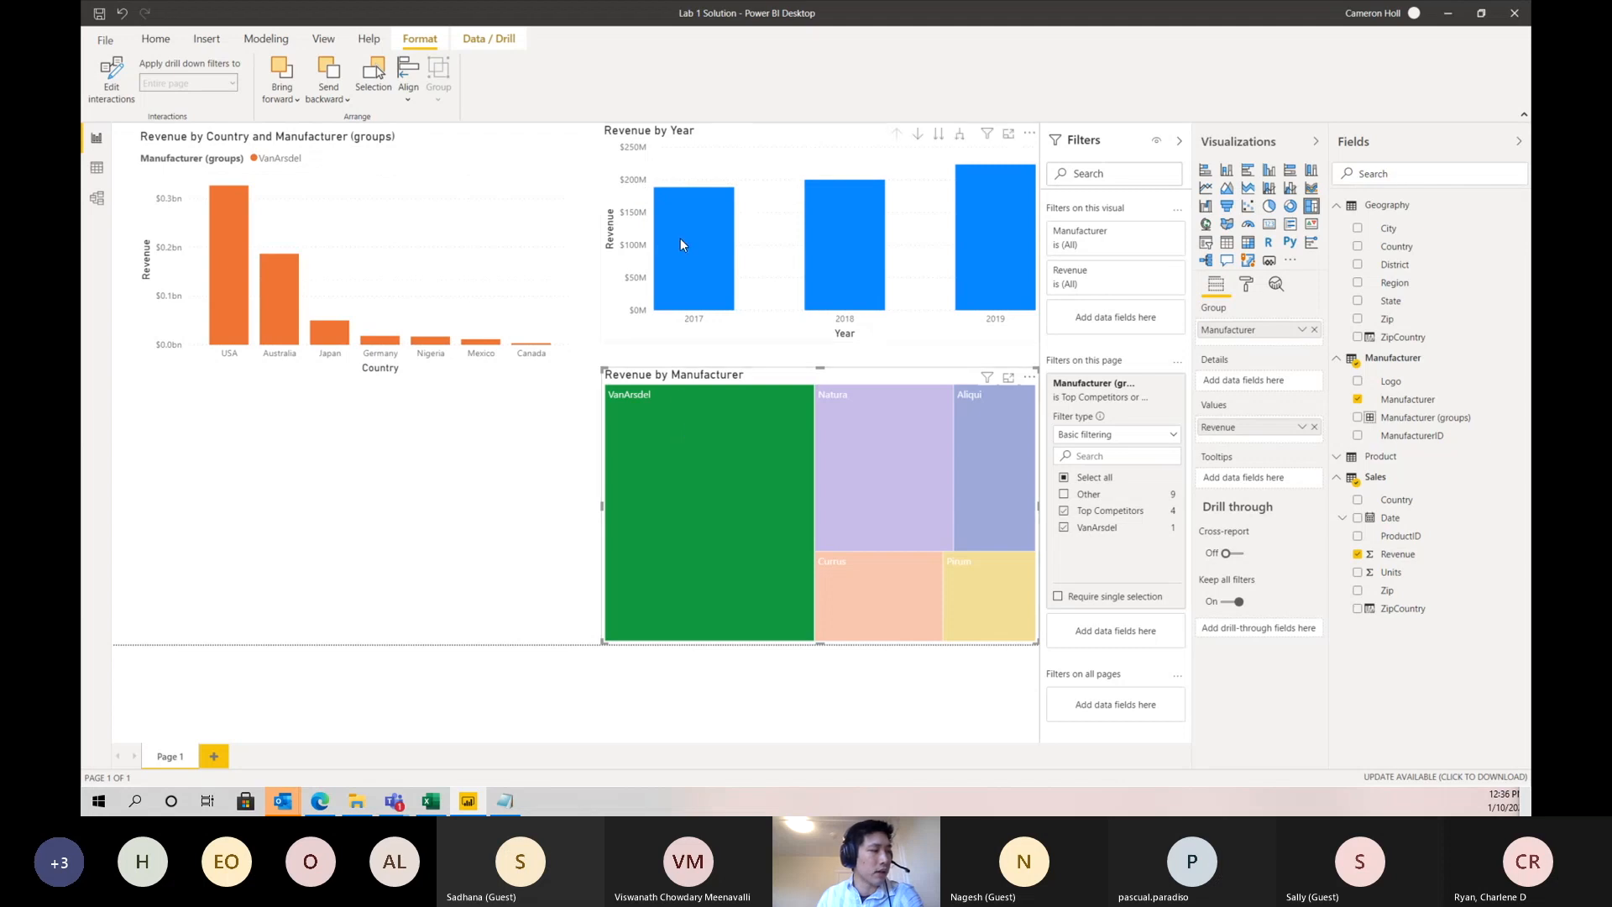
mouse_move(731, 471)
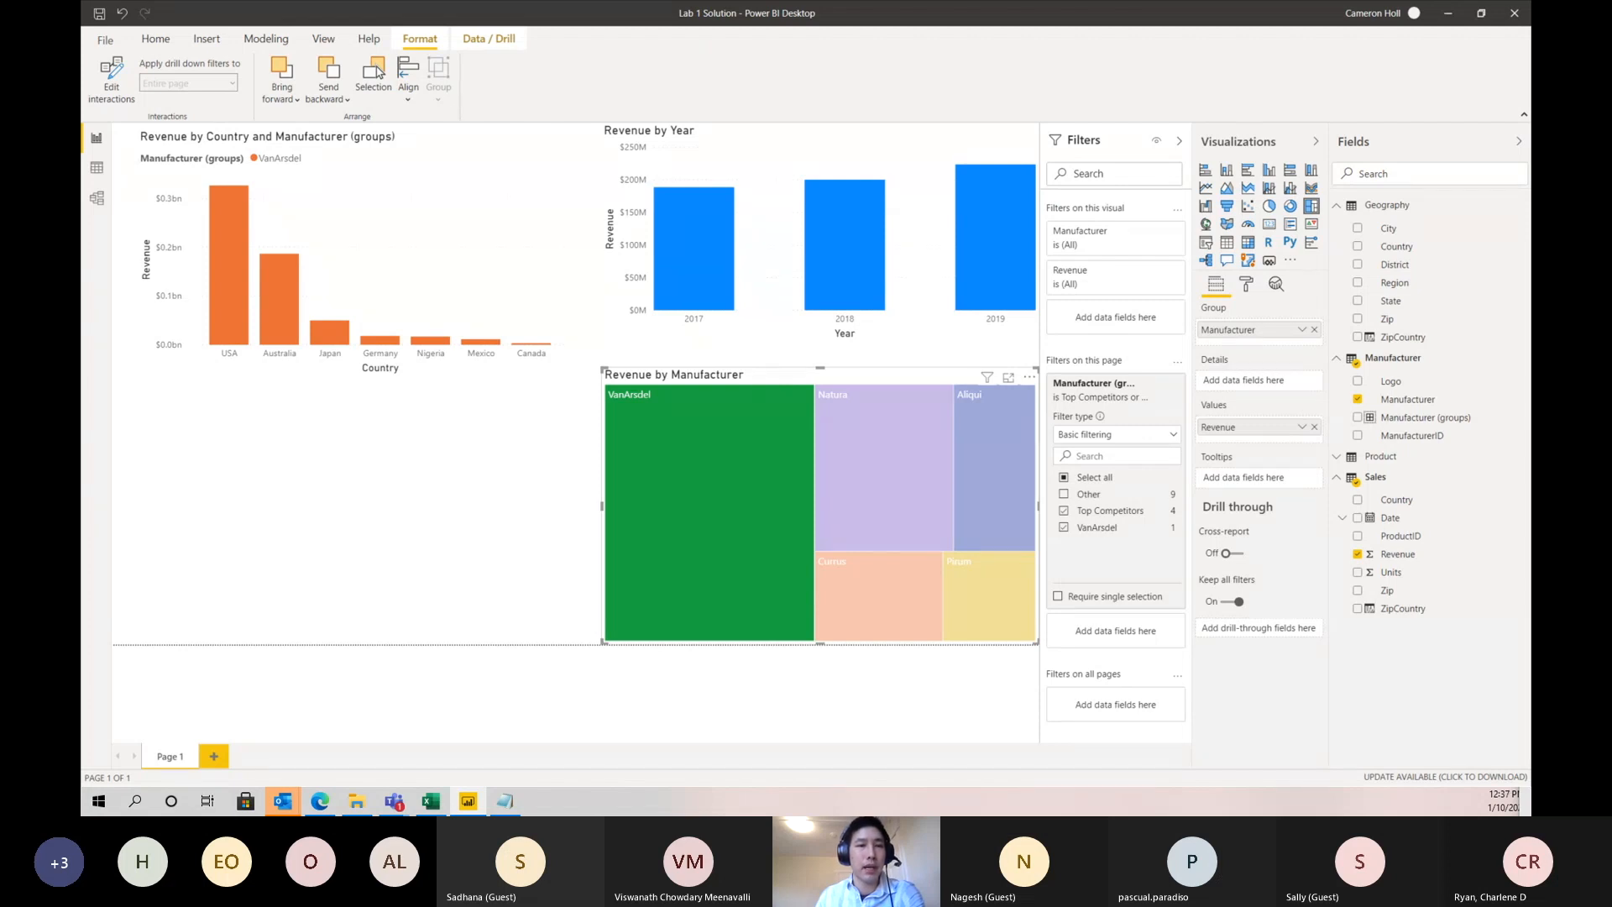
- Remove Manufacturer (groups) from the country chart's legend and filter the visuals by VanArsdel from the treemap
click(460, 283)
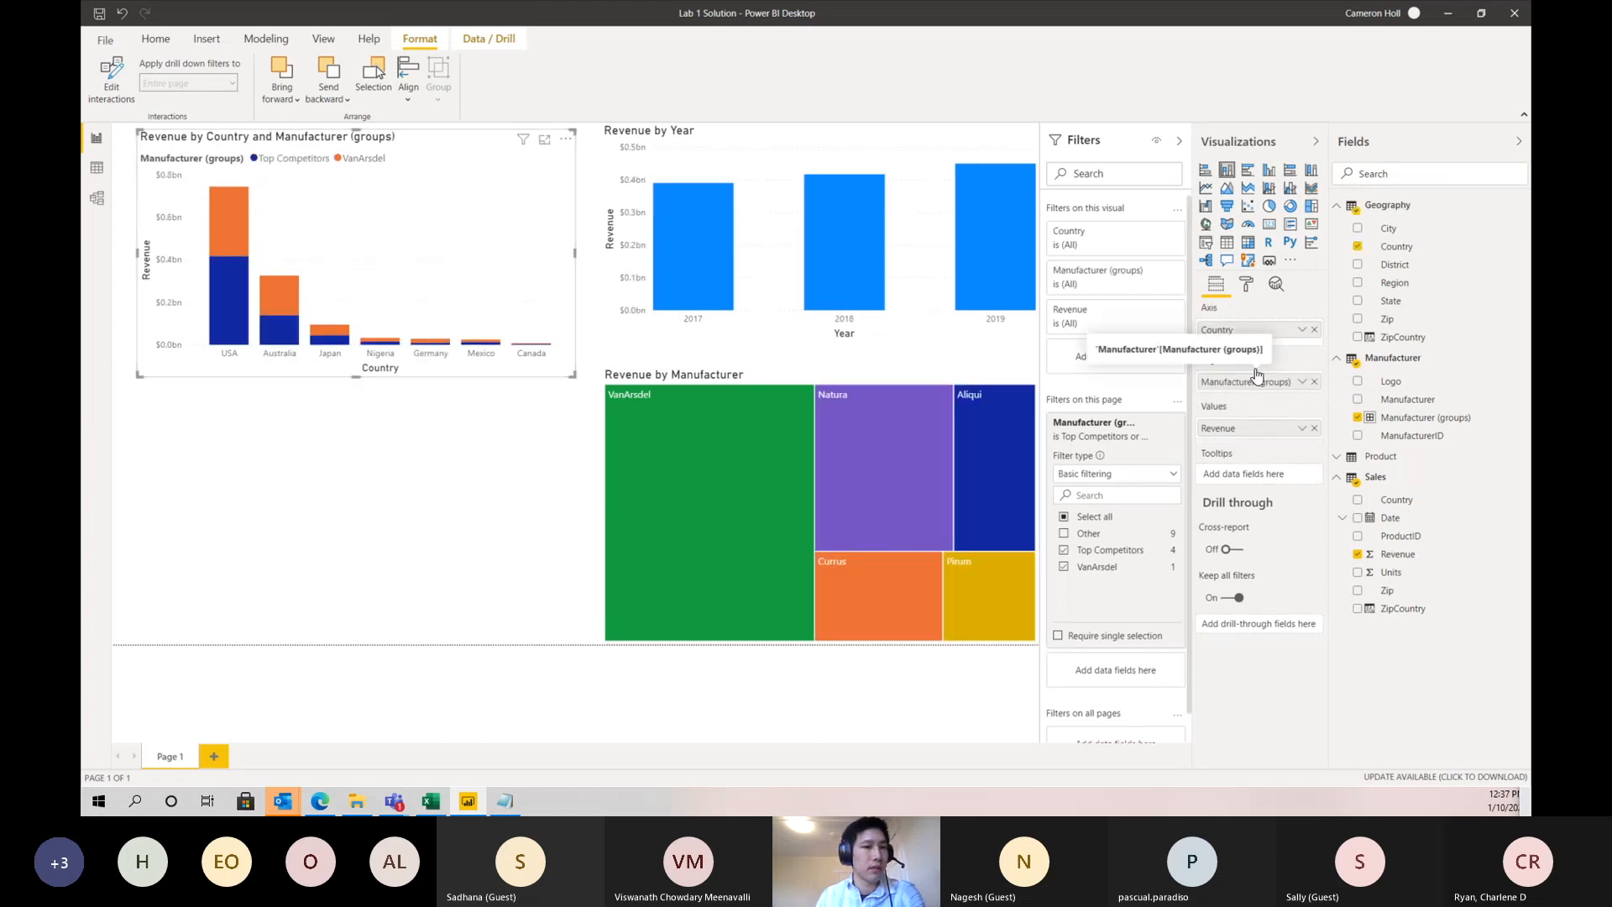
click(1315, 384)
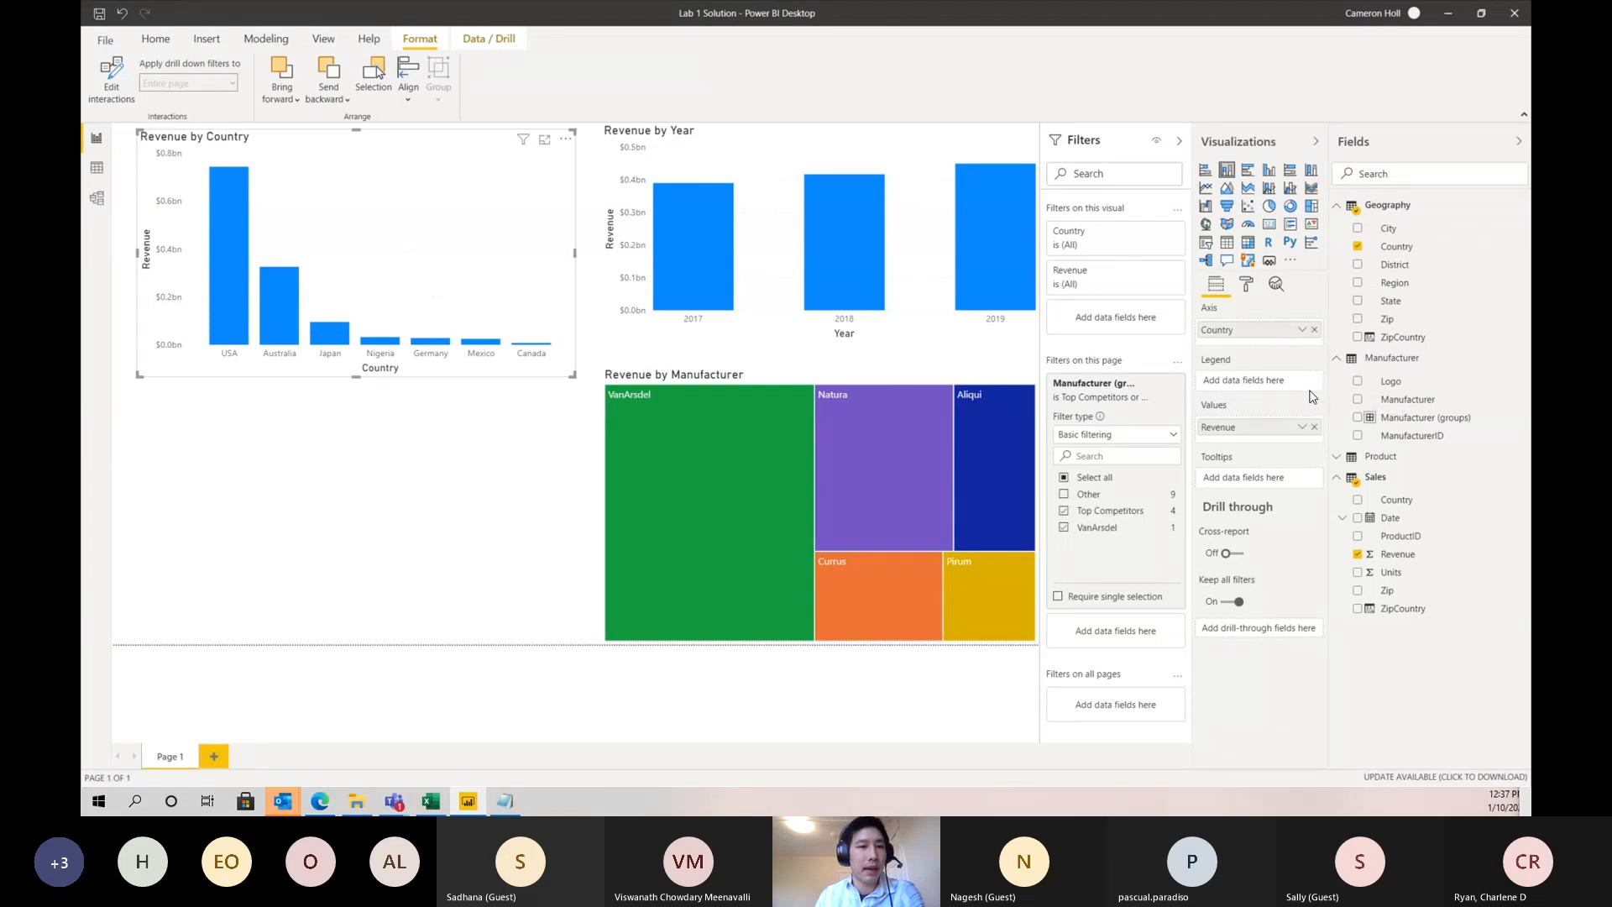
mouse_move(665, 428)
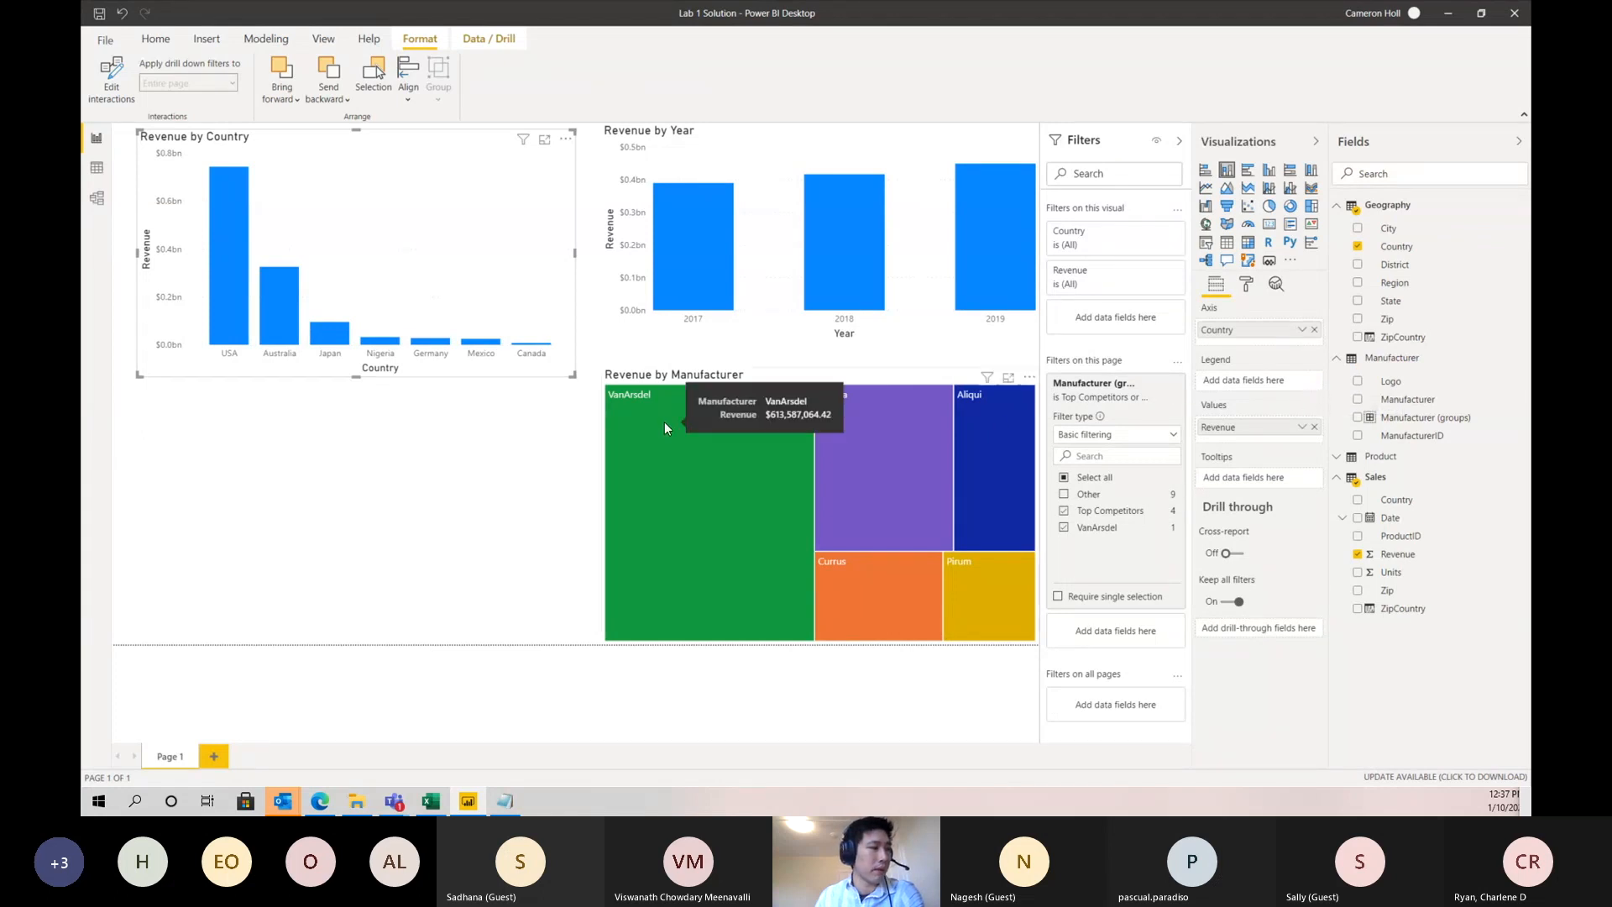
click(662, 431)
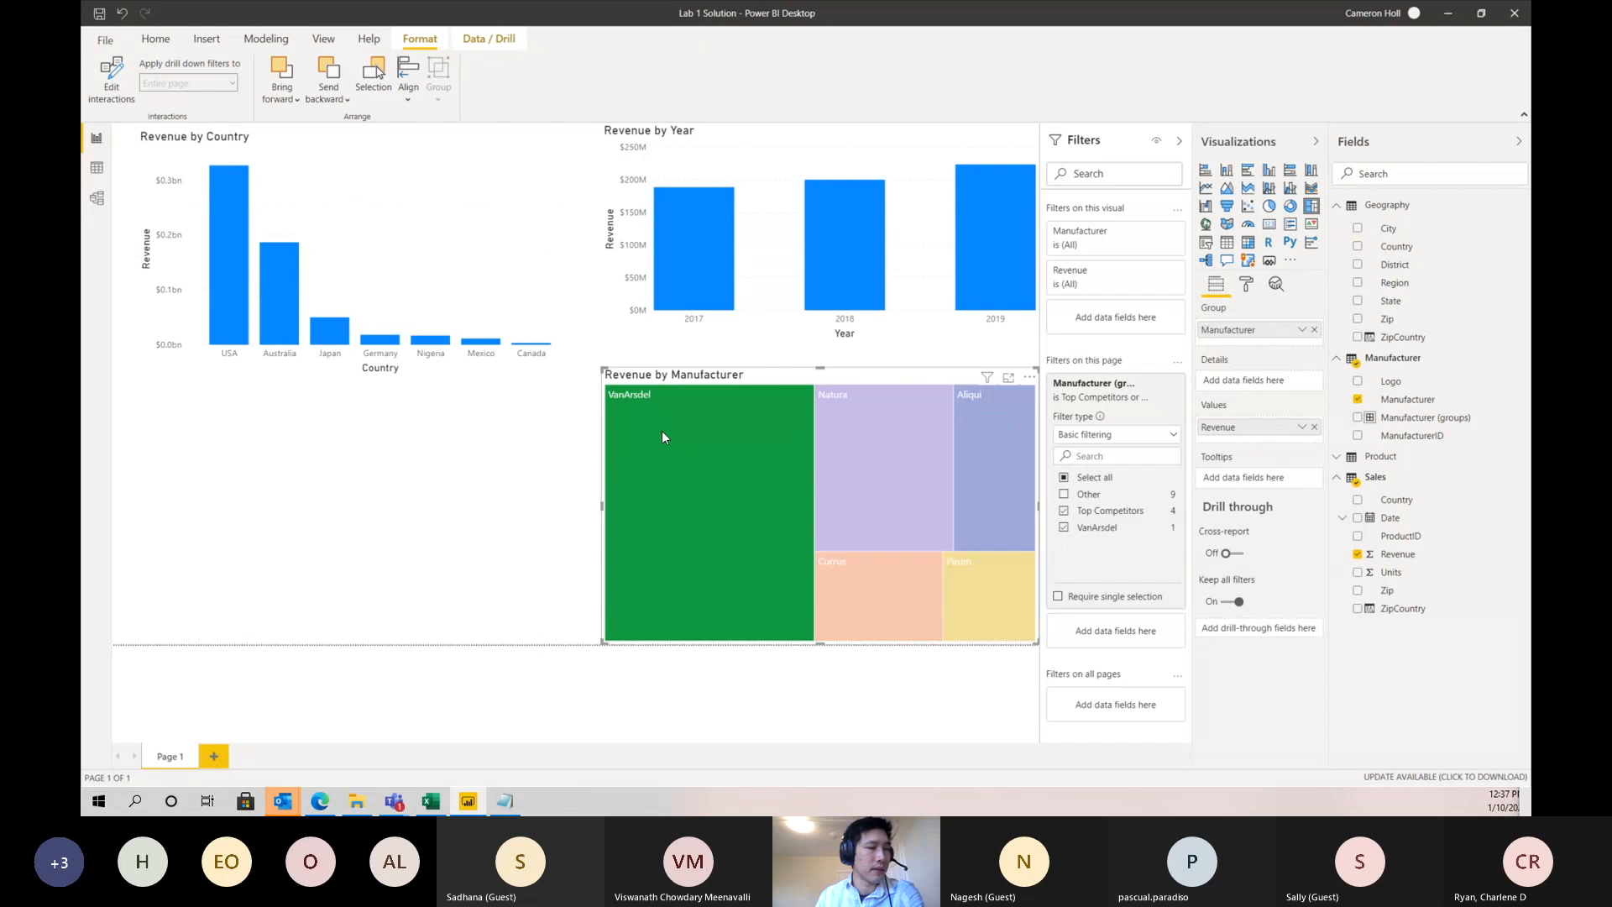
mouse_move(664, 431)
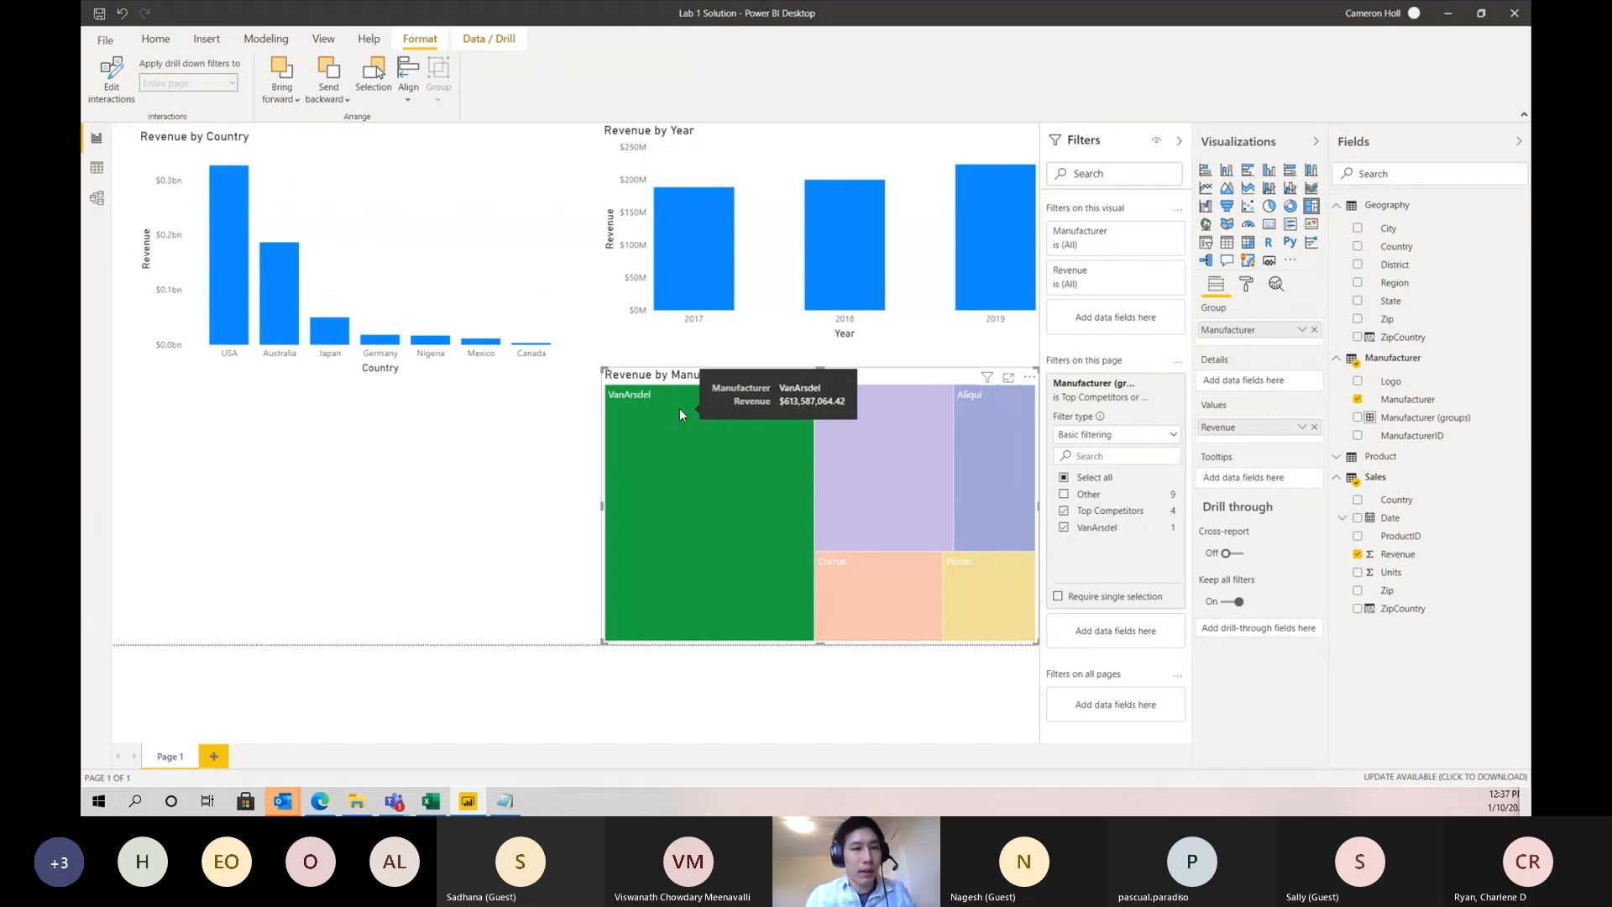
- Filter the visuals by Australia from the country chart, turn on drill-down for Revenue by Year and drill into the quarters of 2019
mouse_move(288, 299)
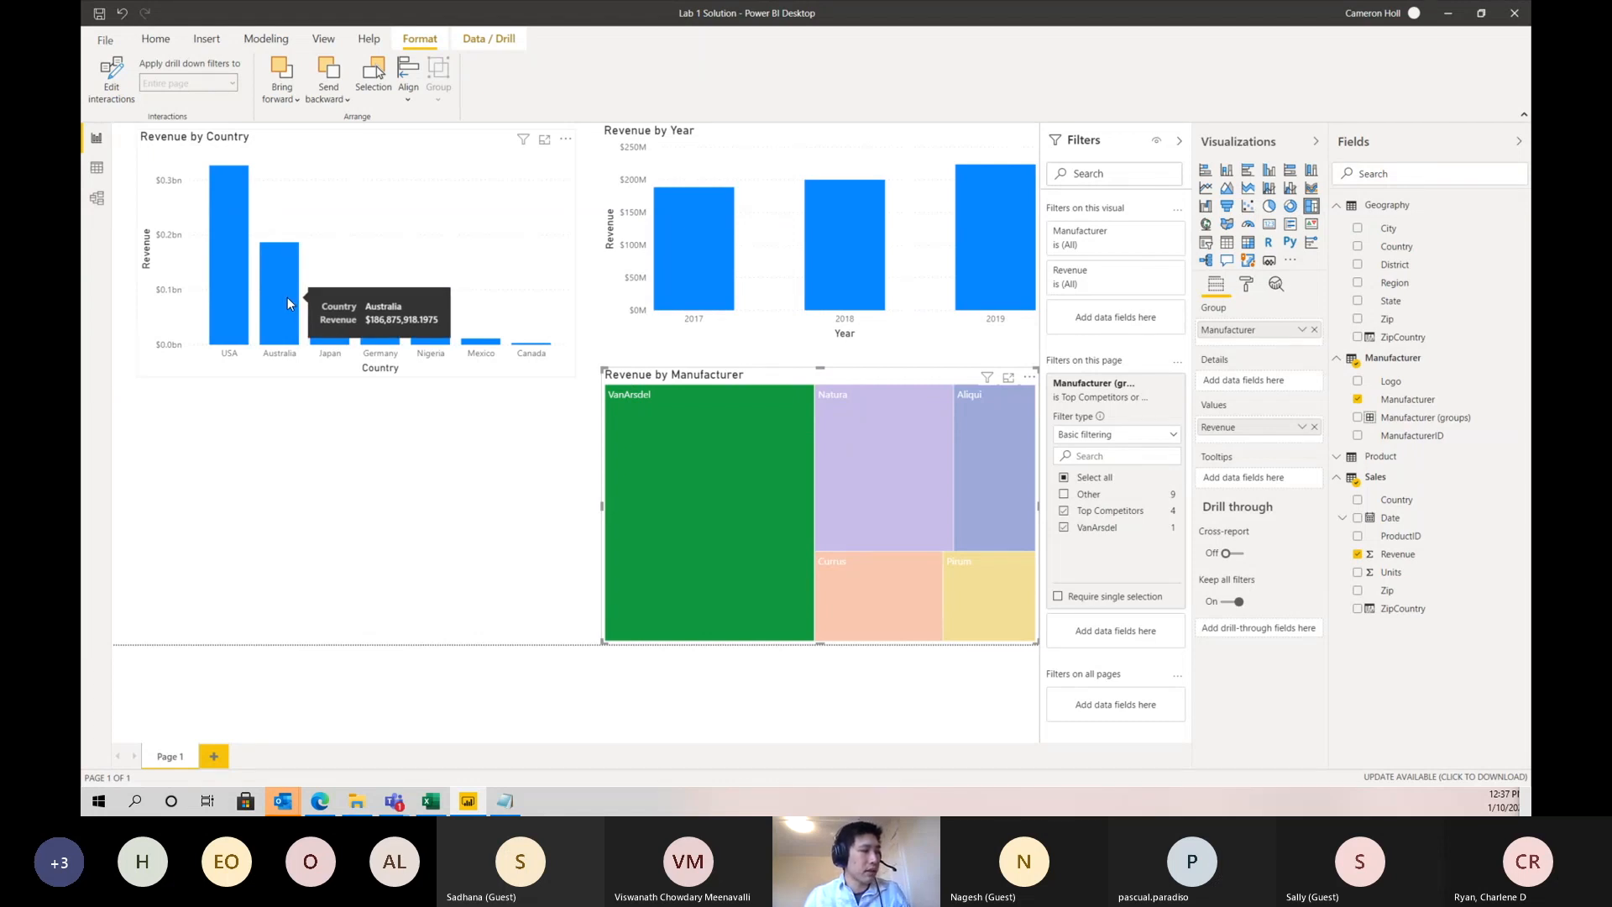
click(287, 298)
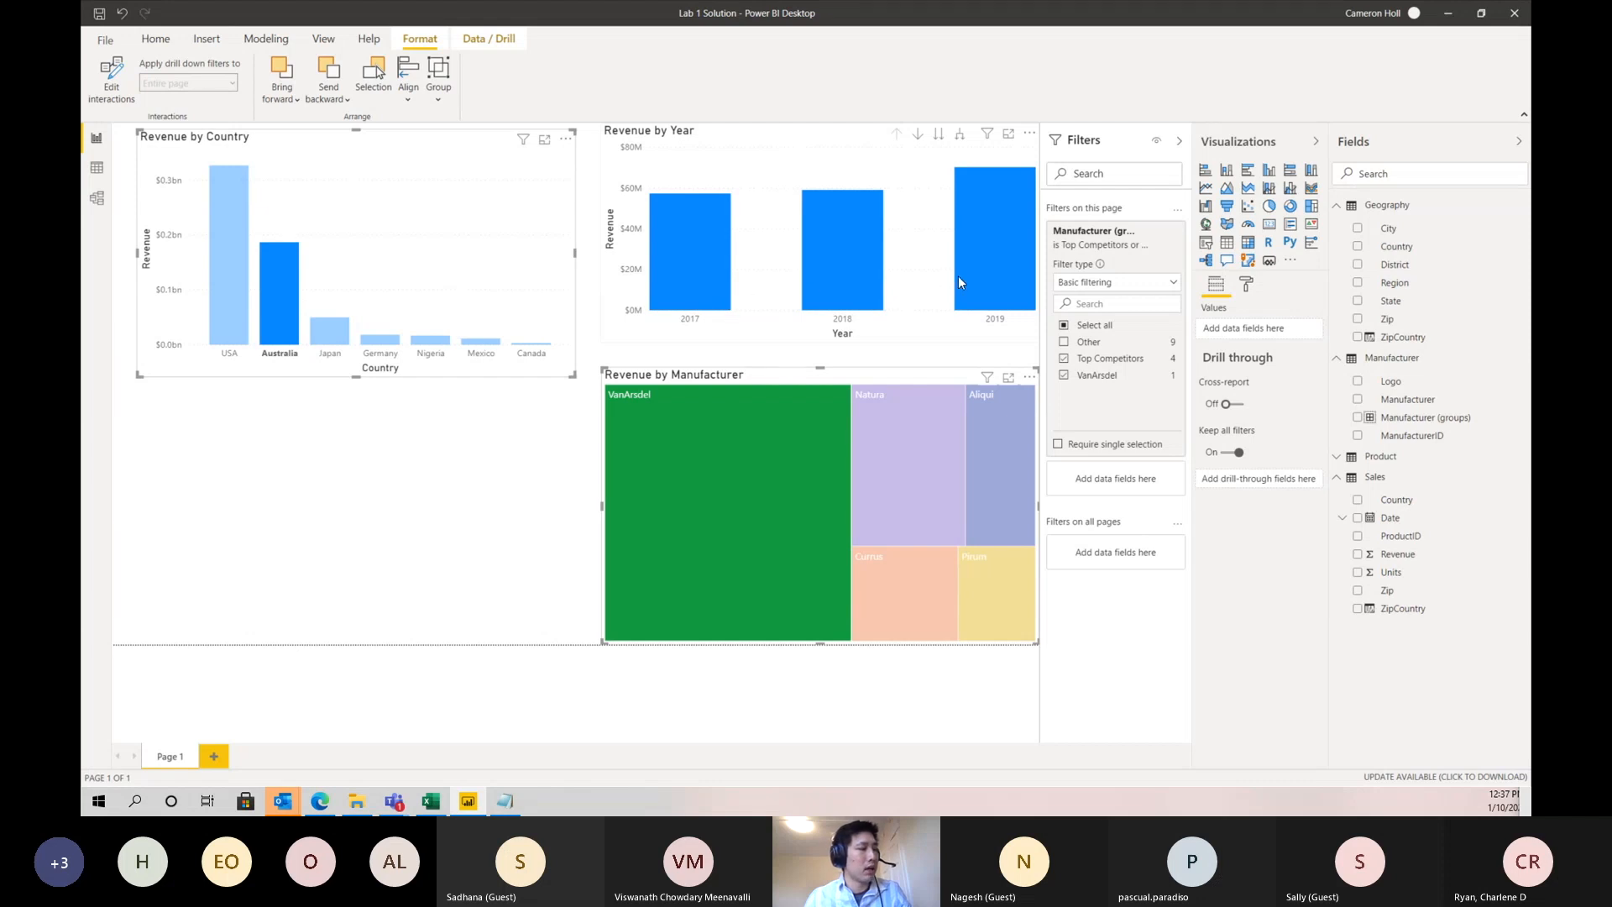
mouse_move(975, 283)
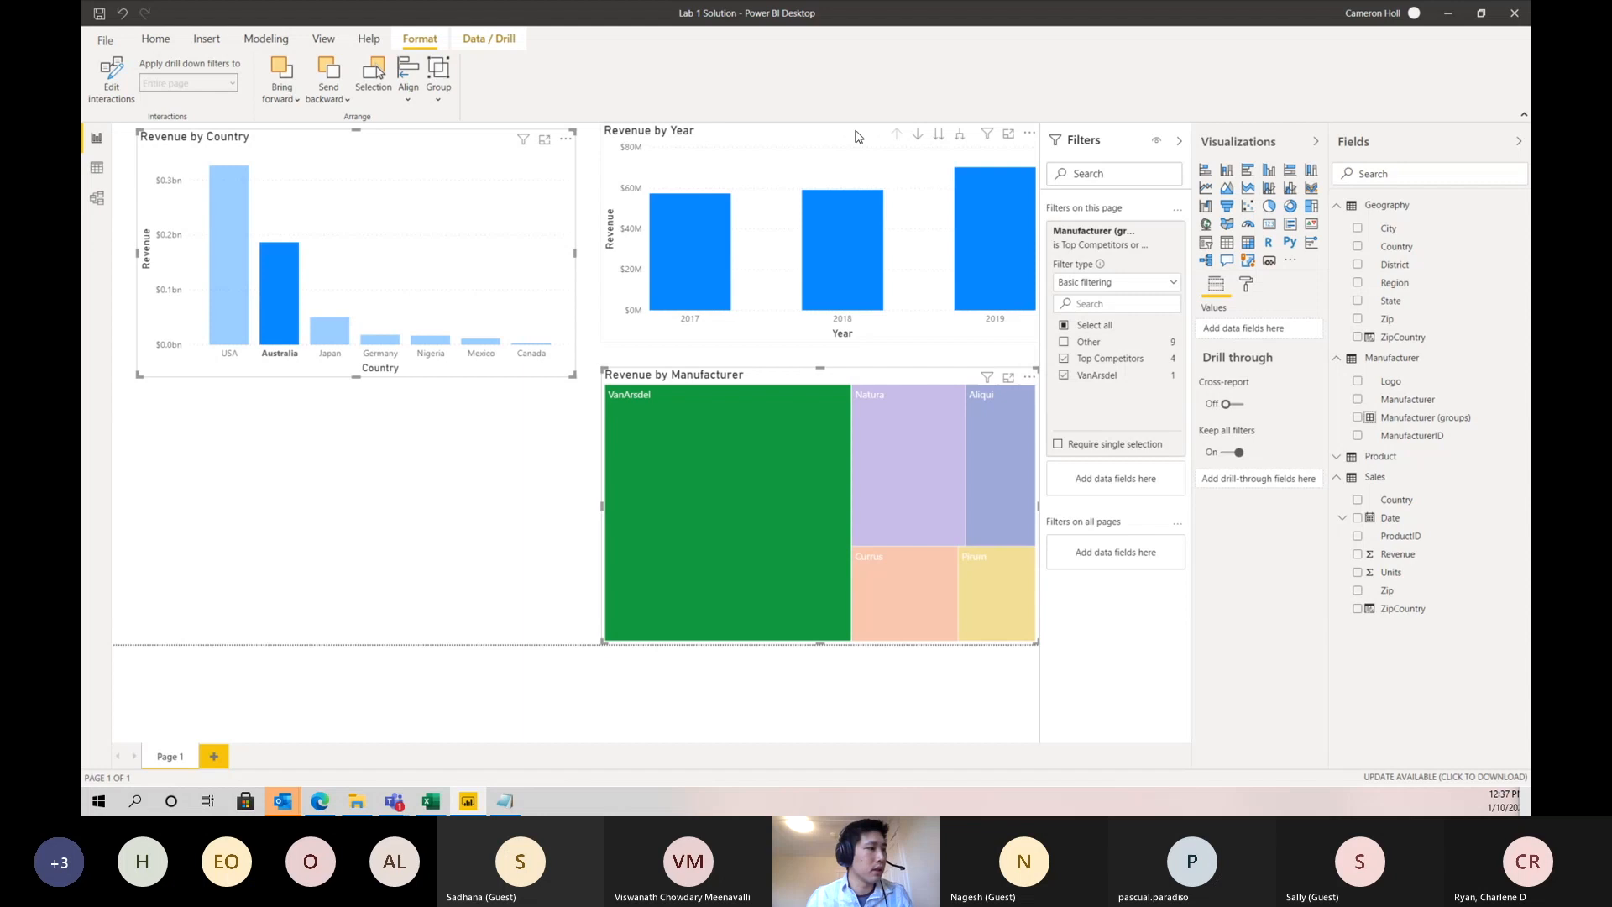
click(919, 136)
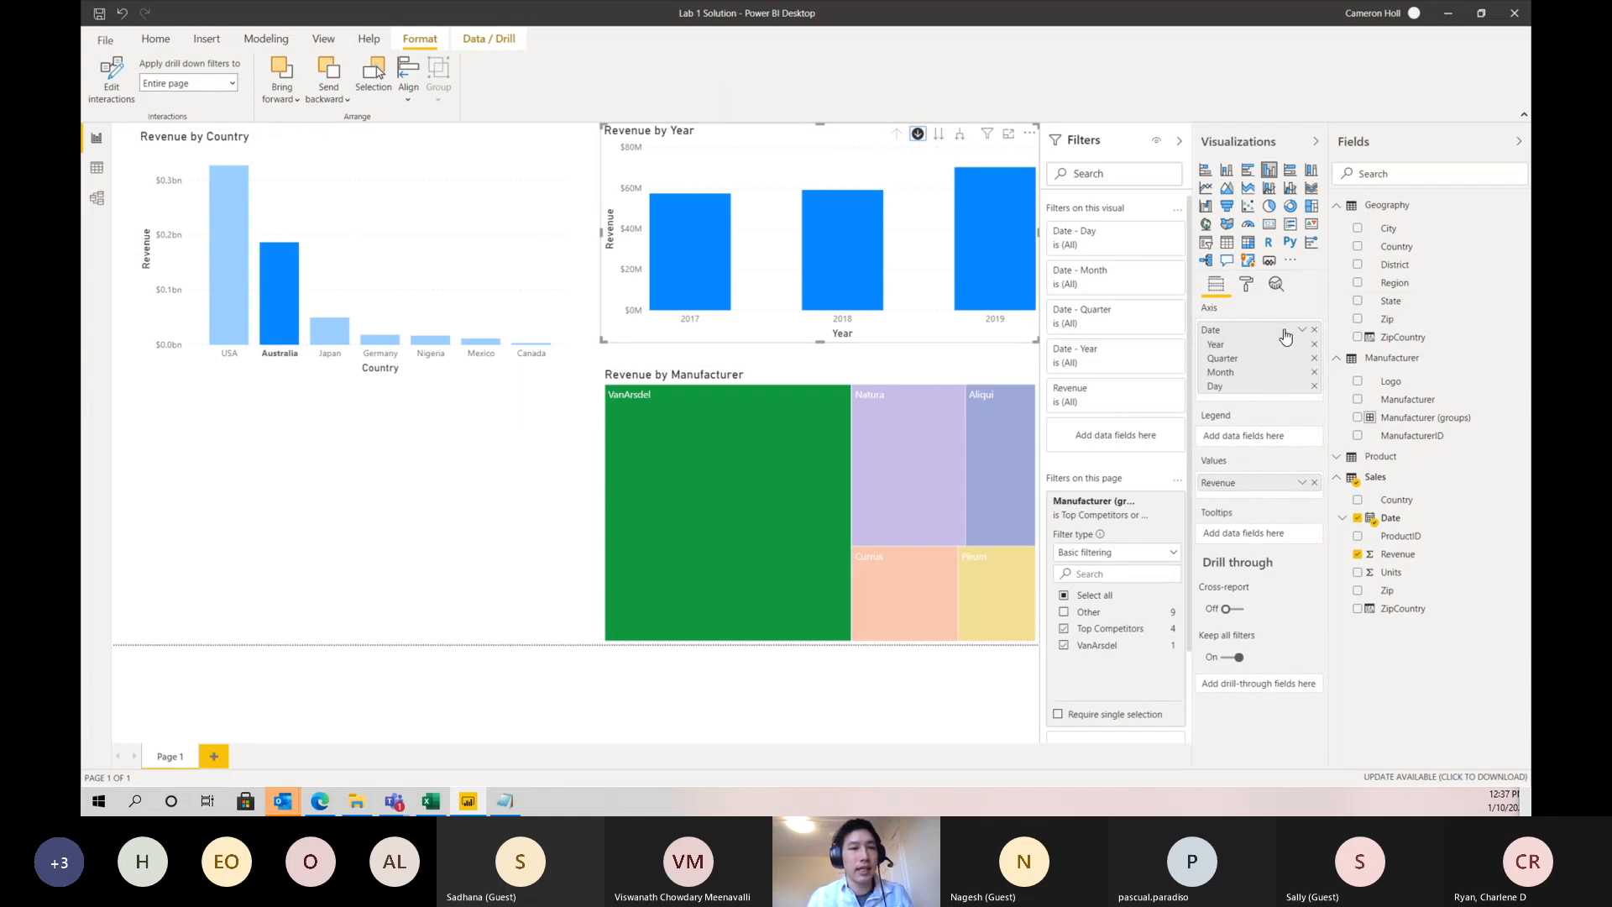
click(970, 245)
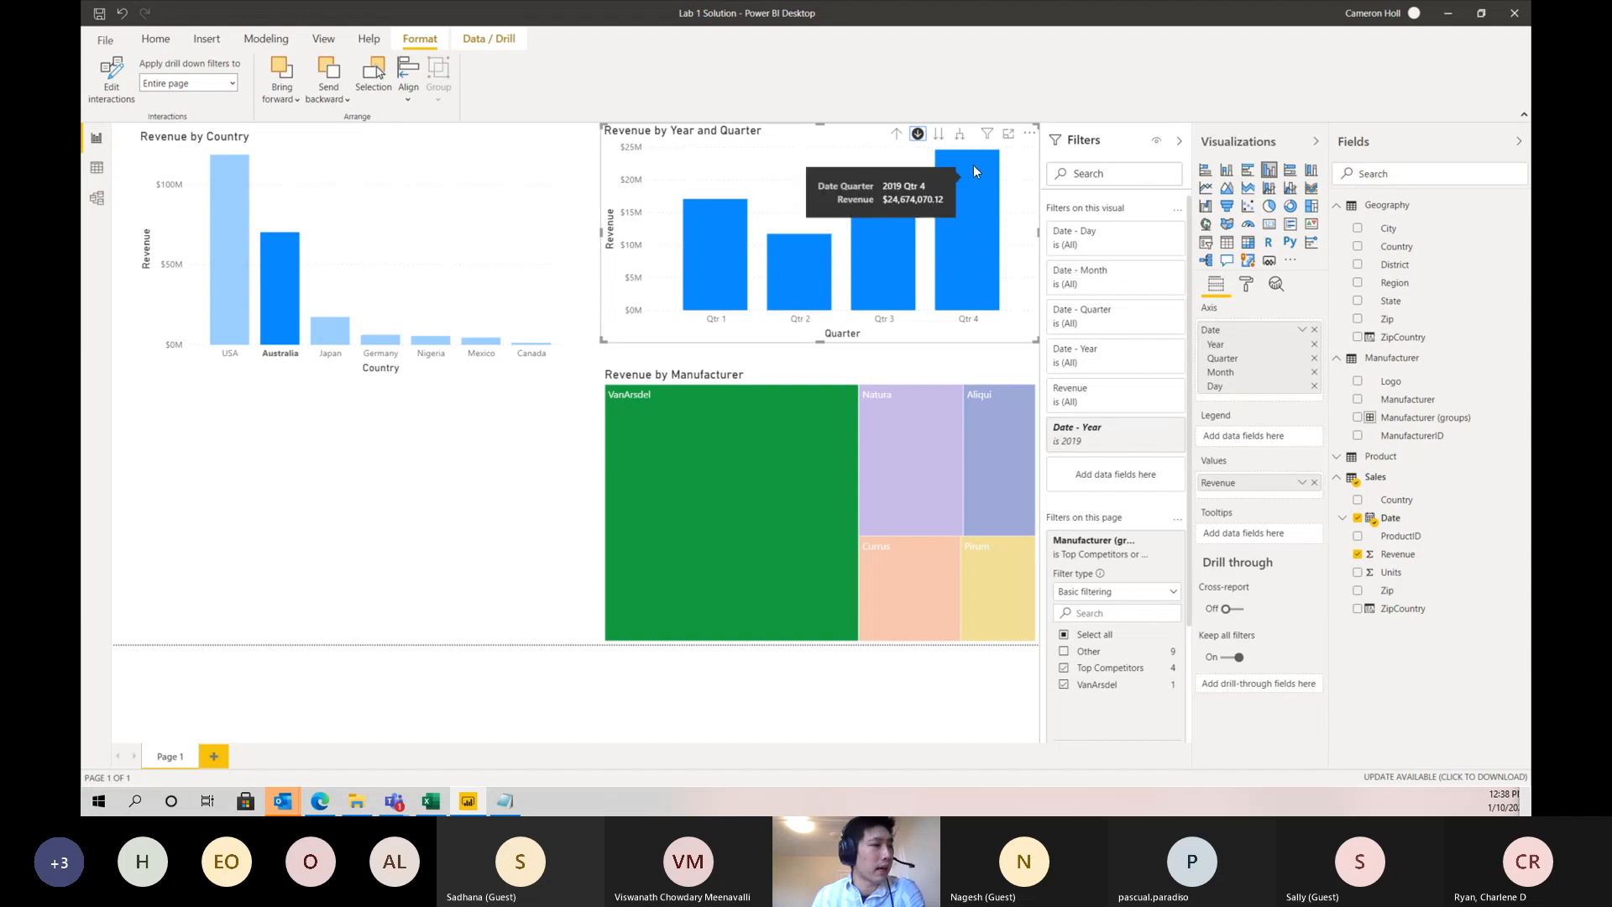
- Go to the month level in the 2019 revenue chart, and drill back up through quarters to years
click(938, 136)
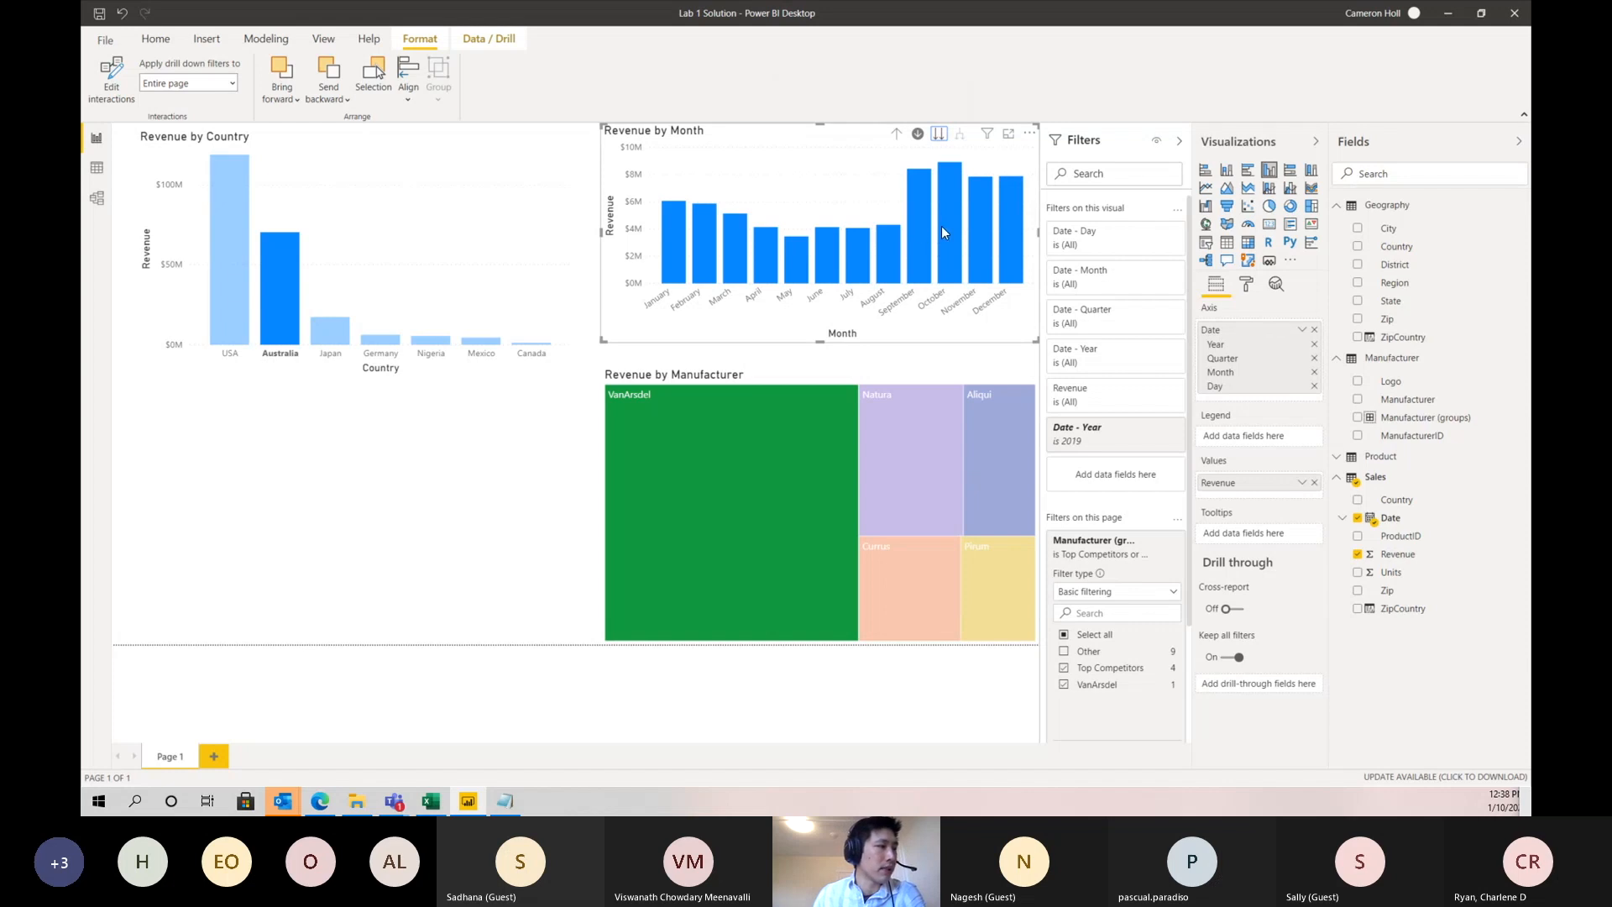
mouse_move(956, 228)
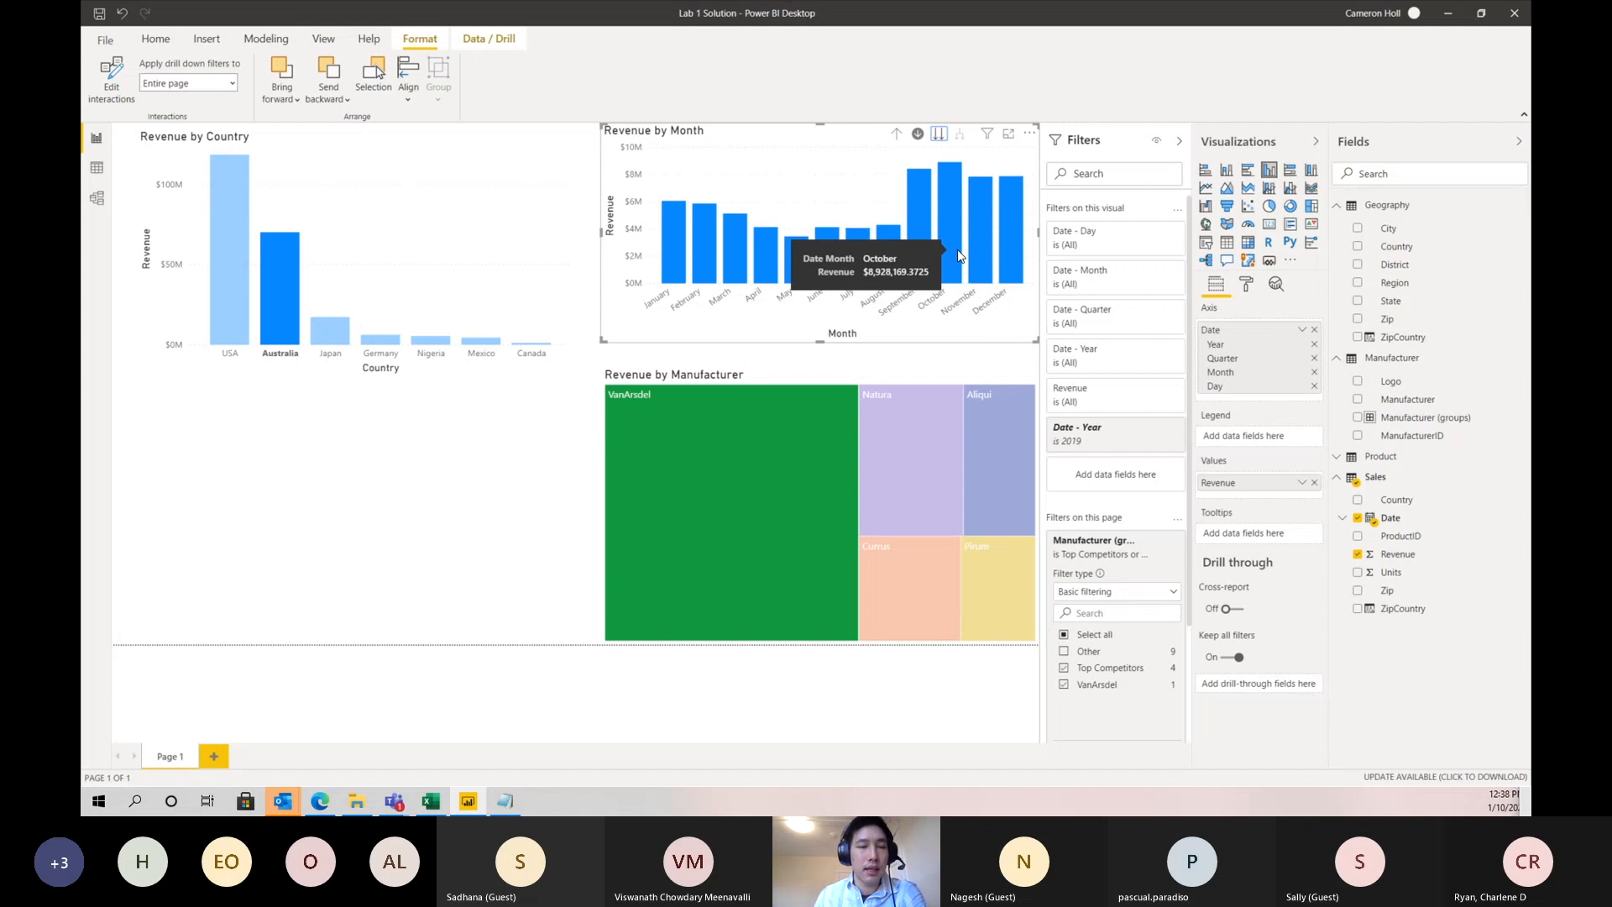
click(896, 141)
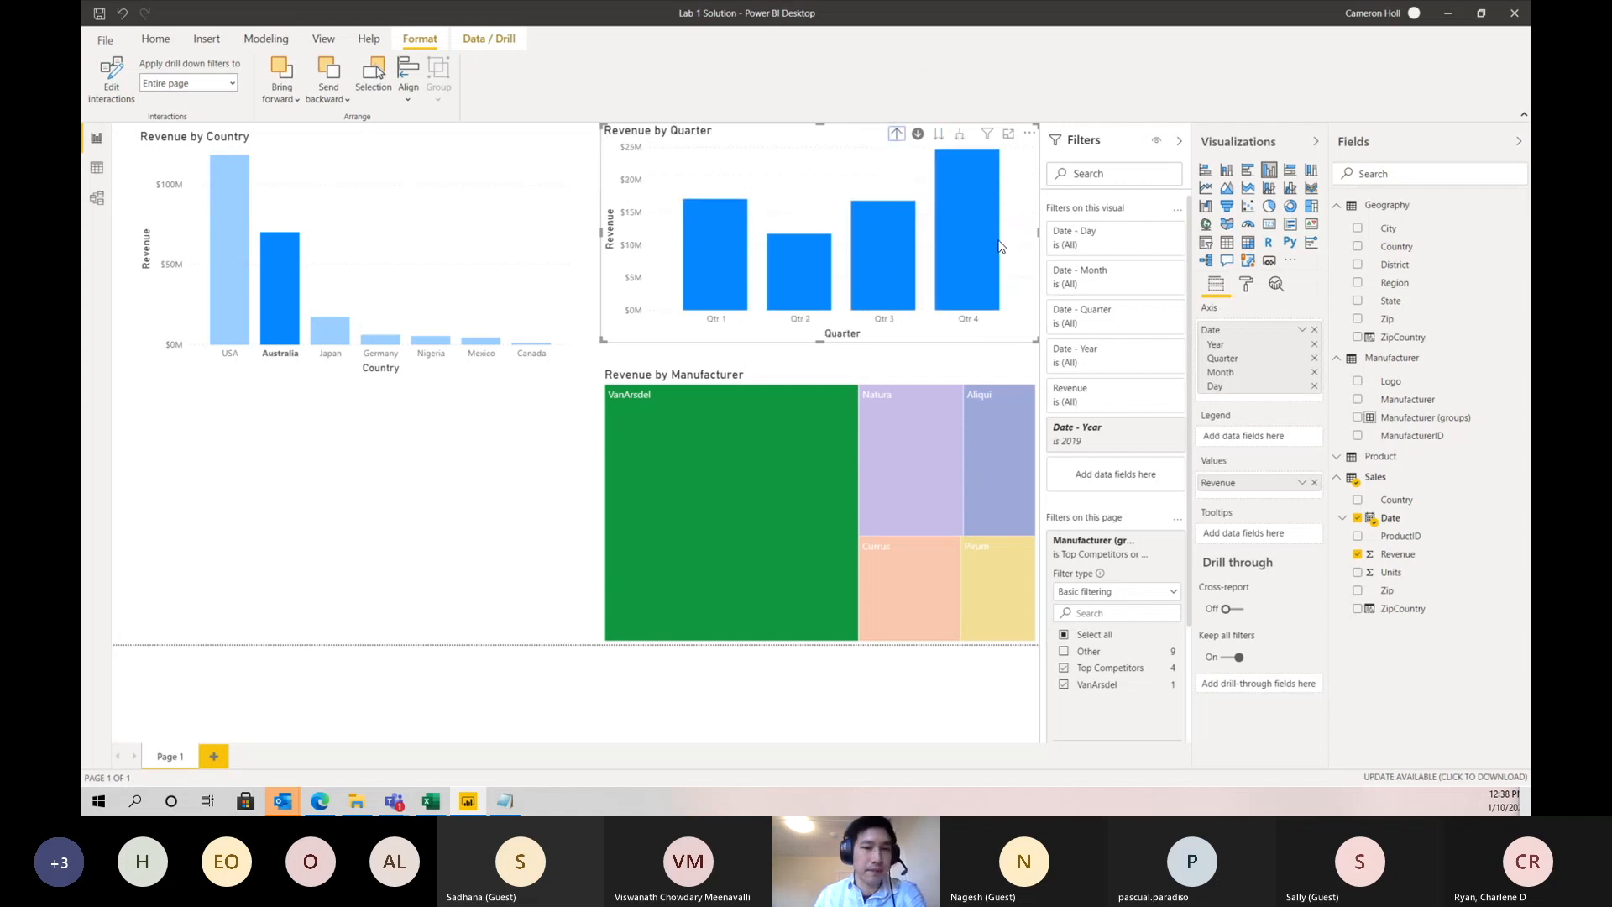
mouse_move(992, 245)
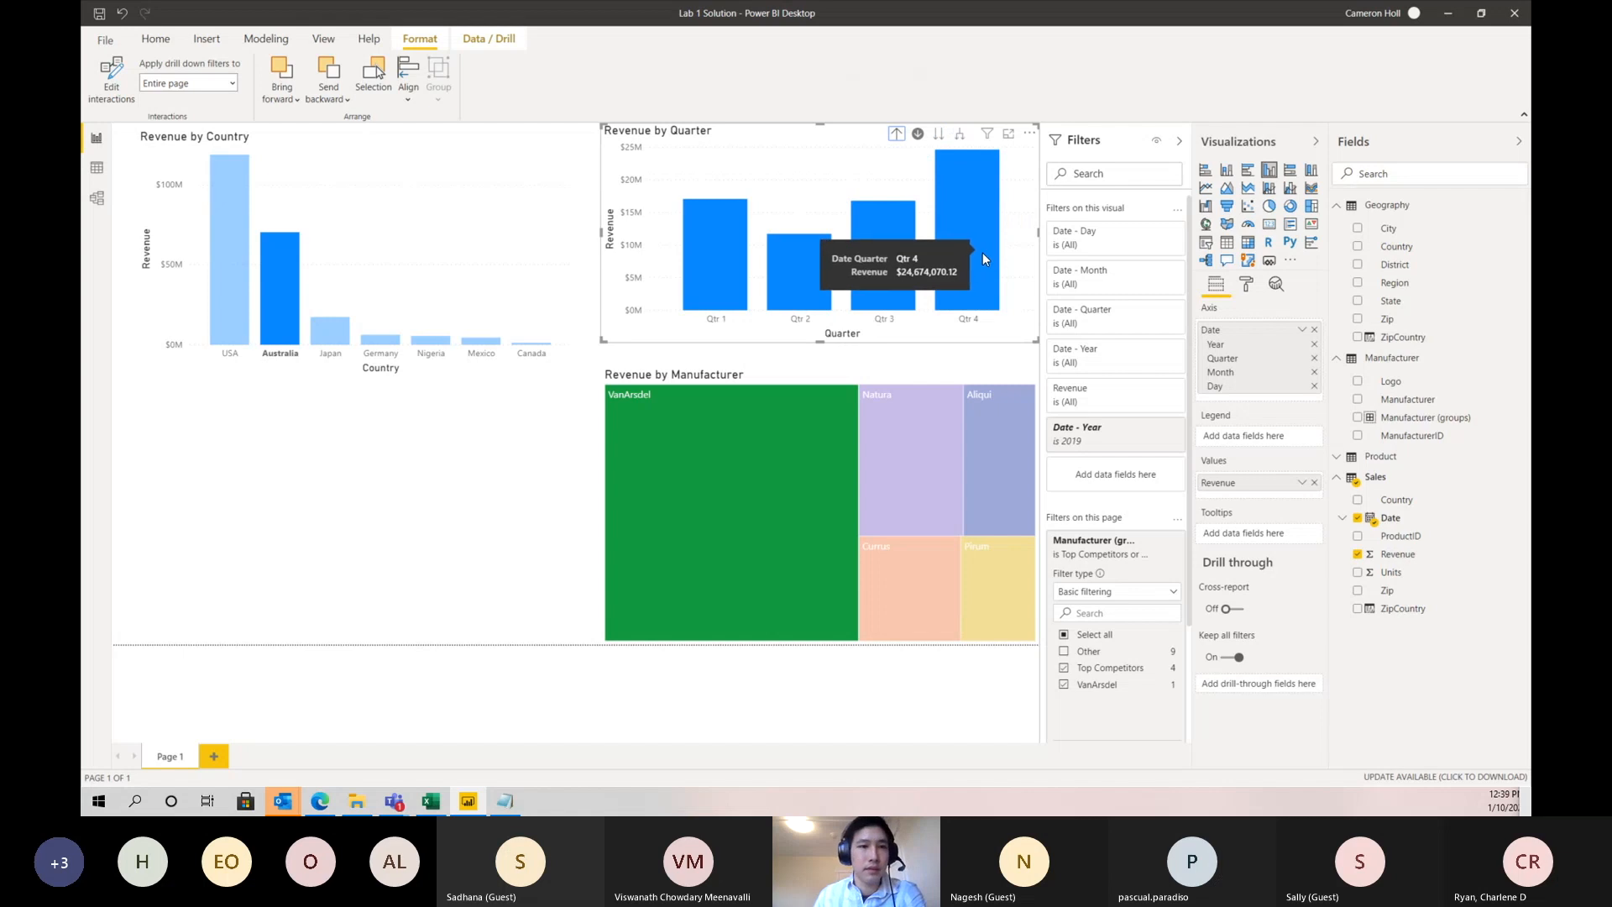
click(897, 137)
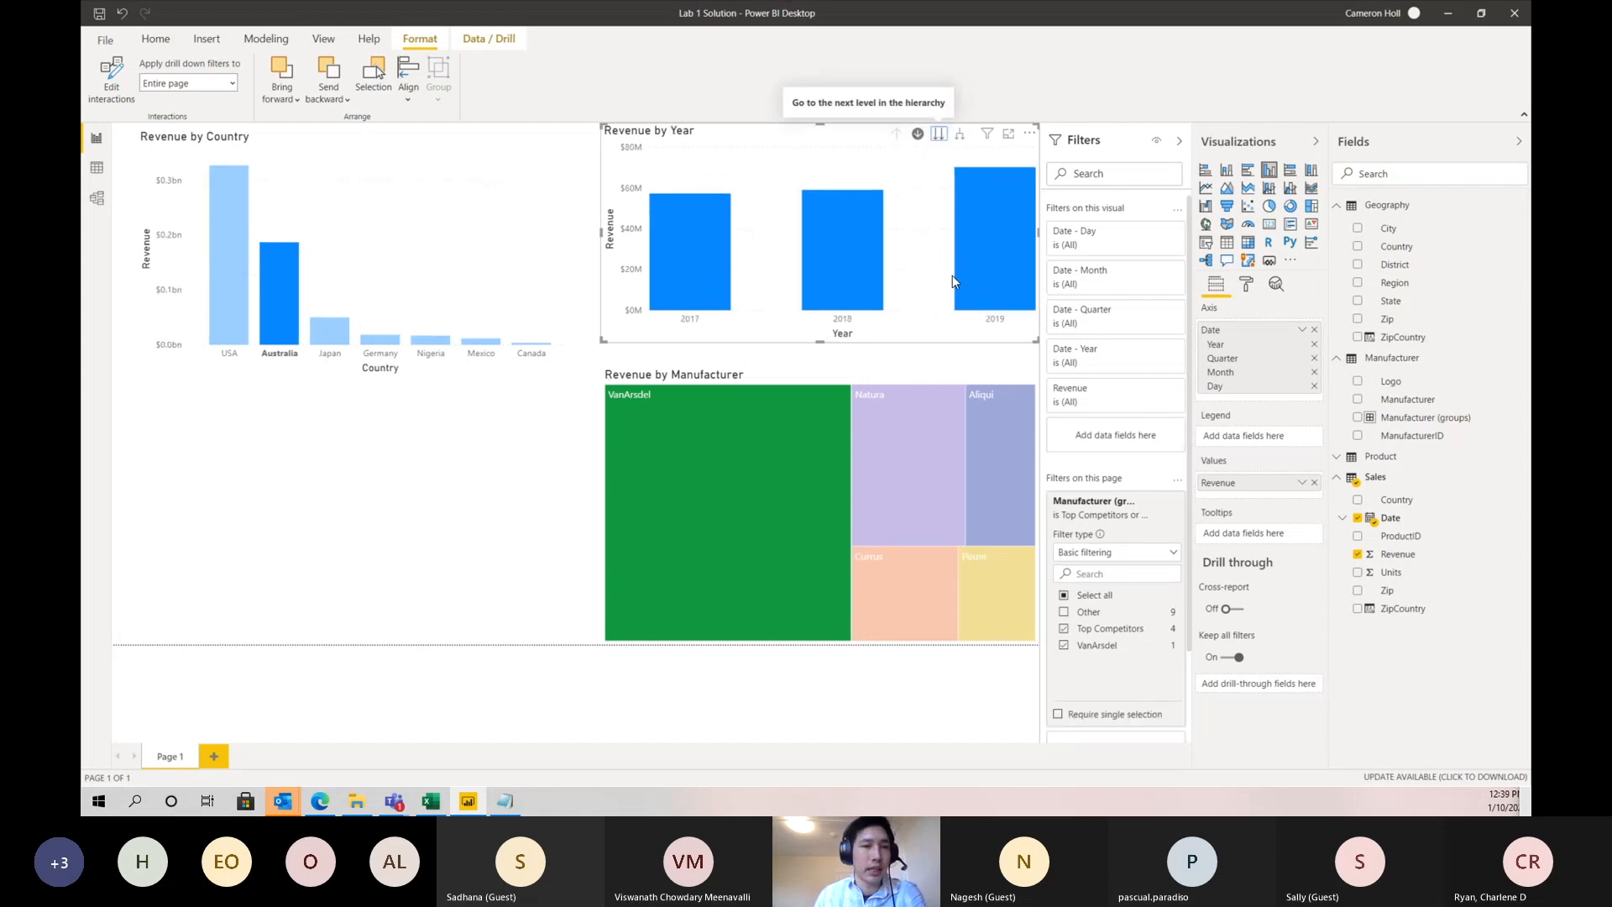
- Expand all years of the revenue chart down to quarter and month level, and look along its full date range
mouse_move(978, 295)
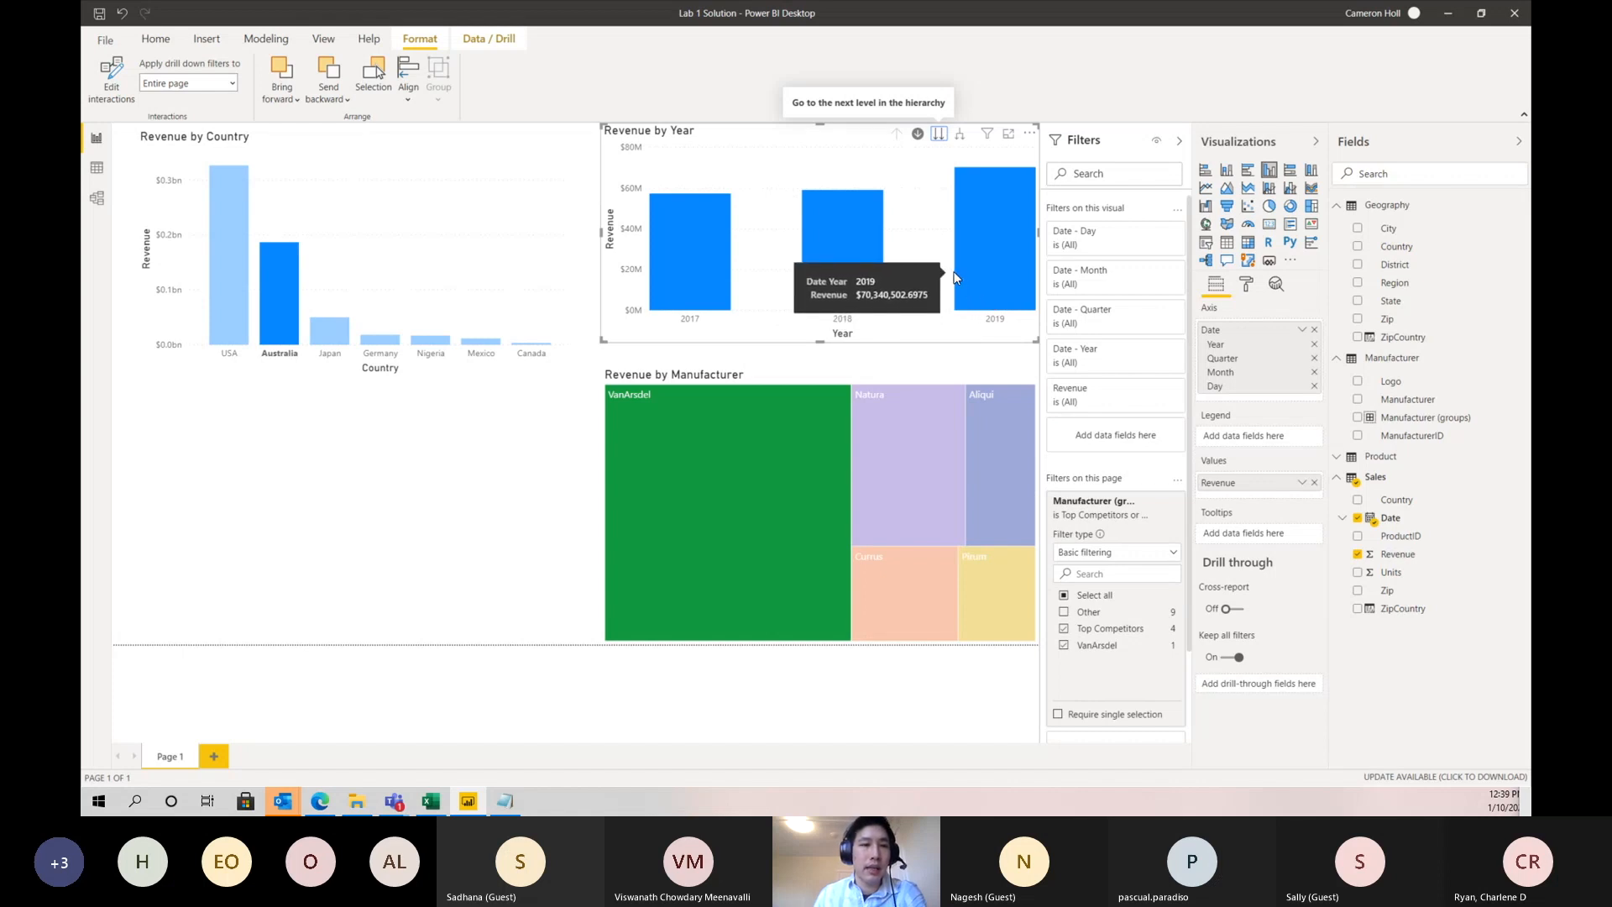
click(960, 139)
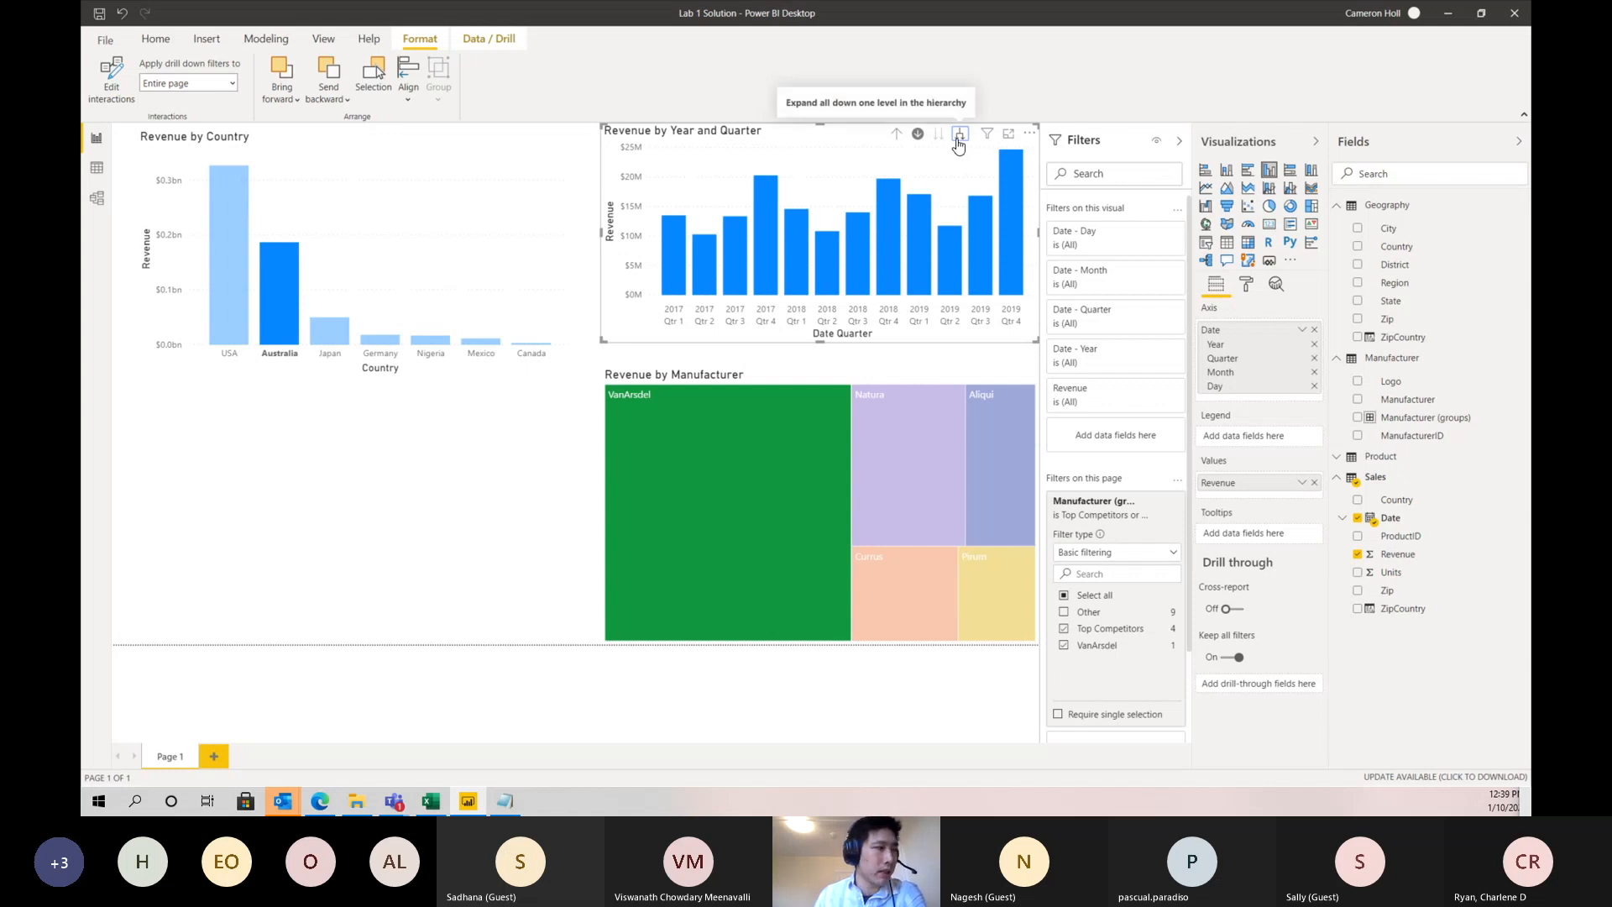
click(959, 139)
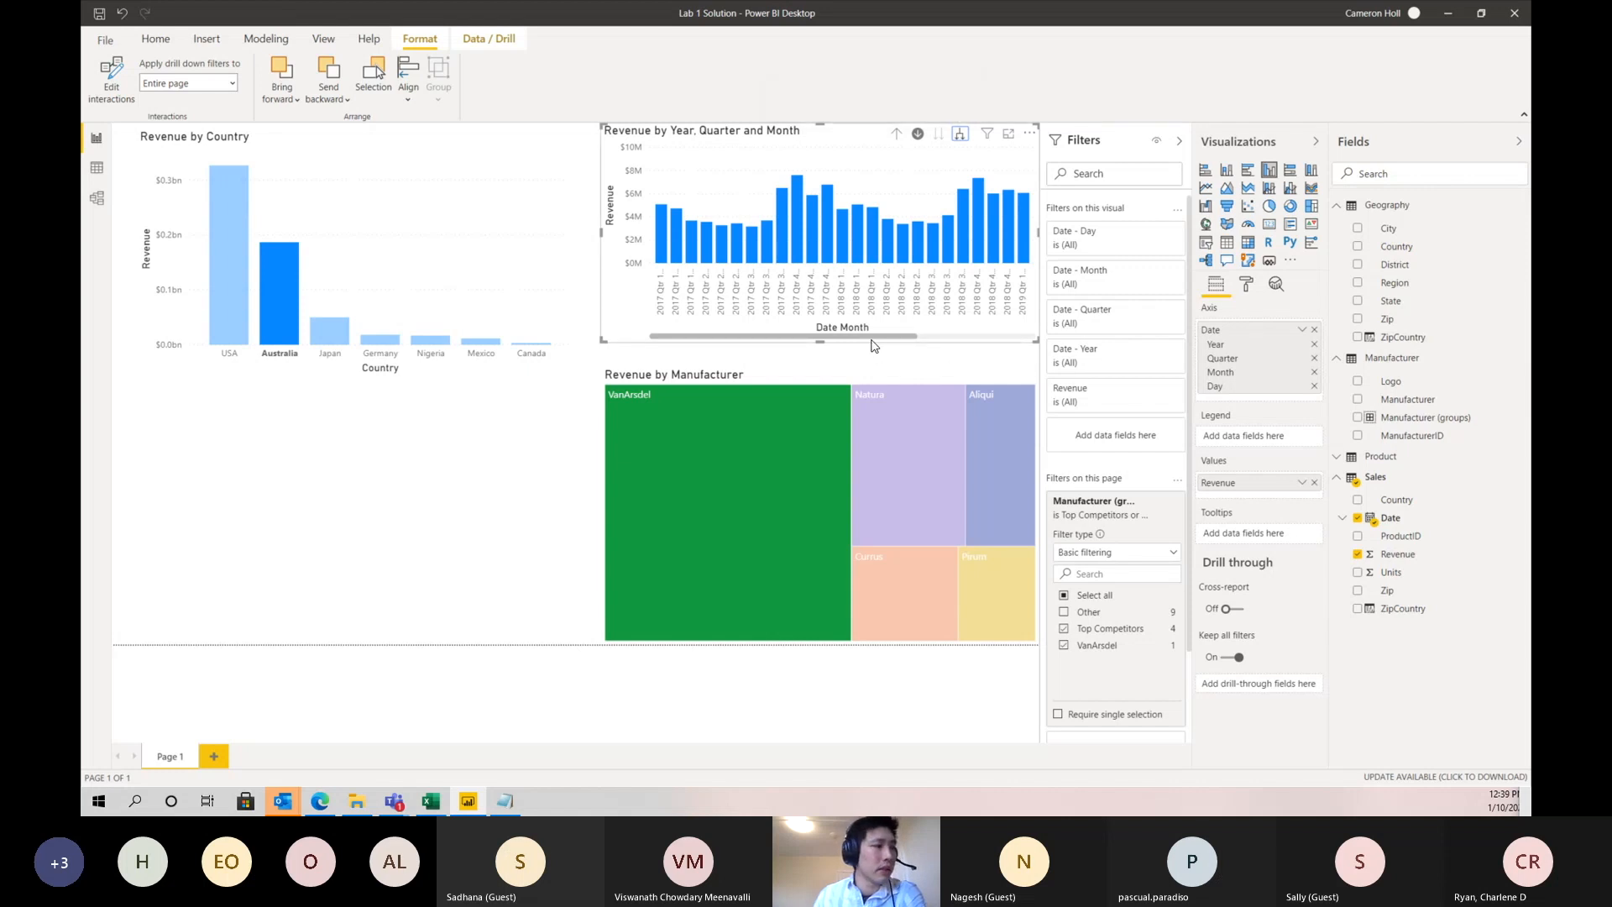
drag(872, 339, 1035, 338)
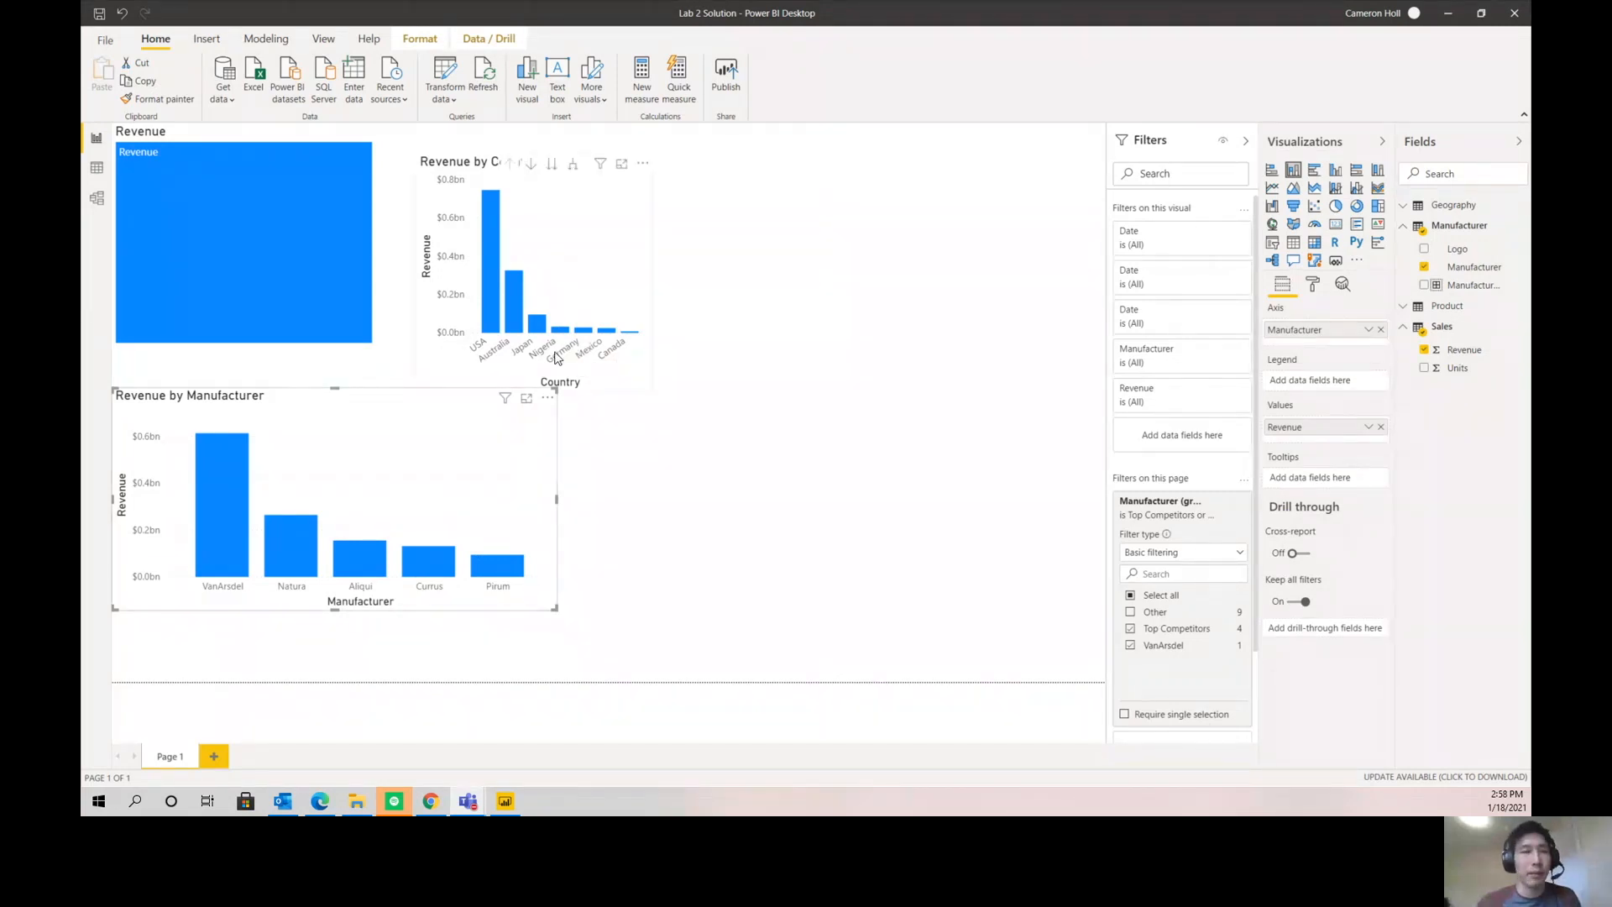
- On the Lab 2 Solution page, move the Revenue by Country chart up beside the Revenue treemap and deselect it
click(590, 307)
drag(589, 311, 579, 287)
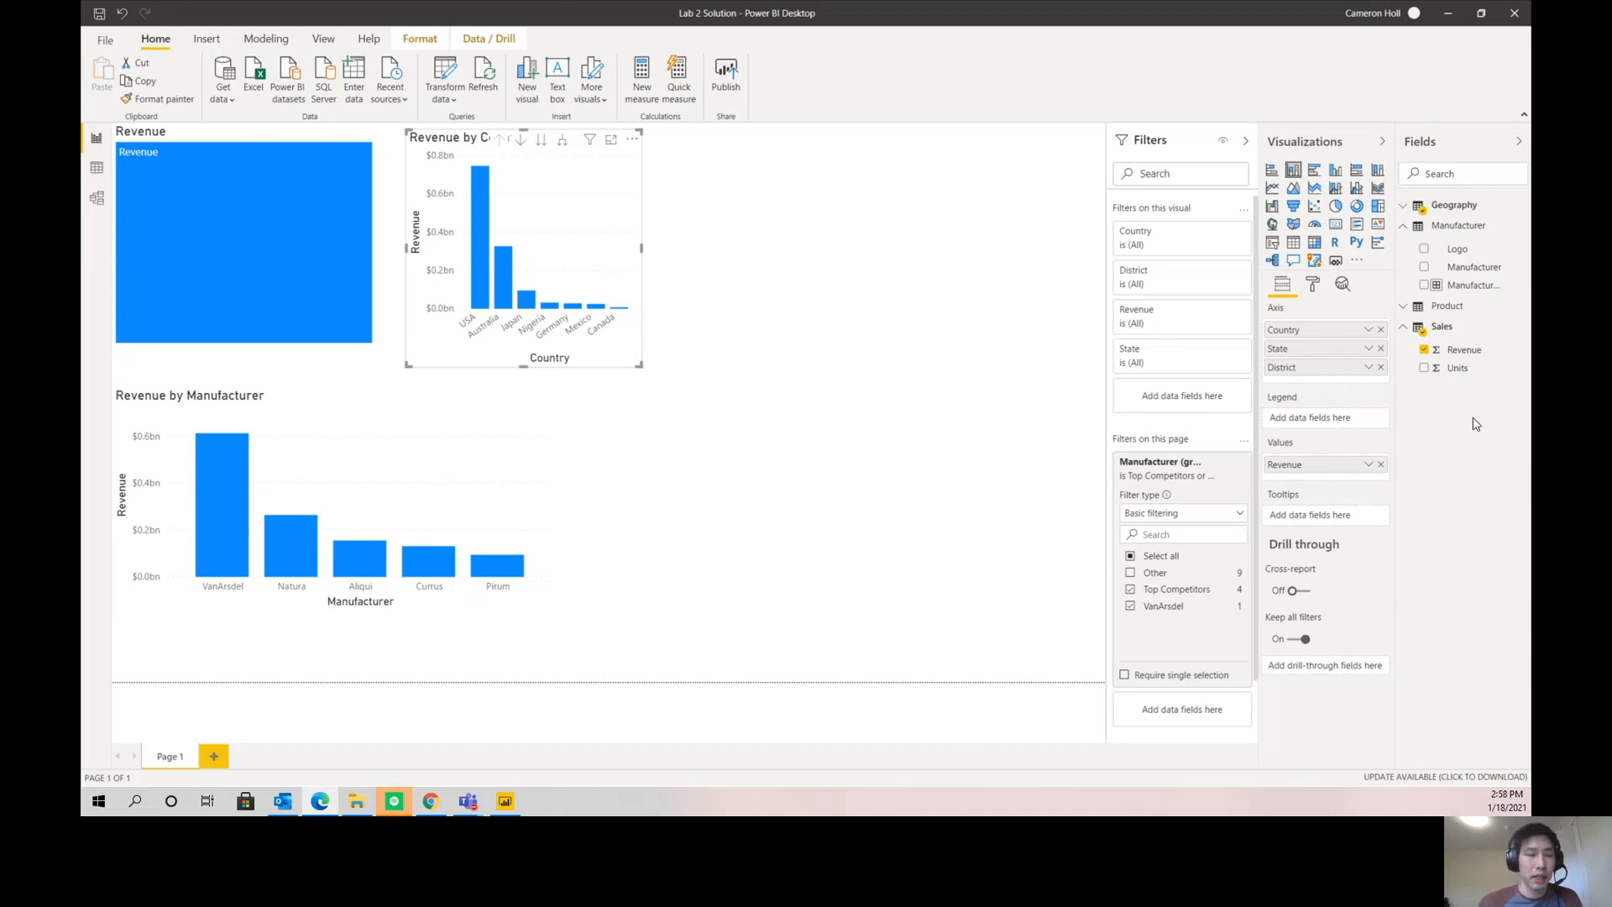
click(917, 275)
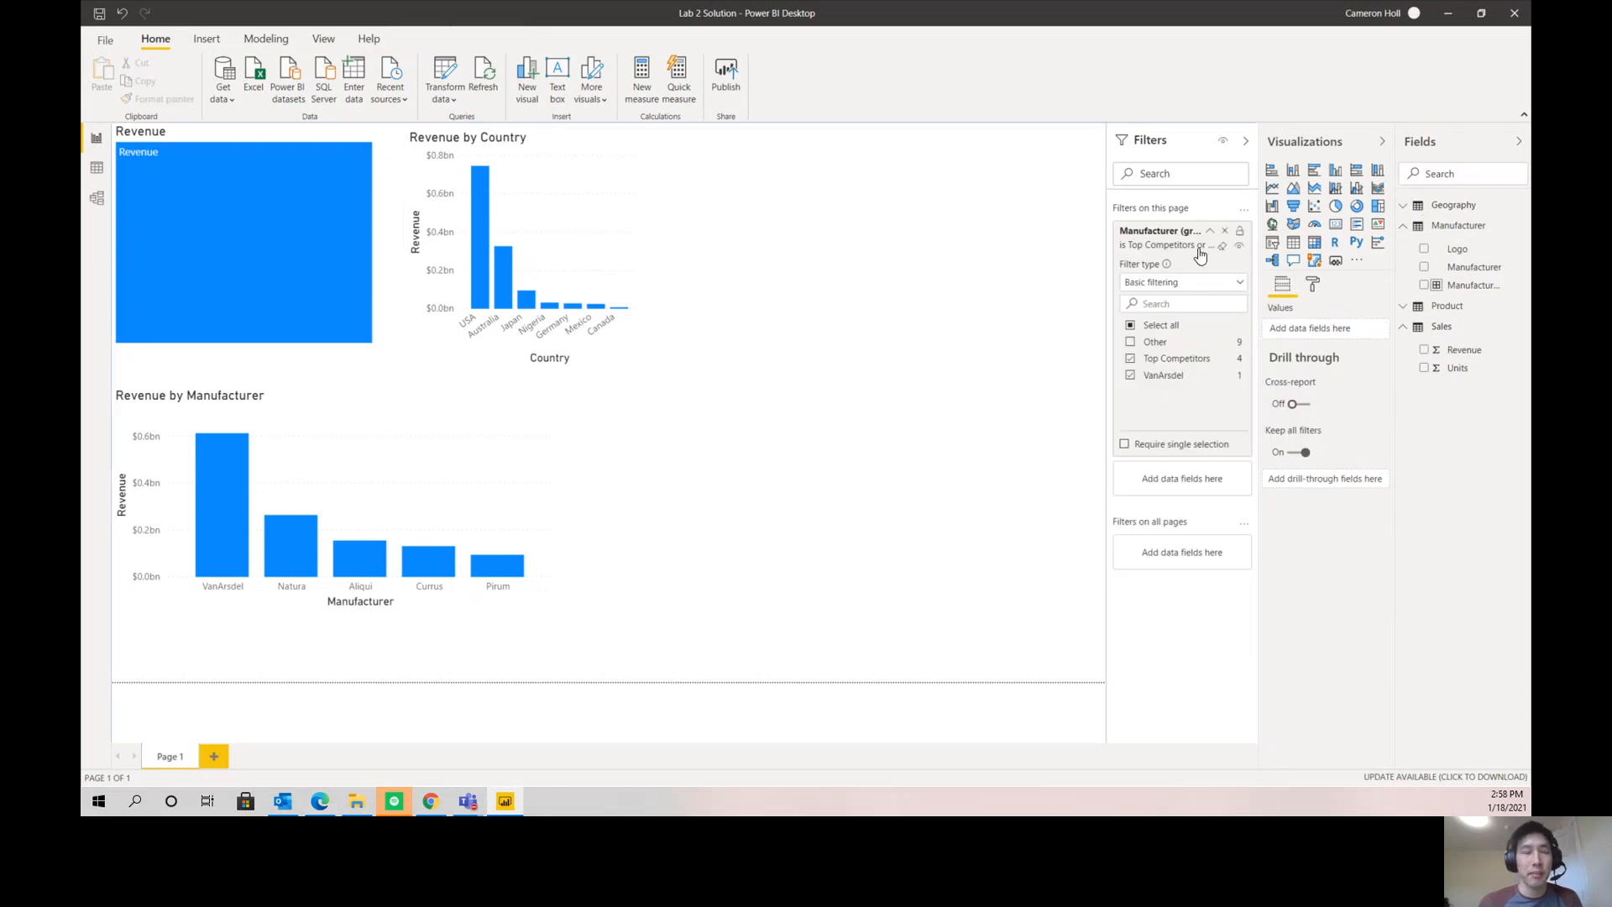
- Add a Manufacturer slicer in the empty area beyond the Revenue by Country chart, narrowed from its near edge
click(1424, 267)
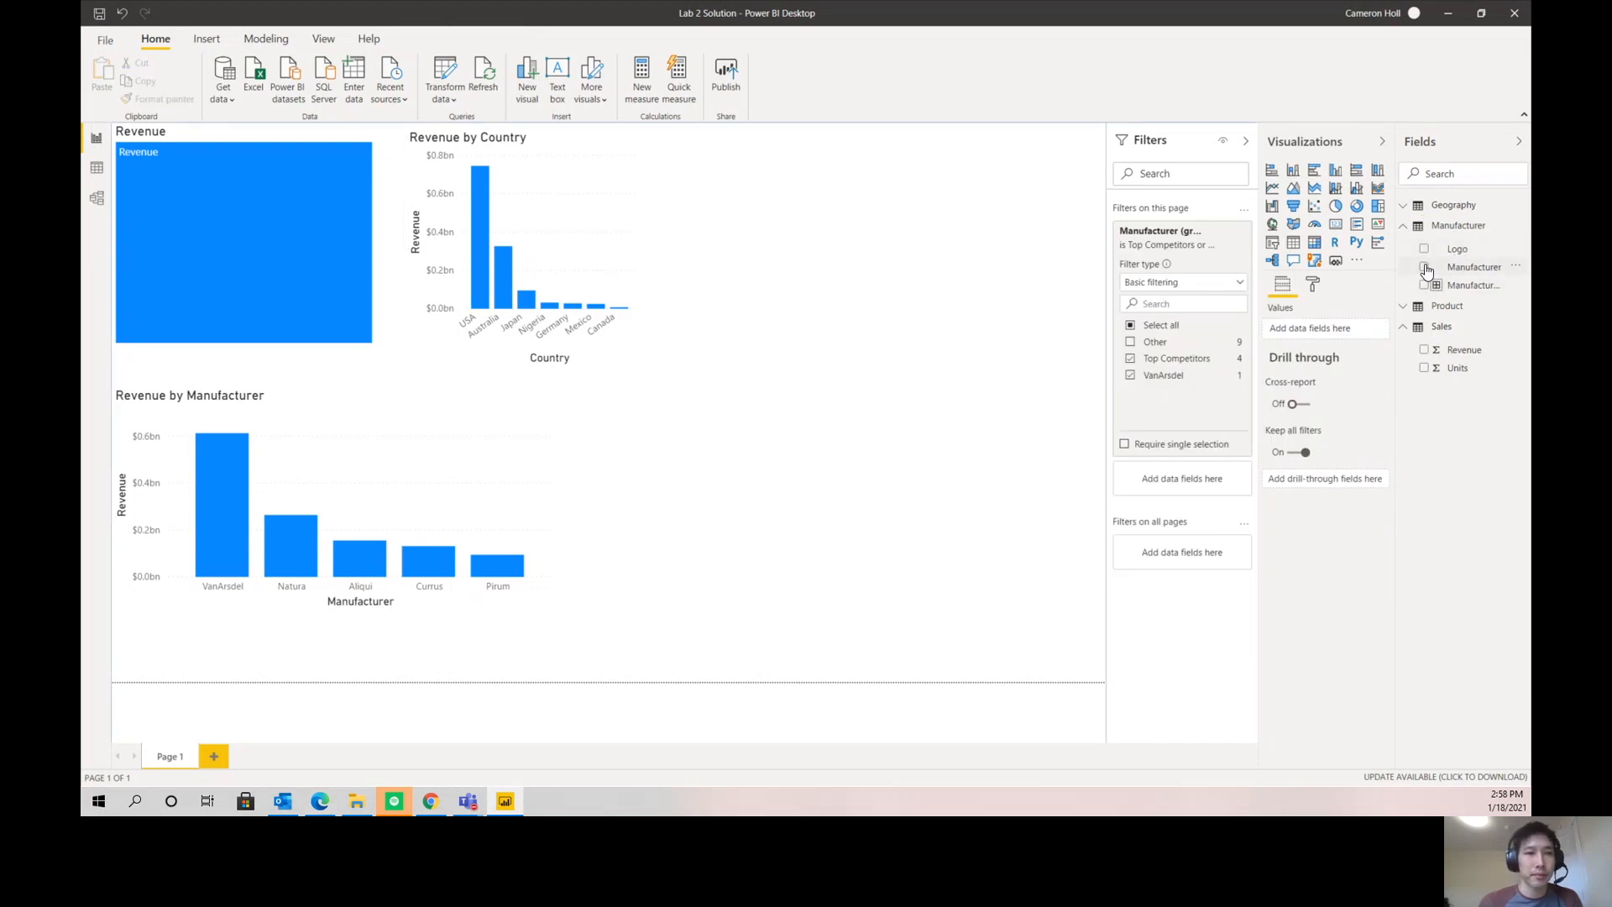
drag(973, 442, 1066, 233)
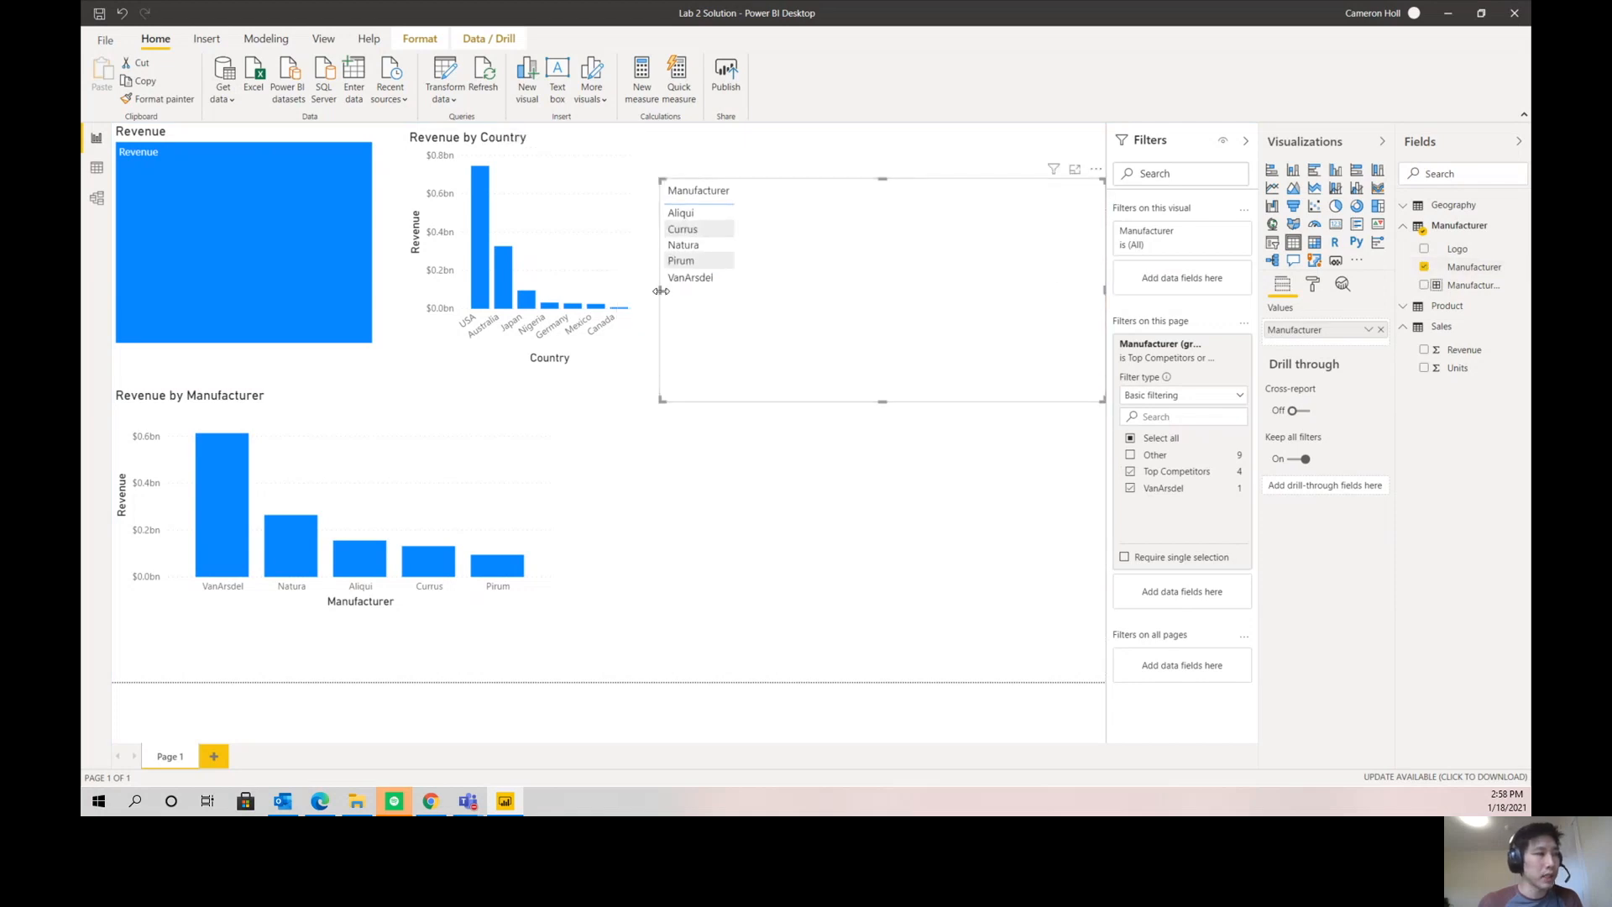
drag(660, 296, 777, 289)
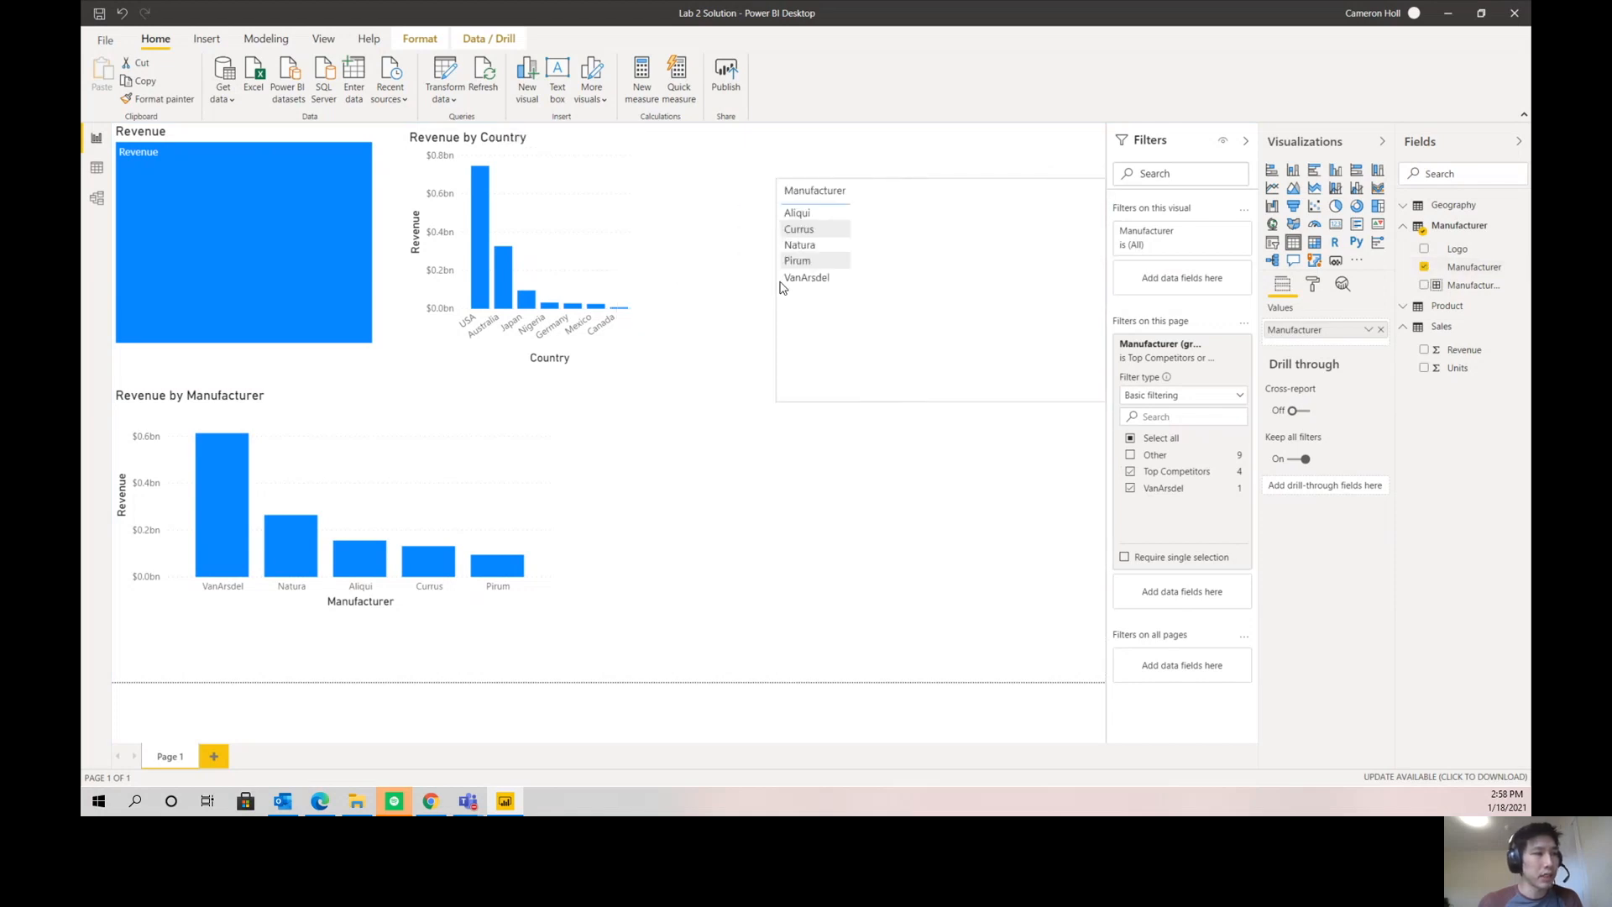
click(1272, 243)
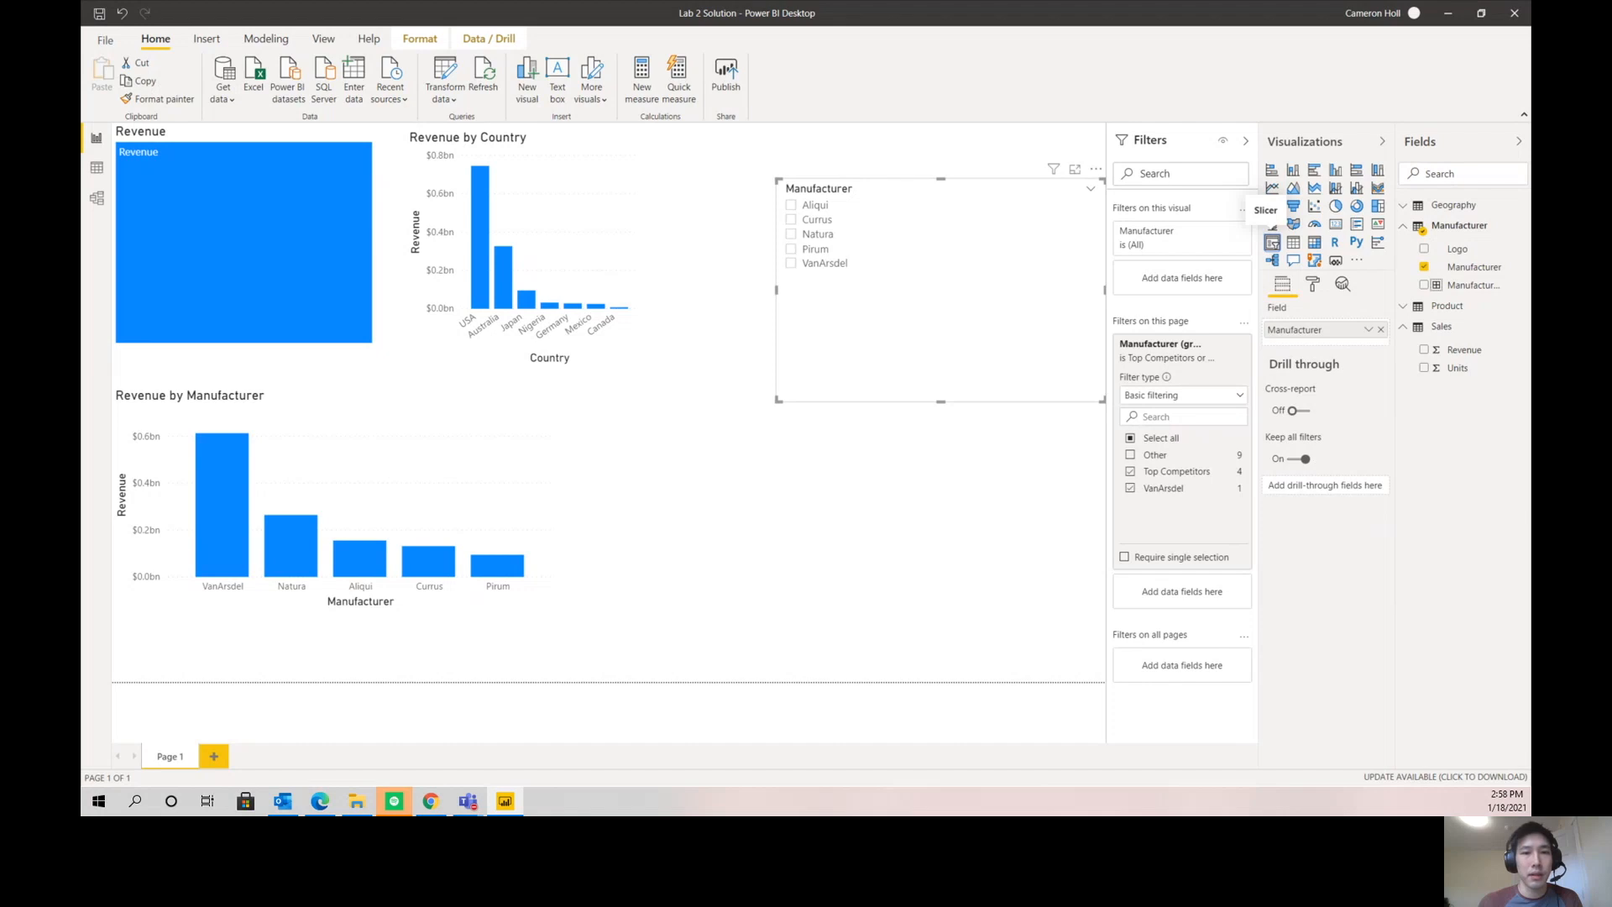
- Filter the page by VanArsdel with the Manufacturer slicer, and change the slicer to a dropdown with its list open
click(825, 267)
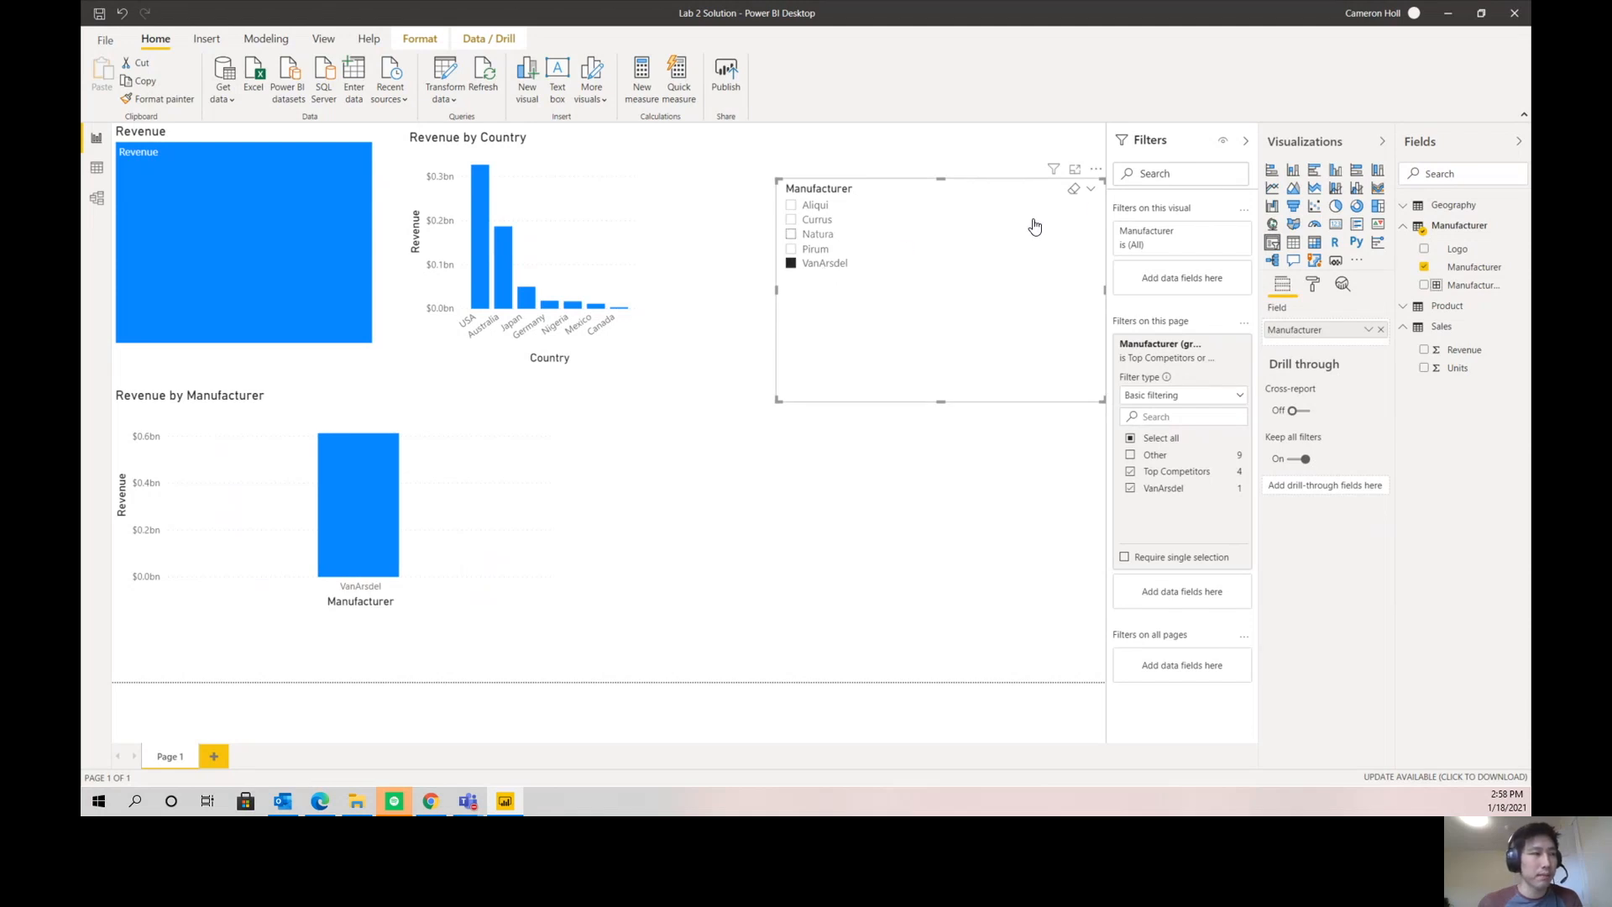
click(1090, 191)
click(1059, 238)
click(860, 220)
click(830, 291)
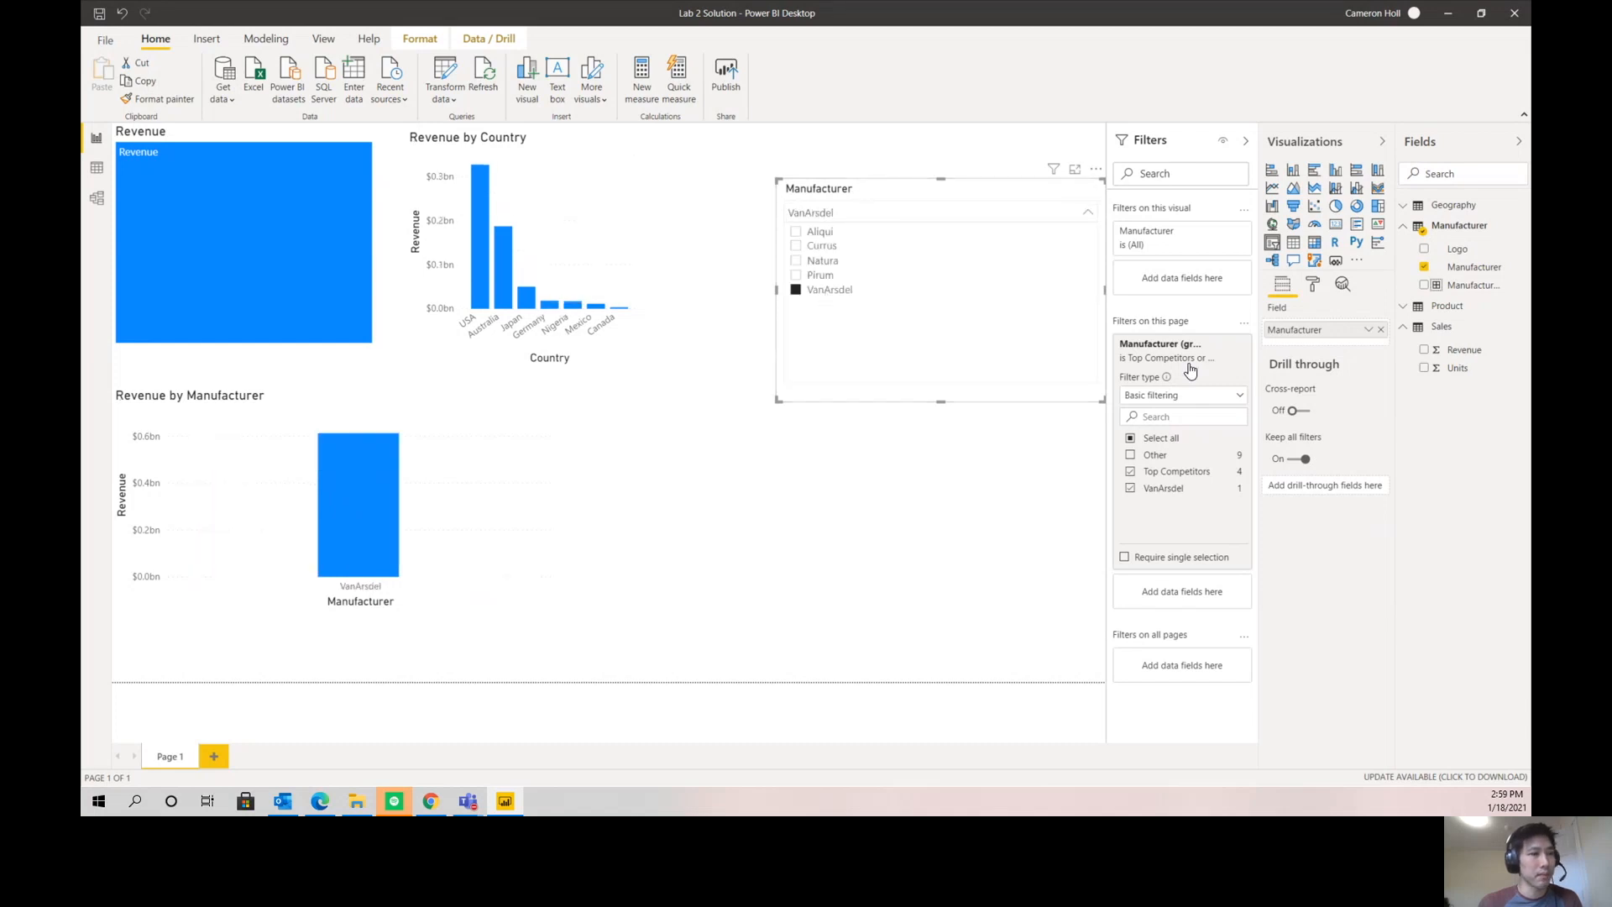
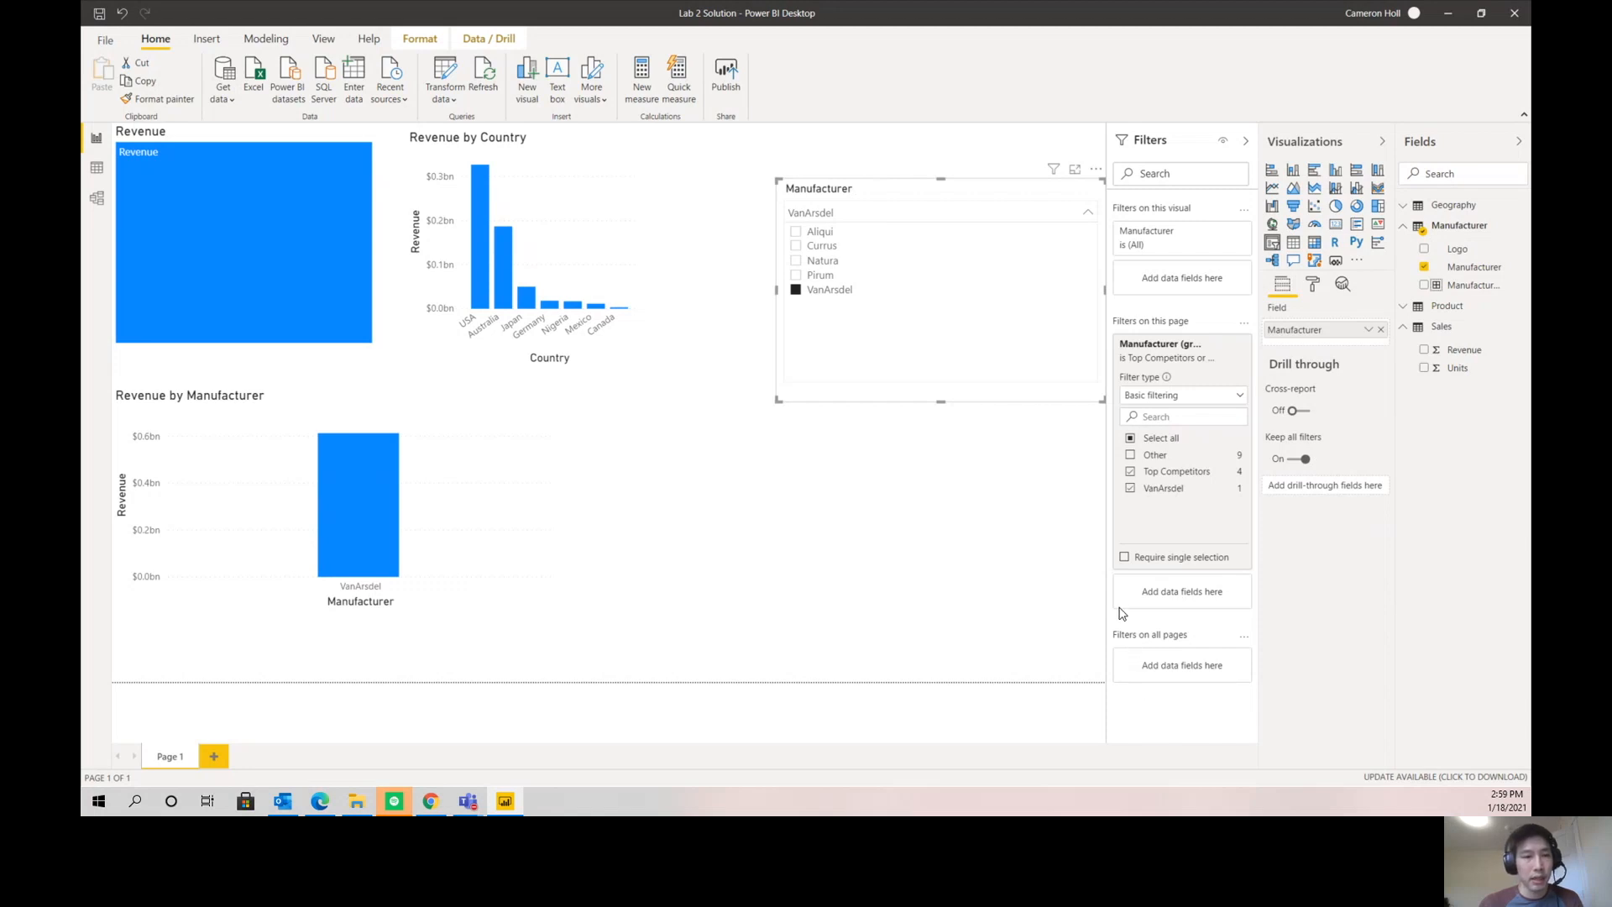
- Change the Revenue treemap into a card, and expand the Product and Geography tables in the field list
click(374, 344)
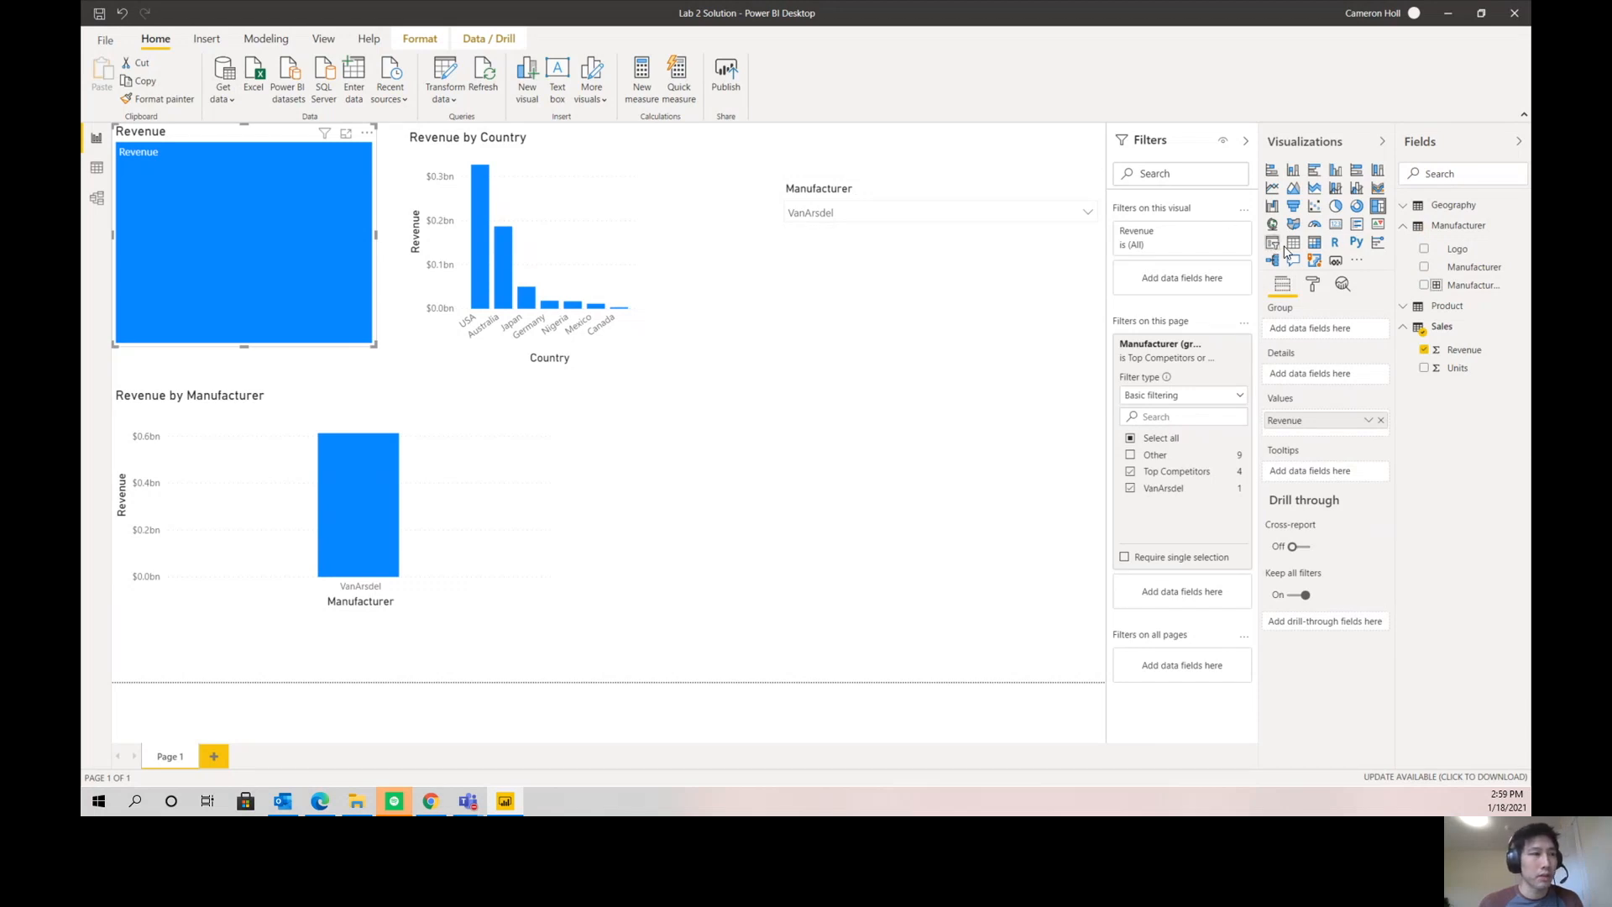
click(1335, 233)
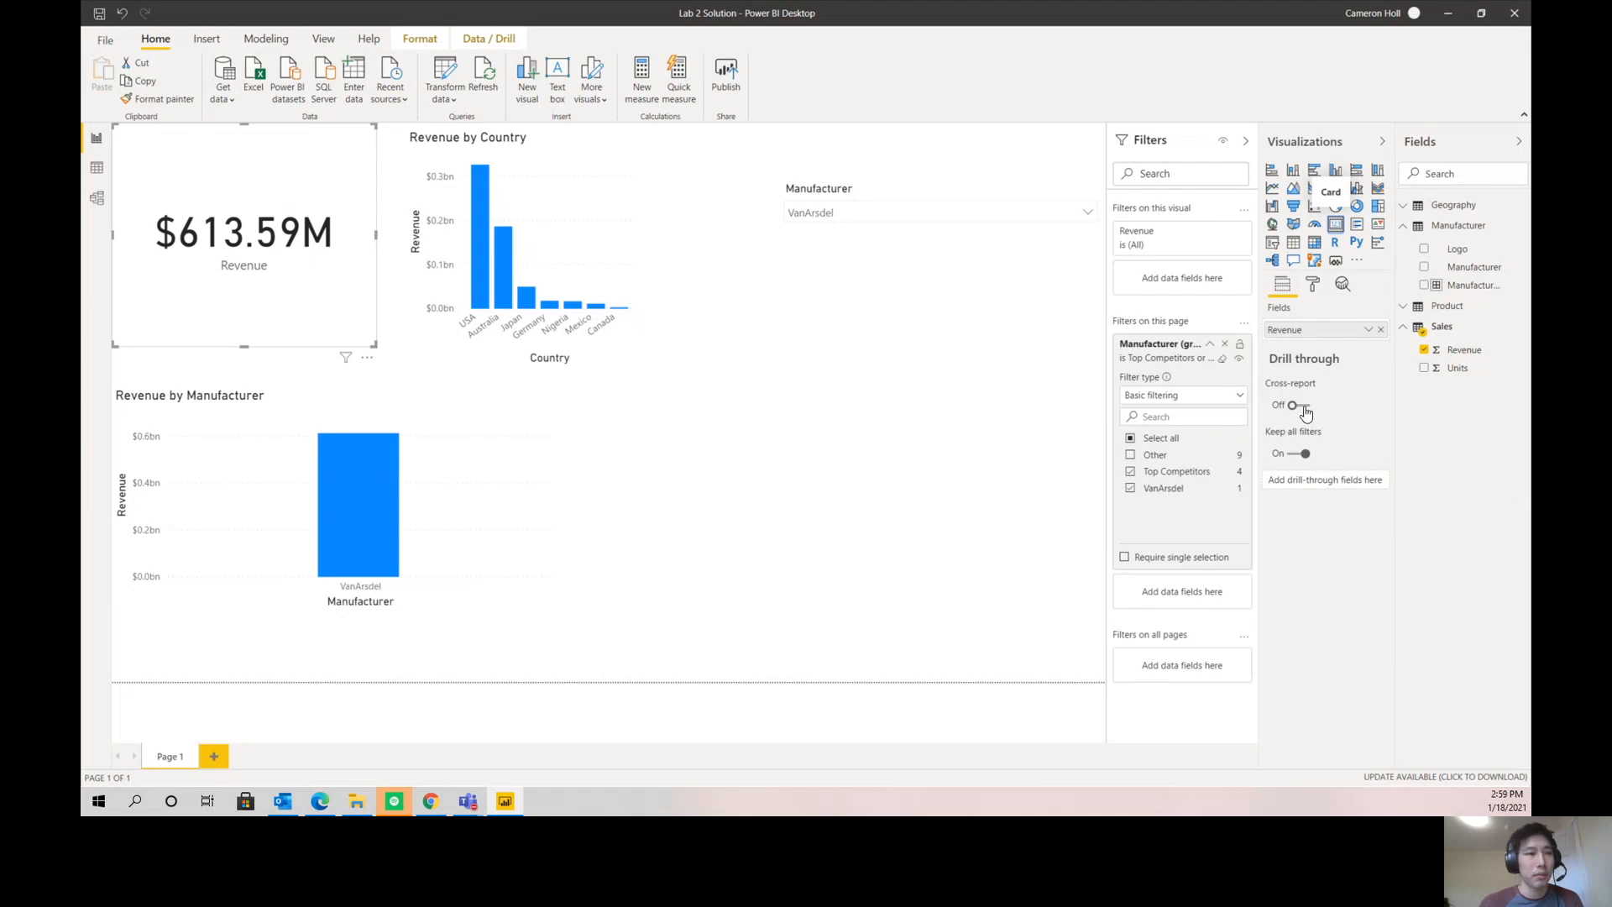
click(1404, 308)
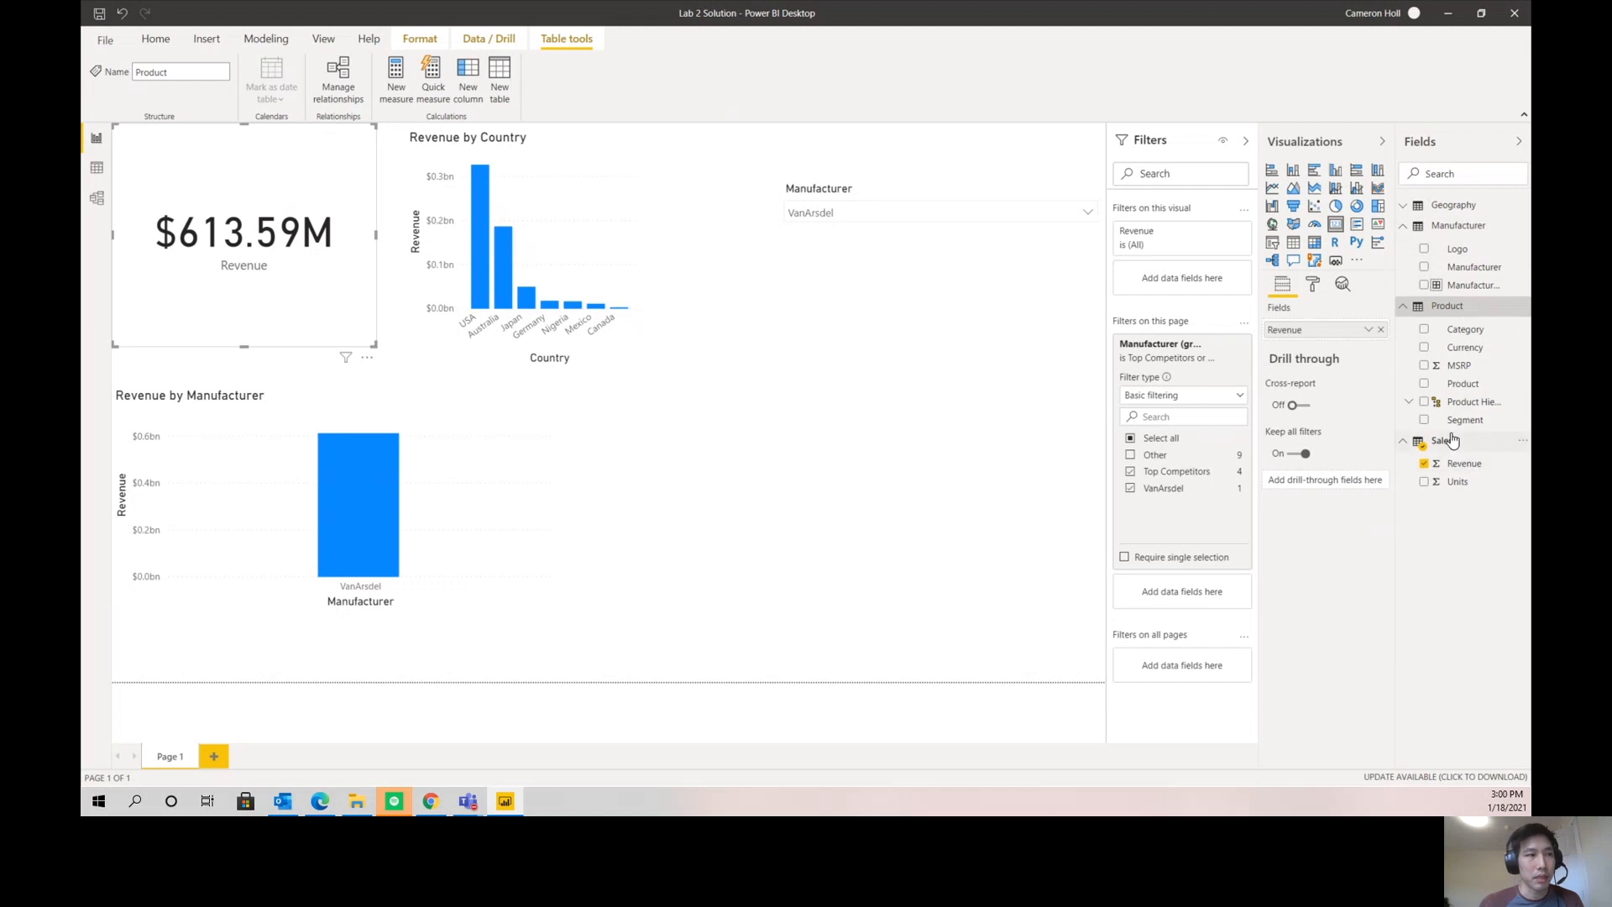
click(1443, 210)
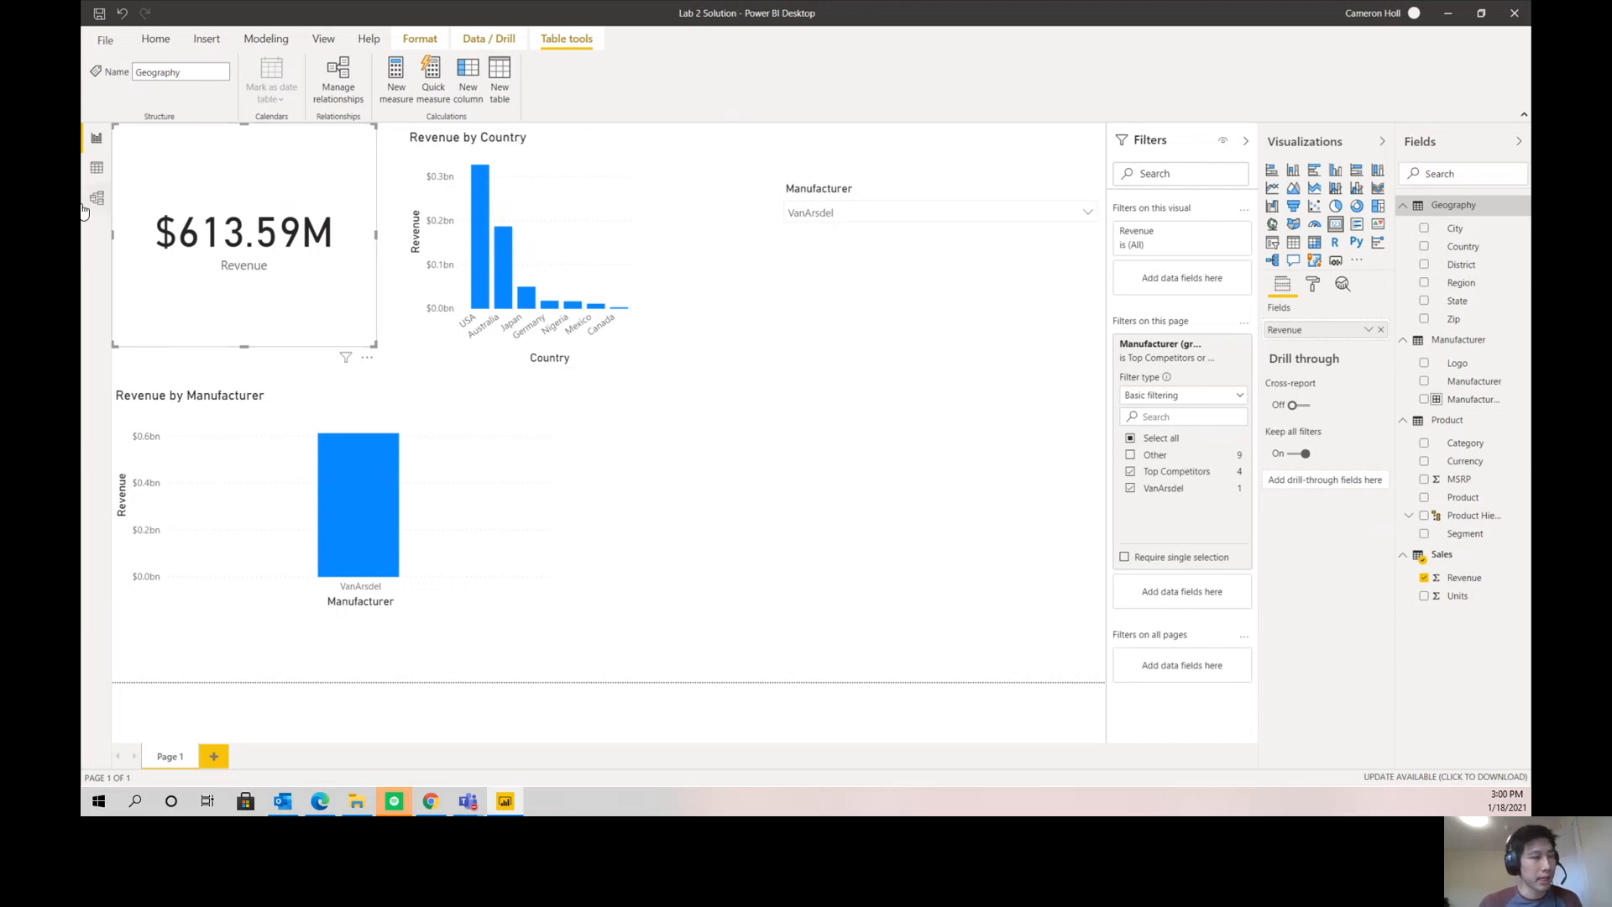
- In the Data view, create a calculated table with the formula Date = CALENDAR(DATE(2012, 1, 1), DATE(2019,12,31))
click(90, 169)
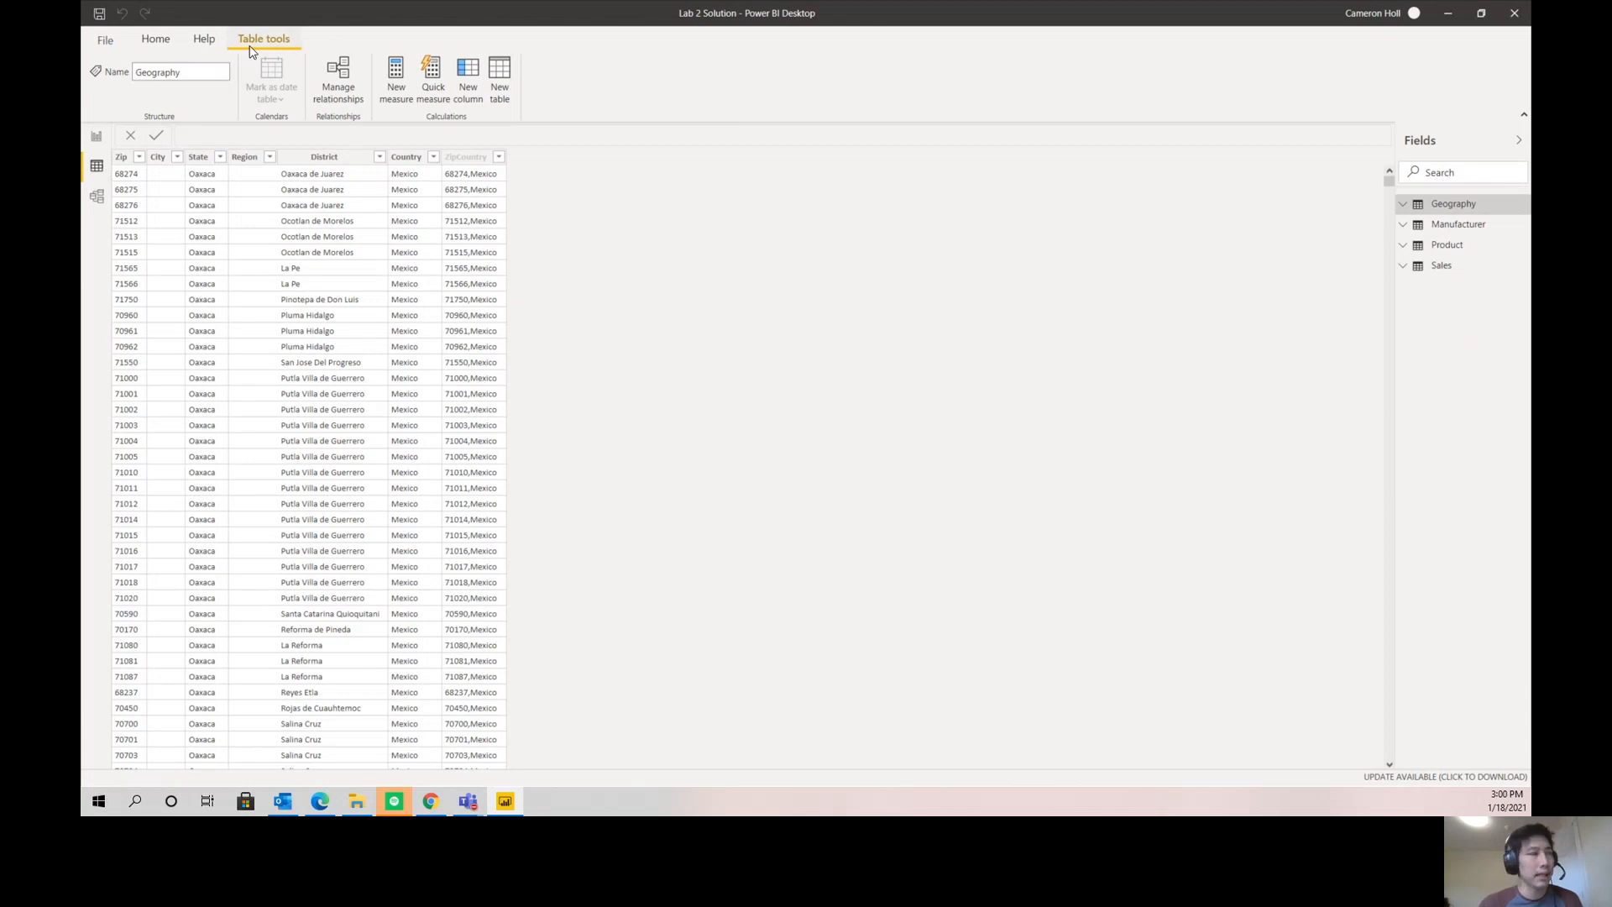
click(501, 84)
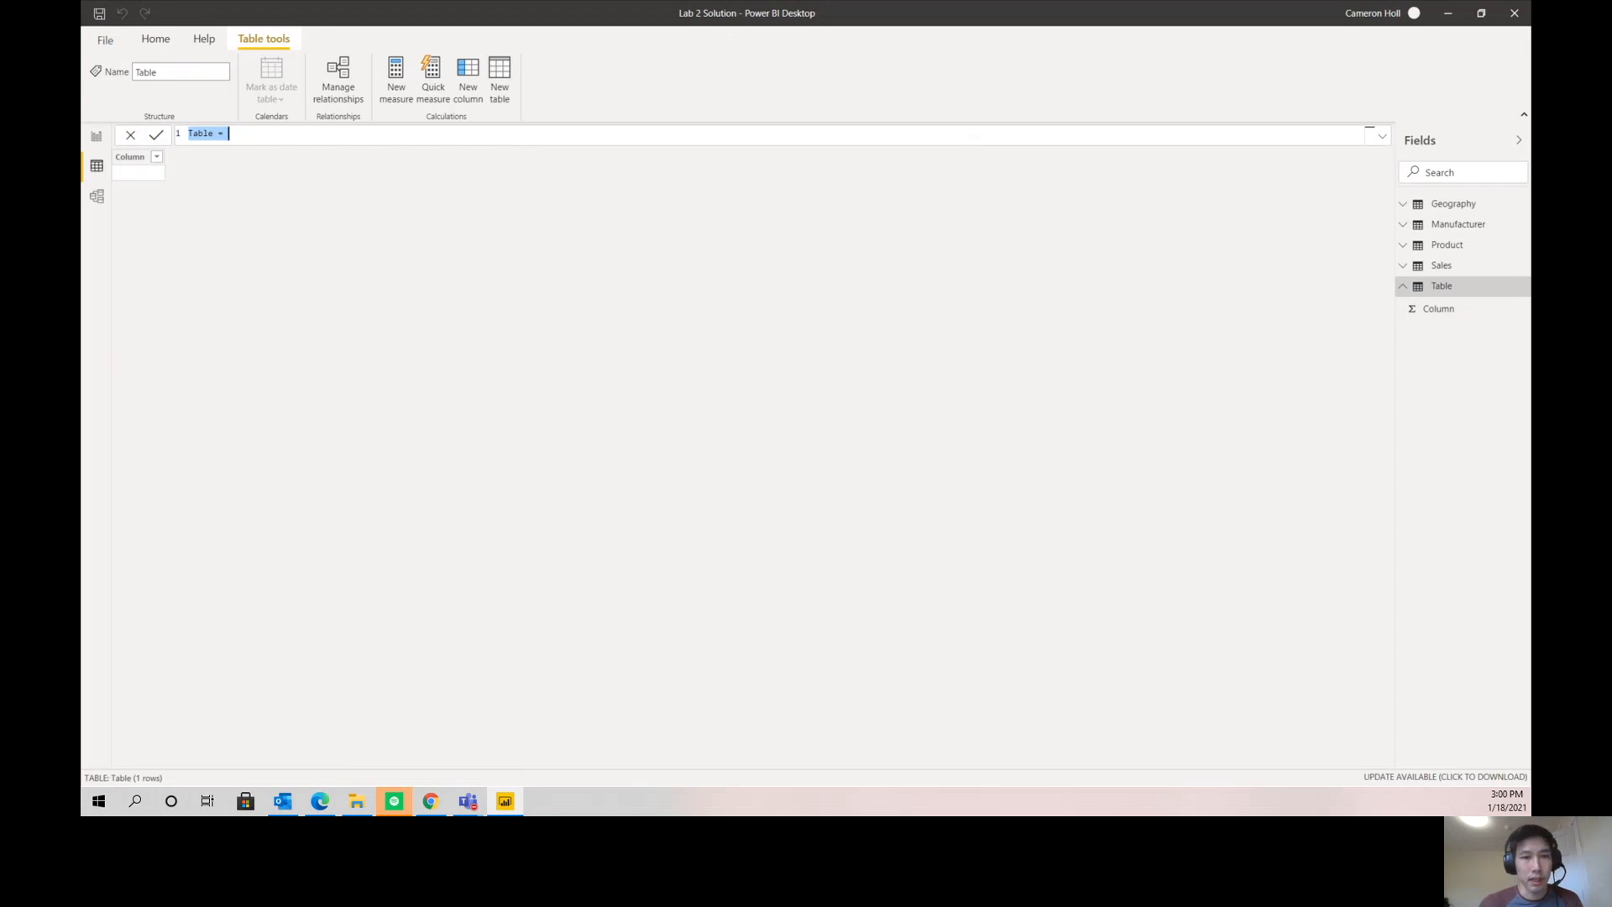
text(Date = CA)
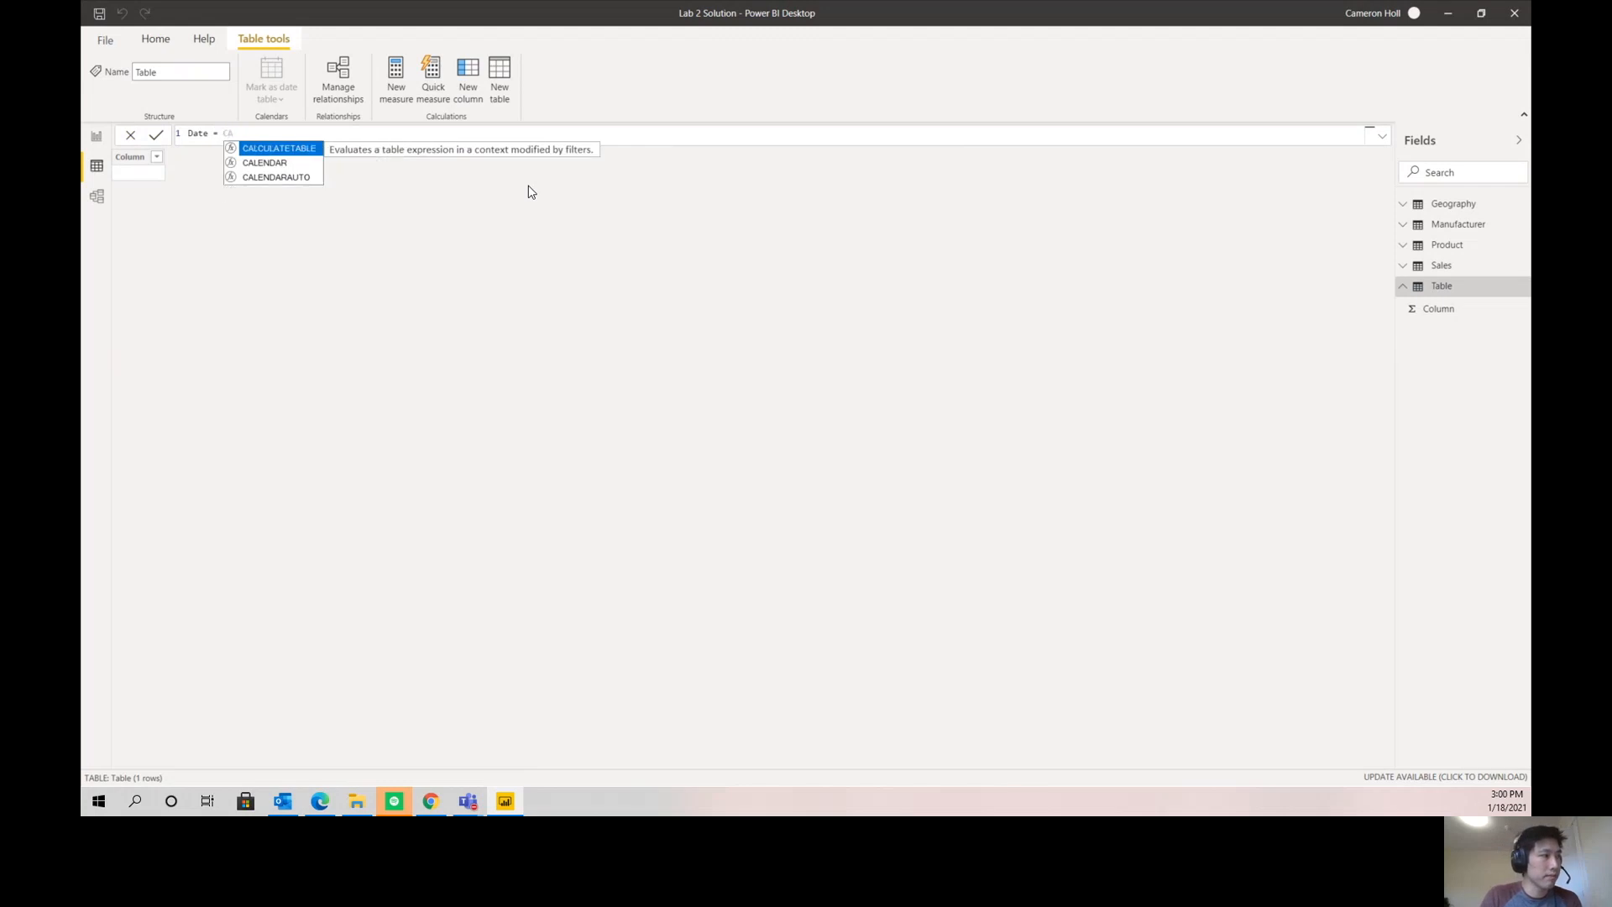
key(Down)
key(Tab)
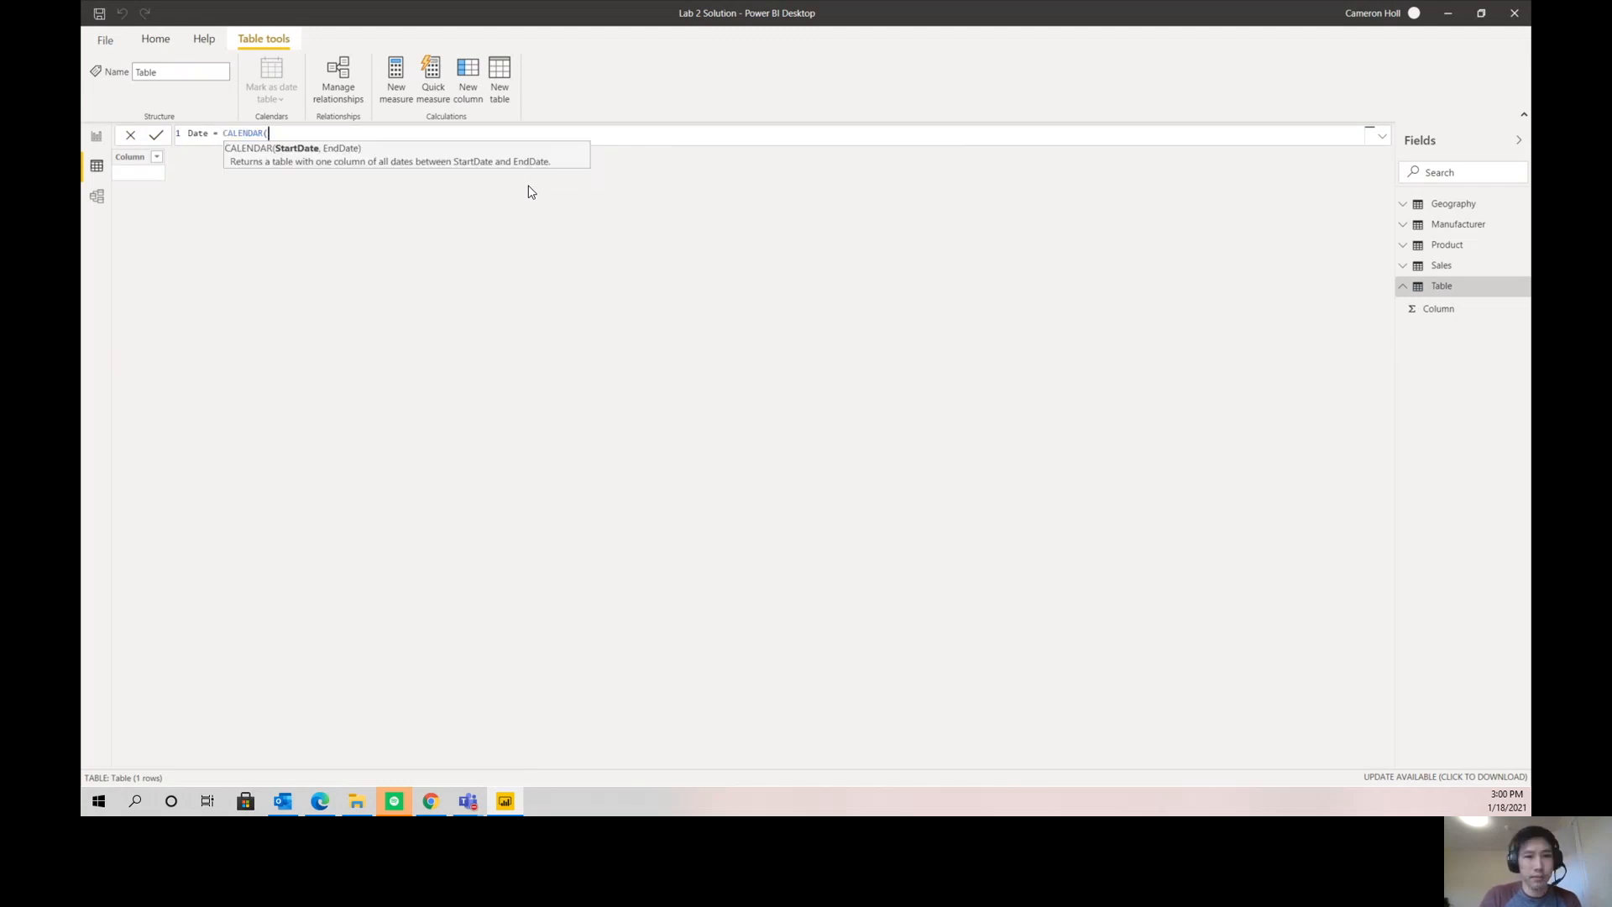
text(DATE(2012)
key(BackSpace)
text(12, 1, 1)
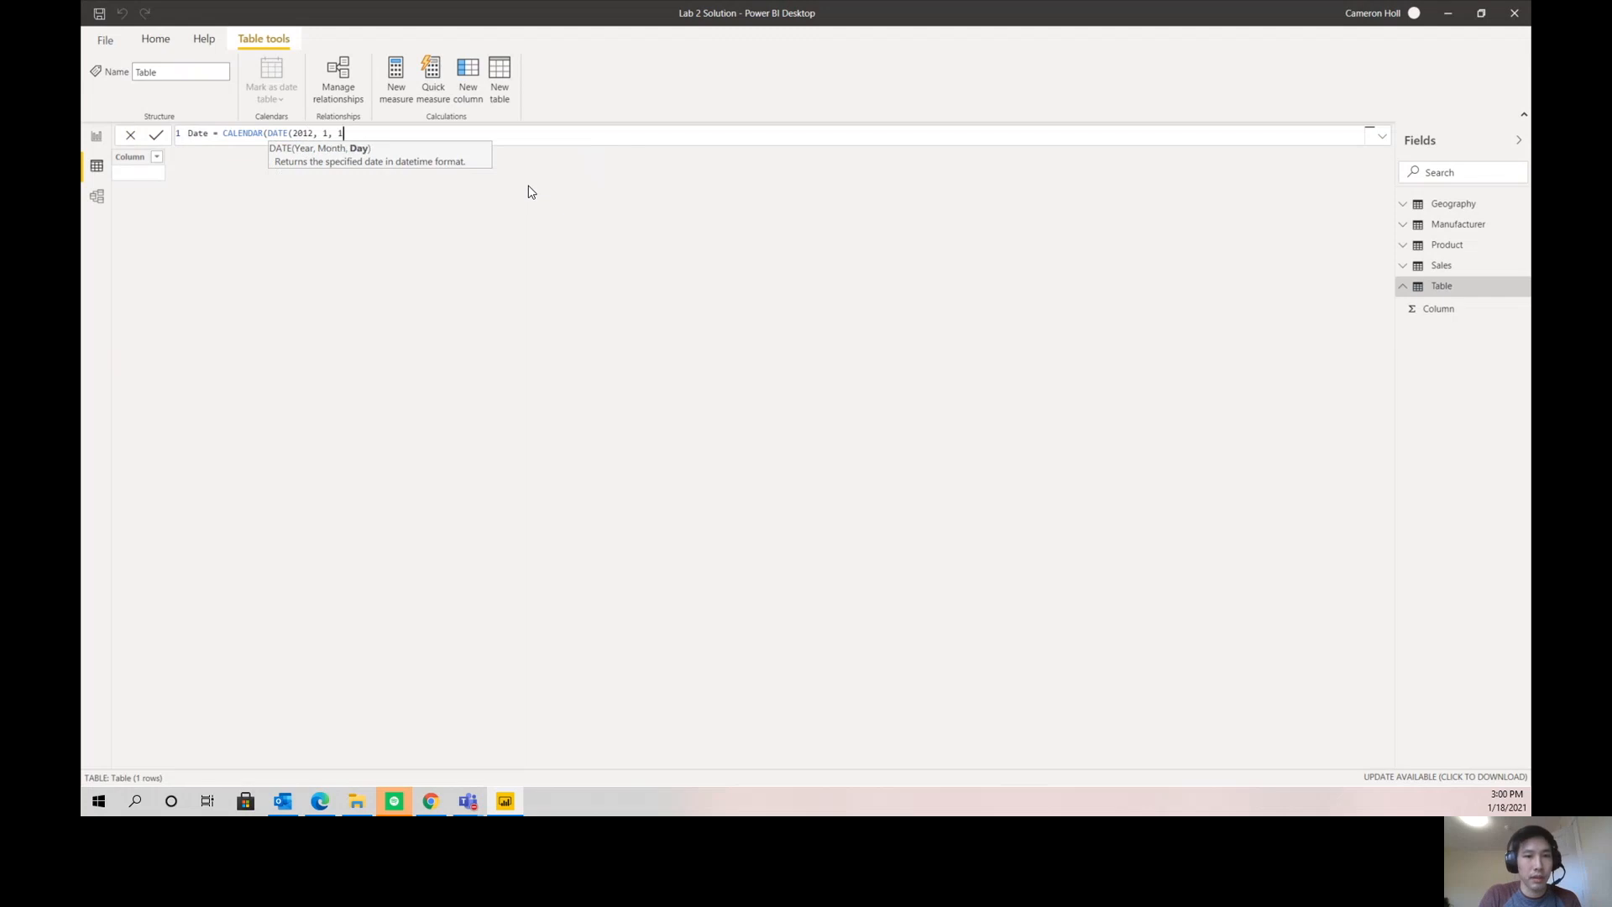
text(), D)
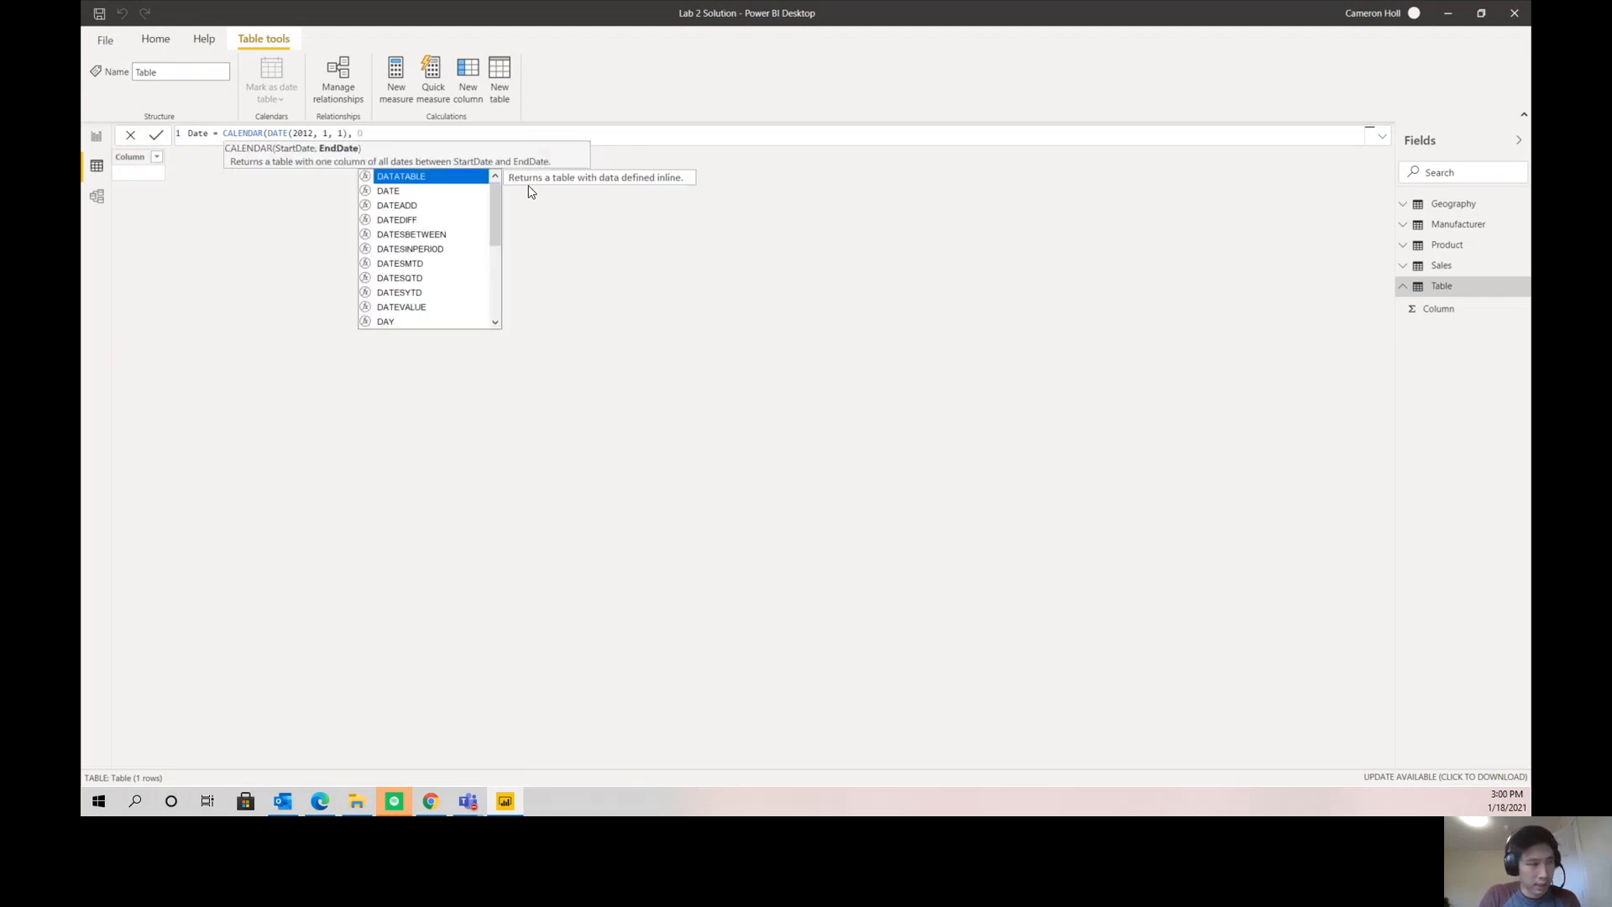
text(ATE()
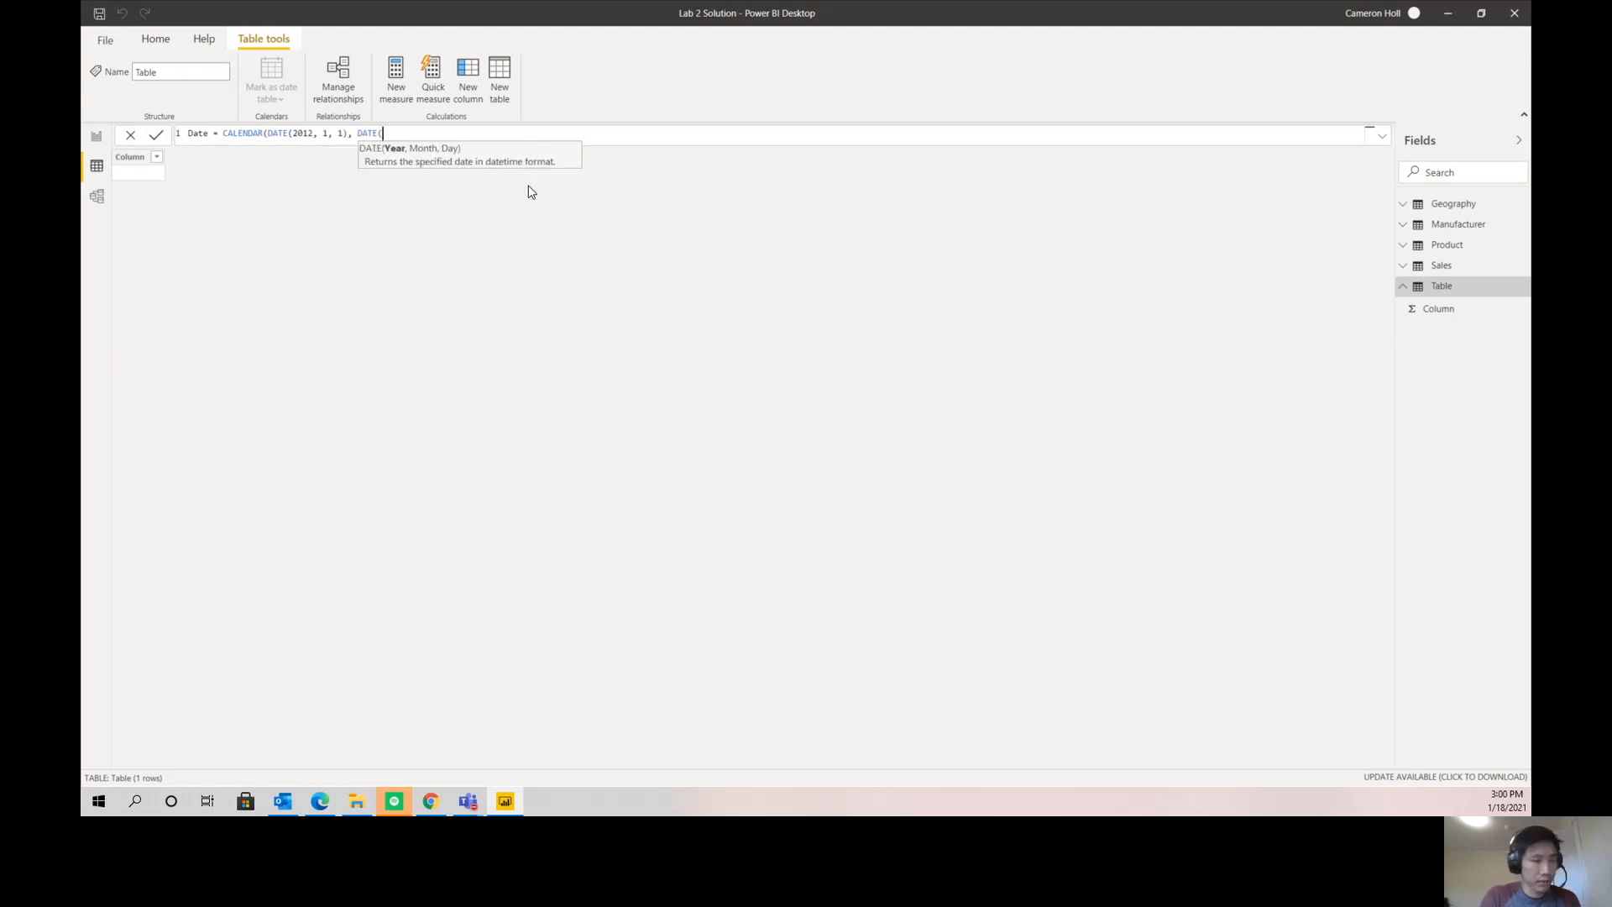
text(2019,12)
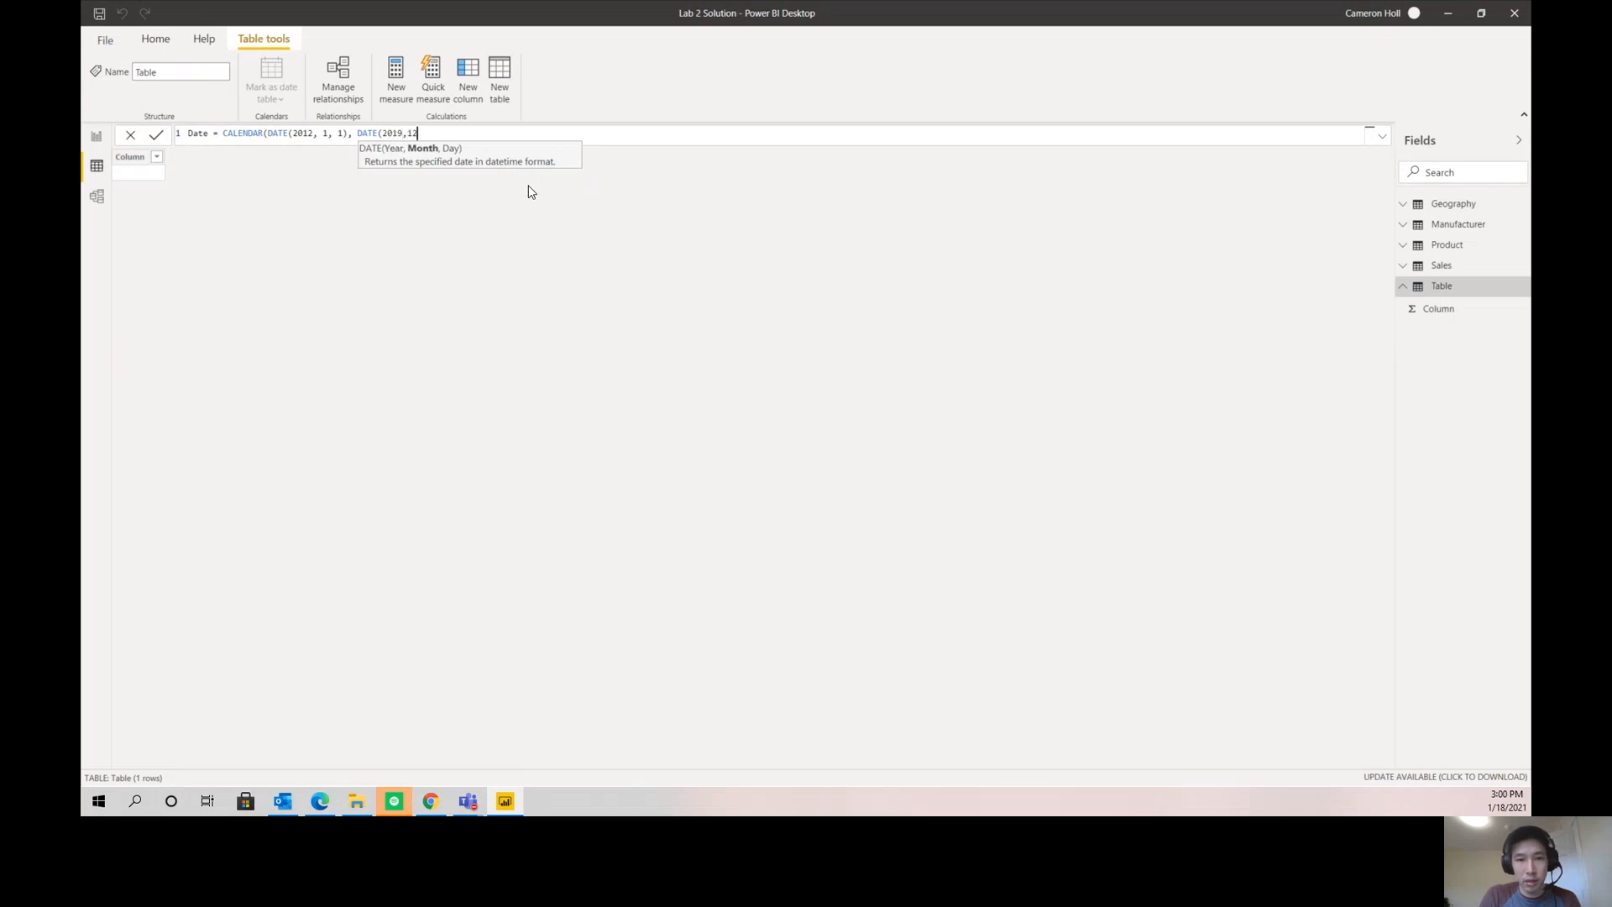
text(,31)))
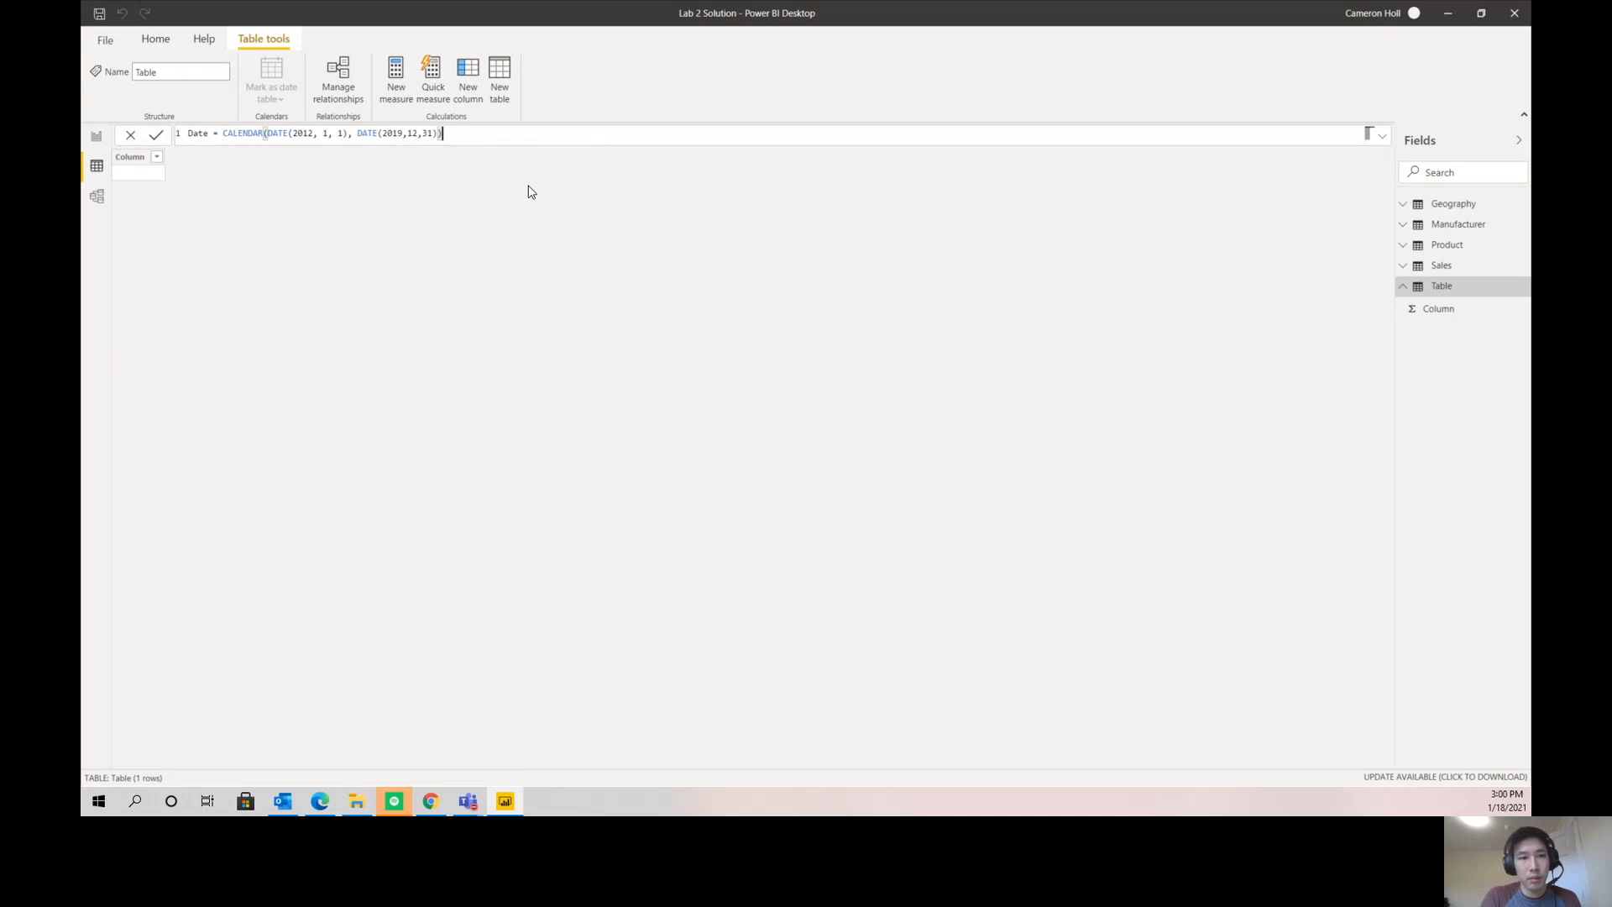
click(157, 135)
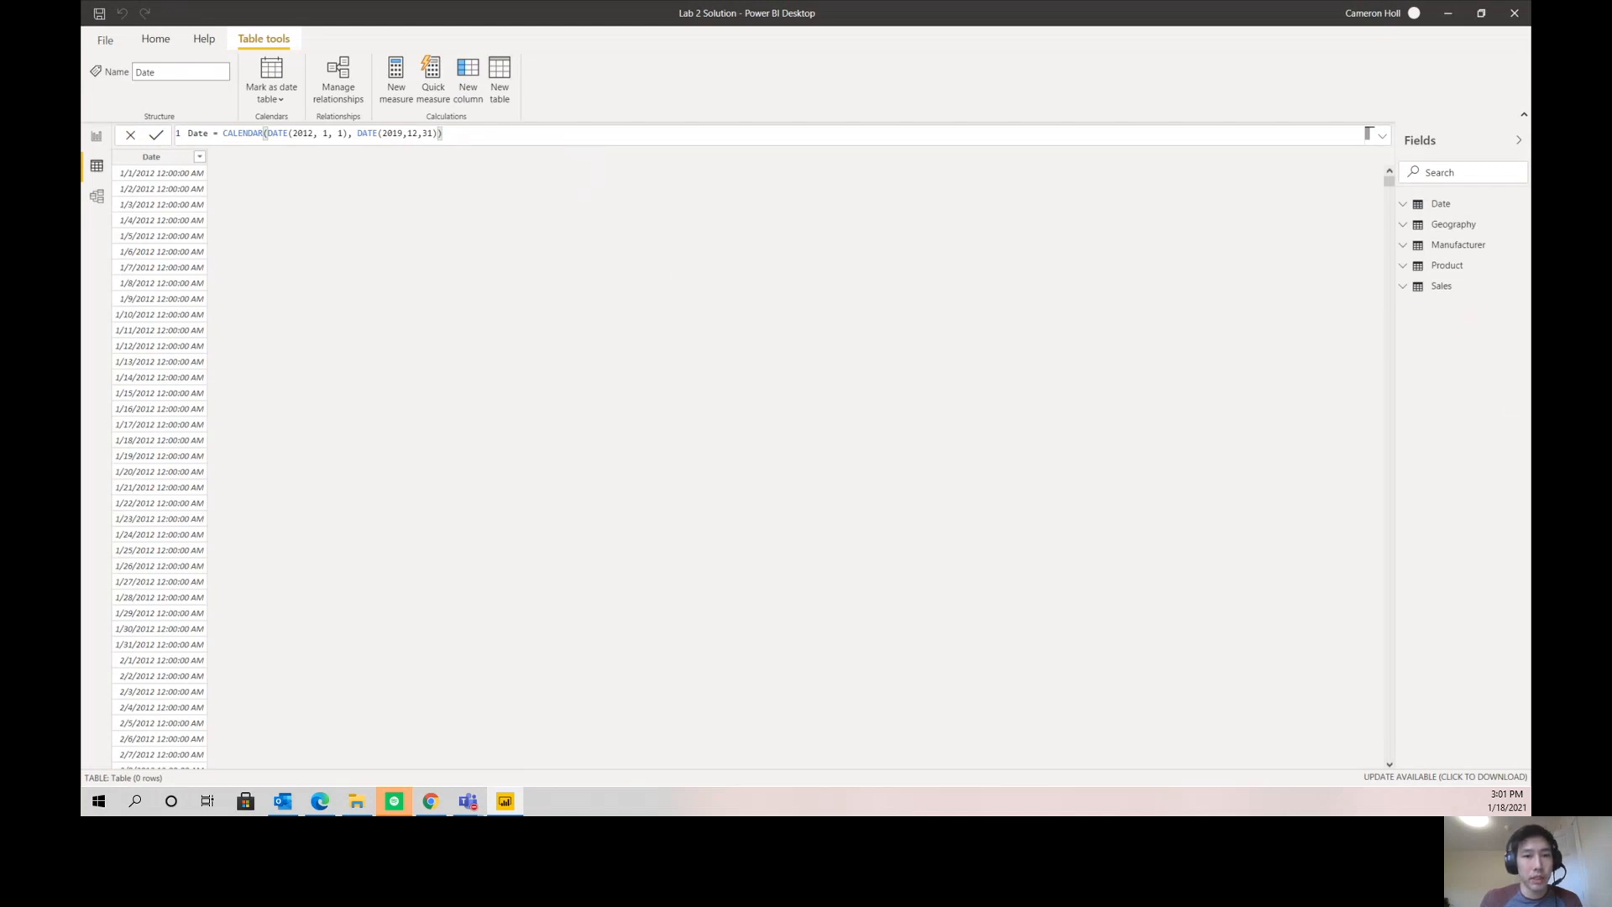
- Review the start and end date arguments in the Date table's CALENDAR formula
drag(267, 132, 350, 133)
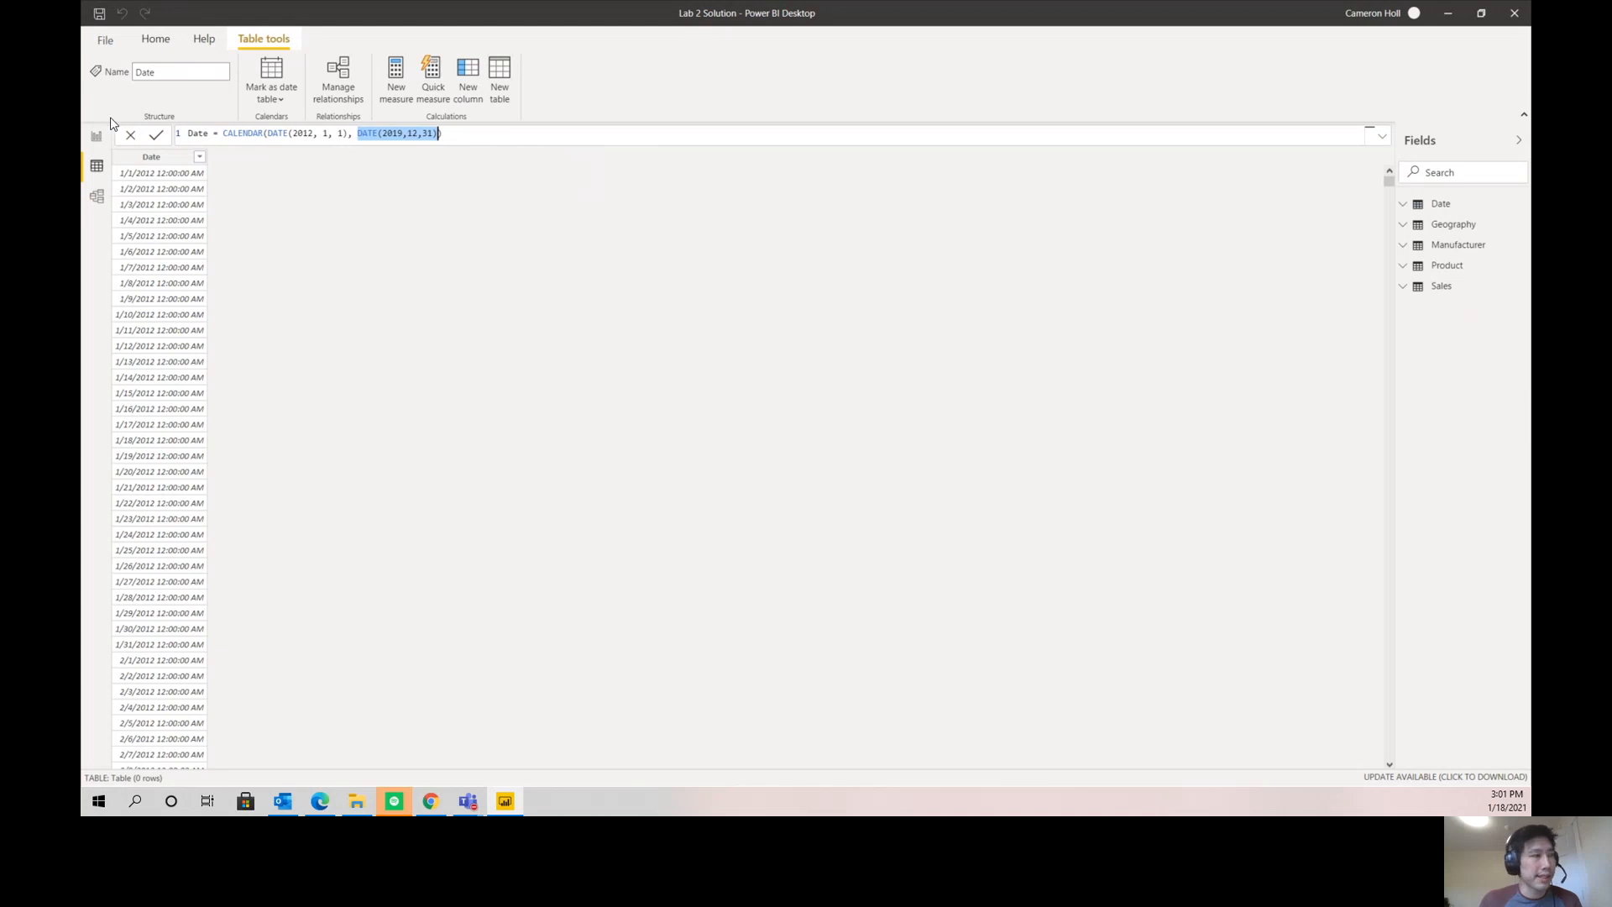
drag(268, 133, 345, 138)
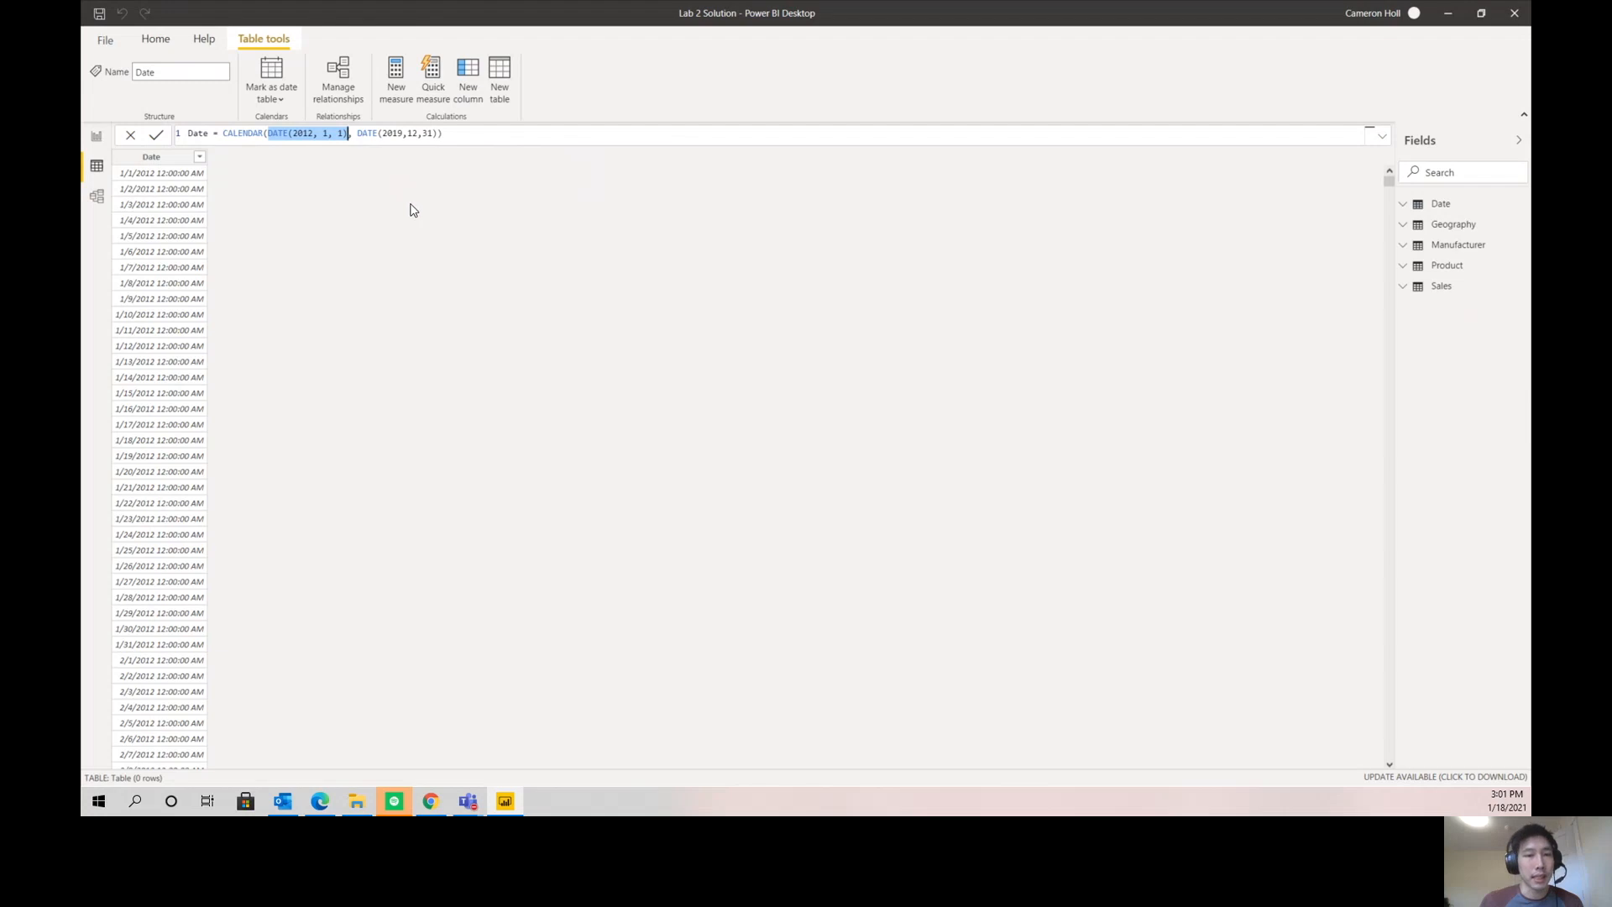
click(417, 266)
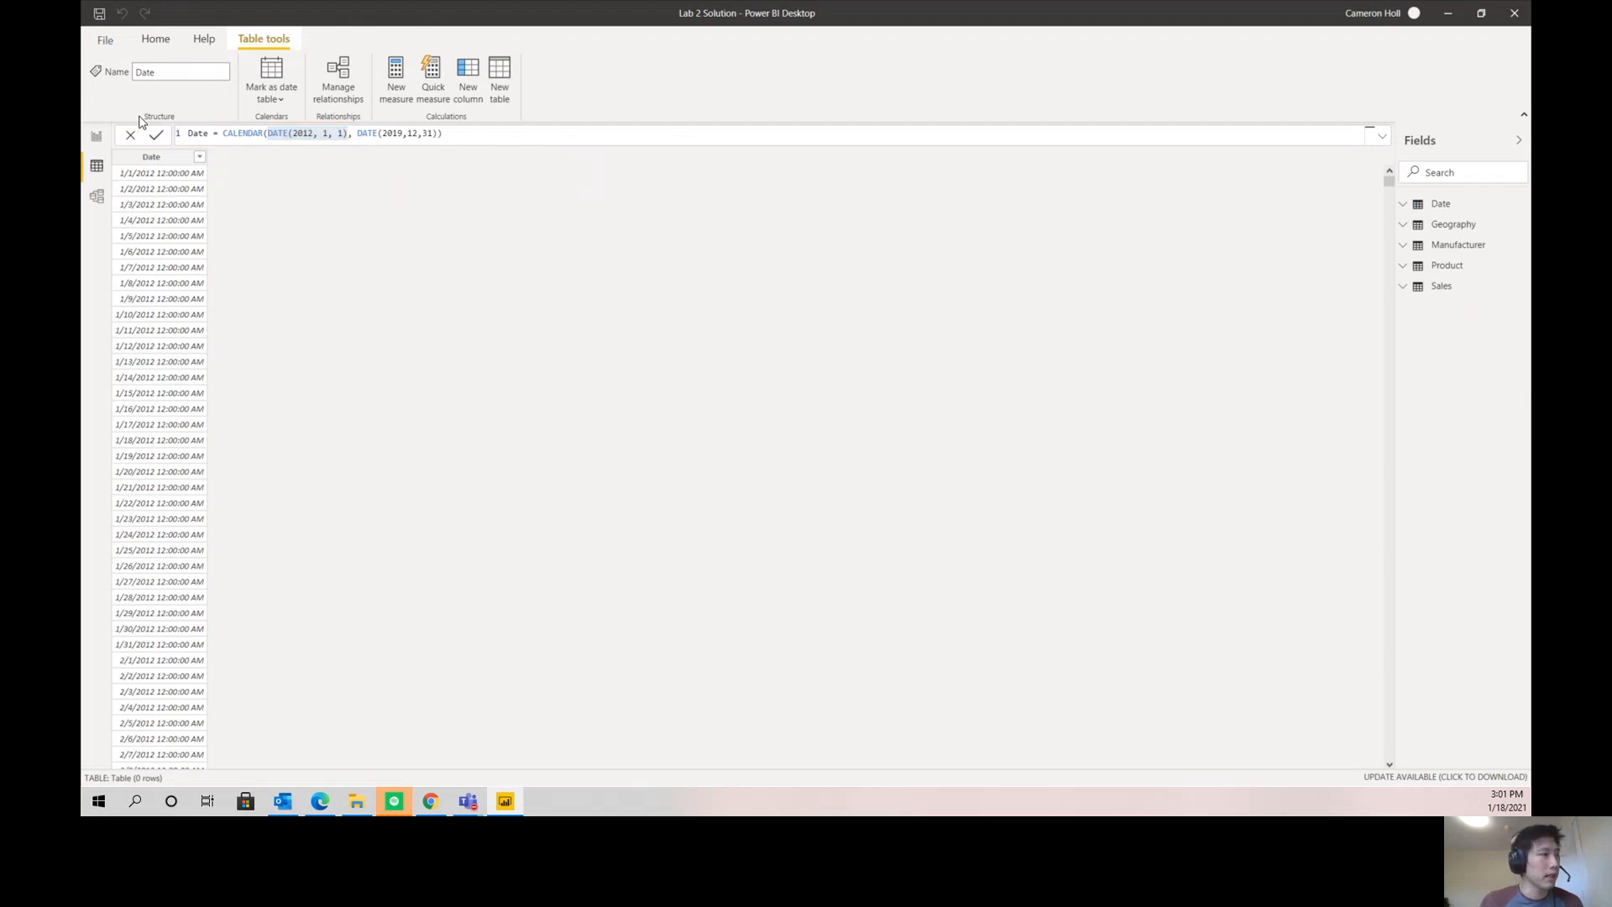
- Set the data type of the Date table's Date column to Date
click(146, 157)
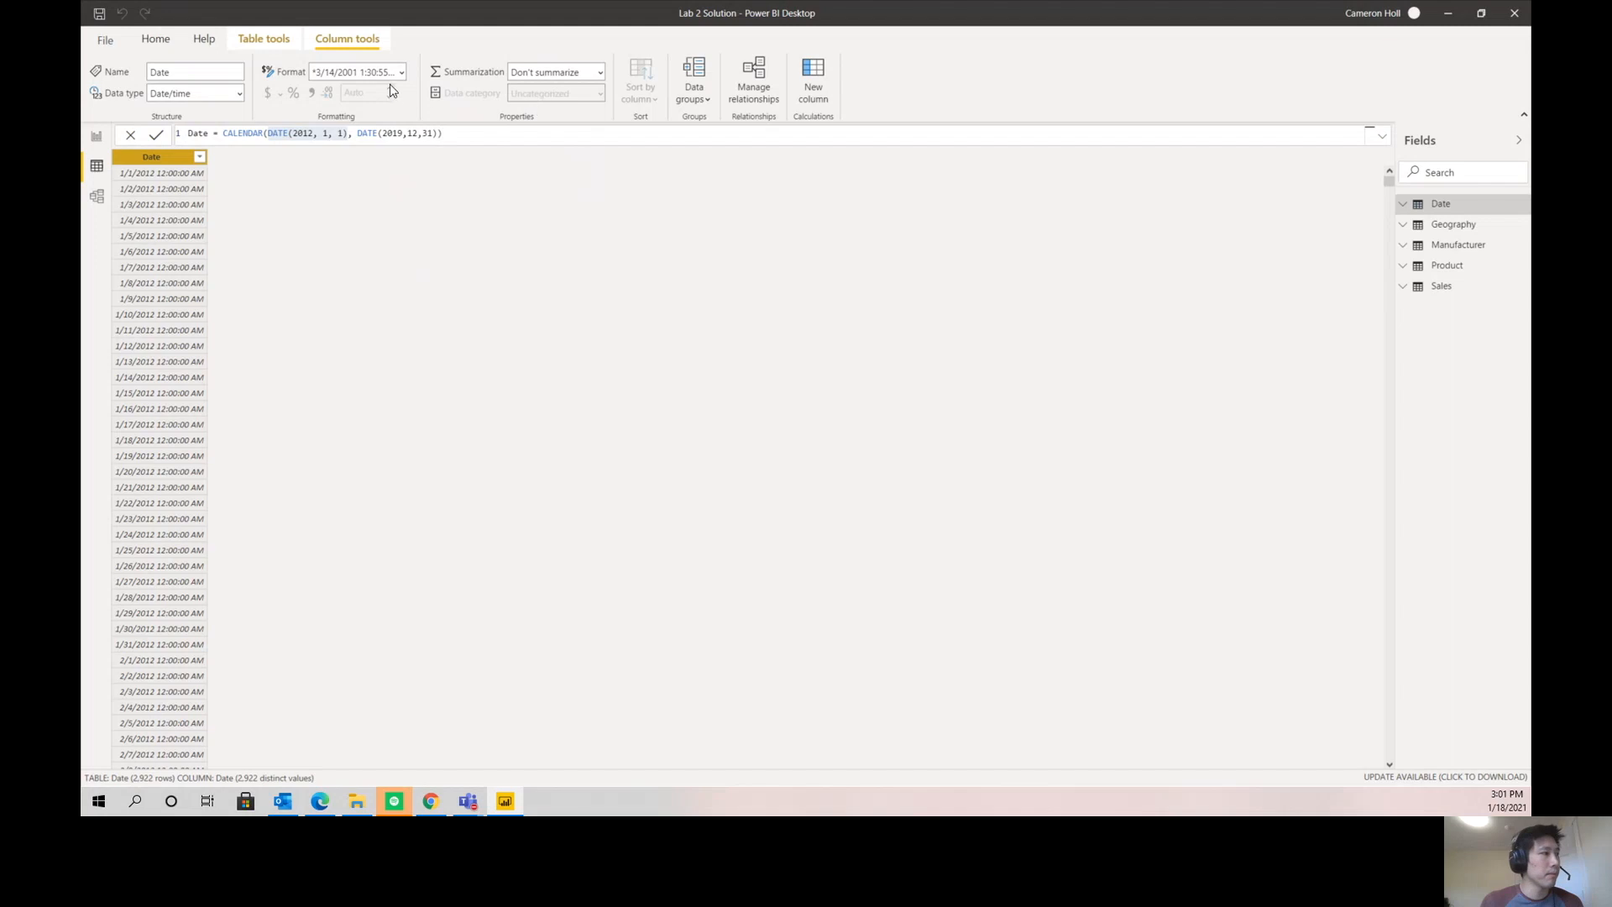
click(239, 93)
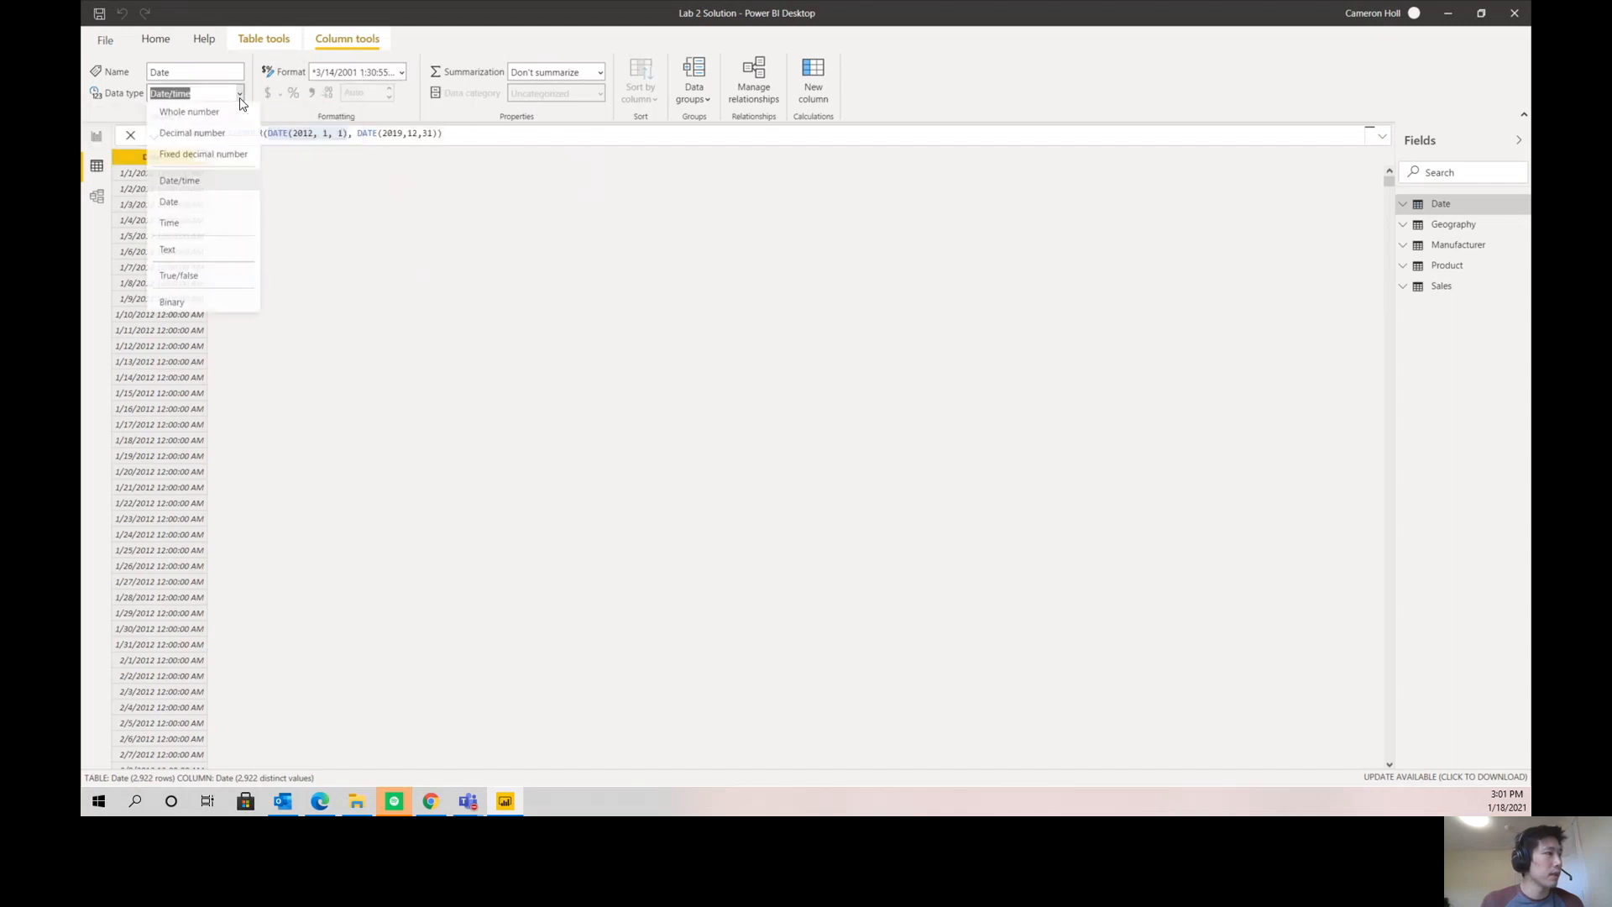
click(213, 204)
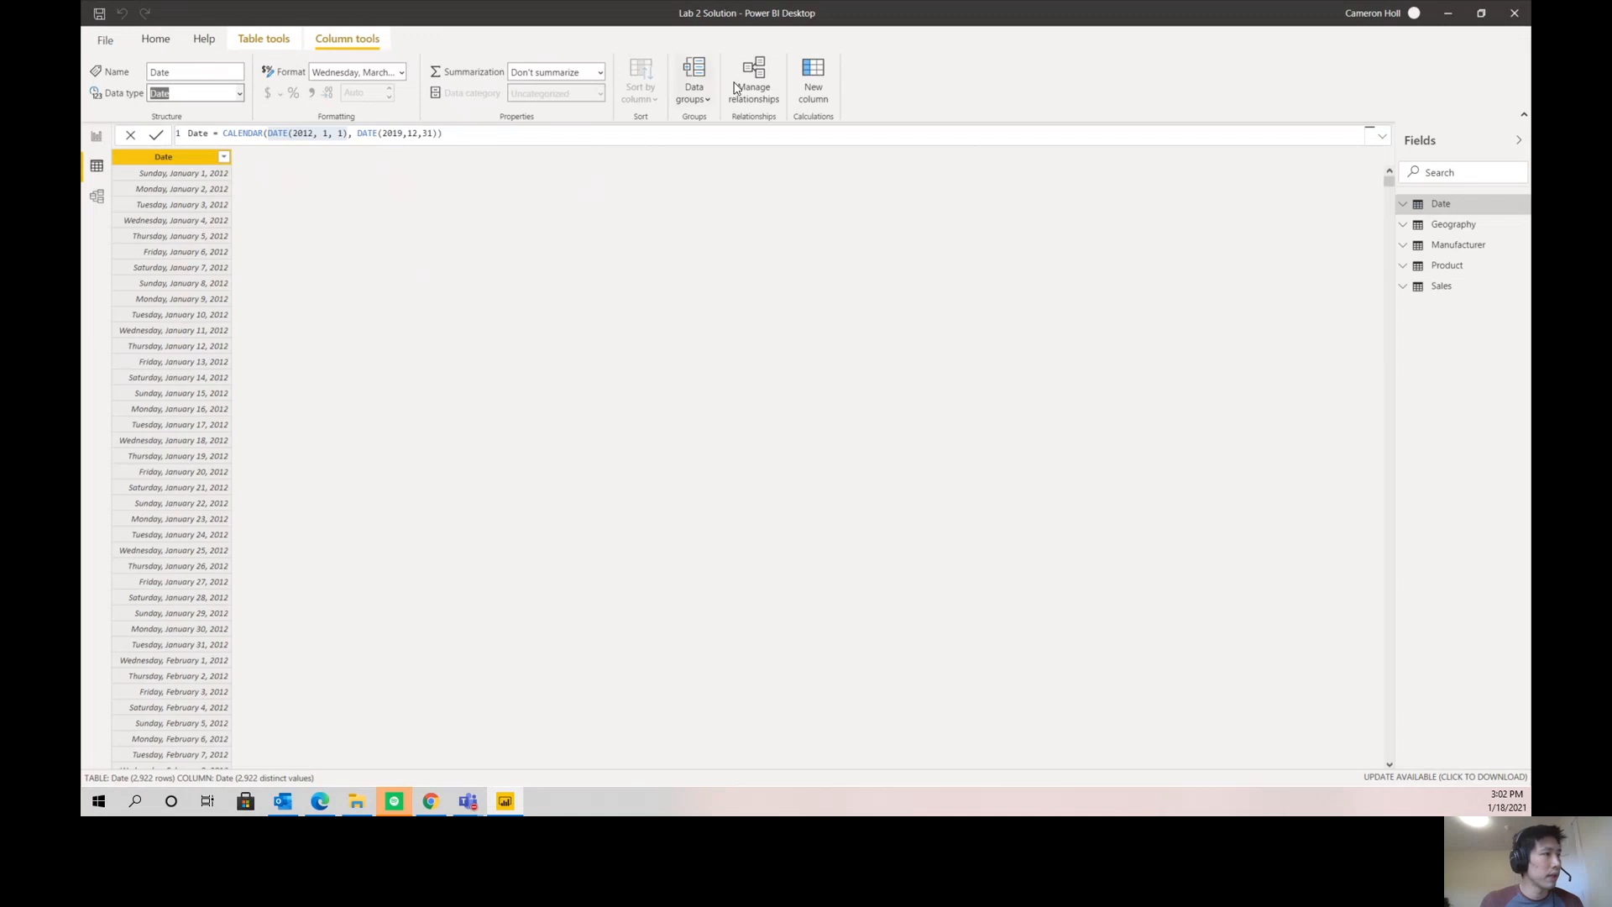
- Create an active one-to-many relationship from the Date table's Date column to the Sales table's Date column with single cross-filter direction
click(765, 89)
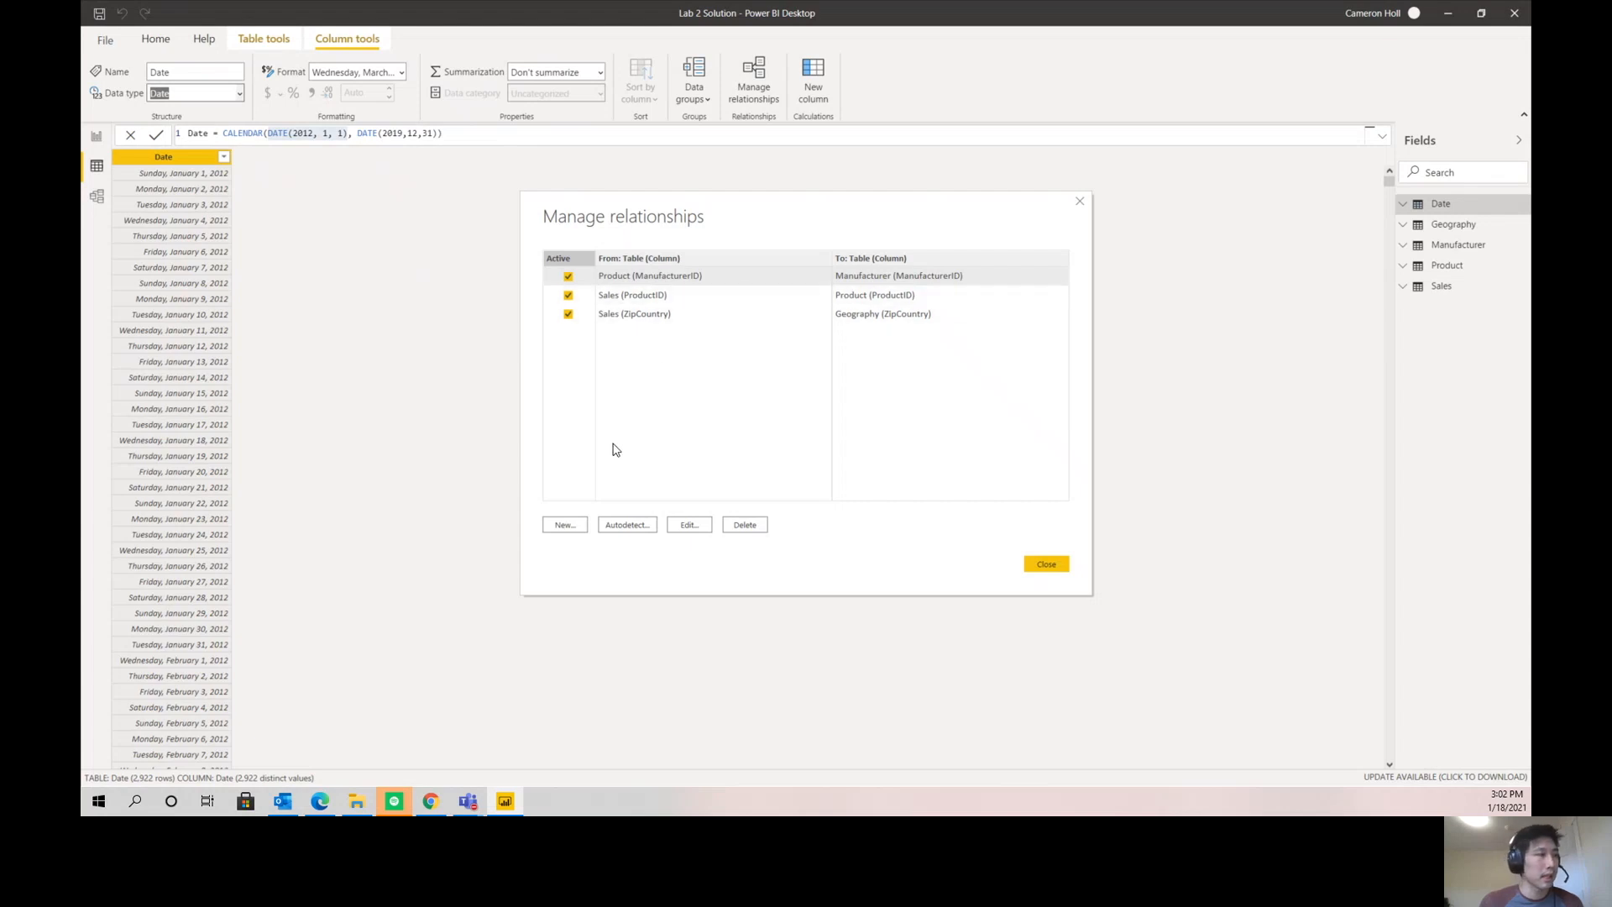
click(578, 534)
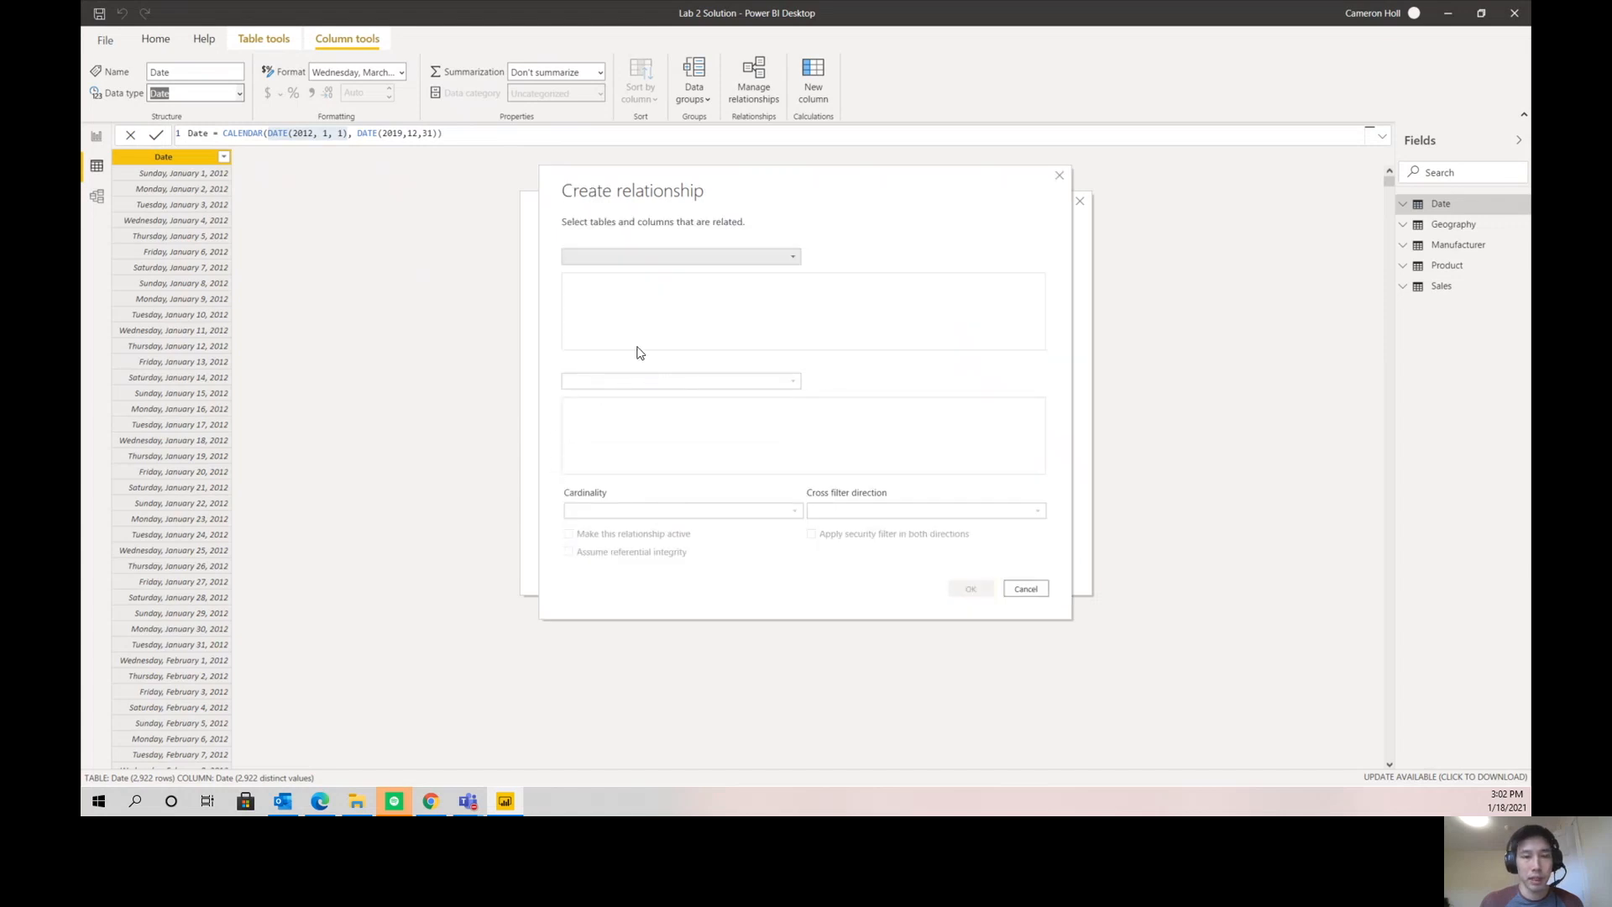
click(624, 261)
click(608, 274)
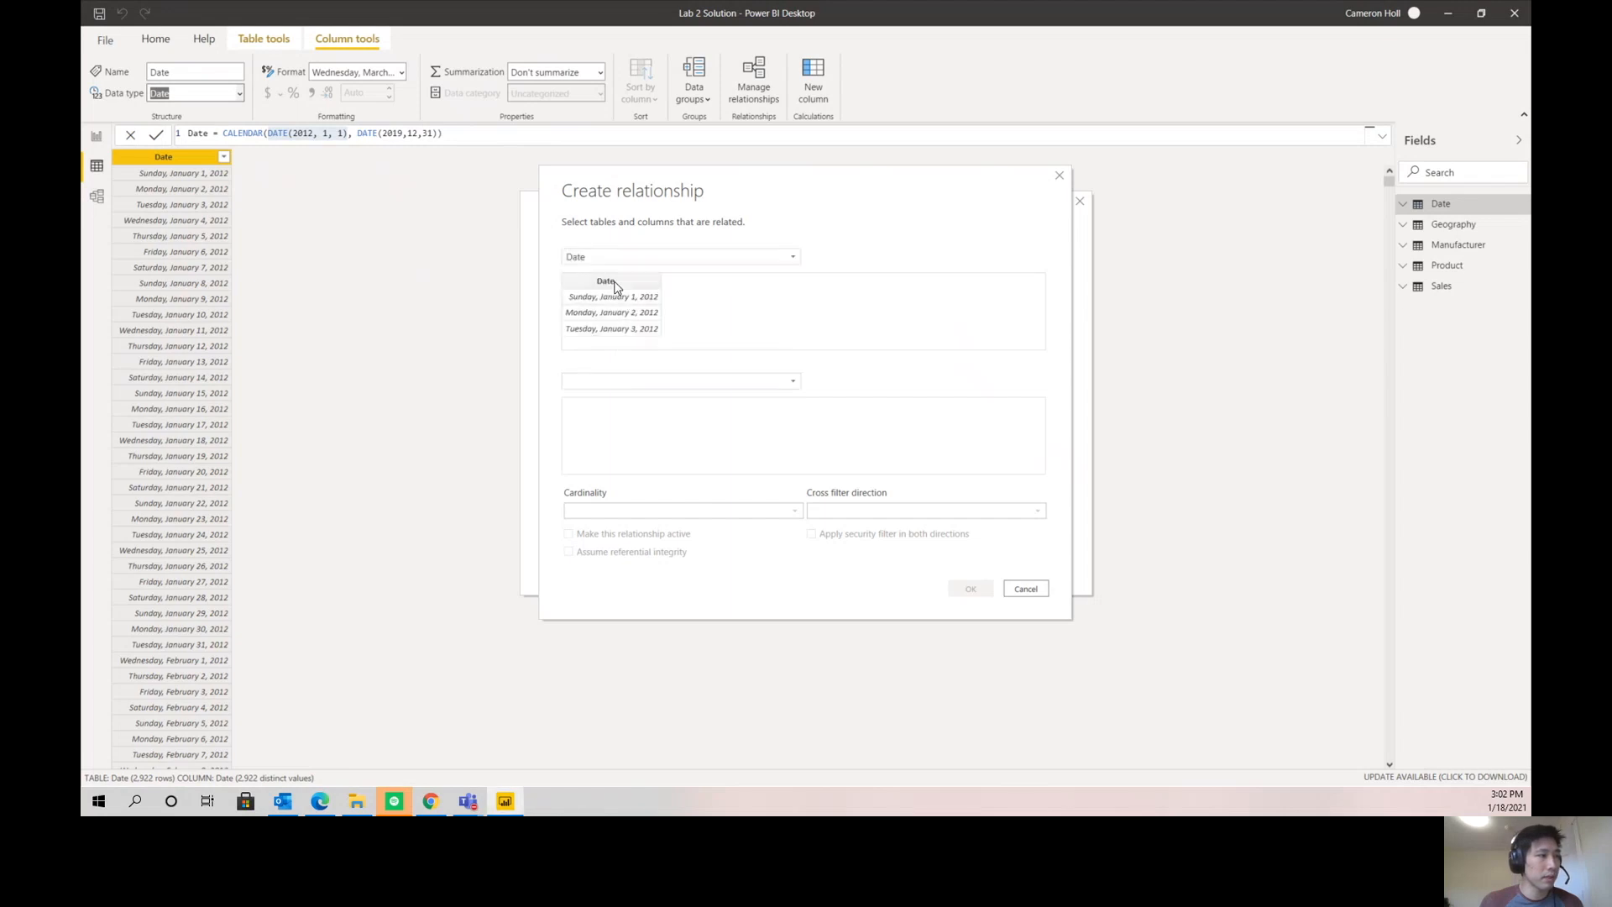
click(606, 289)
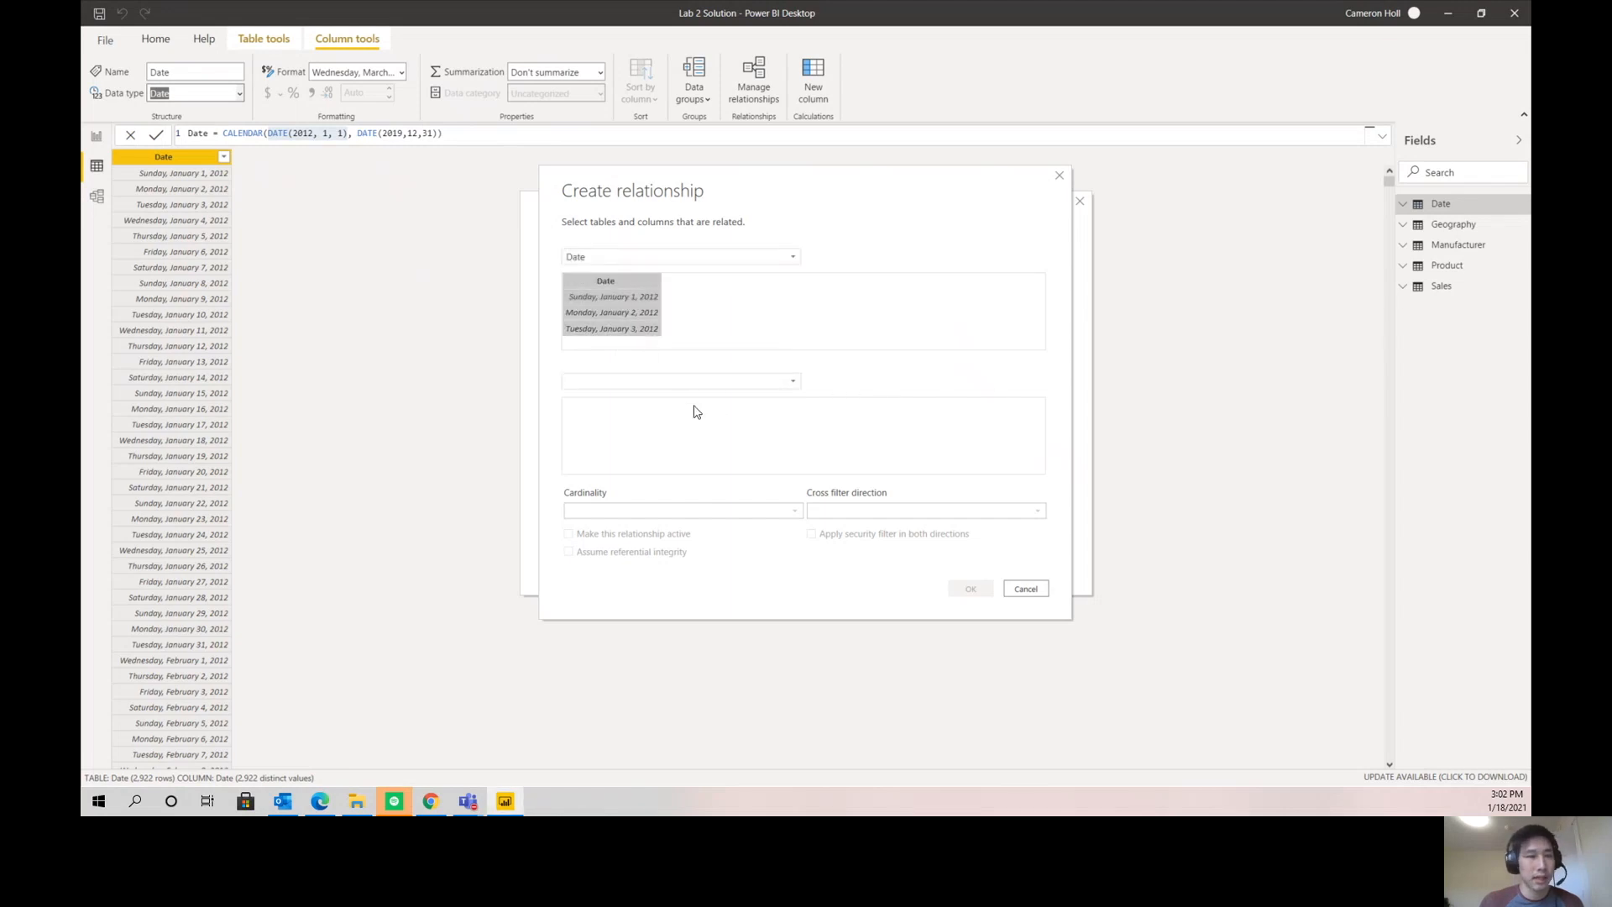
click(655, 385)
click(631, 443)
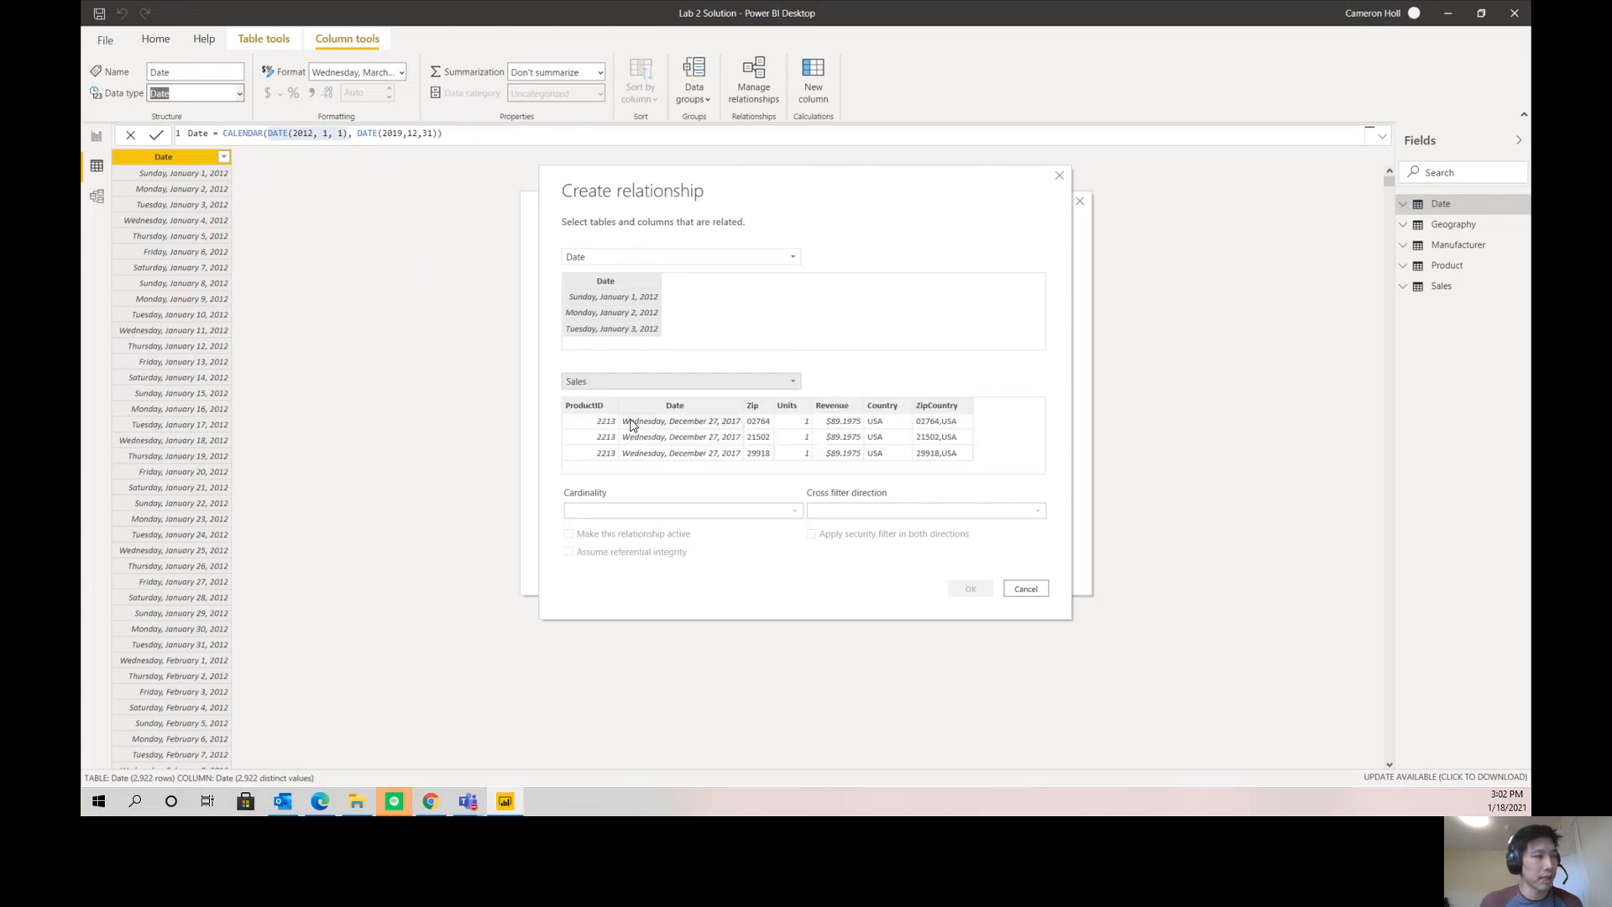
click(687, 413)
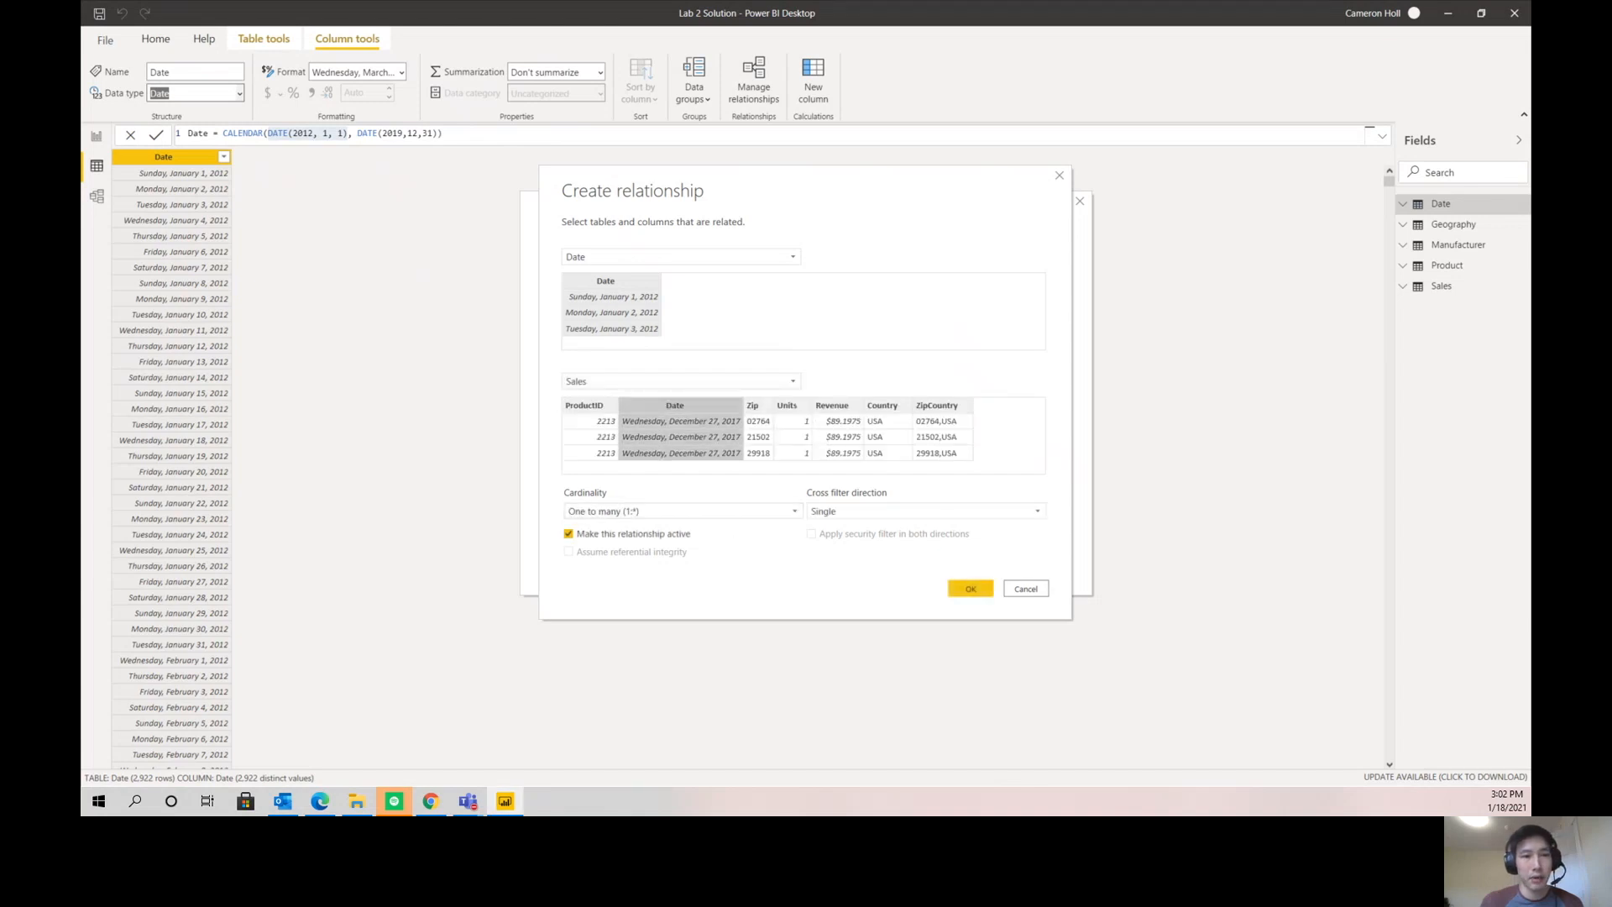
click(970, 590)
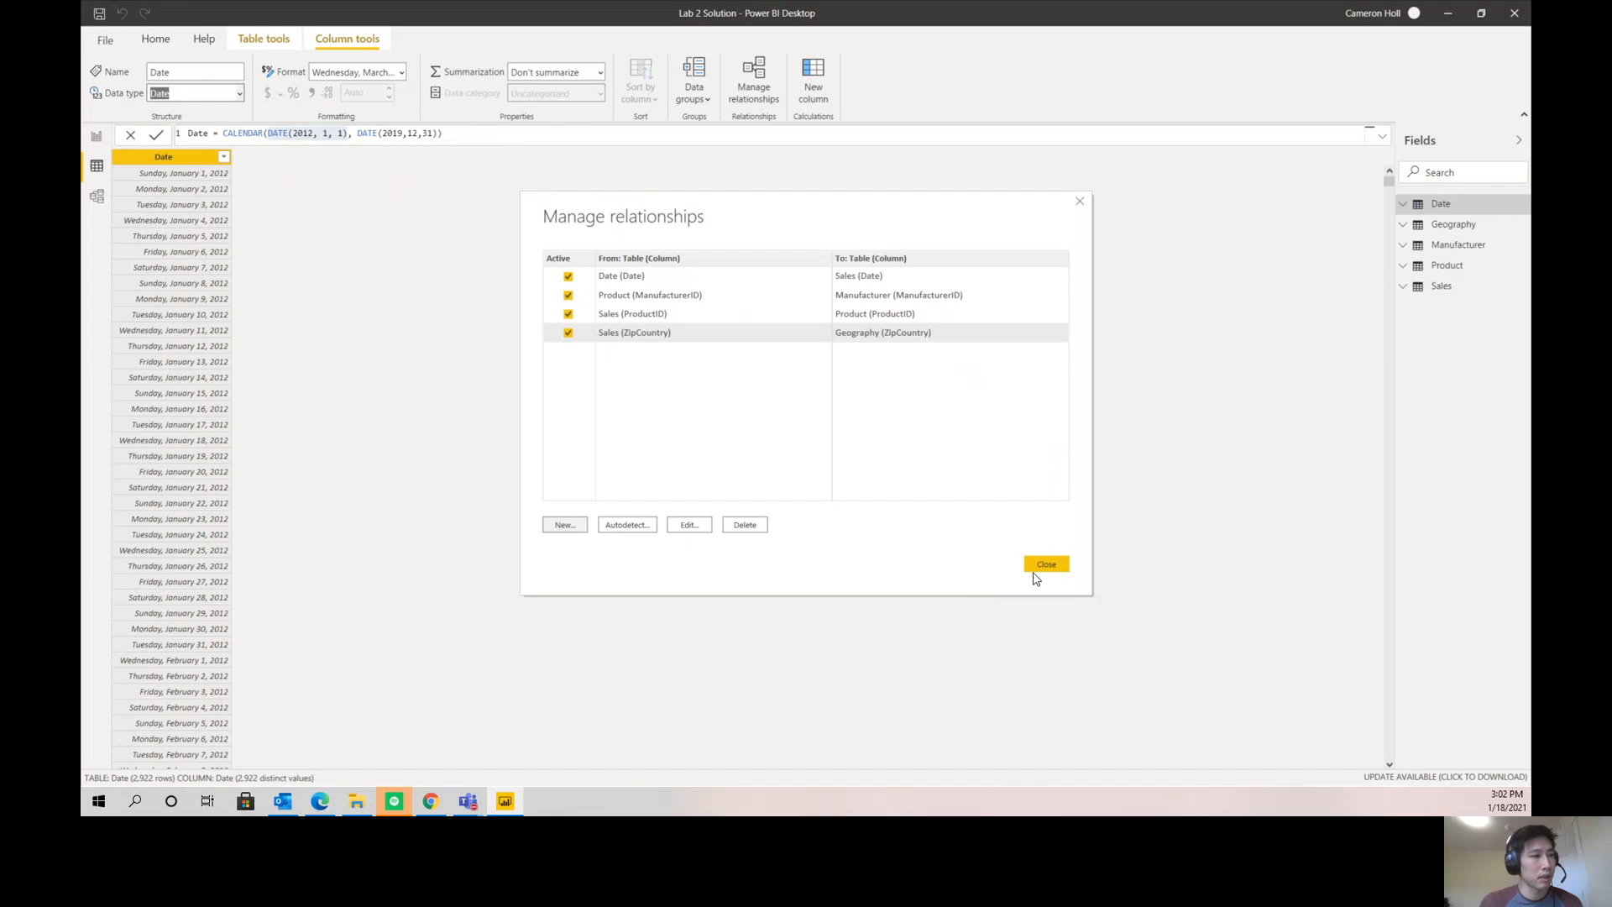
click(1046, 564)
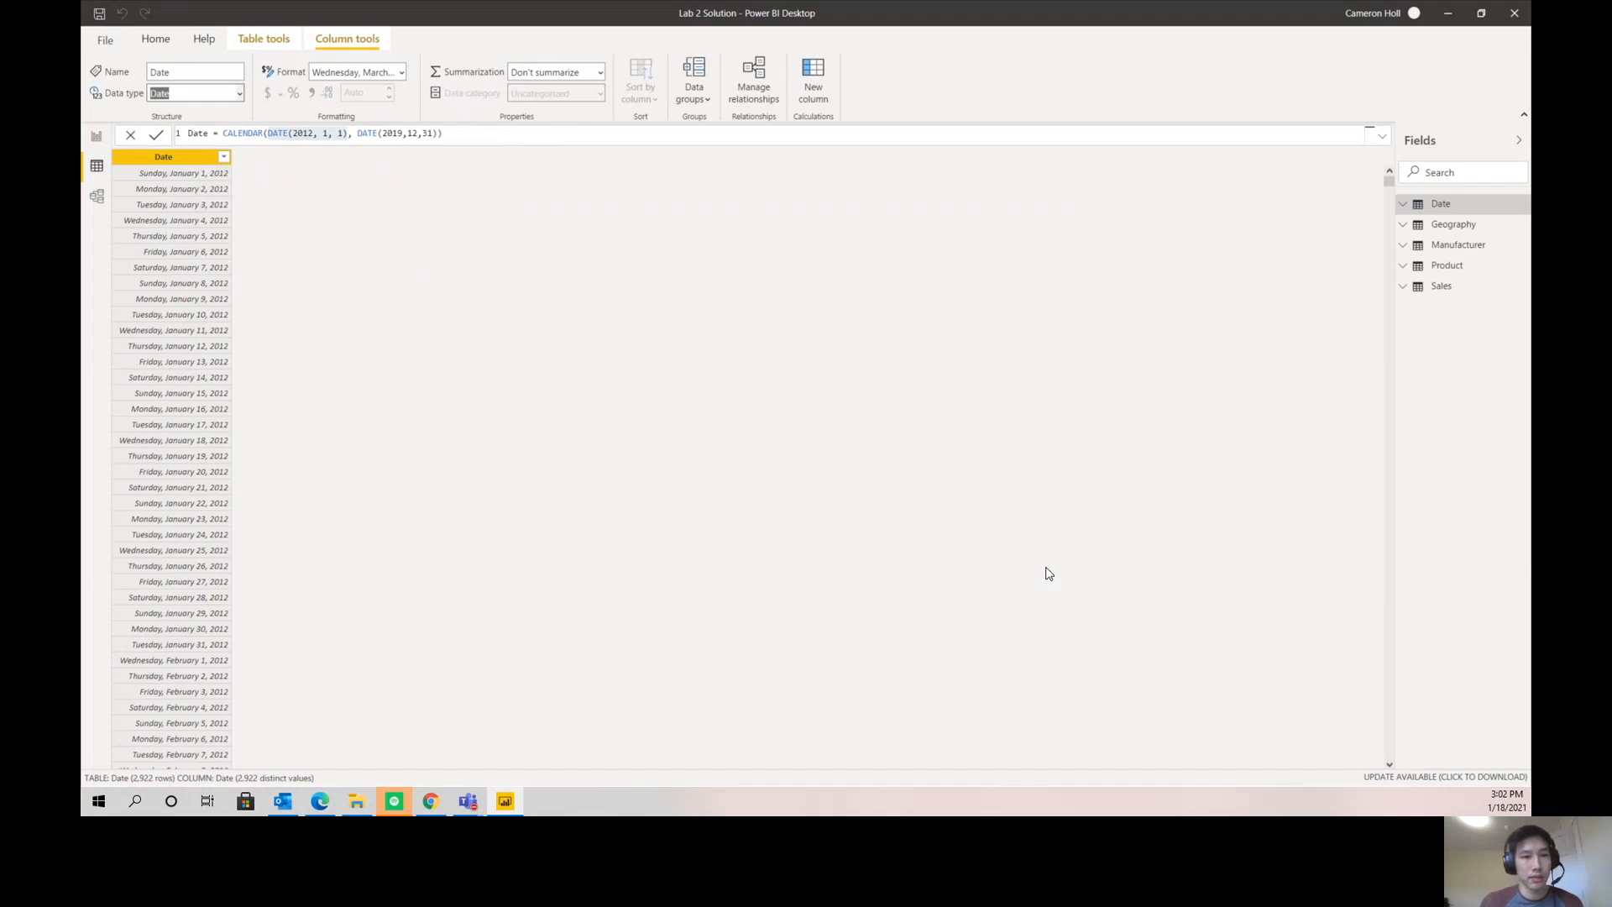
- In the Model view, spread the Date and Product tables apart and move the Manufacturer table beside Product
click(97, 196)
drag(759, 179, 849, 186)
drag(546, 390, 623, 366)
drag(506, 189, 966, 377)
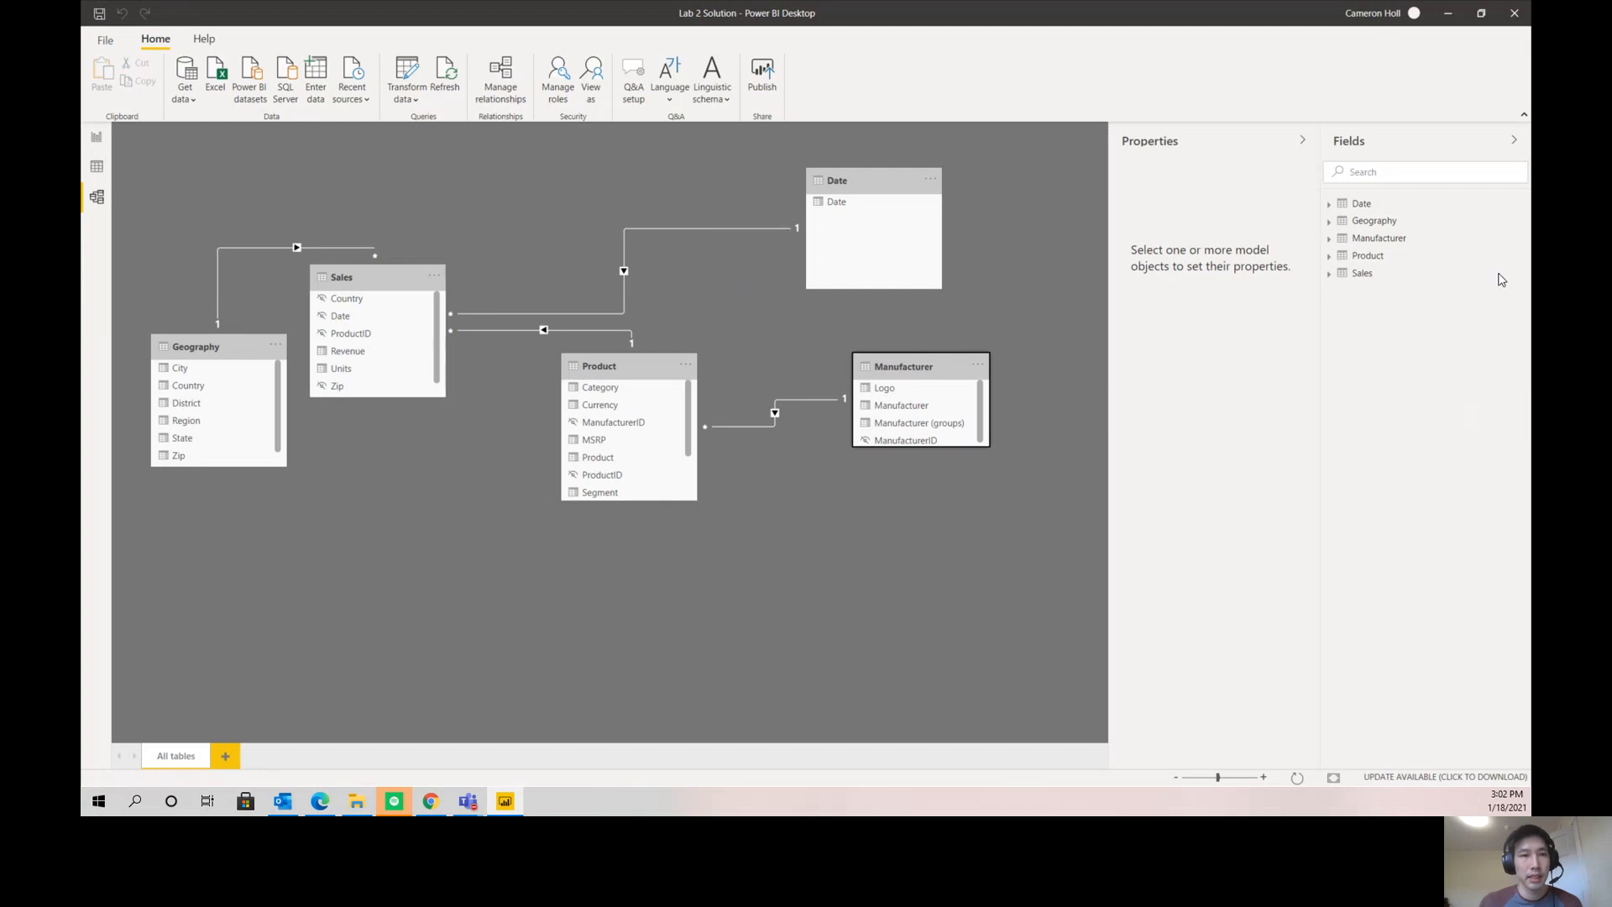
- Back on the report page, change the Revenue by Manufacturer chart into a card
click(99, 140)
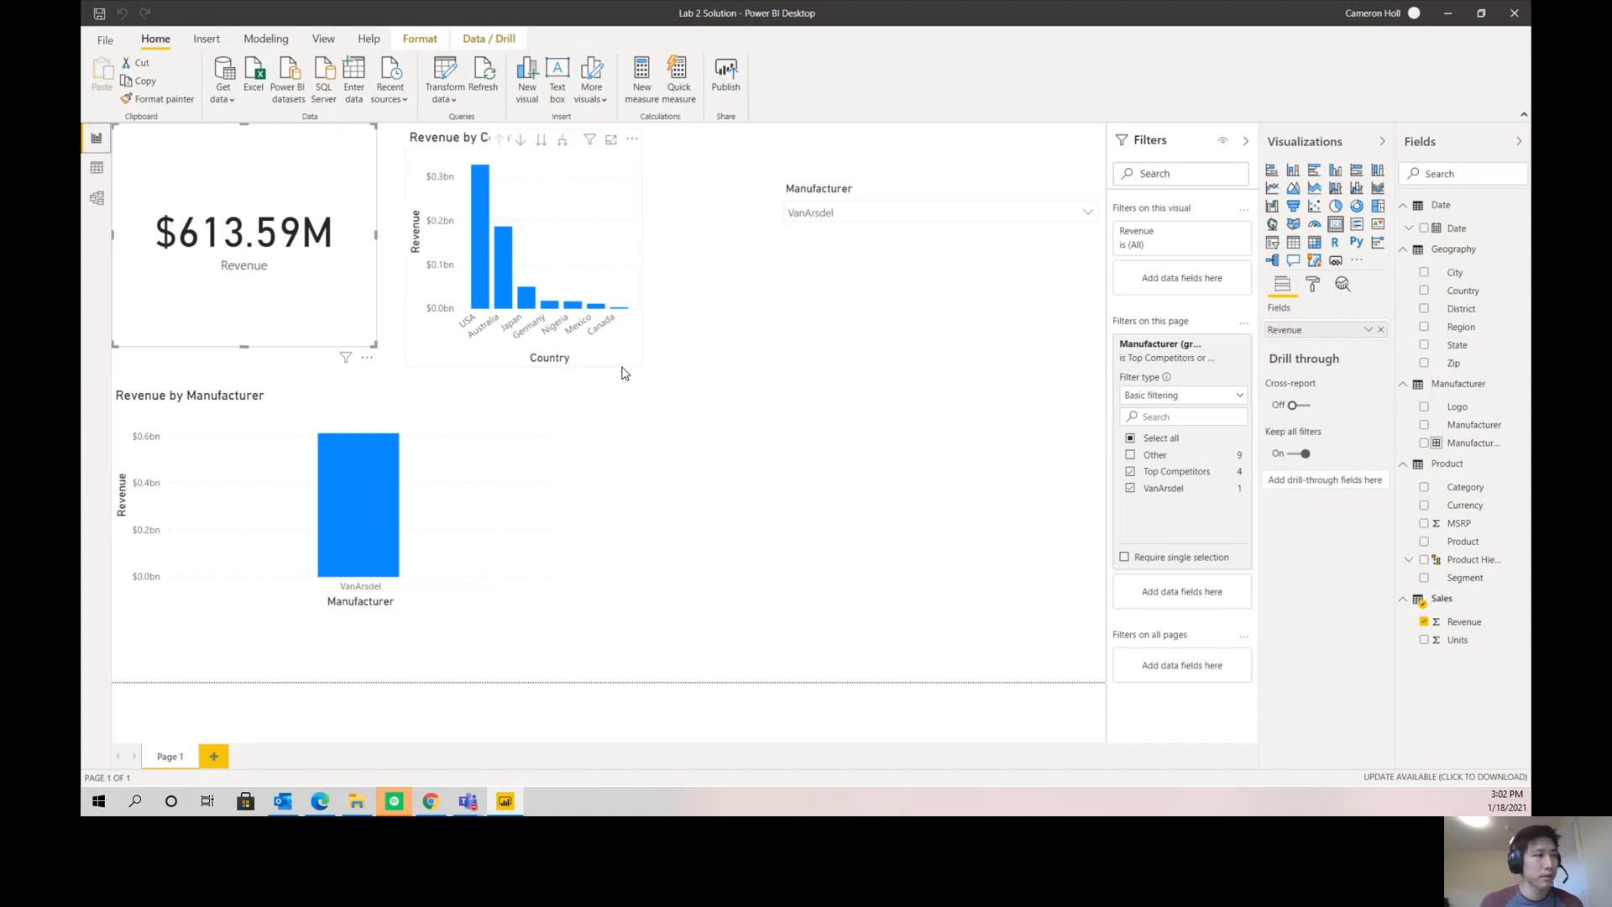
click(277, 413)
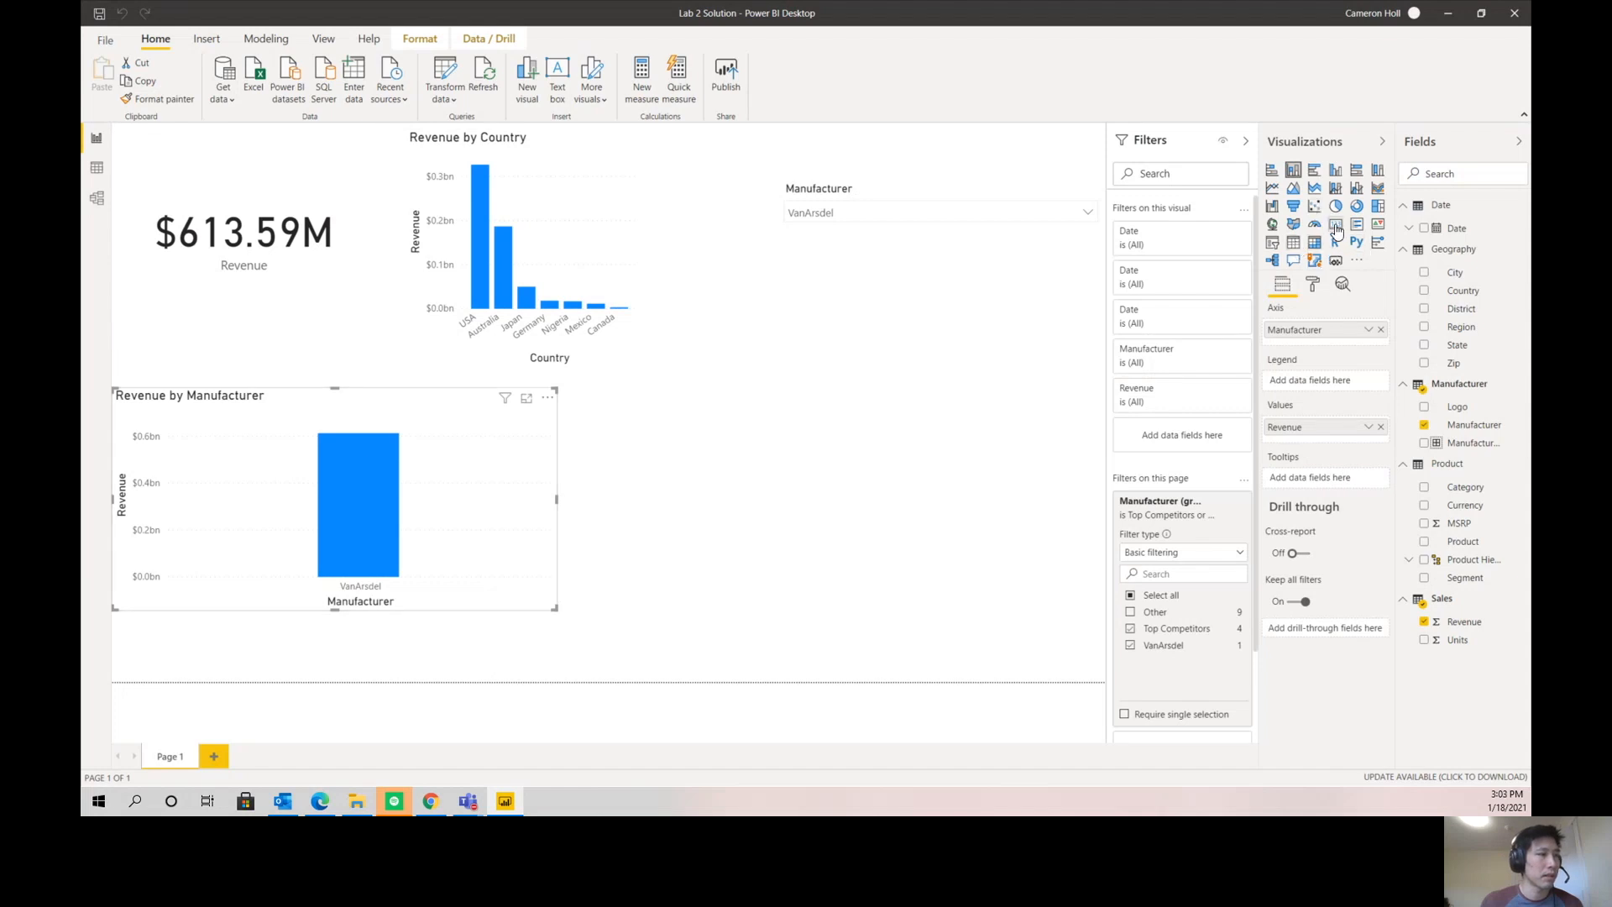
click(1336, 224)
- Change the upper Revenue card into a stacked column chart, show hidden fields, and put the Sales table's Date on its axis
click(326, 327)
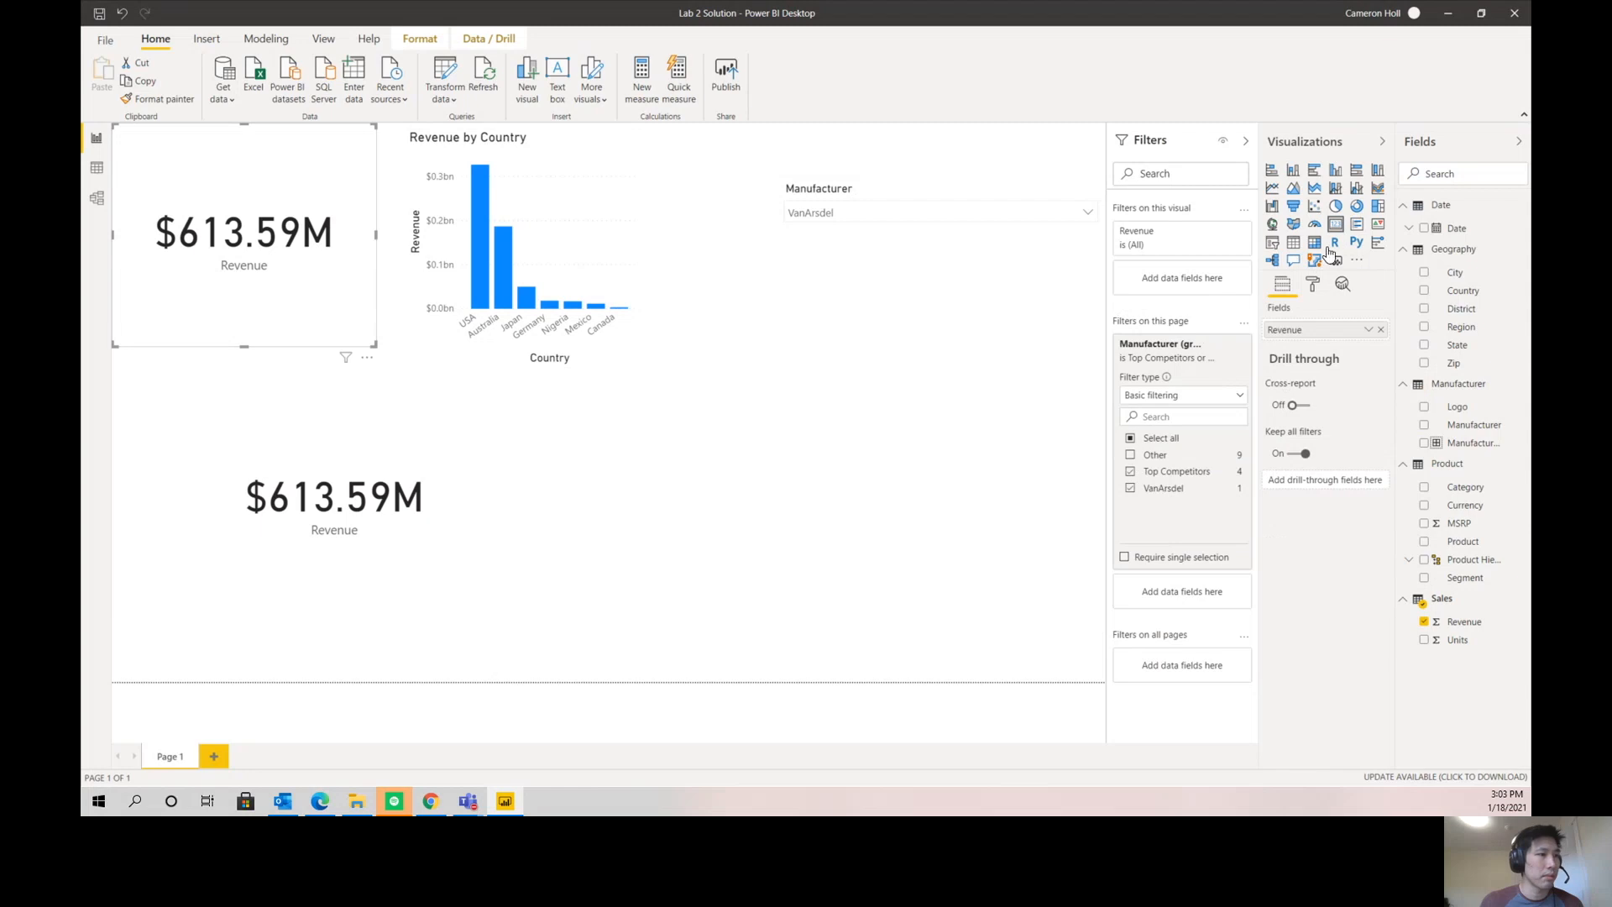
click(1292, 173)
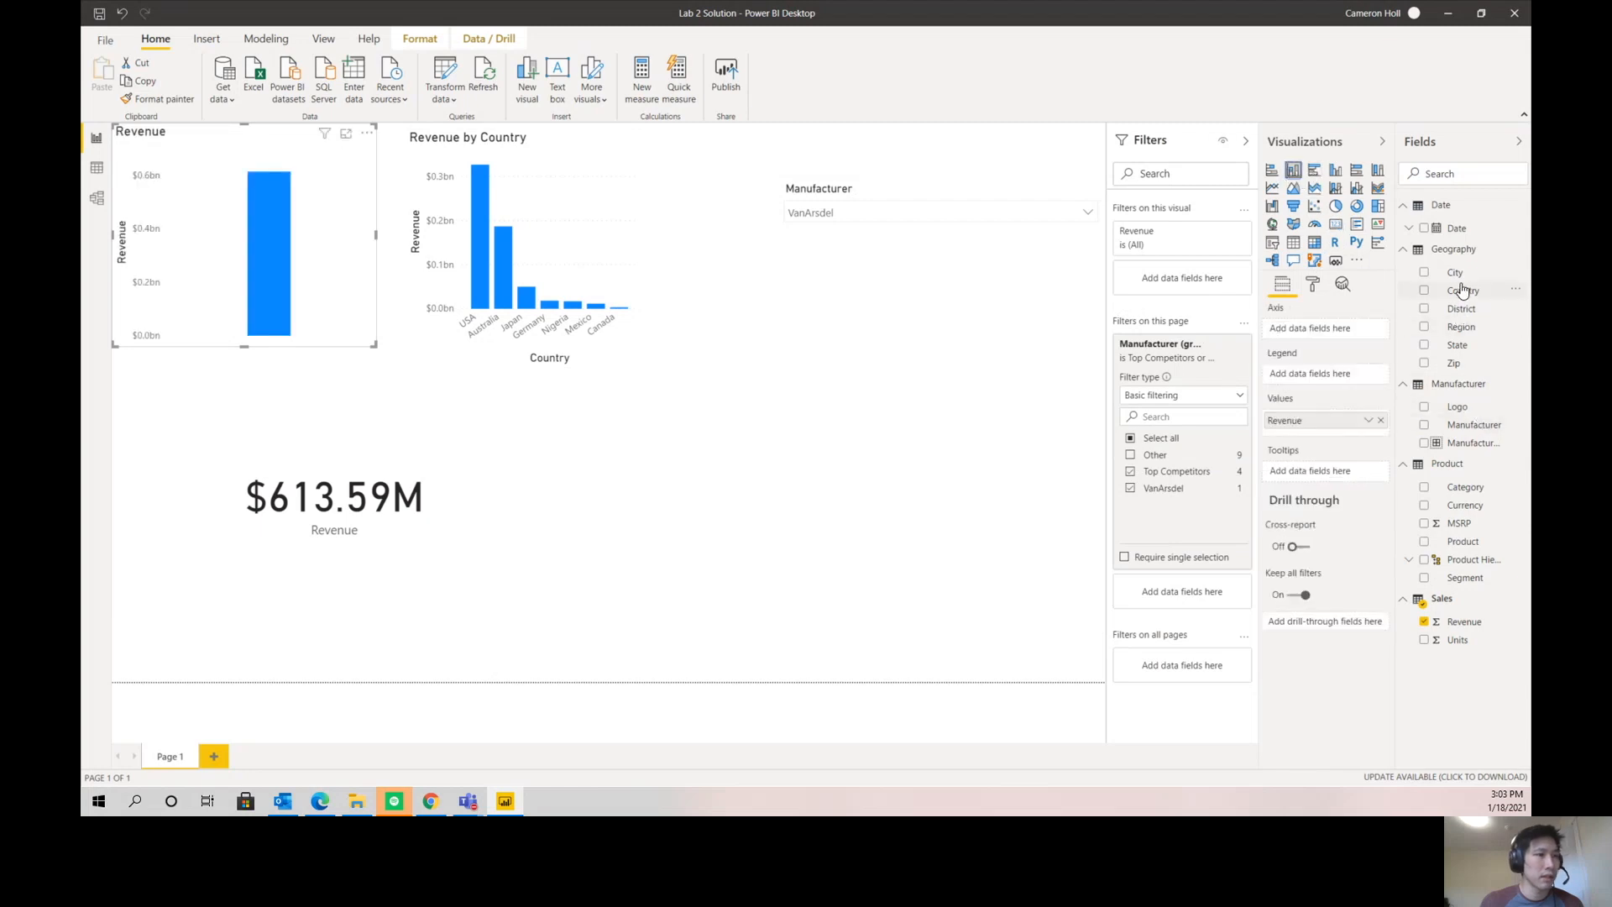
right_click(1469, 605)
click(1455, 562)
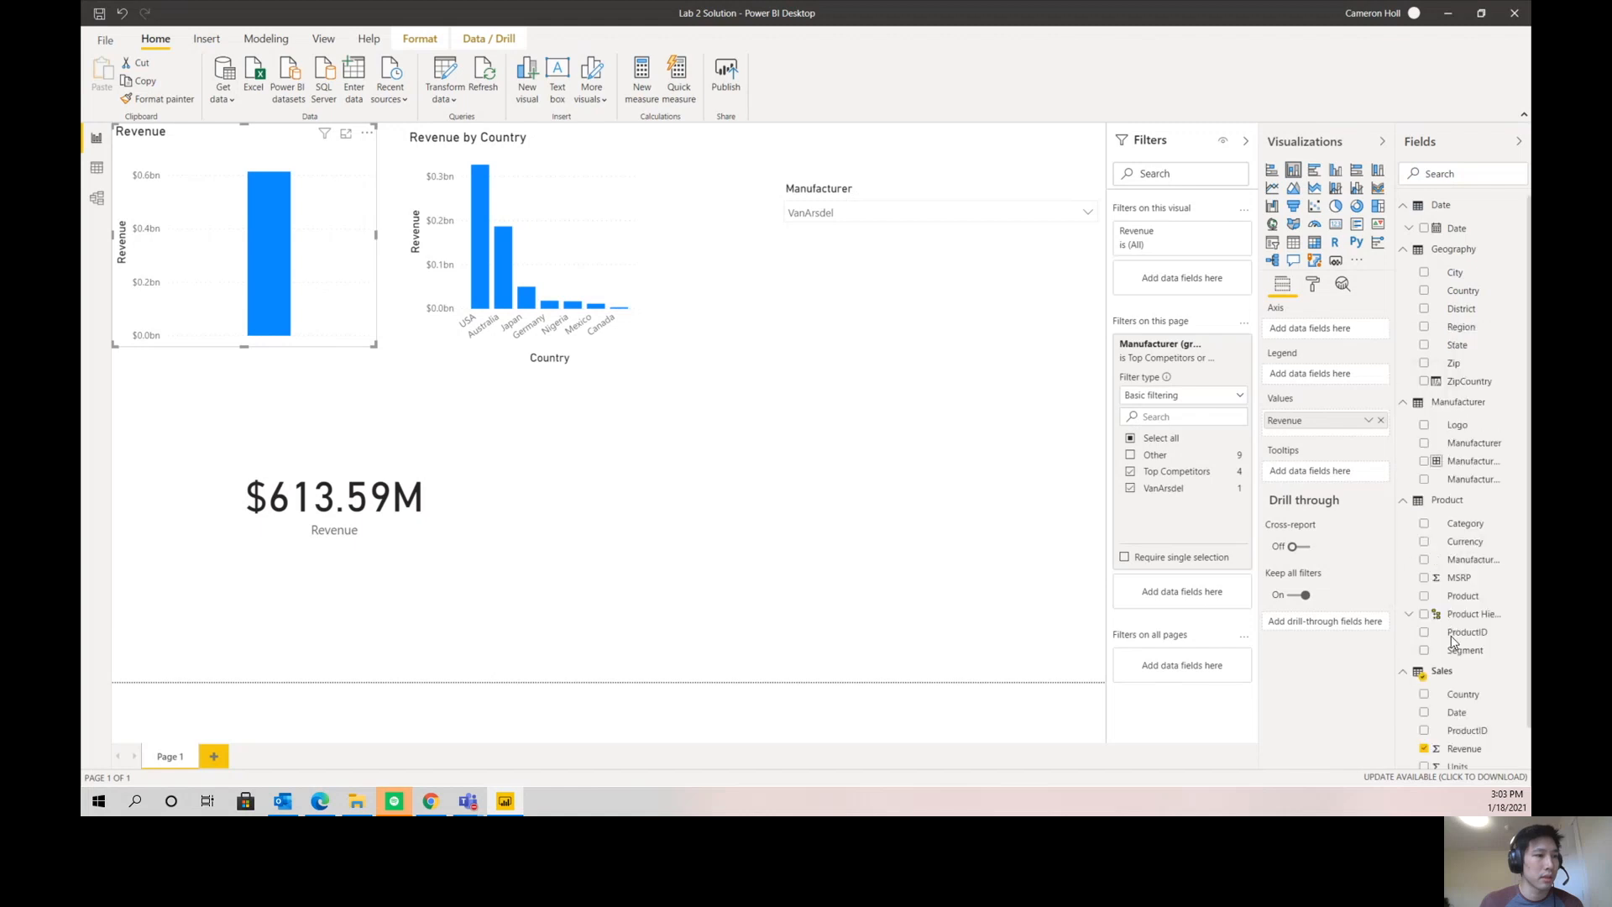
scroll(1455, 672, down, 1)
drag(1457, 668, 1327, 334)
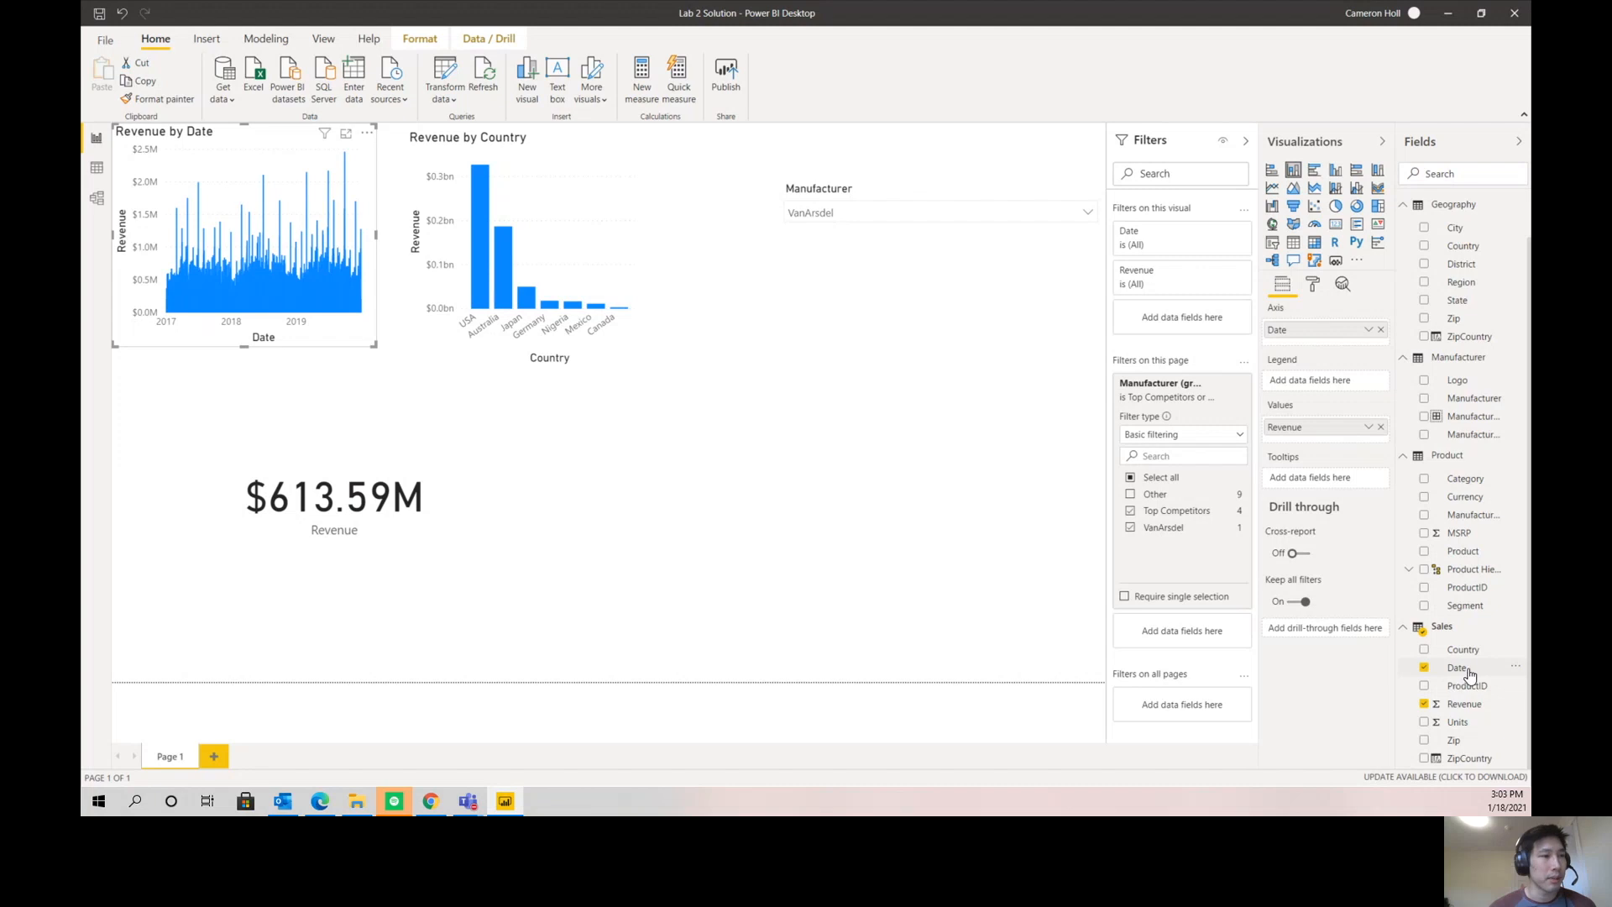
- Replace the Sales table's Date on the upper column chart's axis with the Date table's Date field
scroll(1489, 487, up, 1)
scroll(1489, 487, up, 2)
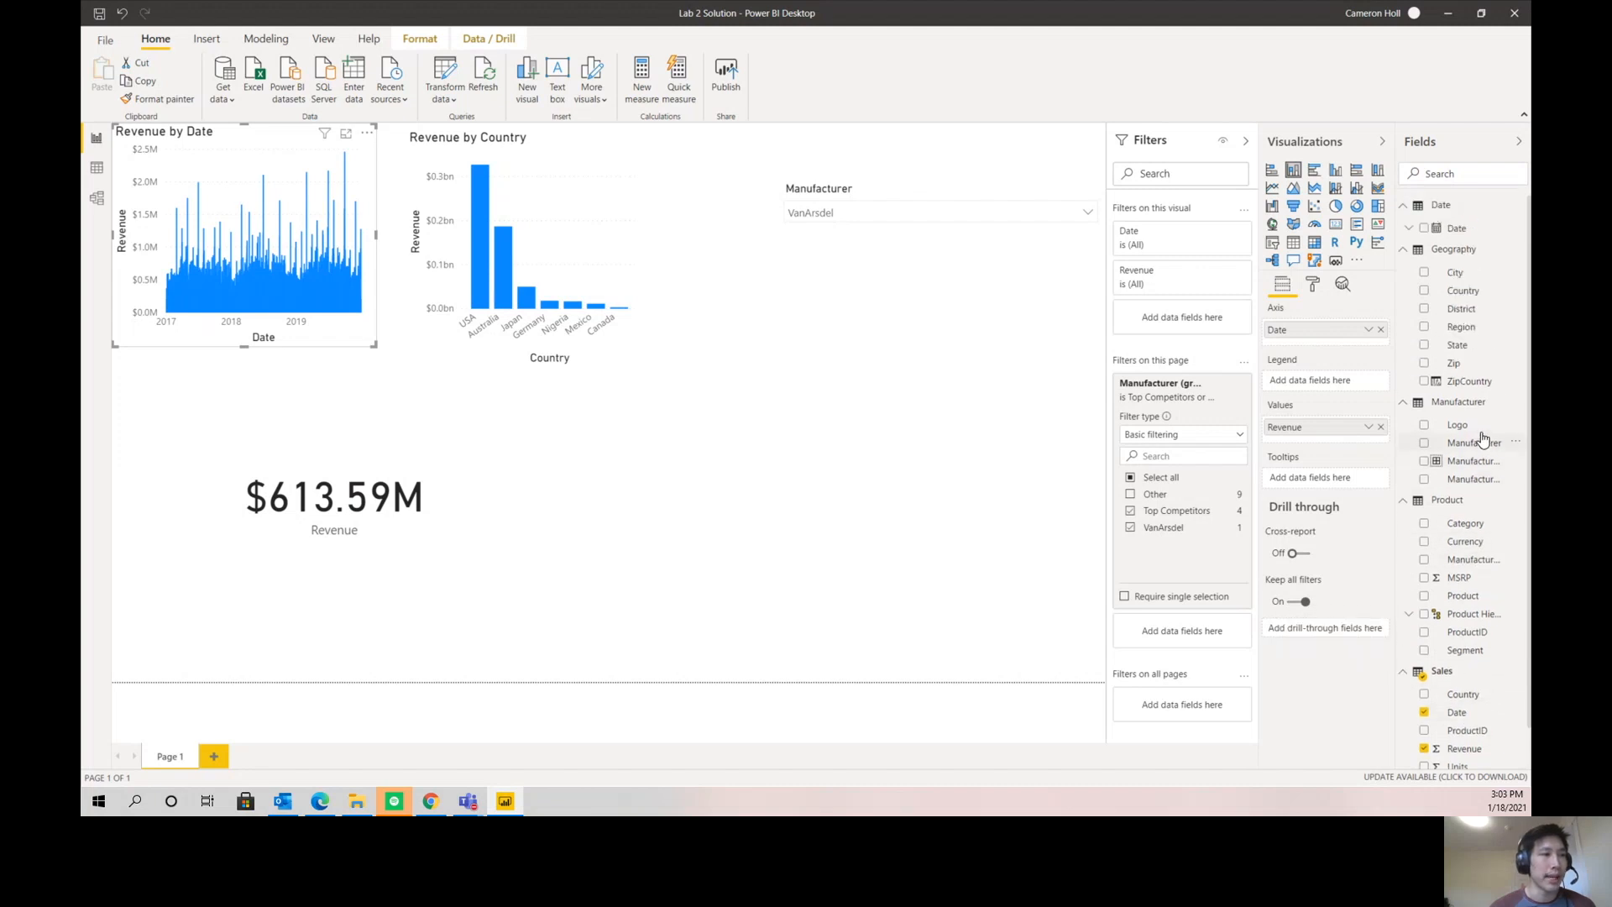
click(1380, 333)
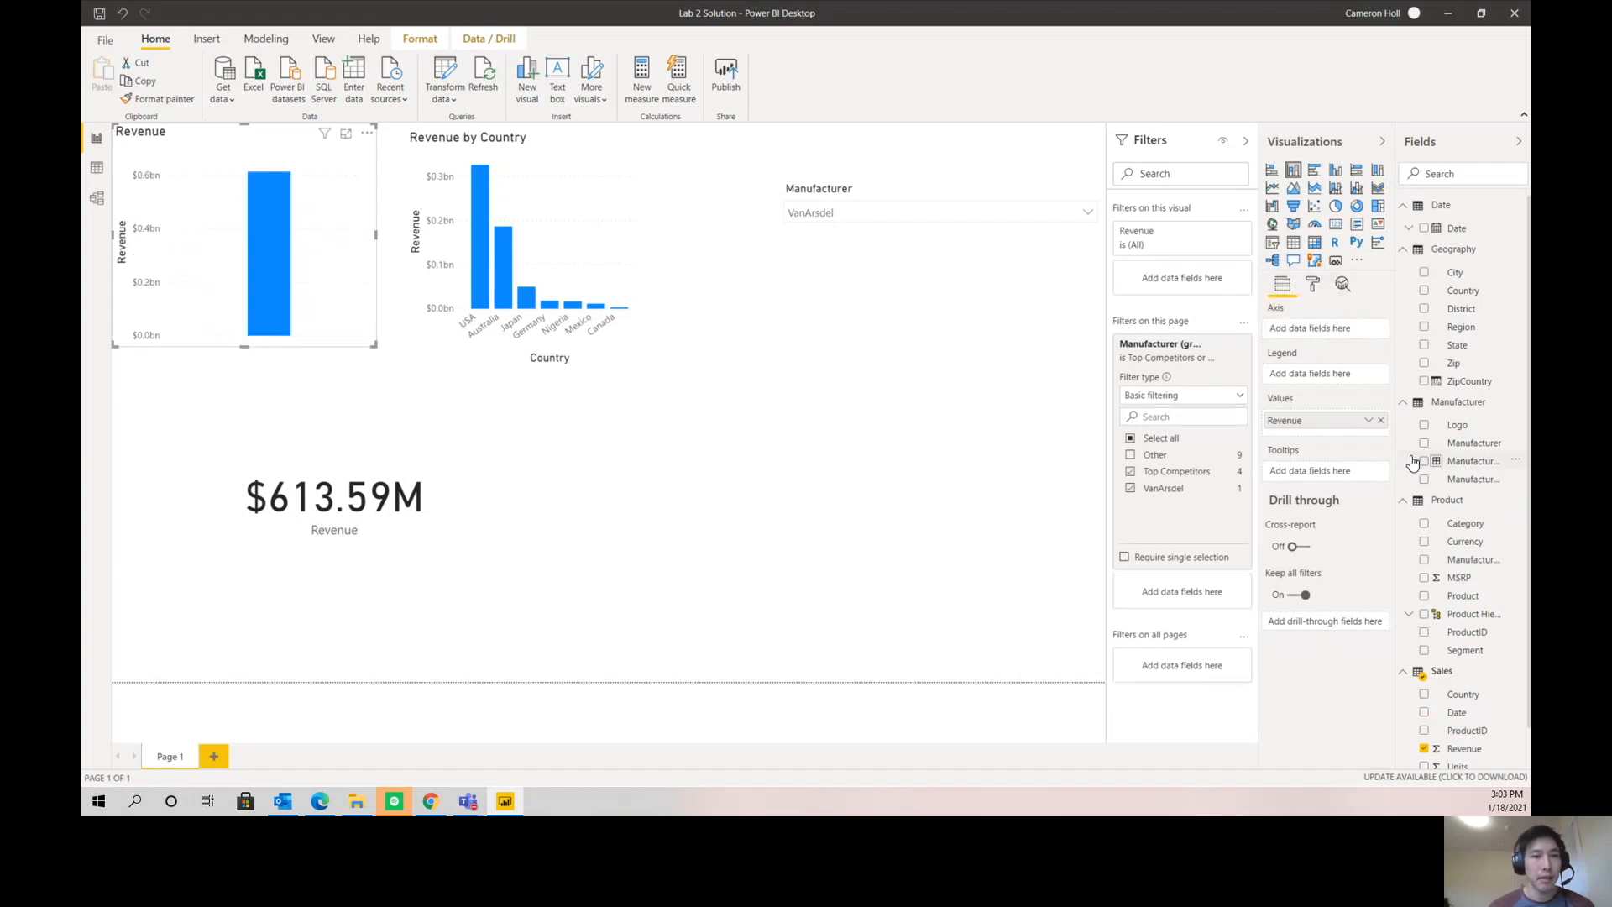
drag(1457, 232, 1333, 336)
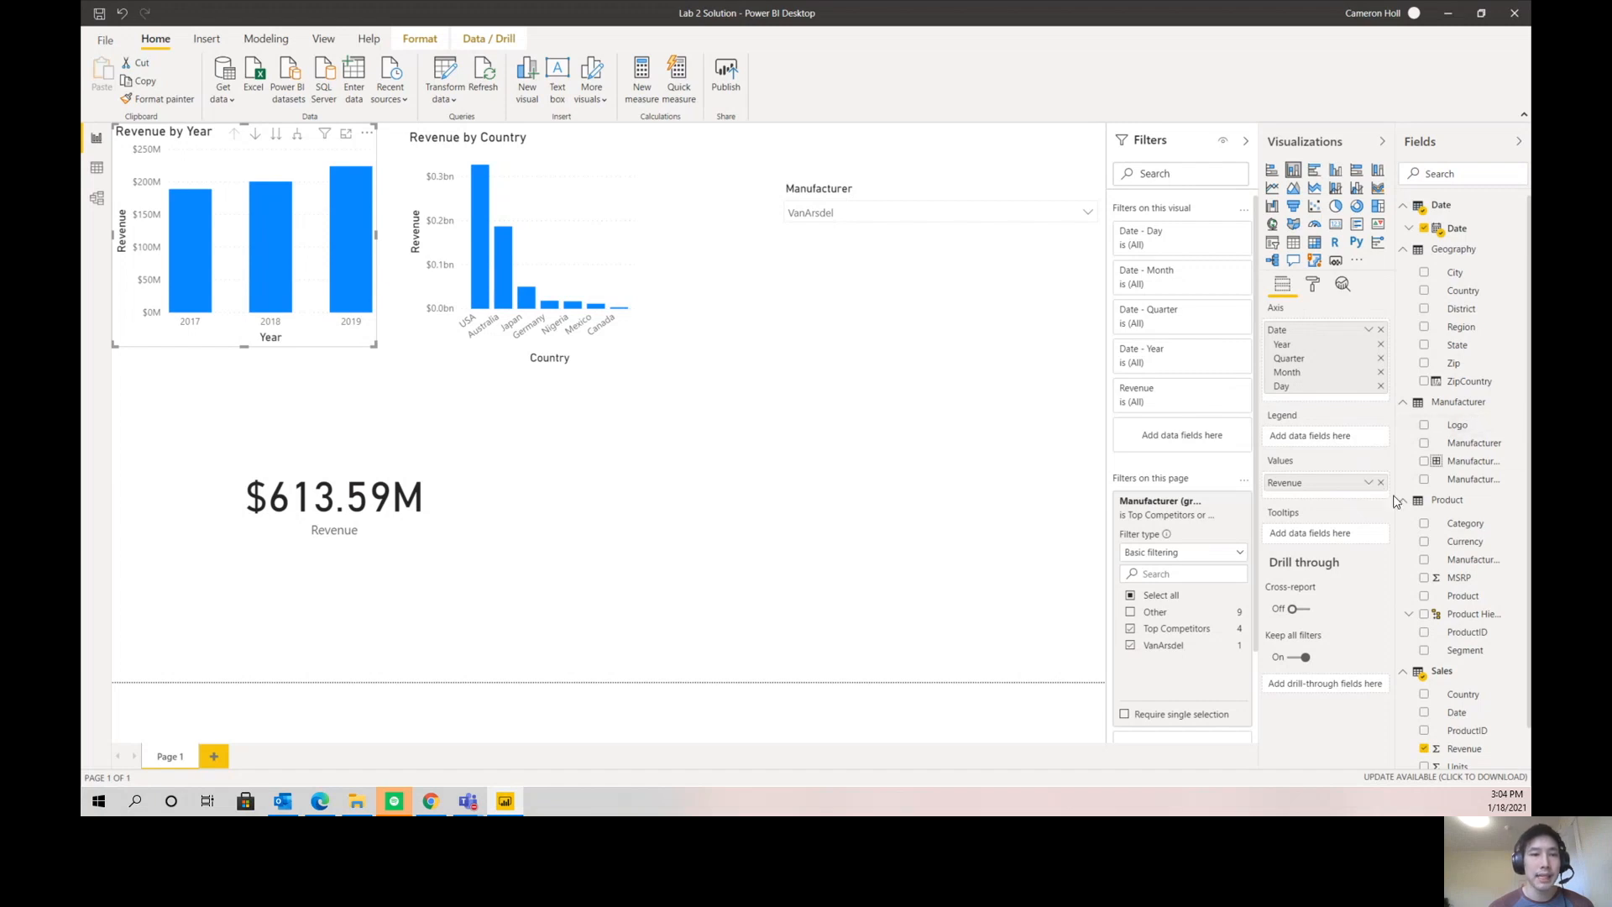
- Hide the Date, Country, ProductID, Zip and ZipCountry fields in the Sales table
scroll(1440, 611, down, 1)
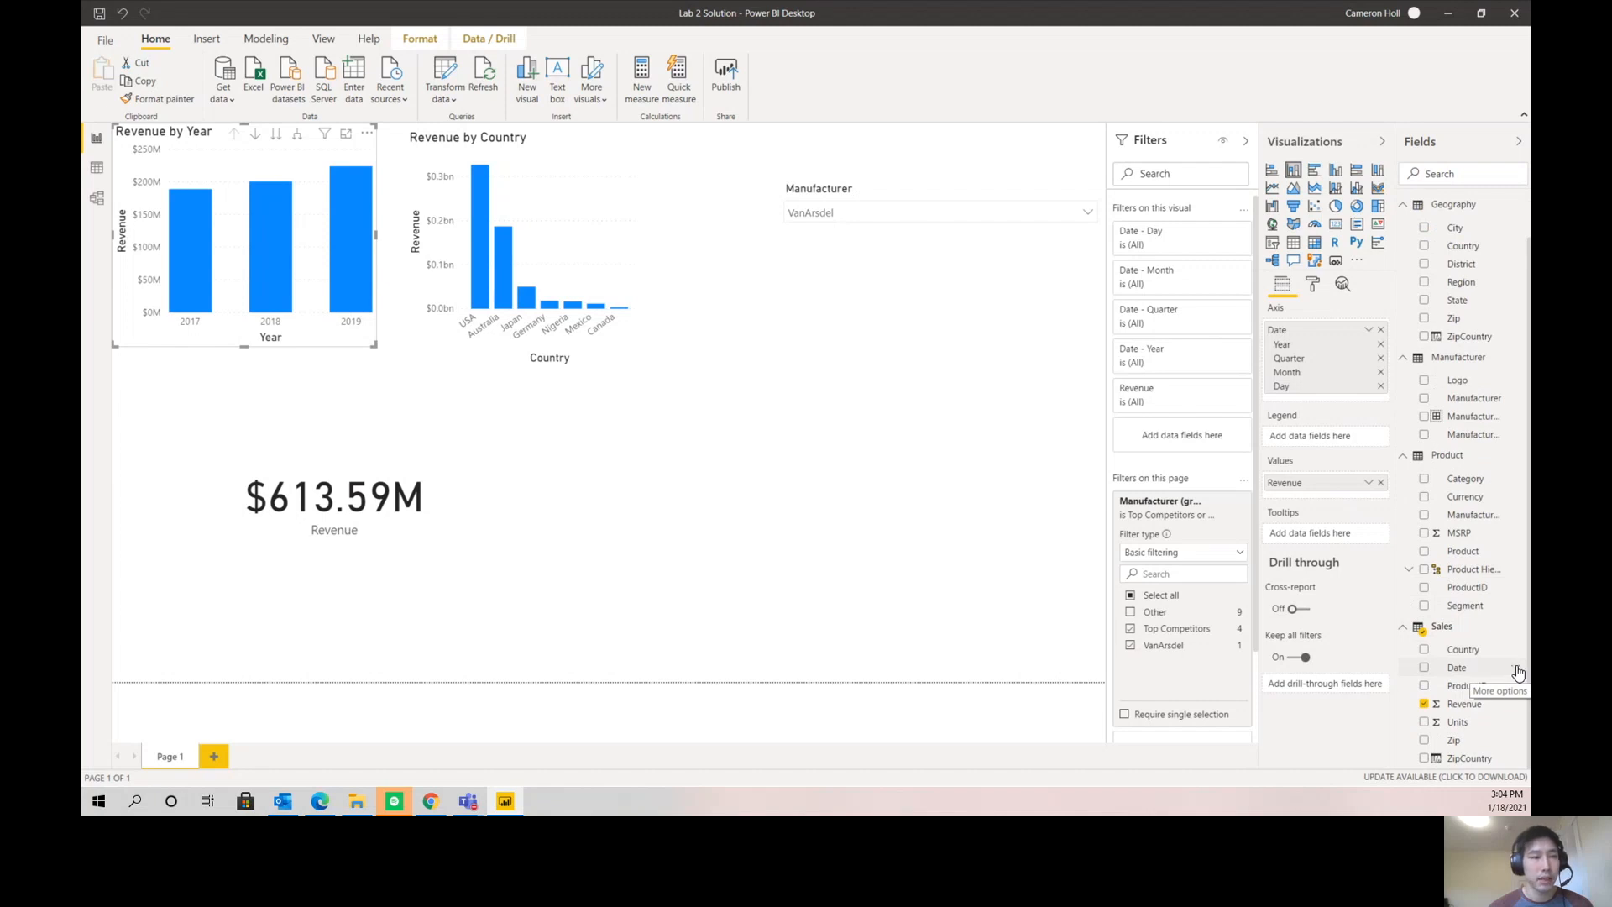
click(1517, 669)
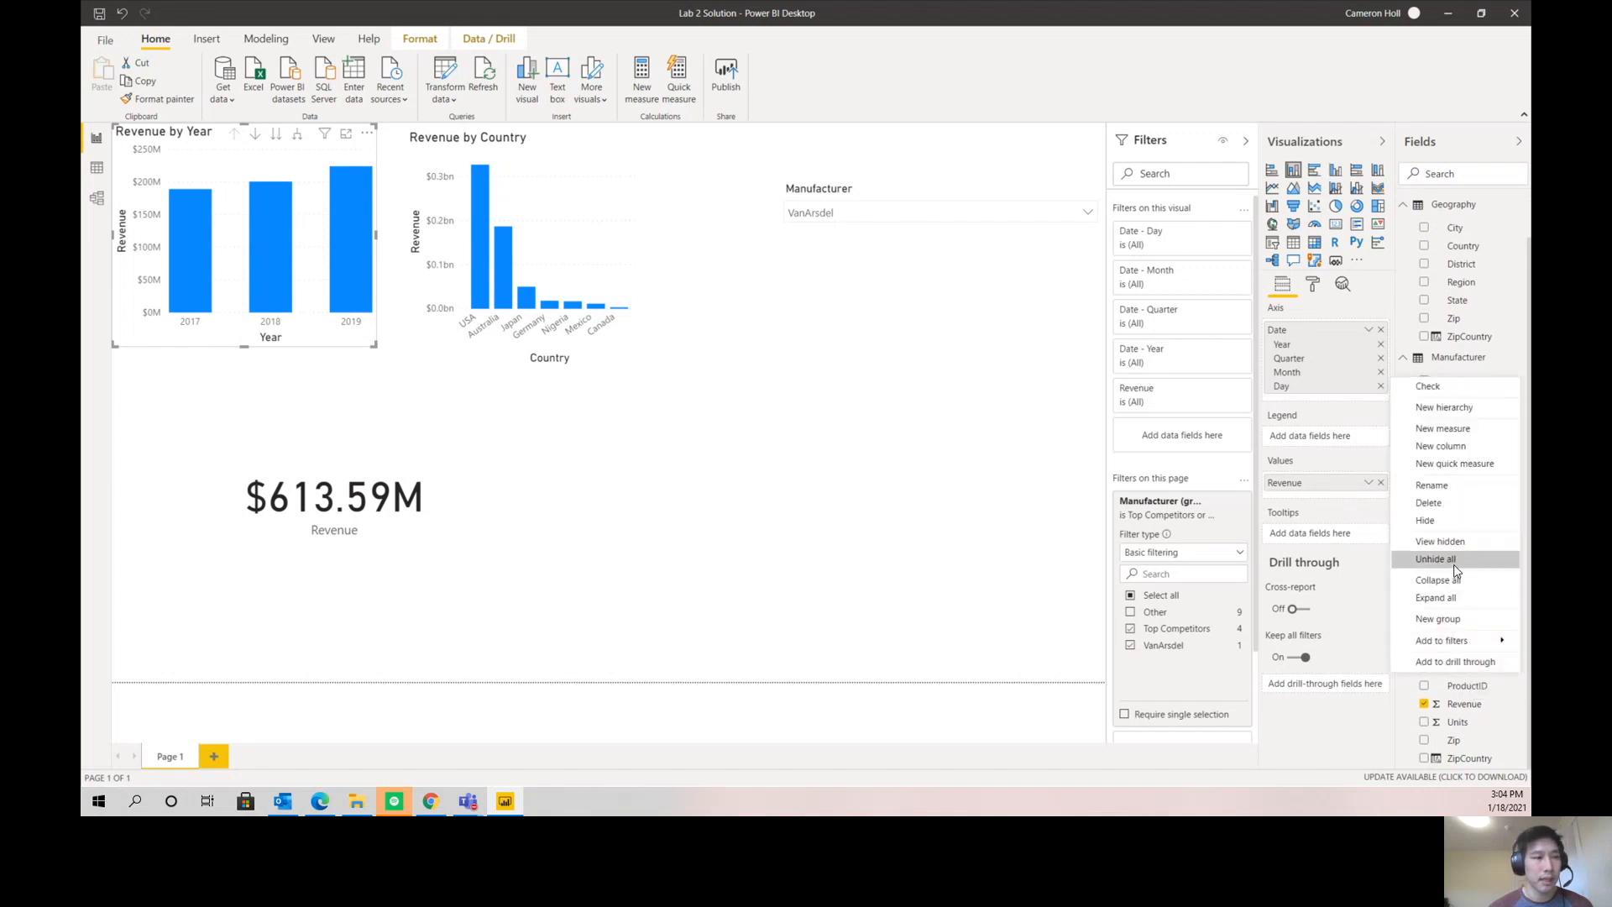
click(1443, 521)
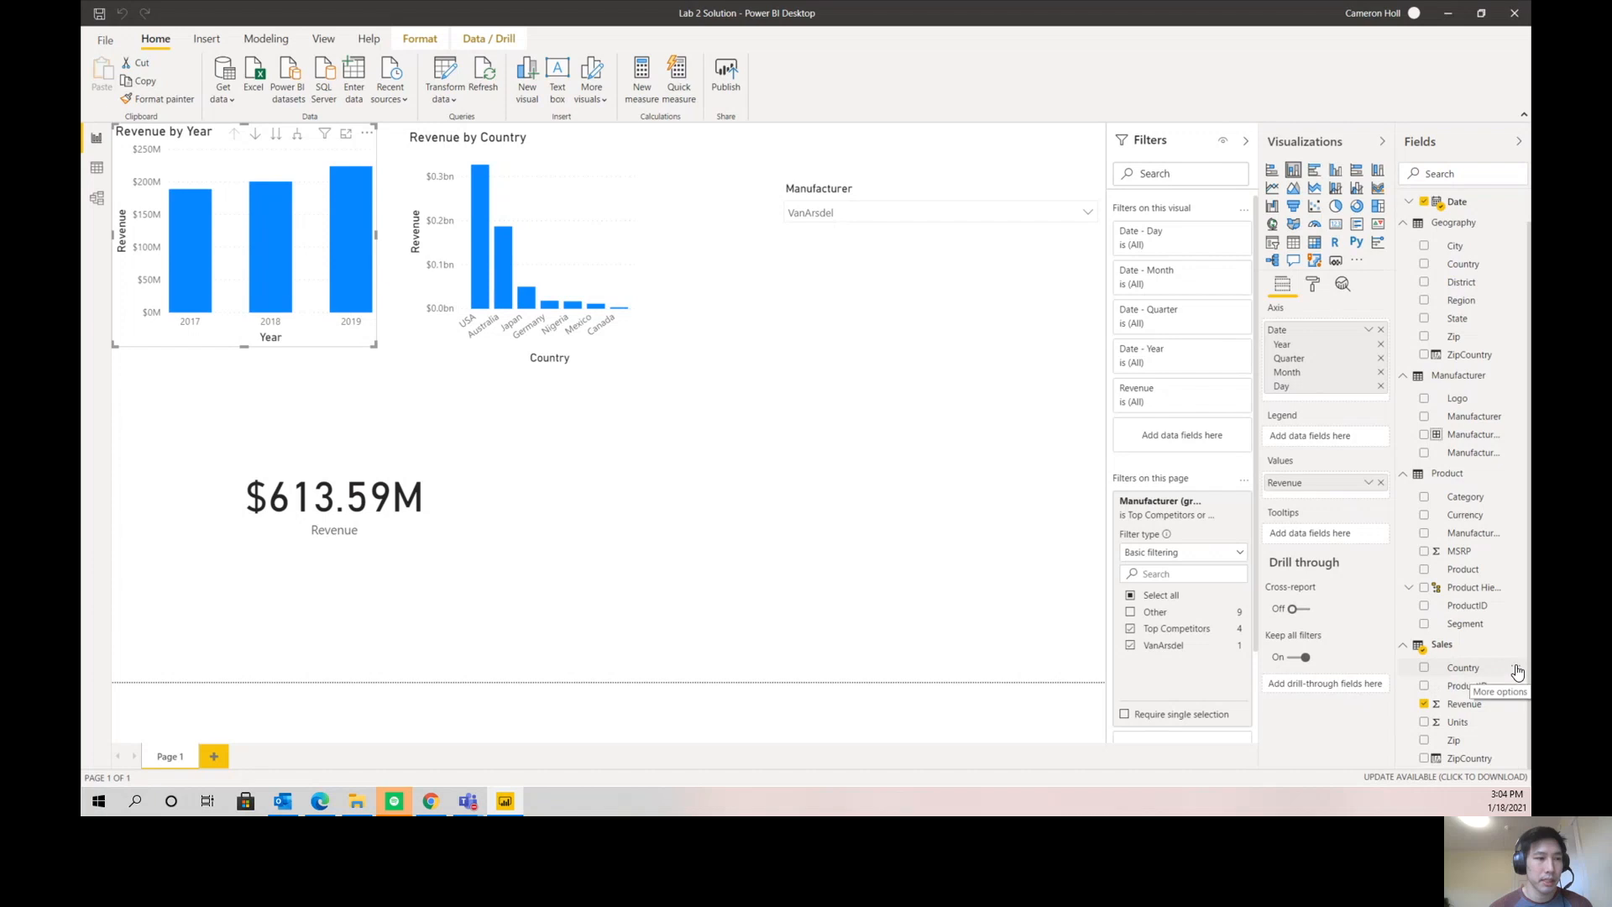
click(1516, 684)
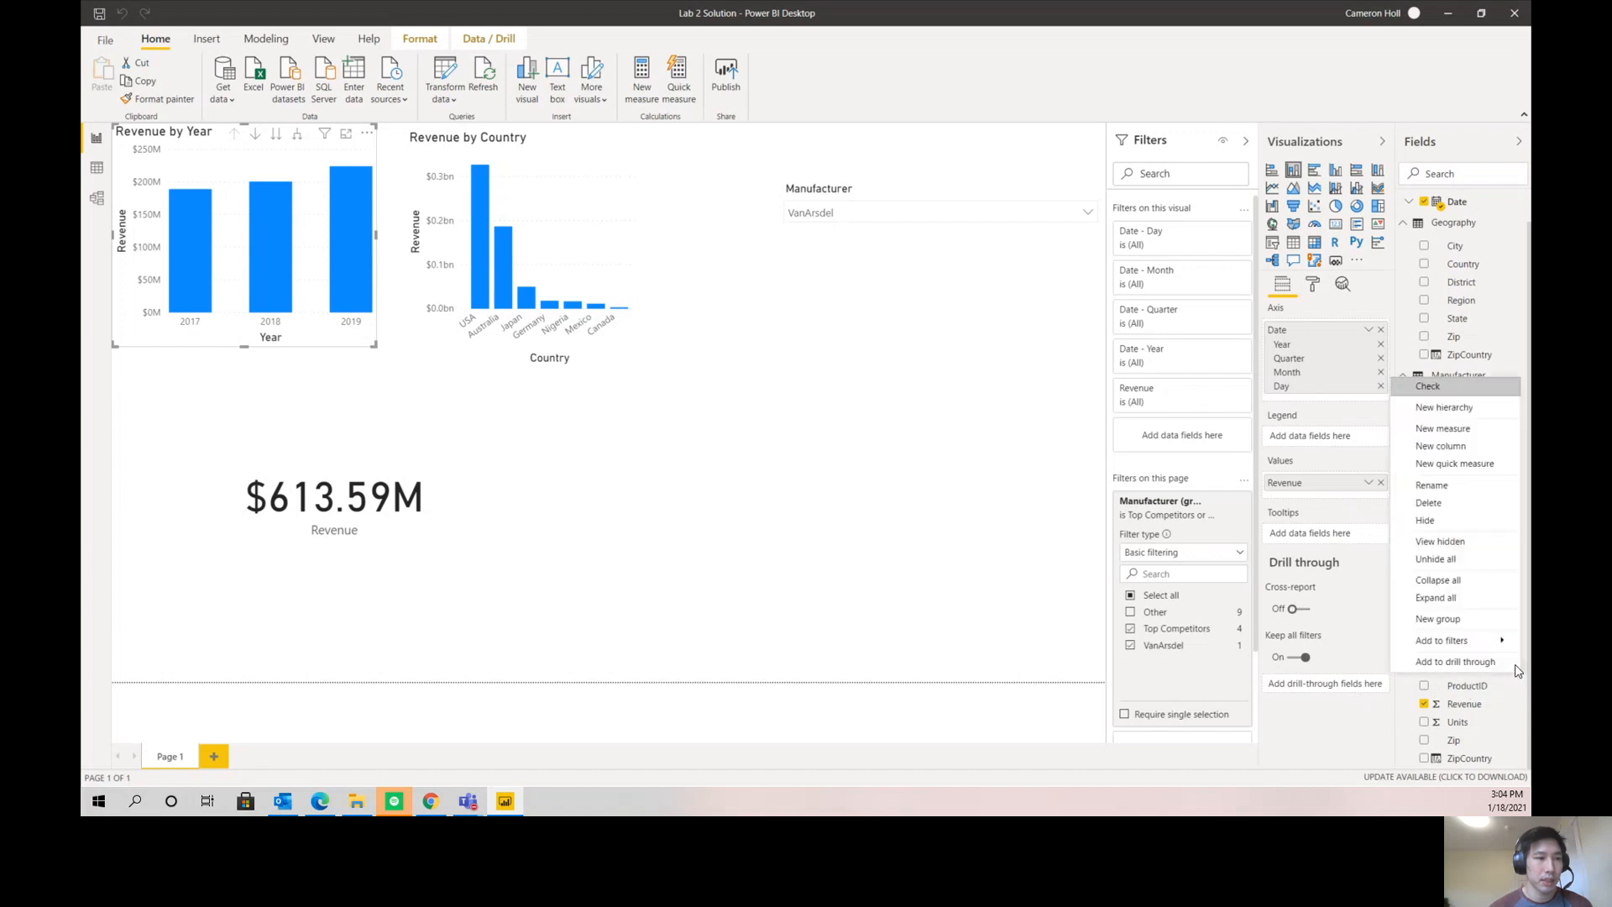
click(1446, 522)
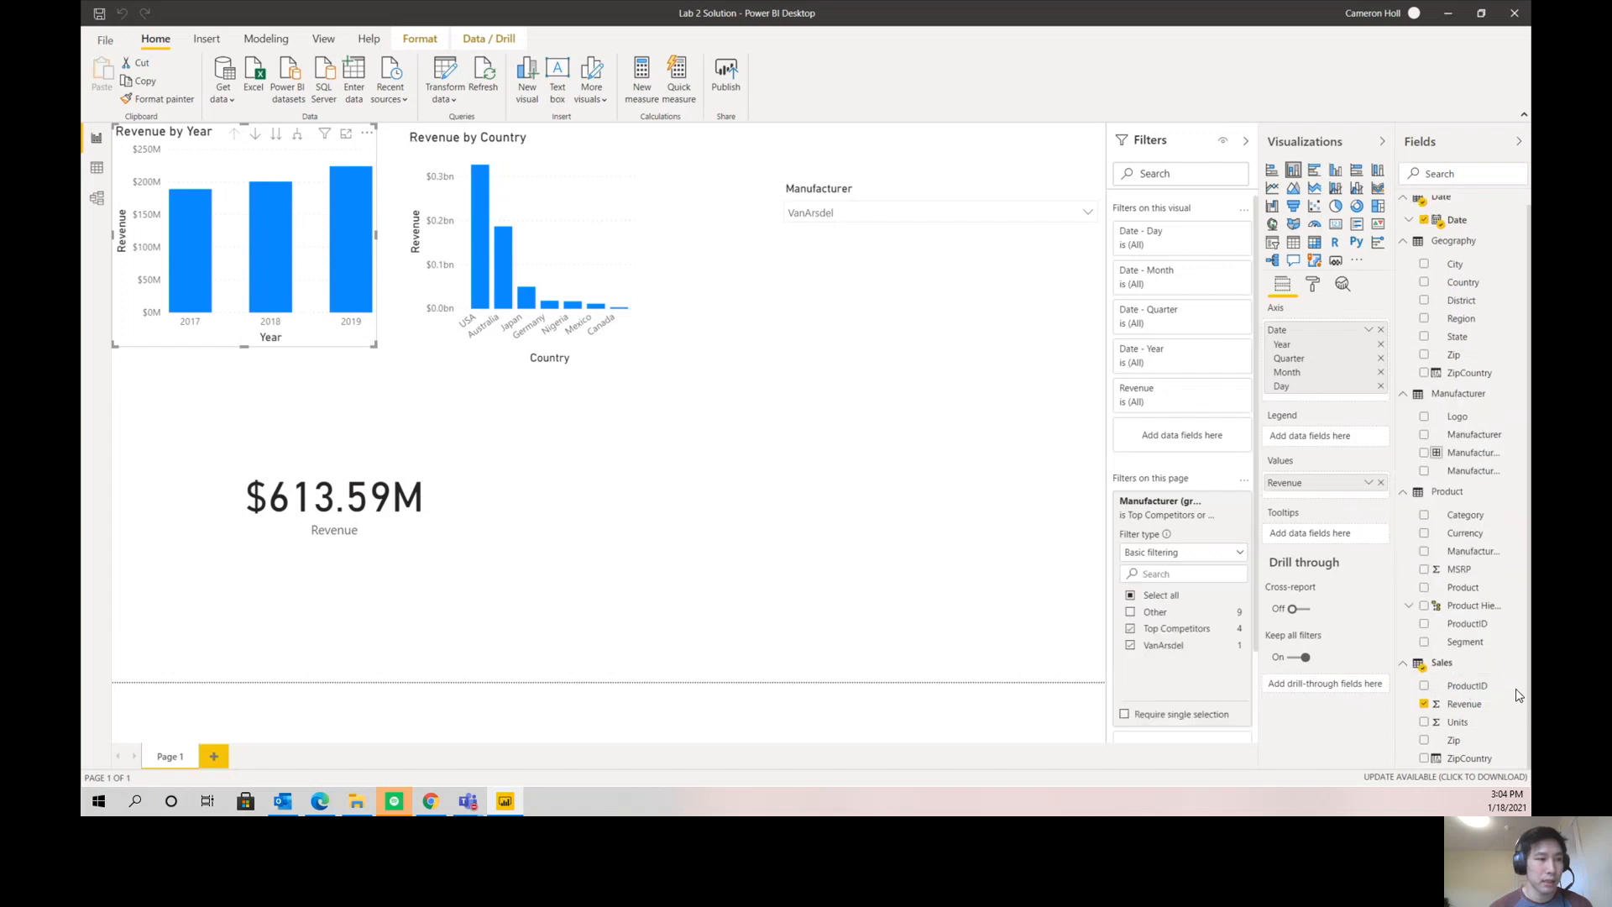
click(1517, 686)
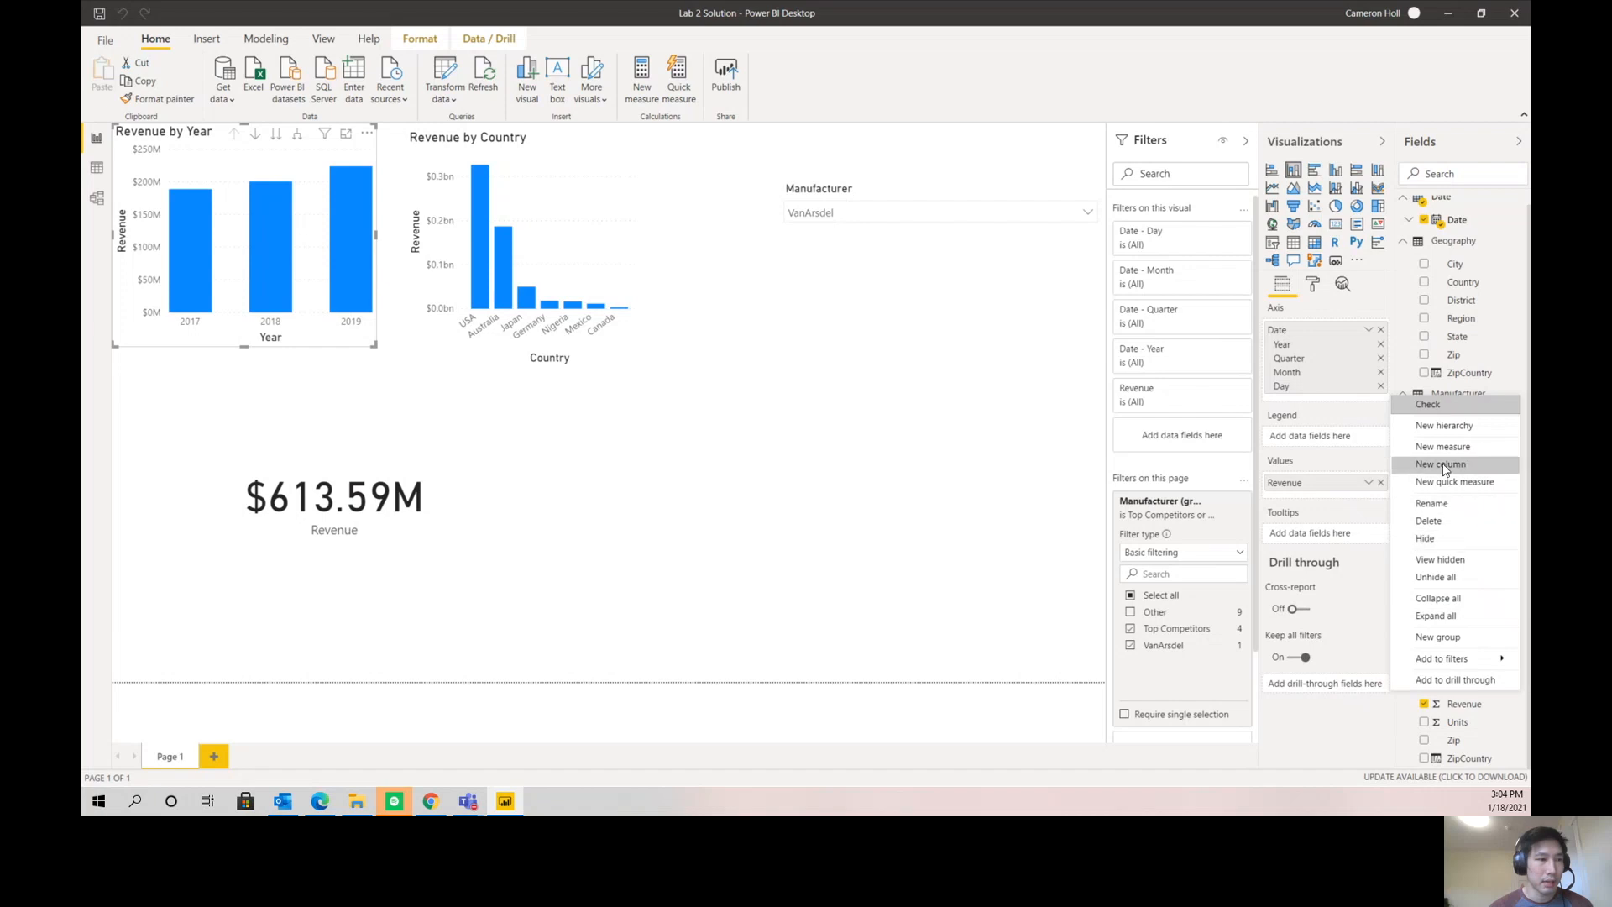
click(1477, 539)
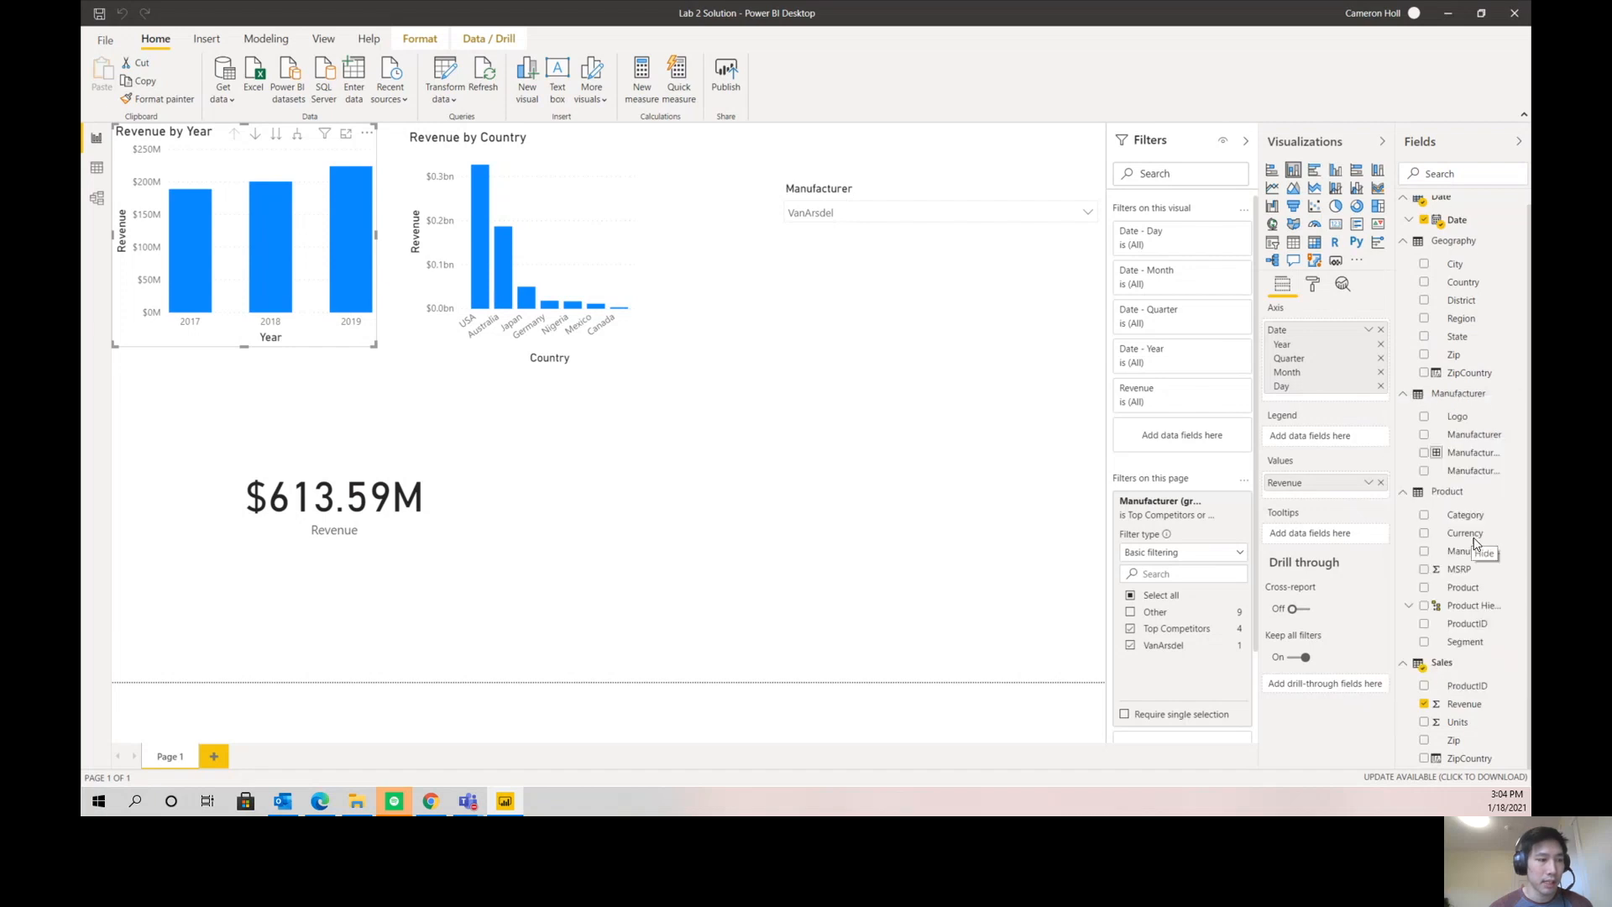
right_click(1520, 746)
click(1454, 584)
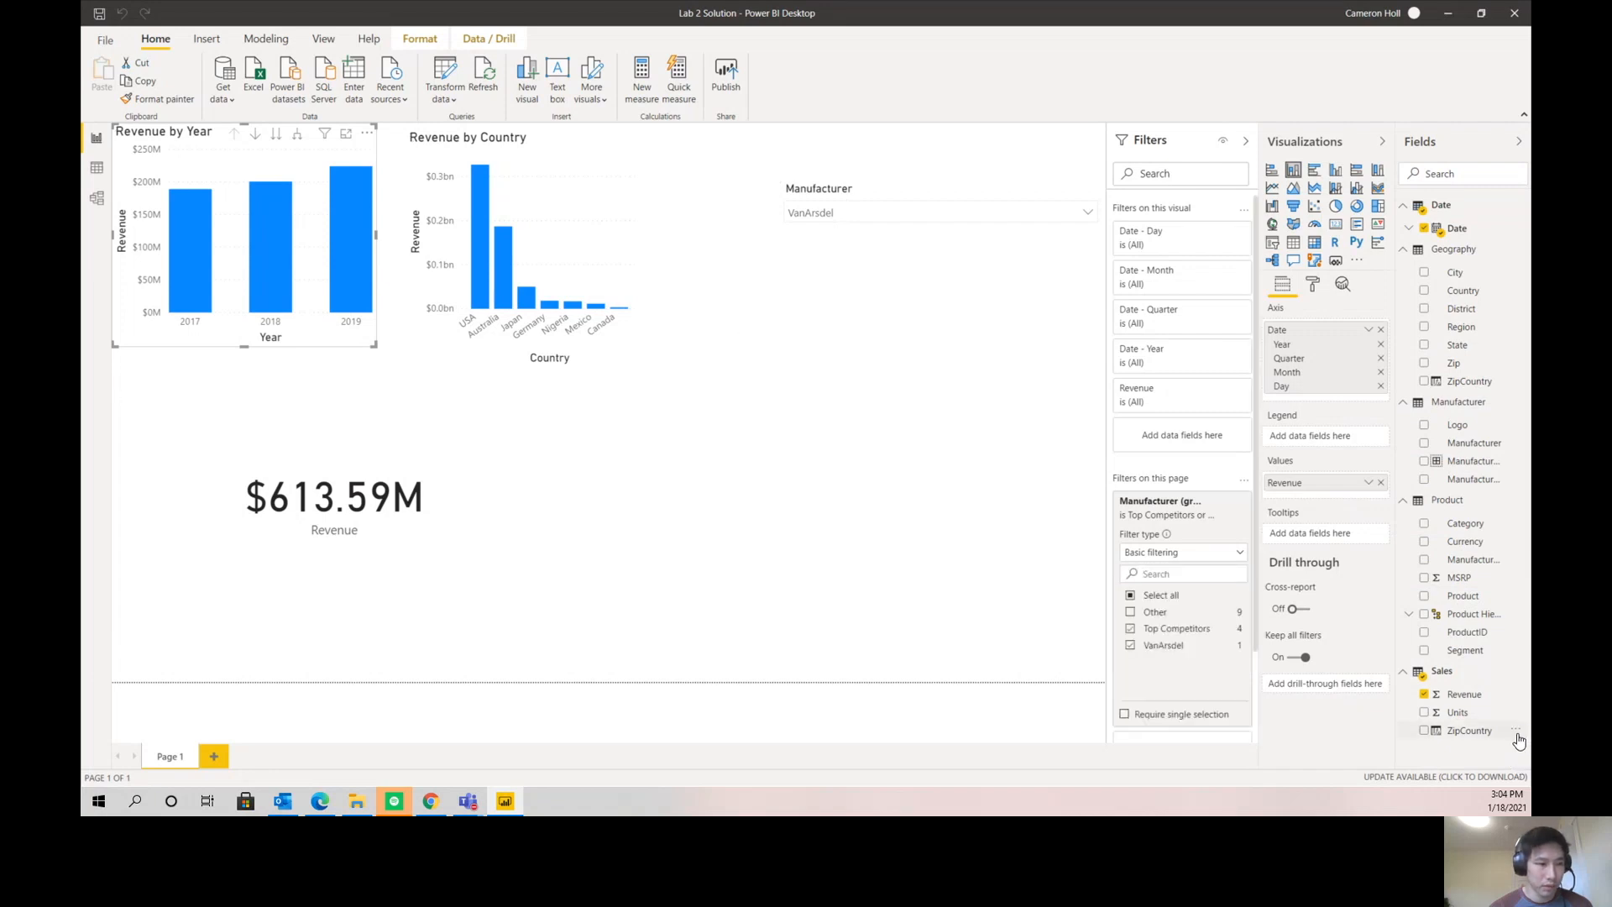
right_click(1517, 738)
click(1473, 619)
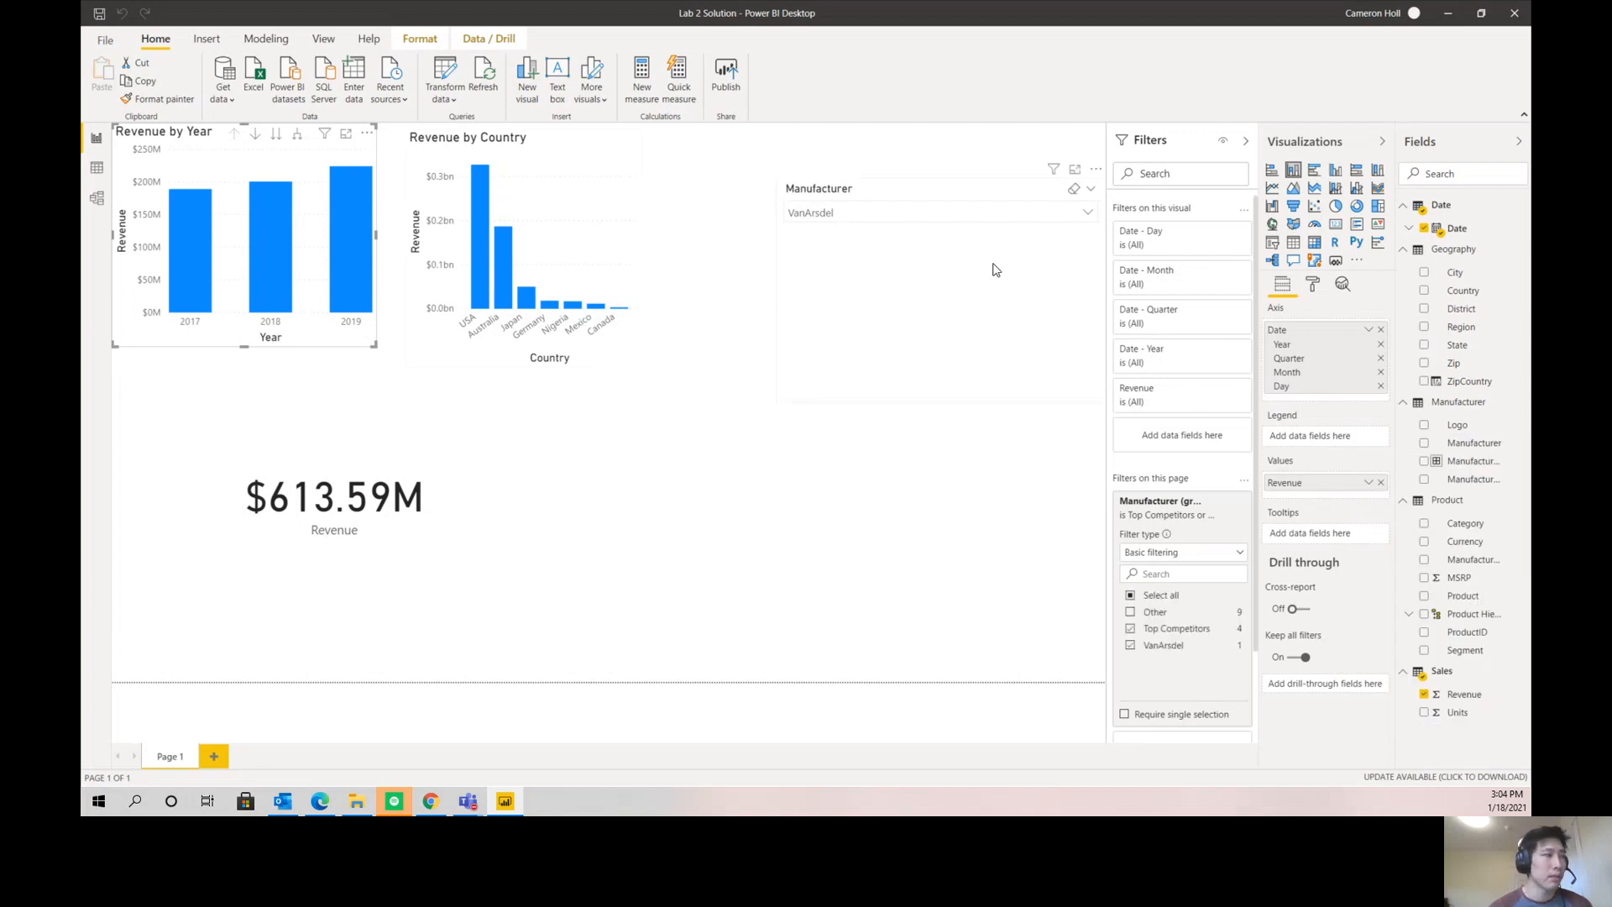
- Remove State and District from the Revenue by Country chart's axis and add them again beneath Country in that order
click(612, 363)
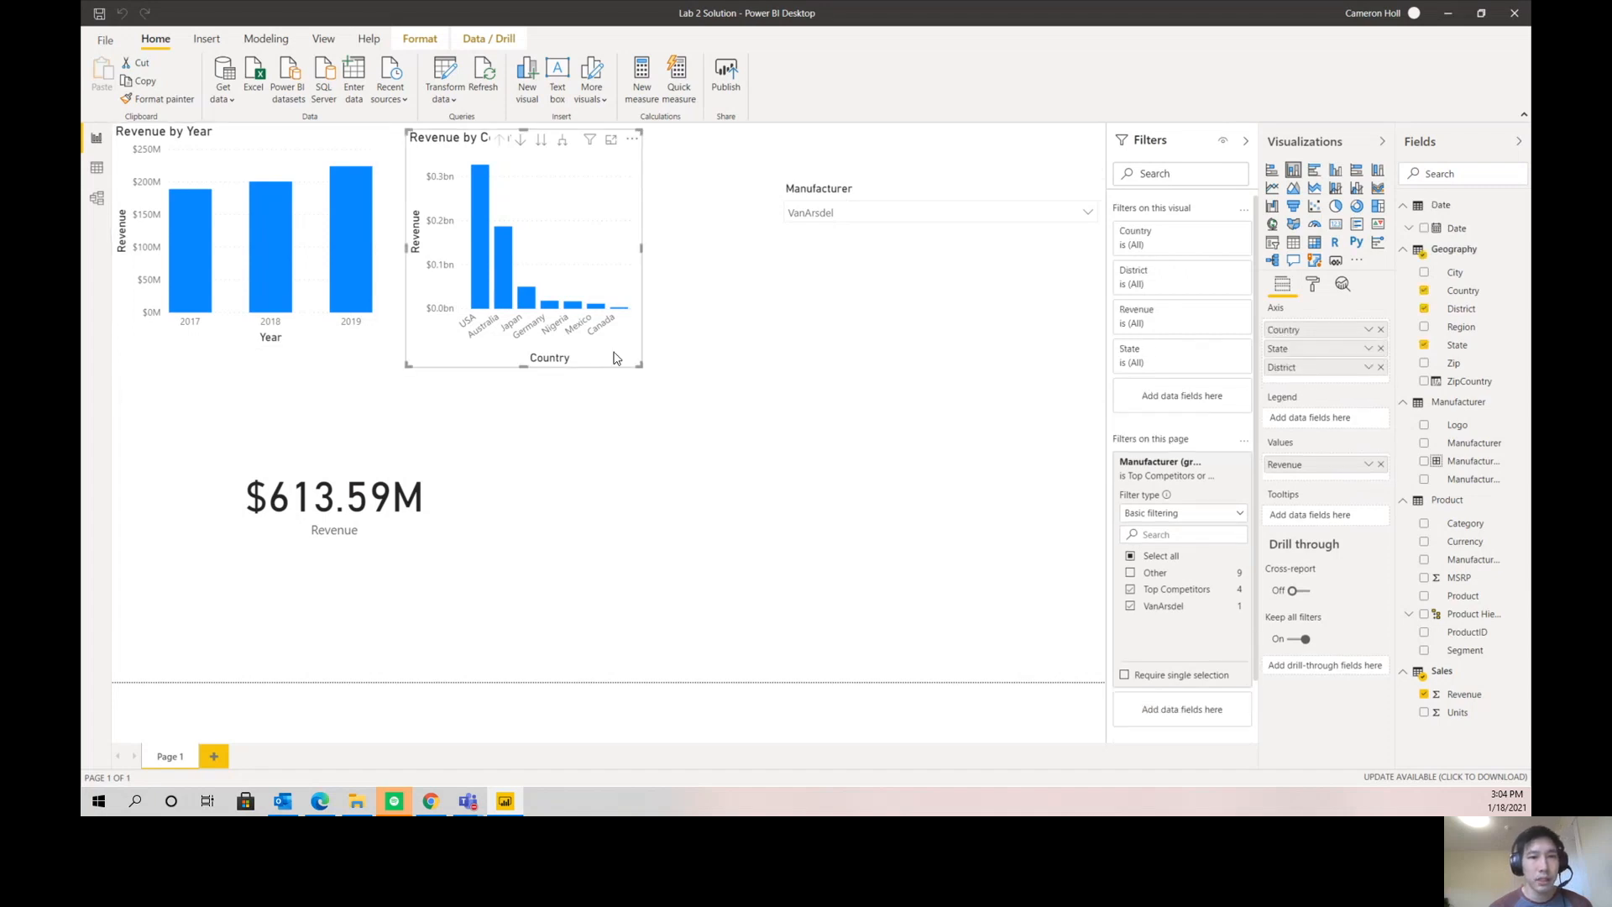
click(1379, 350)
click(1379, 349)
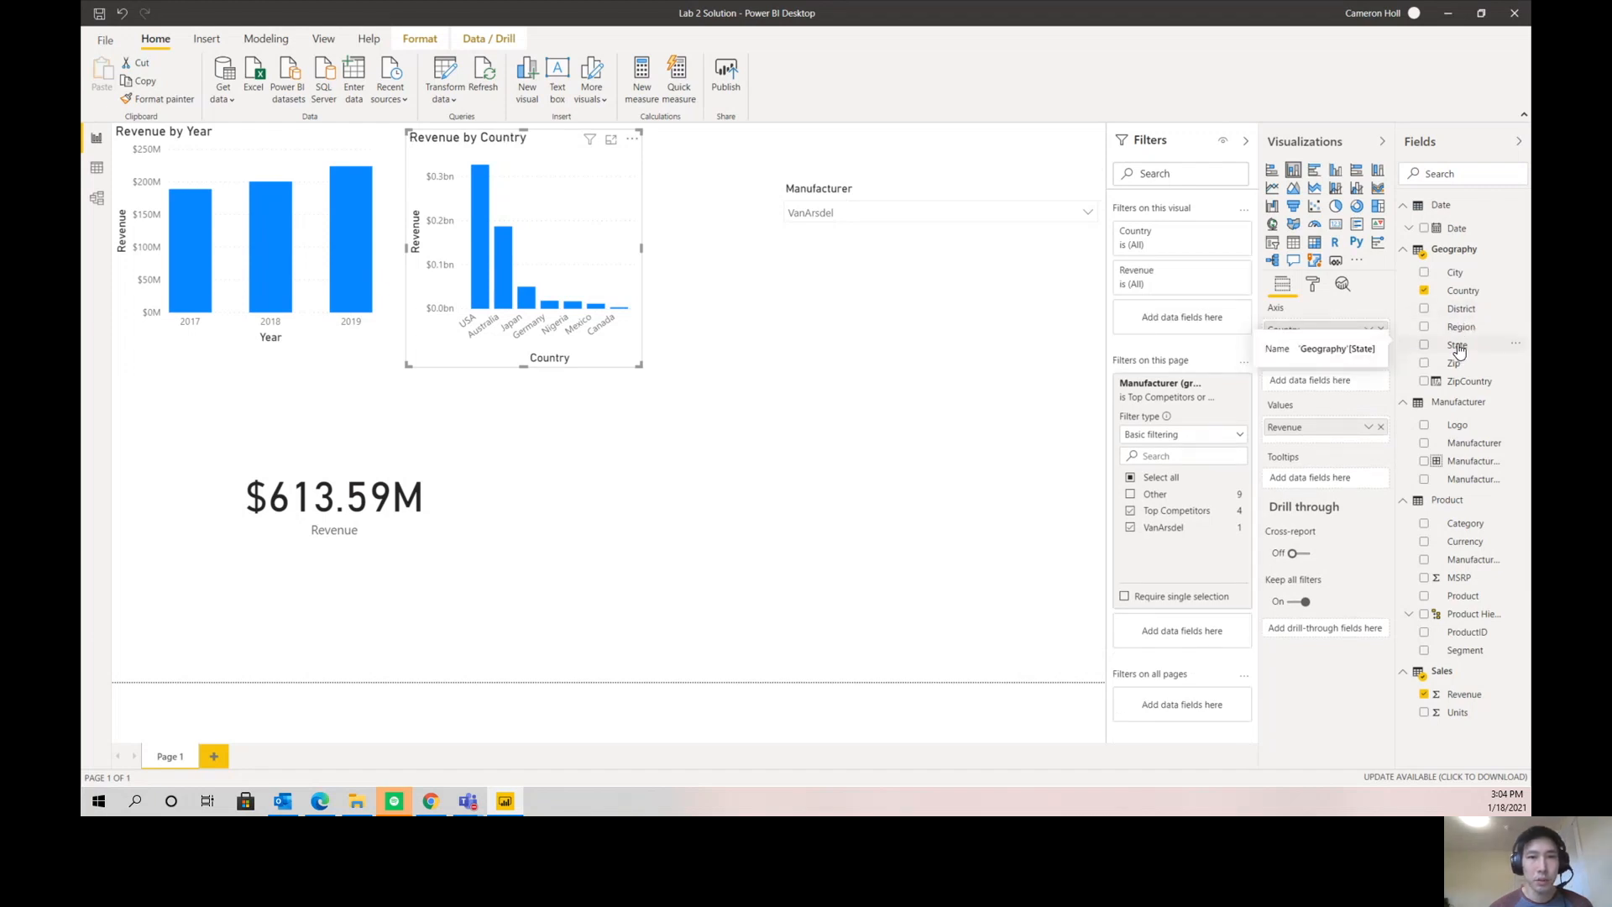
drag(1459, 350, 1364, 340)
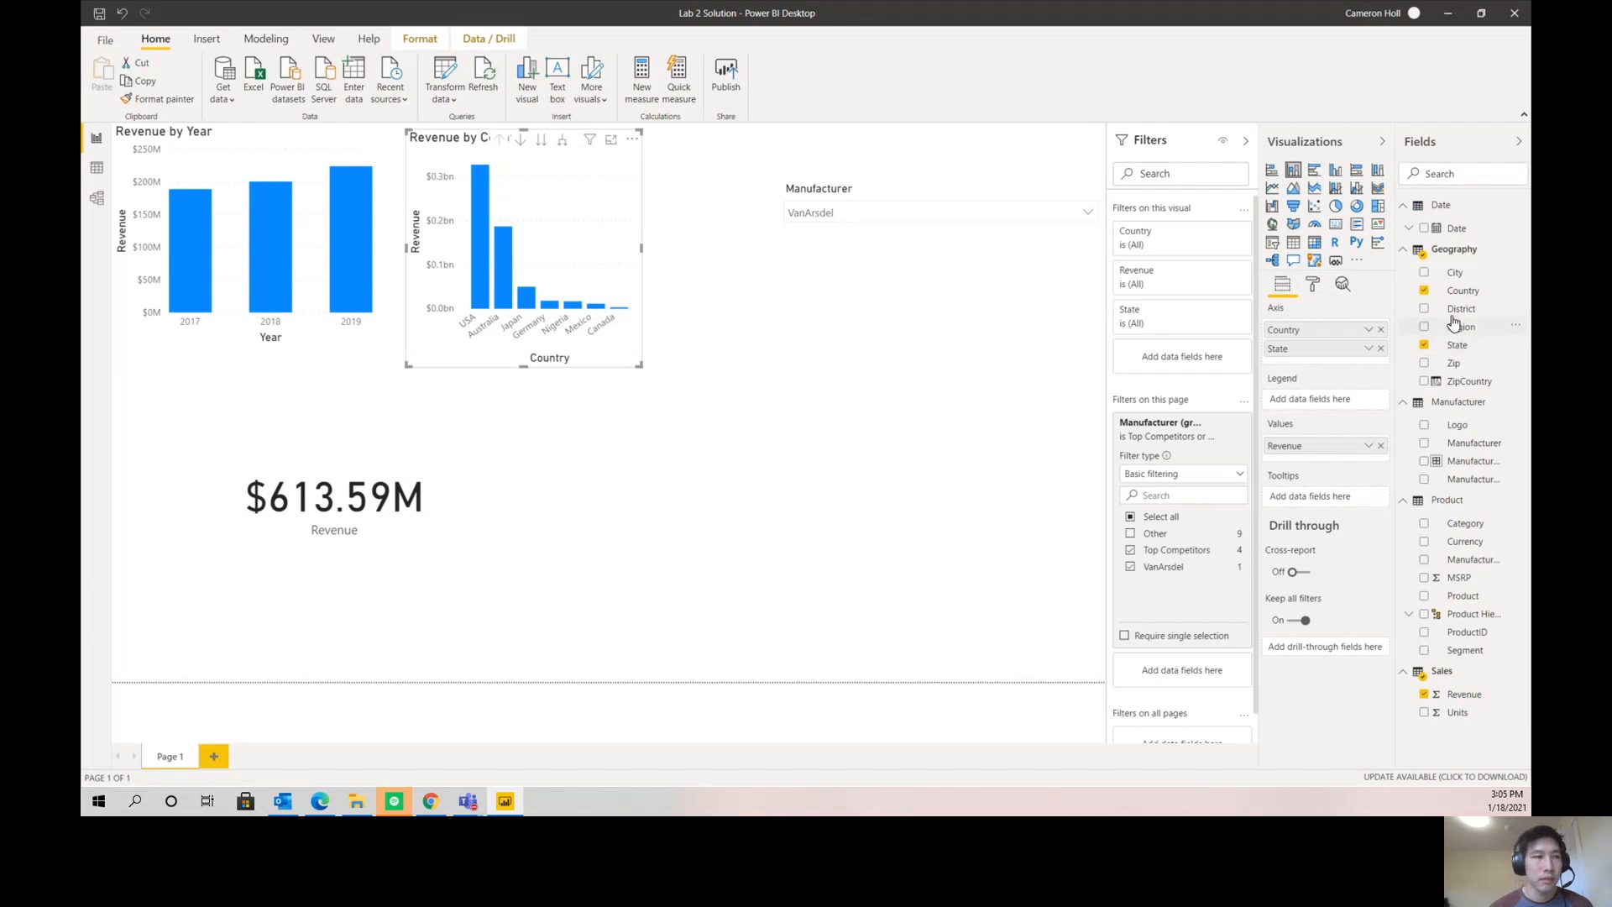
drag(1455, 315, 1368, 363)
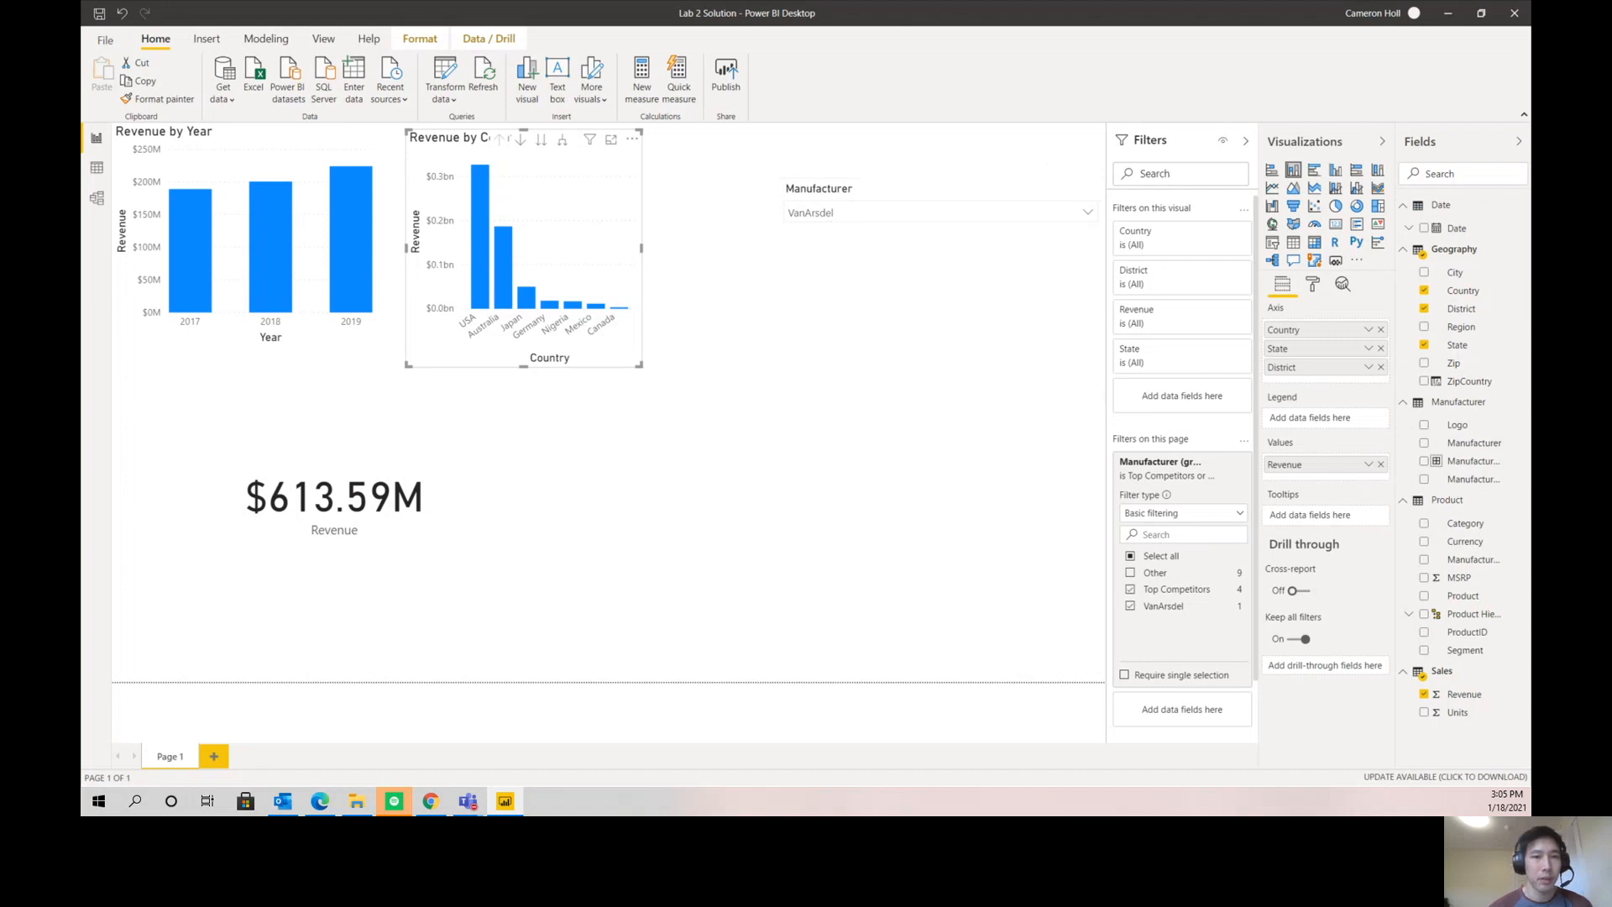
- Drill the Revenue by Country chart into Australia to inspect its states' 2019 revenue, and return to the country level
click(521, 140)
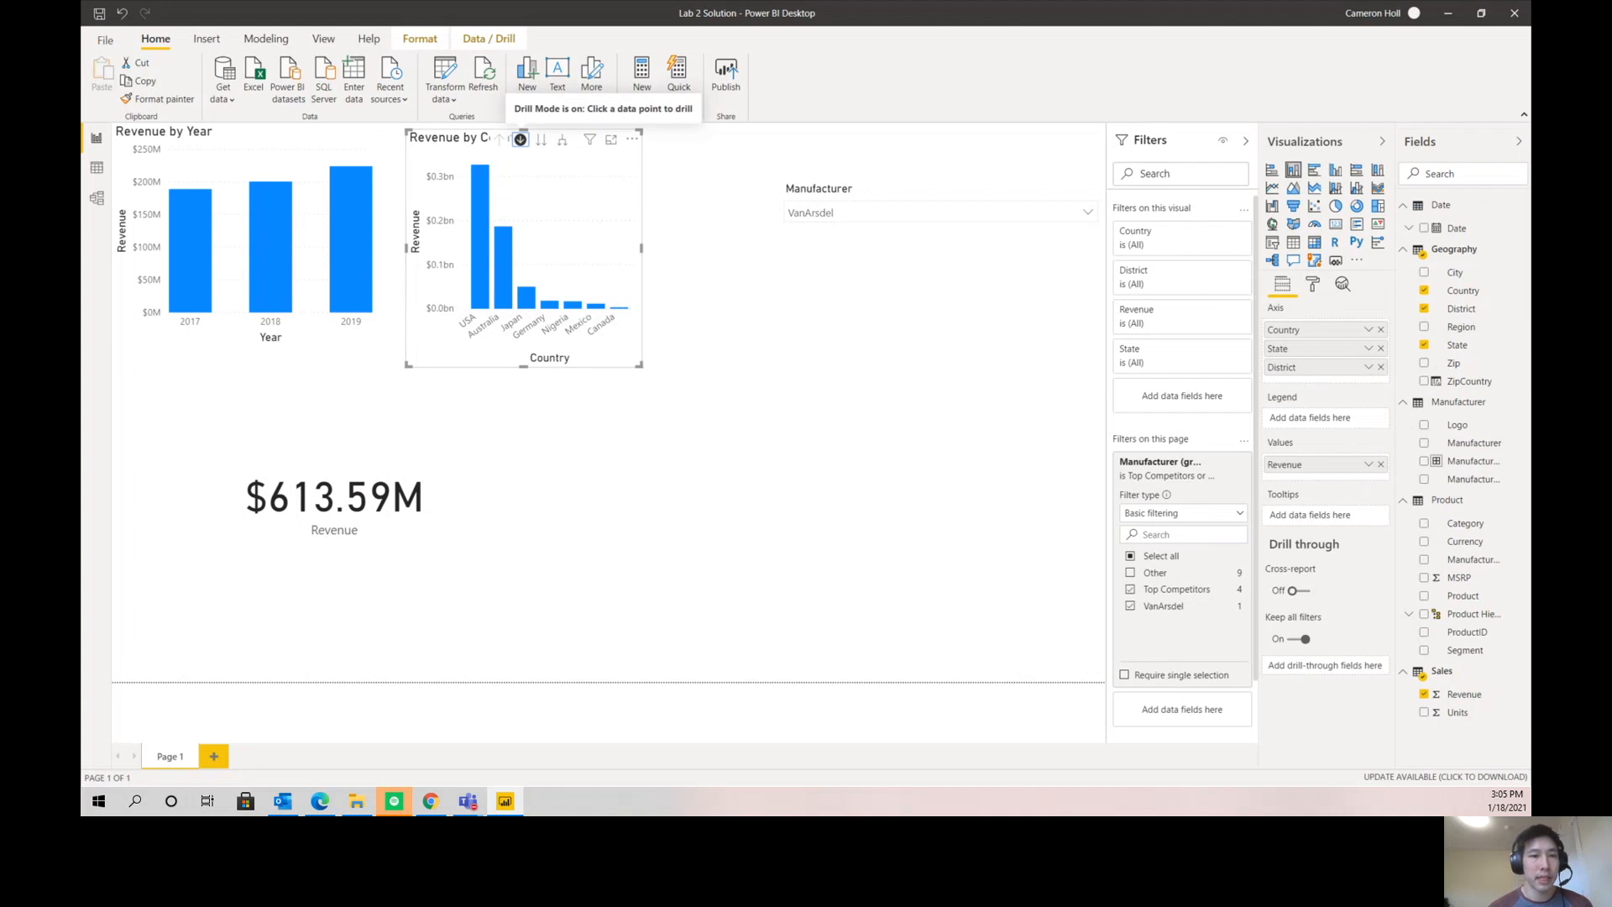
click(505, 262)
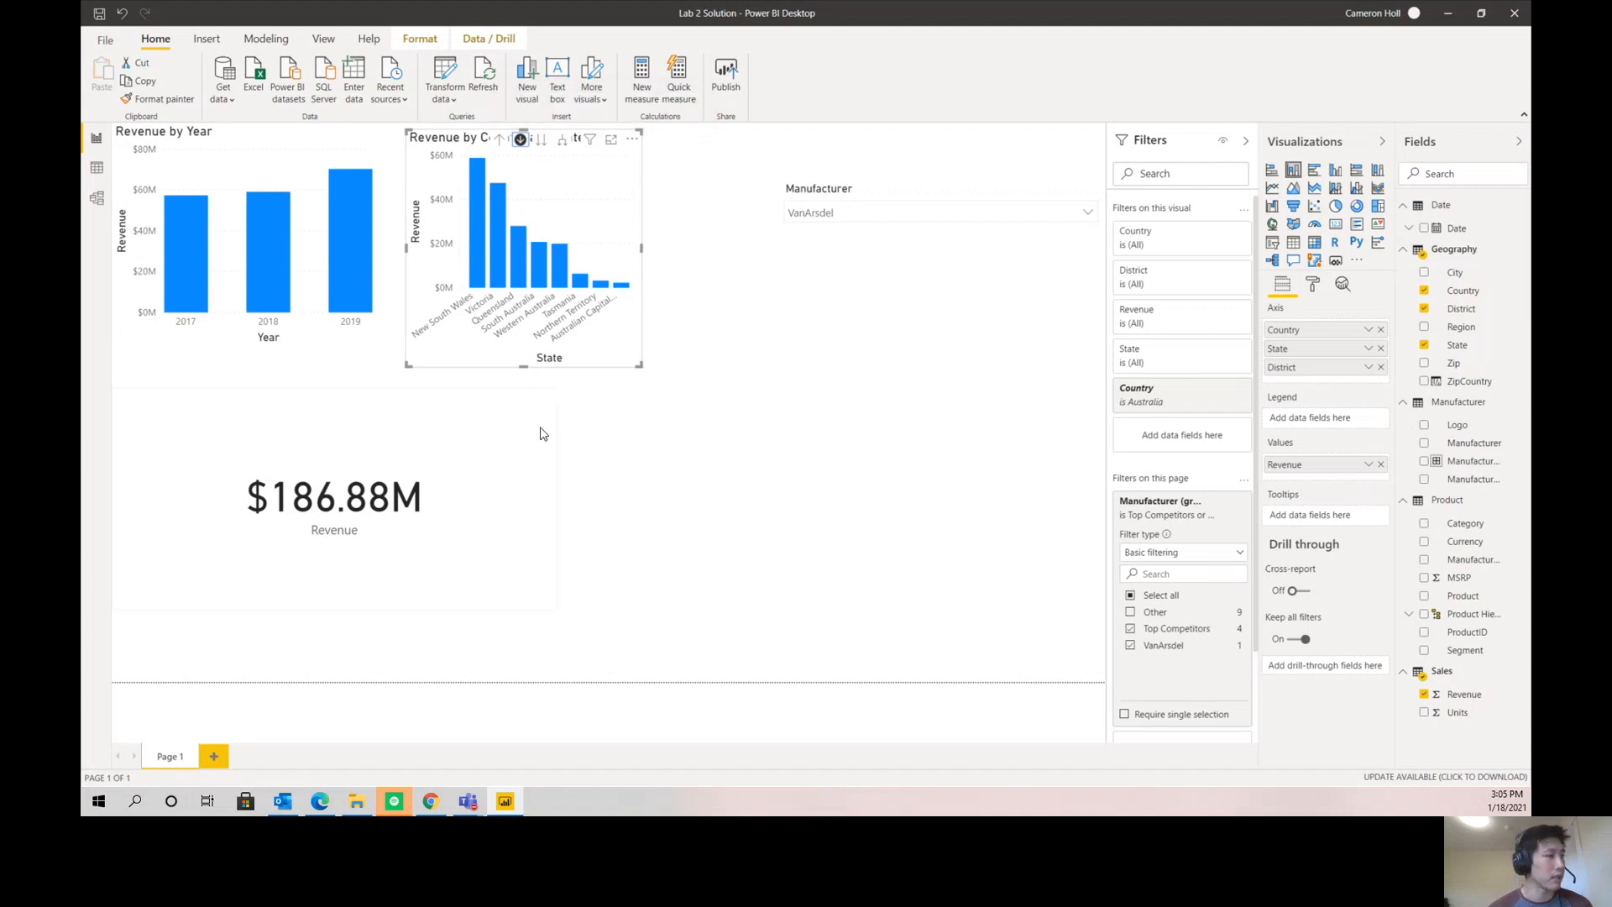
click(339, 266)
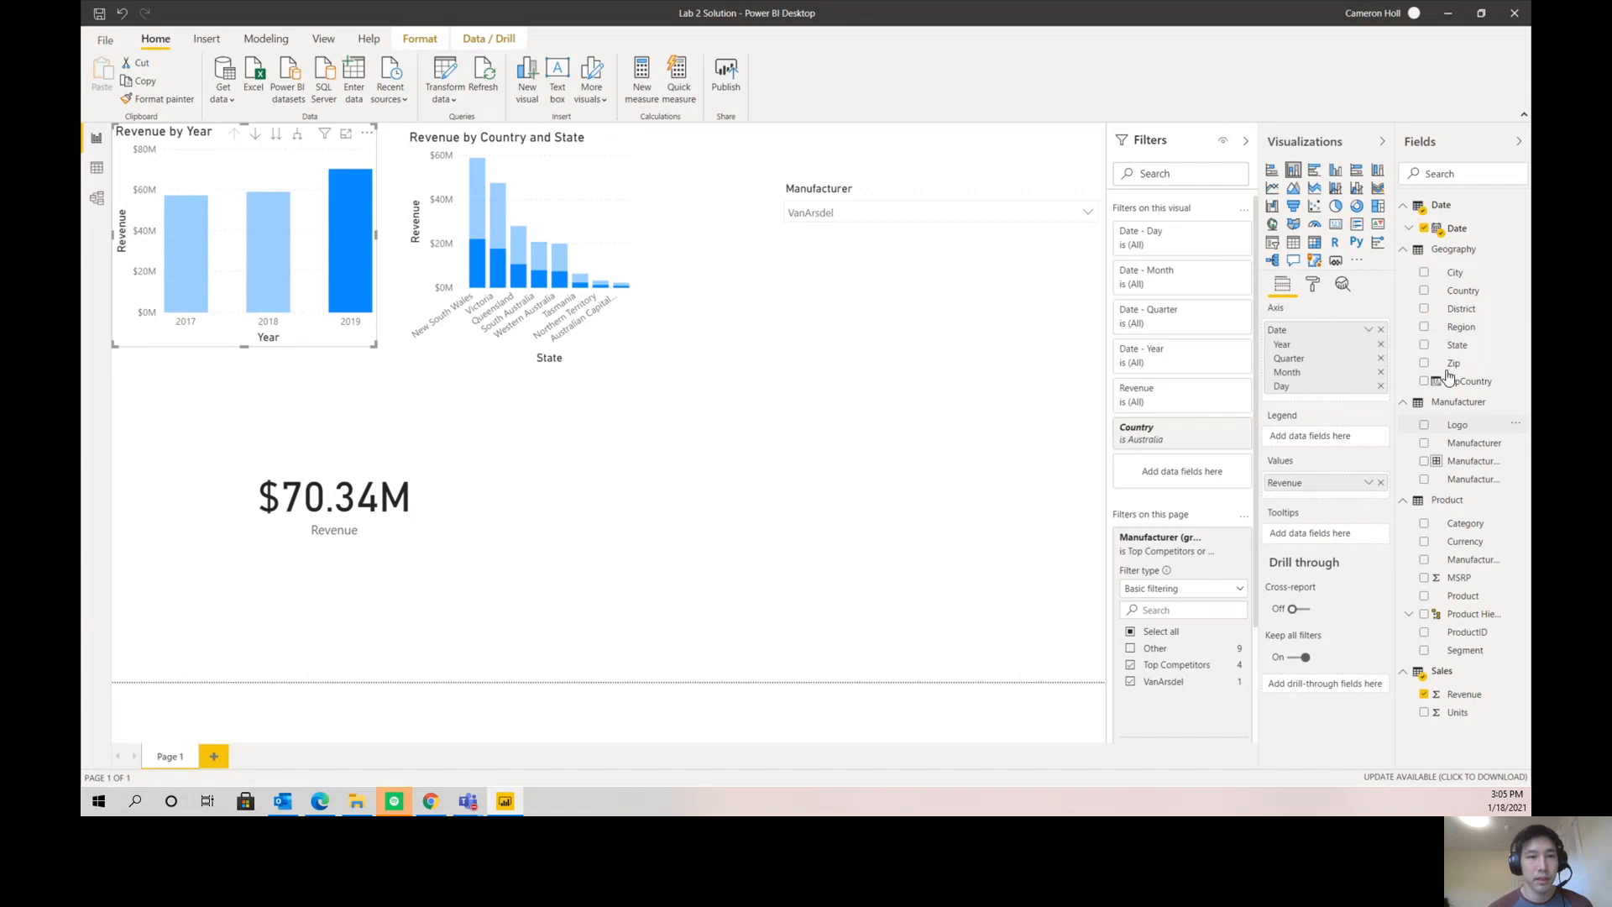
click(497, 139)
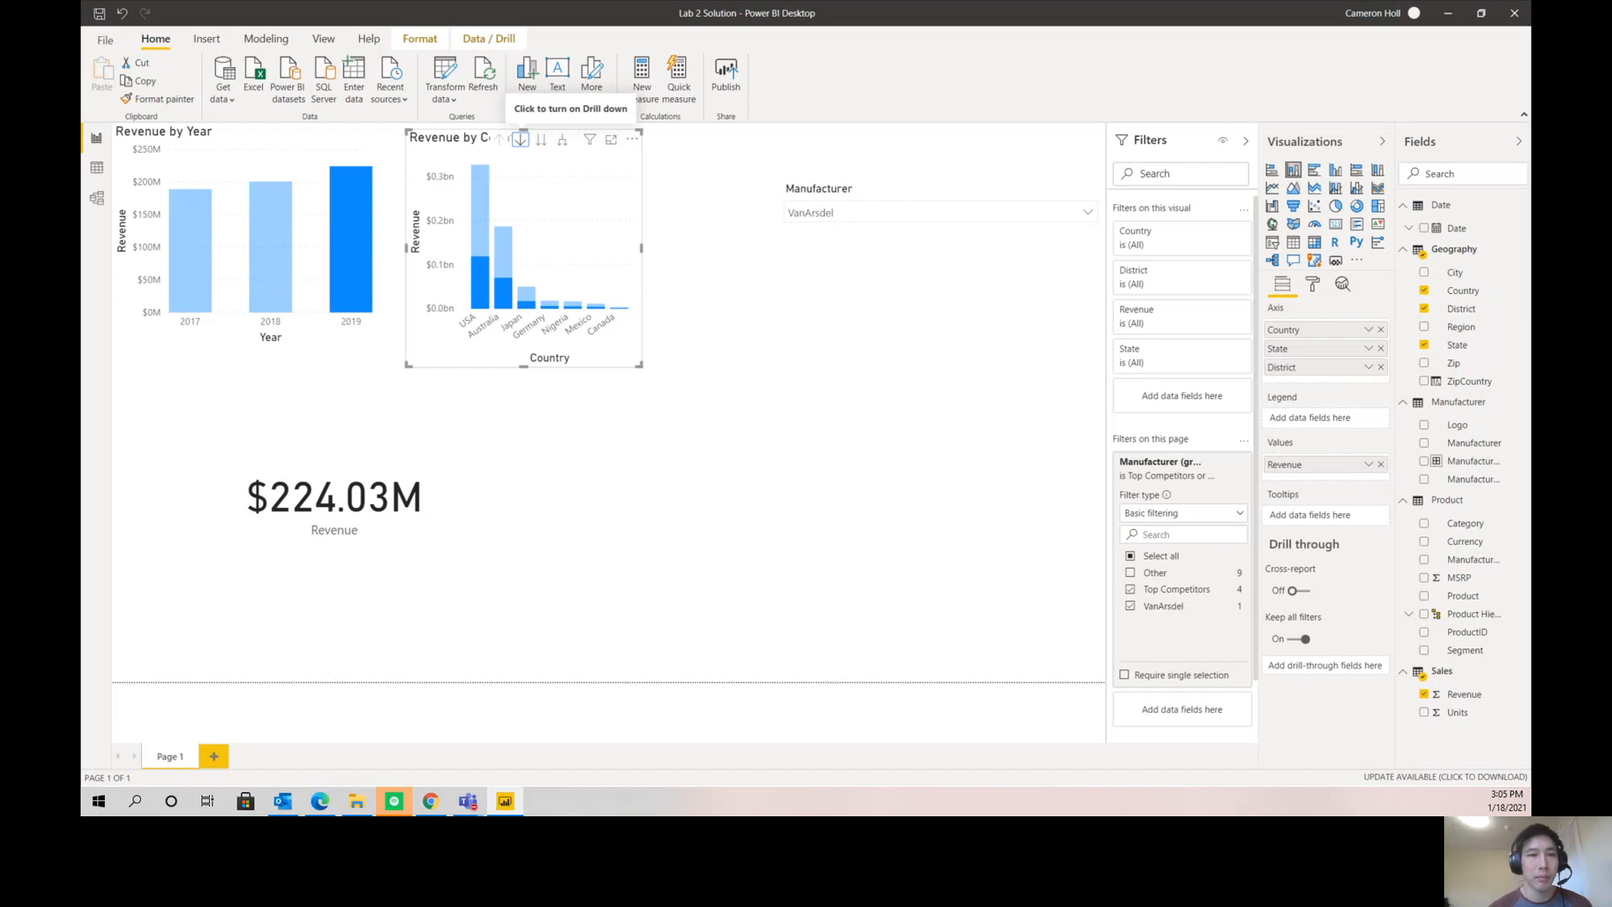
- Delete the existing Product Hierarchy from the Product table
click(963, 400)
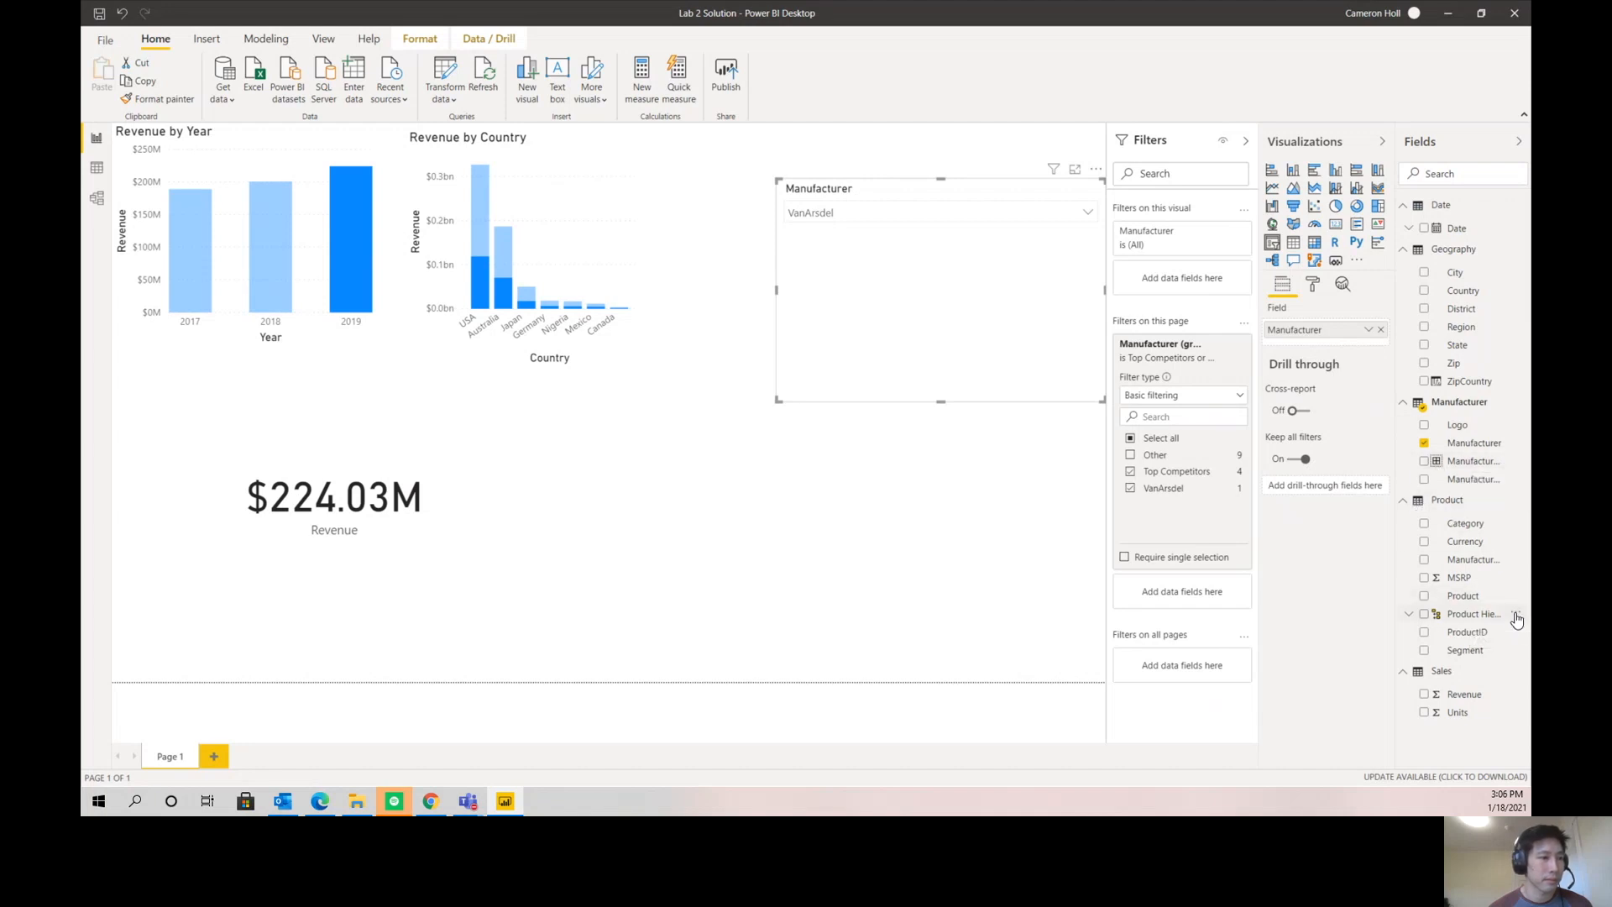
click(1516, 615)
click(1474, 521)
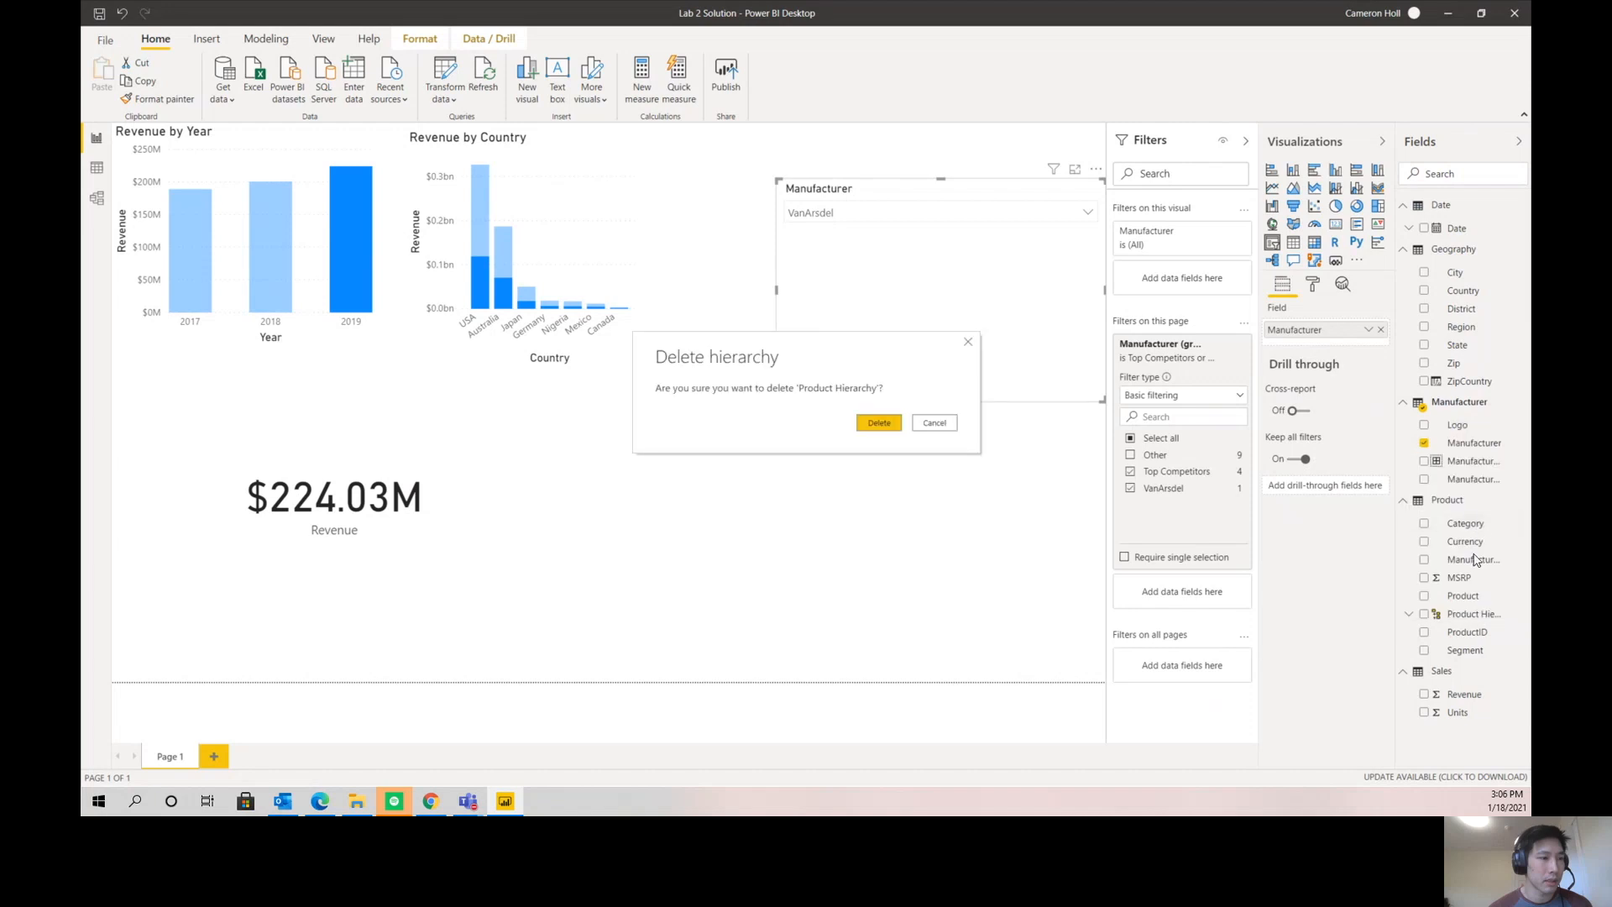
click(879, 422)
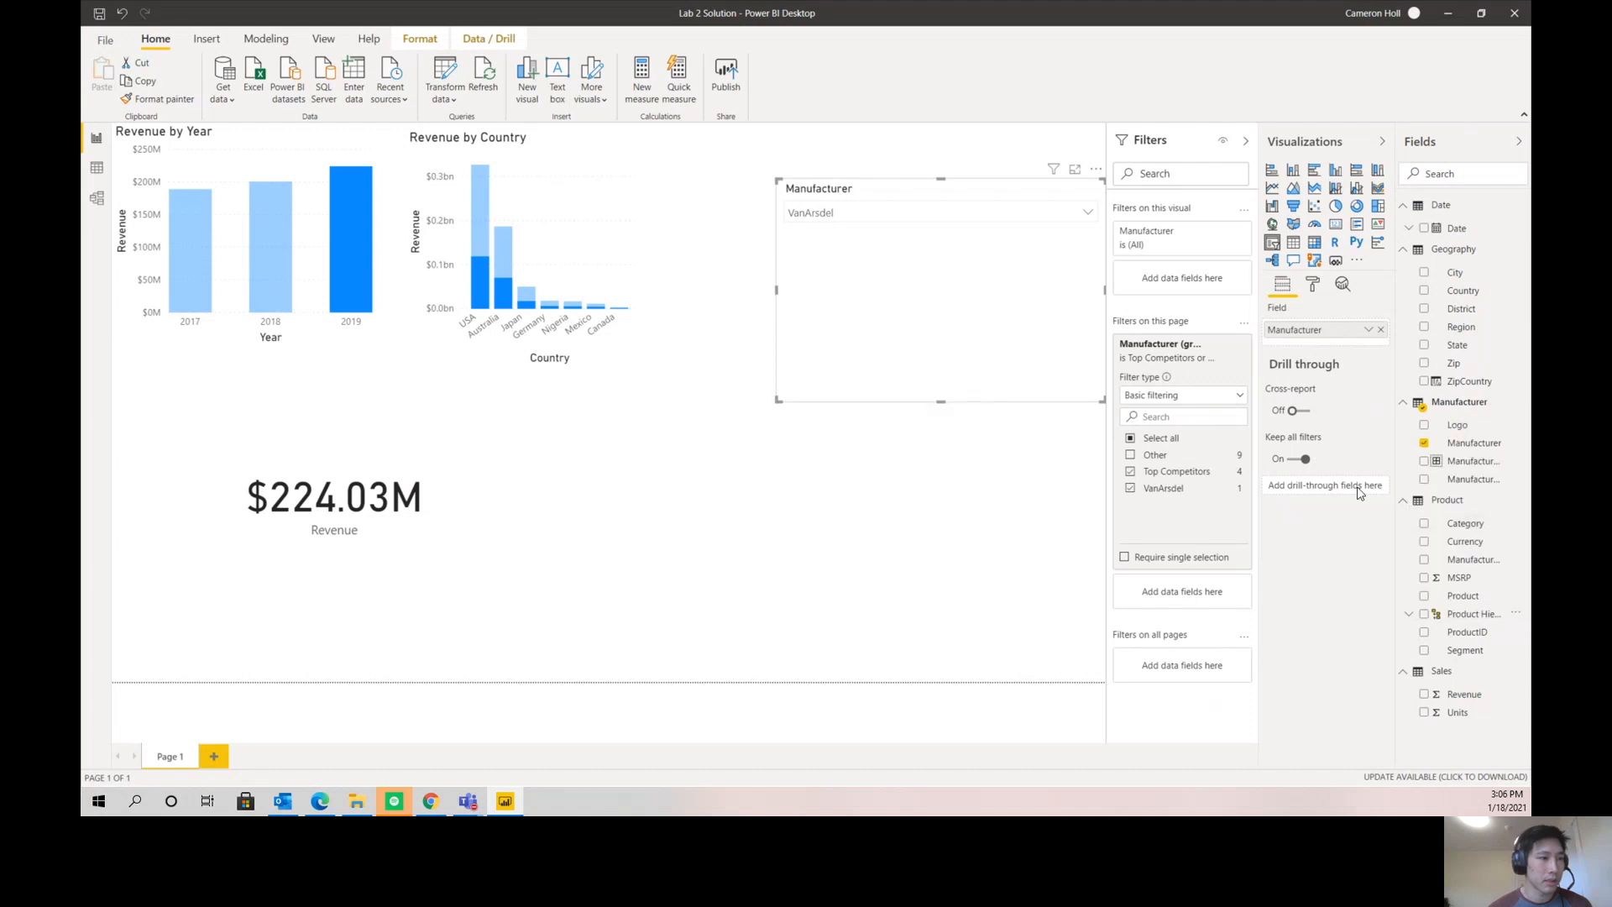
- Create a new hierarchy from the Product table's Category field and name it Product Hierarchy
click(1516, 524)
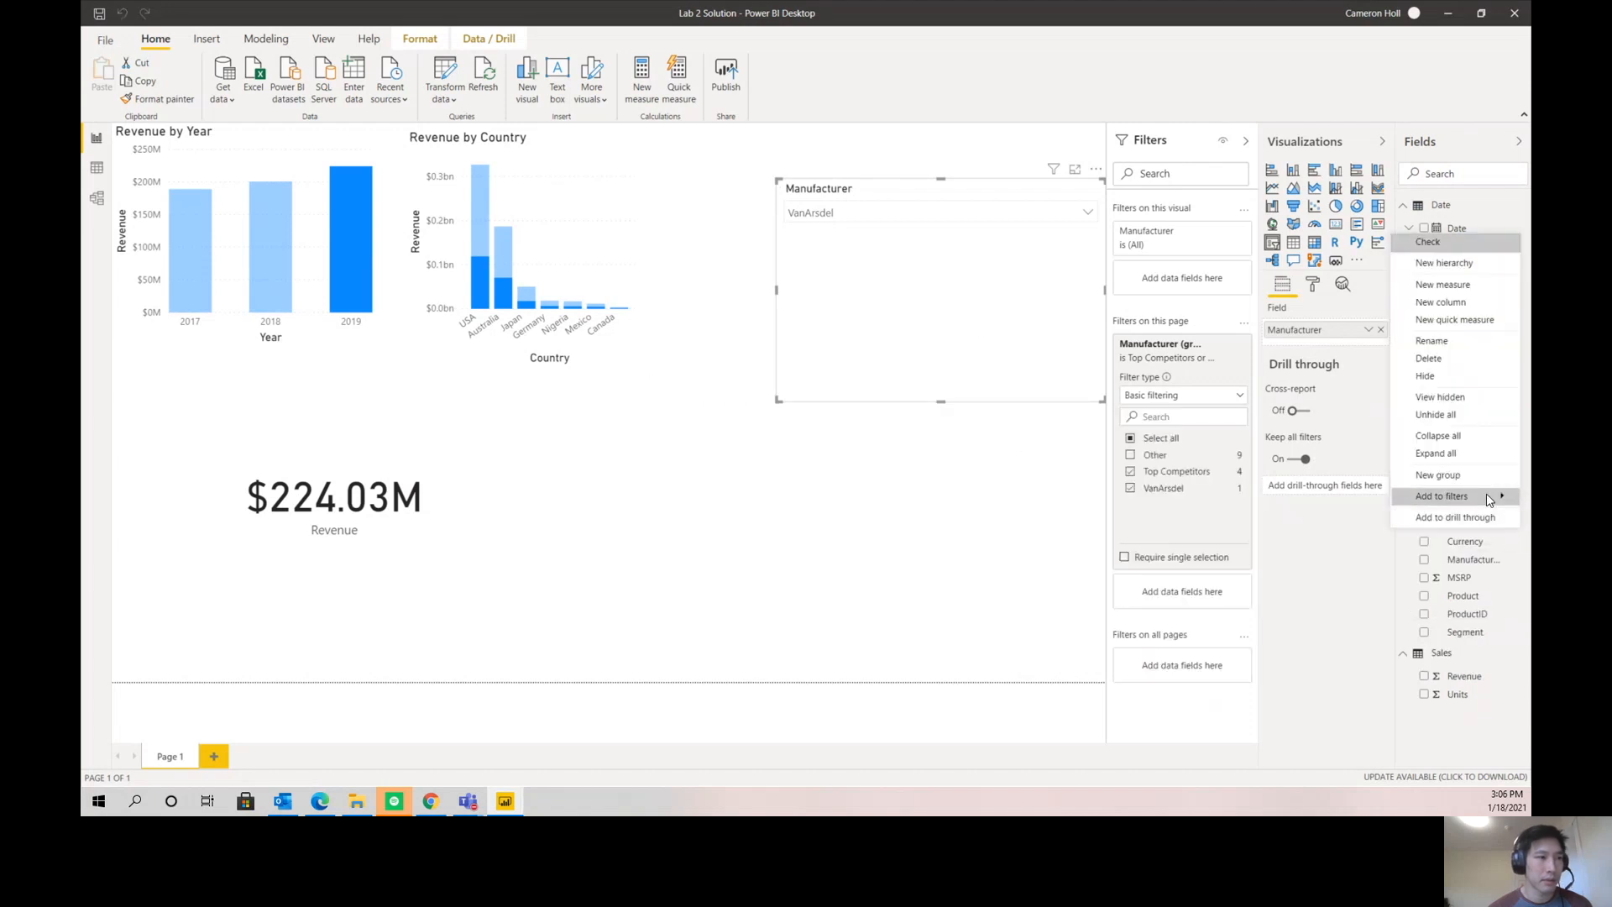
click(1466, 263)
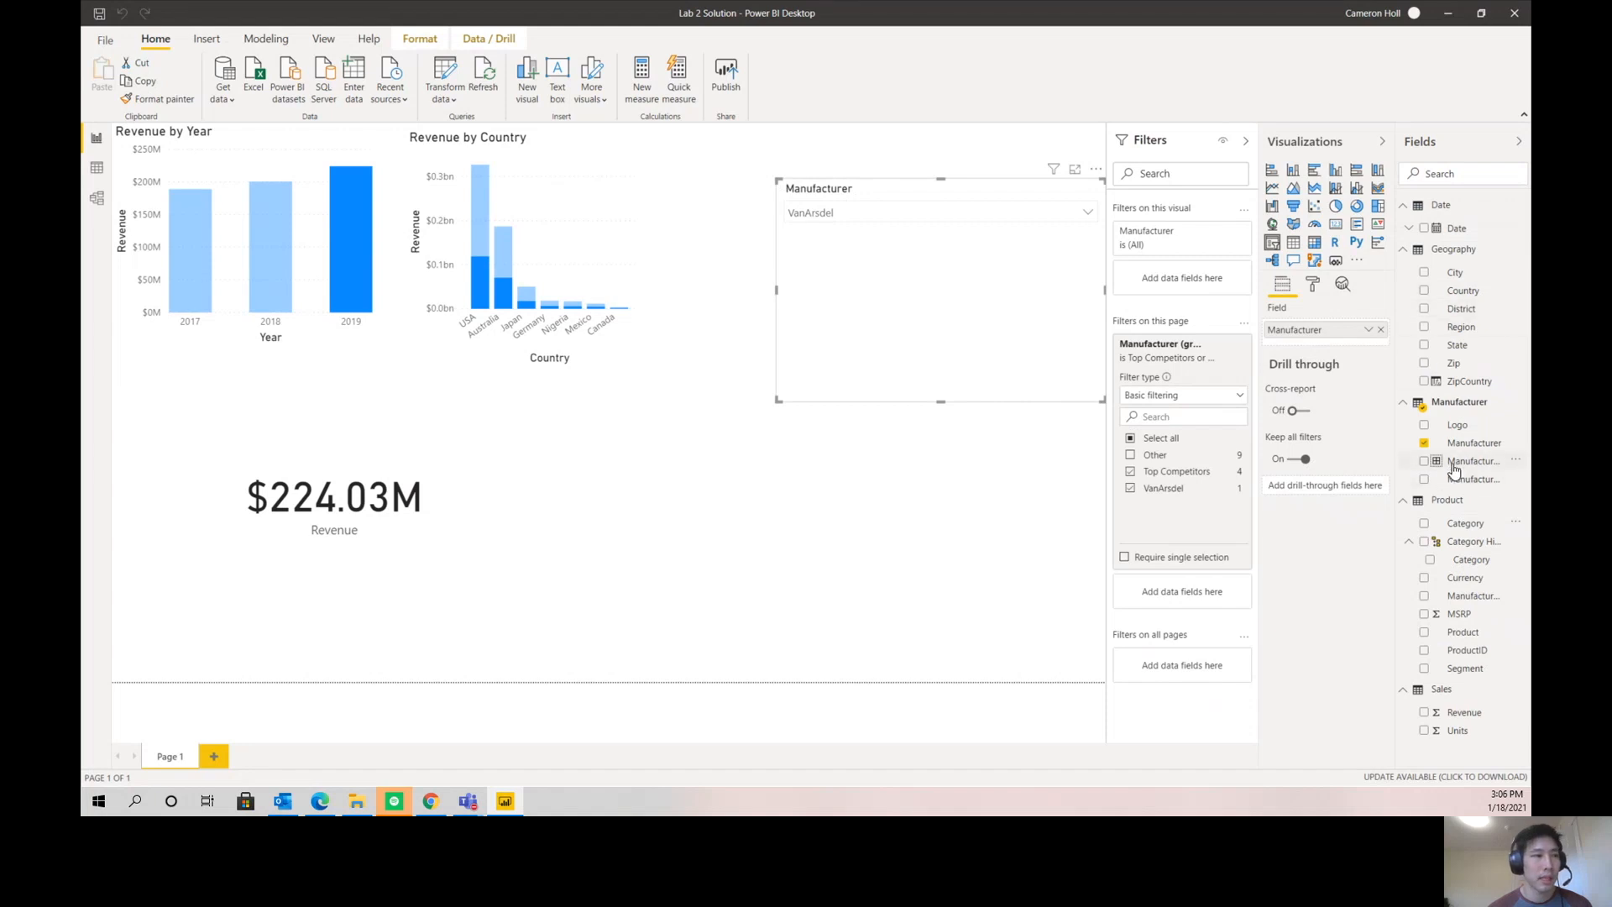
double_click(1465, 546)
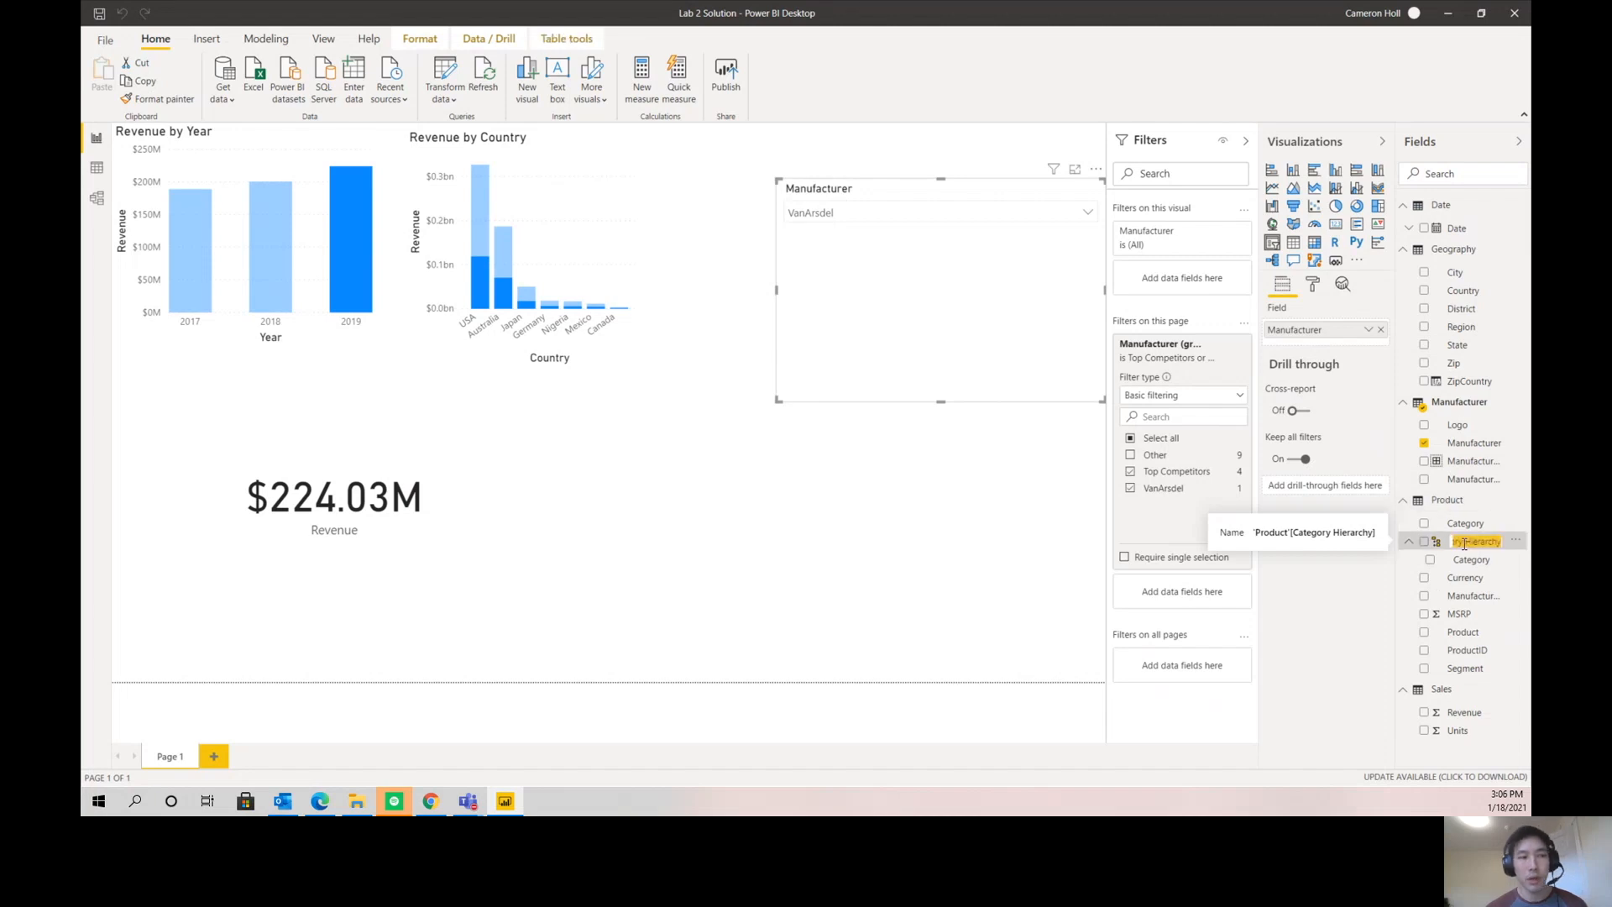
text(Produc)
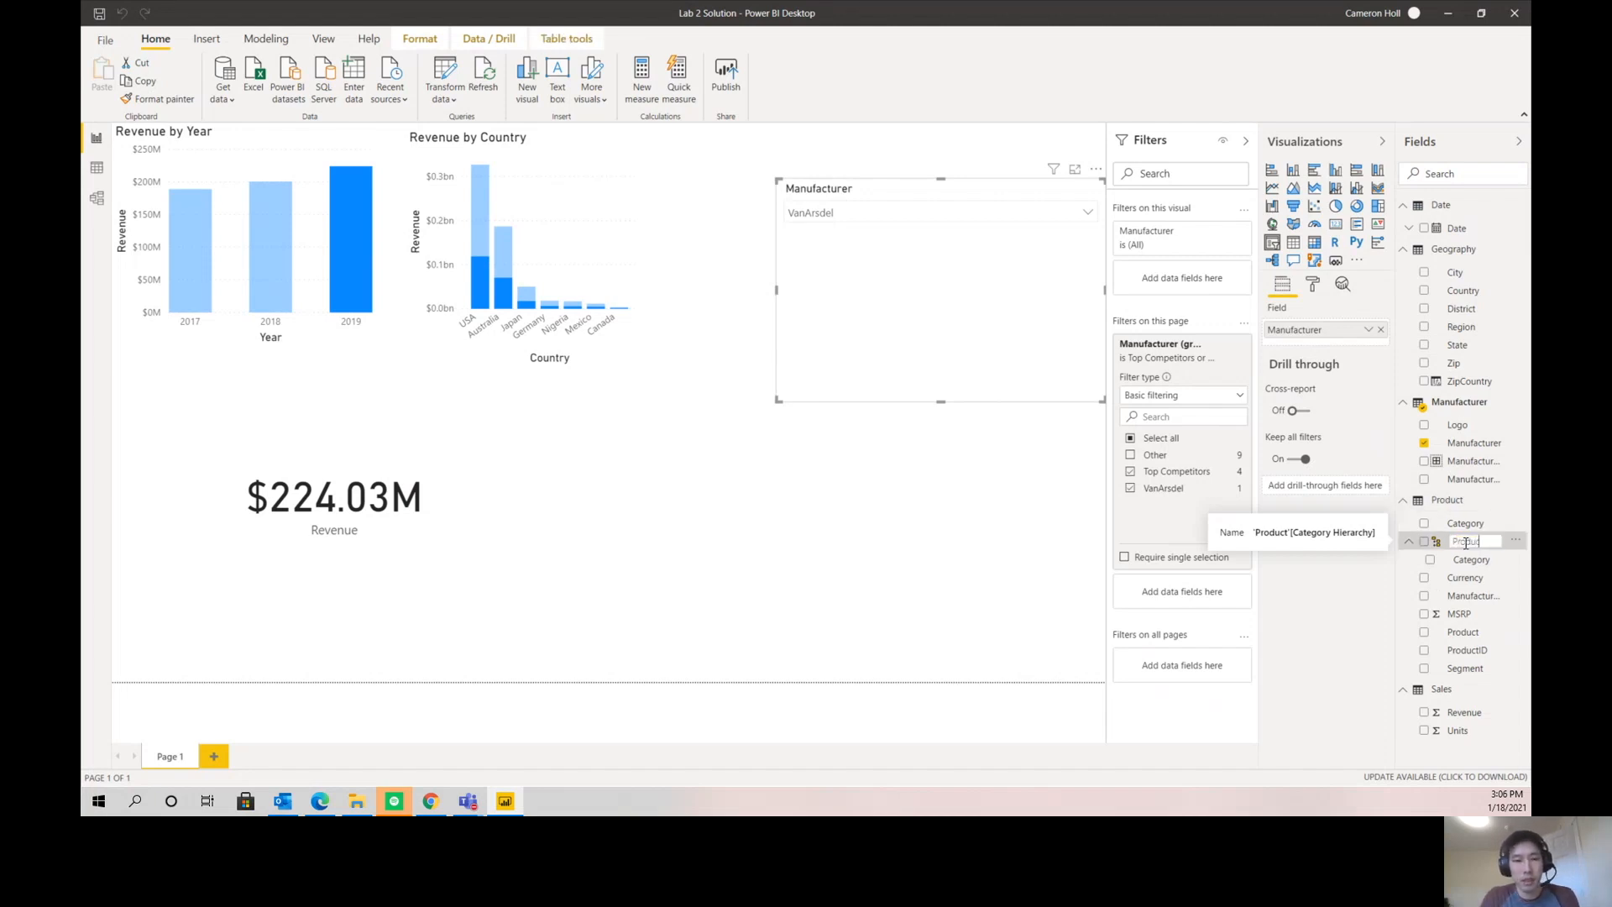
text(t Hierarchy)
key(Return)
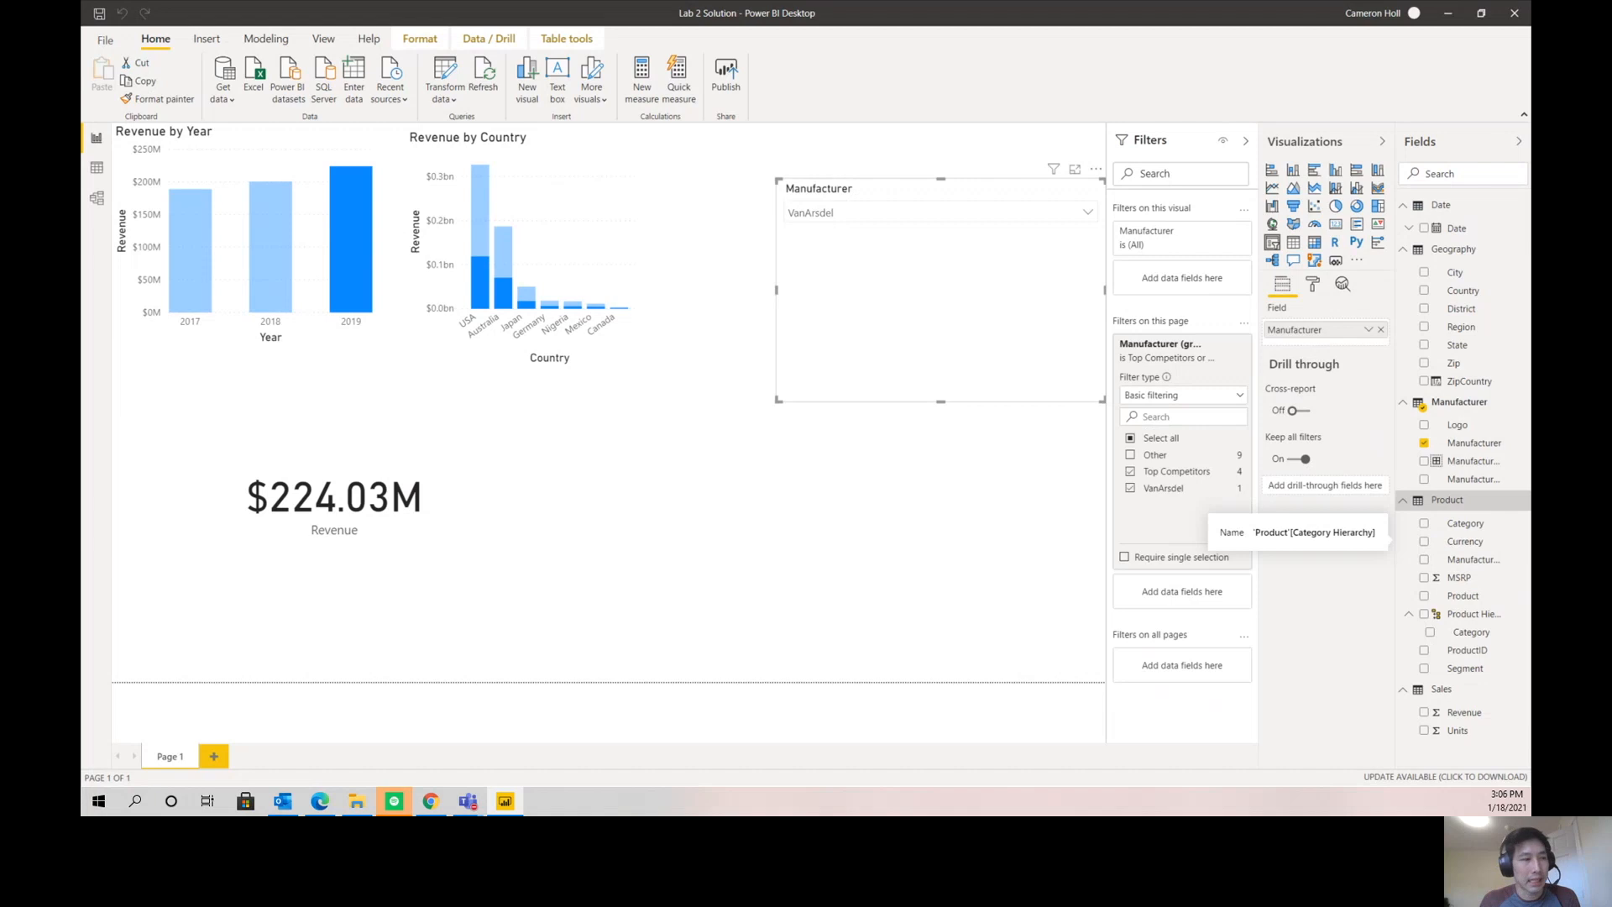
- Add the Segment and Product fields to the Product Hierarchy as its levels beneath Category
click(1404, 502)
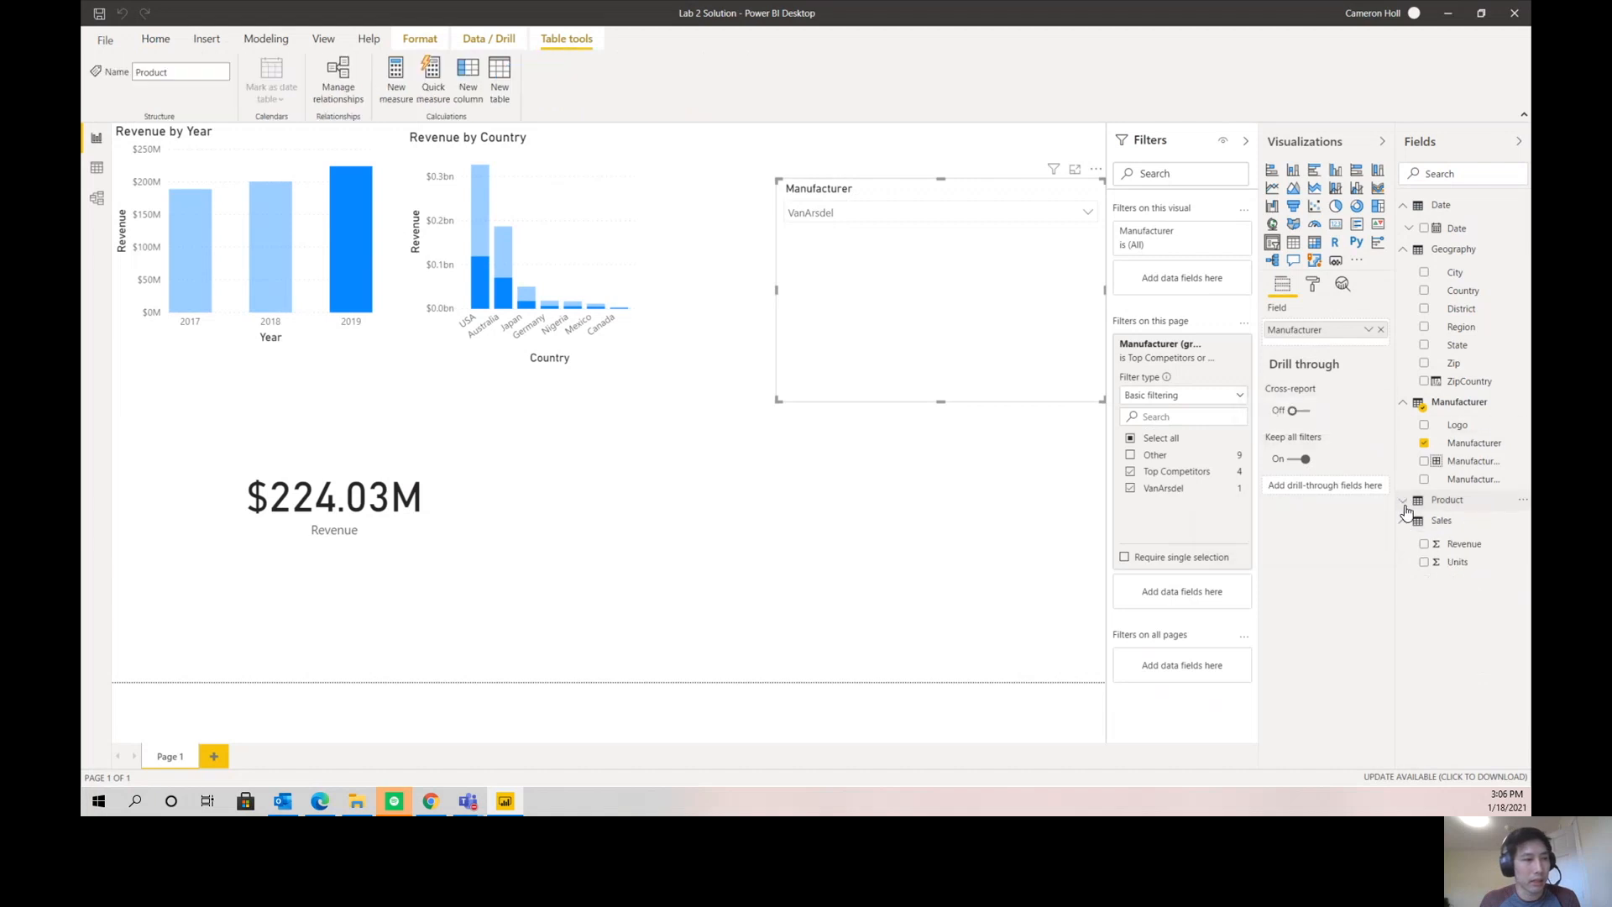
click(1404, 503)
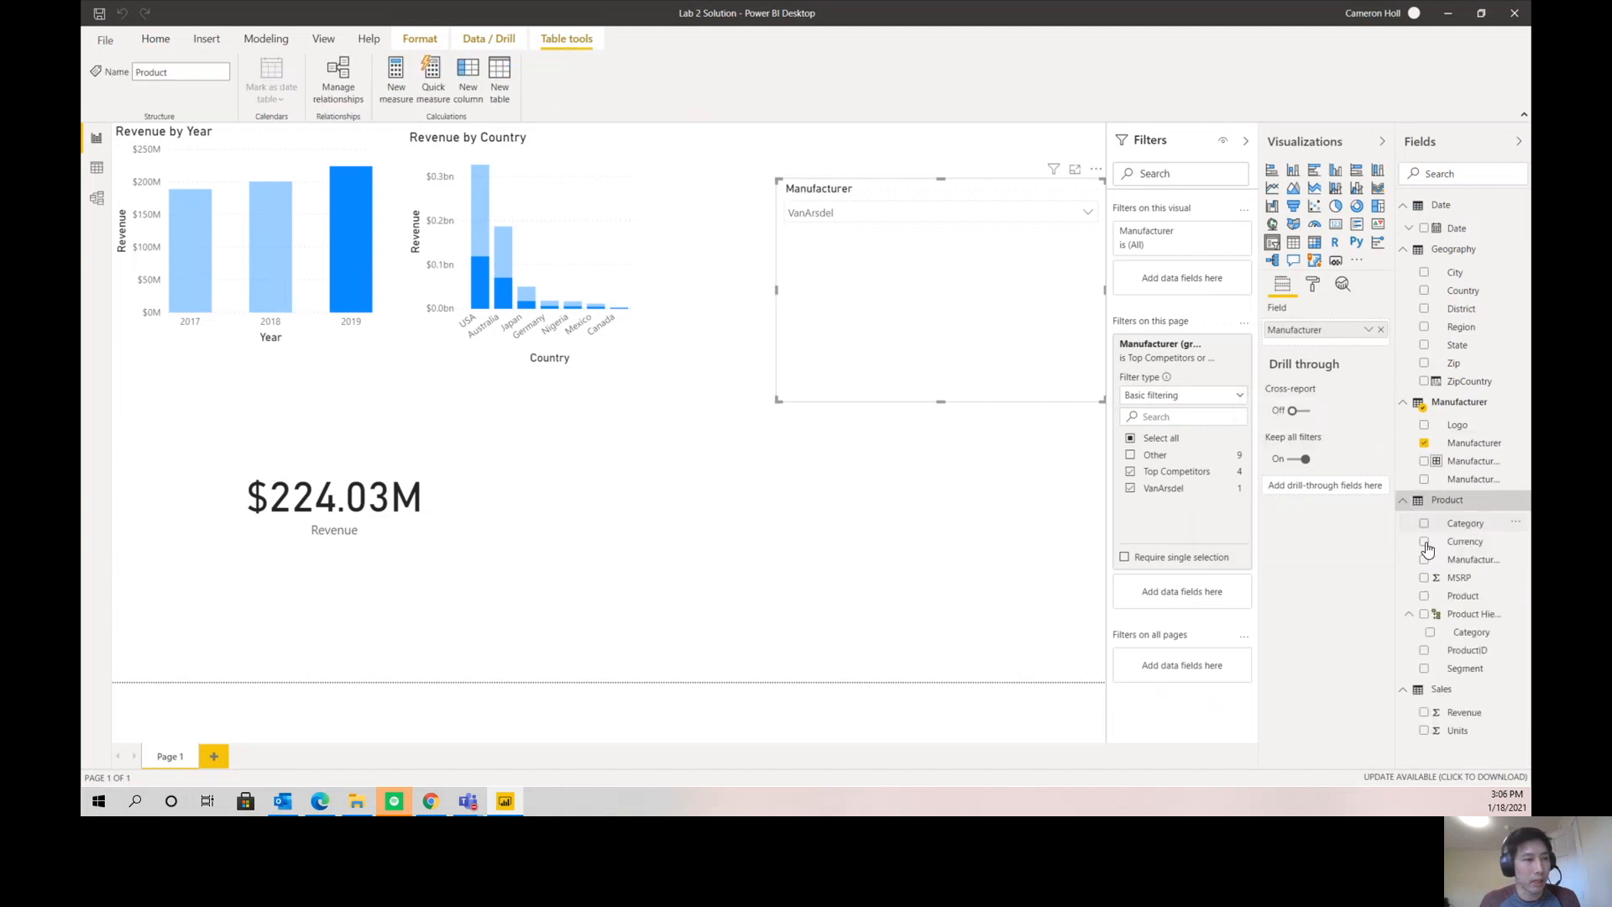
click(1410, 617)
click(1410, 616)
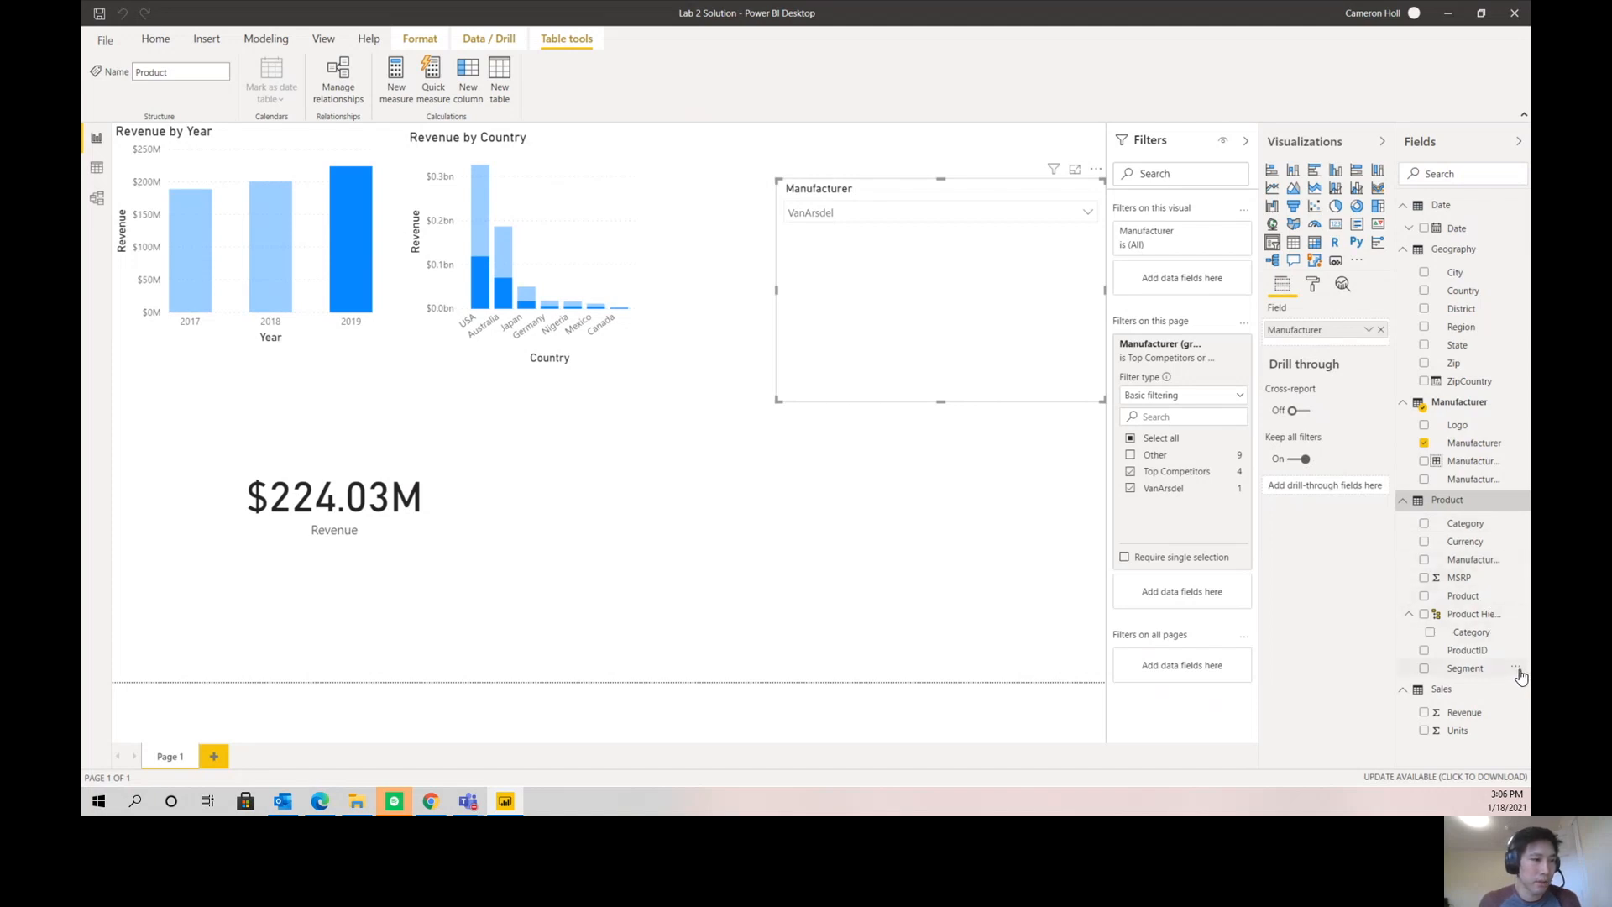
click(1515, 668)
mouse_move(1444, 408)
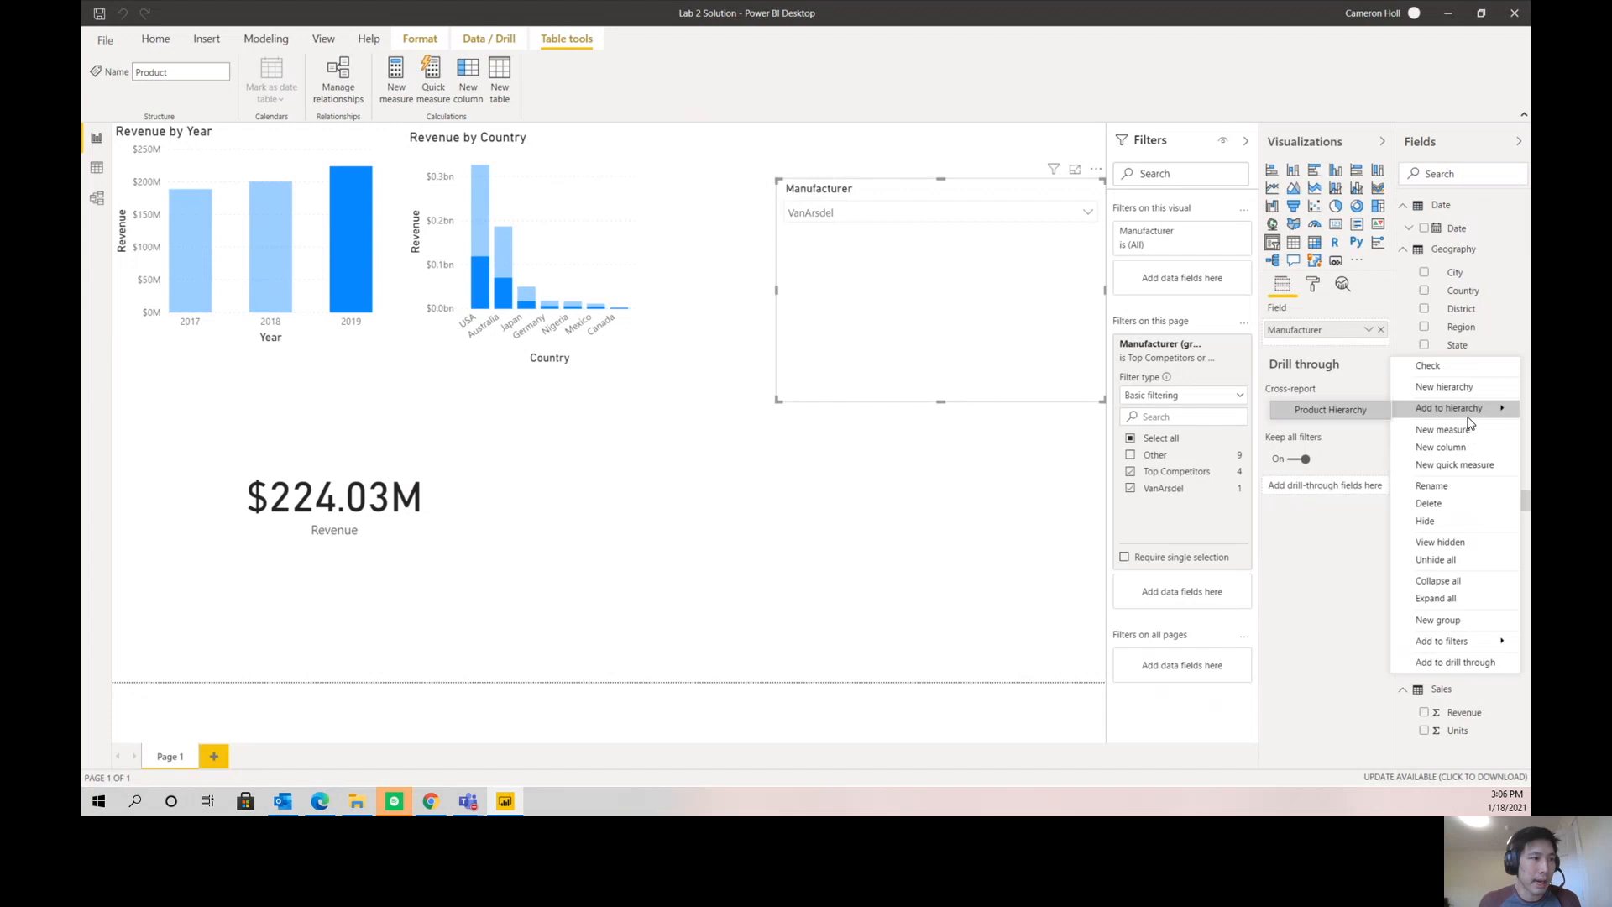
click(1360, 412)
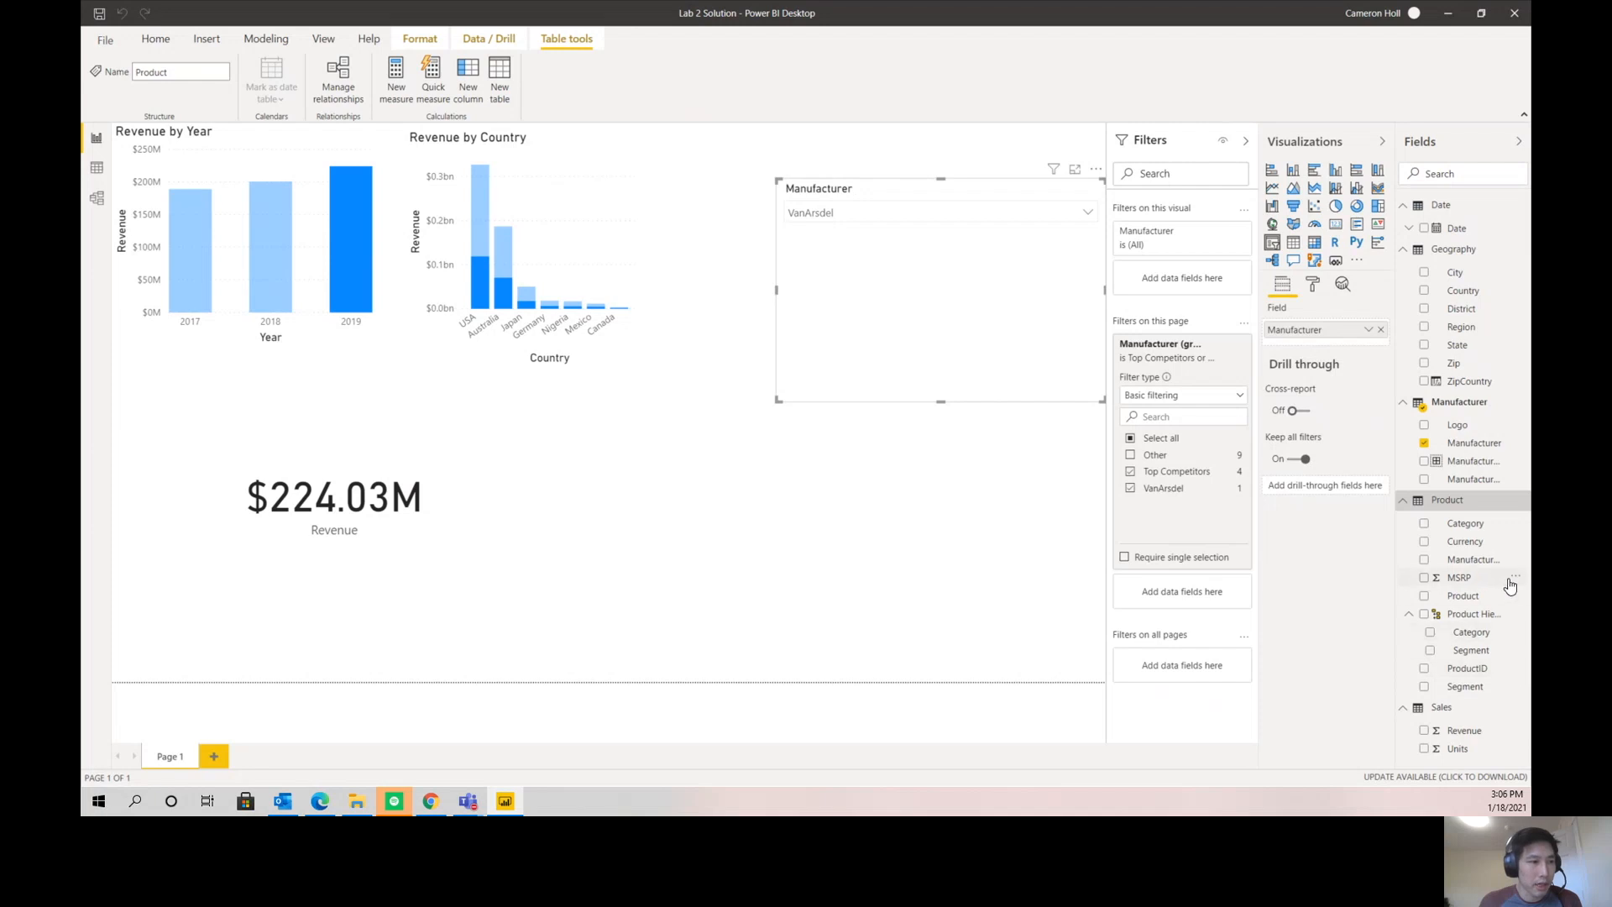
click(1515, 613)
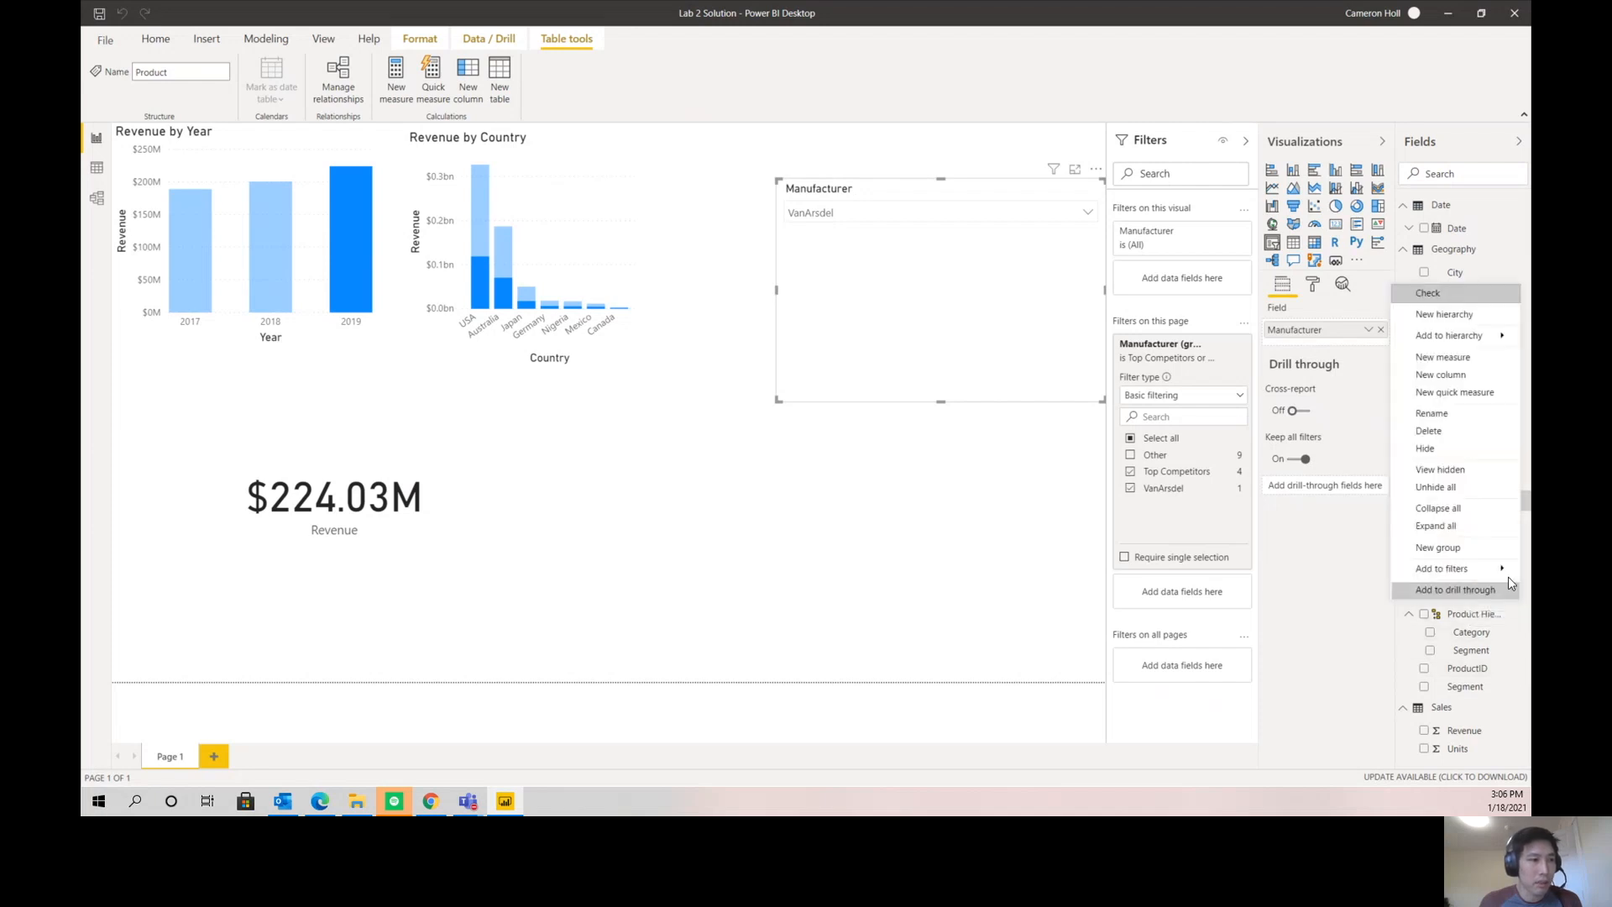
click(1371, 357)
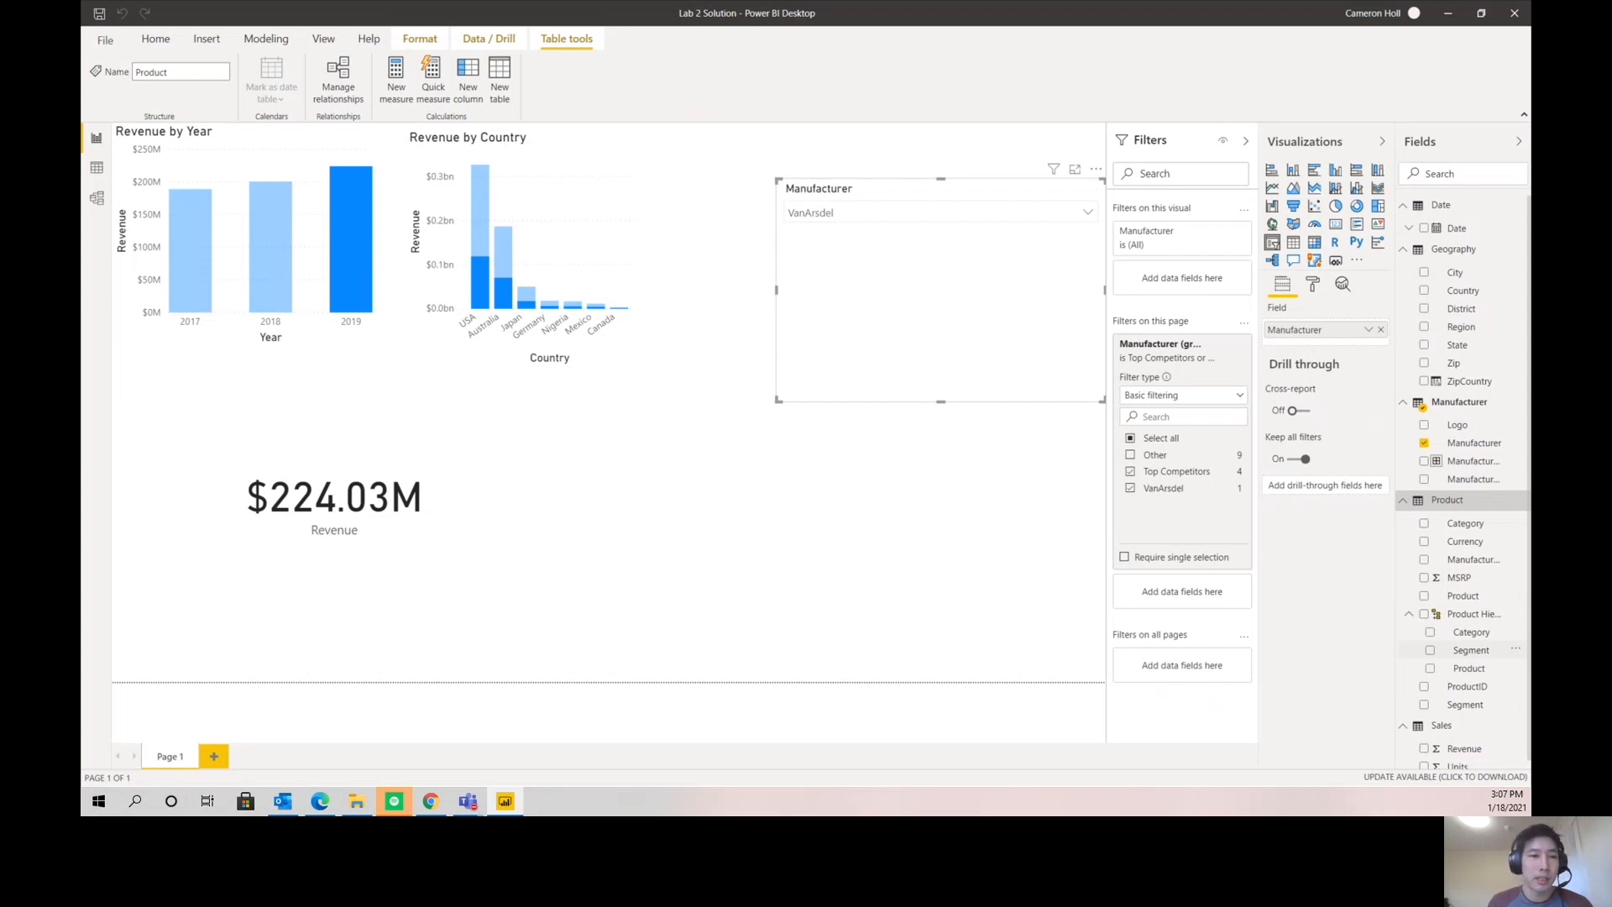
click(877, 514)
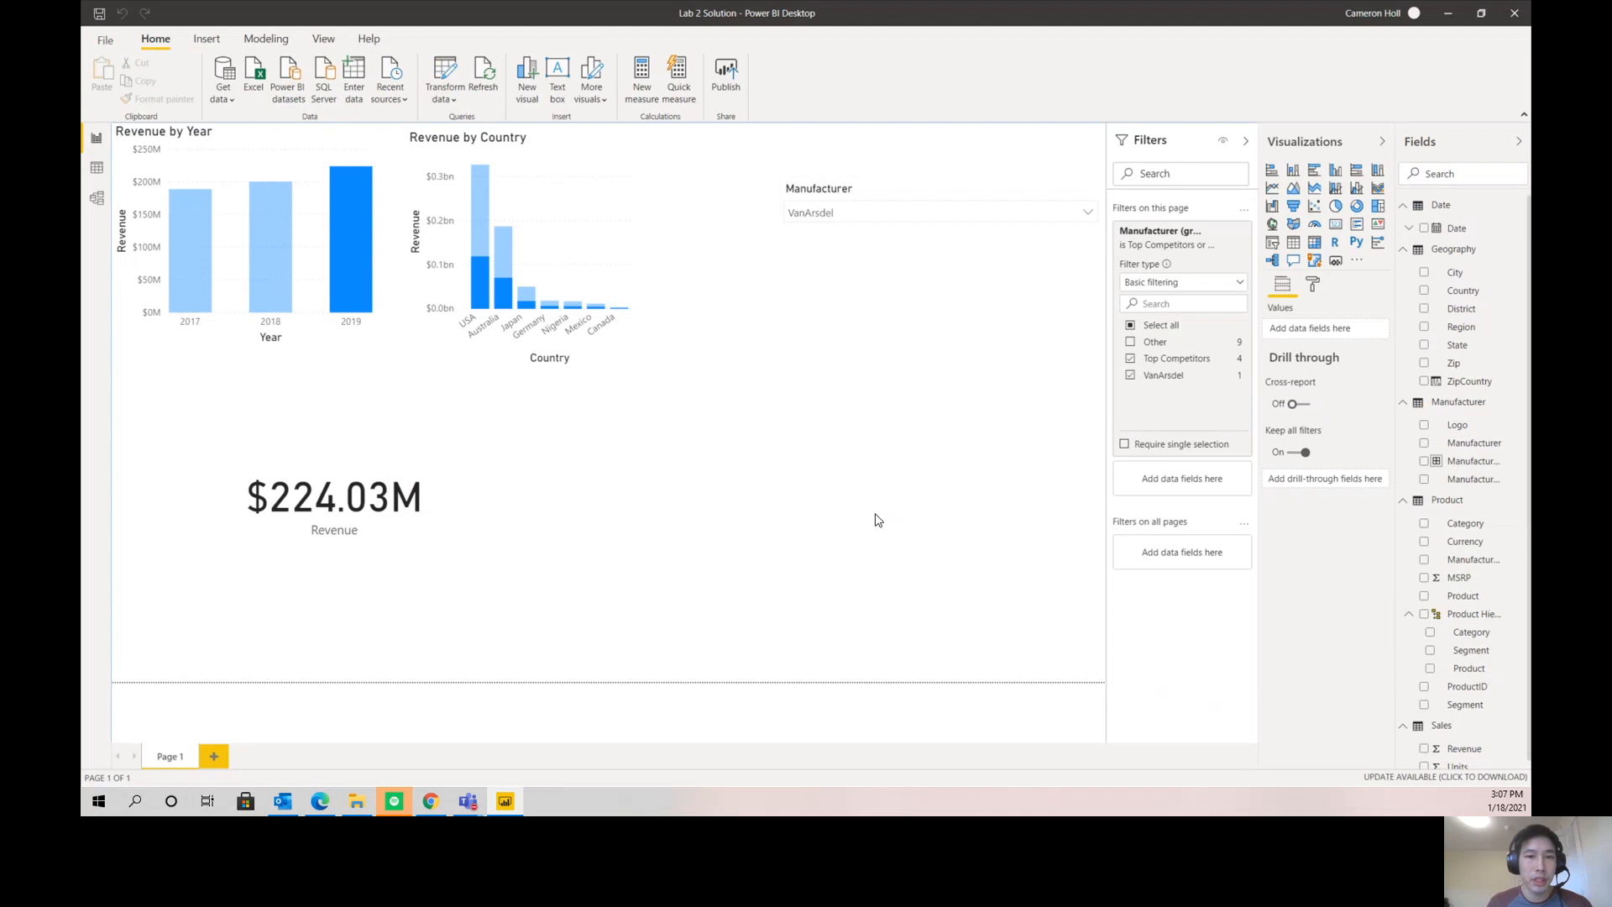
- Create a clustered bar chart with the Product Hierarchy on its axis and Revenue as its values
click(1315, 172)
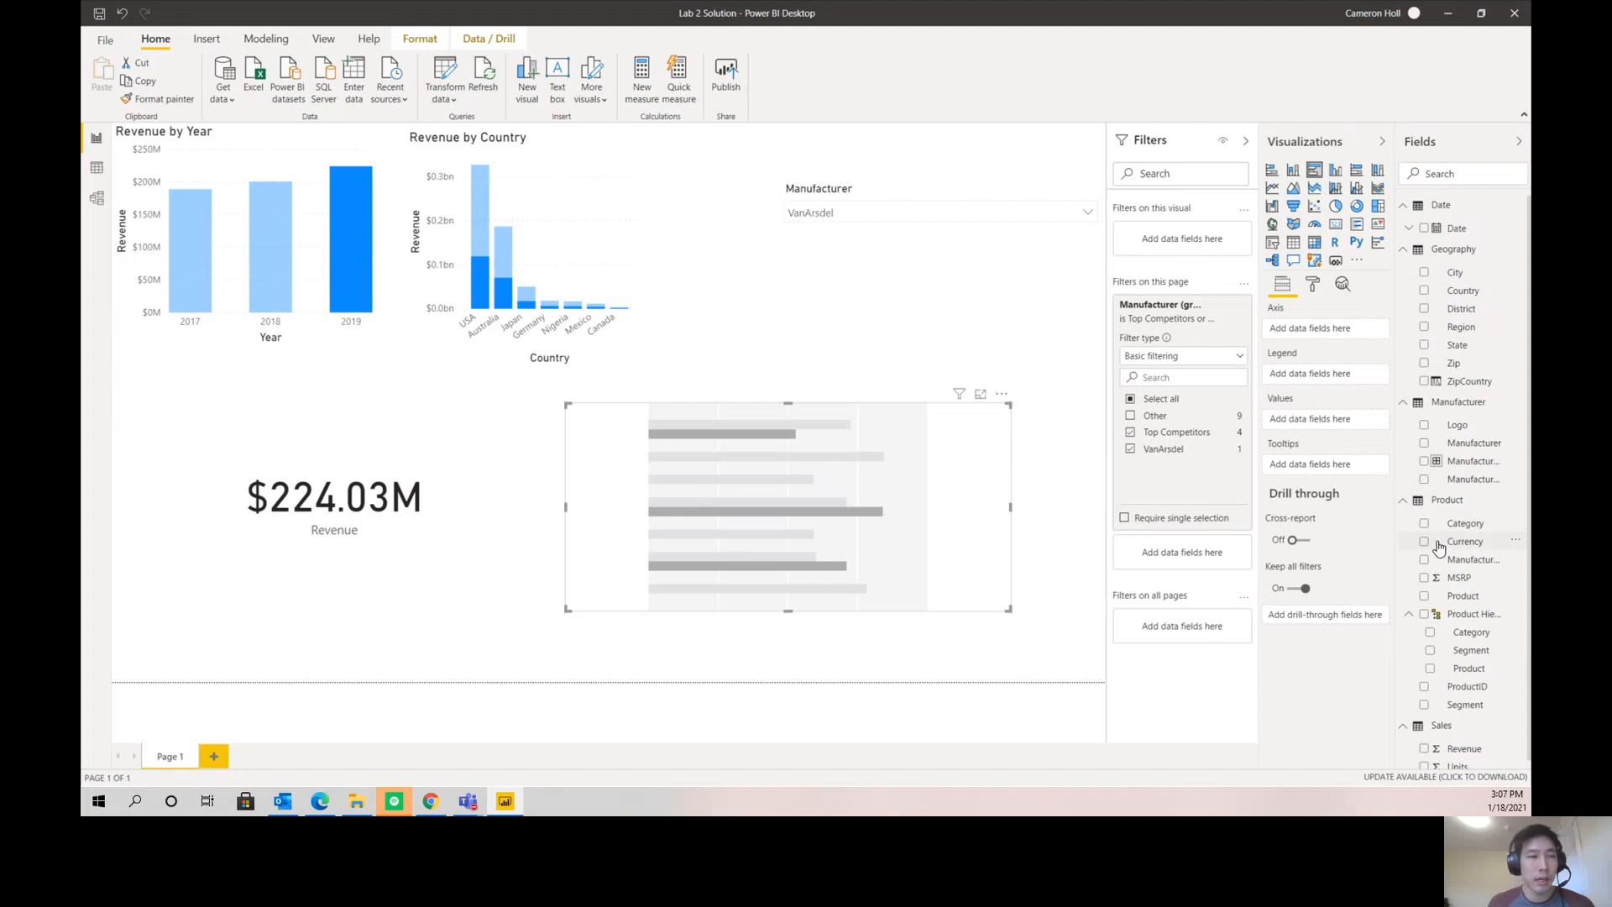
click(1425, 617)
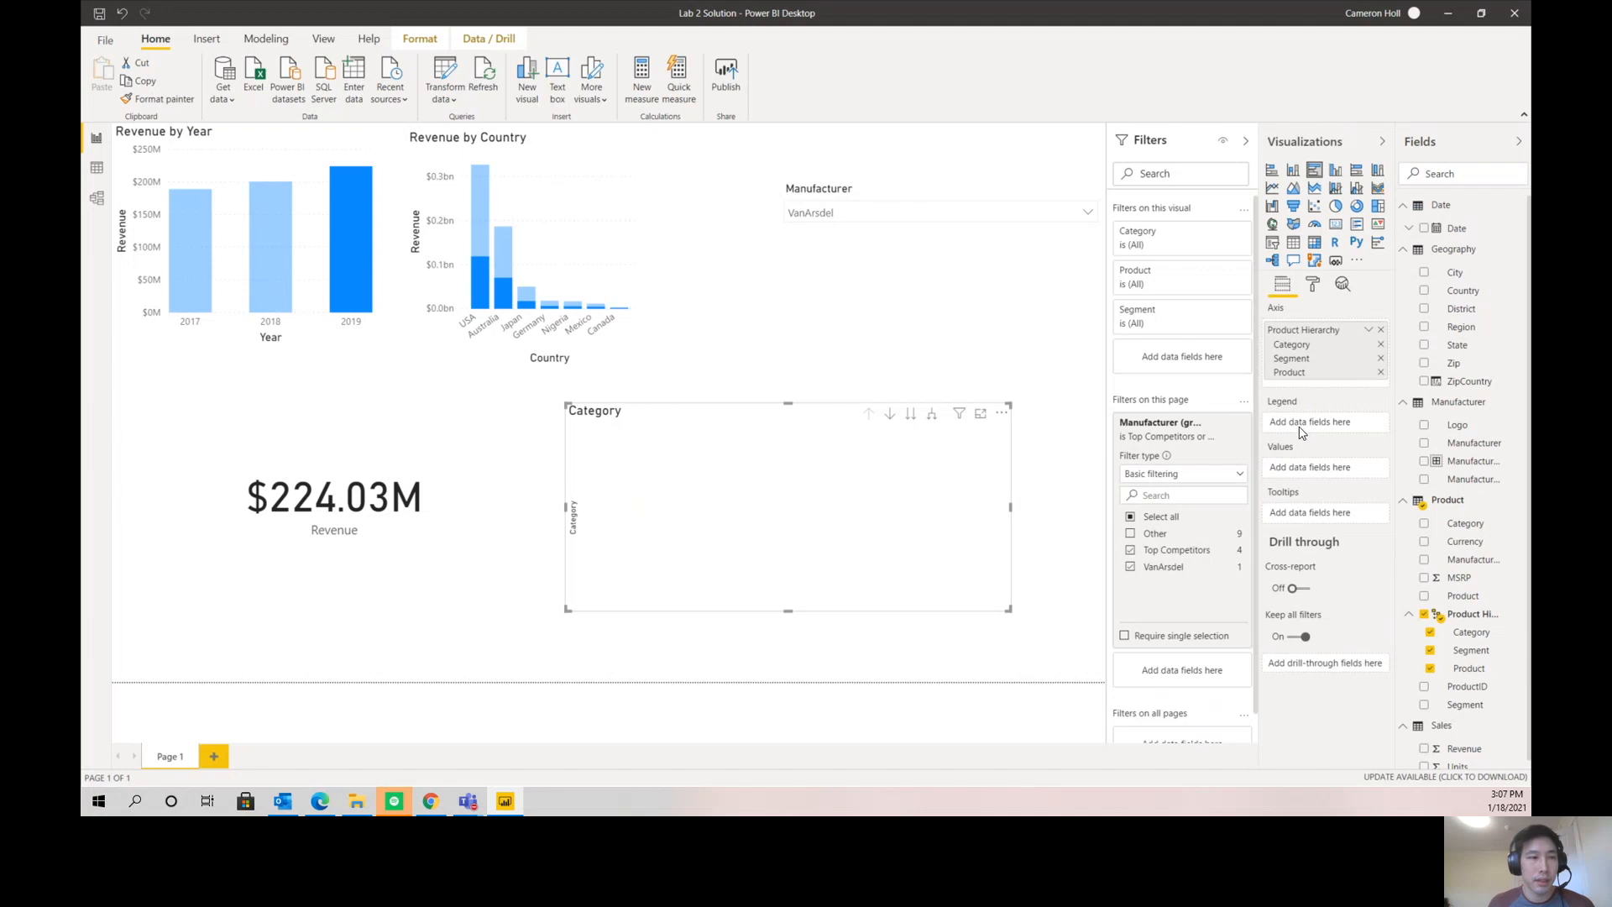
scroll(1478, 555, down, 1)
drag(1442, 736, 1334, 475)
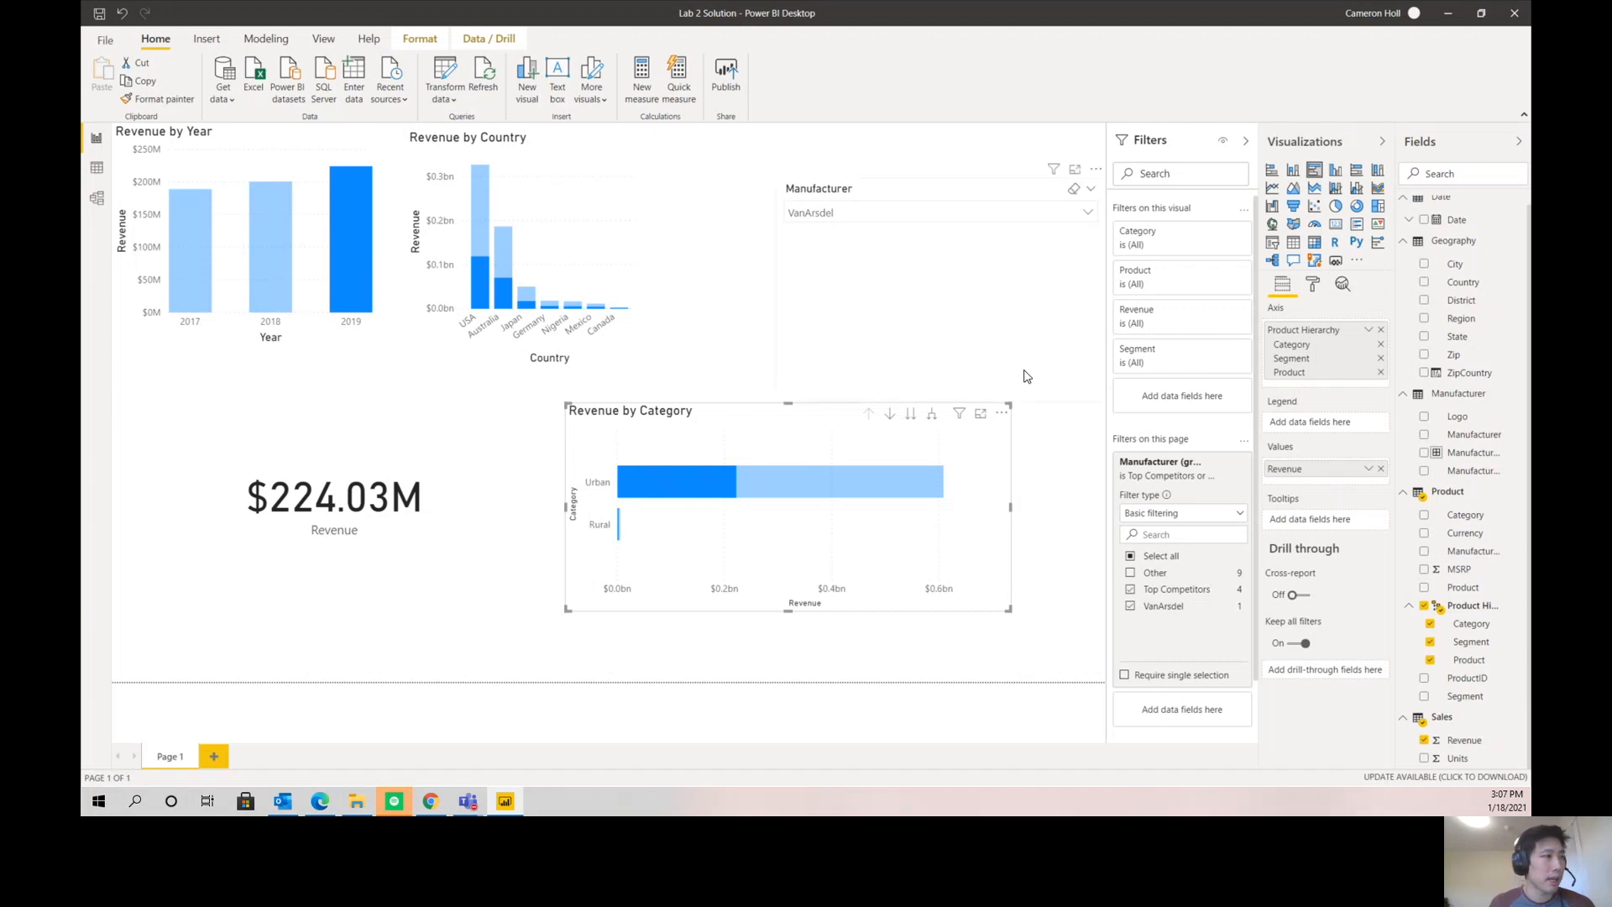
- Start editing visual interactions and set the Revenue by Year chart to filter the Revenue by Category and Revenue by Country charts
click(500, 285)
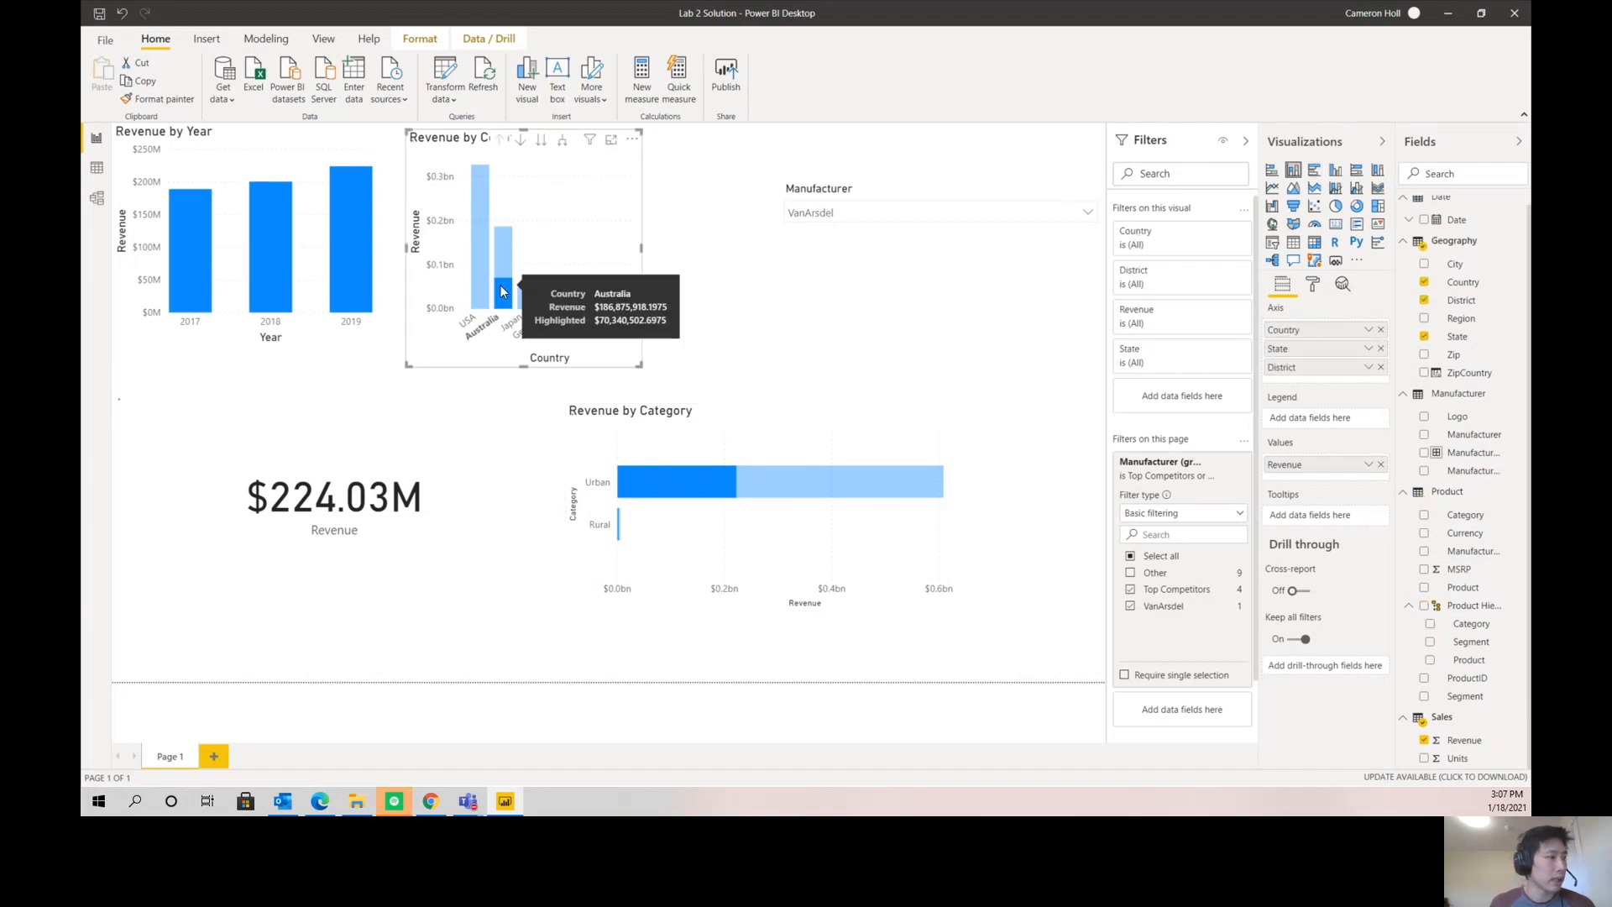
click(345, 237)
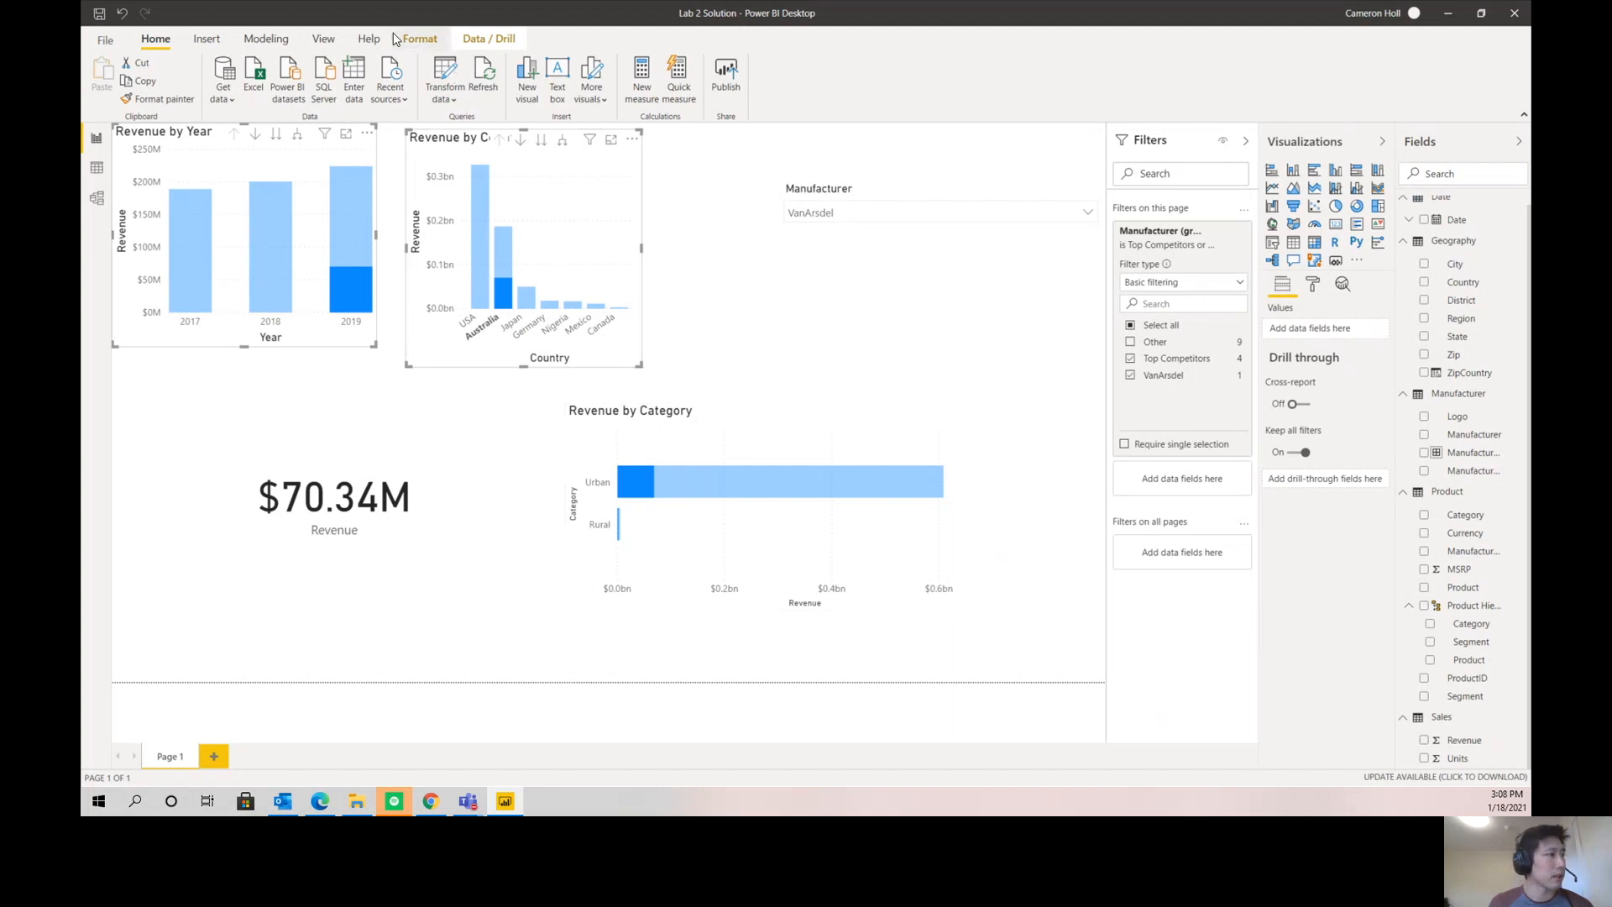
click(420, 39)
click(107, 75)
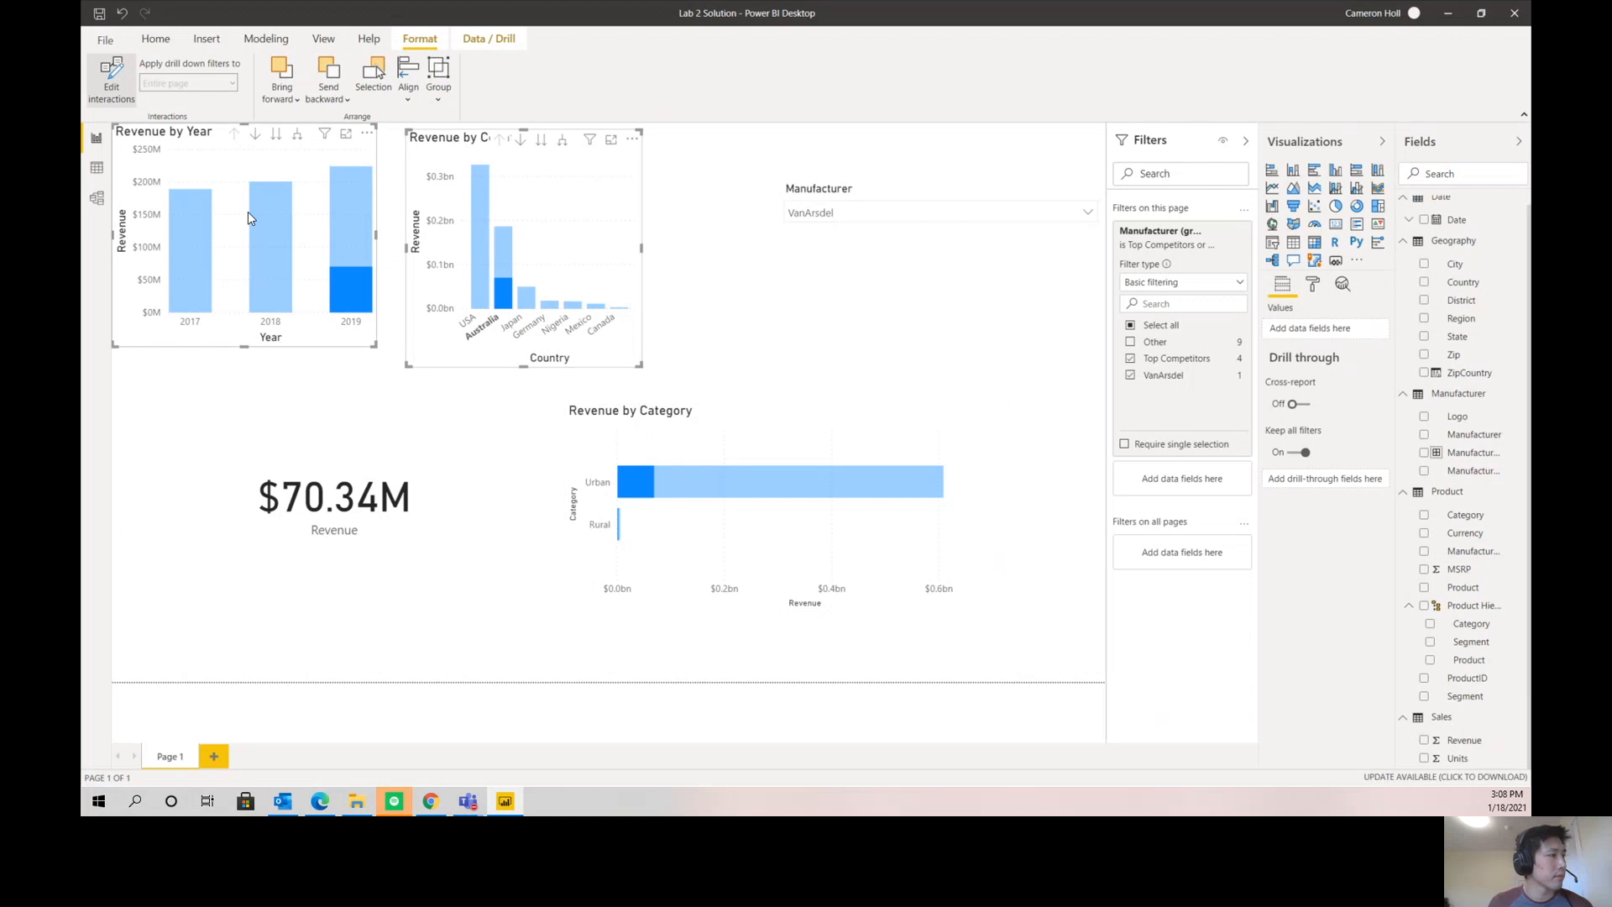
click(188, 160)
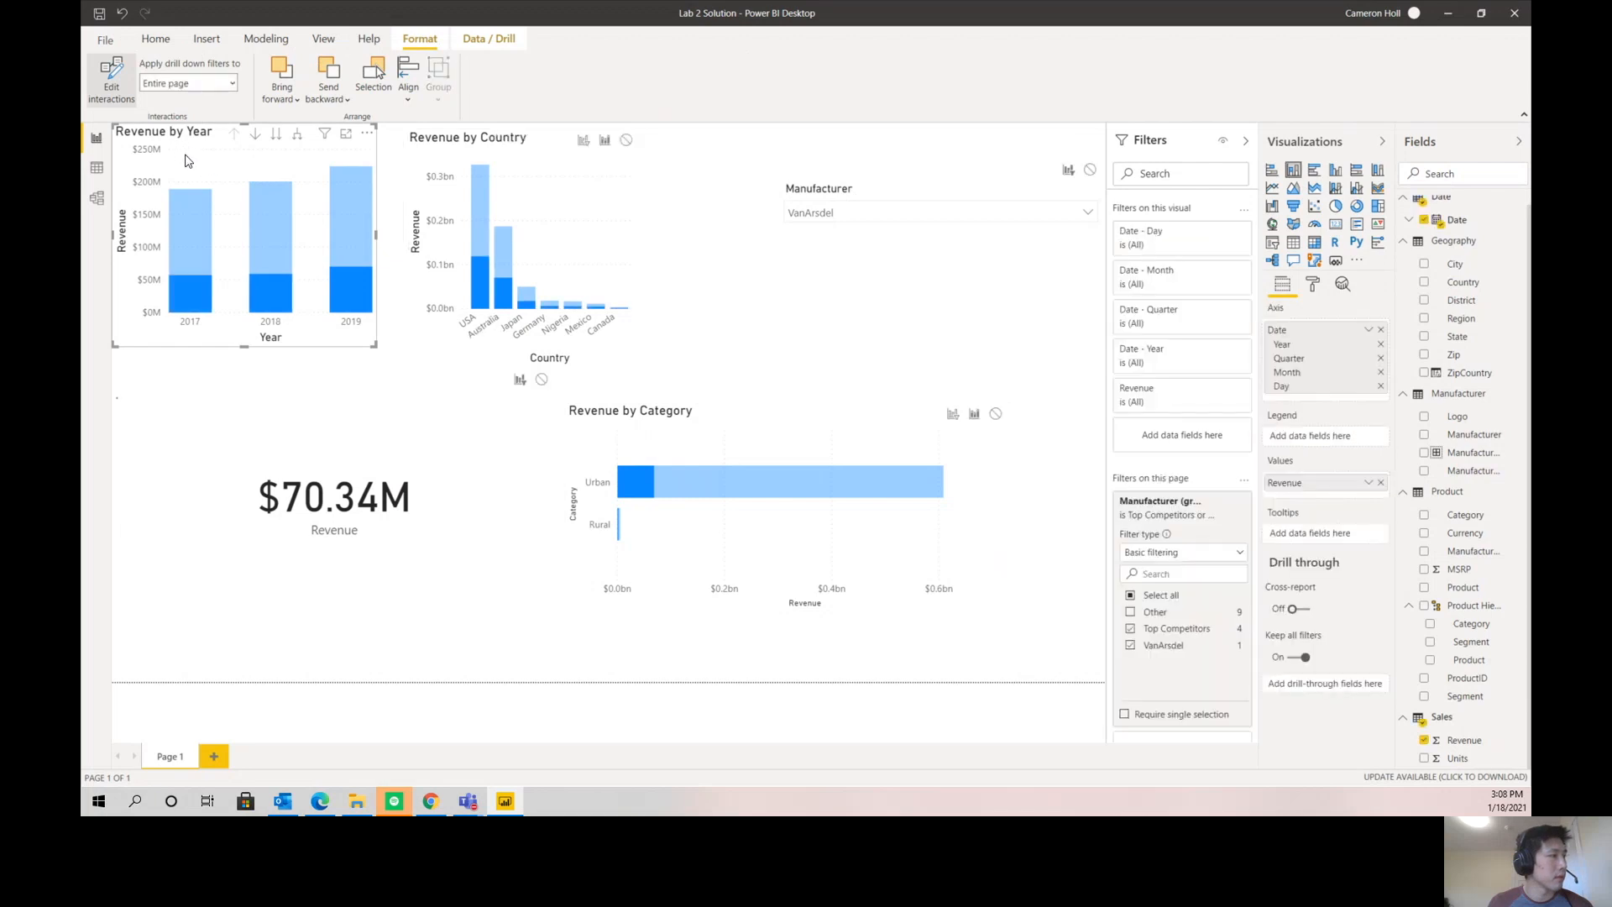
click(954, 413)
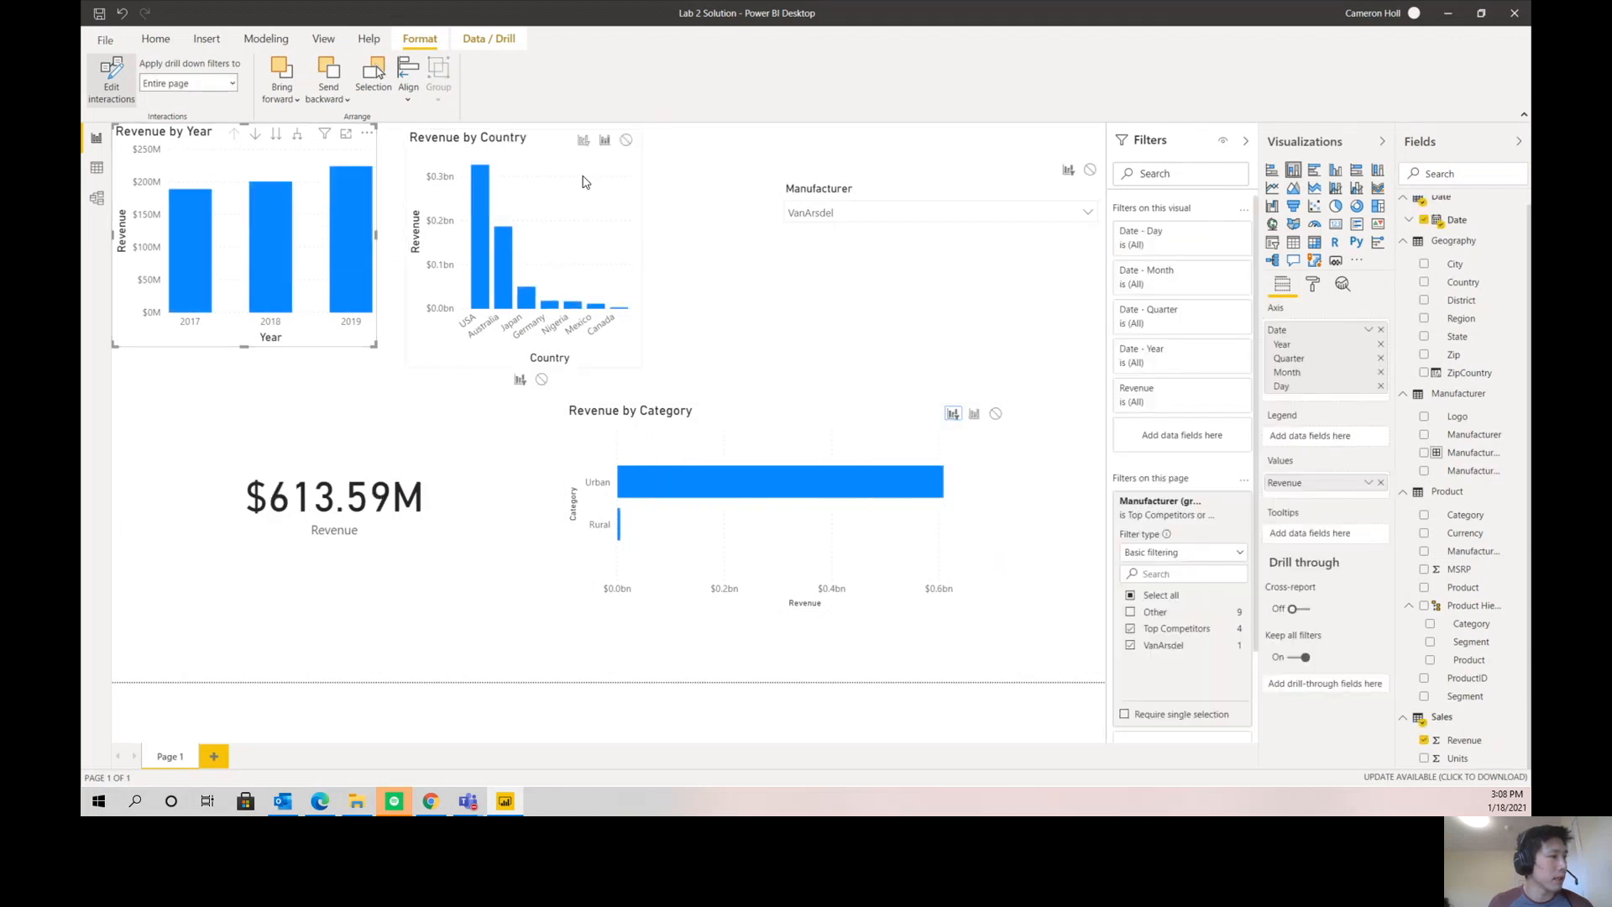
click(584, 141)
- Set the Revenue by Country and Revenue by Category charts to filter the other charts instead of highlighting them
click(598, 208)
click(318, 134)
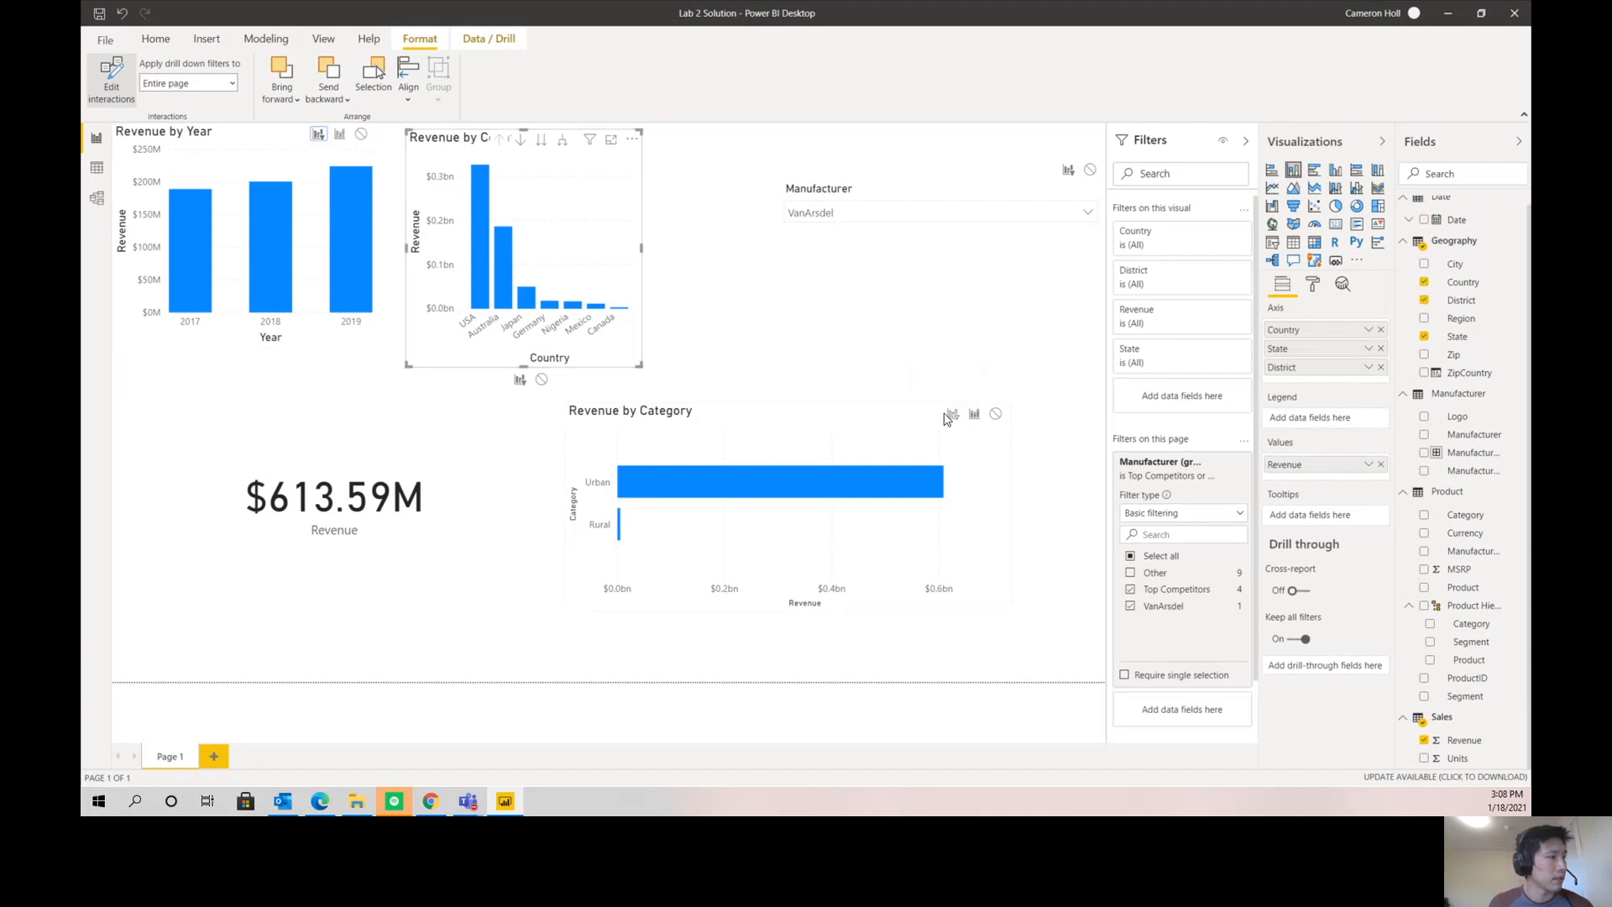
click(869, 434)
click(584, 139)
click(318, 134)
- Filter the page to 2019 and Australia, and drill the Revenue by Category chart into Urban to inspect its segments
click(341, 240)
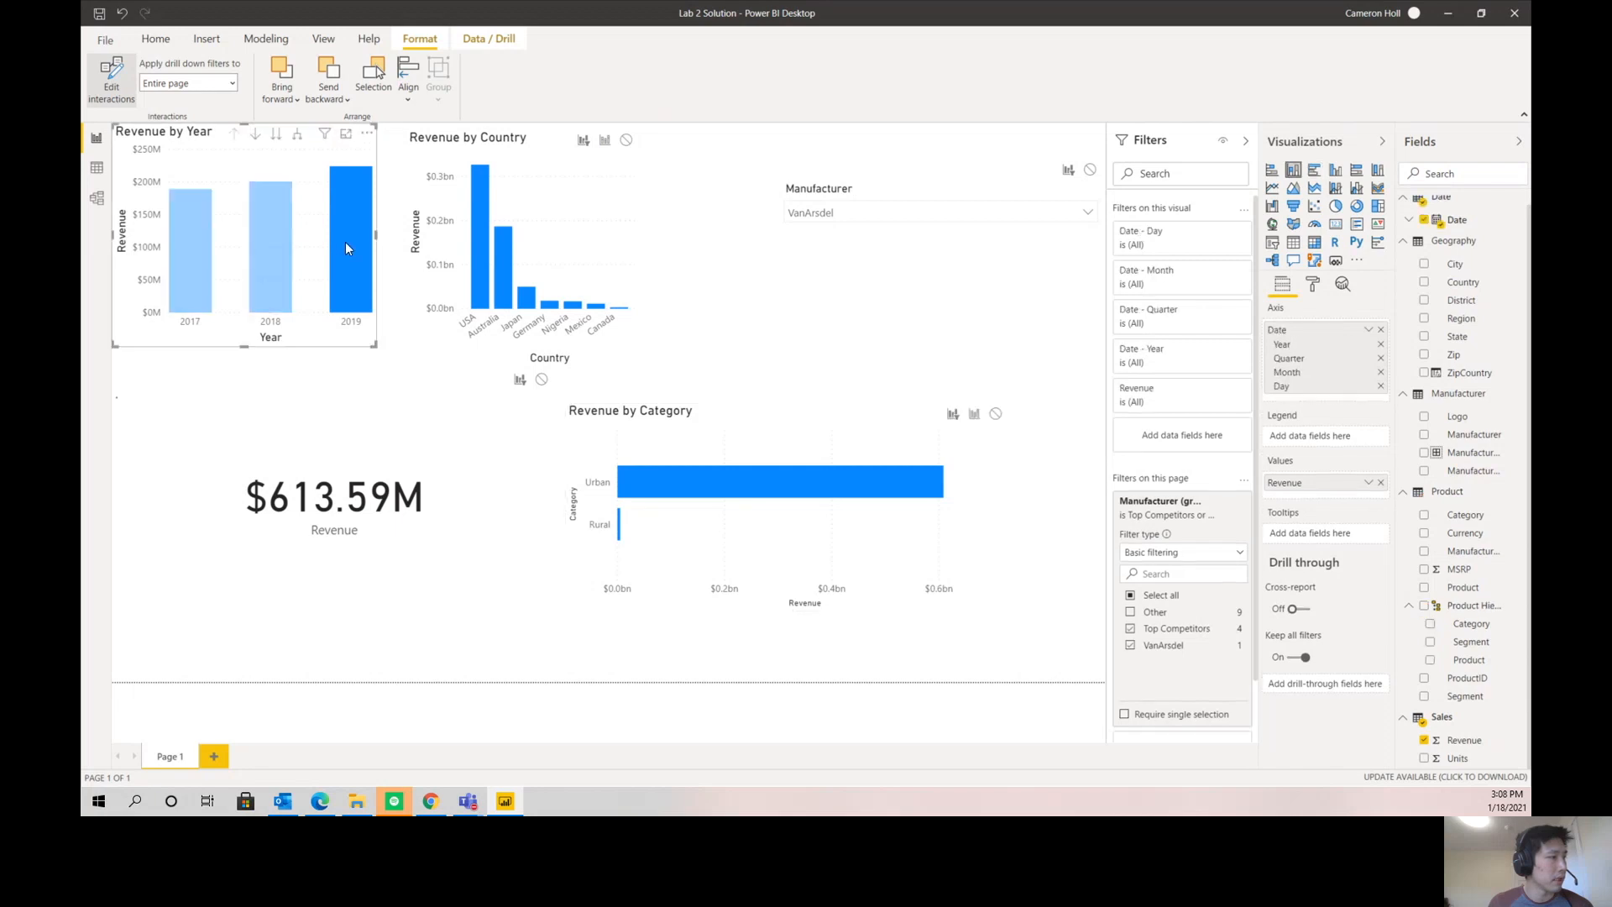
click(505, 243)
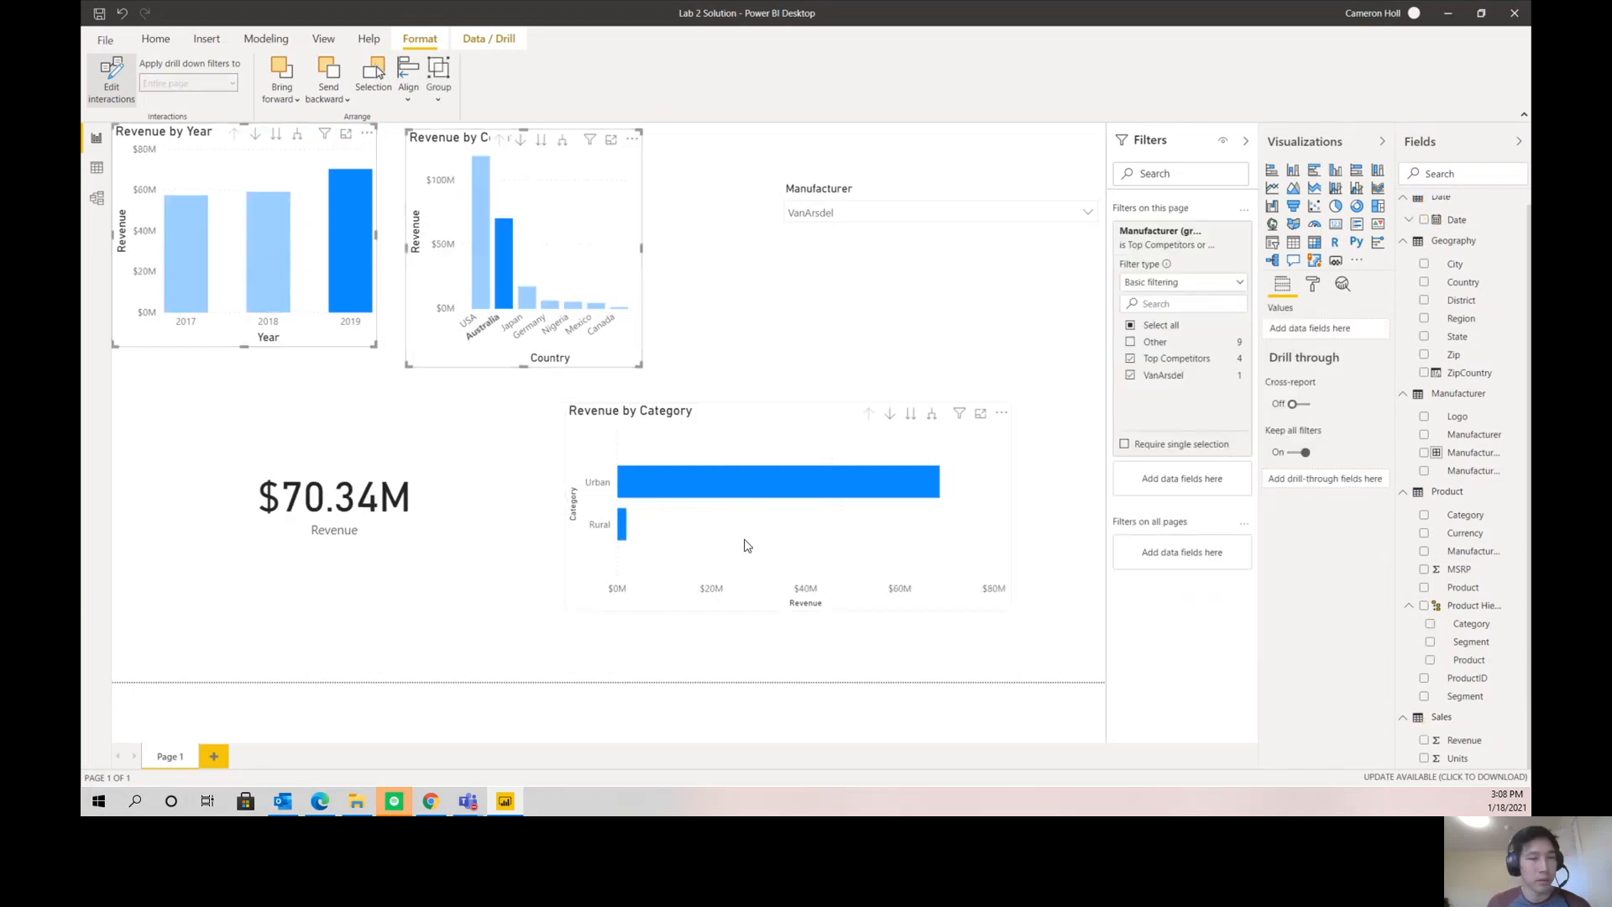
mouse_move(959, 417)
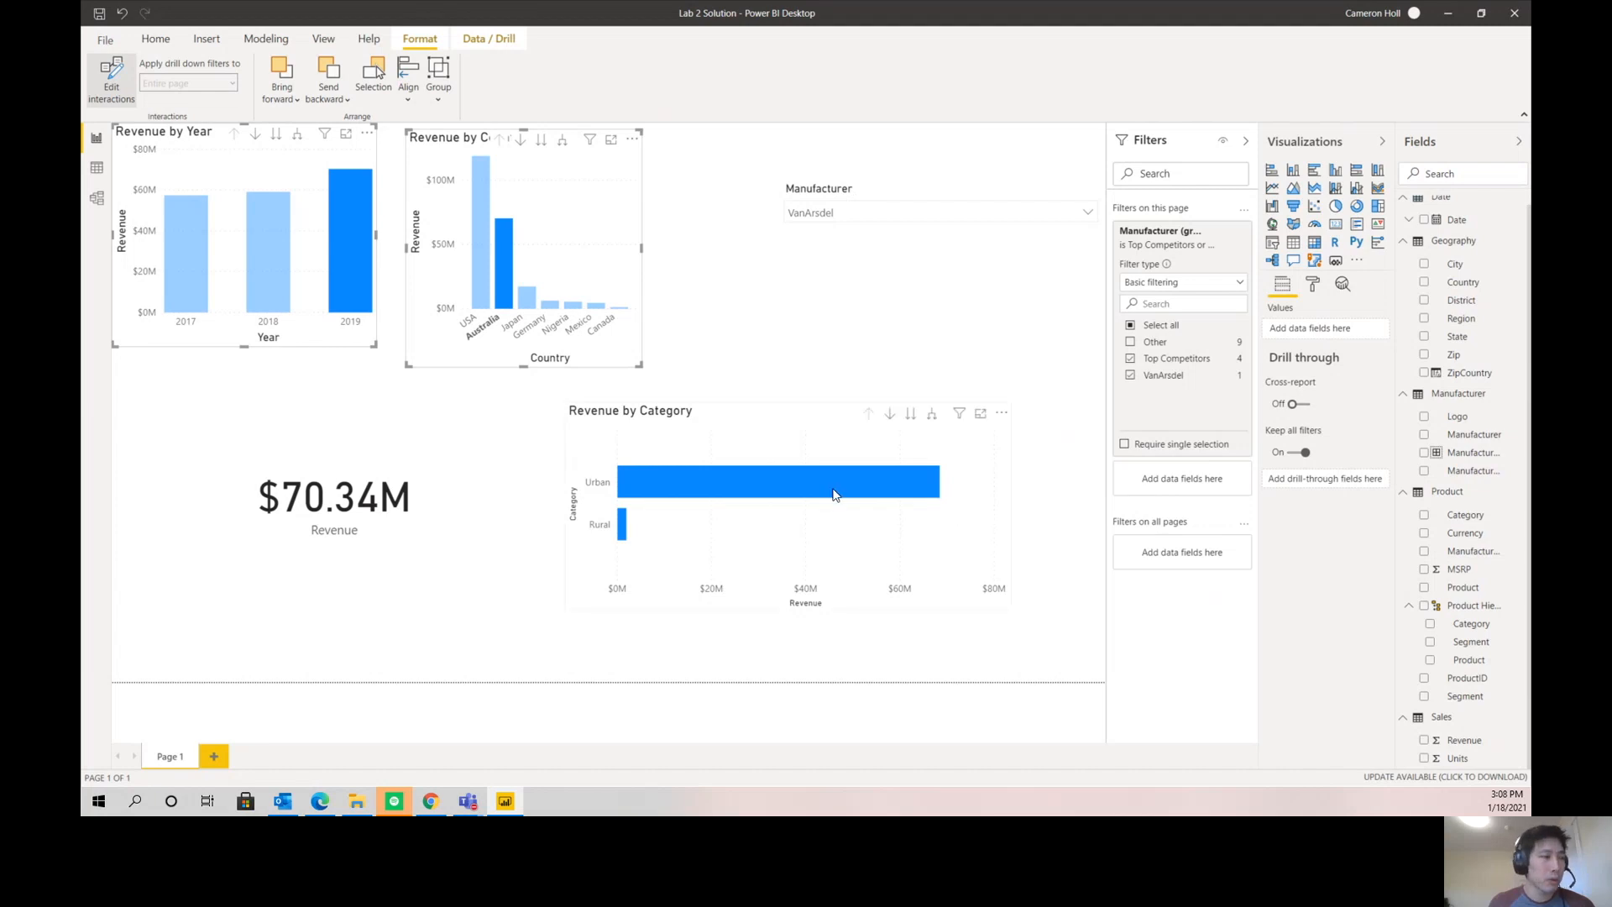
click(890, 415)
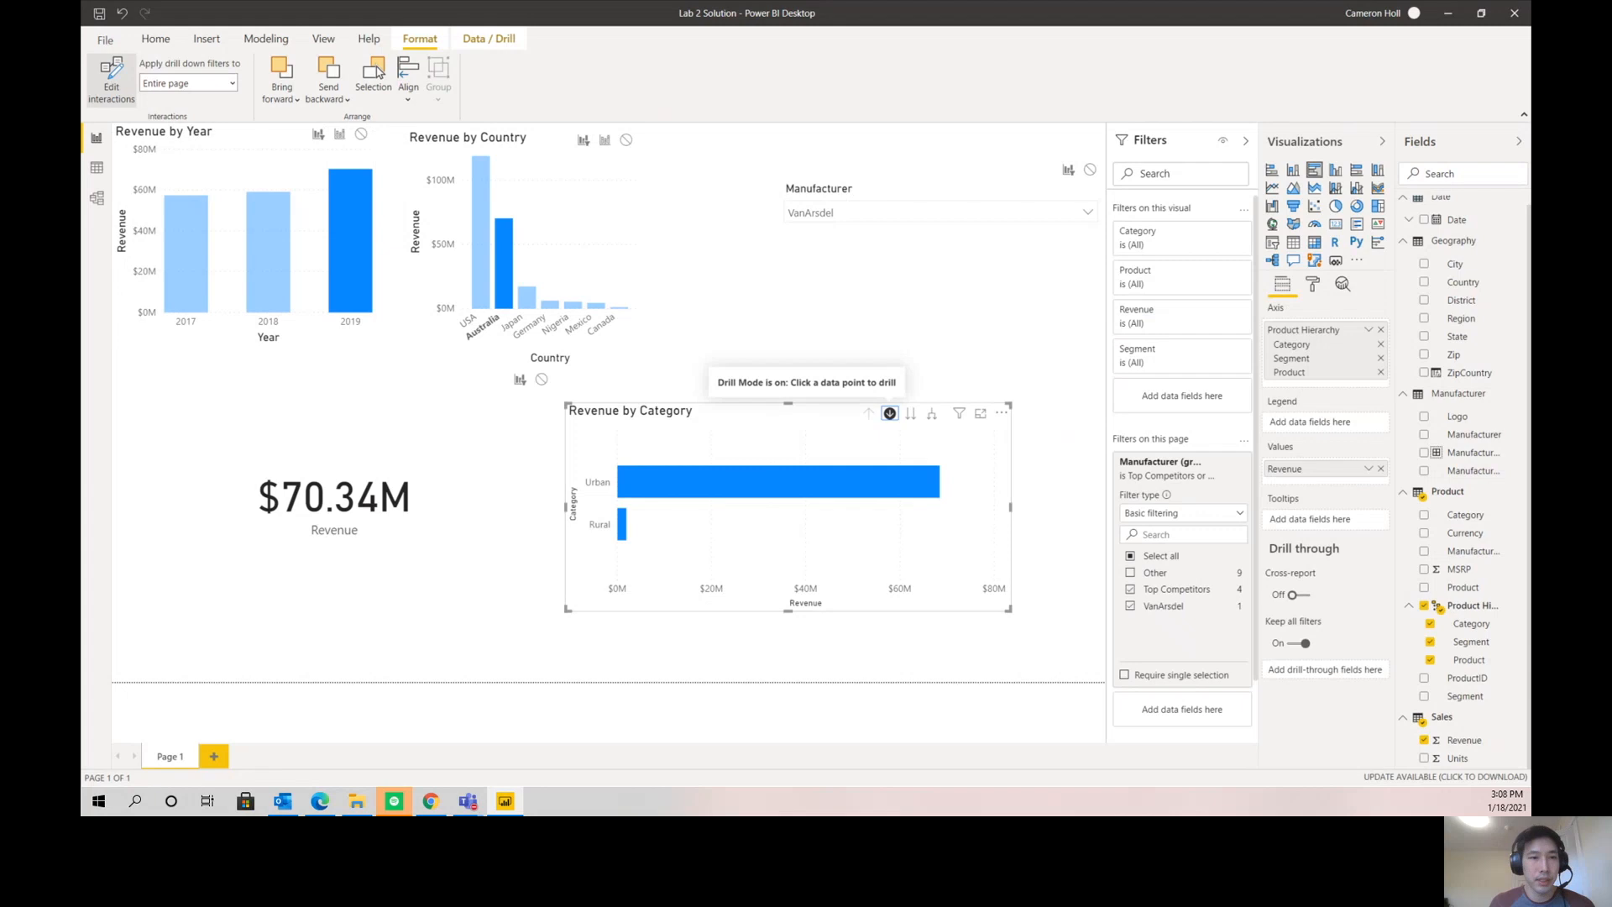
click(638, 472)
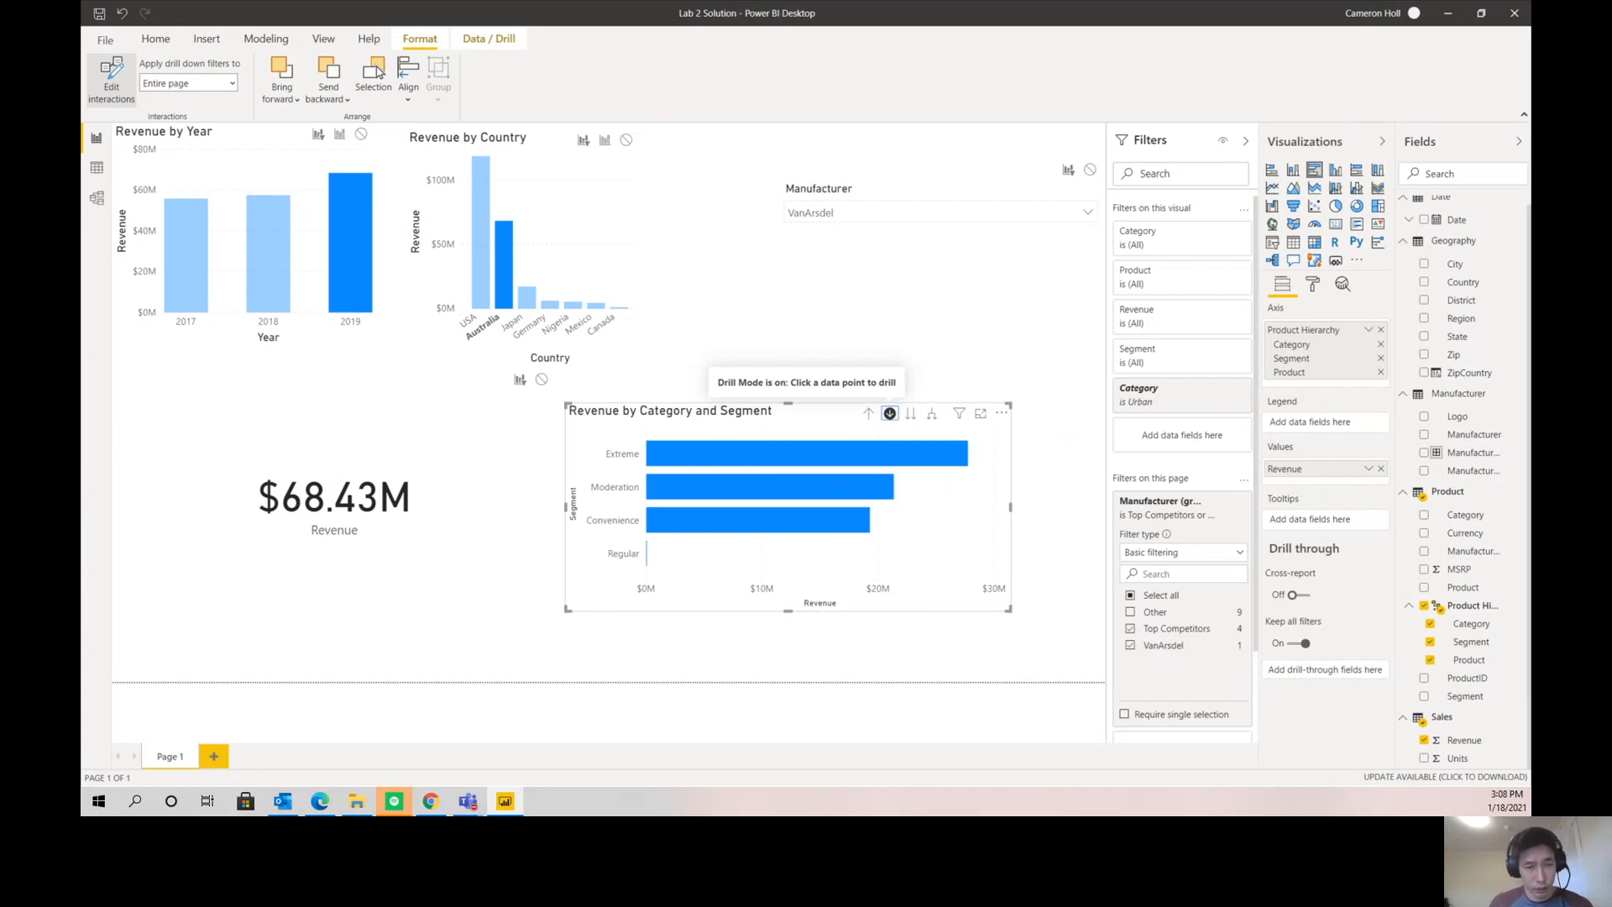
- Reselect Australia and 2019 to compare segment revenue, and drill the Revenue by Country chart into Australia's states
click(548, 161)
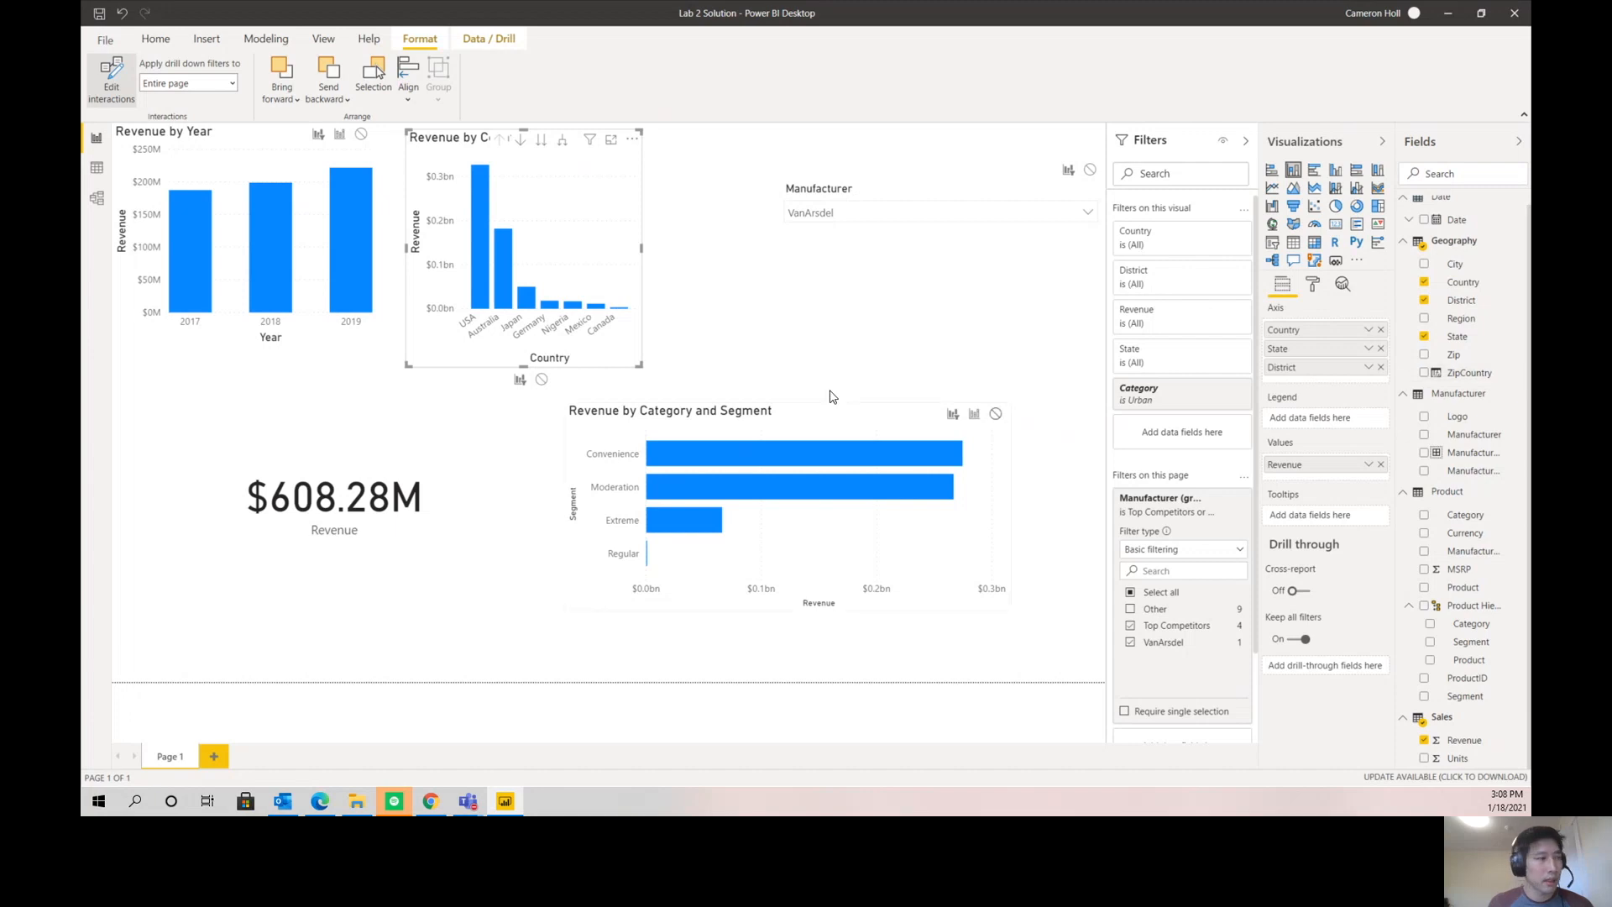
click(501, 283)
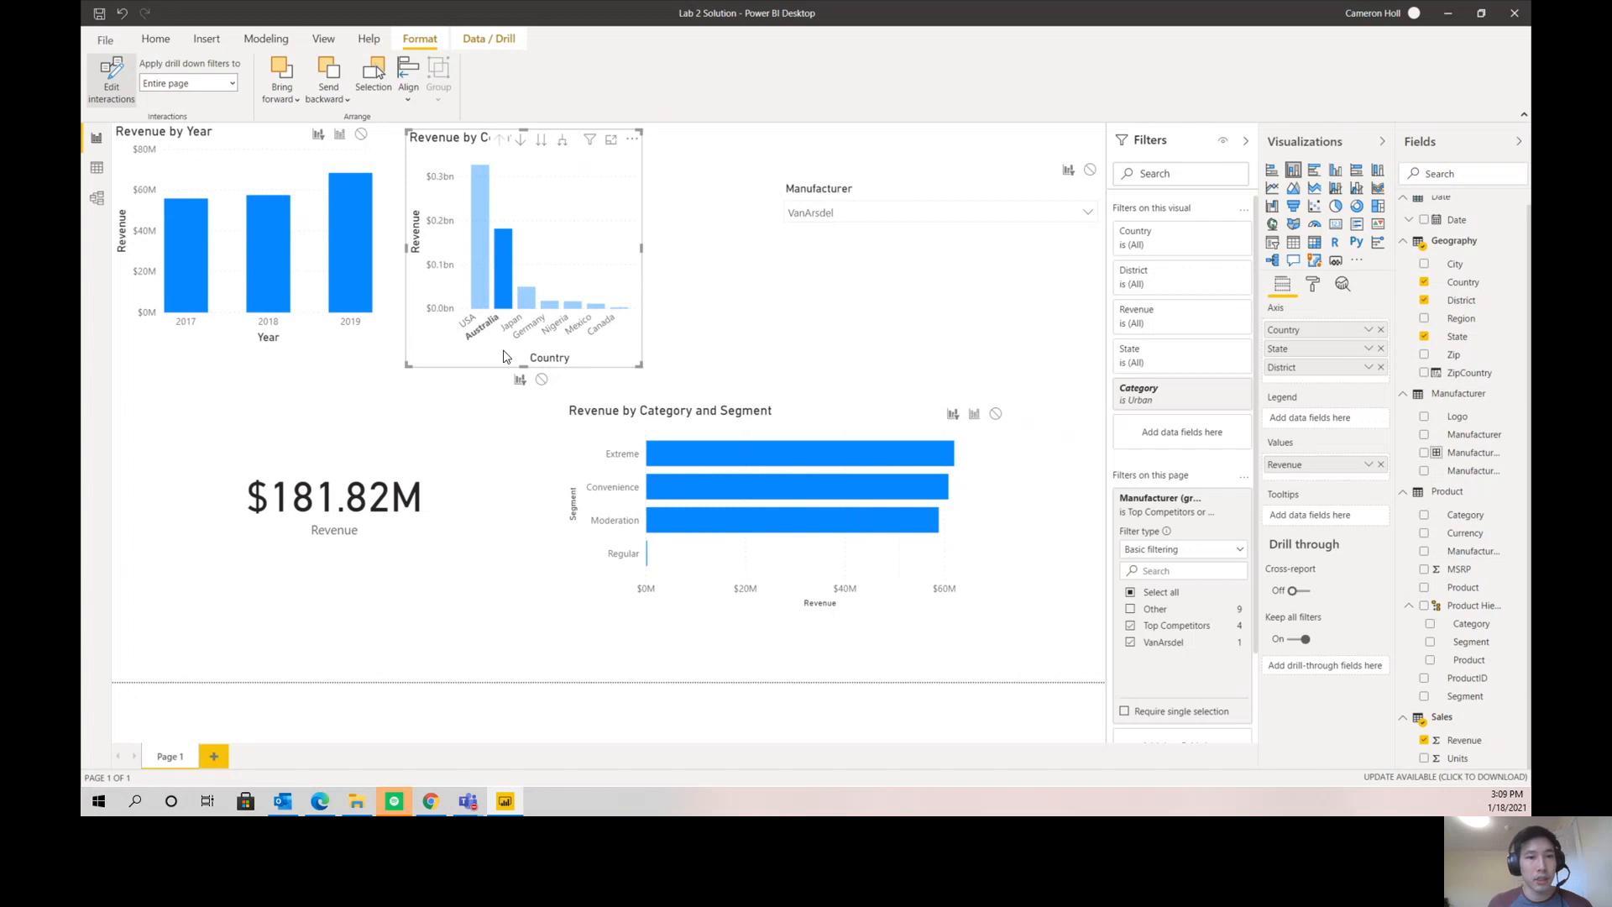
click(341, 242)
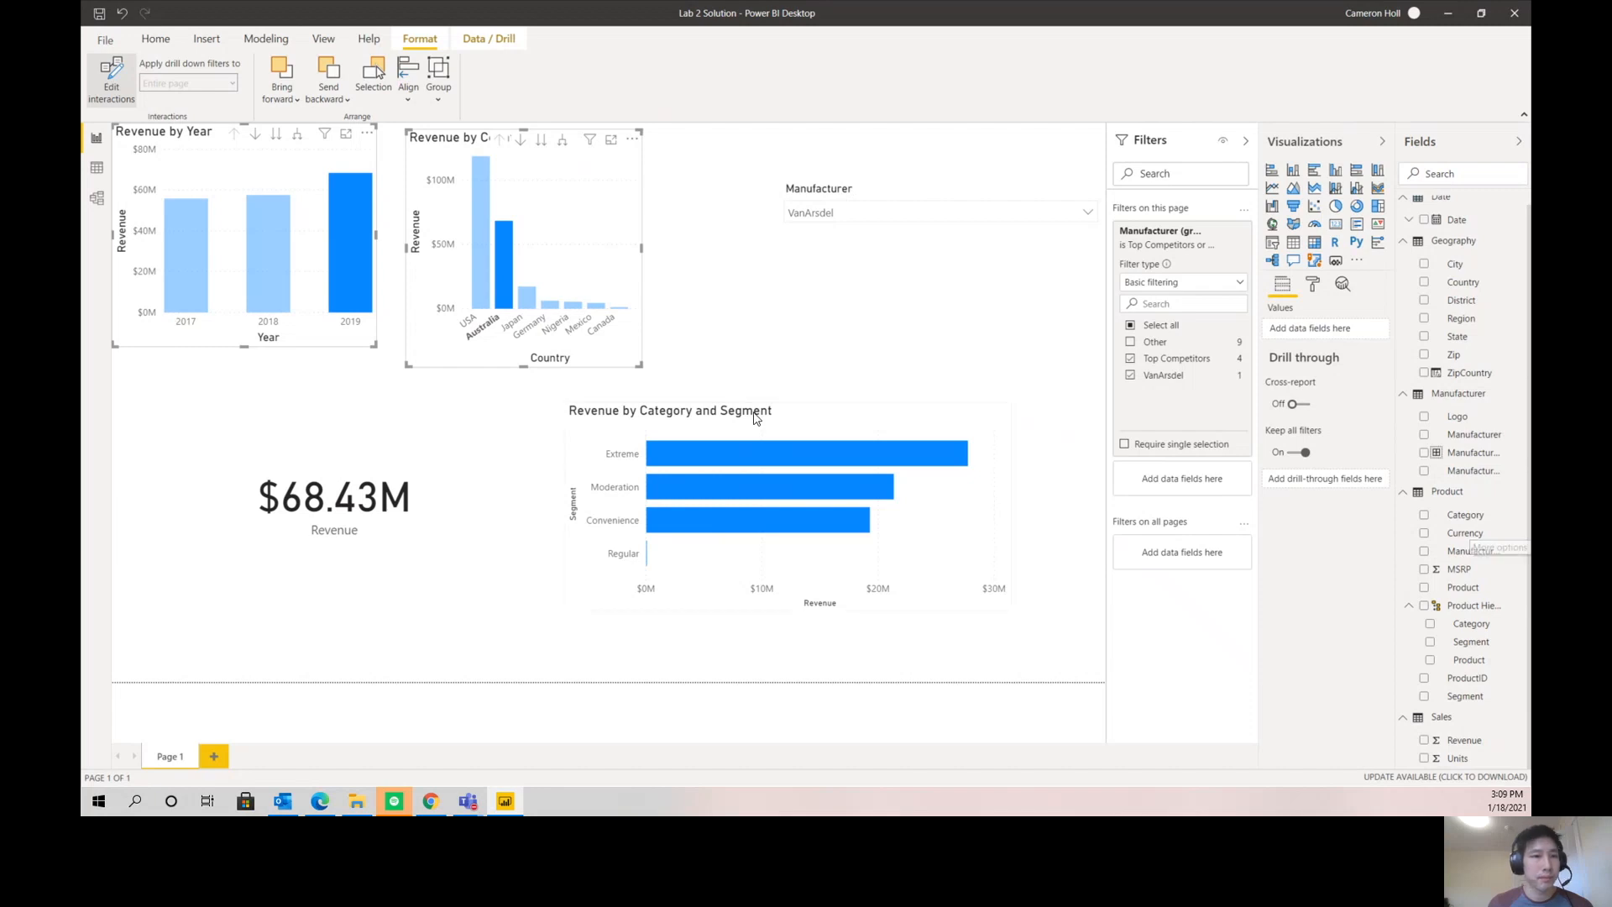
click(522, 140)
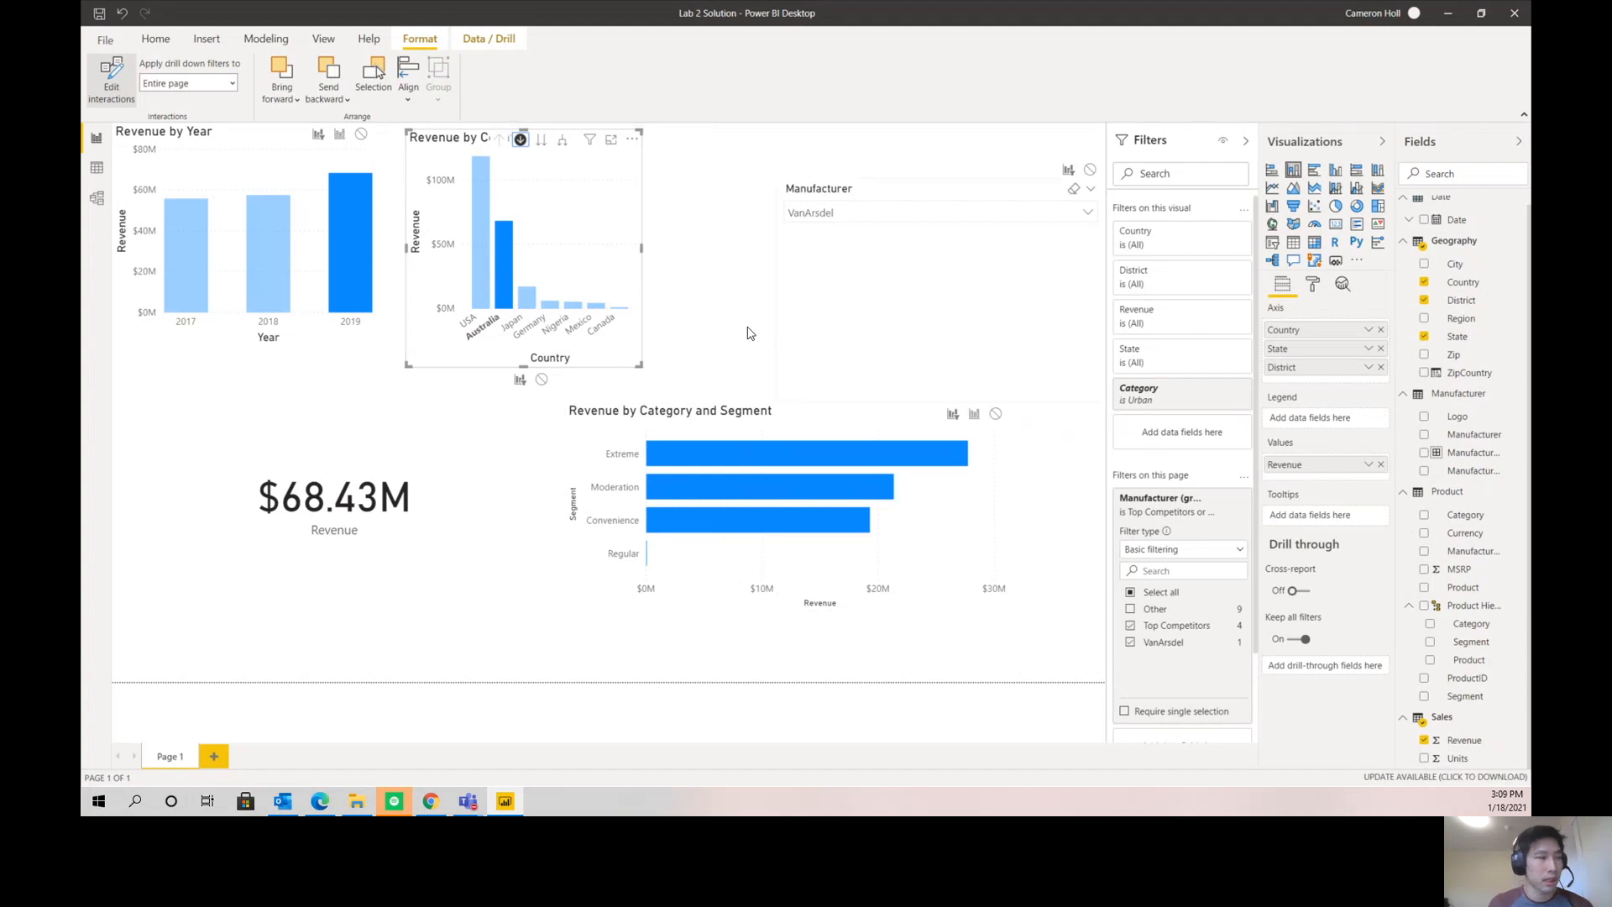
click(505, 272)
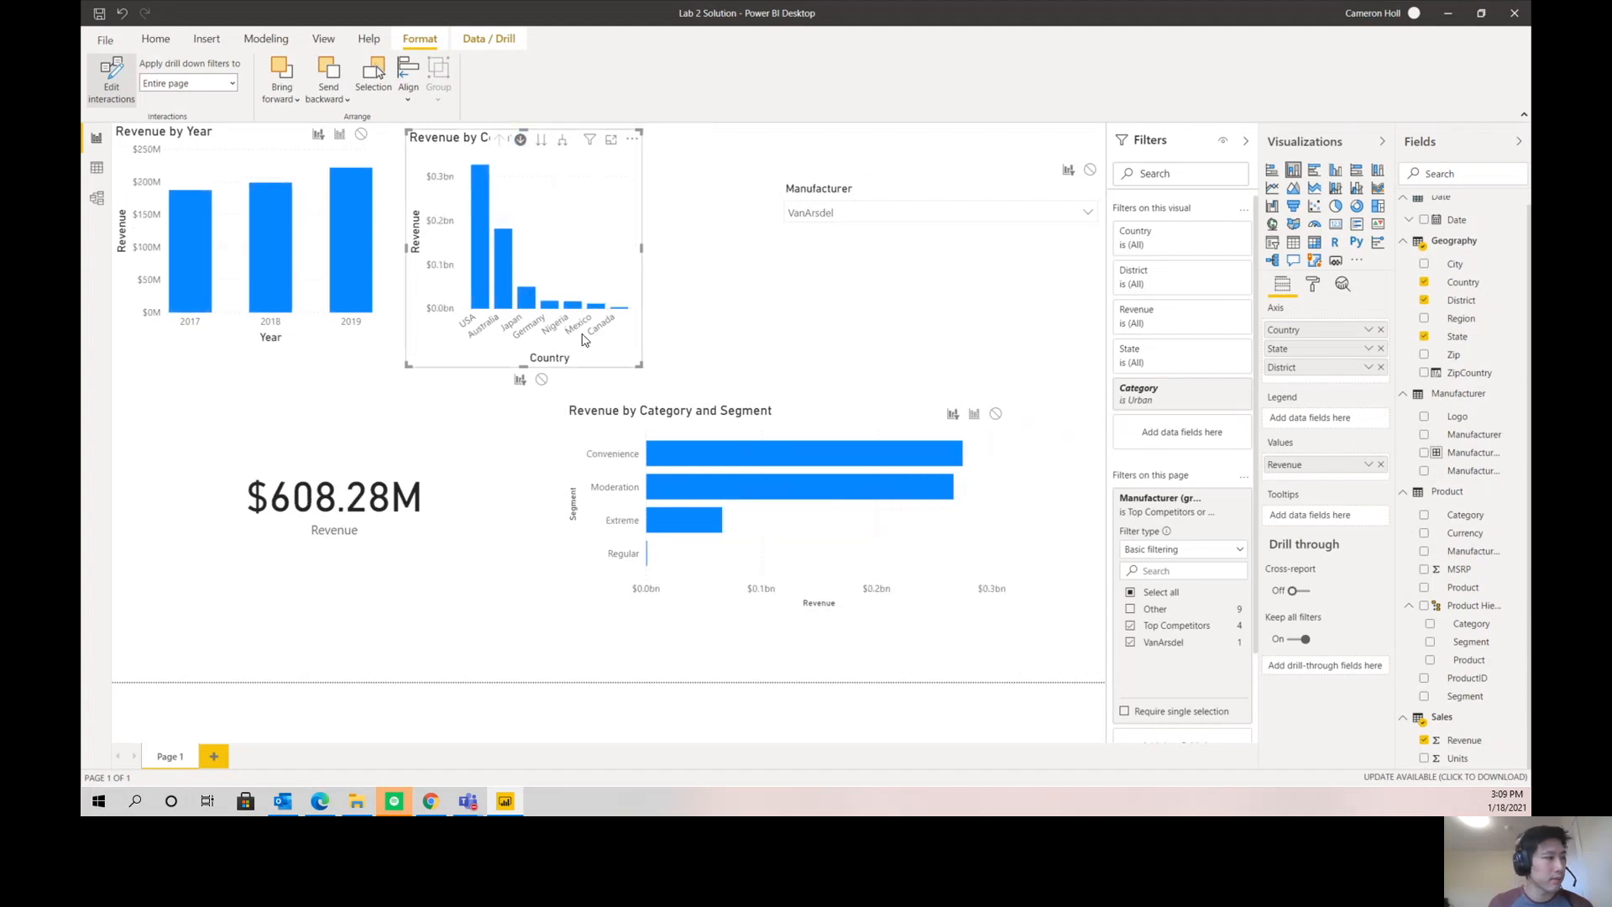
click(503, 275)
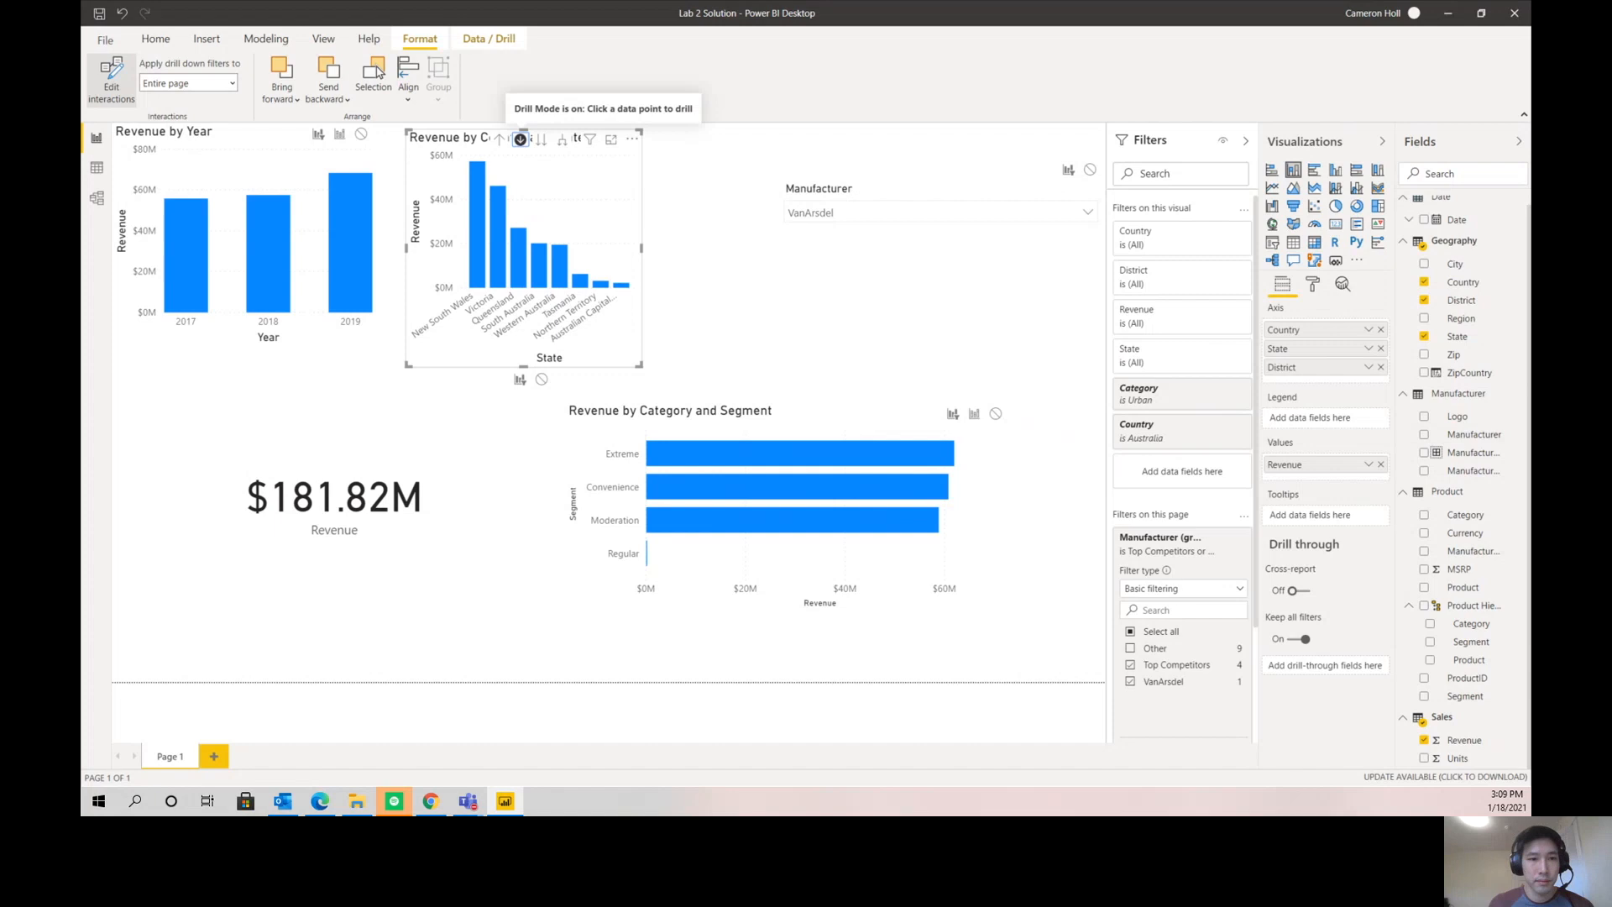
- Filter the page to 2019 and drill the Extreme segment down to its products to inspect their revenue
click(351, 254)
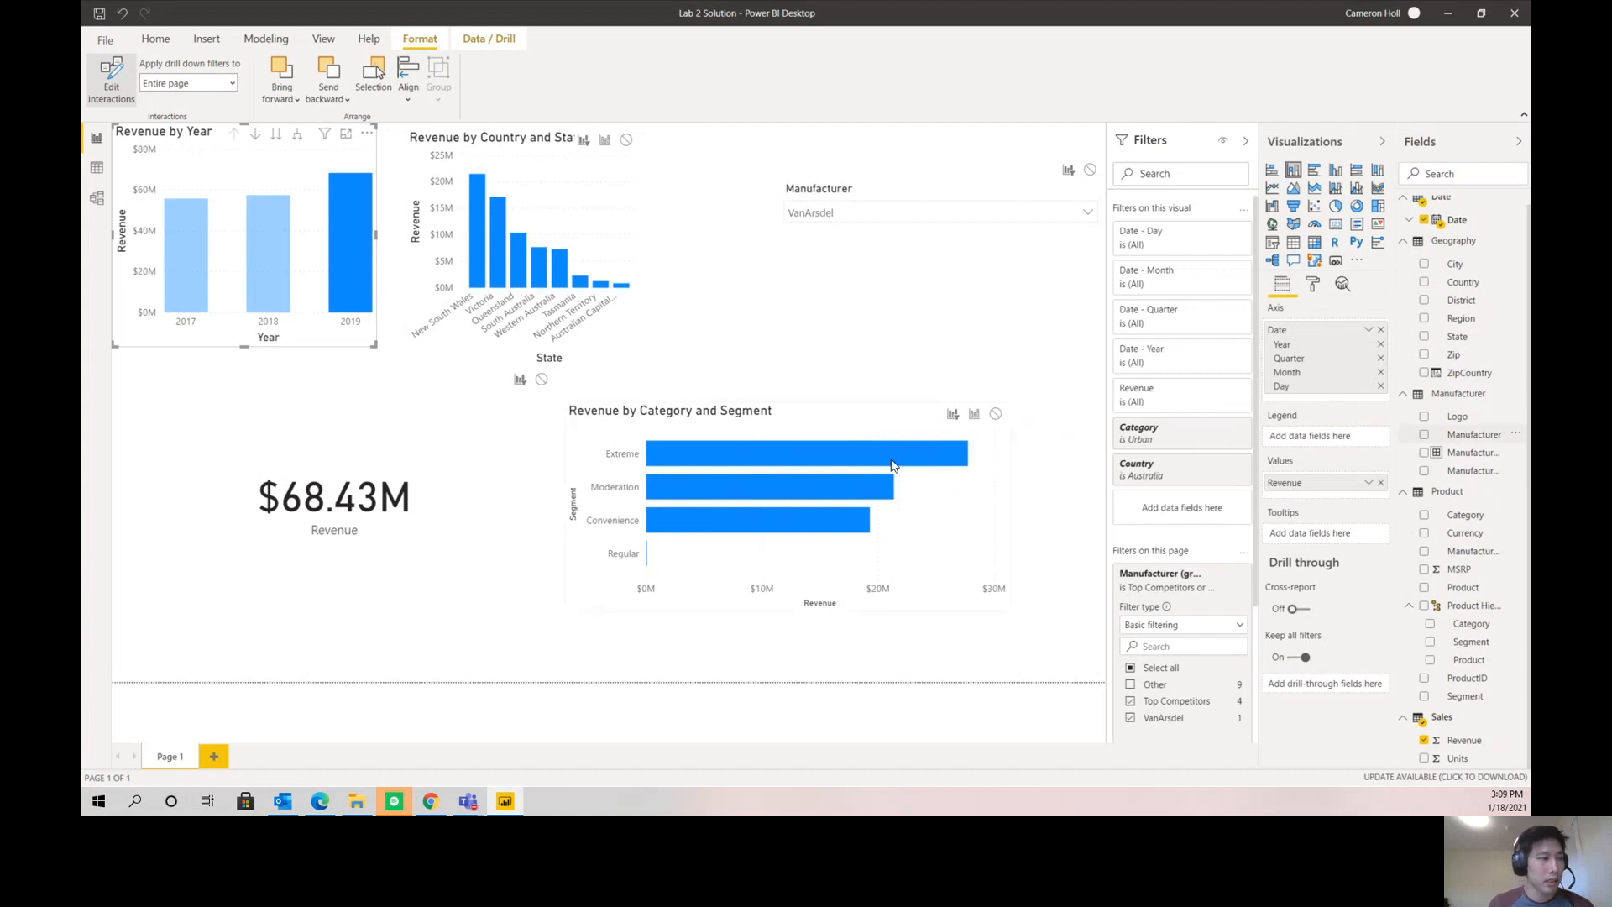
mouse_move(823, 459)
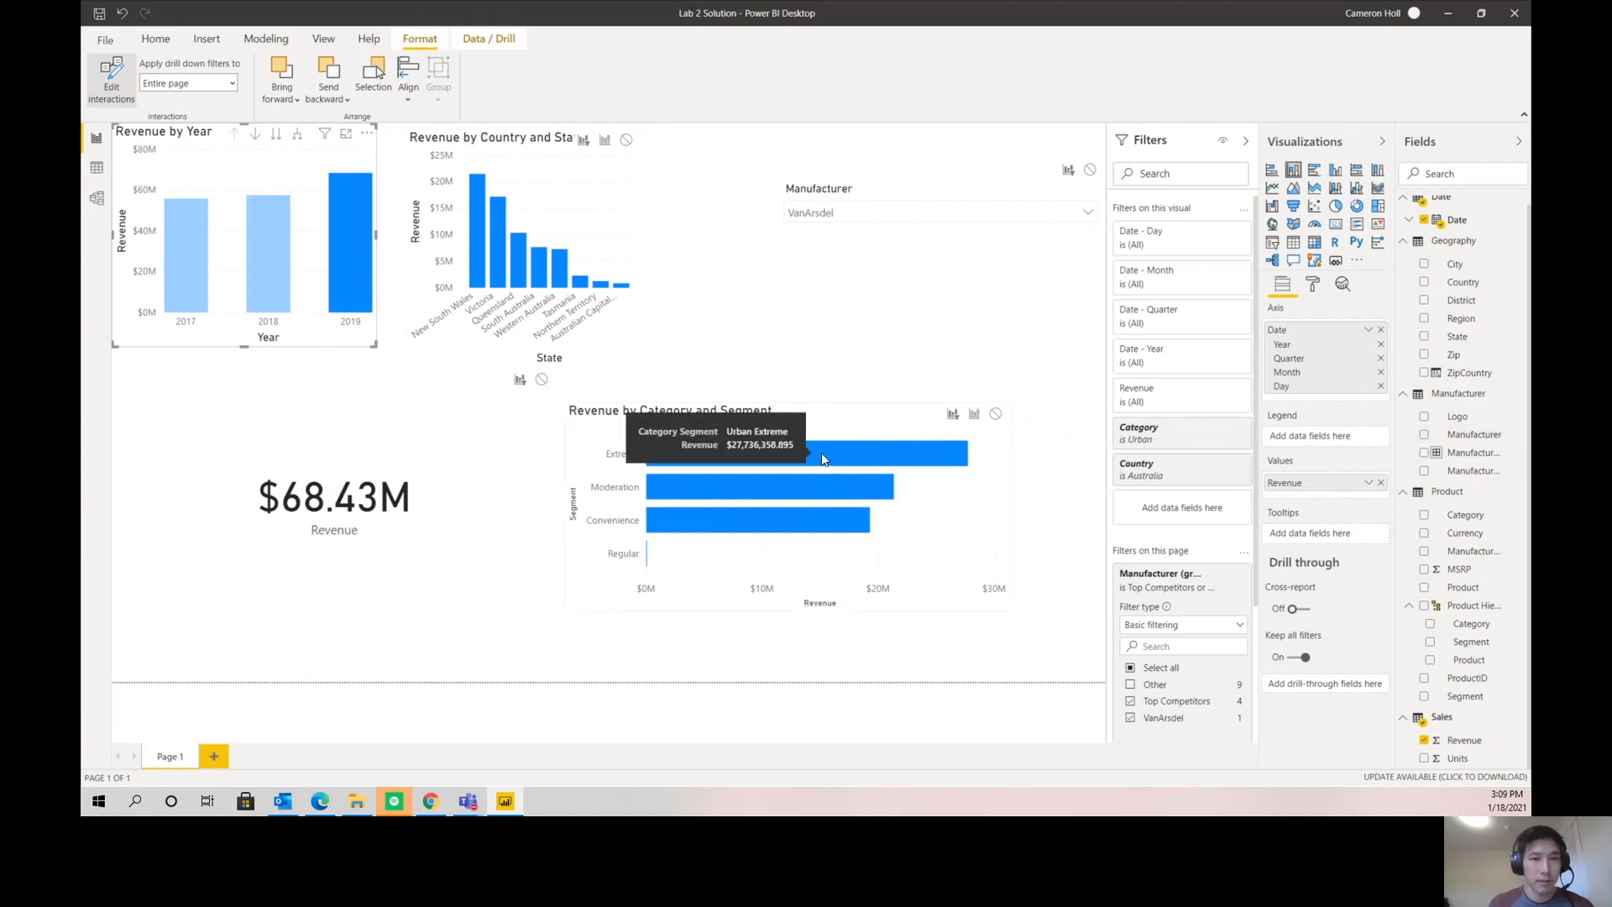
click(821, 454)
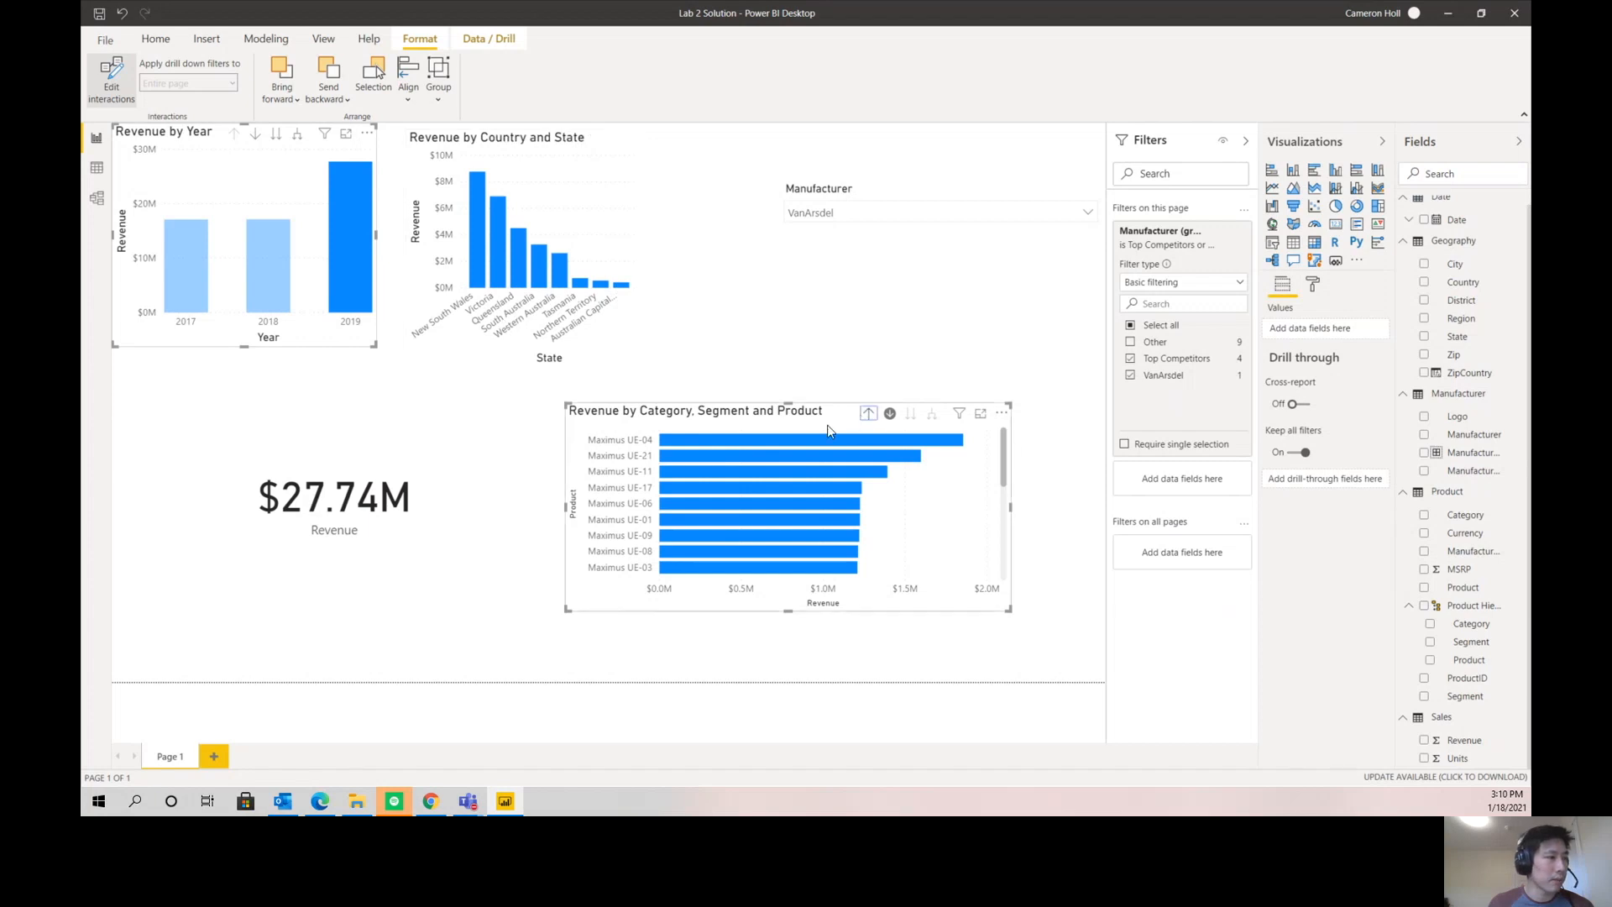
- Return the product chart to the category level with drill mode off, and the Revenue by Country chart to the country level
click(868, 413)
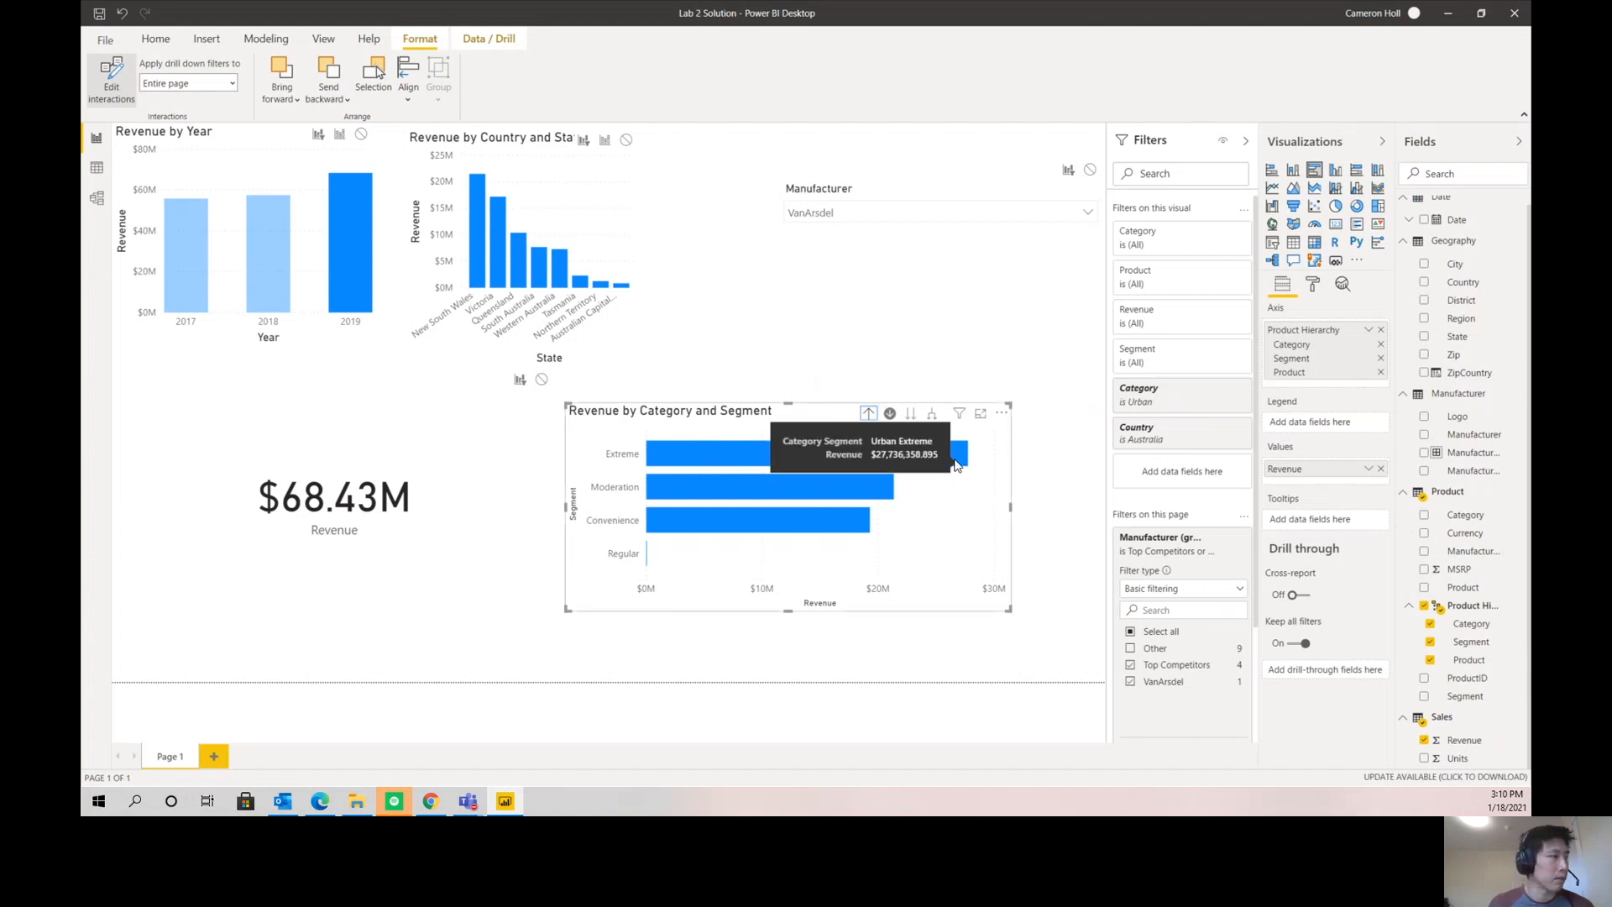
click(868, 414)
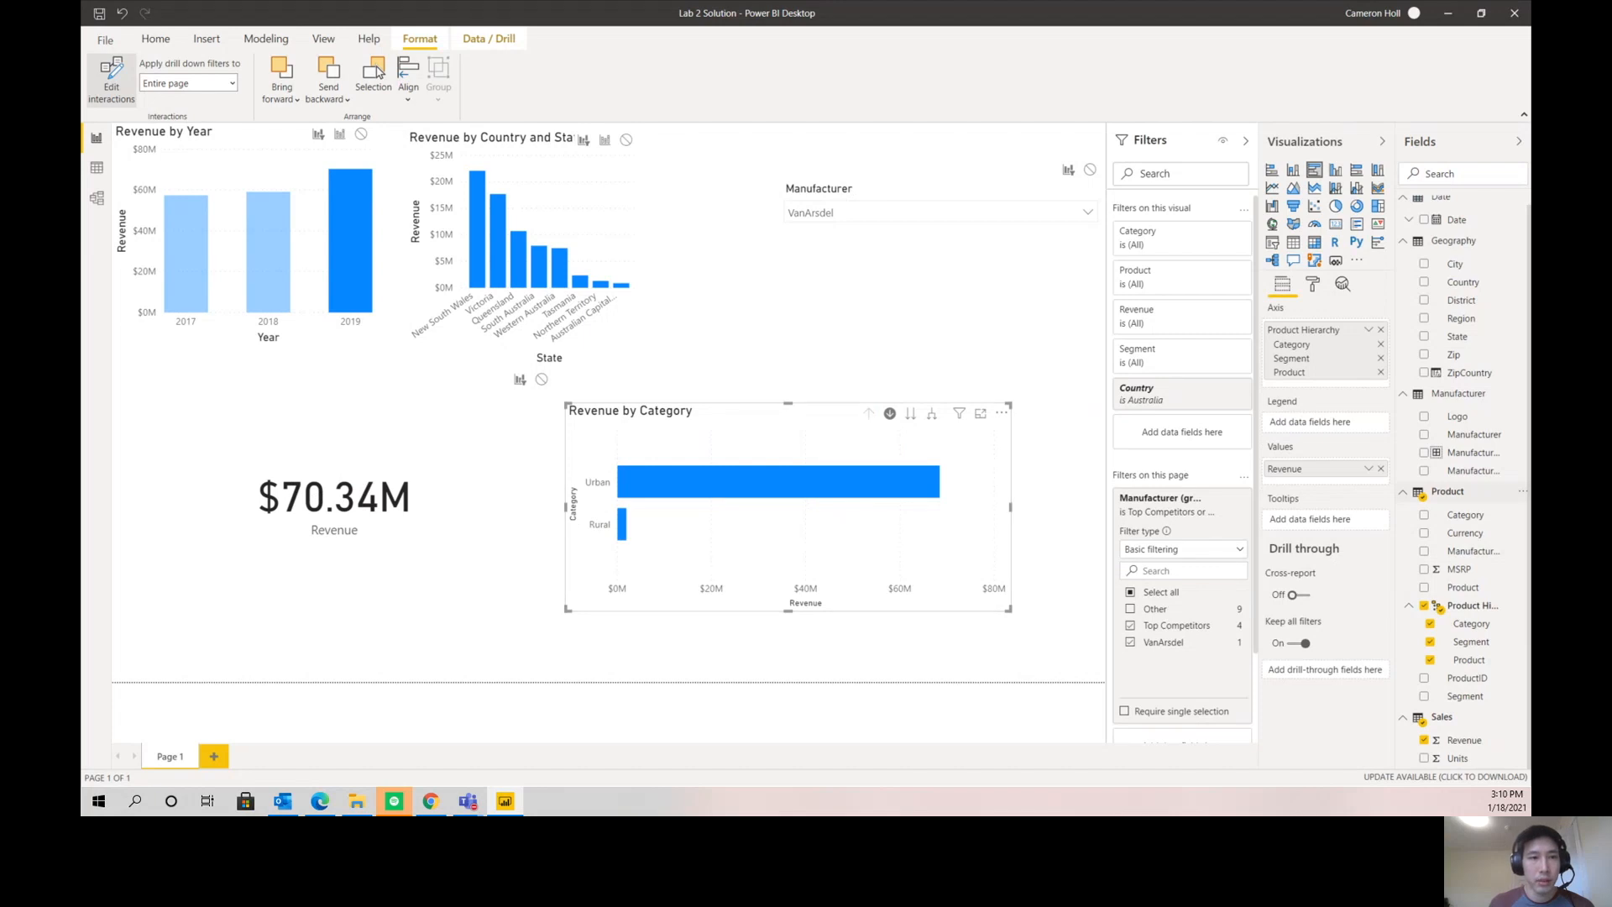
click(891, 417)
click(558, 164)
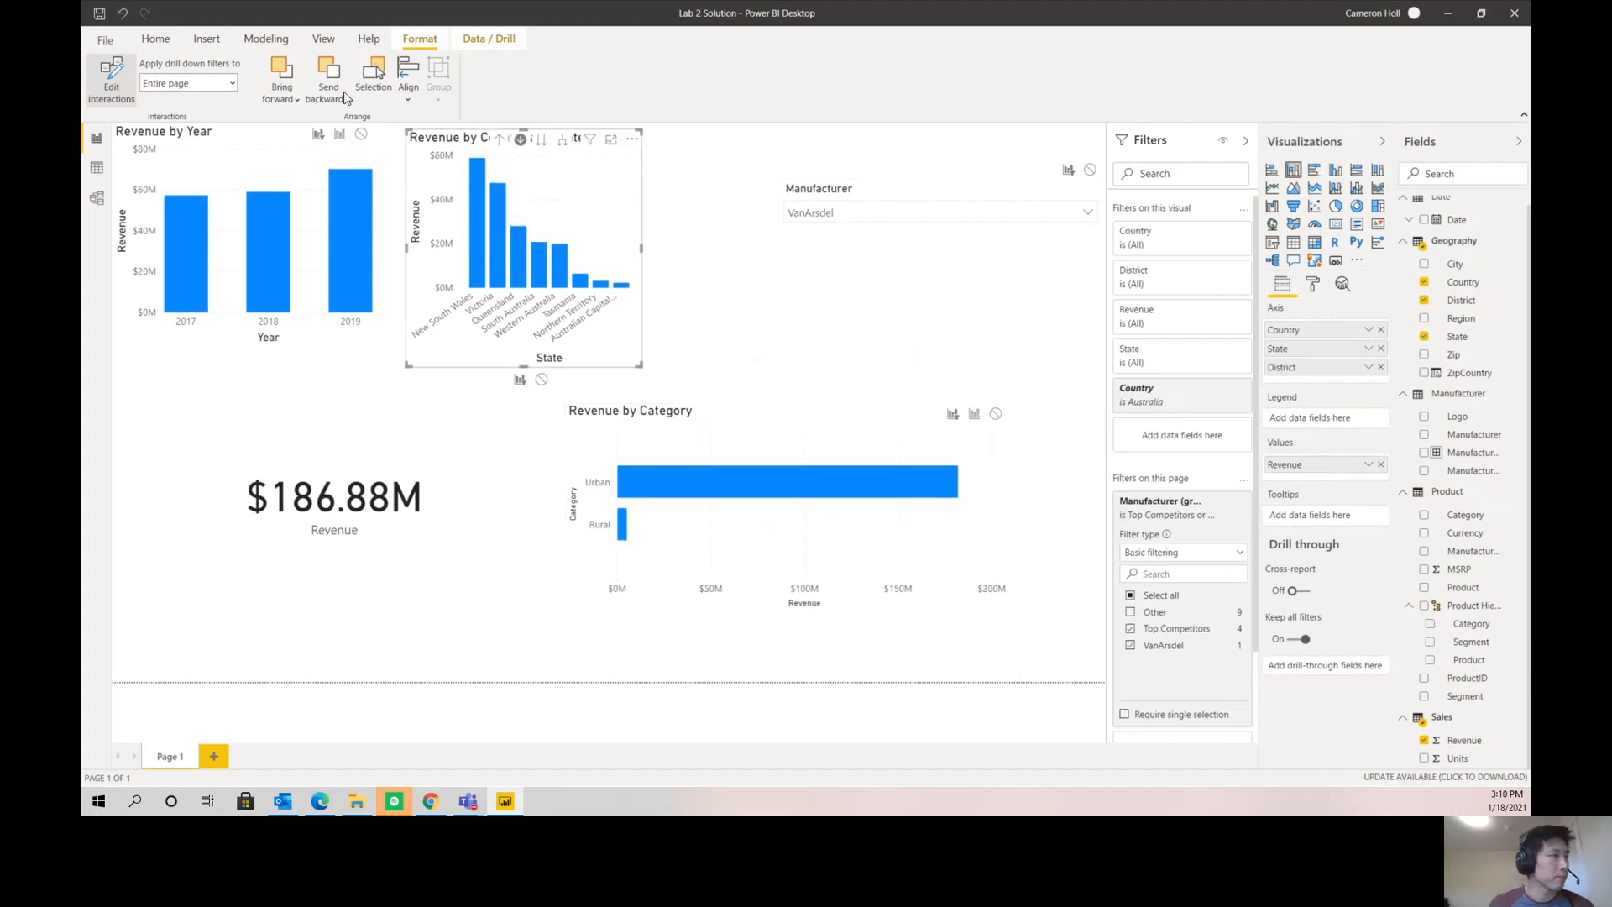
click(501, 140)
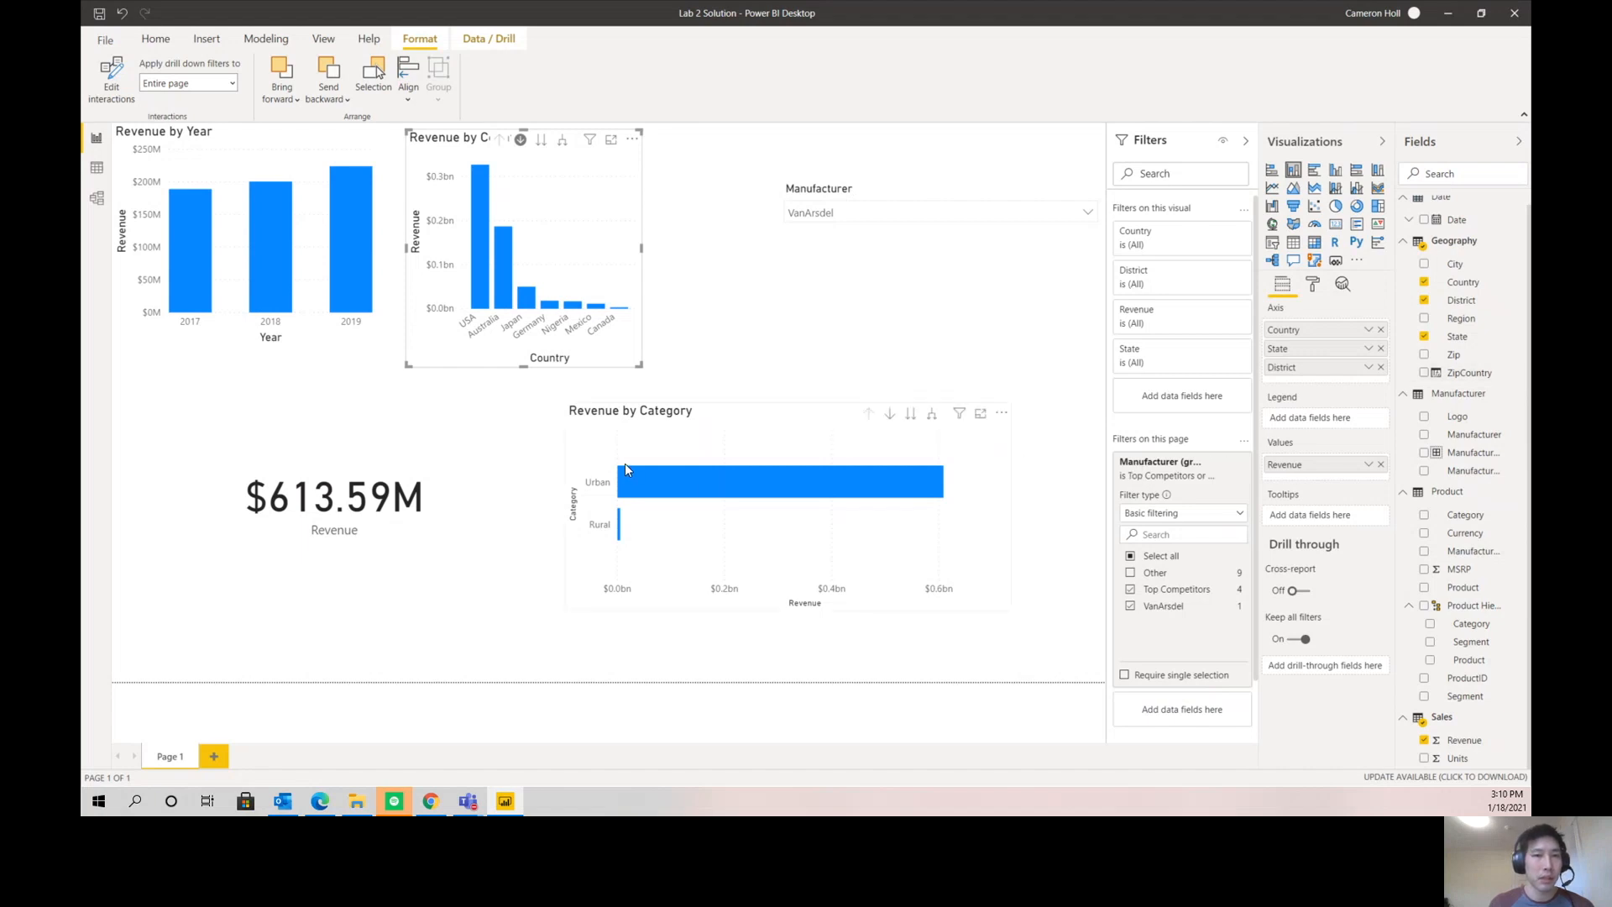
- Convert the Revenue by Category chart to a matrix and expand the Urban category into its segments
click(733, 448)
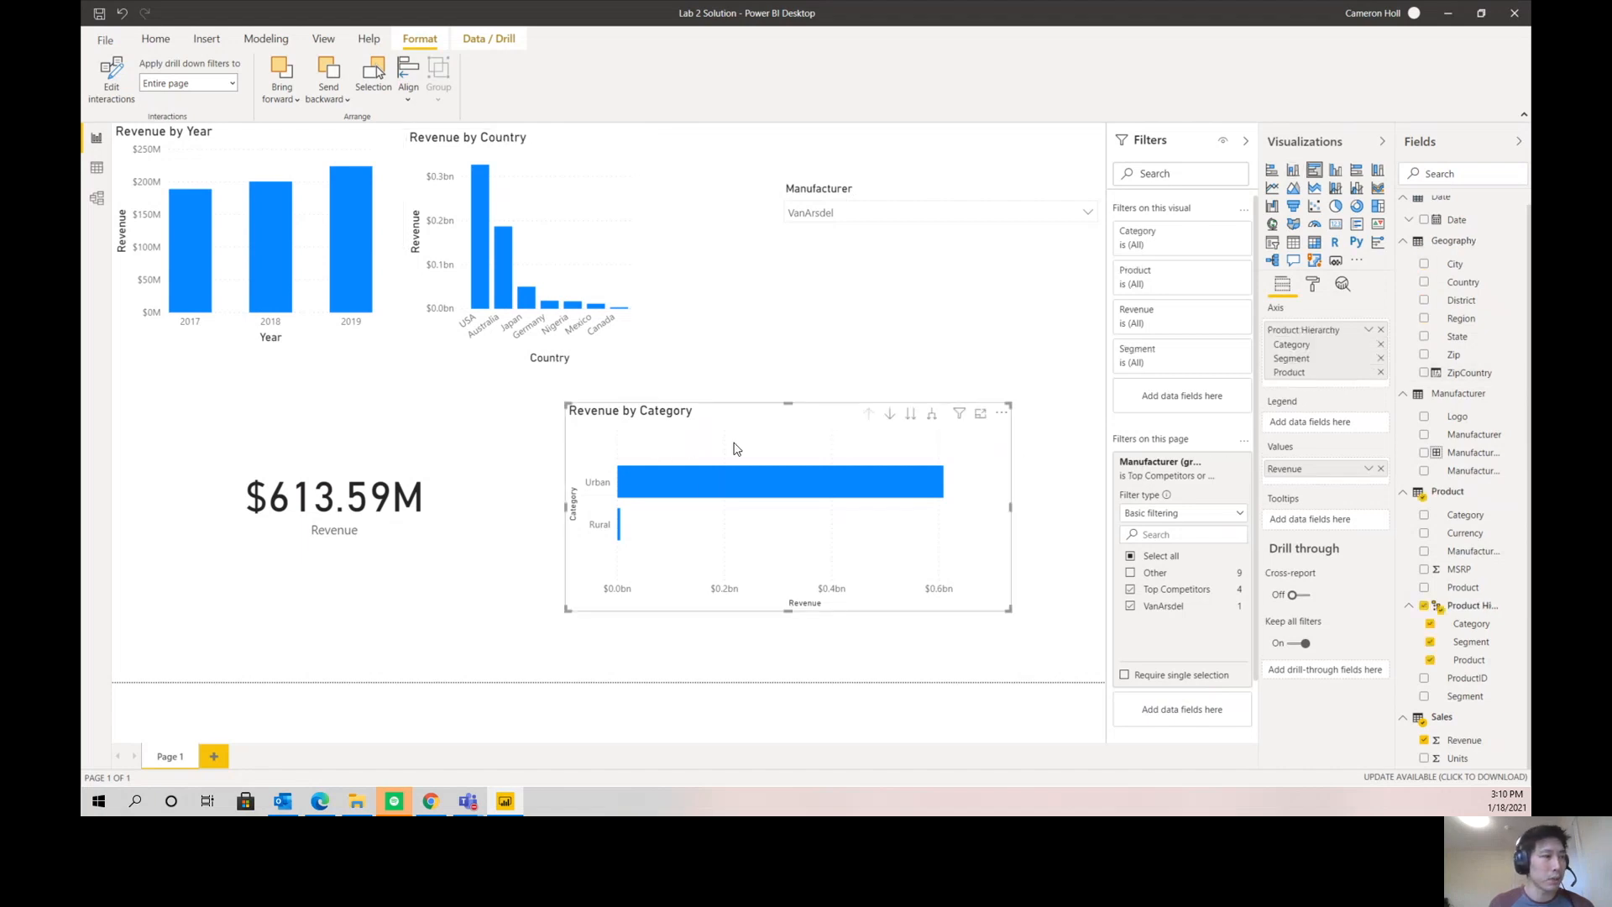
click(1314, 244)
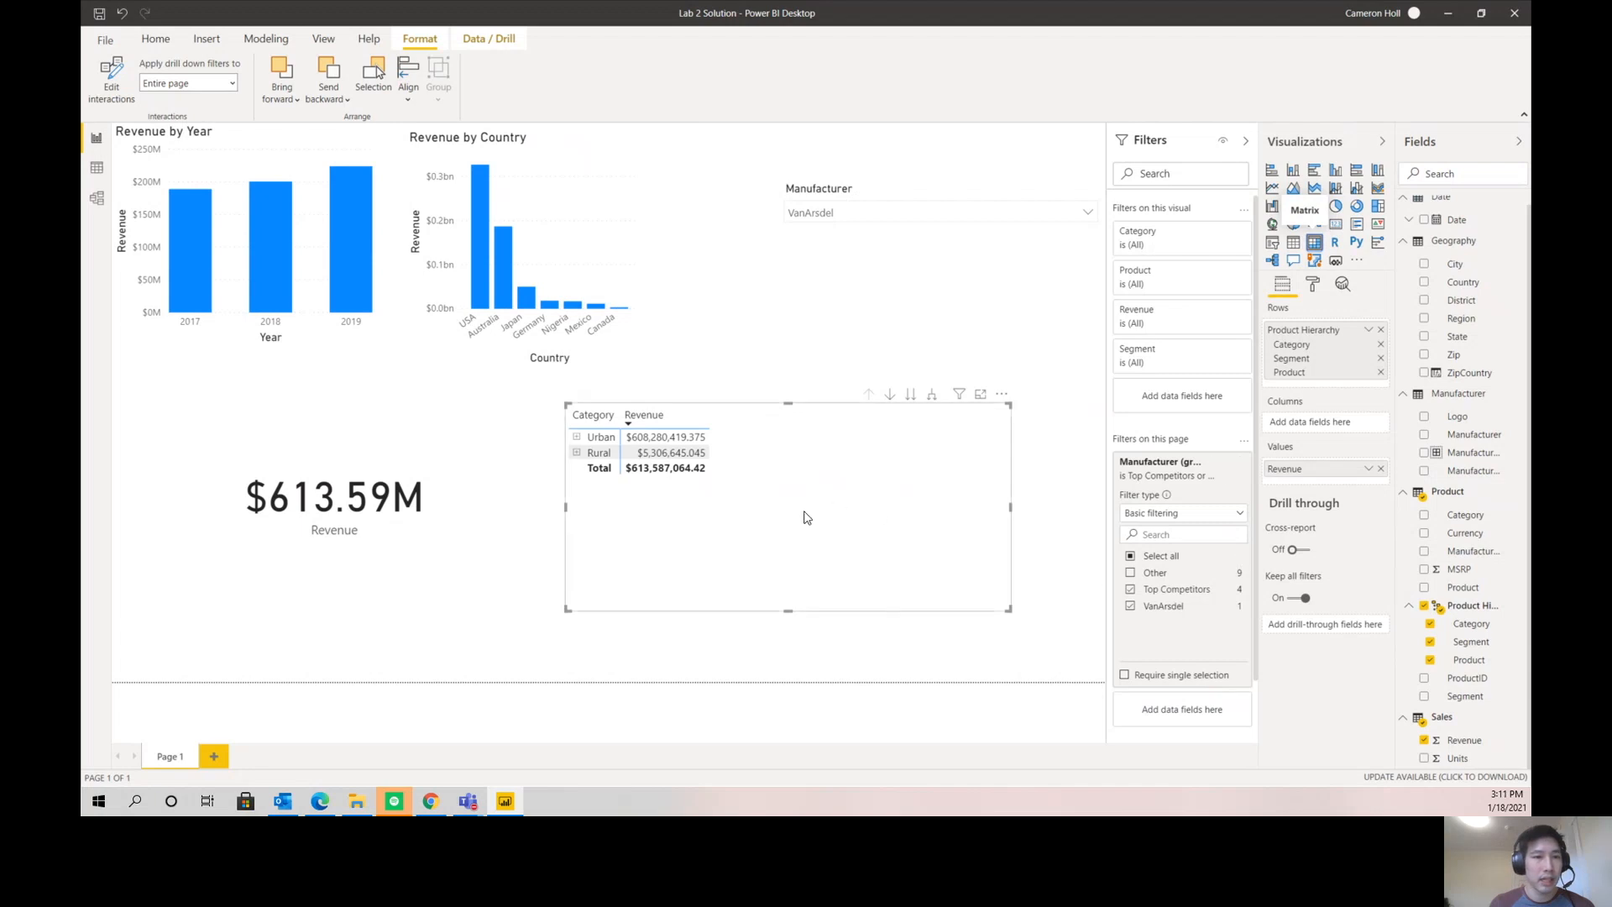
click(577, 438)
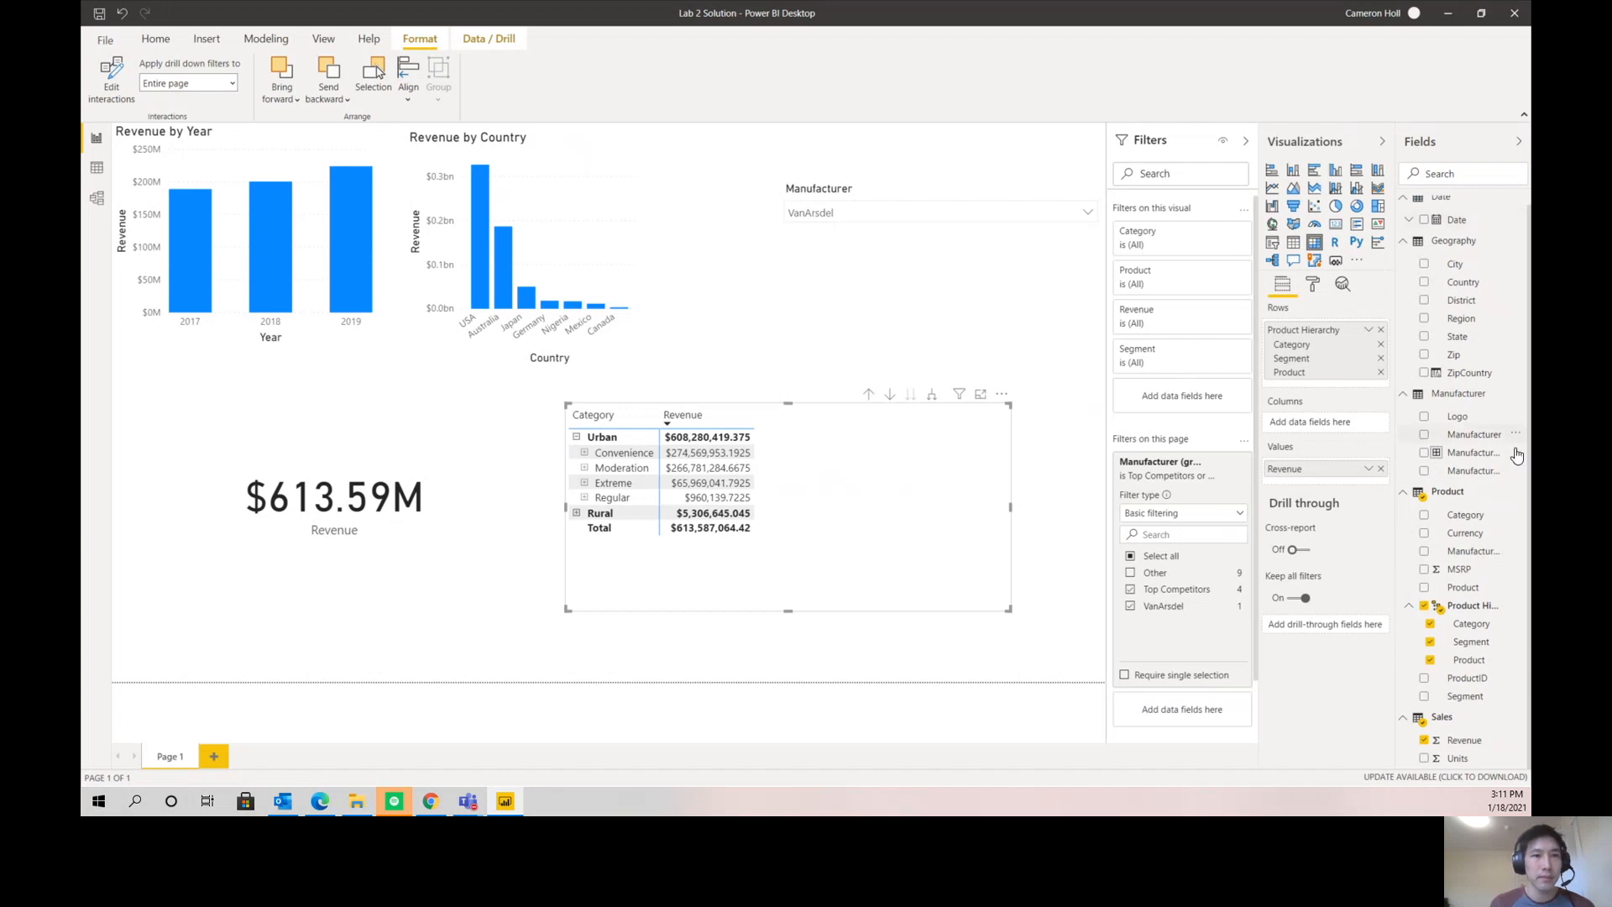
- Add Revenue to the matrix a second time and show that column as a percent of grand total
drag(1465, 740, 878, 533)
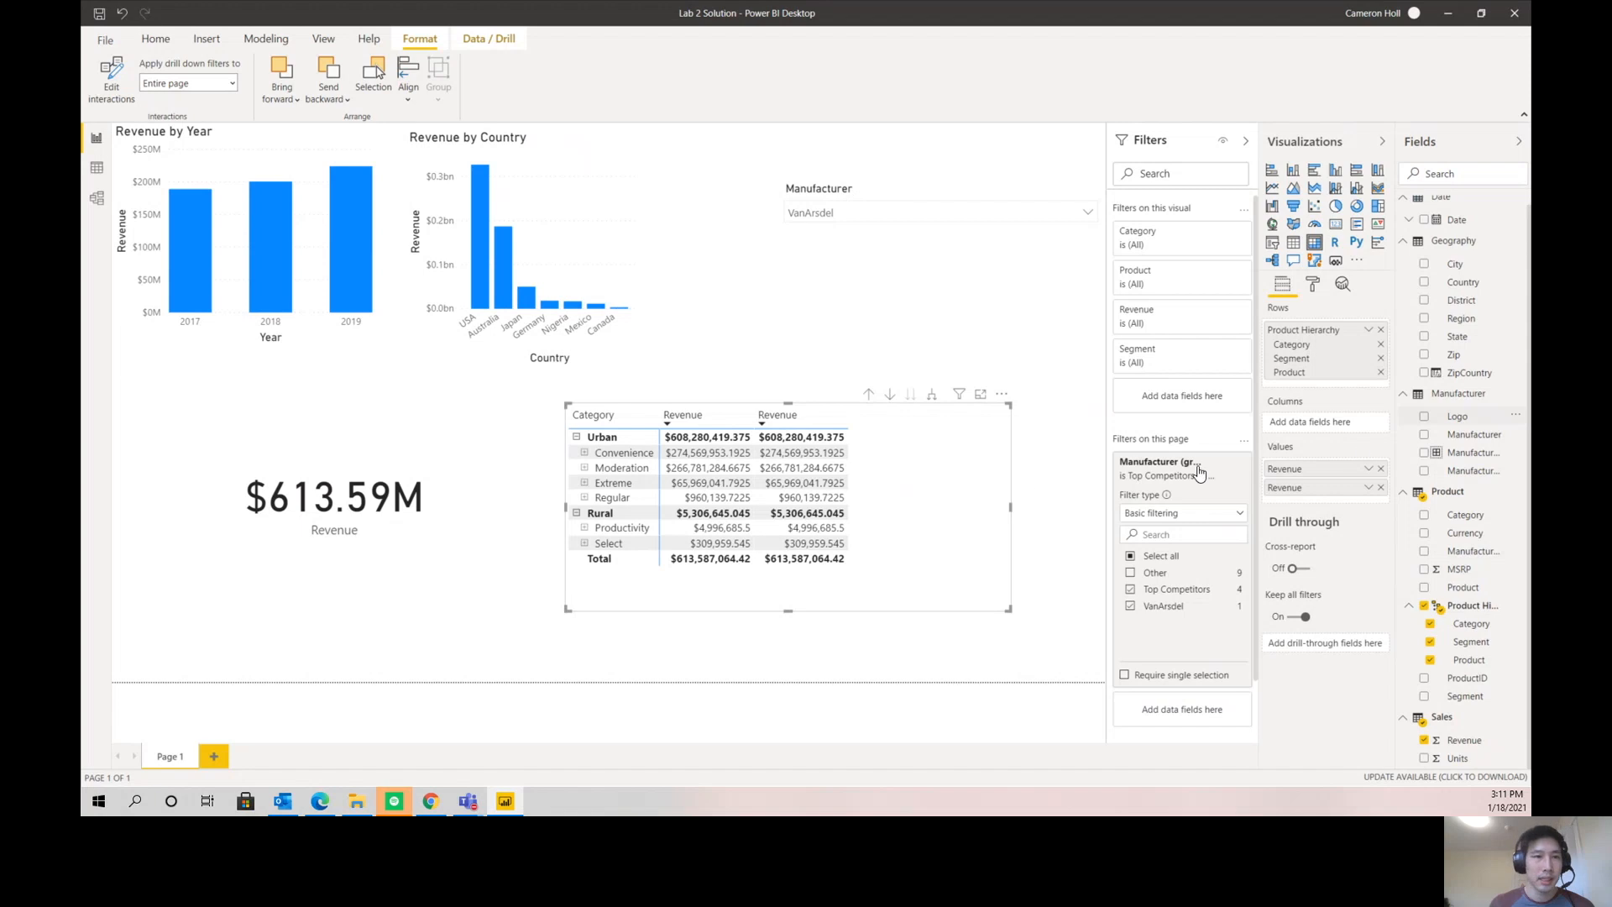
click(1370, 489)
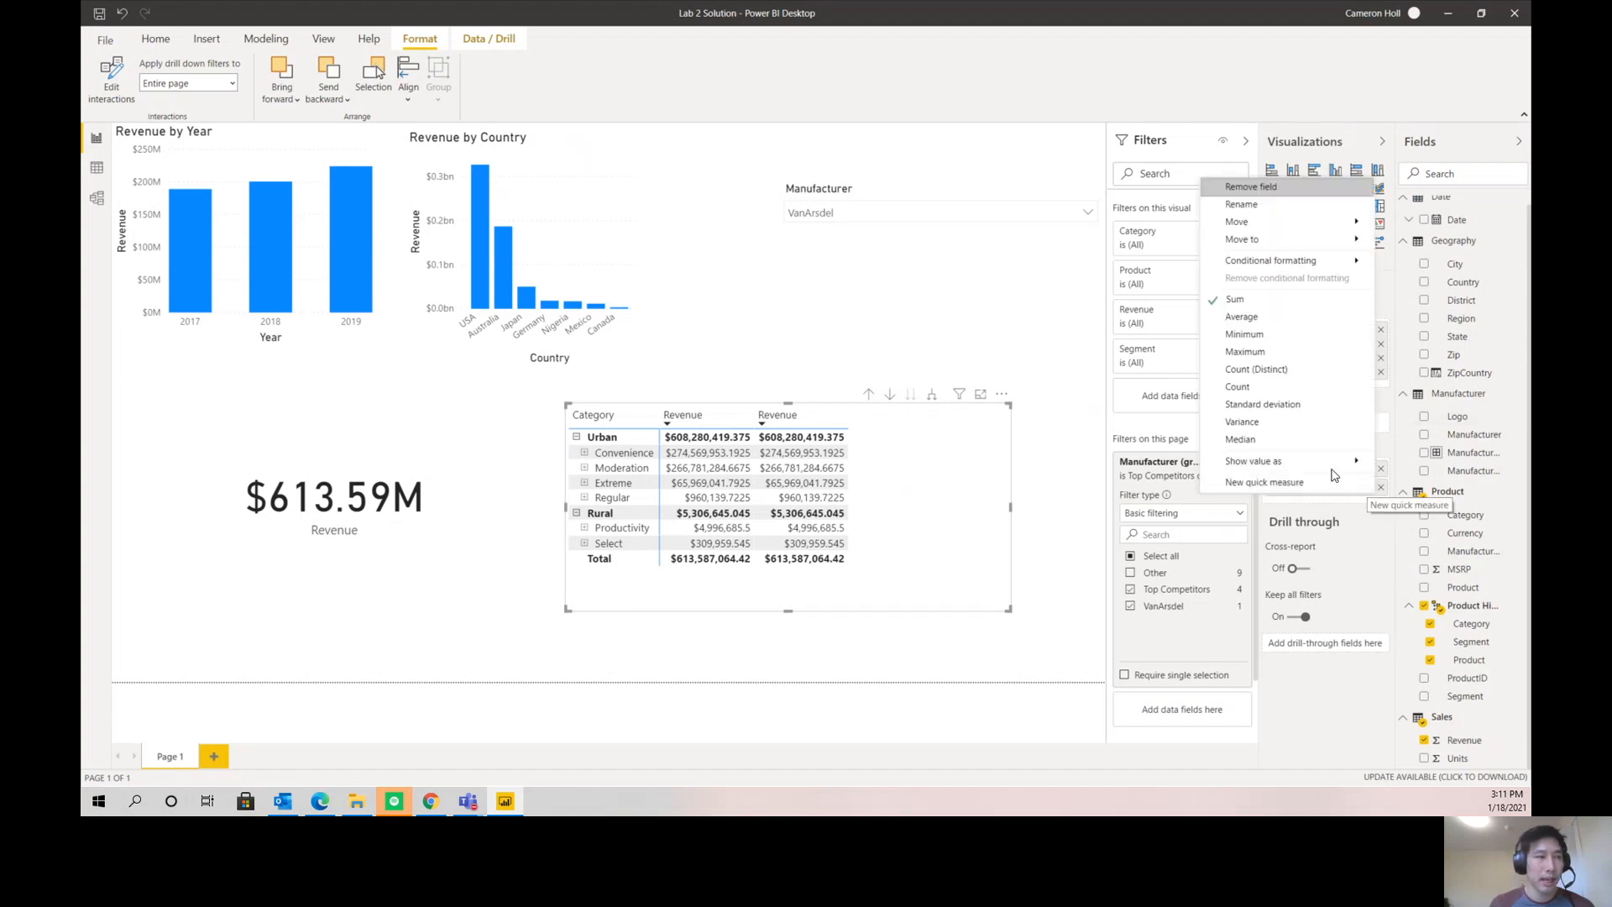
mouse_move(1343, 462)
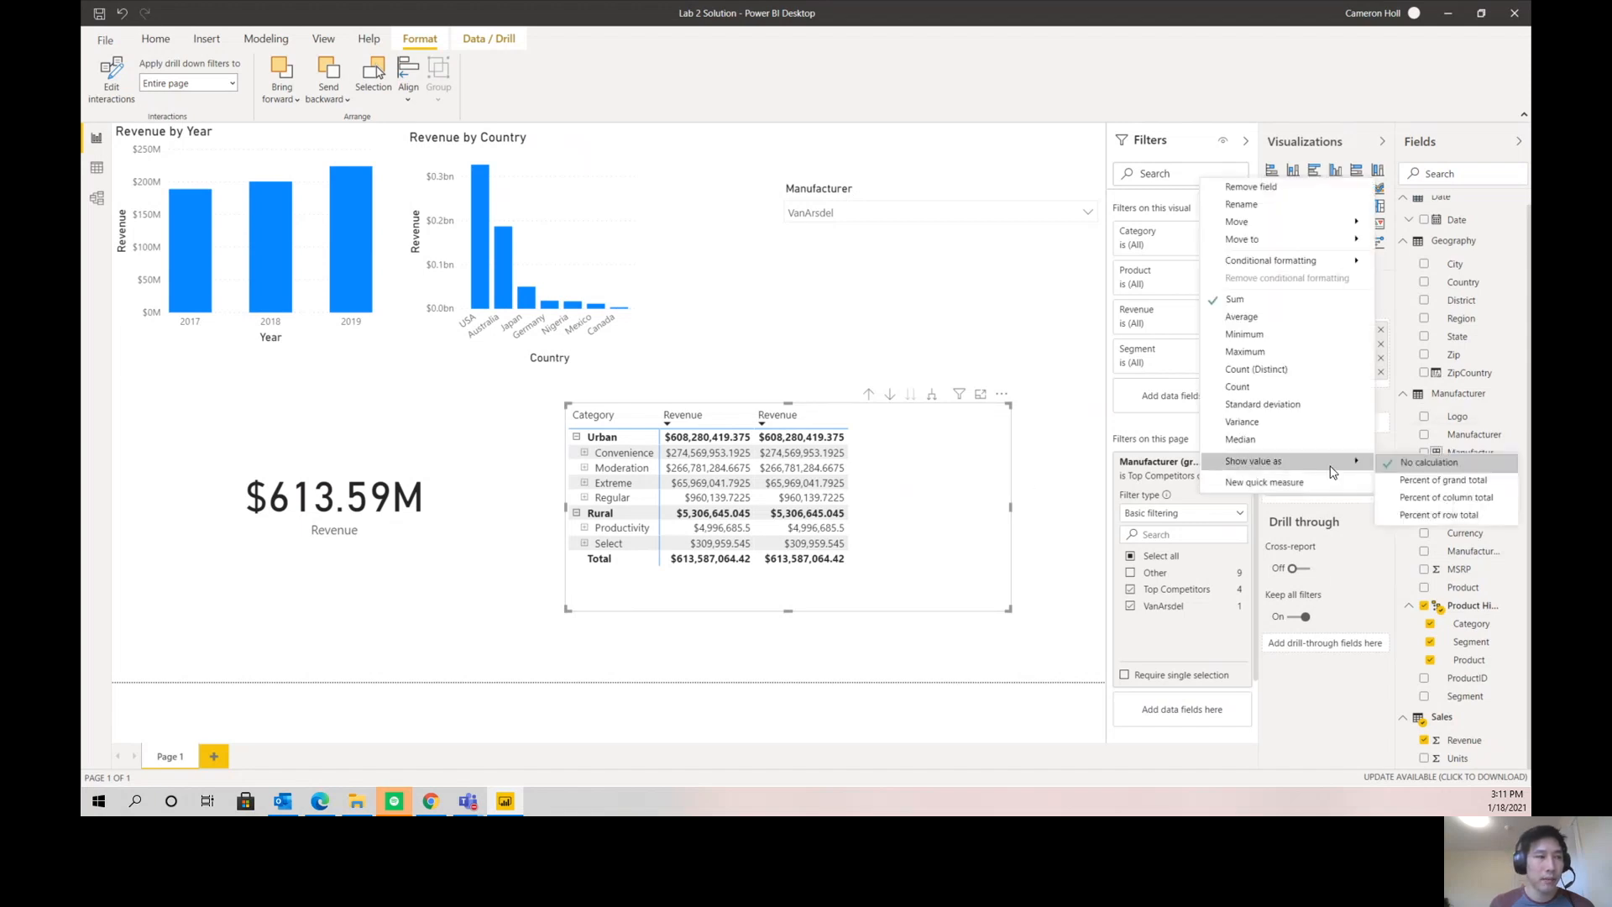
click(1418, 485)
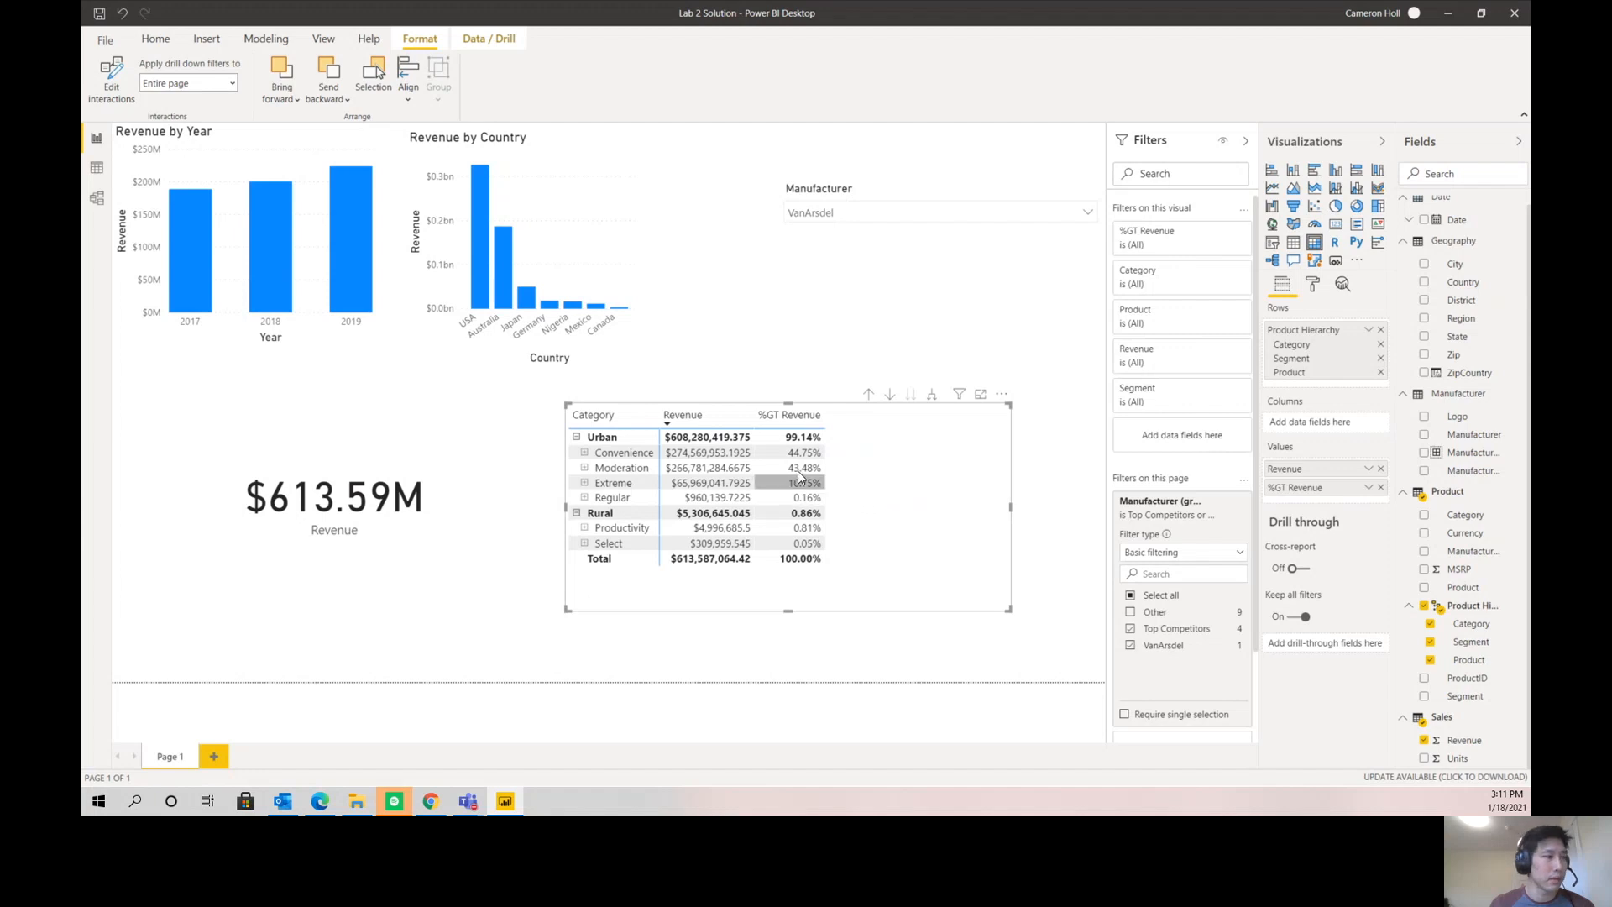
- Return the matrix to the category level and drill into Urban to examine its segments' share of revenue
click(870, 394)
click(890, 395)
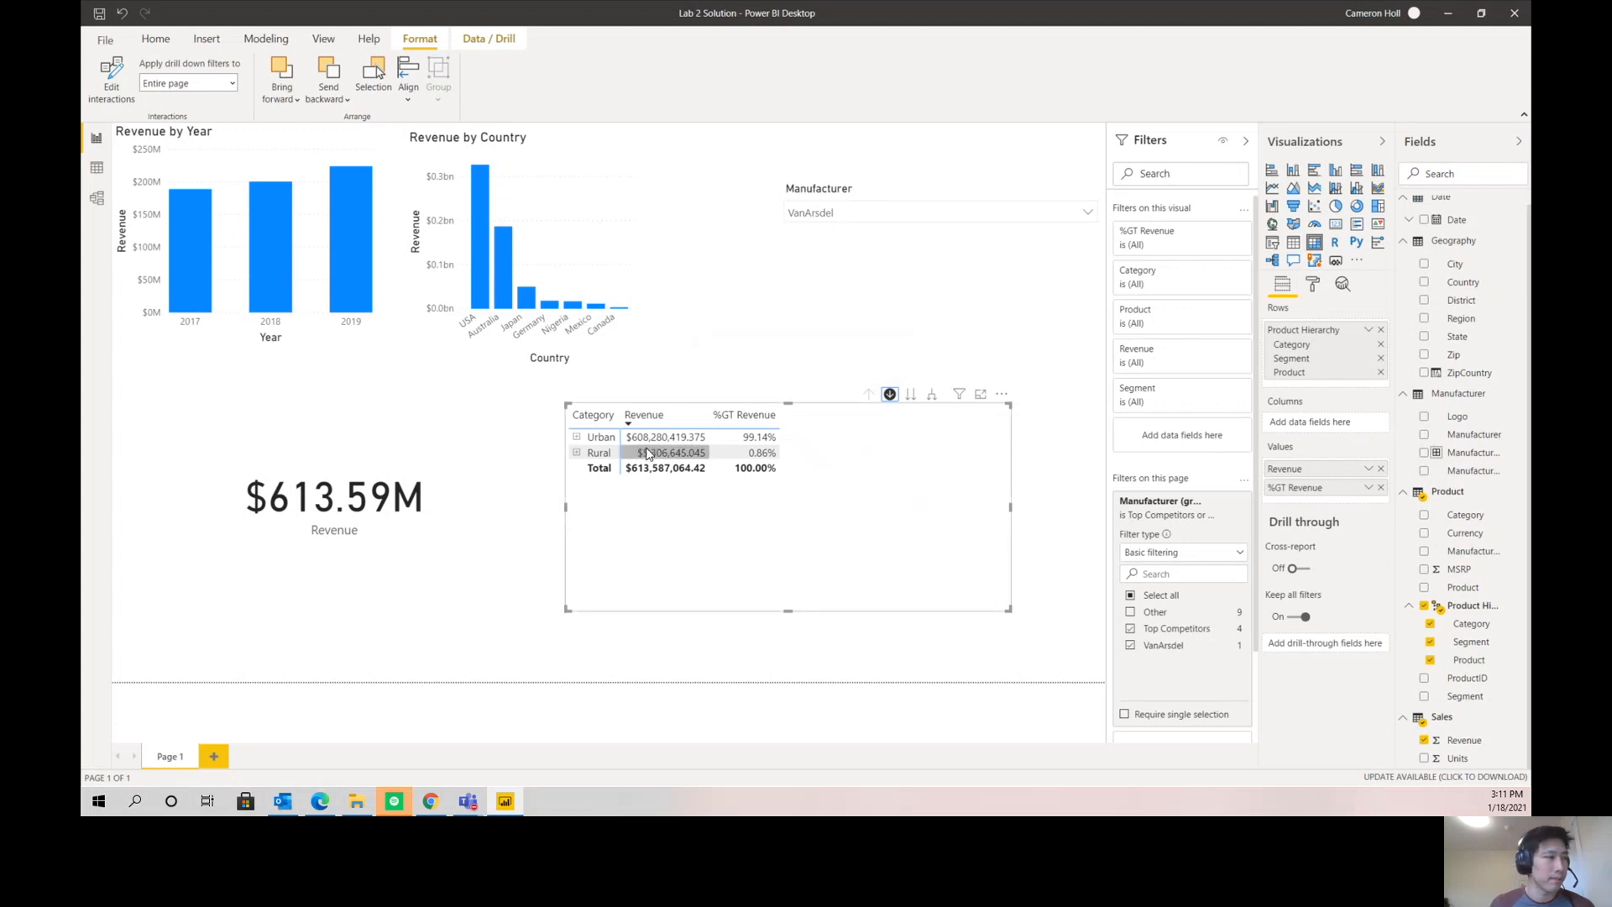
click(602, 437)
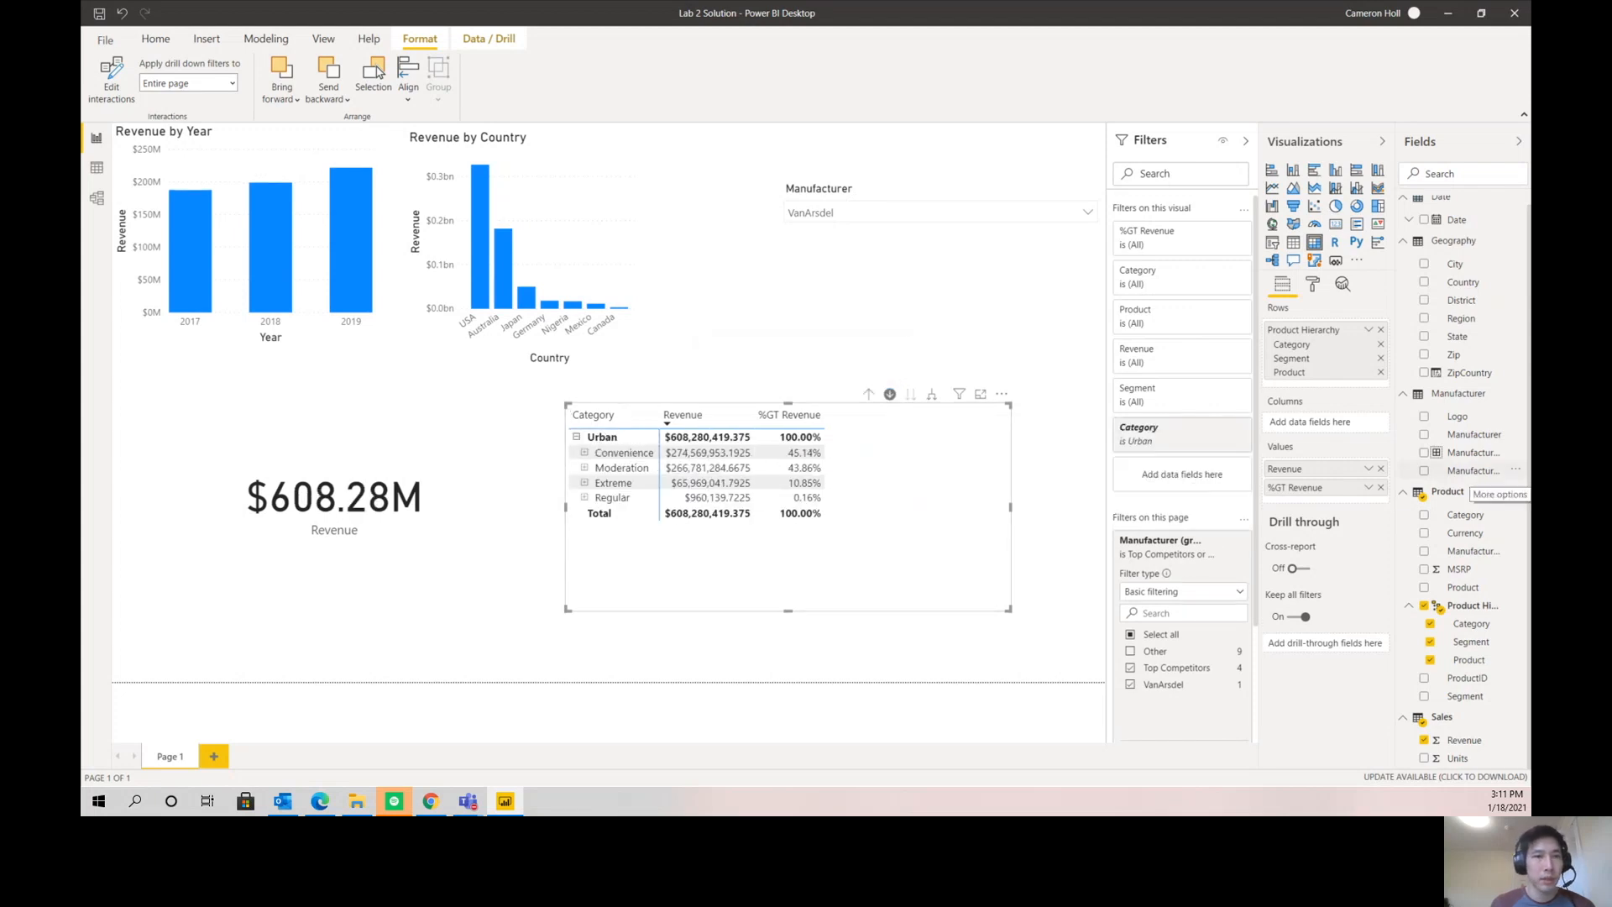
- Drill the Revenue by Country chart into Australia's states, and cross-filter the page by 2019 before clearing that selection
click(500, 284)
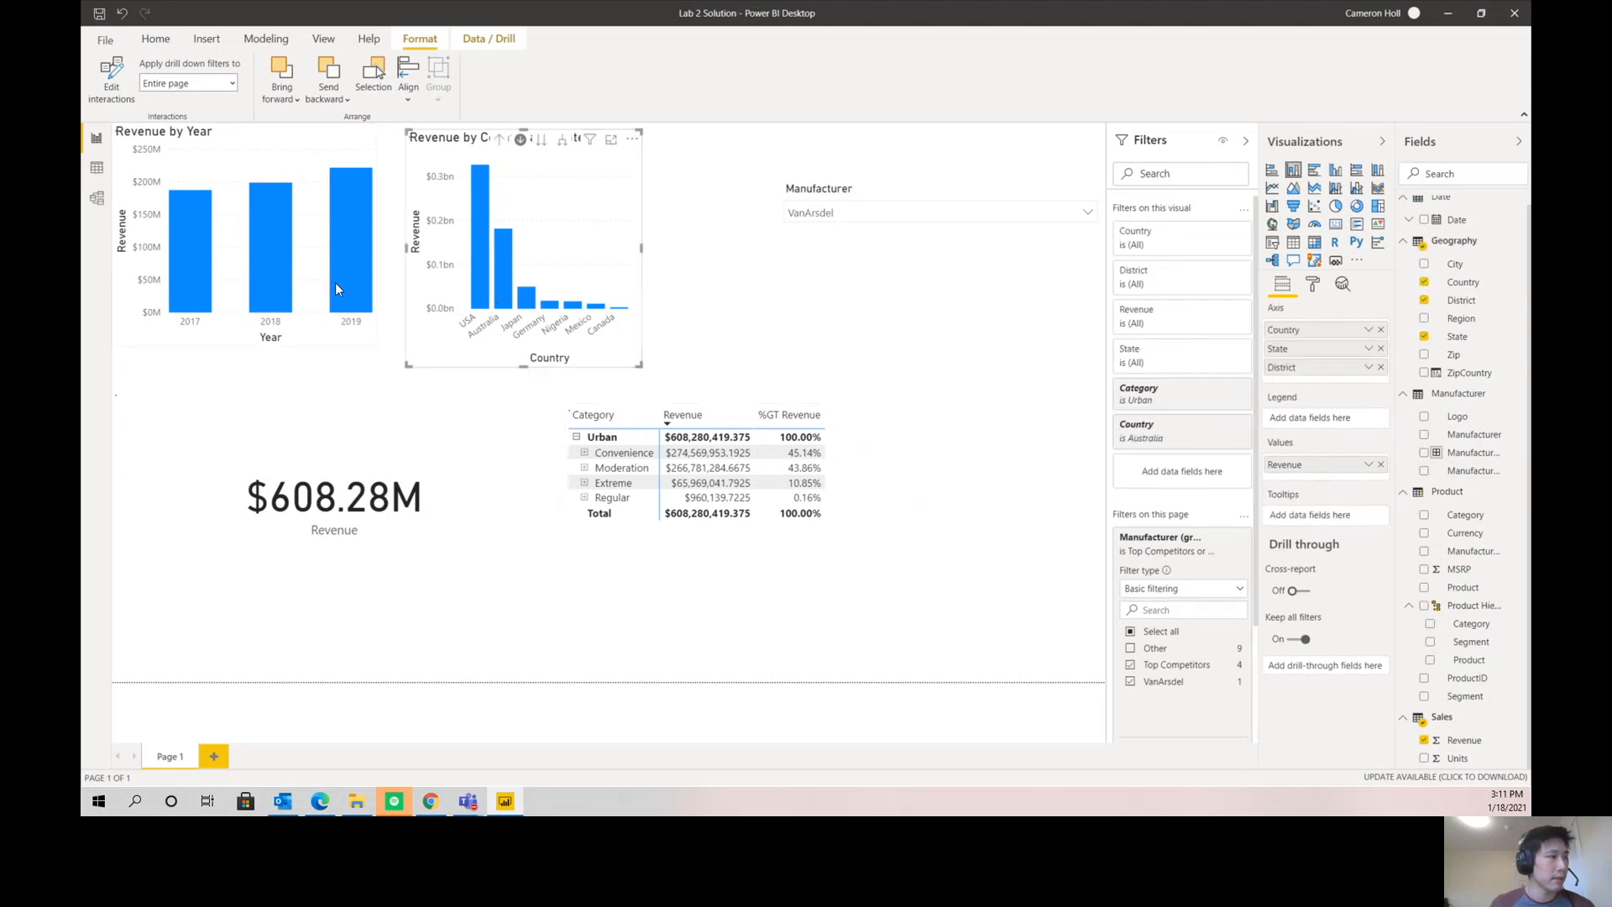
click(340, 277)
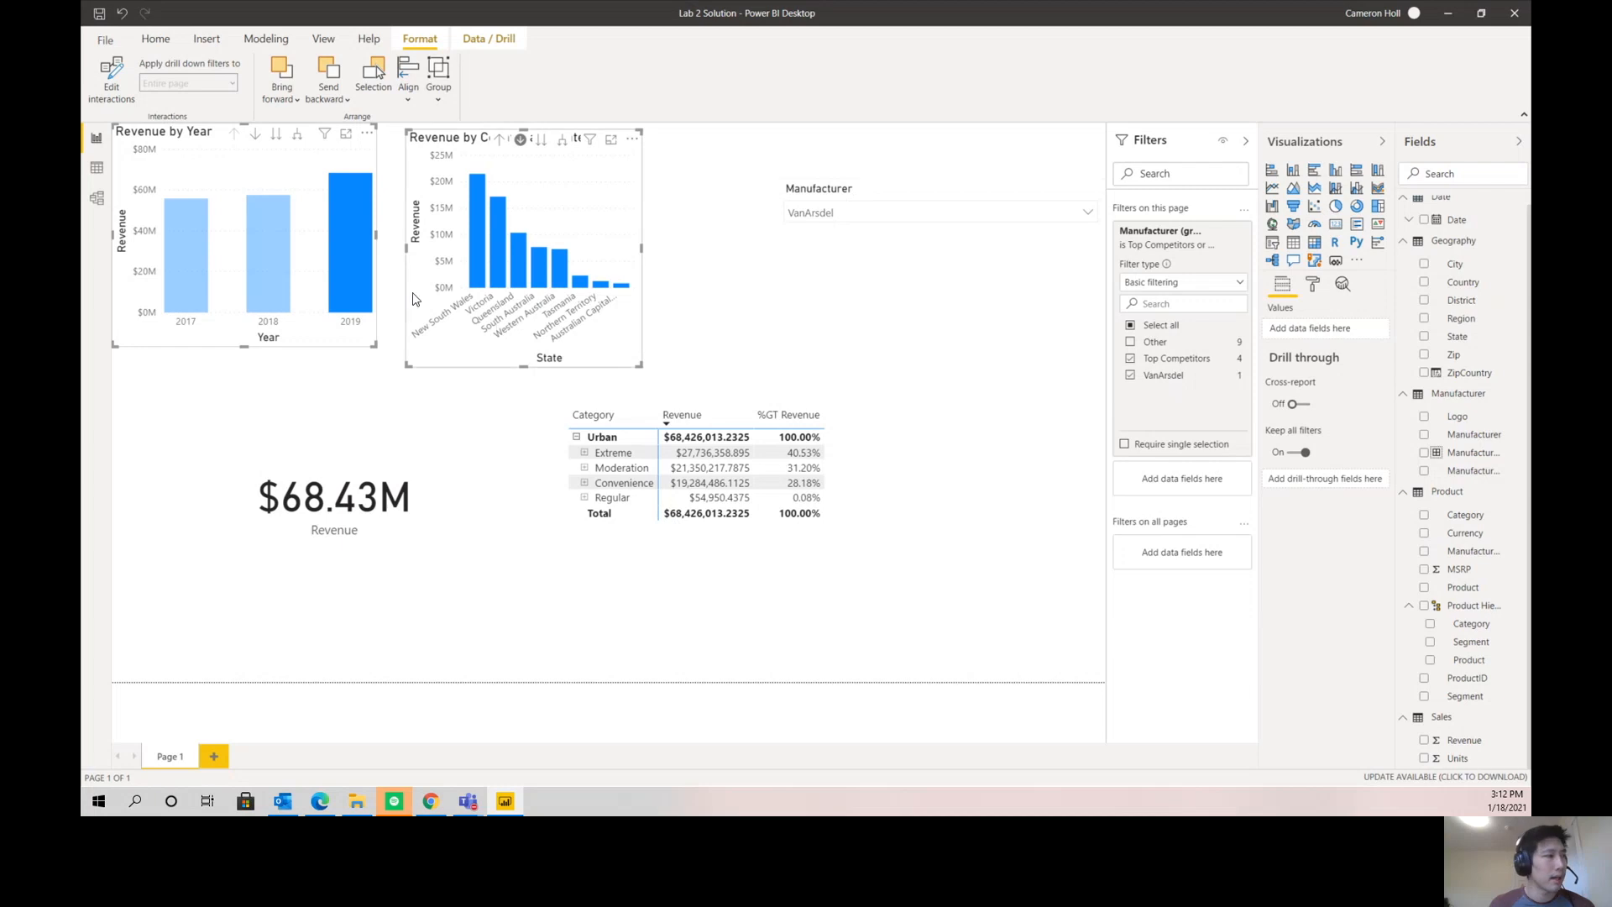
click(359, 261)
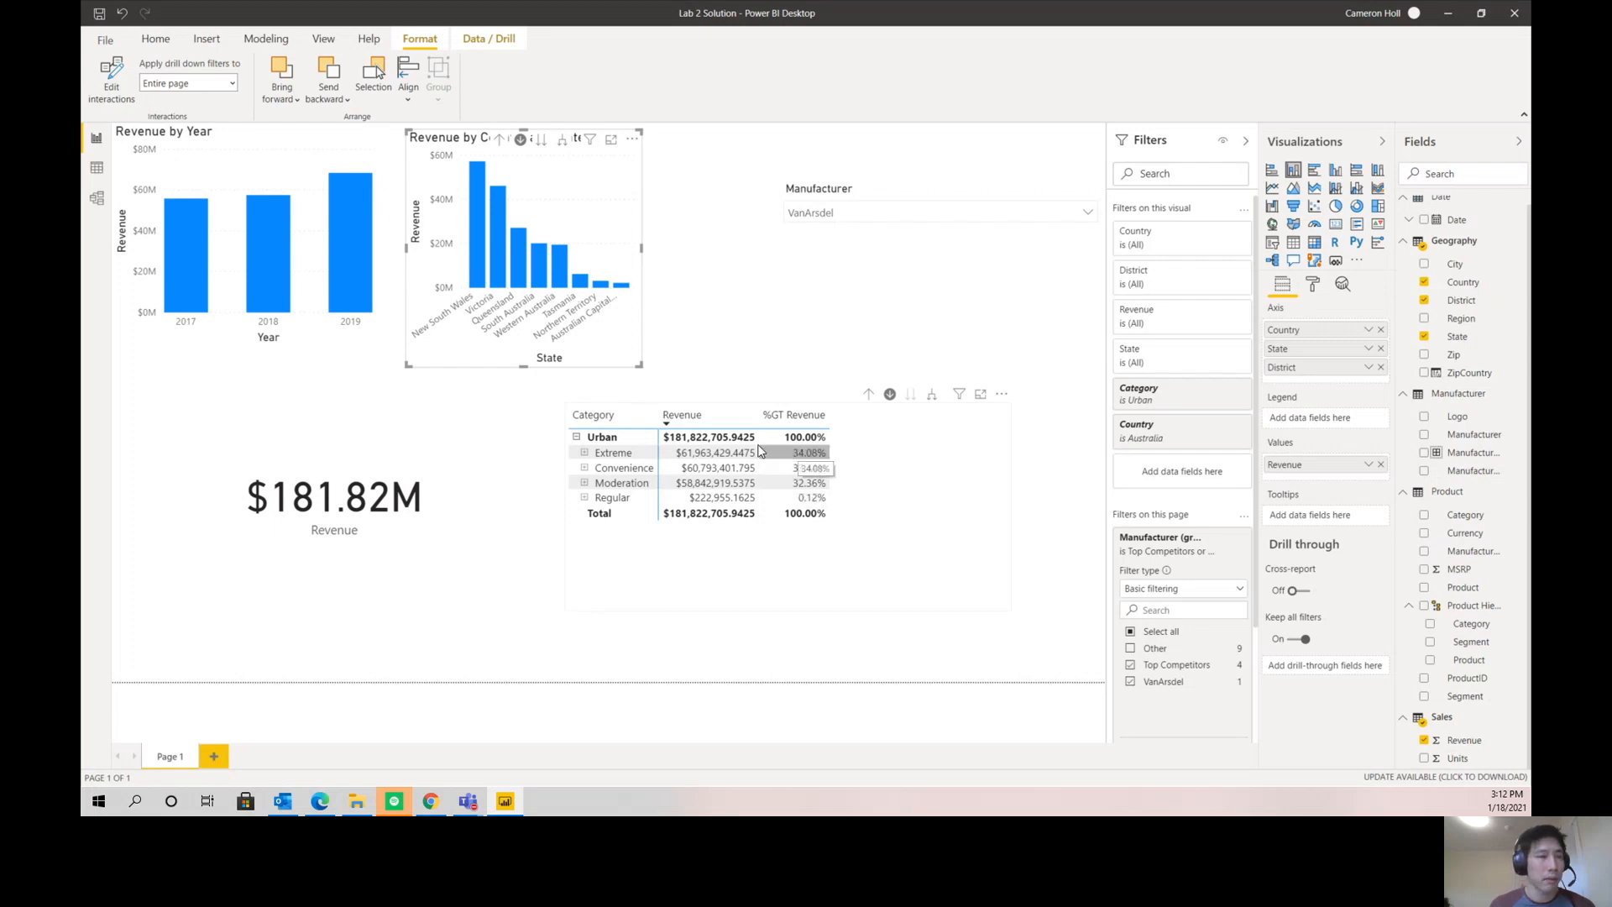
- Drill the matrix into the Extreme segment's products and resize the visual taller and narrower, clear of the country chart
click(621, 462)
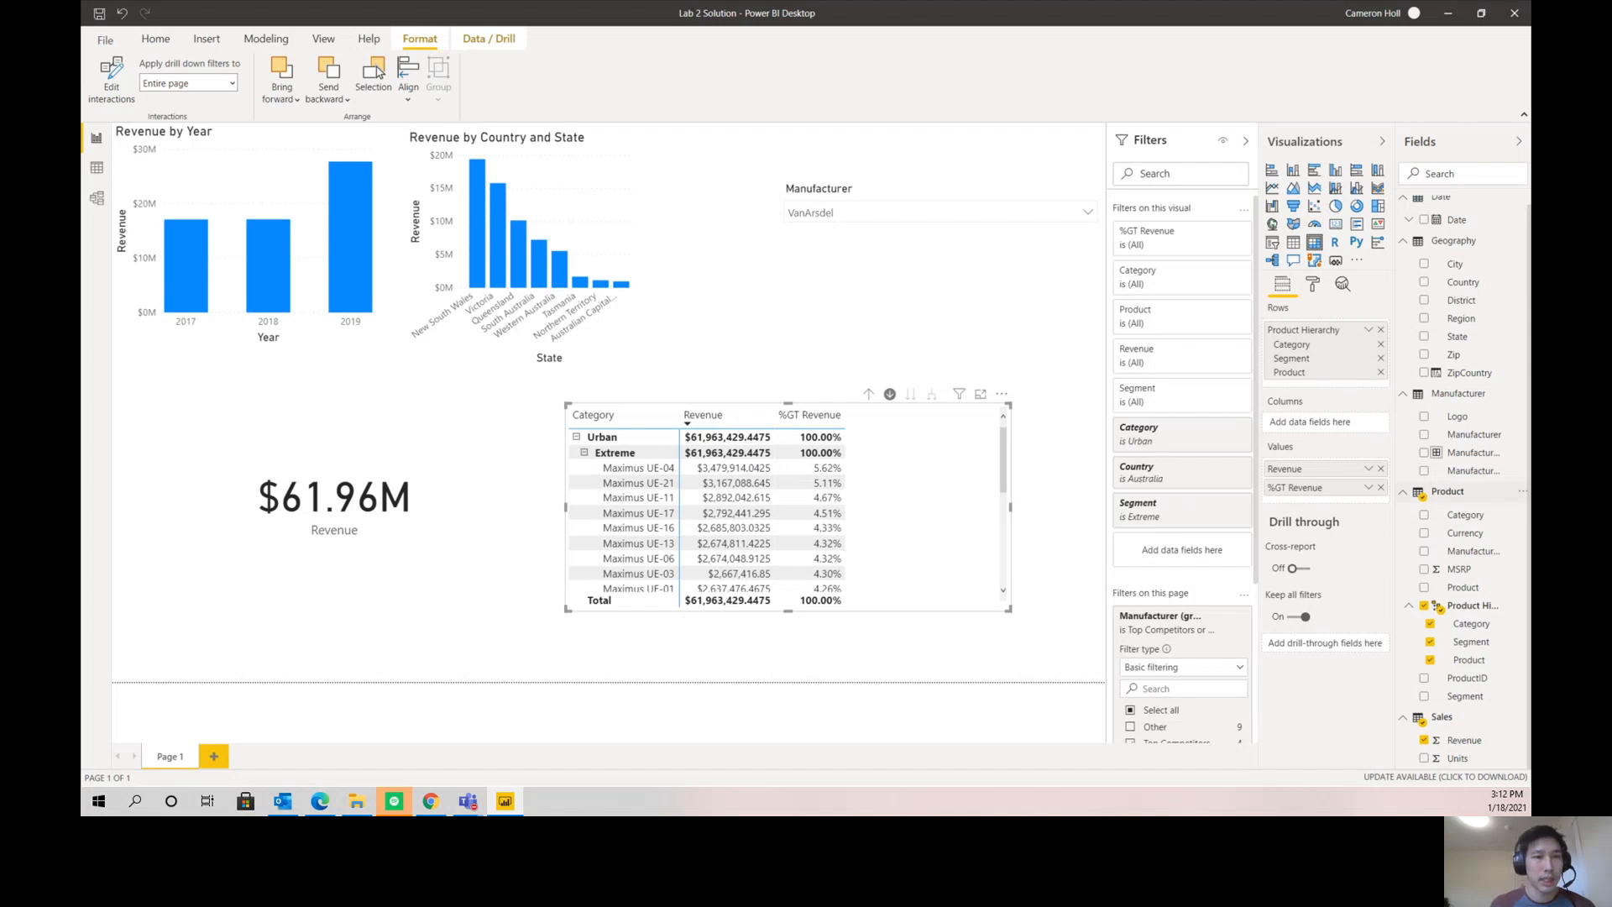
drag(1010, 507, 1042, 507)
drag(803, 612, 798, 682)
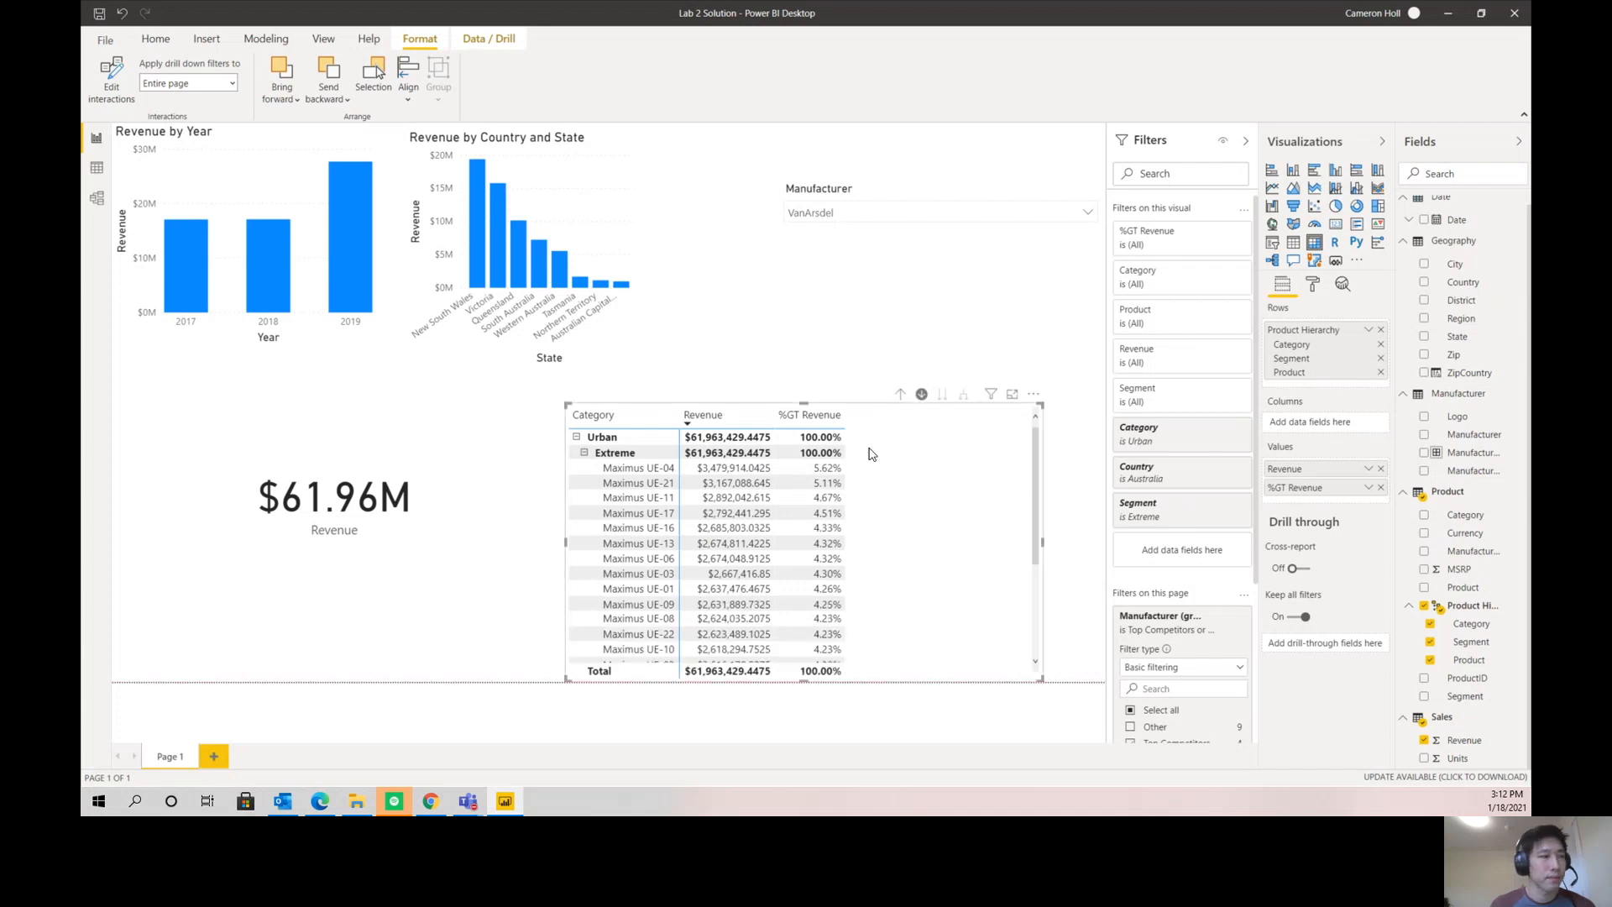
drag(565, 404, 663, 369)
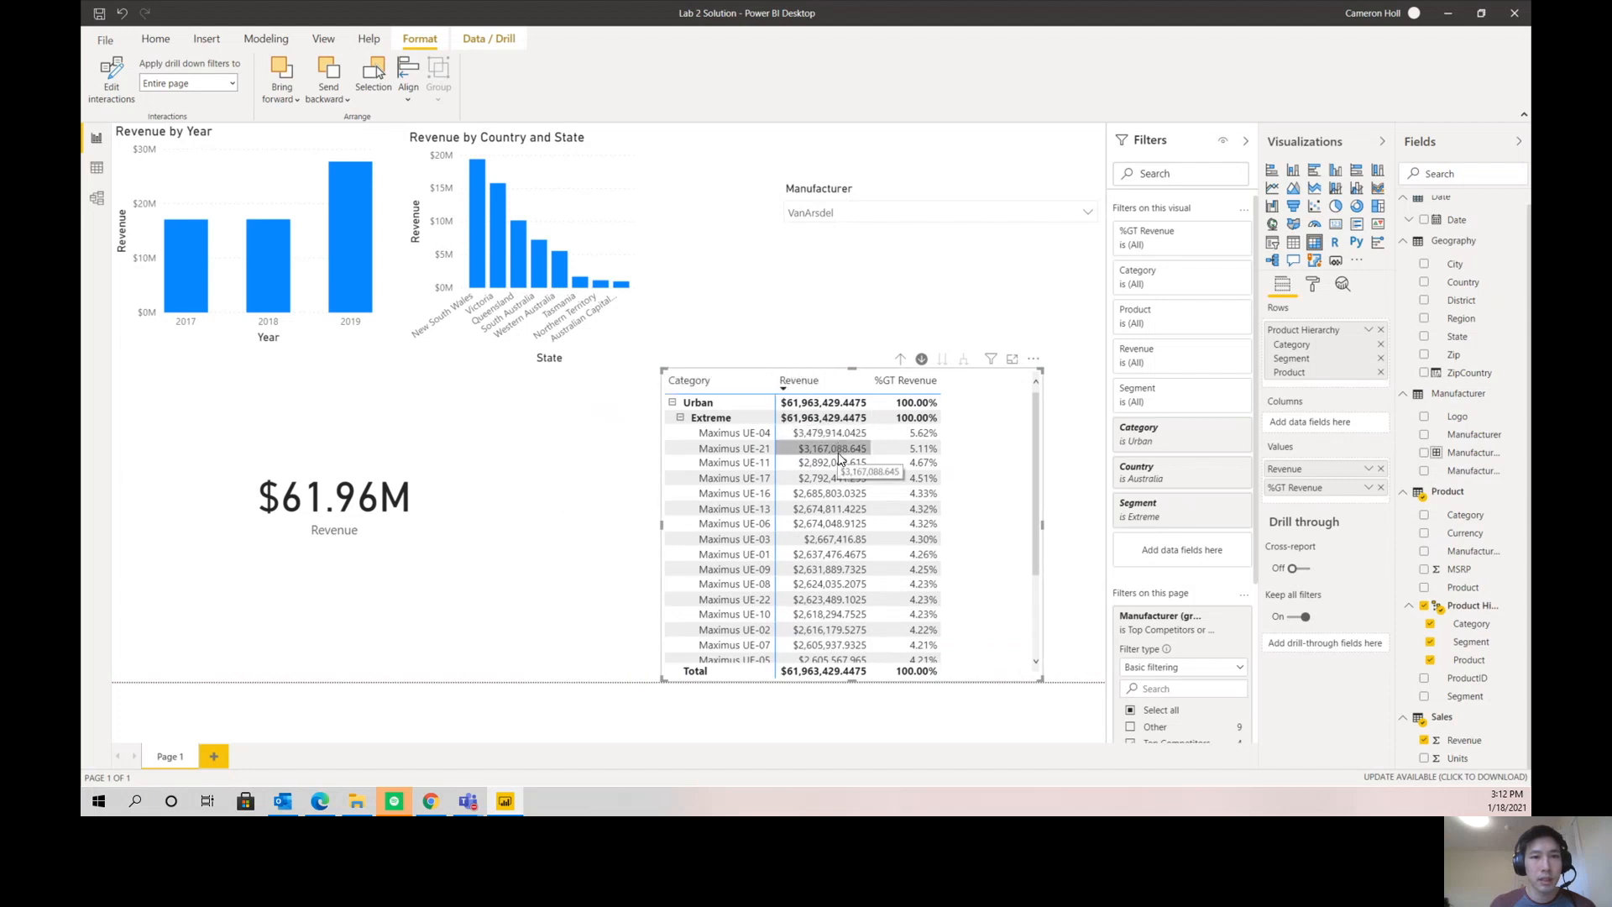
- Sort the matrix by %GT Revenue, try ascending order, and set it back to descending
click(1034, 361)
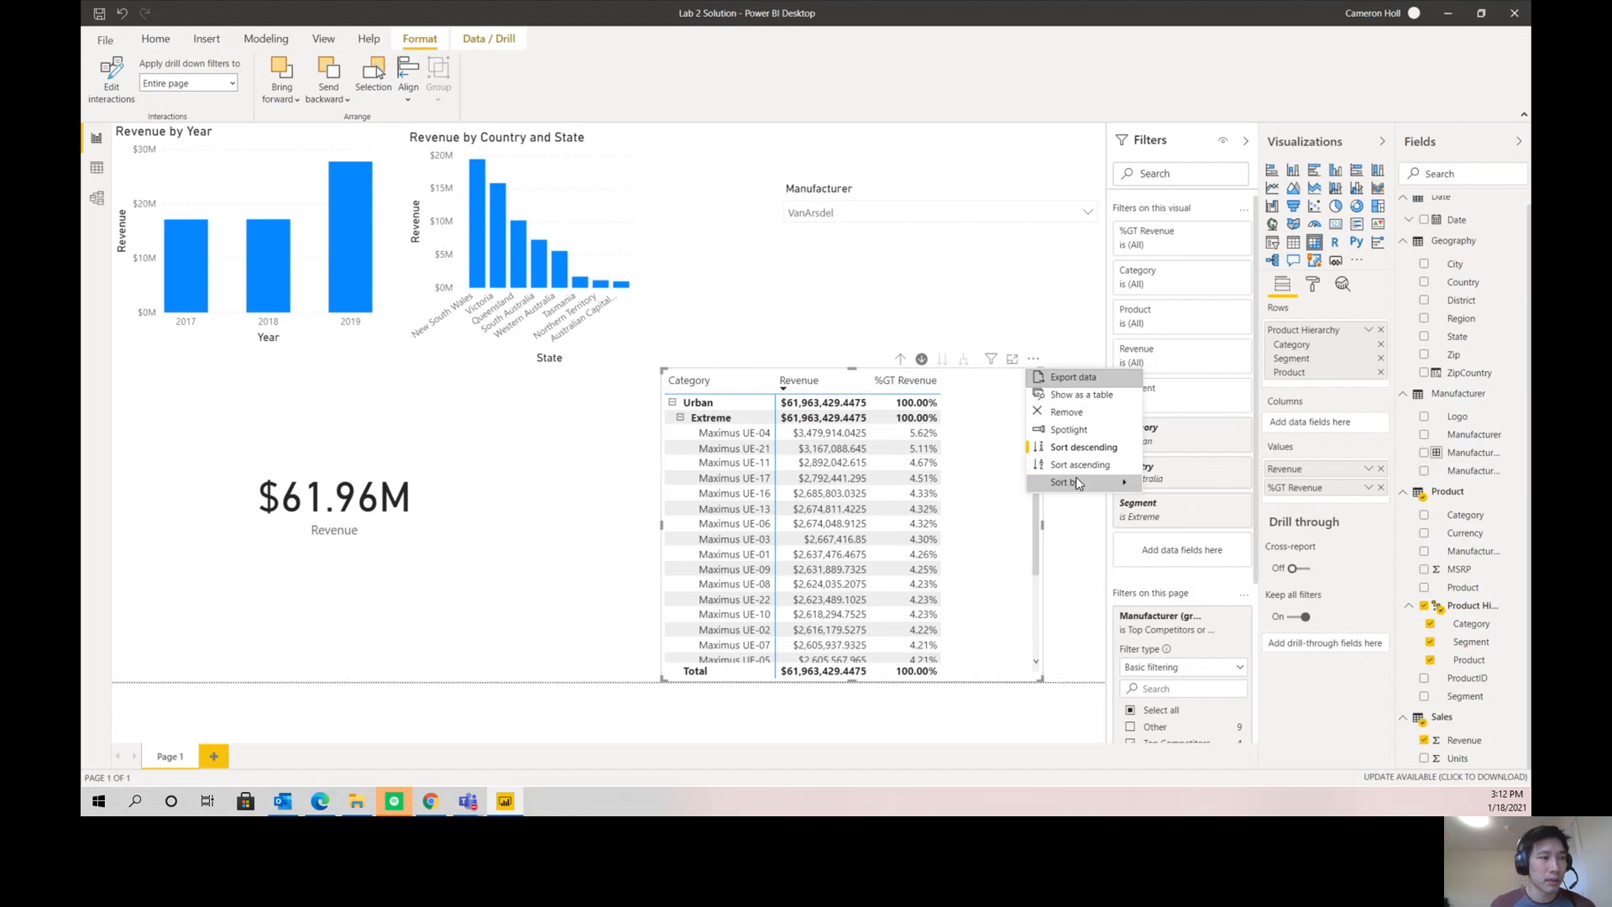
mouse_move(1075, 483)
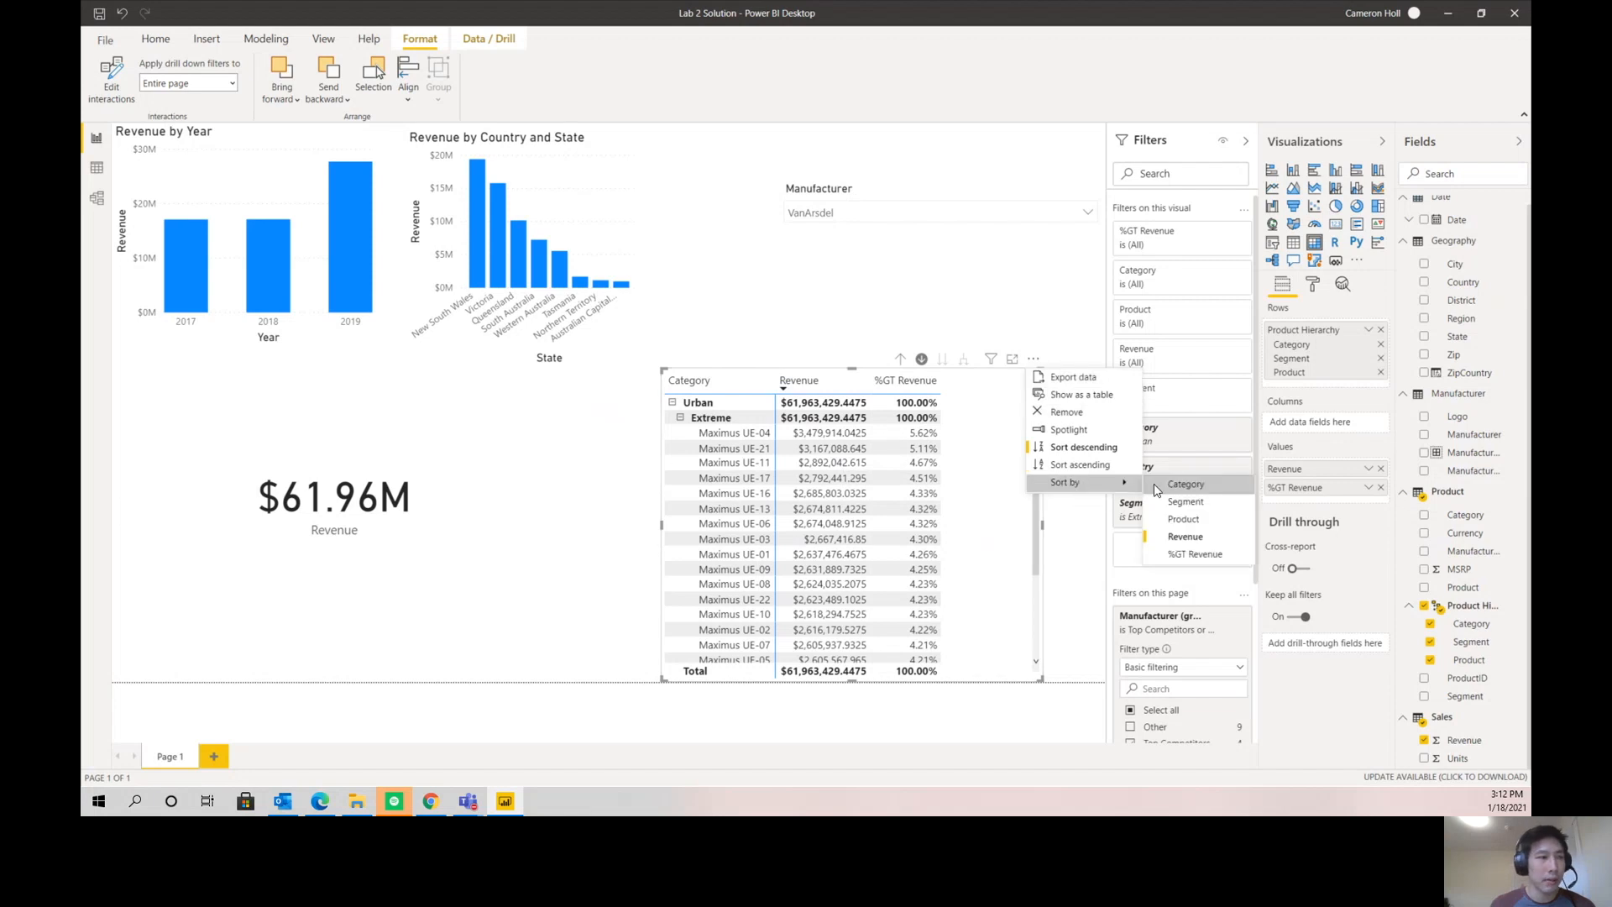
click(1185, 556)
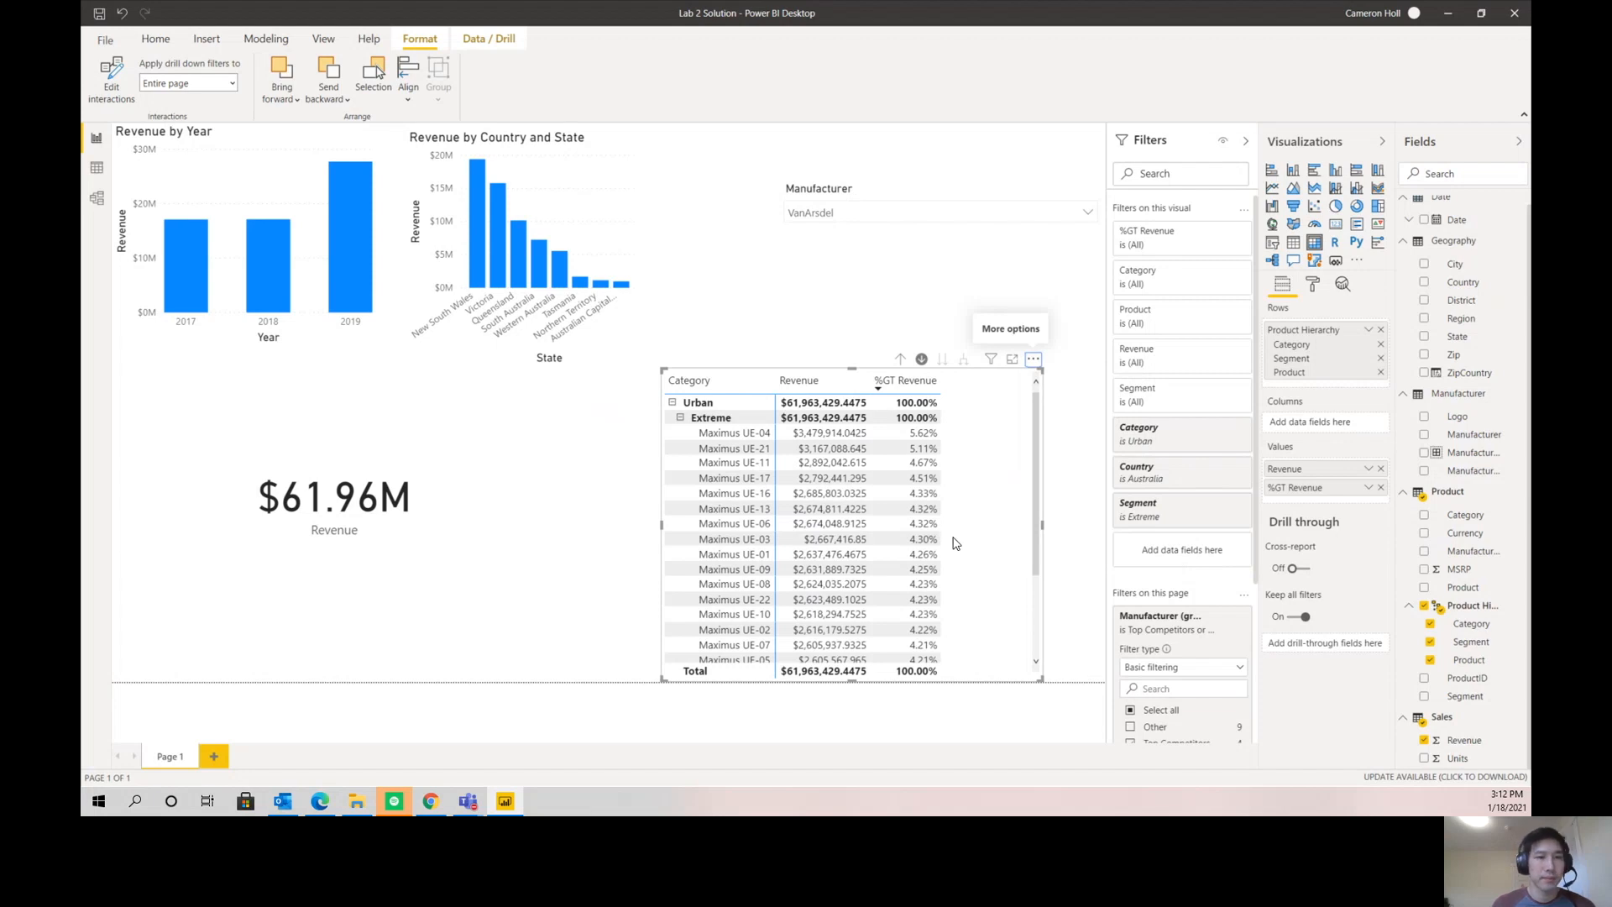
click(1033, 359)
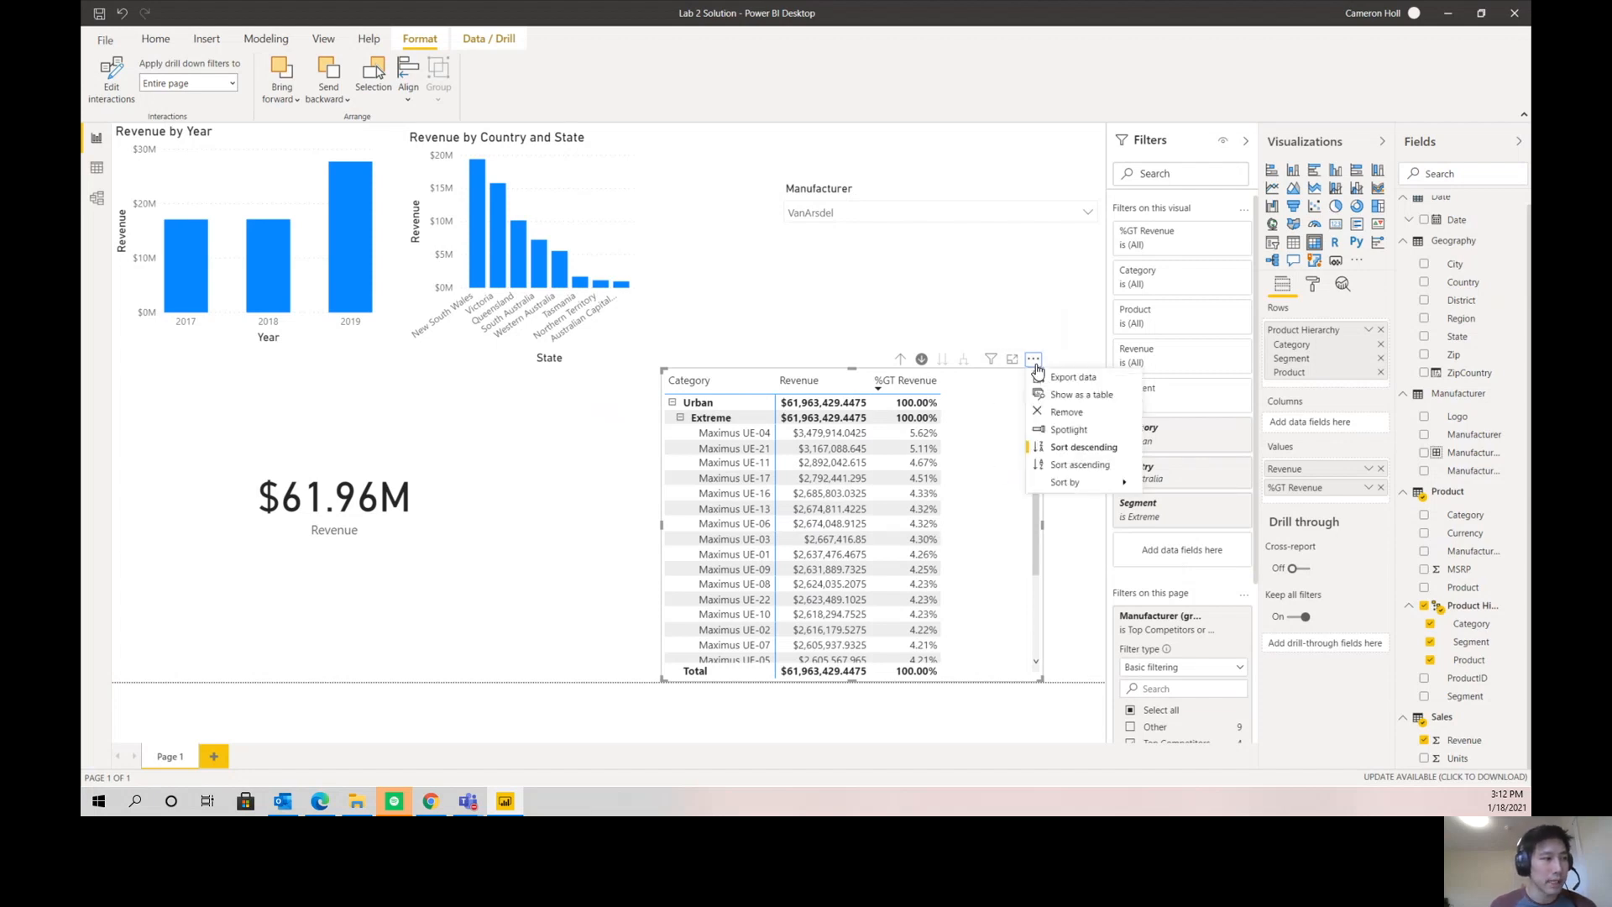
click(1091, 466)
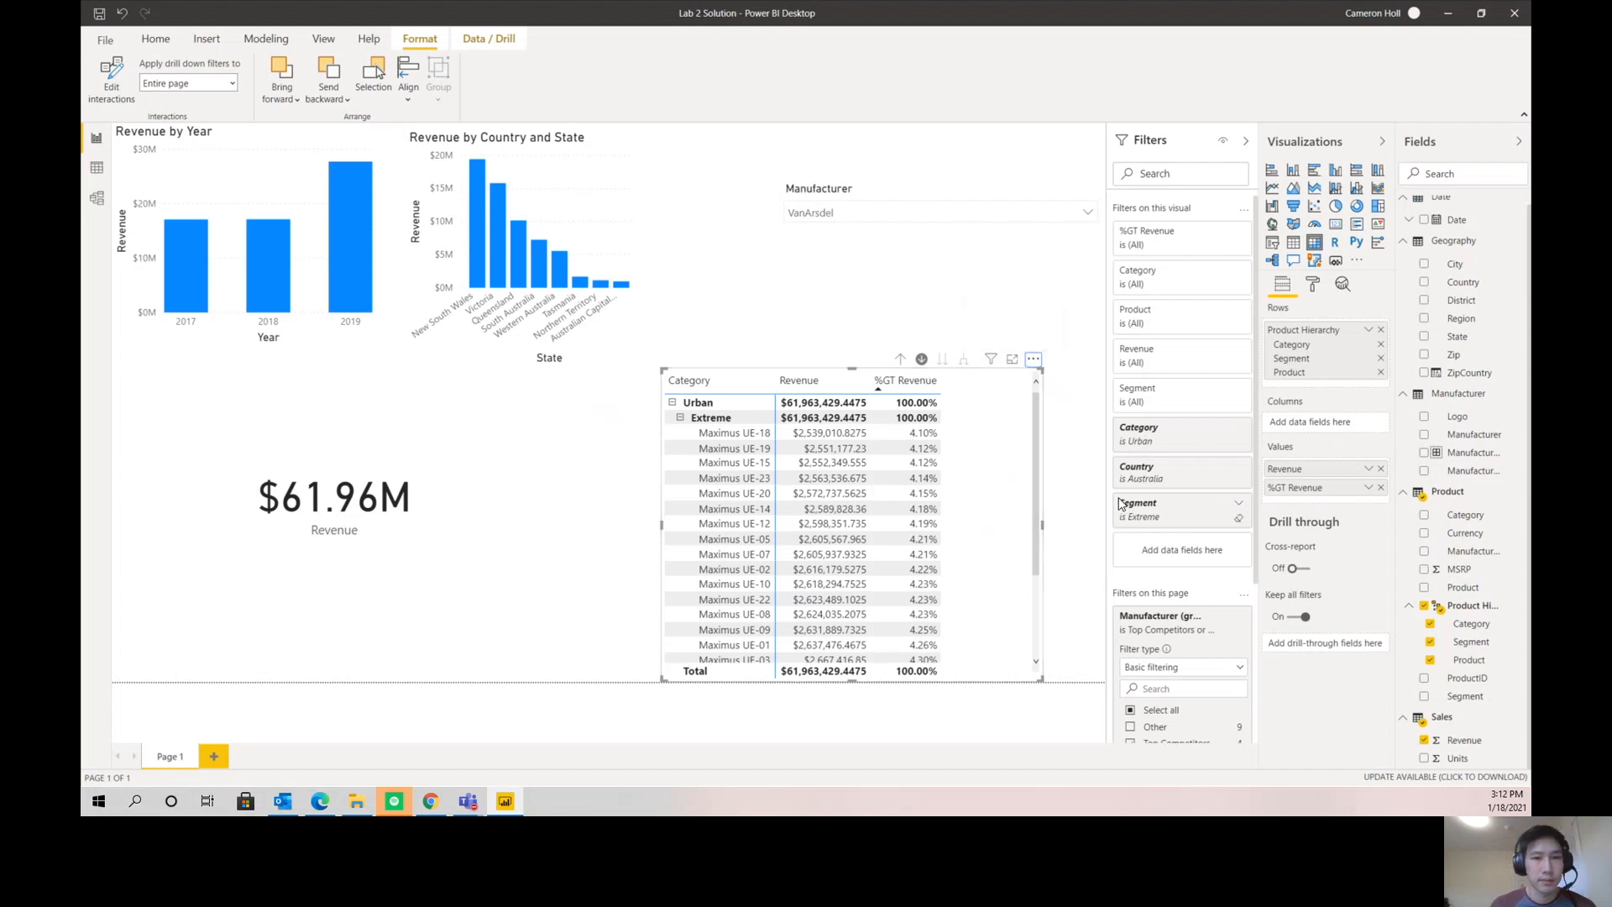
click(1033, 359)
click(1062, 449)
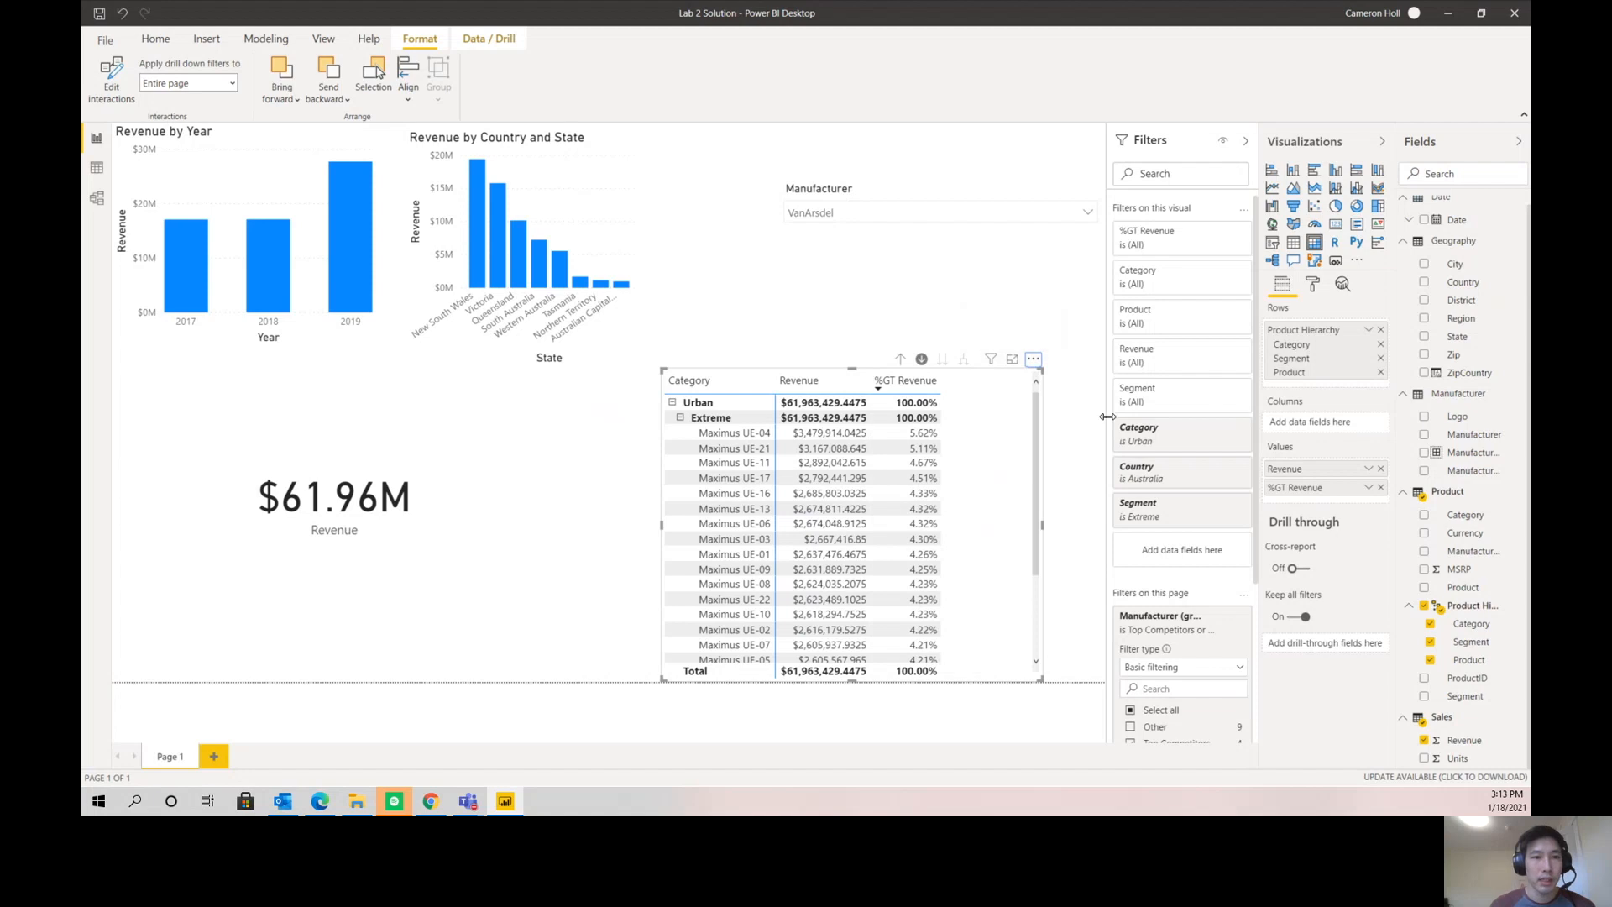
- Cross-filter the page by 2019 to examine the Extreme products' revenue in Australia, and clear the selection
click(349, 256)
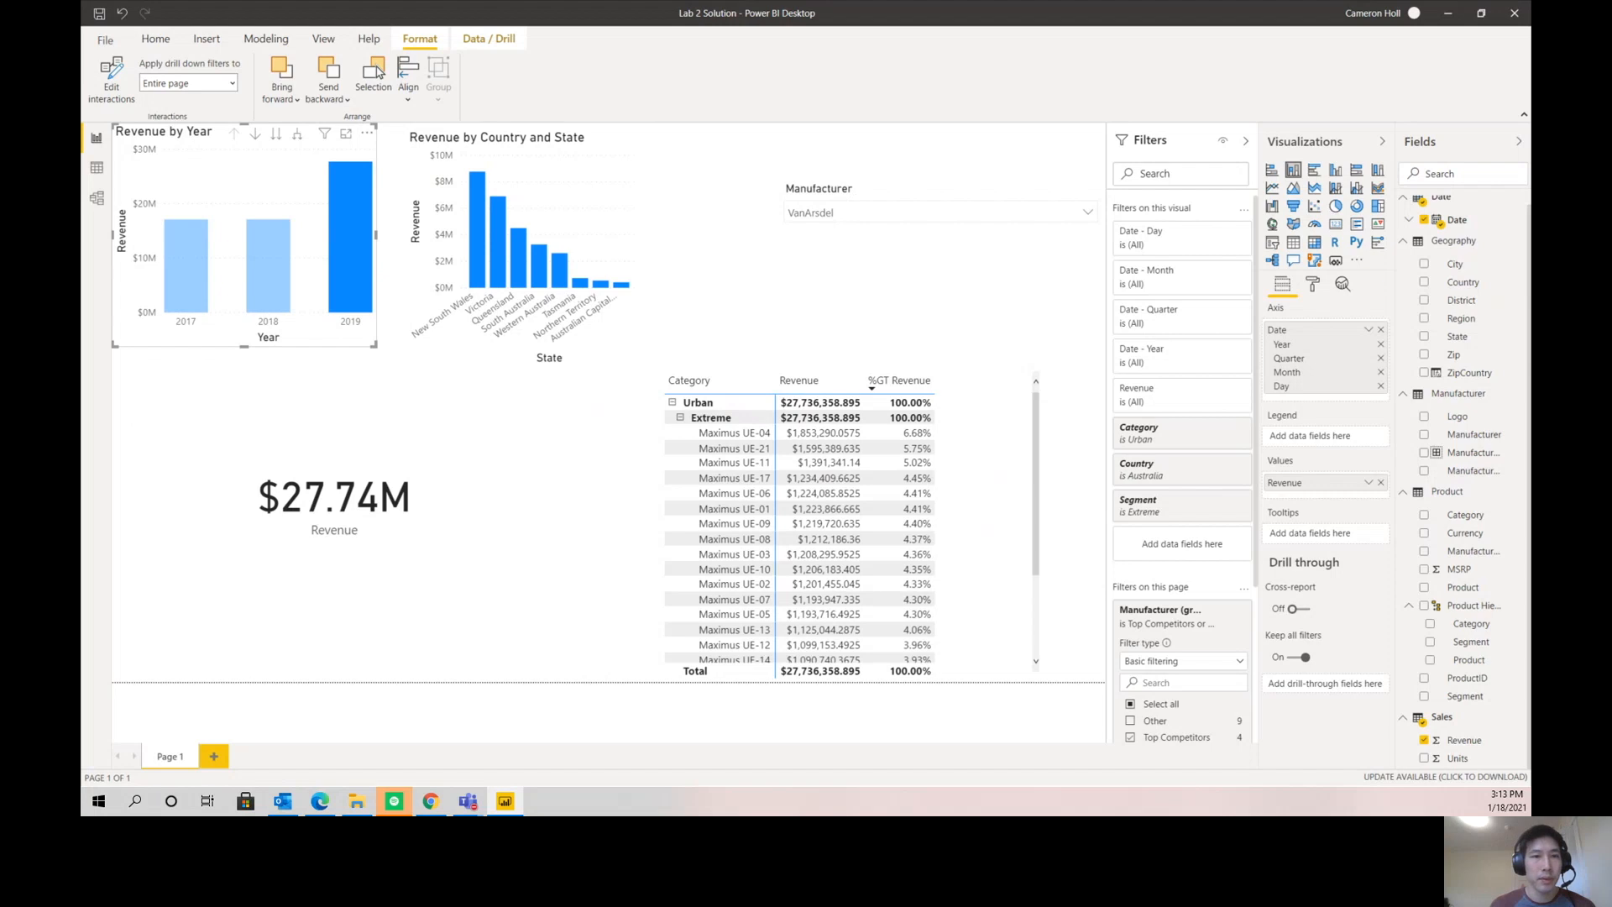
click(356, 290)
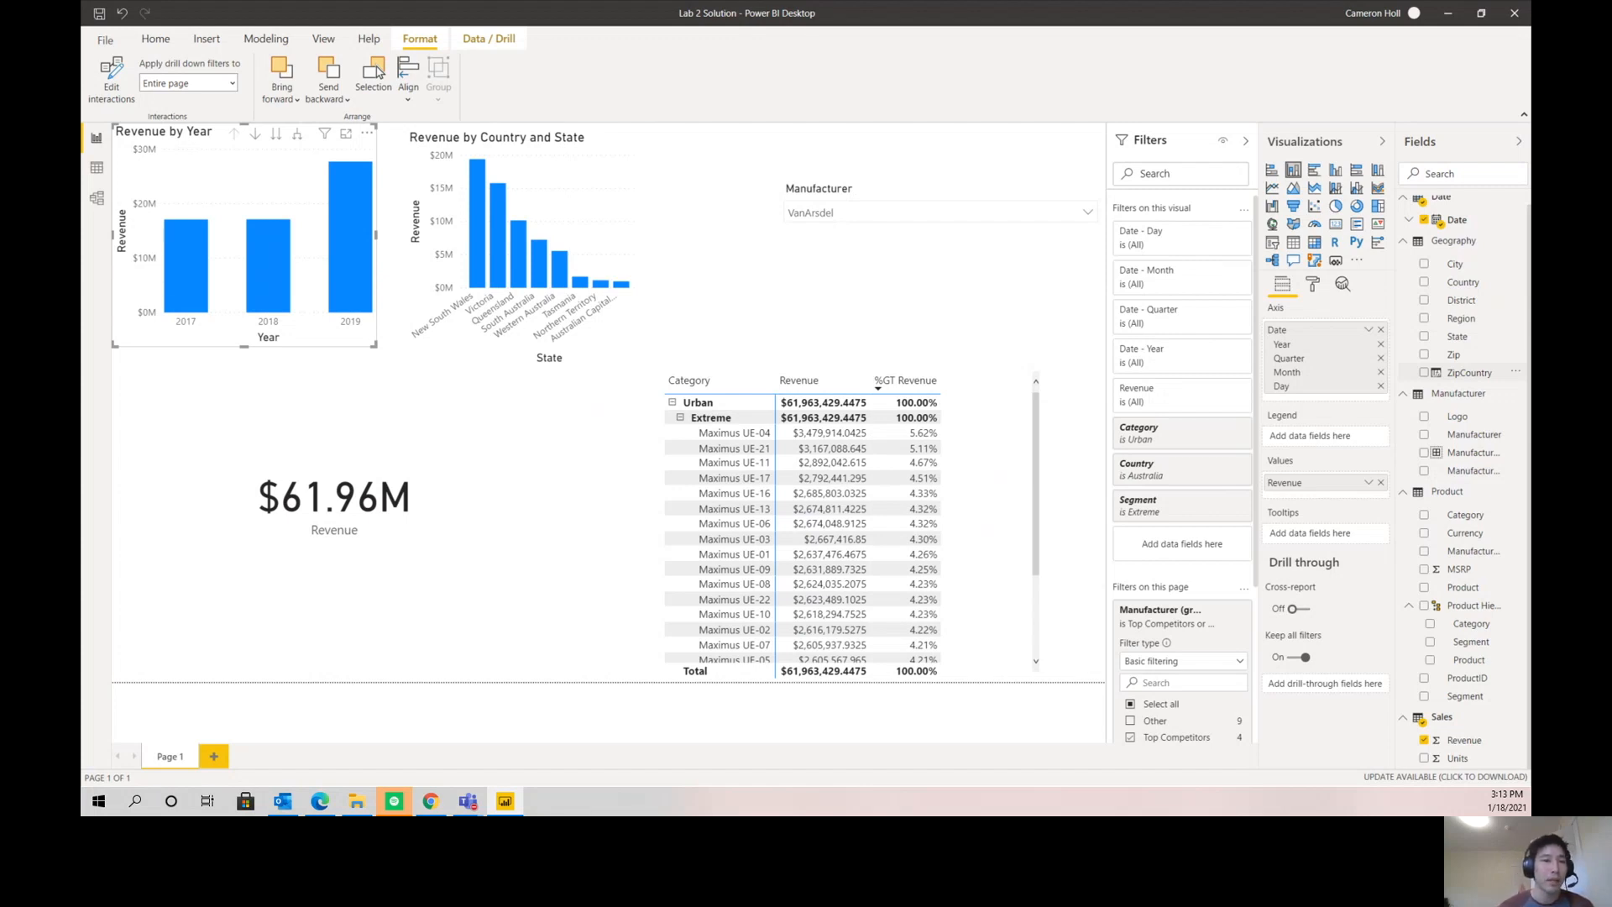
- Open the Sales table in the Data view
click(96, 167)
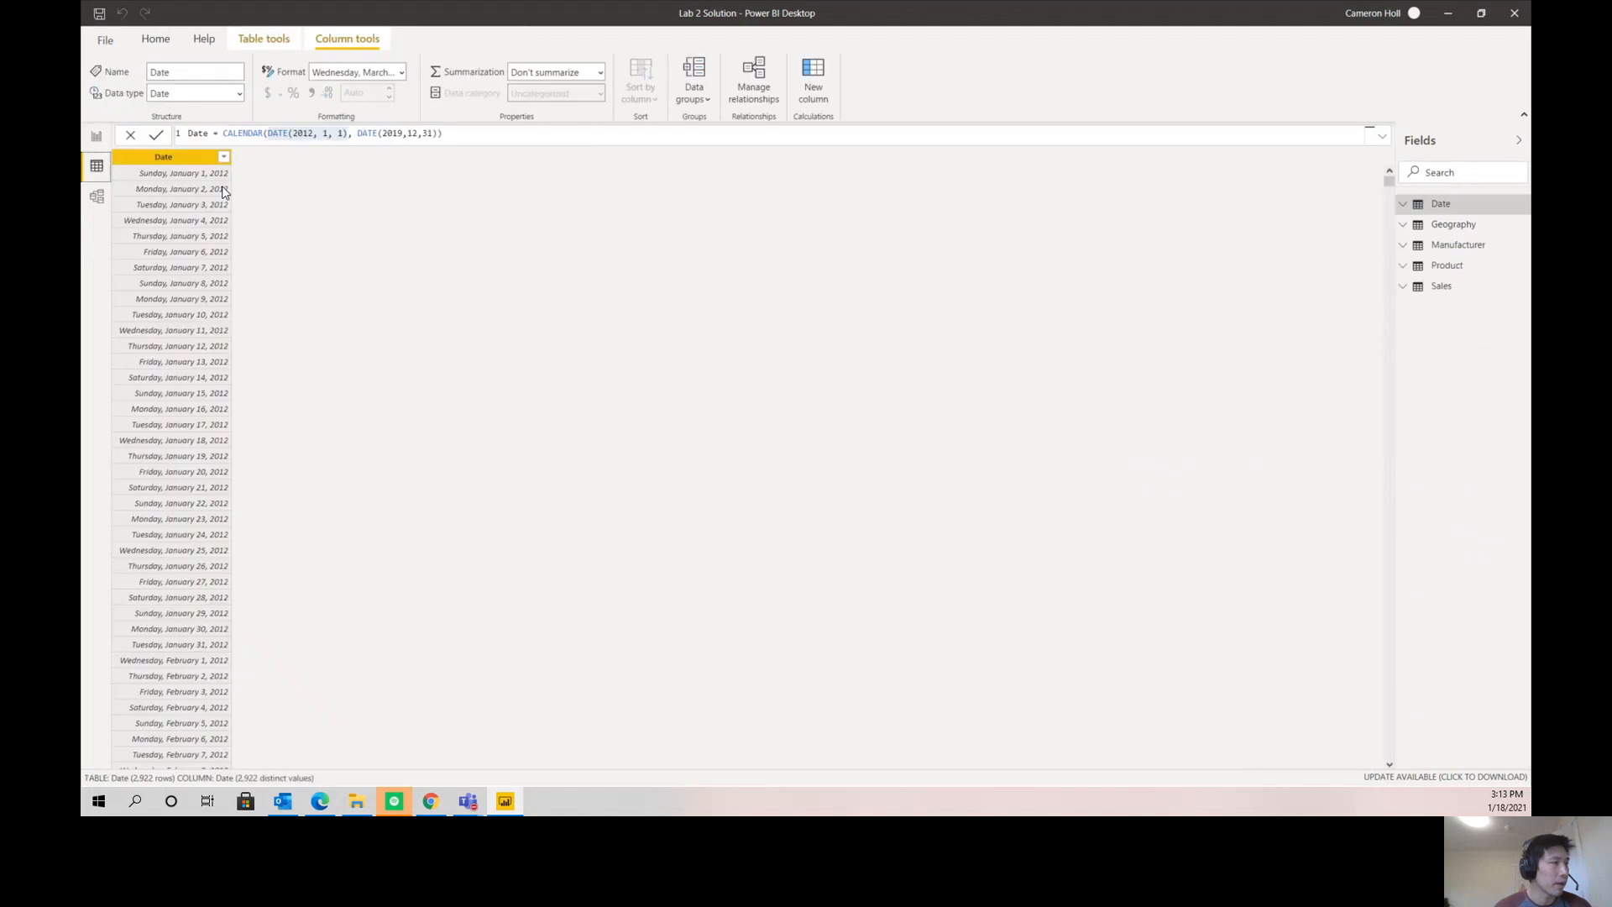
click(1440, 285)
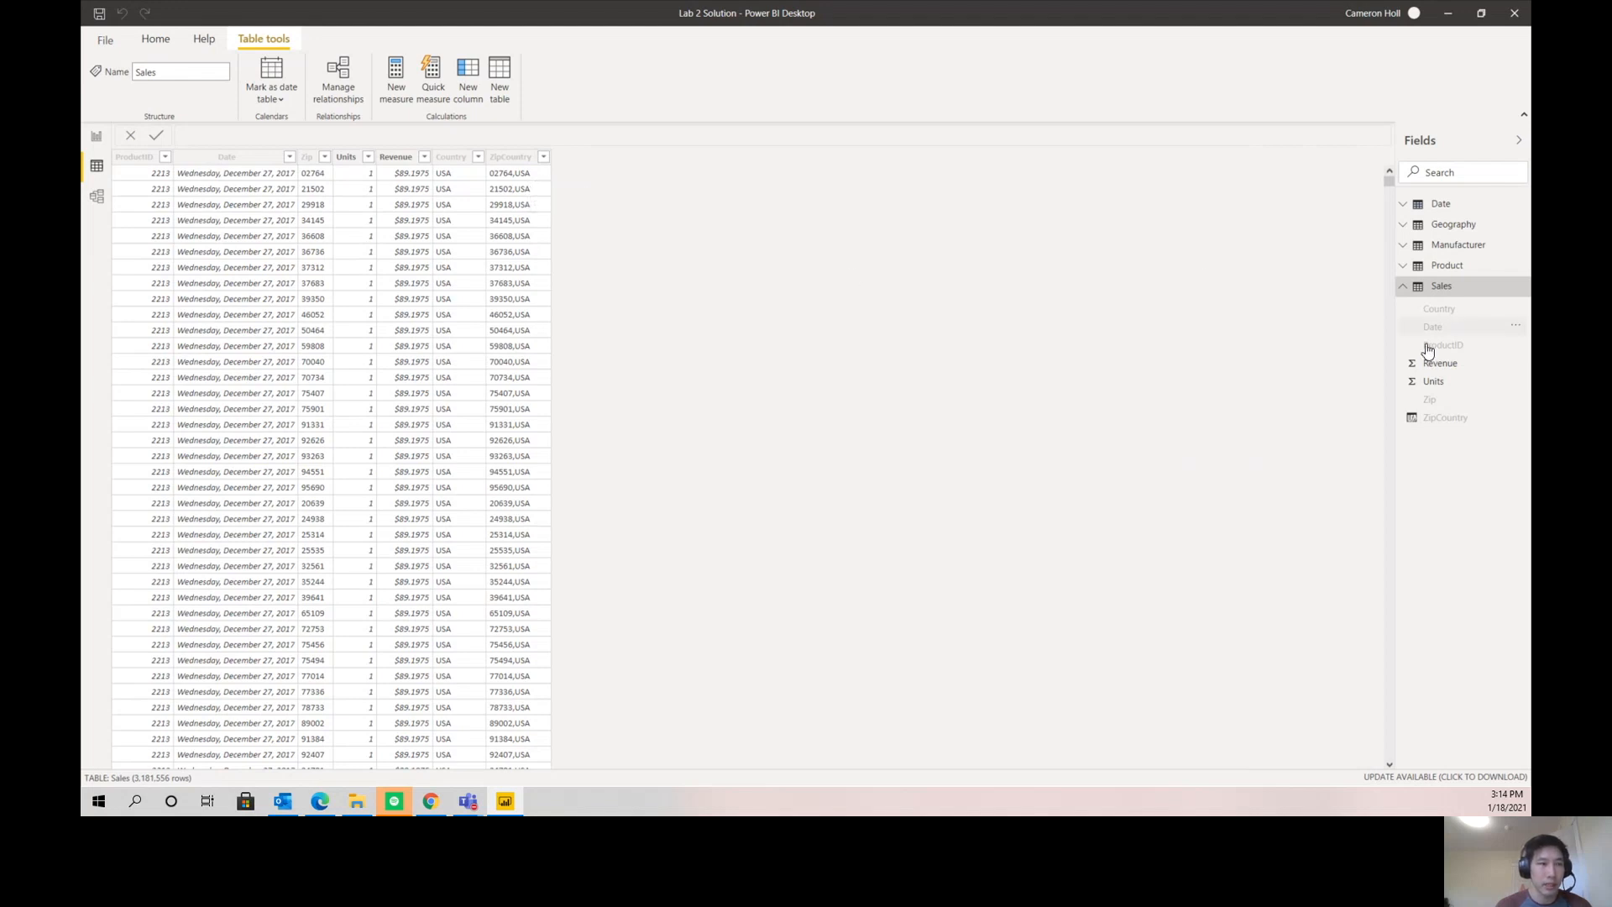
mouse_move(1461, 296)
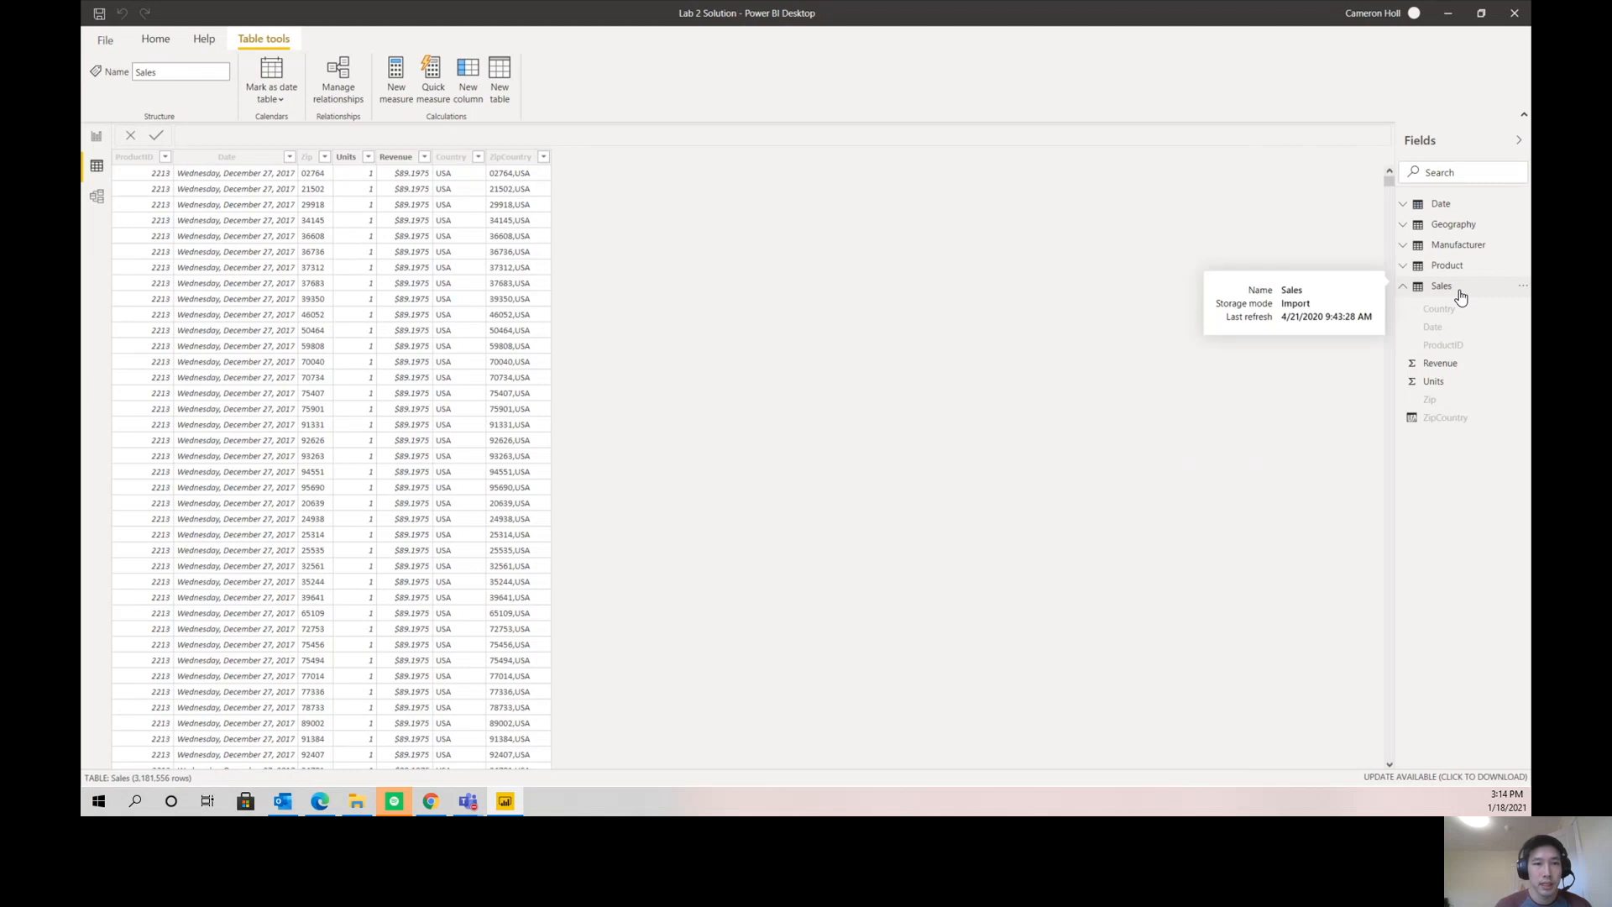
click(1461, 289)
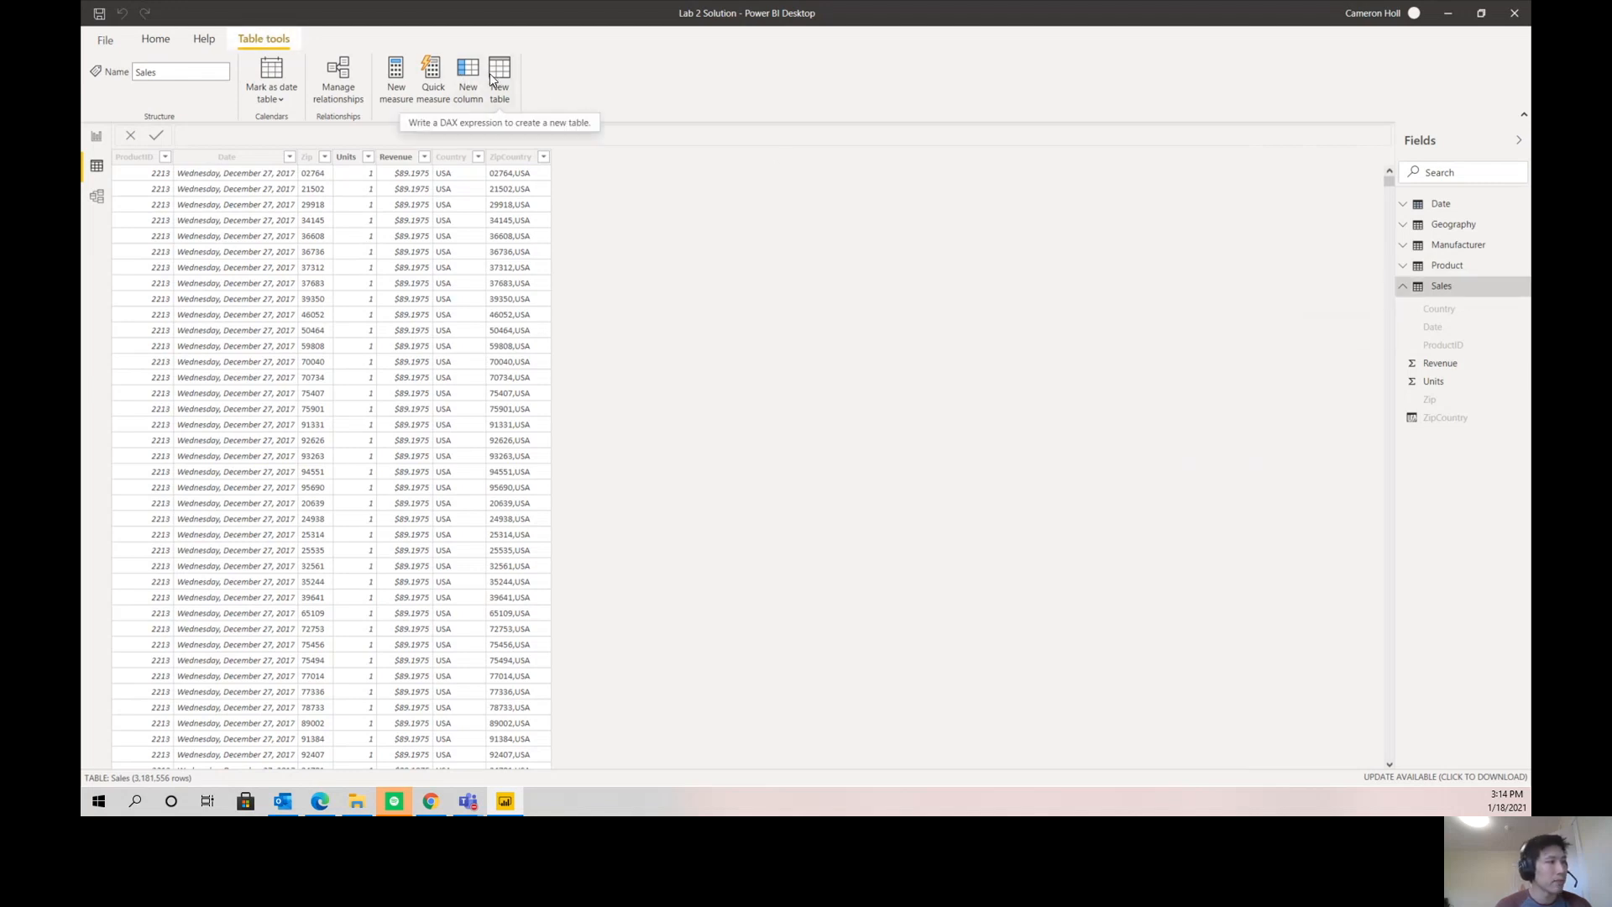
- Add a Sales measure named PY Sales and begin its formula with CALCULATE(SUM(Sales[Revenue]),
click(393, 78)
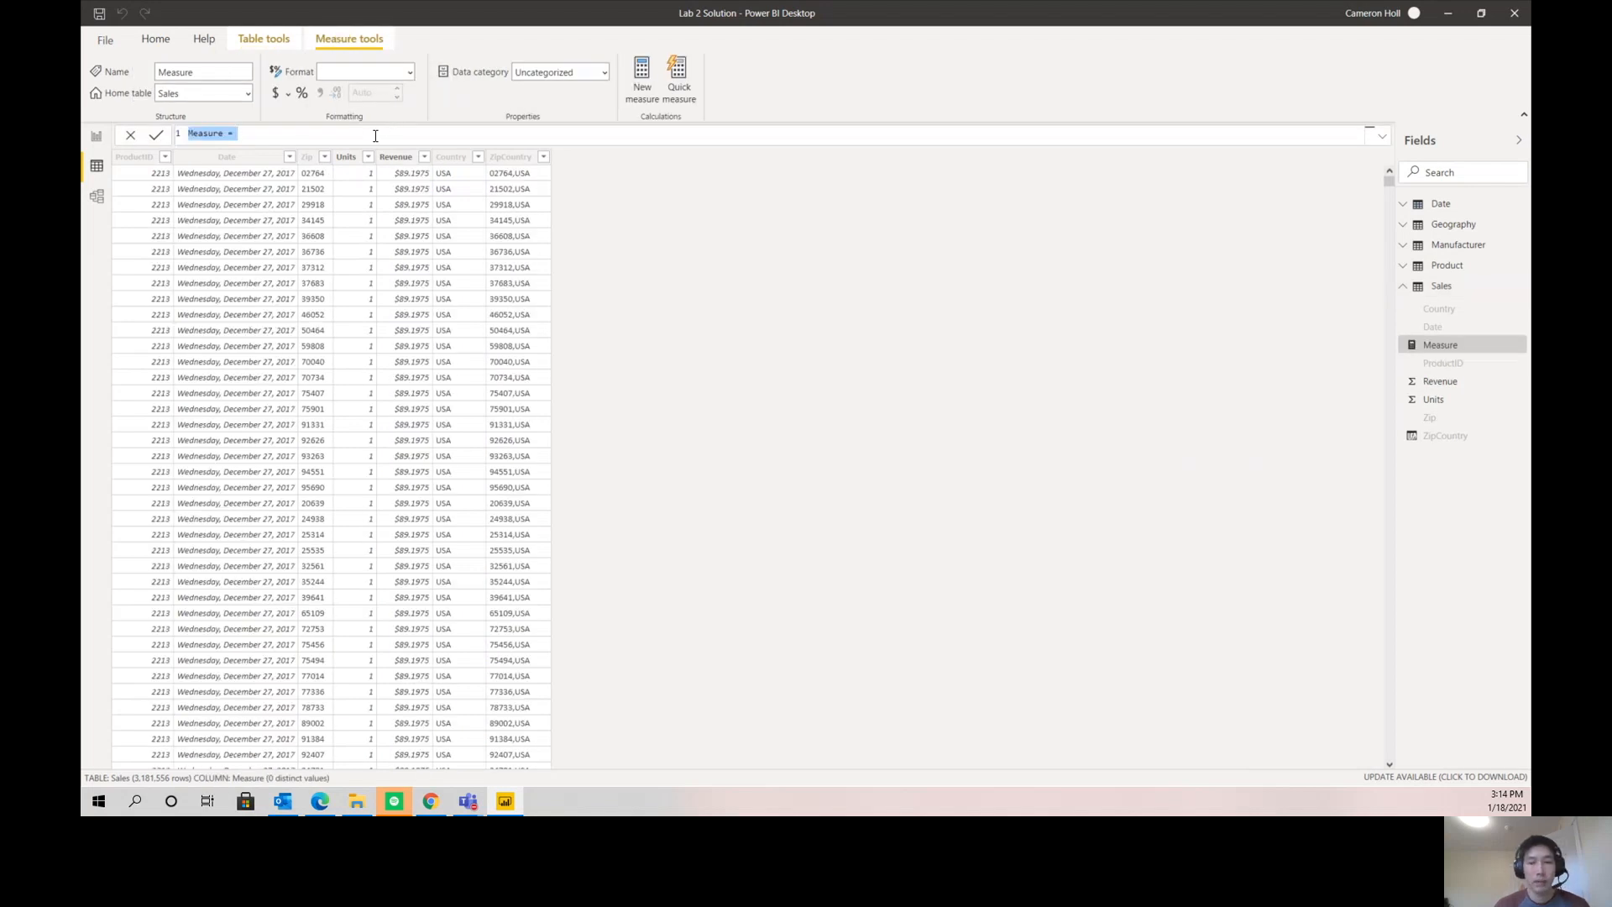
text(PY)
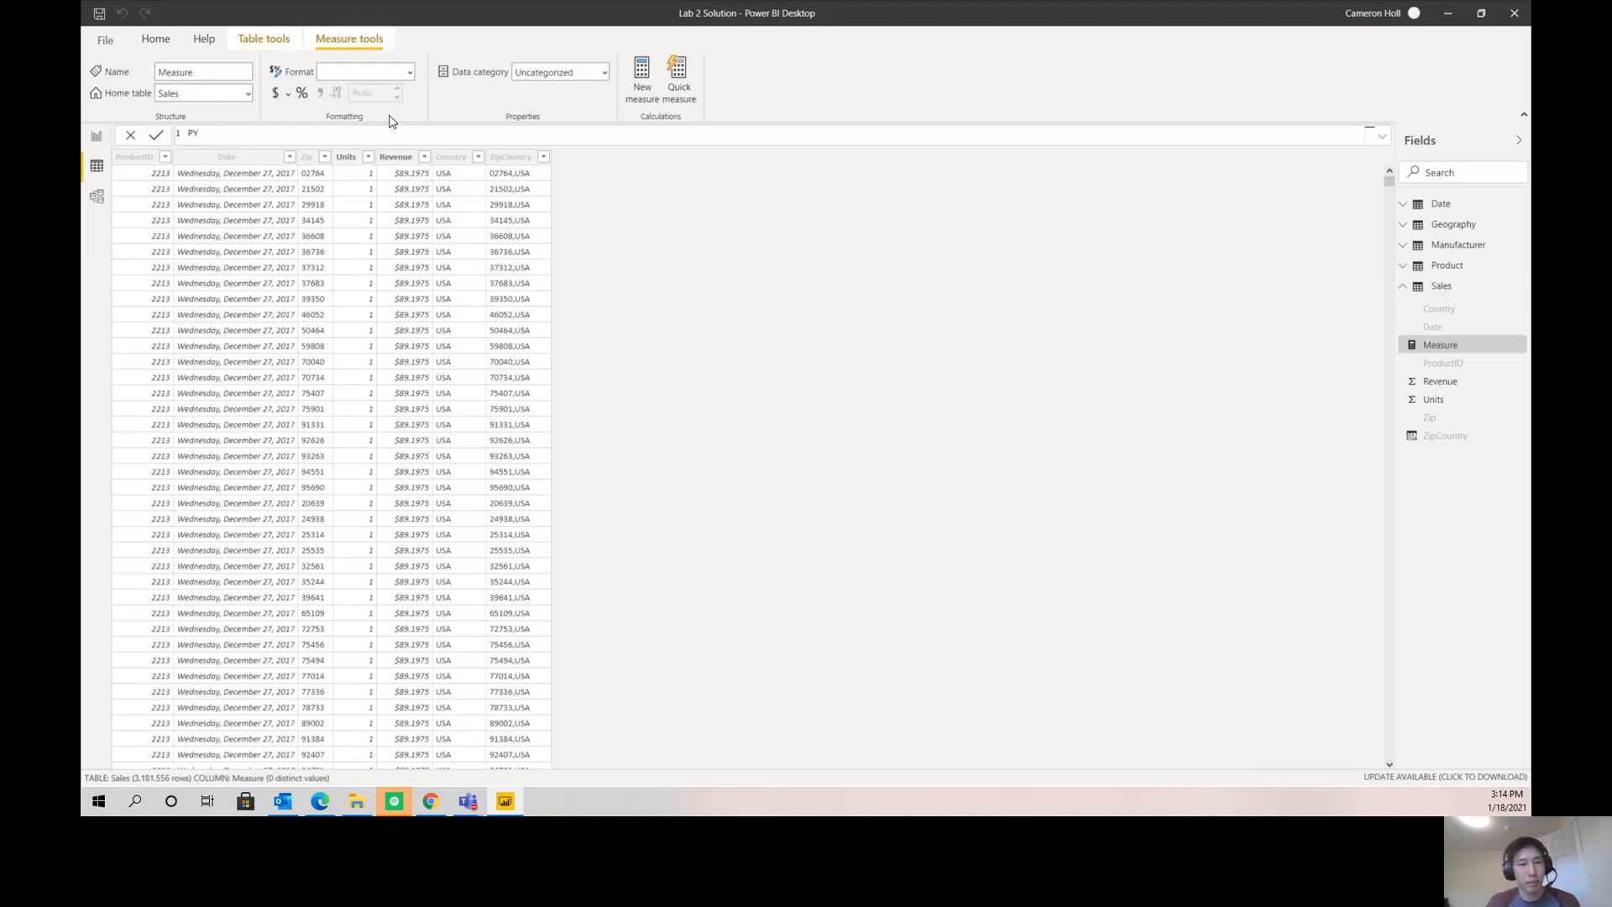
text( Sales = )
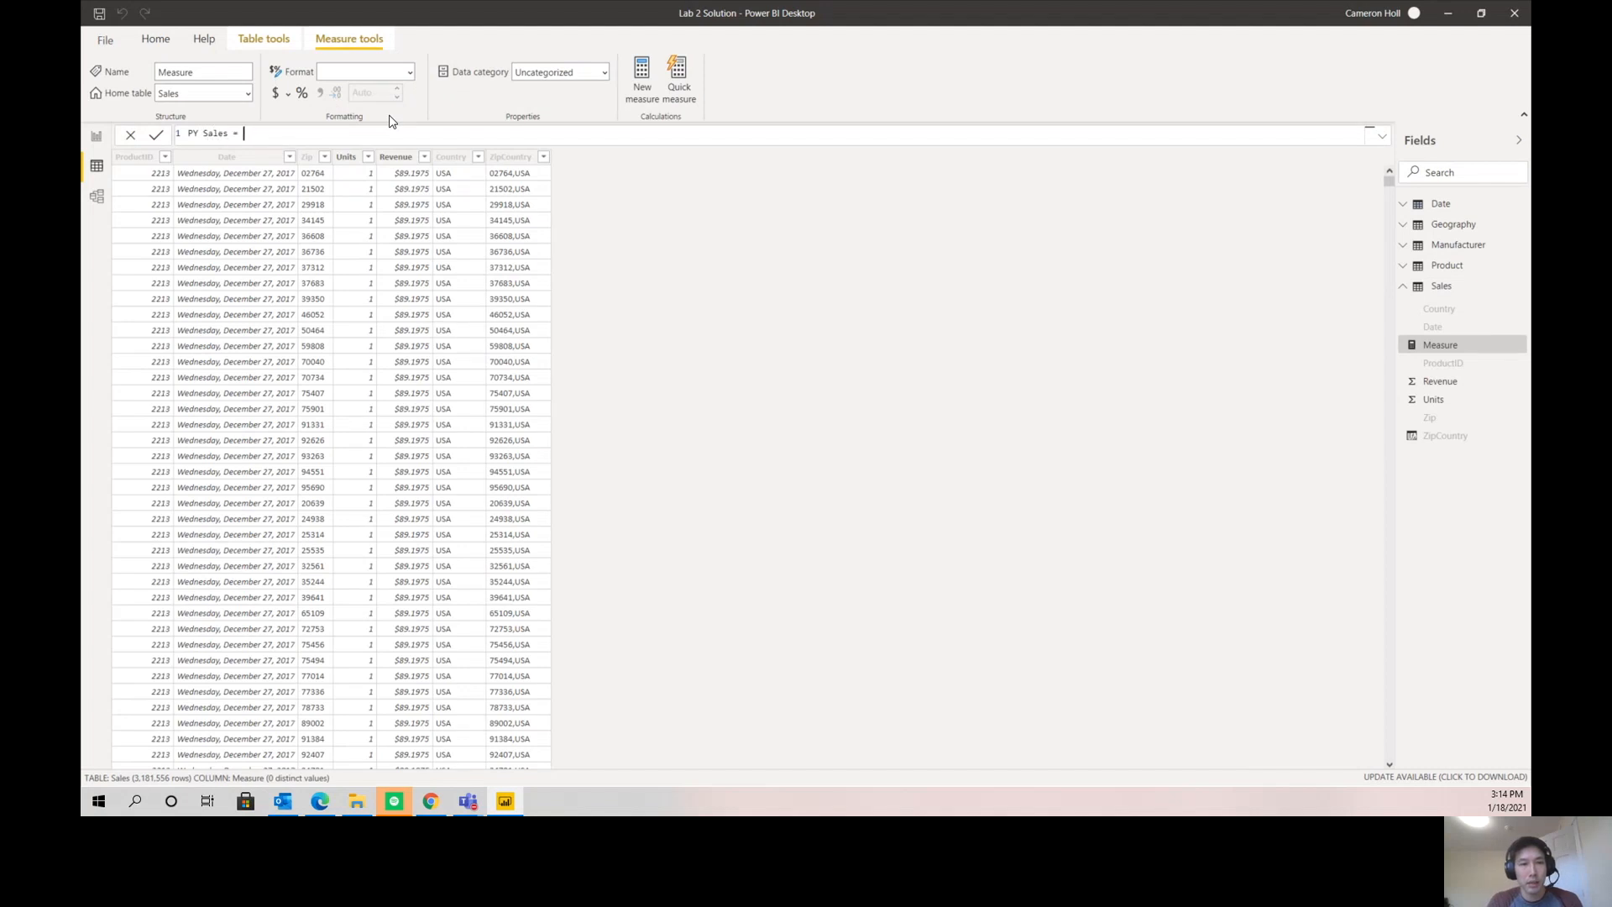
text(CALCULATE()
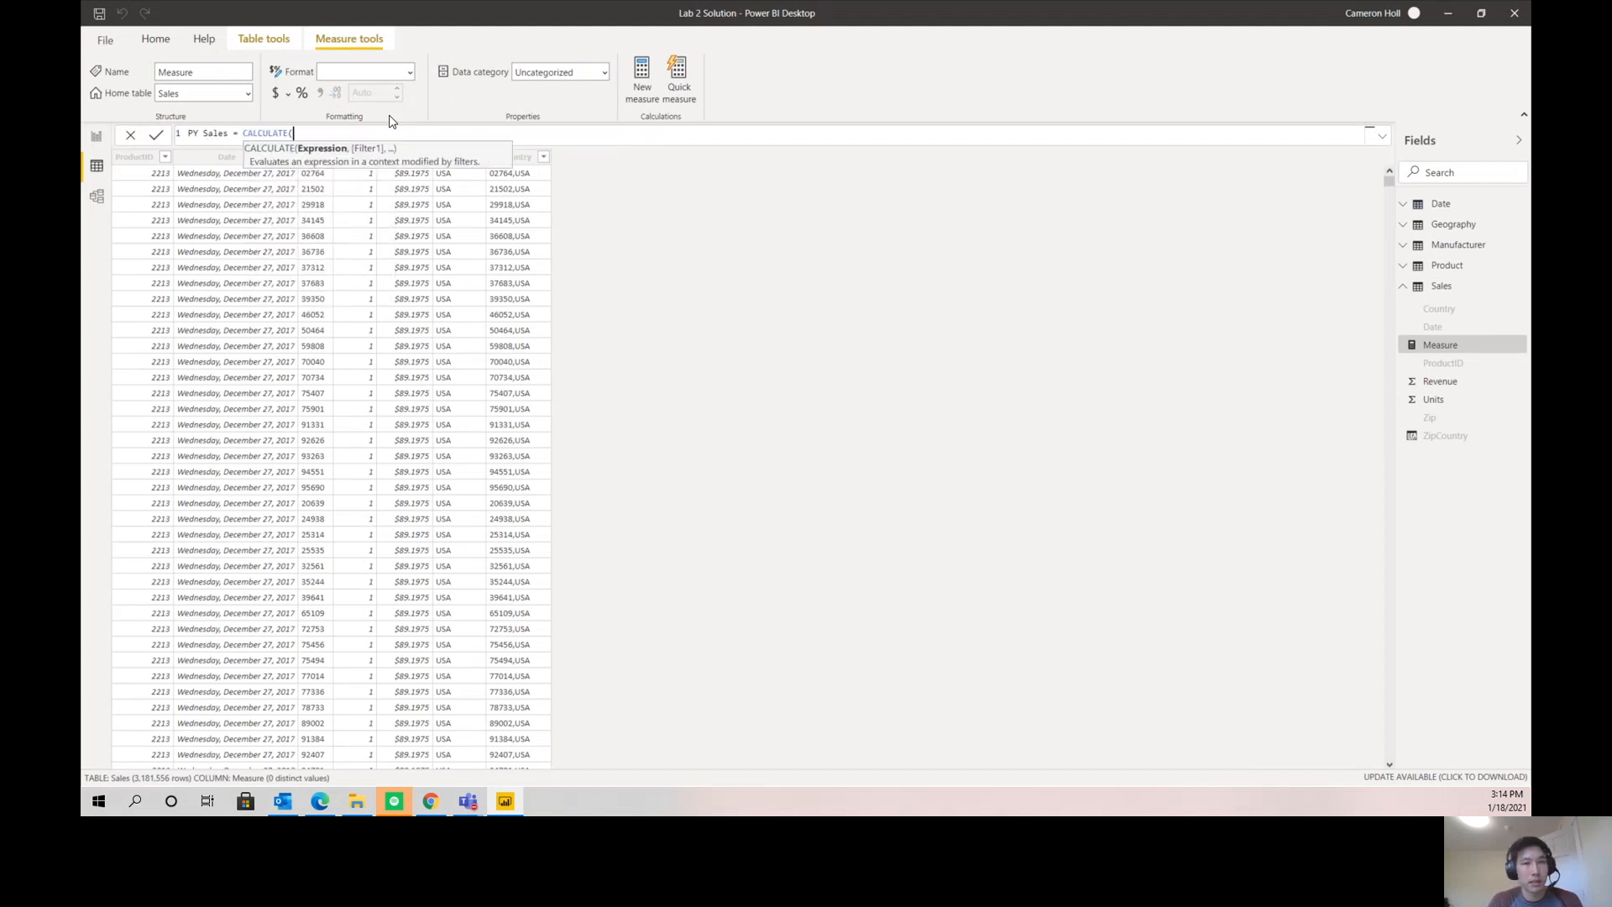
text(SUM(Sales)
key(Down)
key(Down)
key(Down)
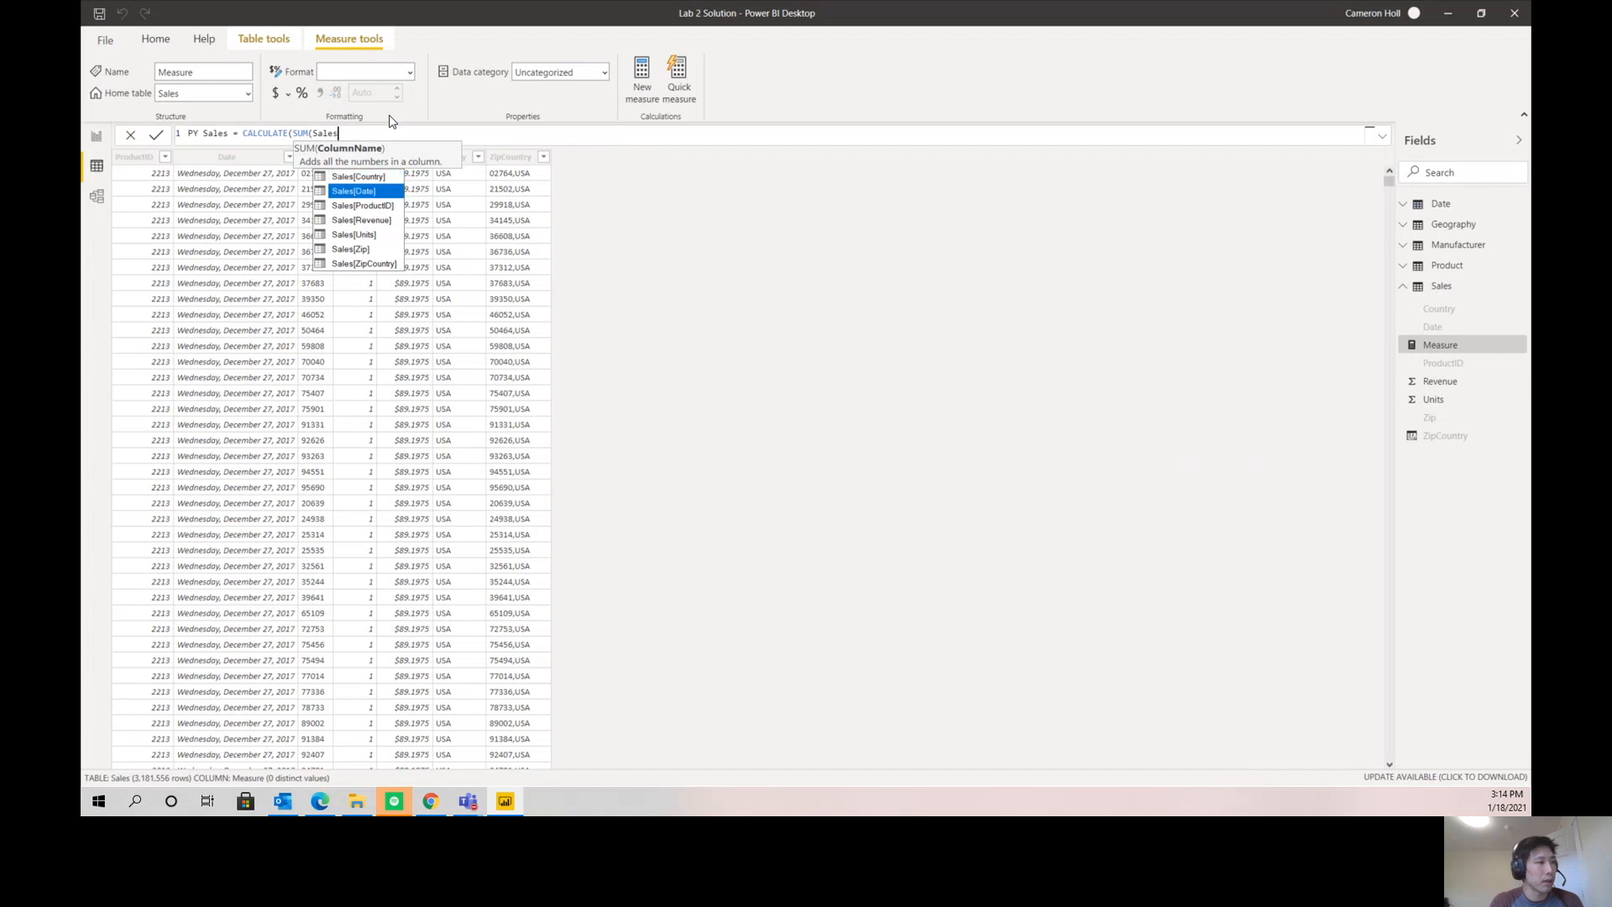
key(Tab)
text(), )
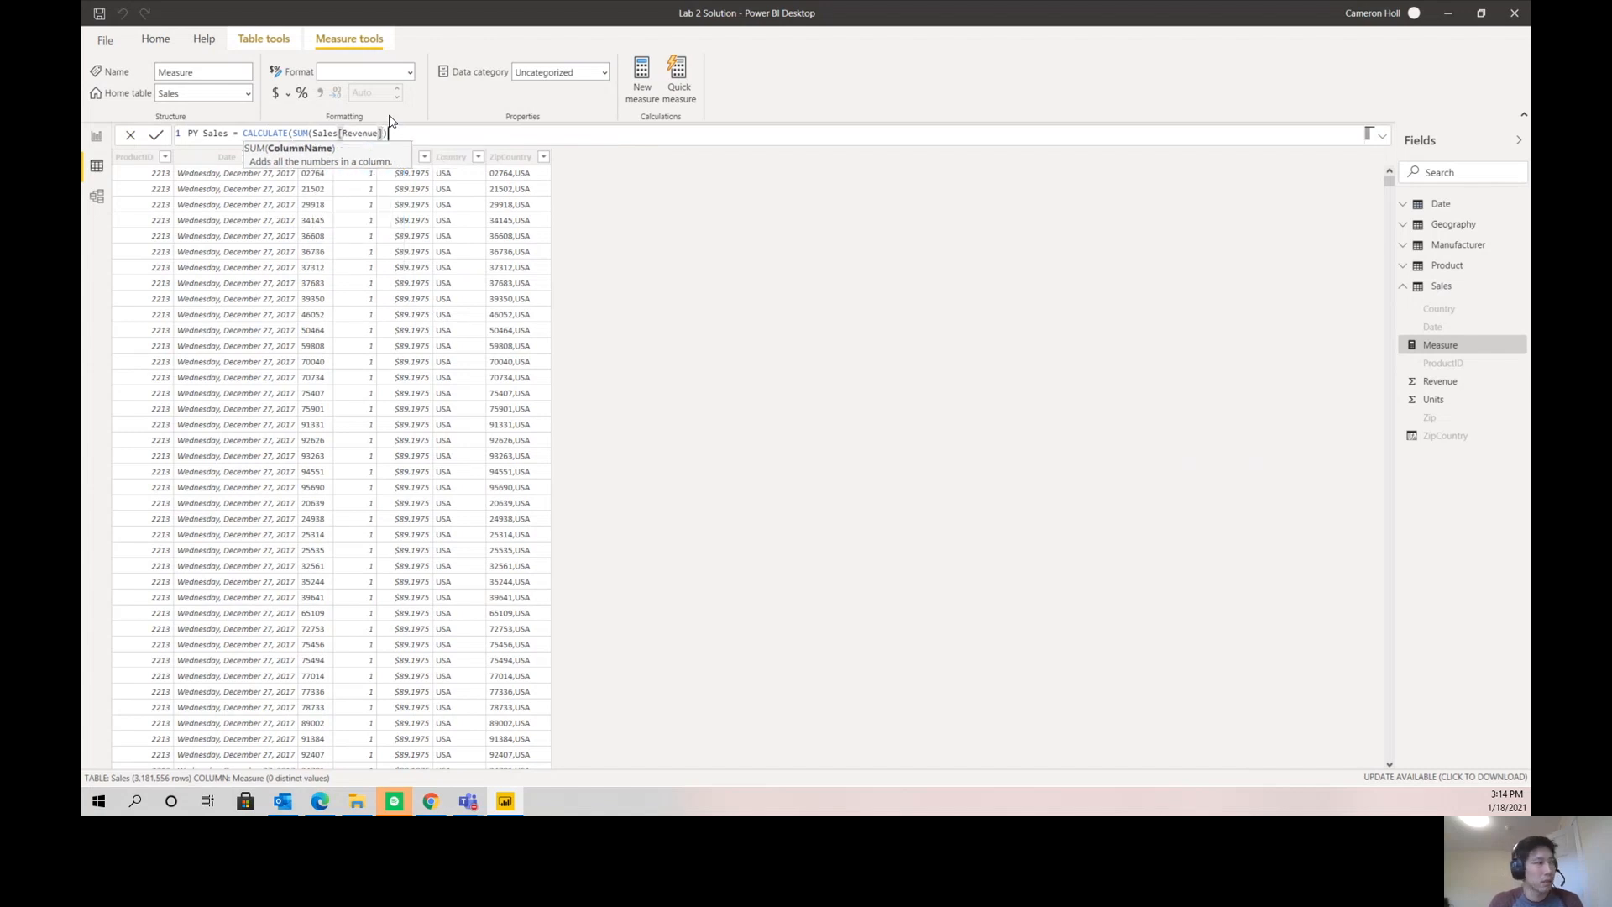
text(SAME)
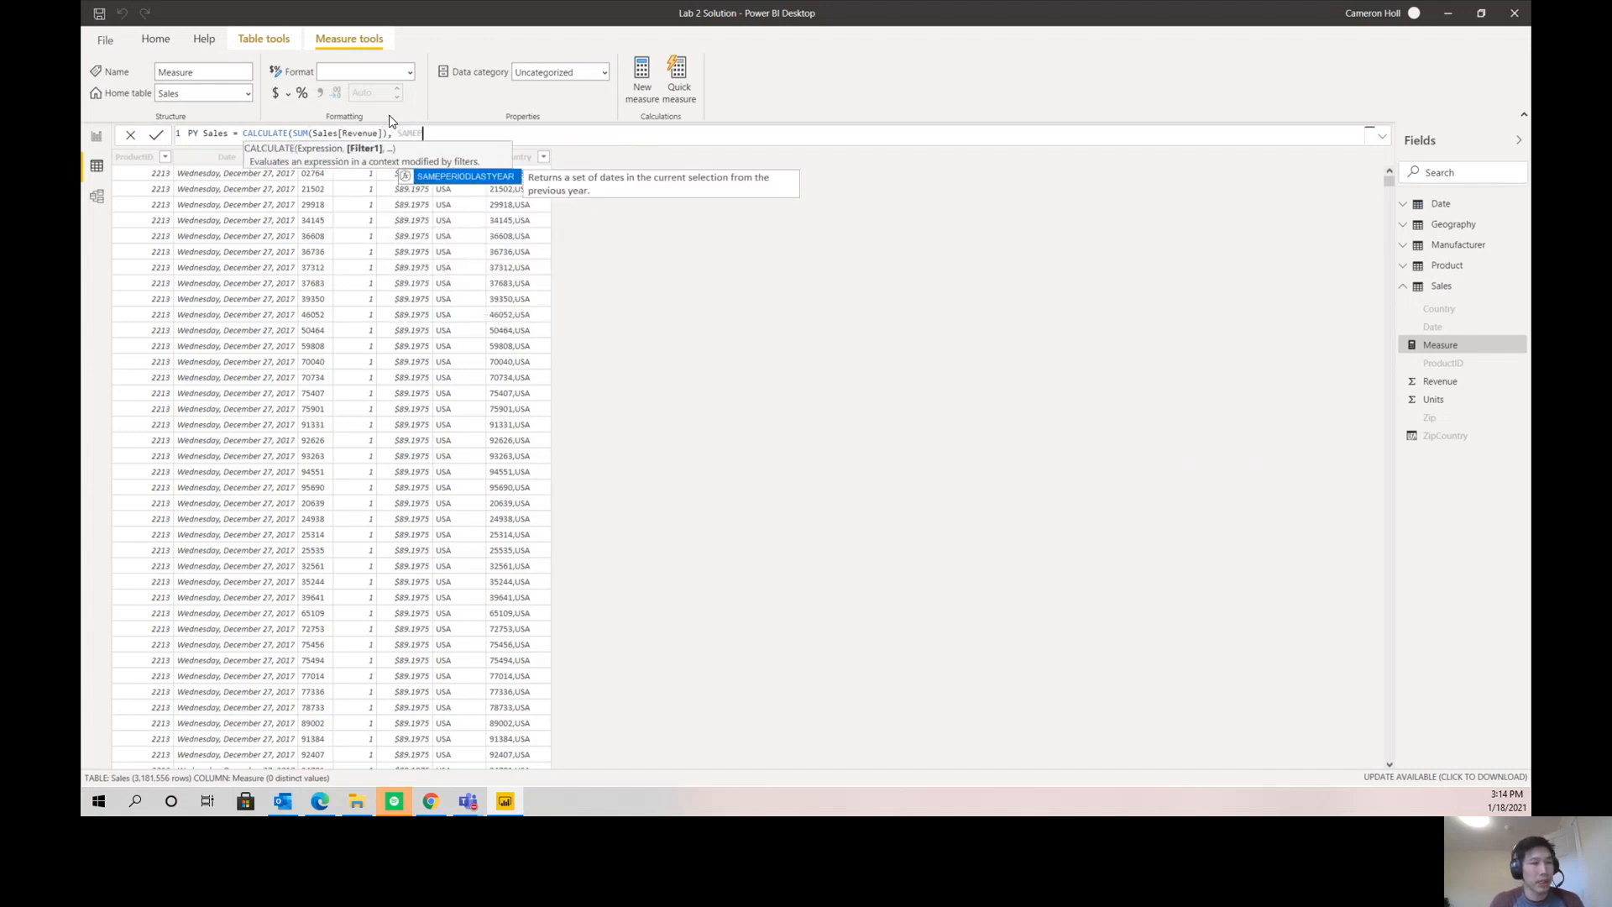
text(P)
- Complete the PY Sales formula with the filter SAMEPERIODLASTYEAR('Date'[Date]) and commit the measure
key(Tab)
text('Date'[Date])
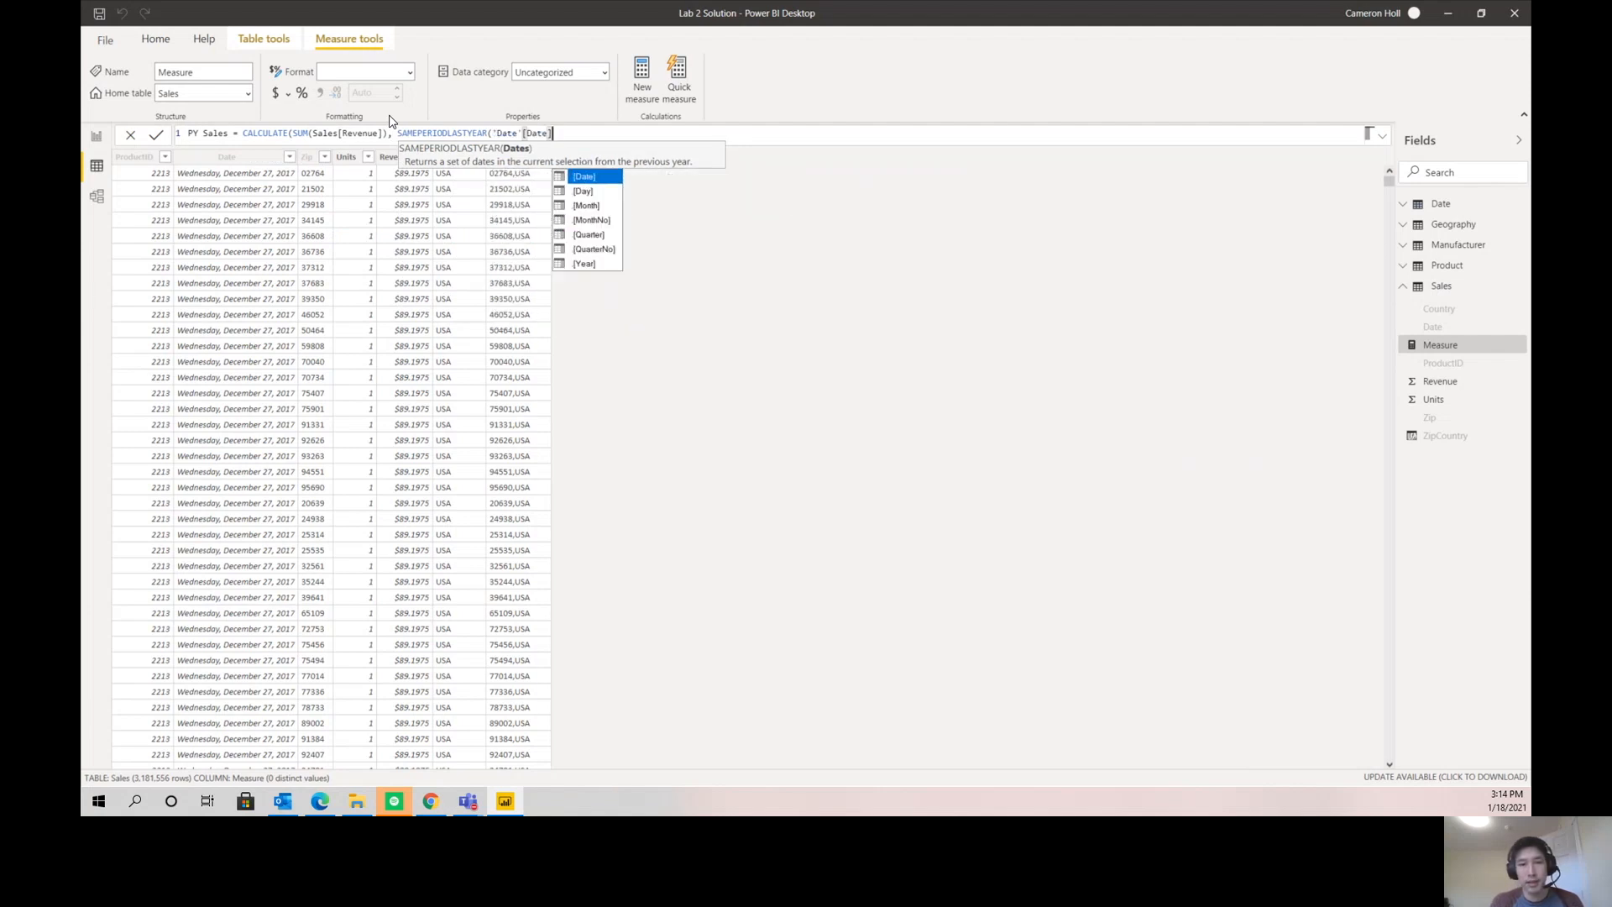
text()))
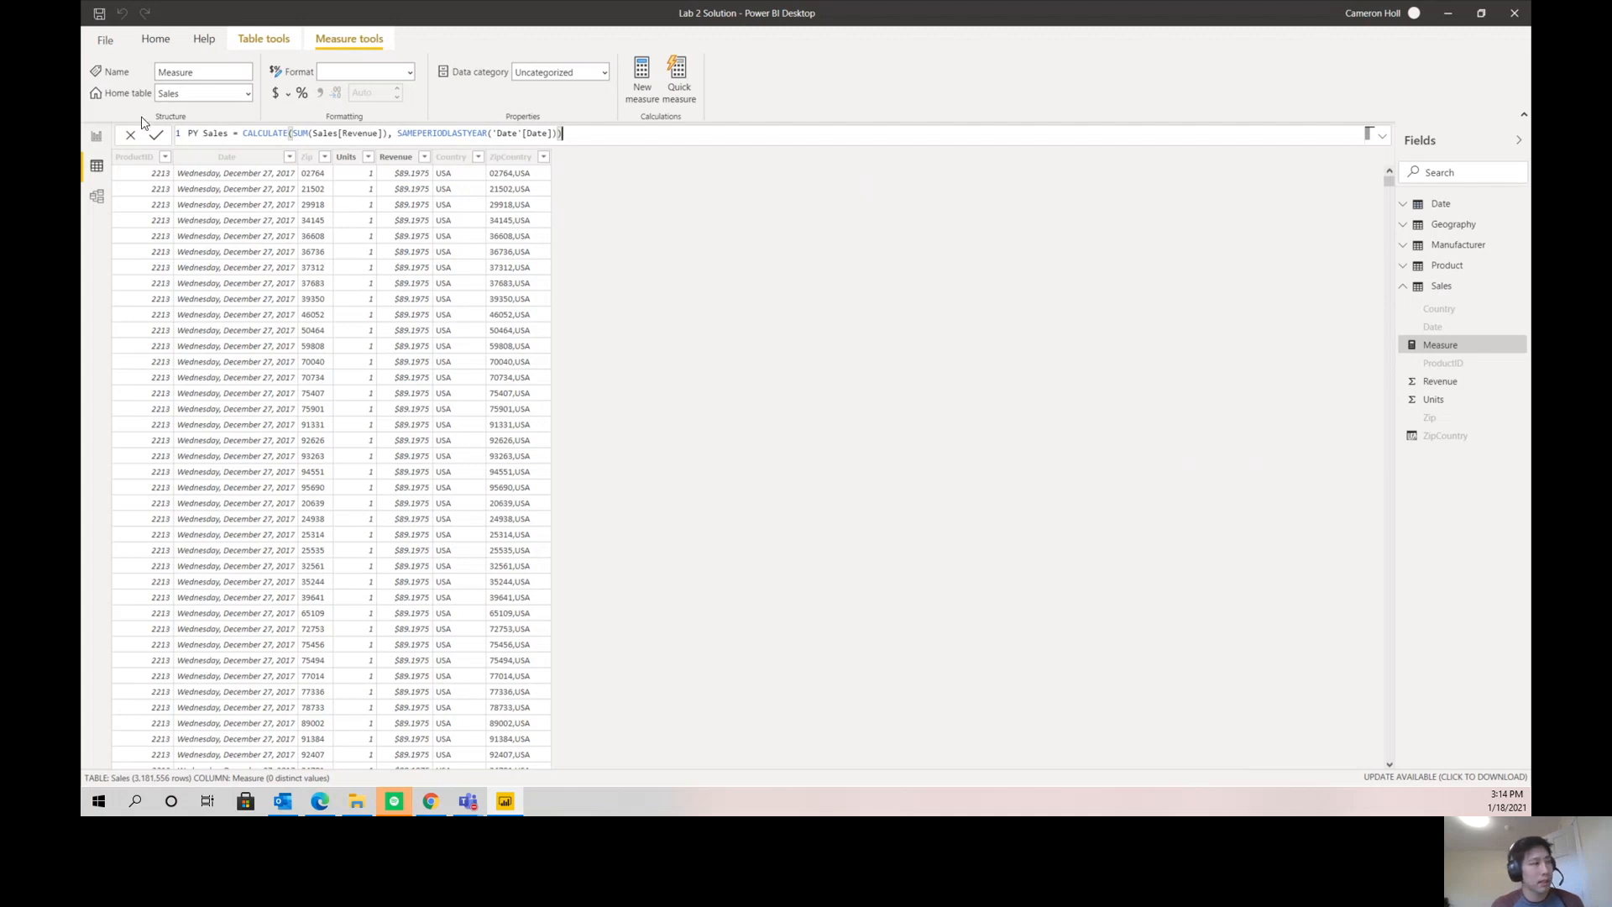
click(155, 144)
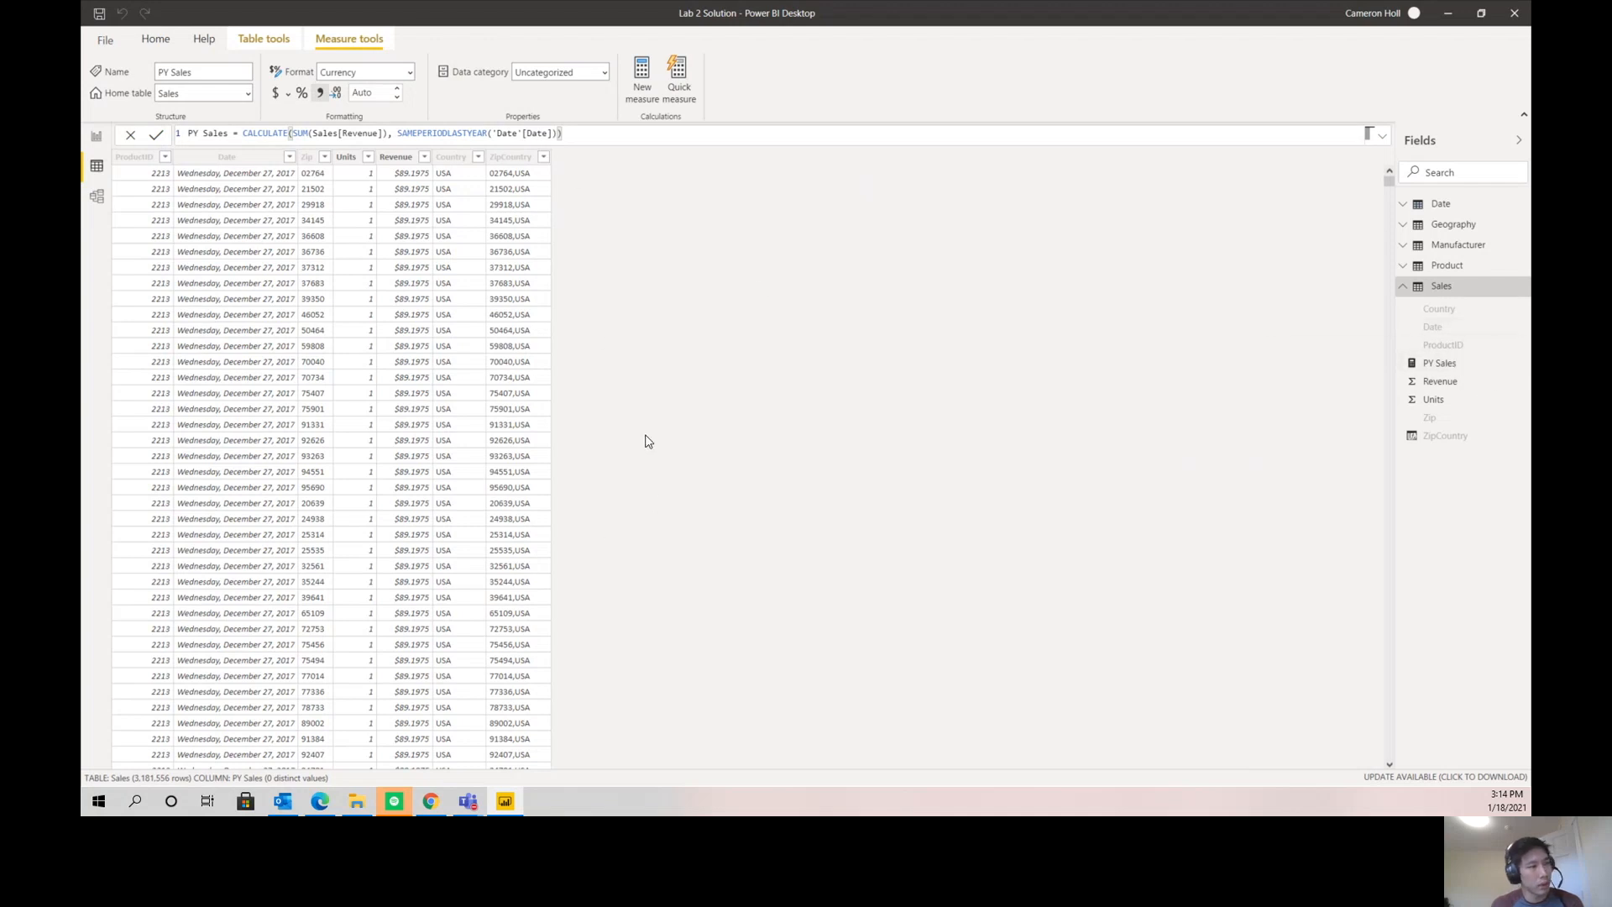
click(1454, 364)
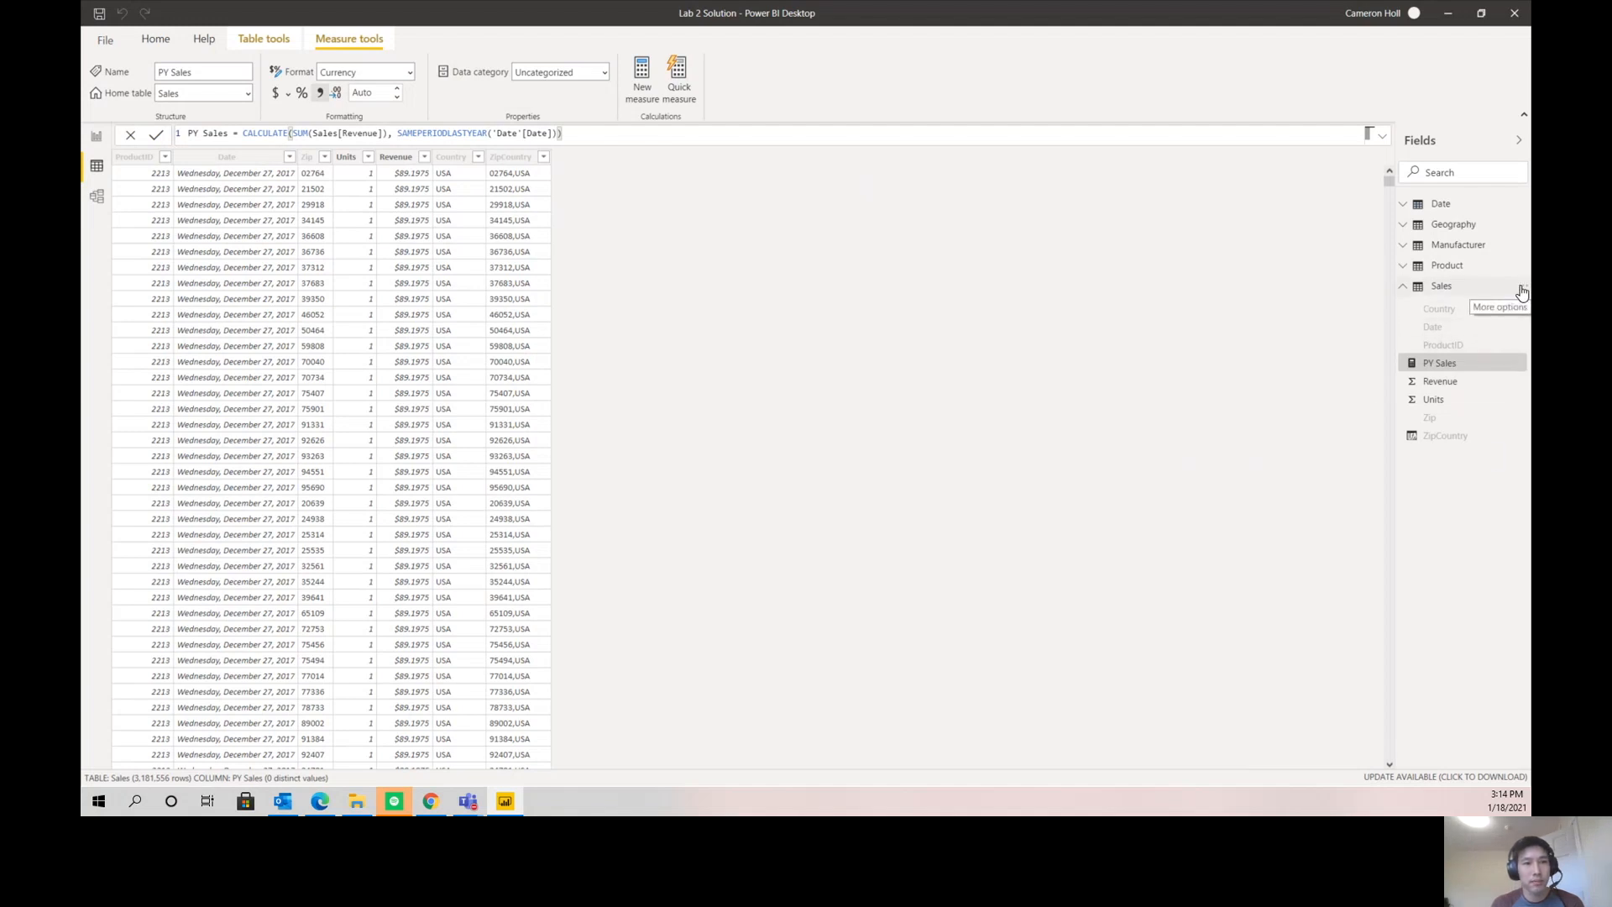
- Add a Sales measure named % Growth and begin its formula with DIVIDE(Sum(Sales[Revenue])
click(1521, 291)
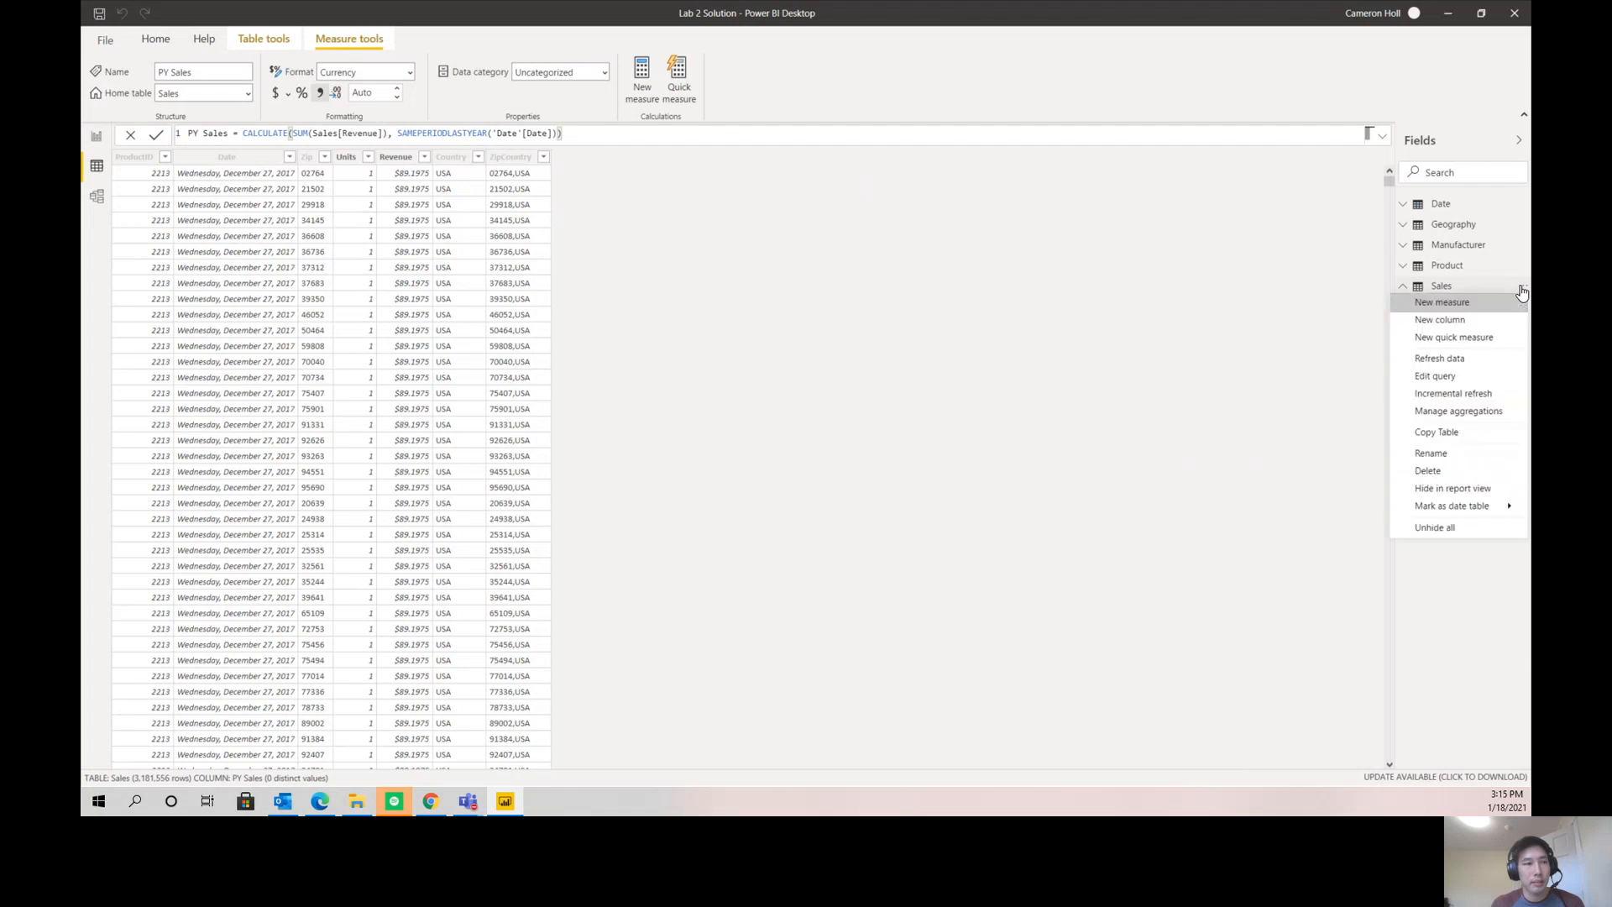
click(1484, 304)
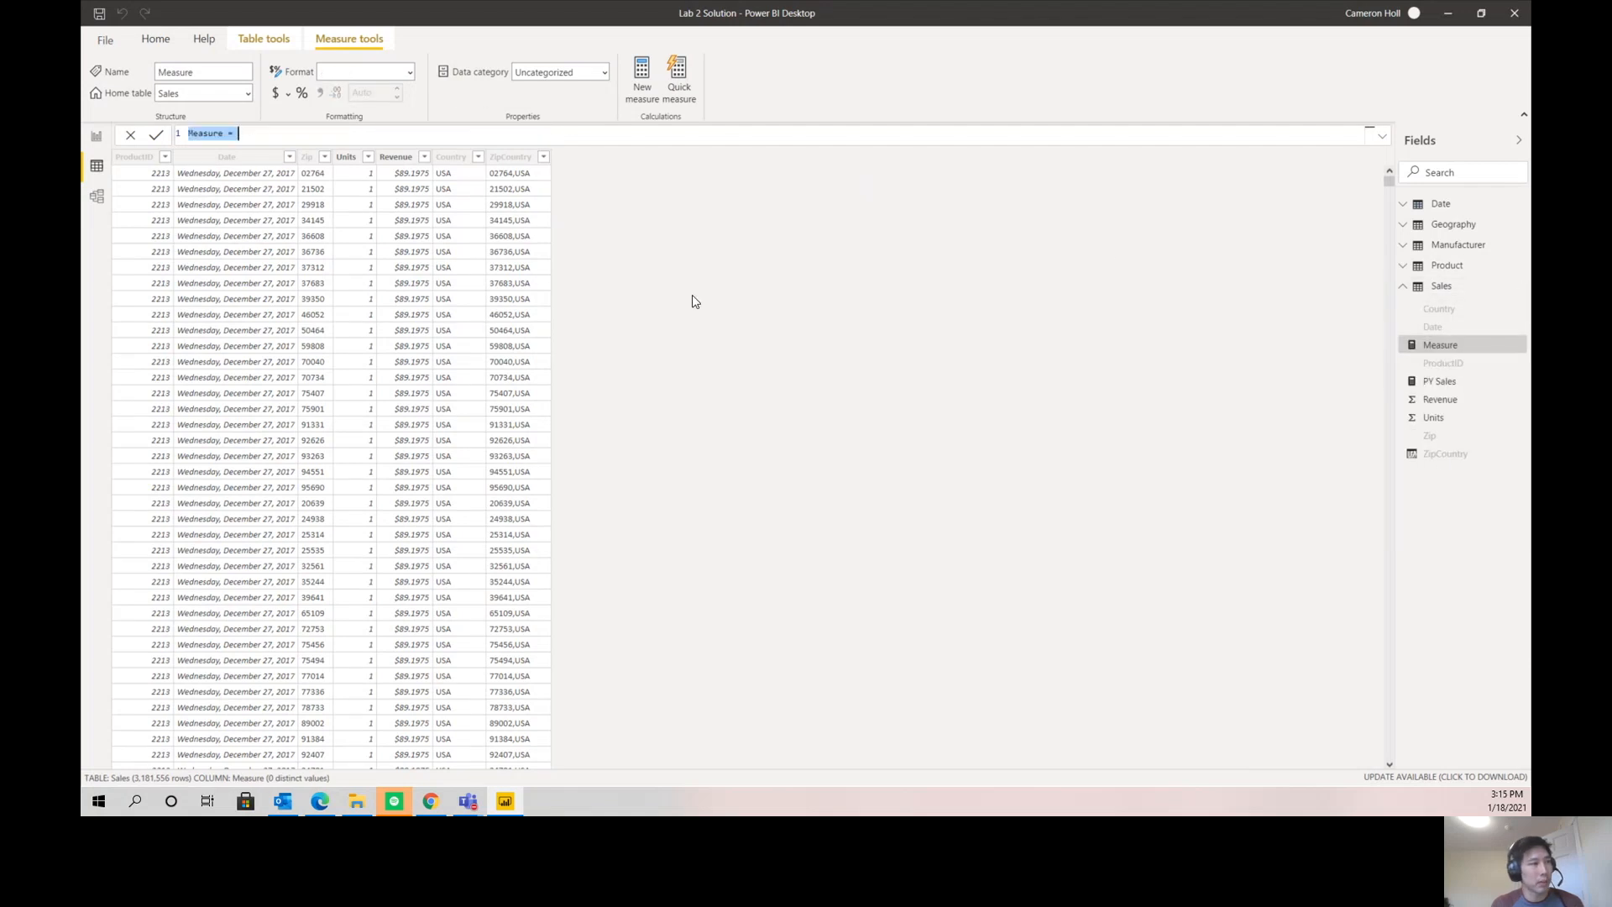
text(% Growth = DIVIDE()
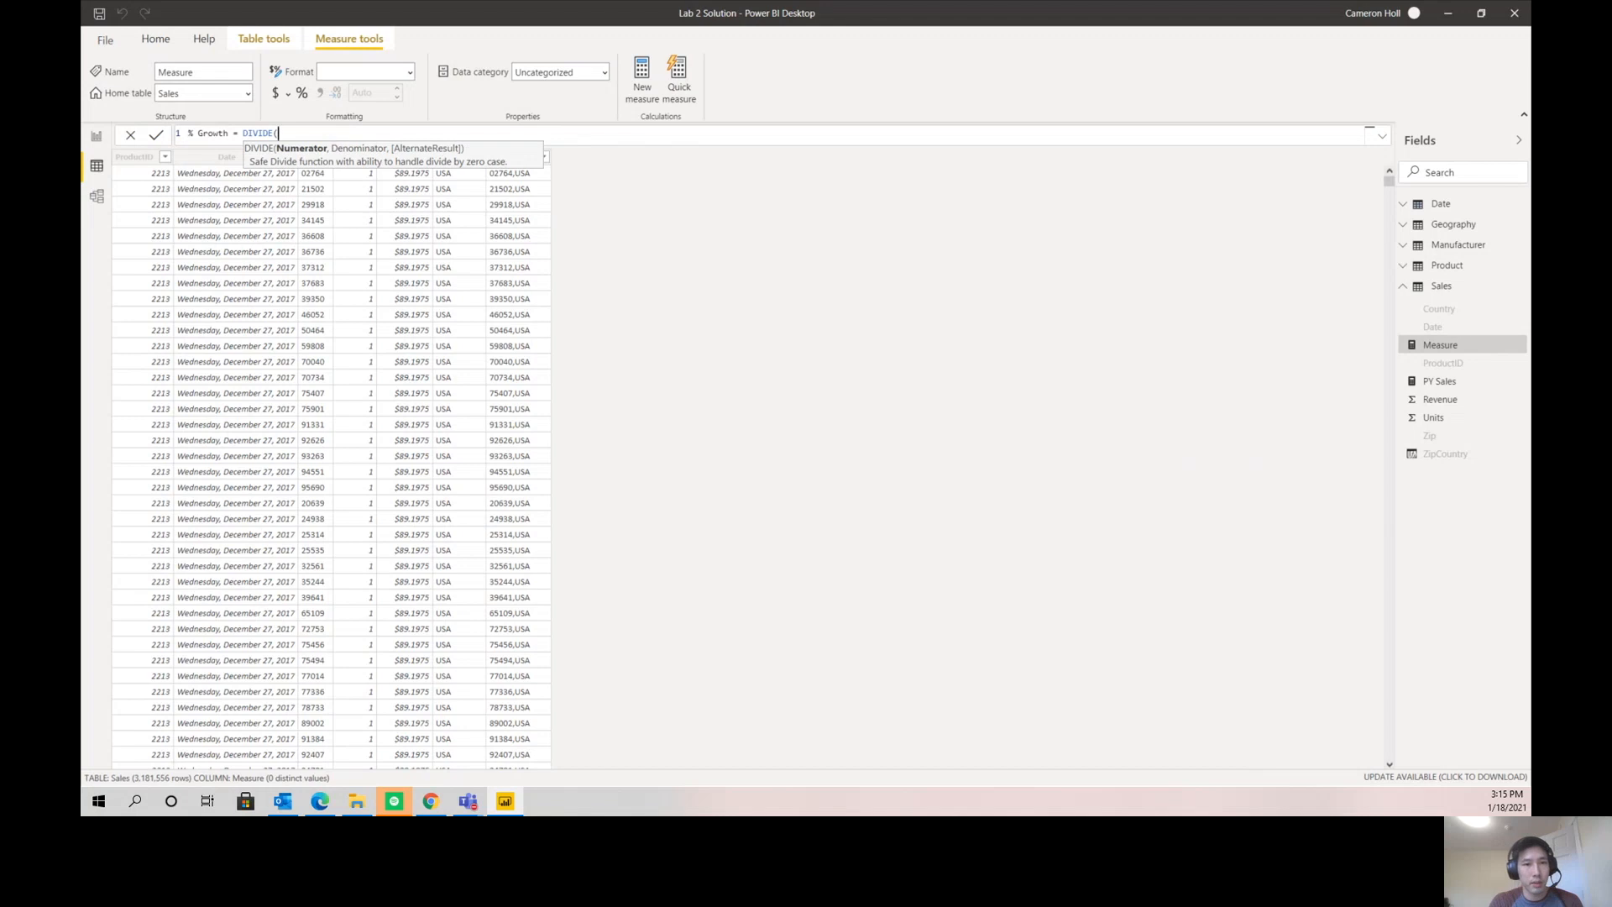
text(Sum(sales)
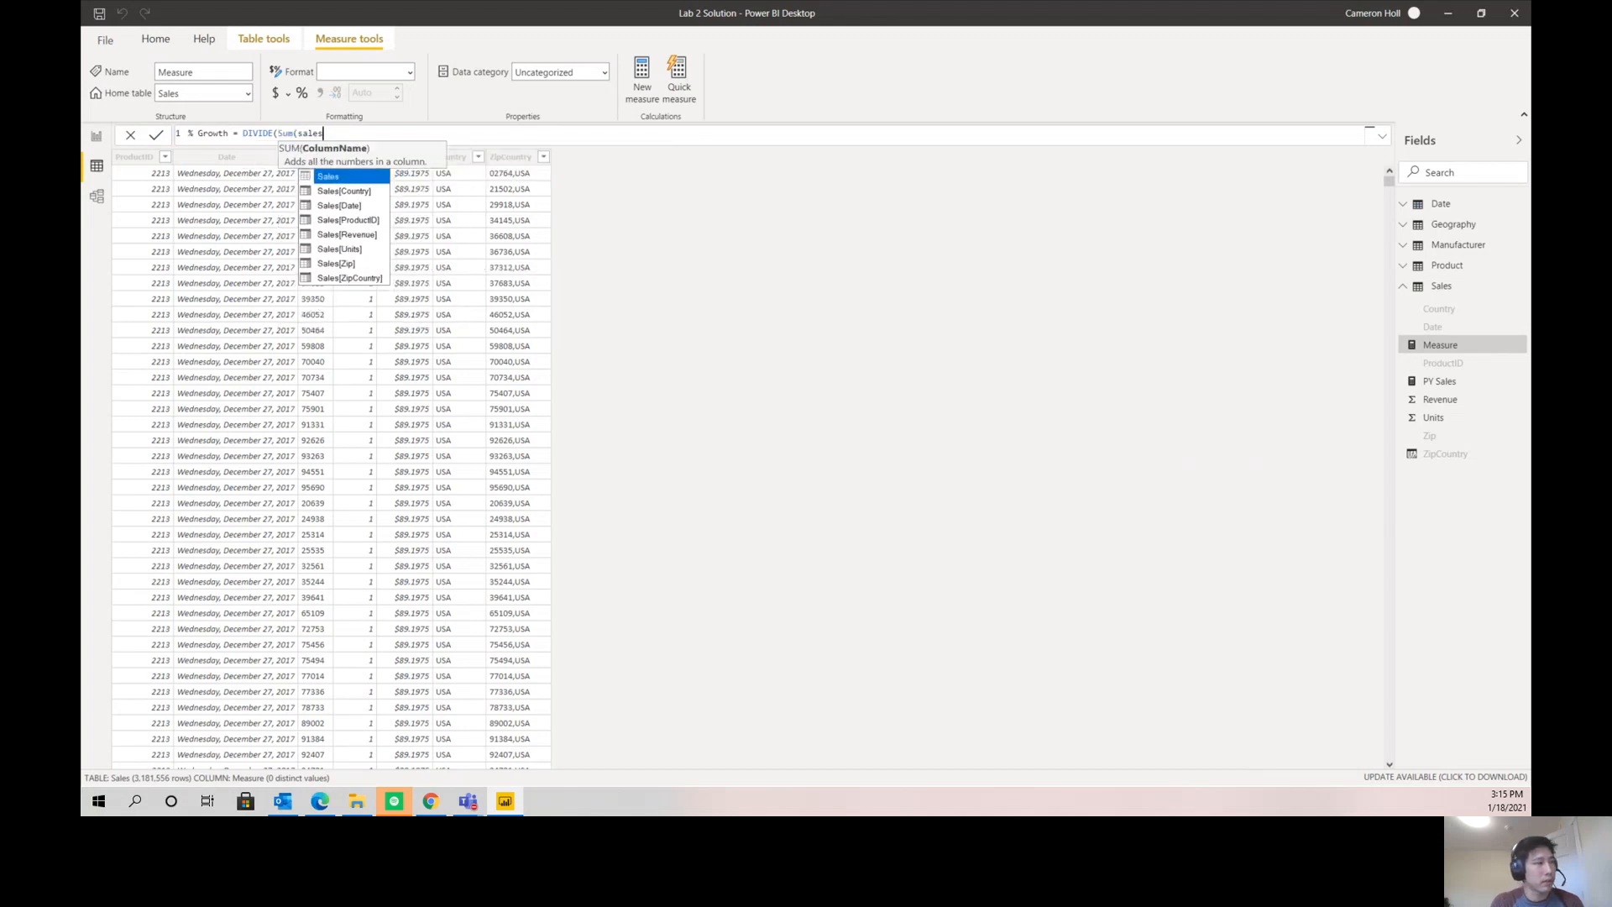
key(Down)
key(Down)
key(Down)
key(Down)
key(Tab)
text(),)
key(BackSpace)
key(BackSpace)
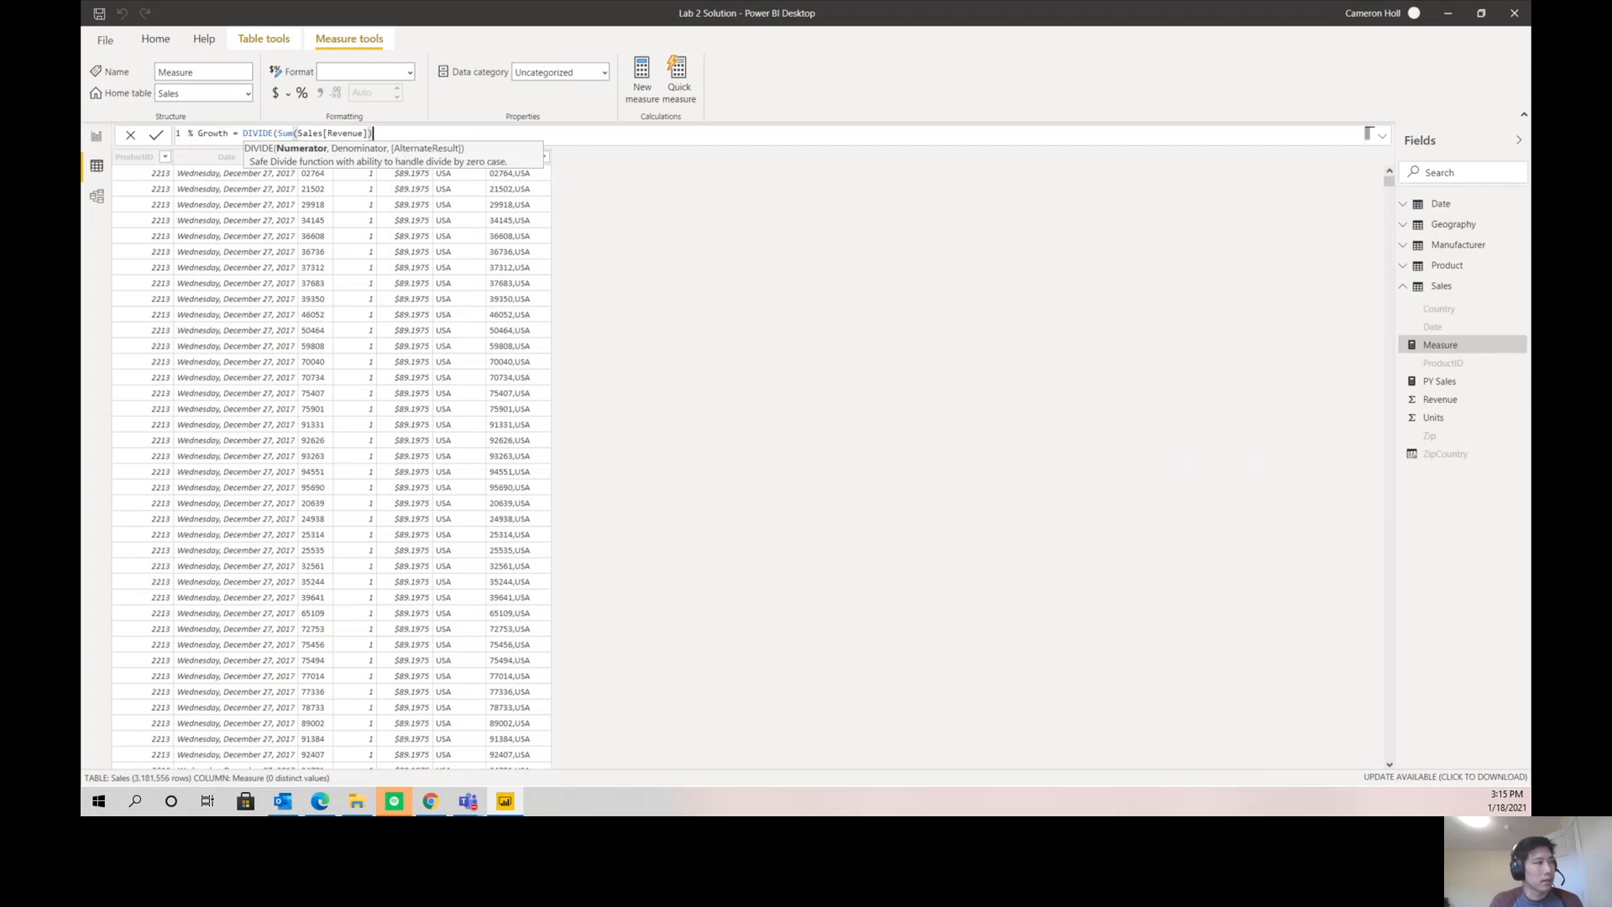
- Complete the % Growth formula by subtracting [PY Sales] in the numerator, using [PY Sales] as the denominator, and commit the measure
text(- py)
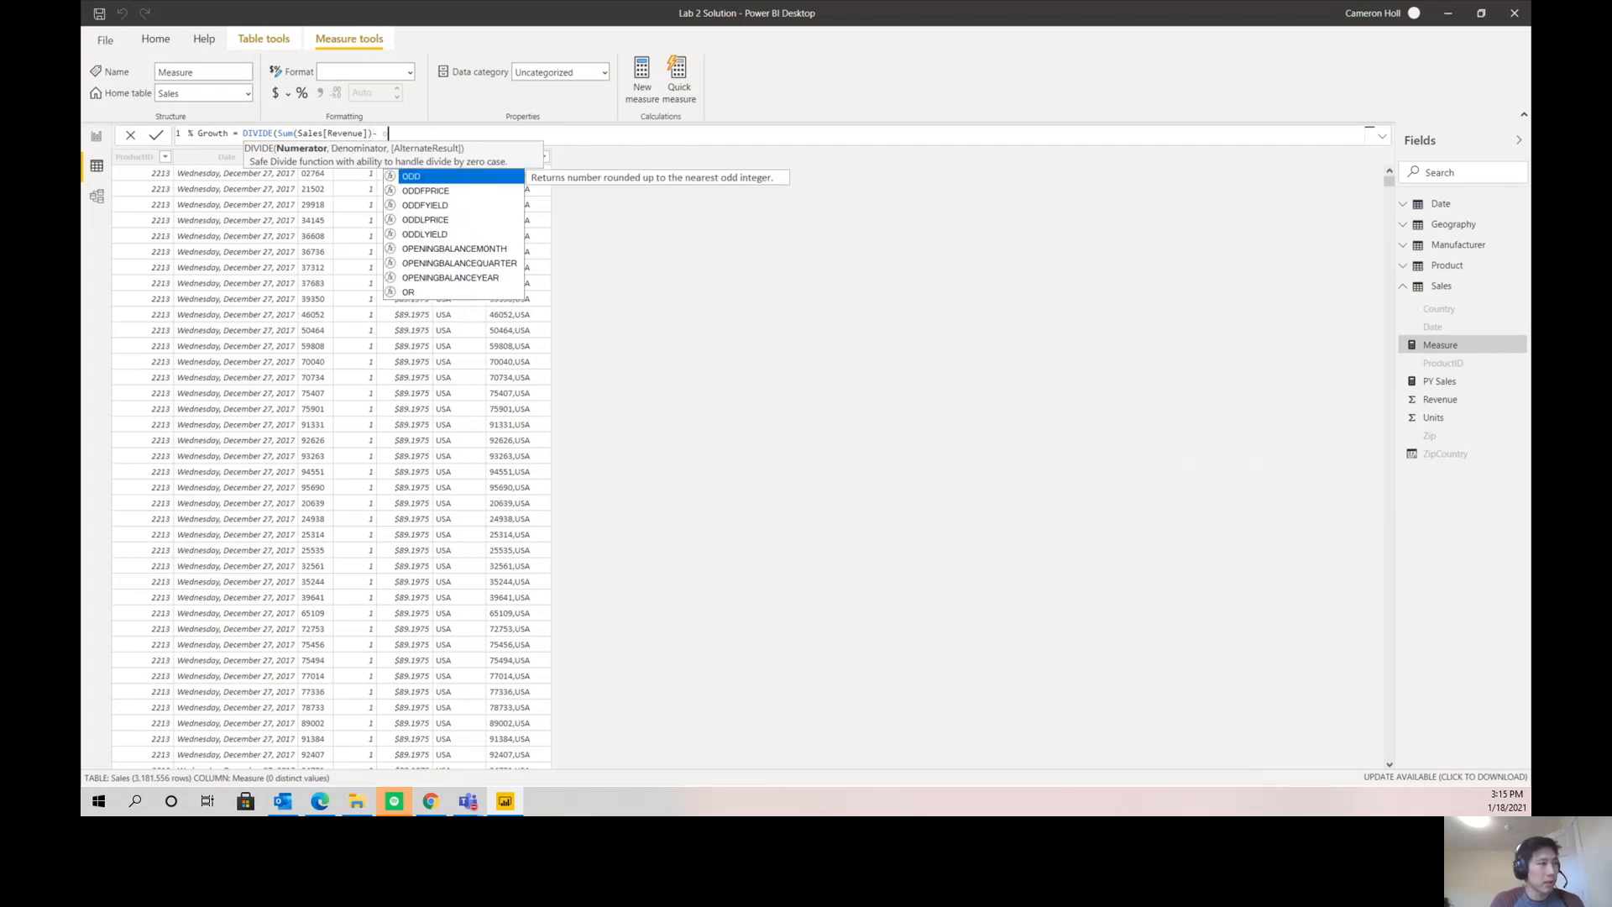
key(Tab)
text(, py)
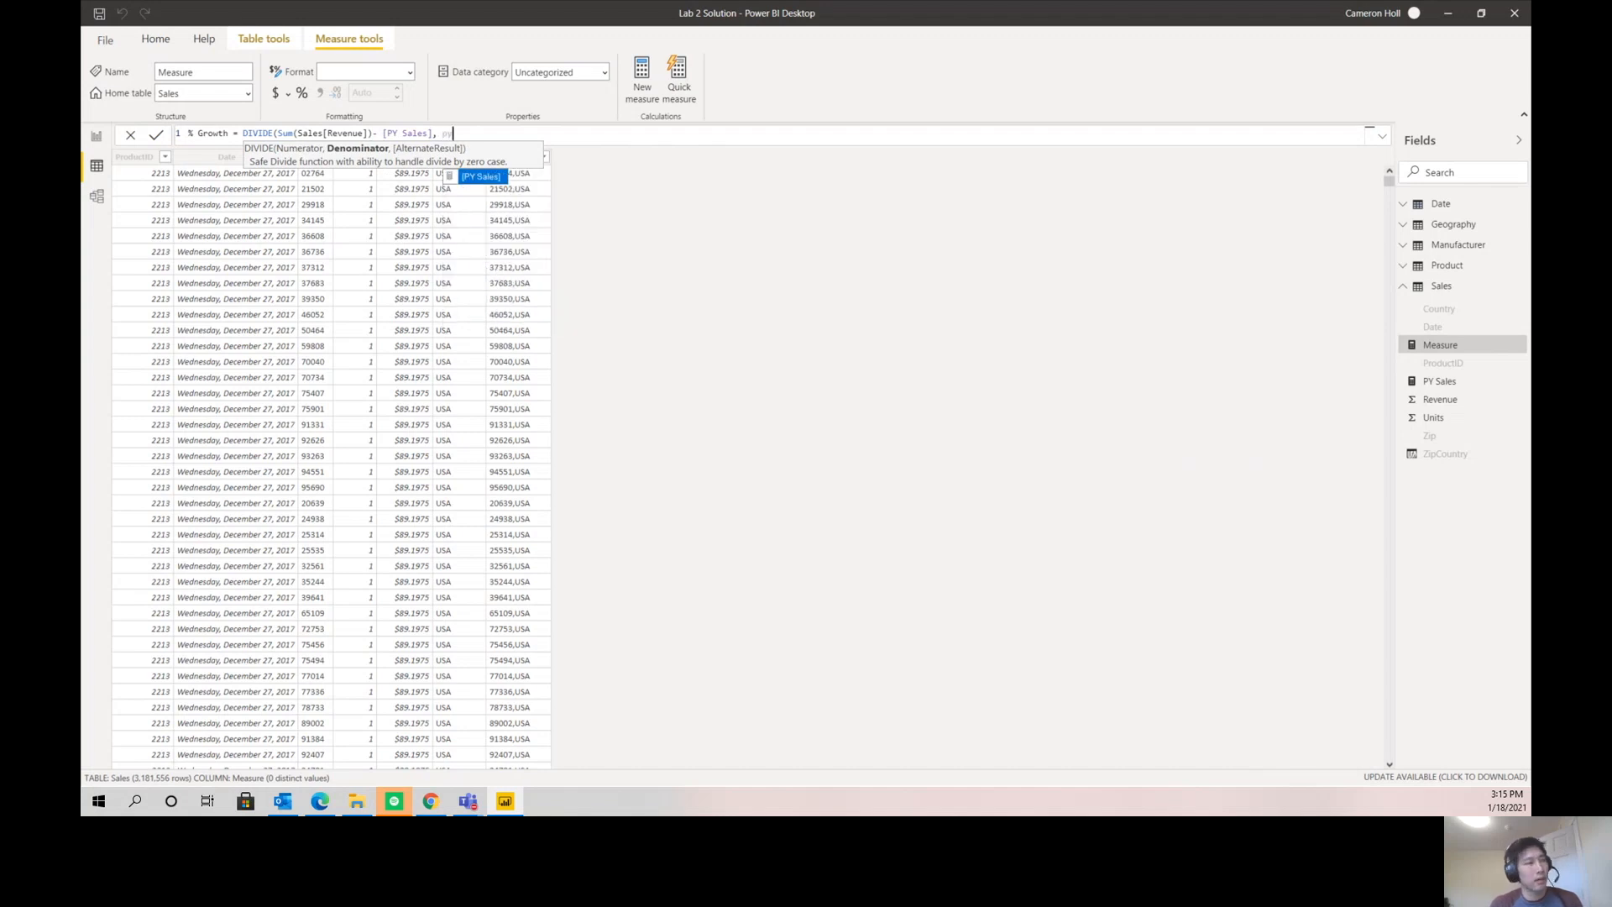
key(Tab)
text())
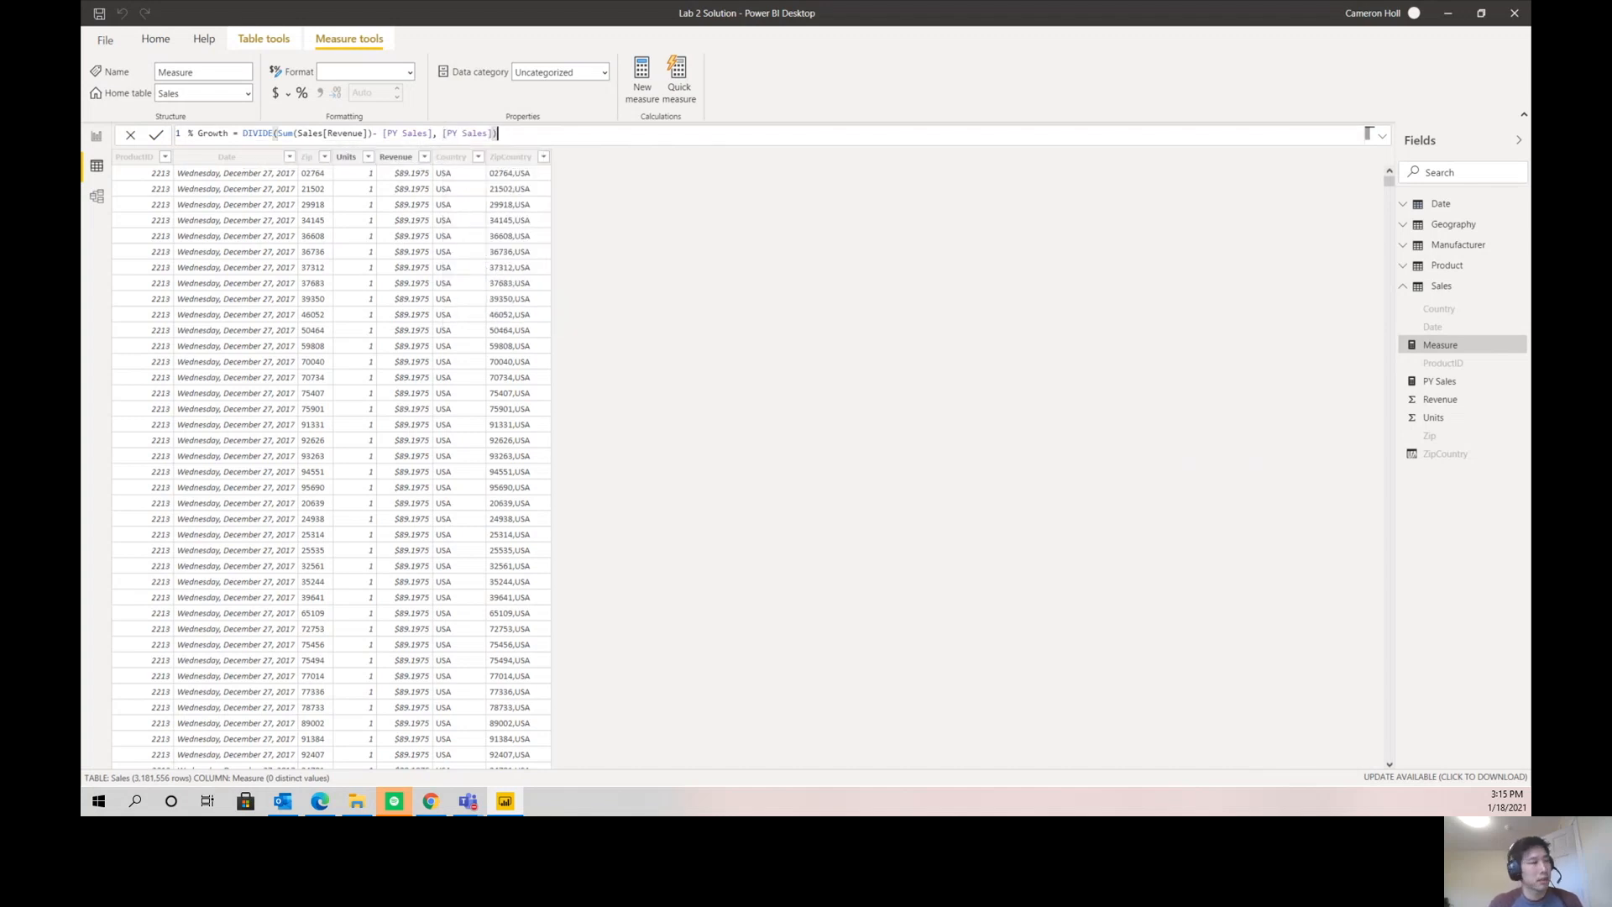
key(Return)
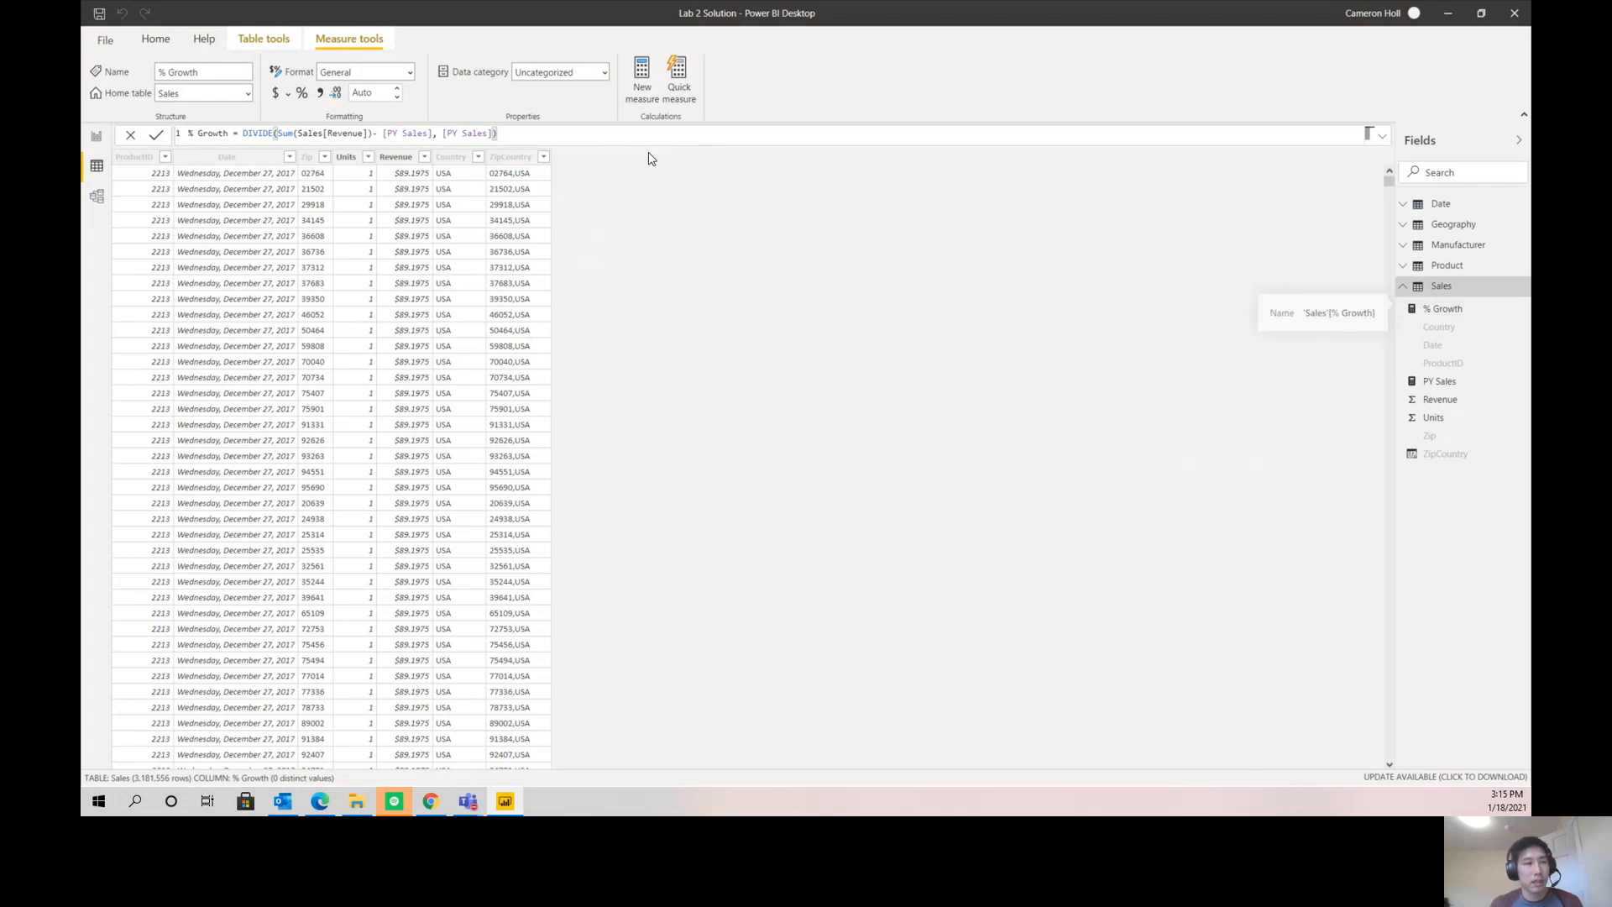
- Return to the report and add PY Sales and % Growth to the product matrix, widening the matrix to fit
click(97, 136)
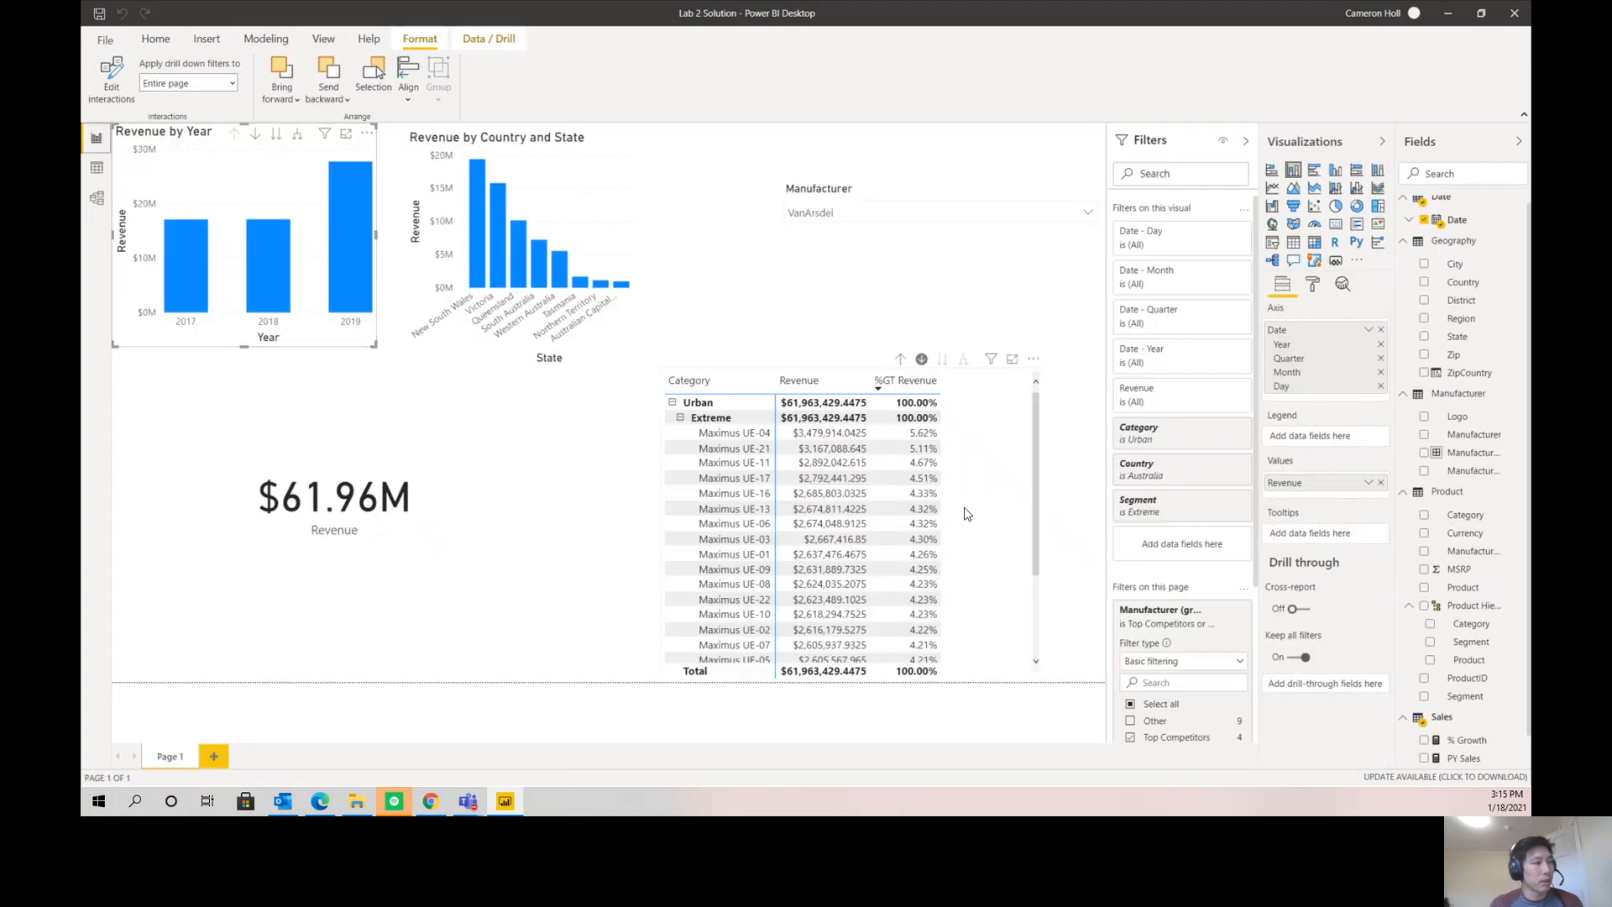
click(1016, 510)
drag(1146, 539, 1147, 539)
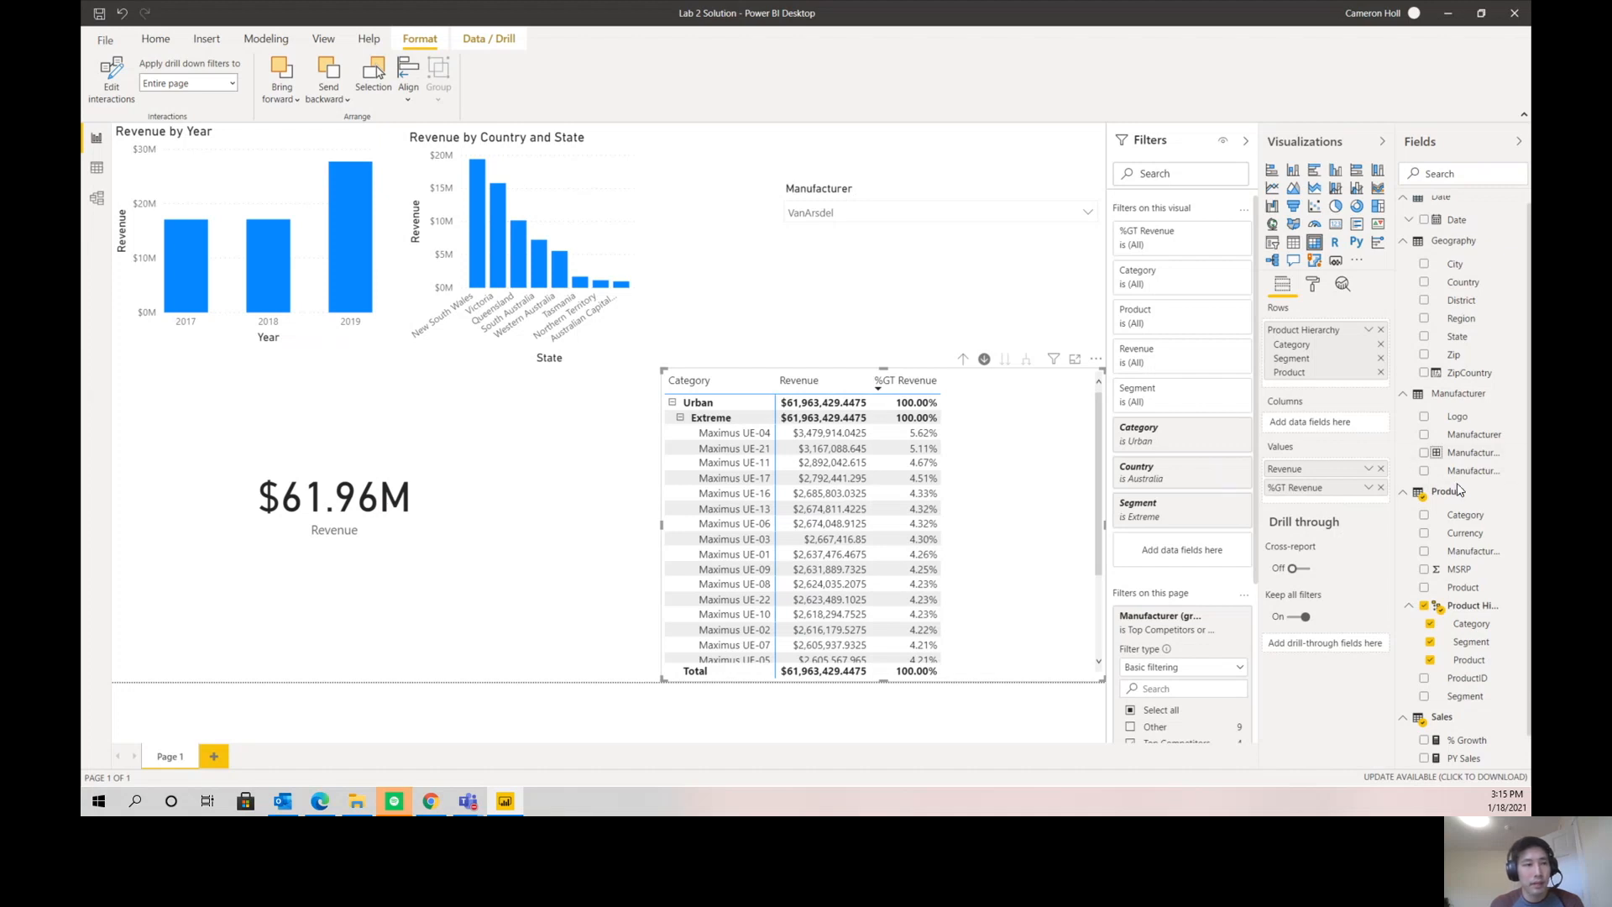
scroll(1458, 482, down, 1)
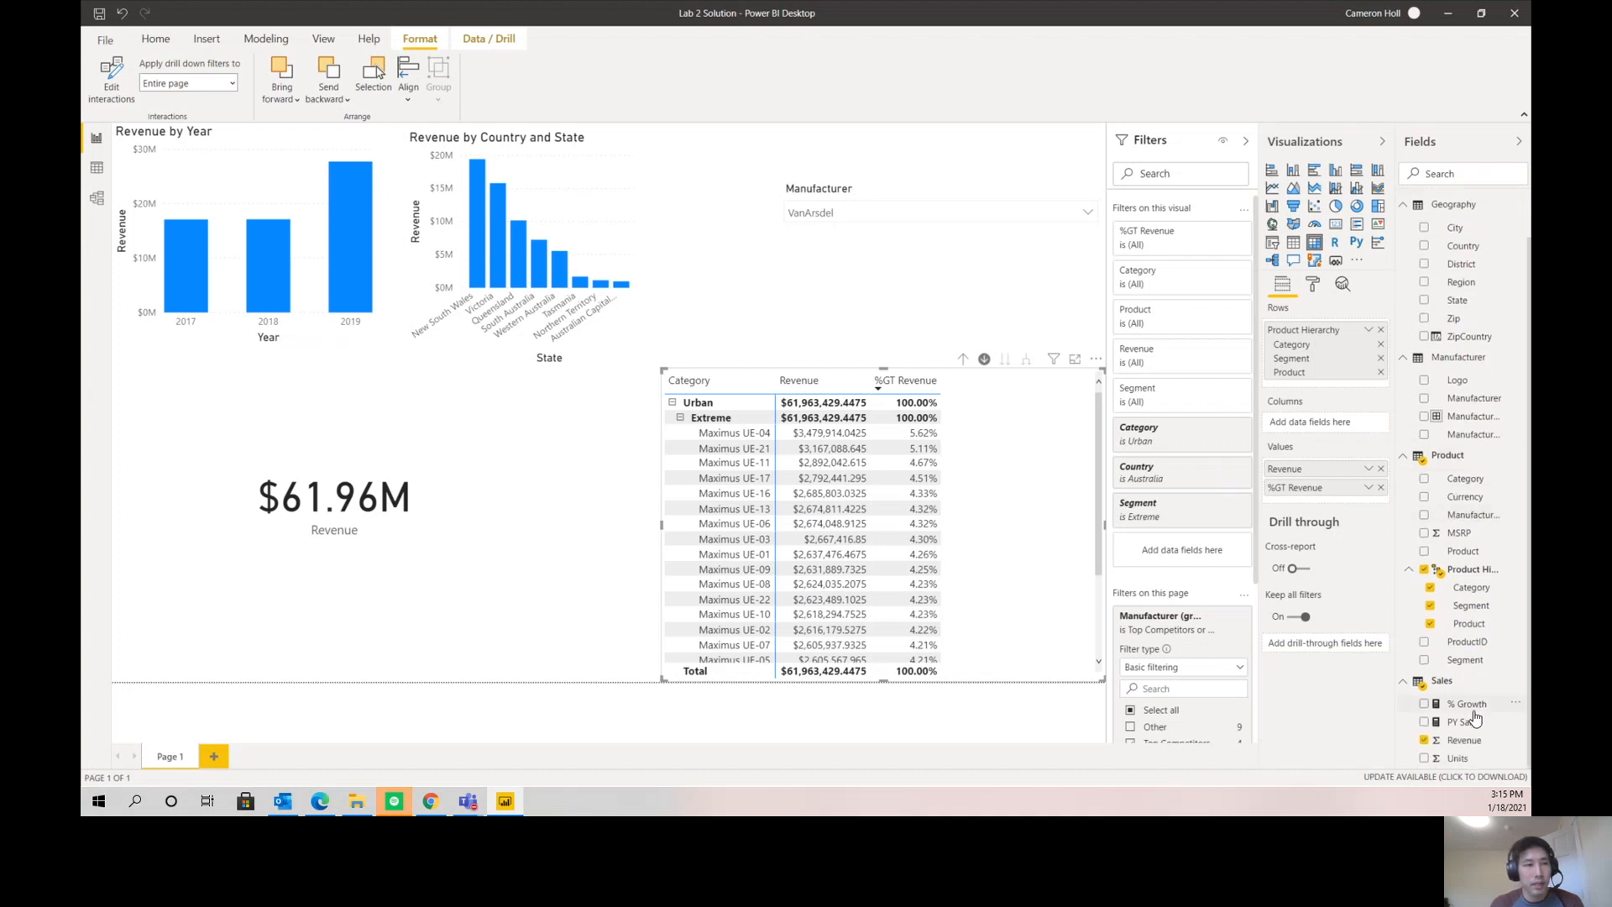
click(1425, 724)
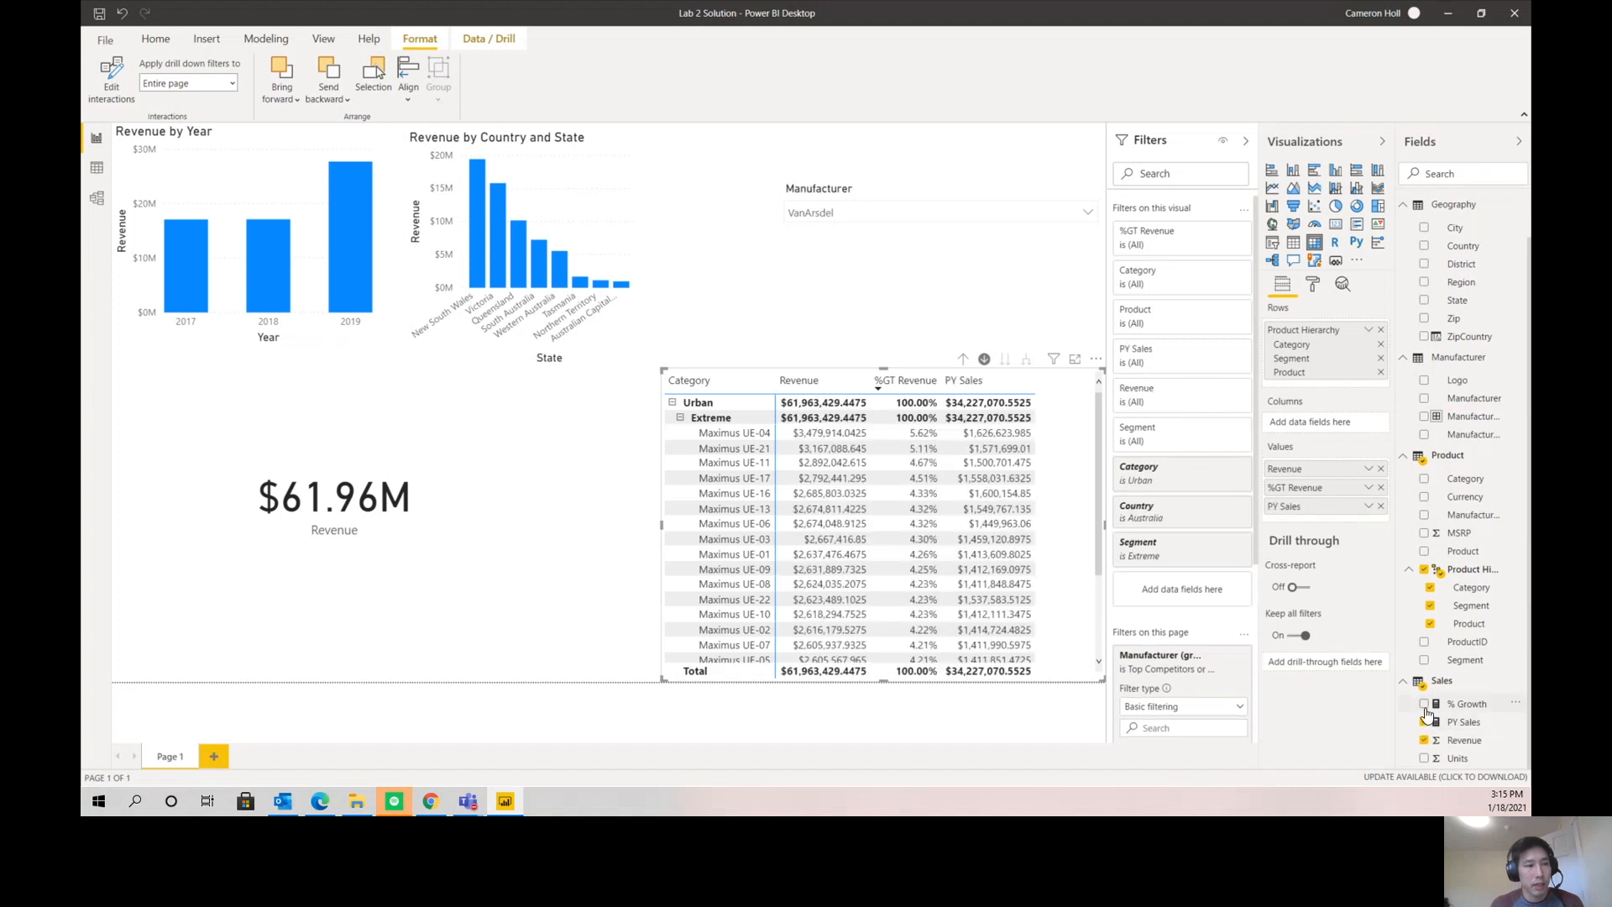
click(1425, 705)
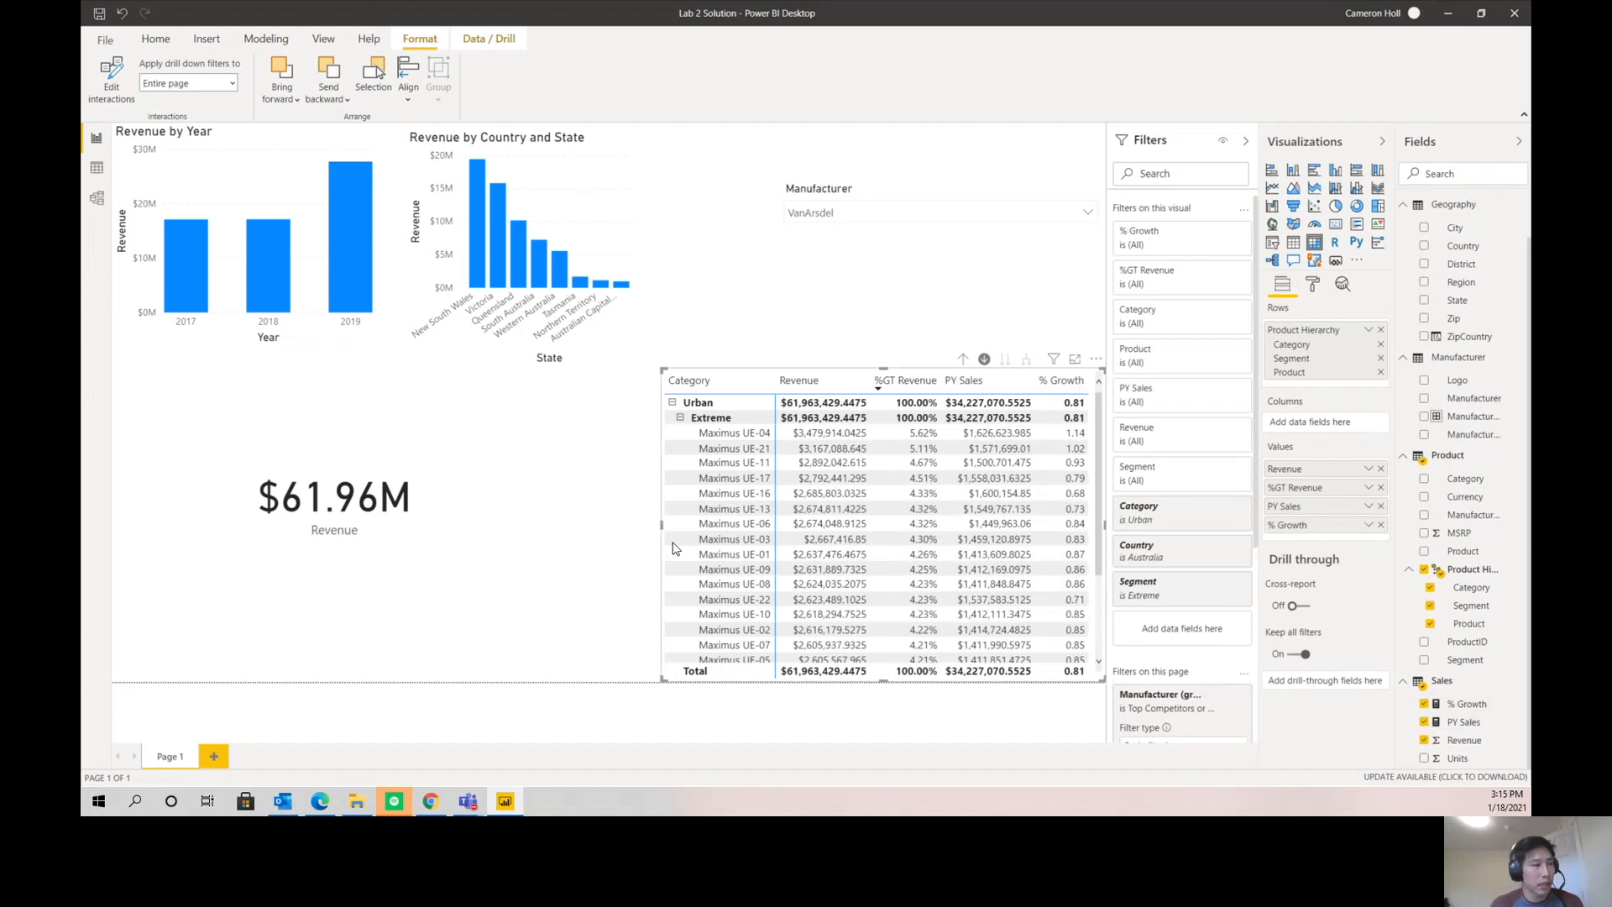
drag(664, 526, 603, 522)
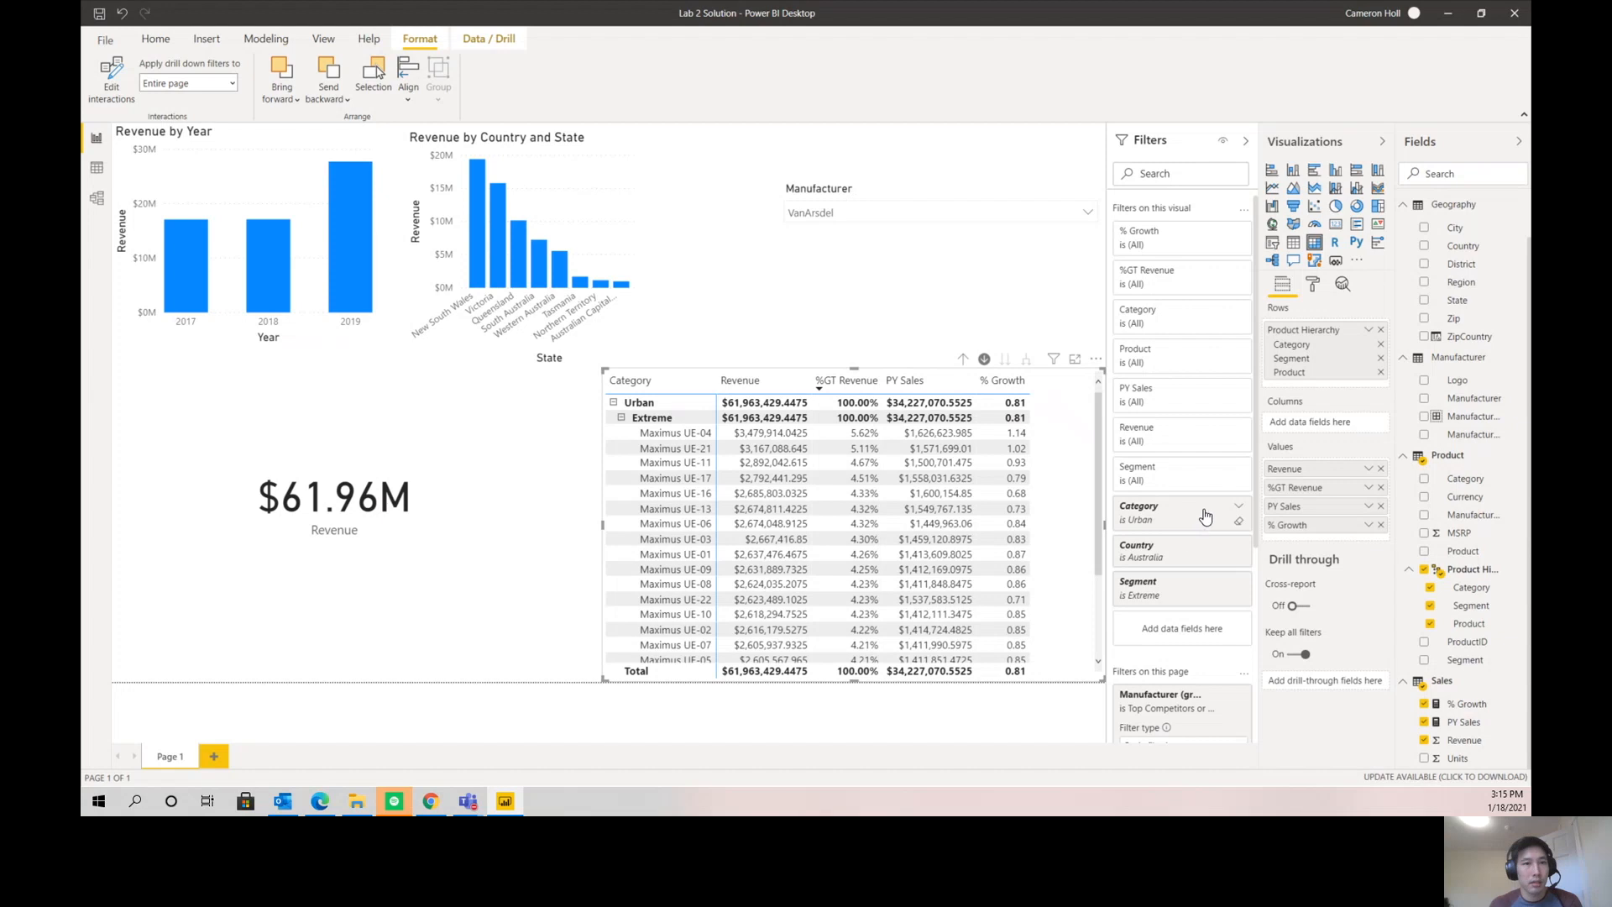
- Format the % Growth measure as Percentage
click(1457, 708)
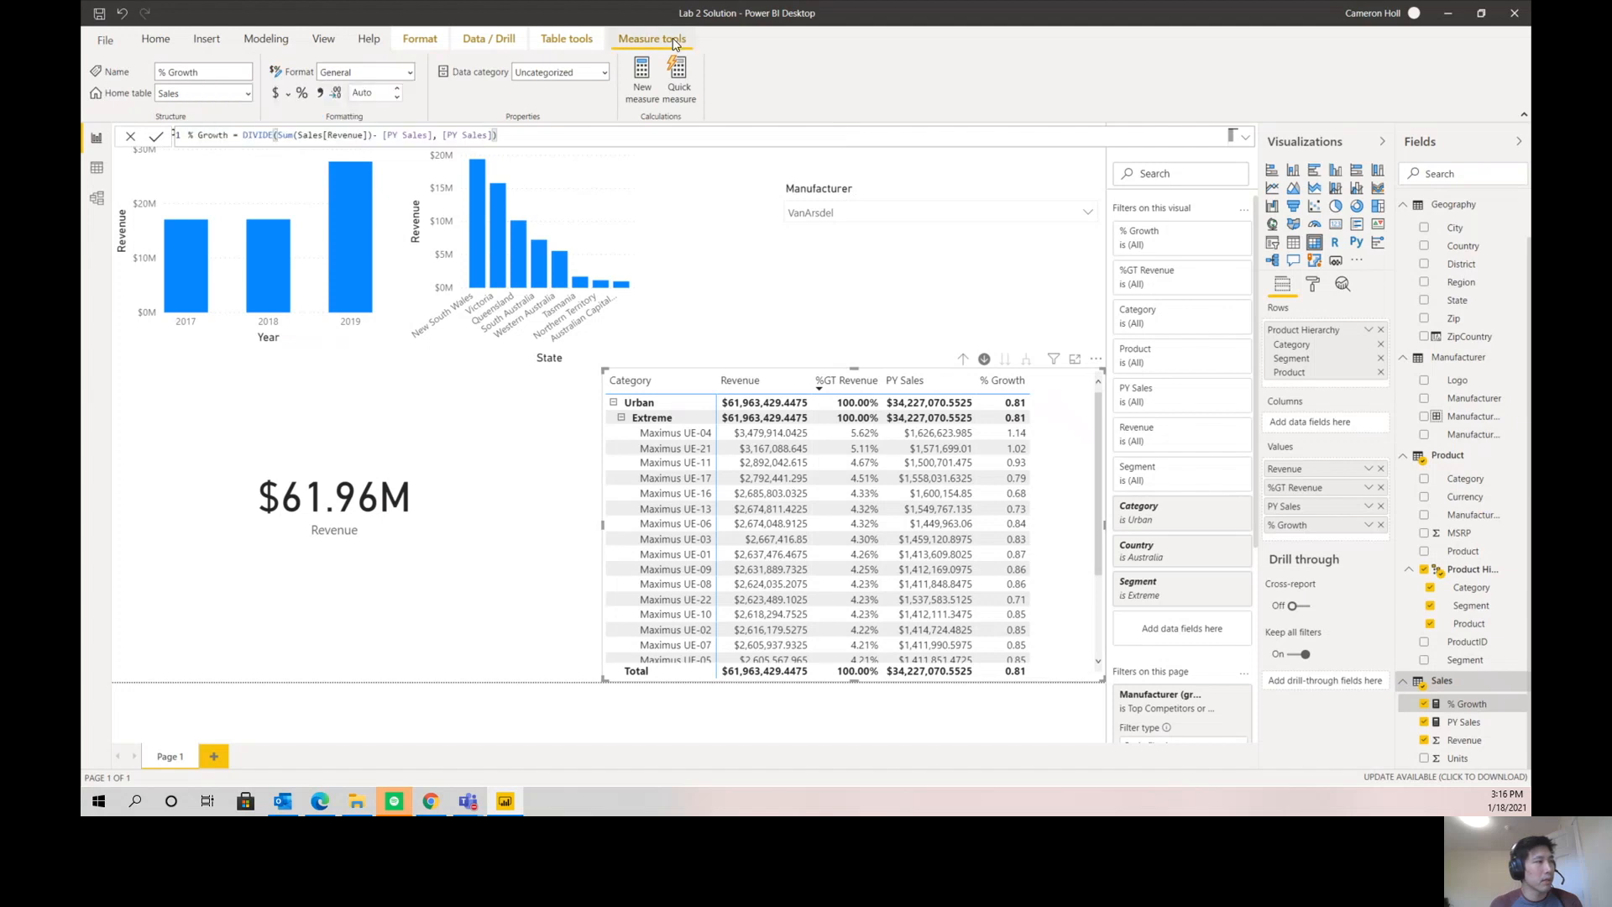
click(411, 72)
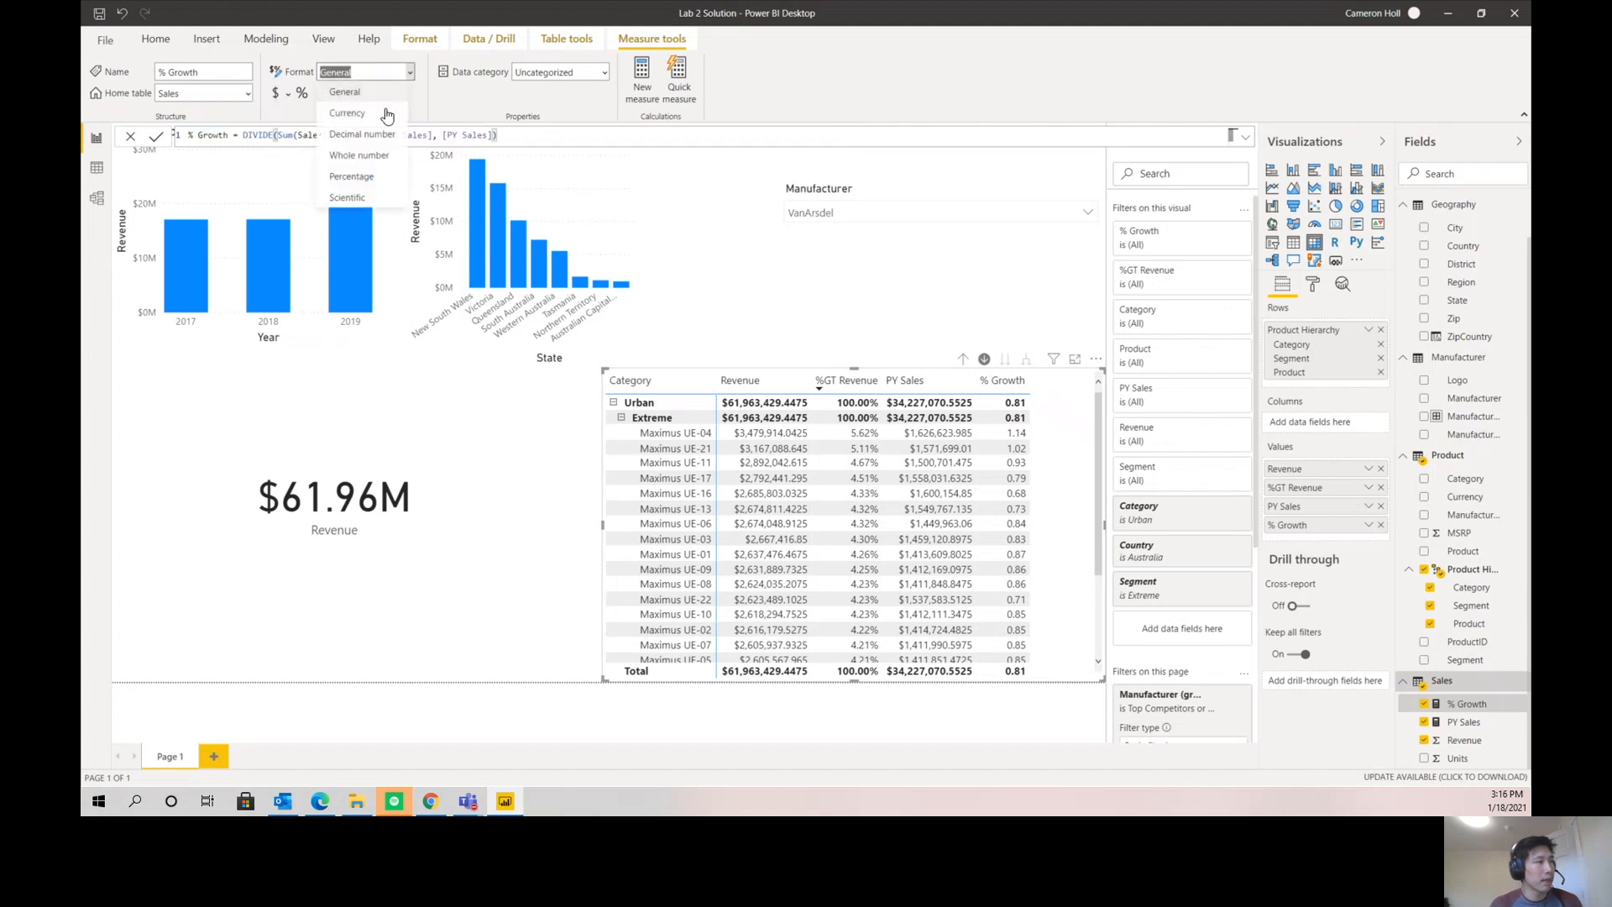
click(366, 179)
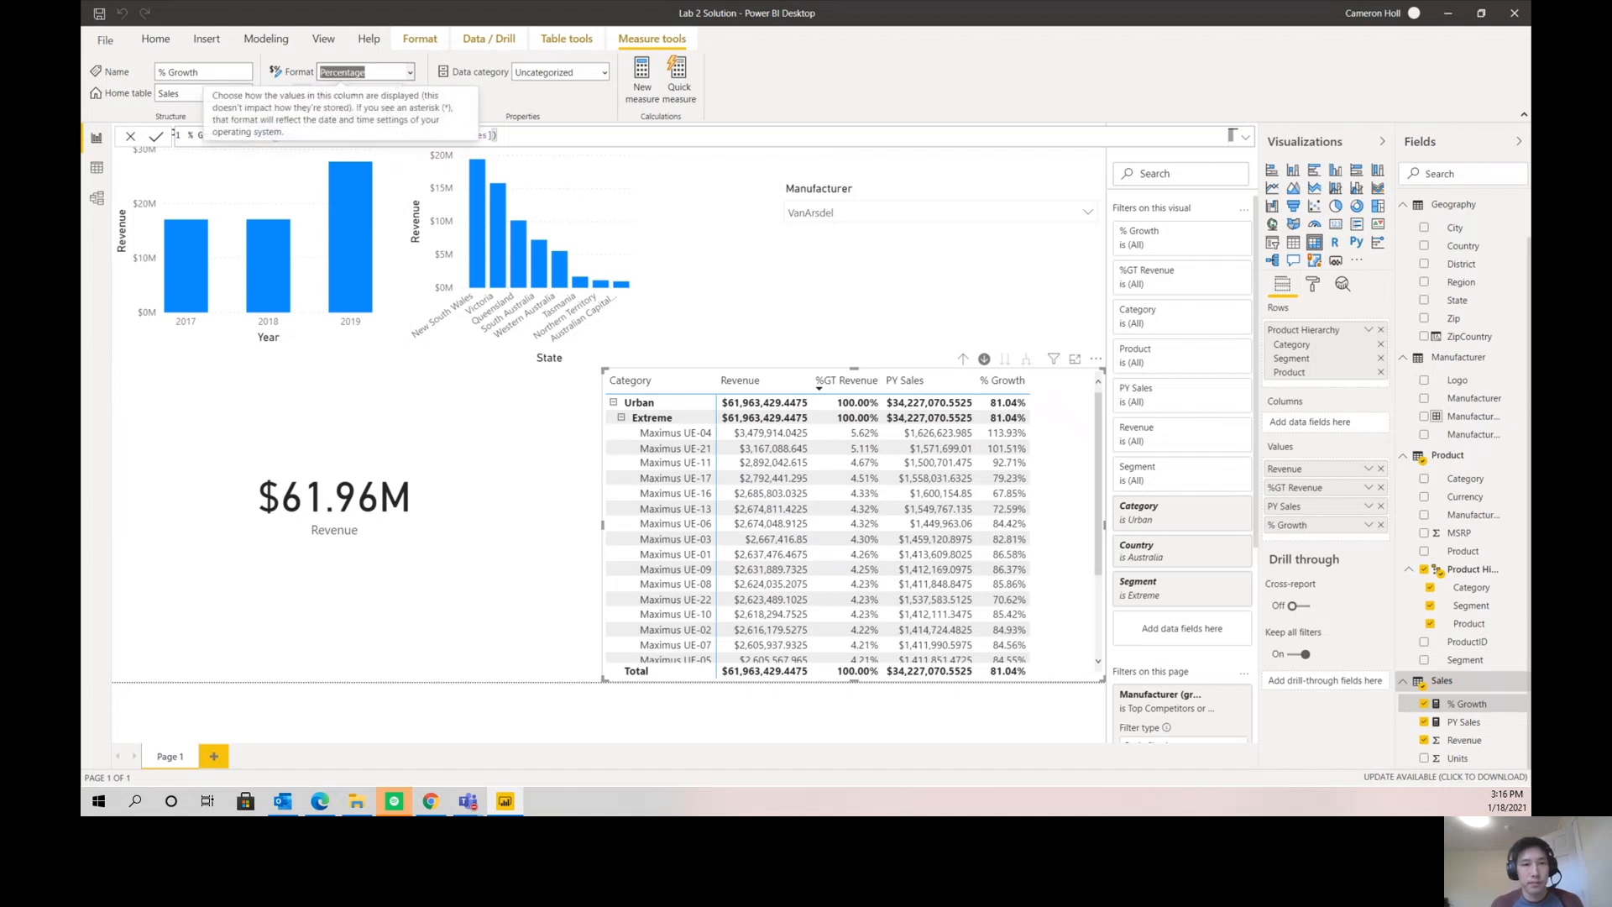
- Set the PY Sales measure's format to Currency and select the Revenue field to check its format
click(1463, 724)
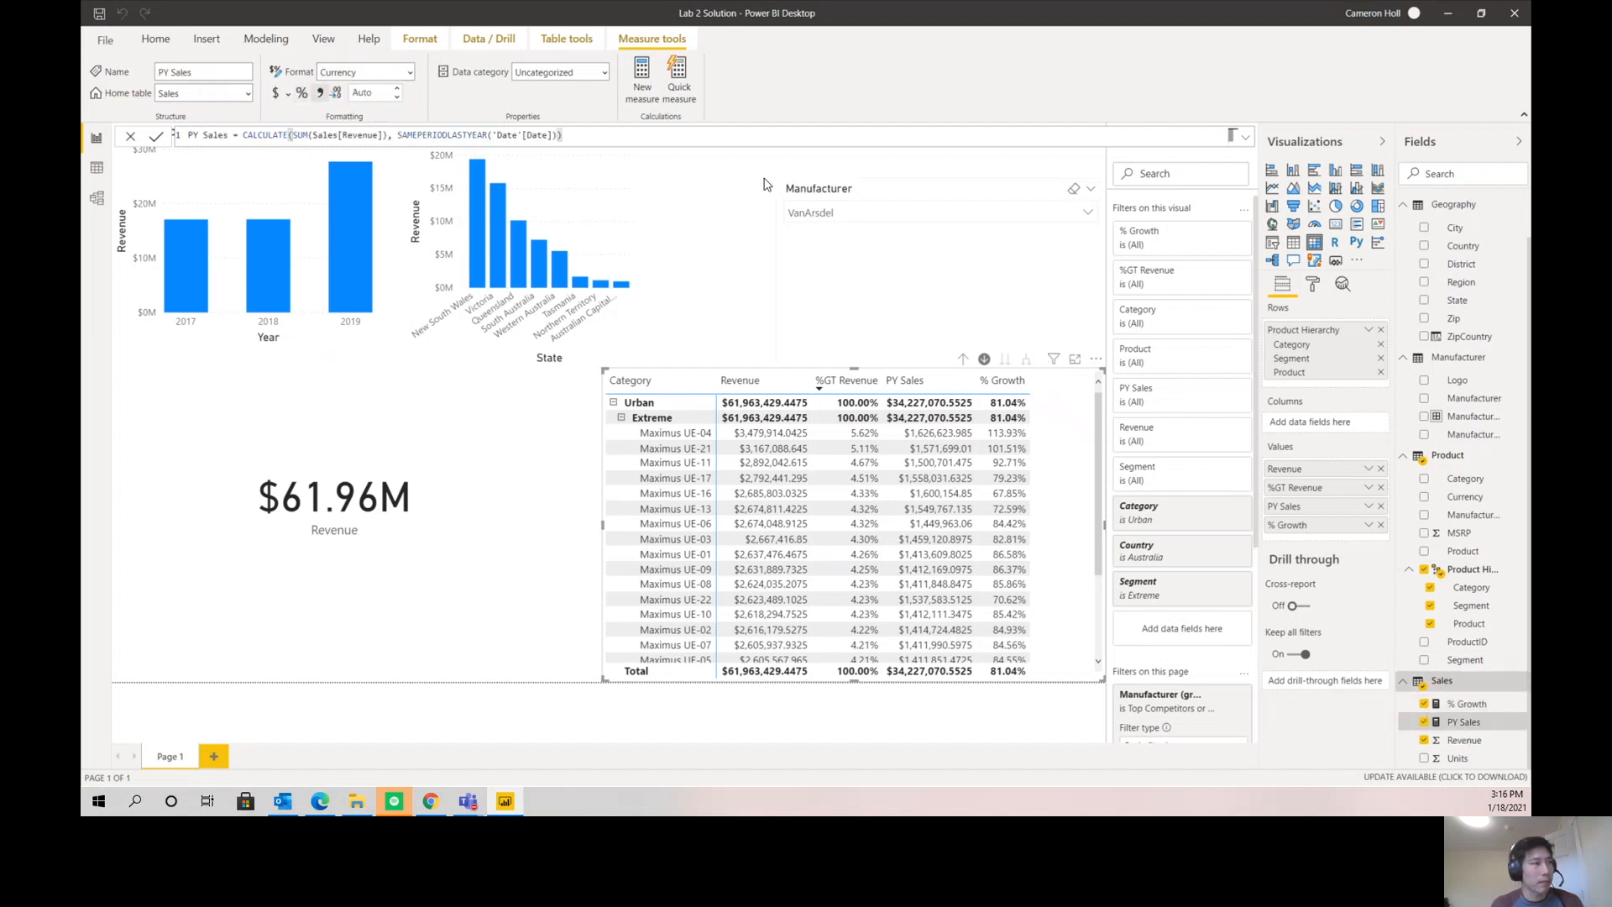
click(409, 73)
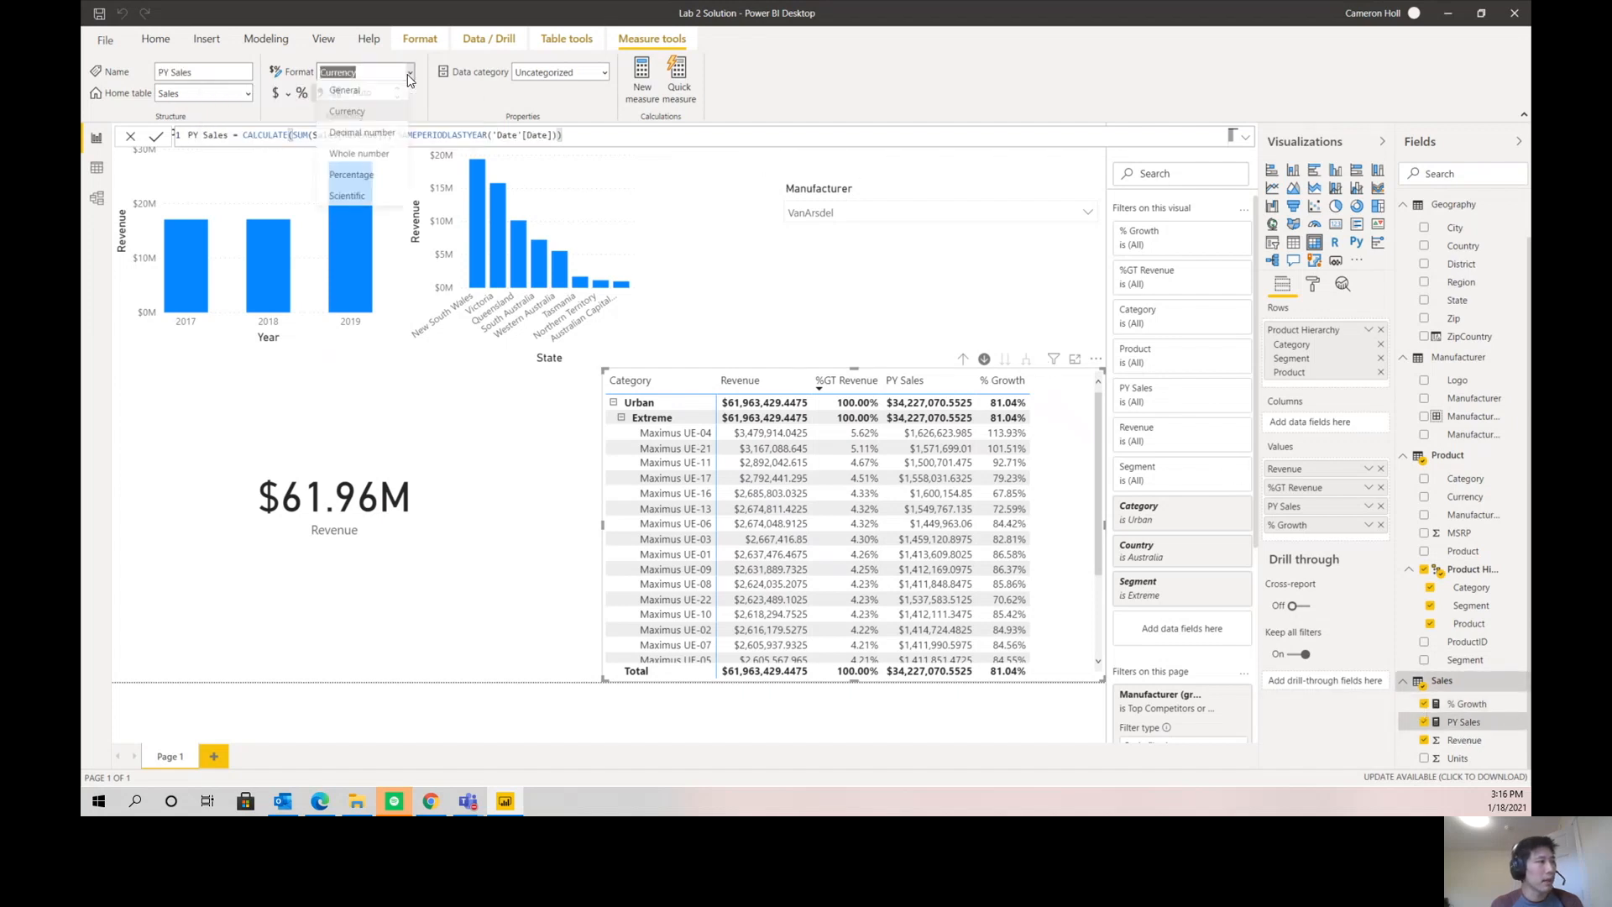
click(388, 117)
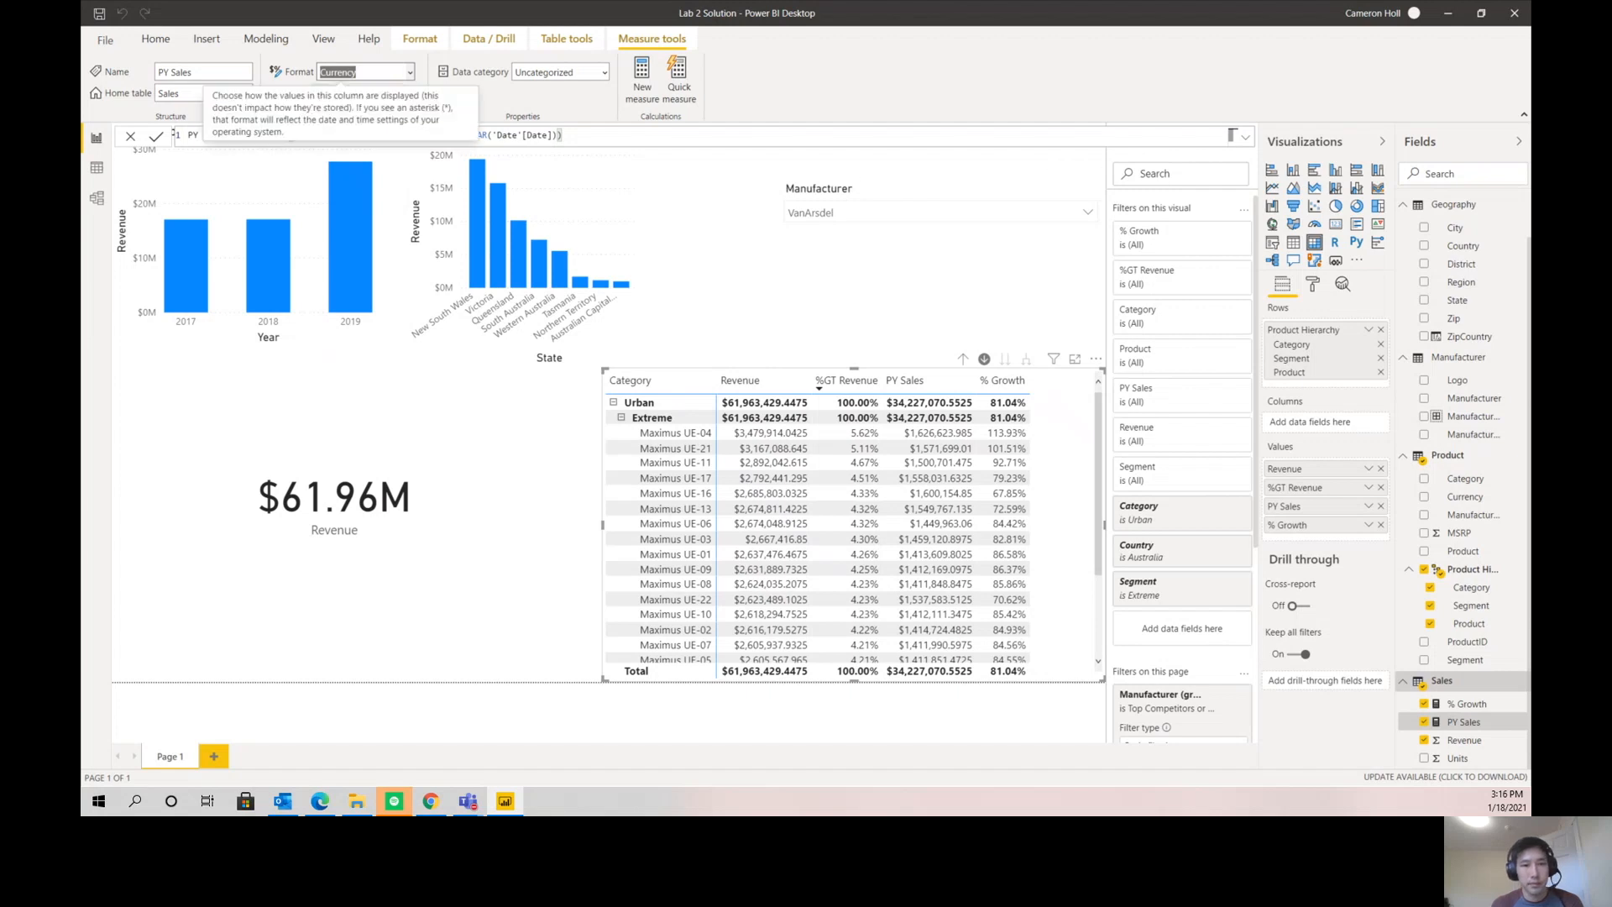
click(1465, 740)
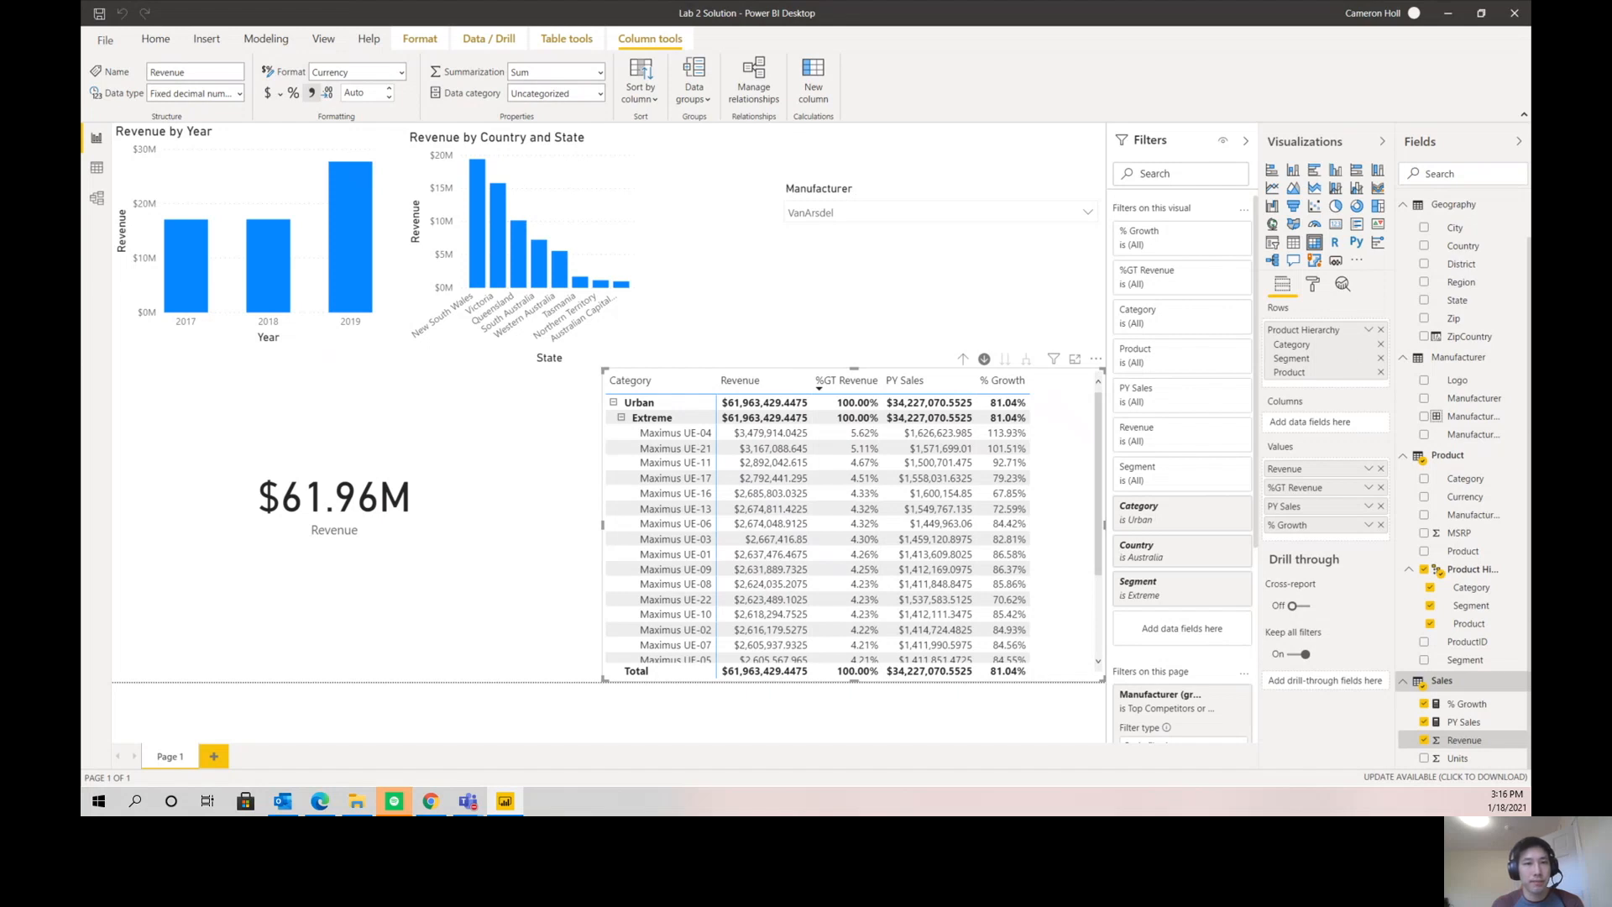
- Cross-filter the page by 2019 and sort the product matrix by % Growth in descending order
mouse_move(474, 258)
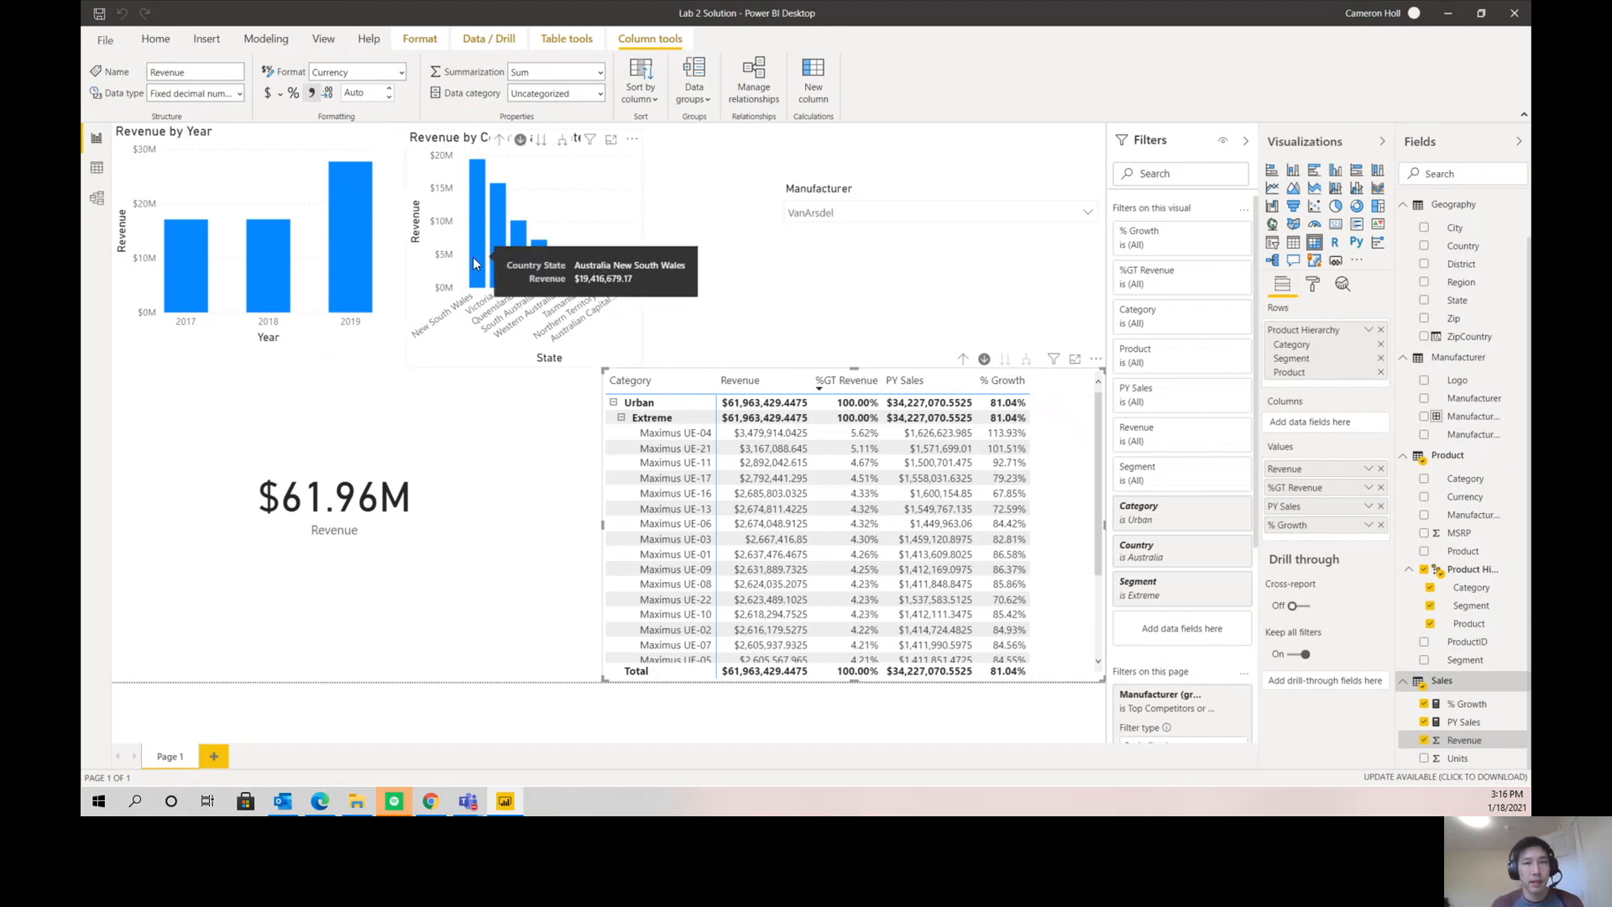
click(340, 240)
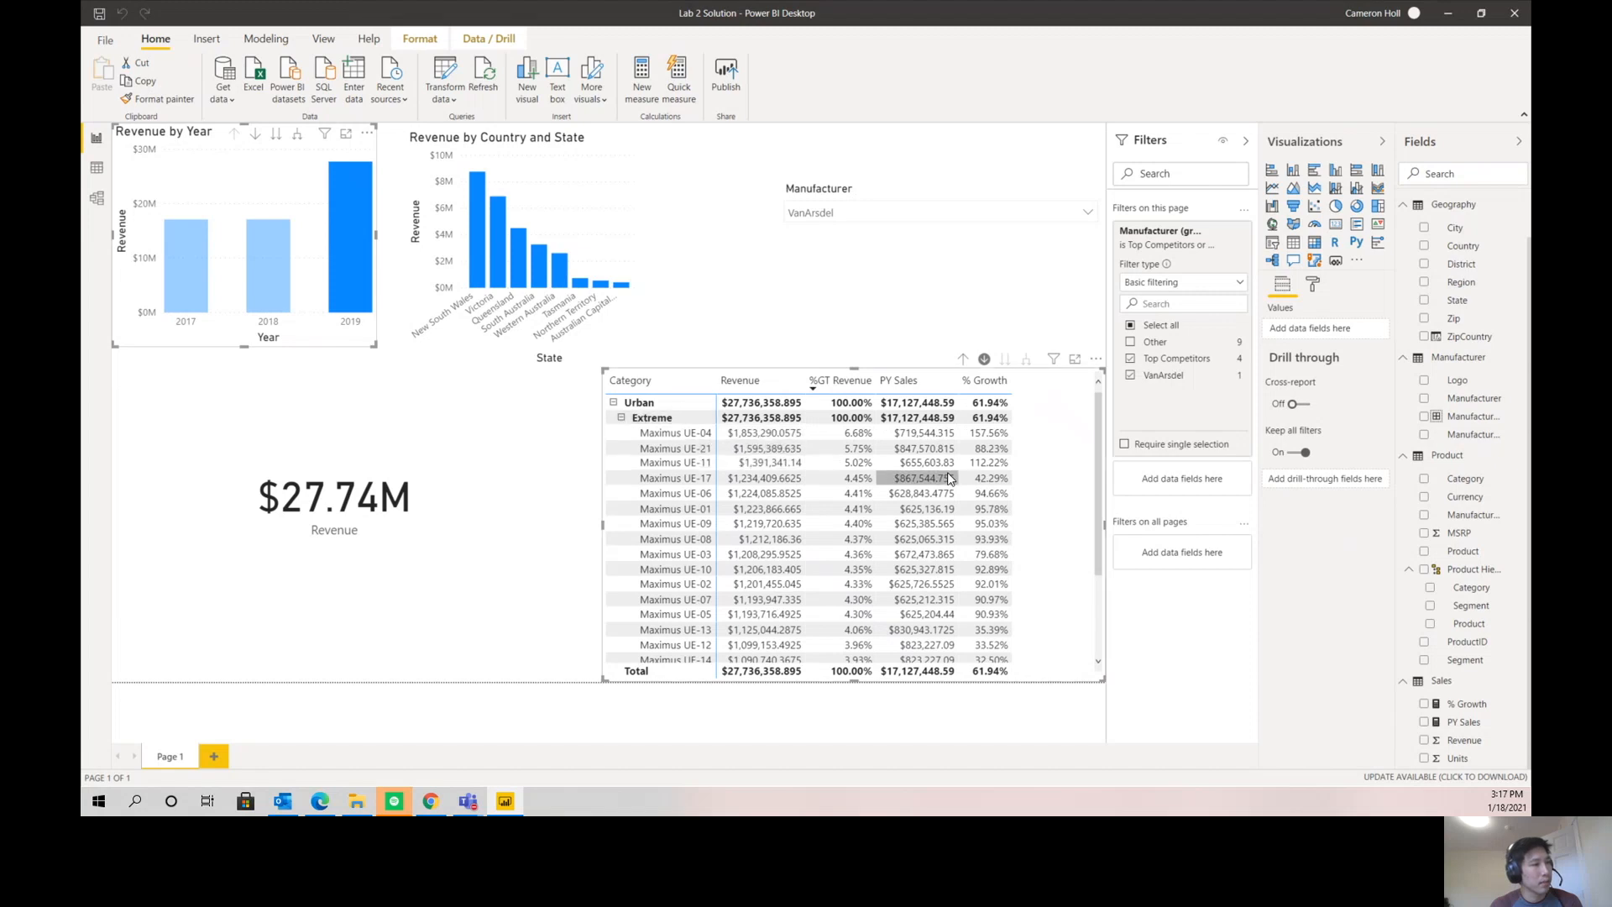
click(986, 388)
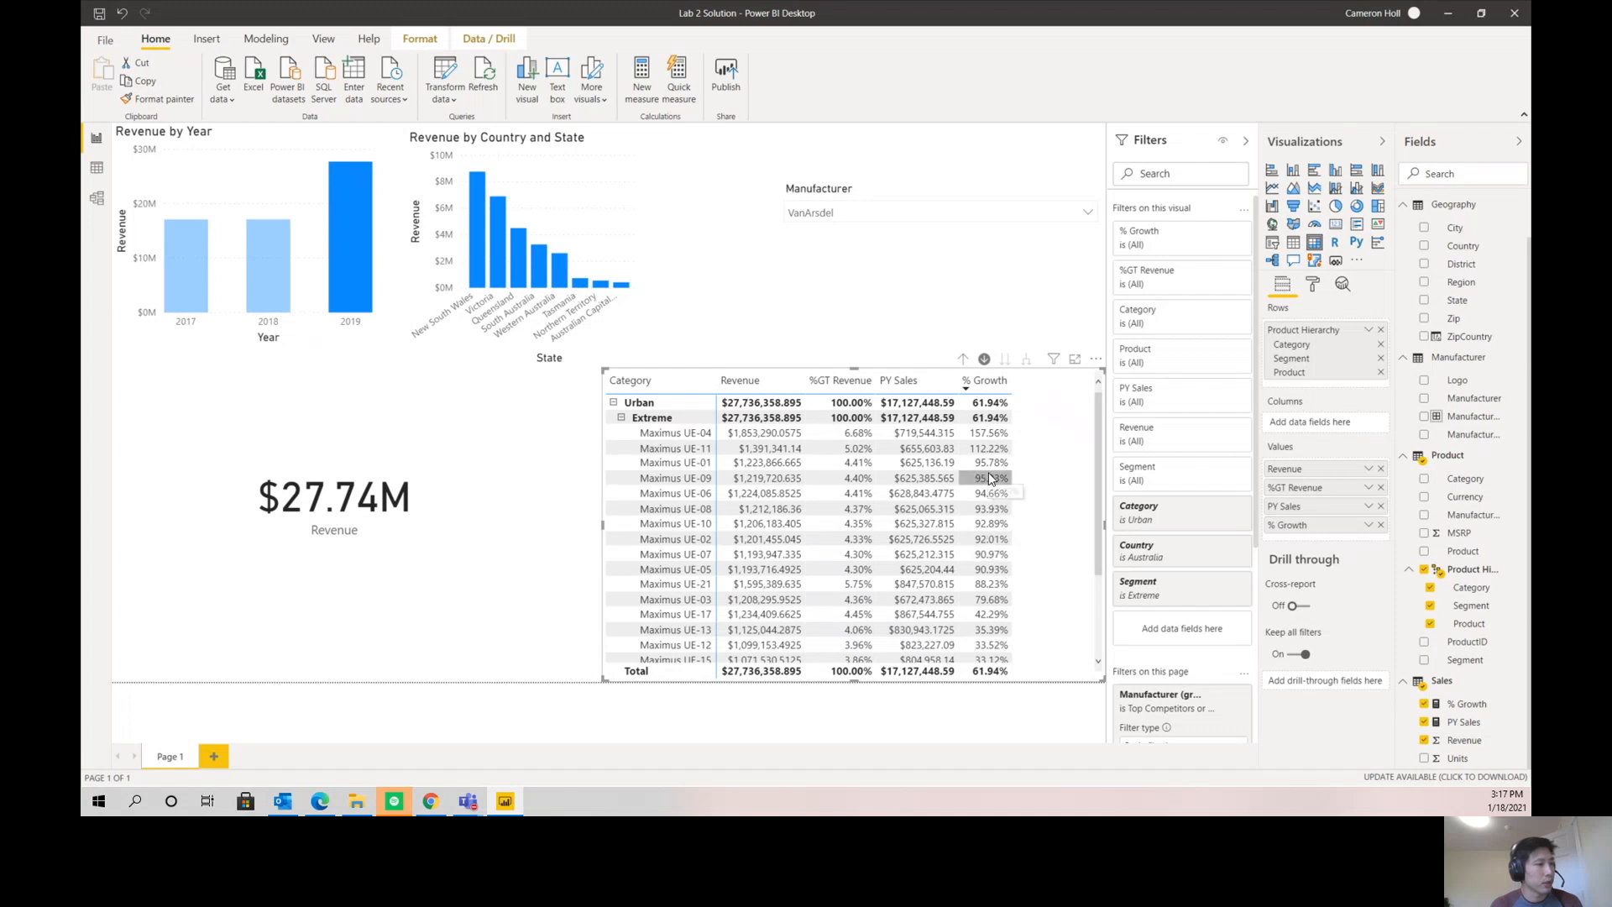
click(584, 499)
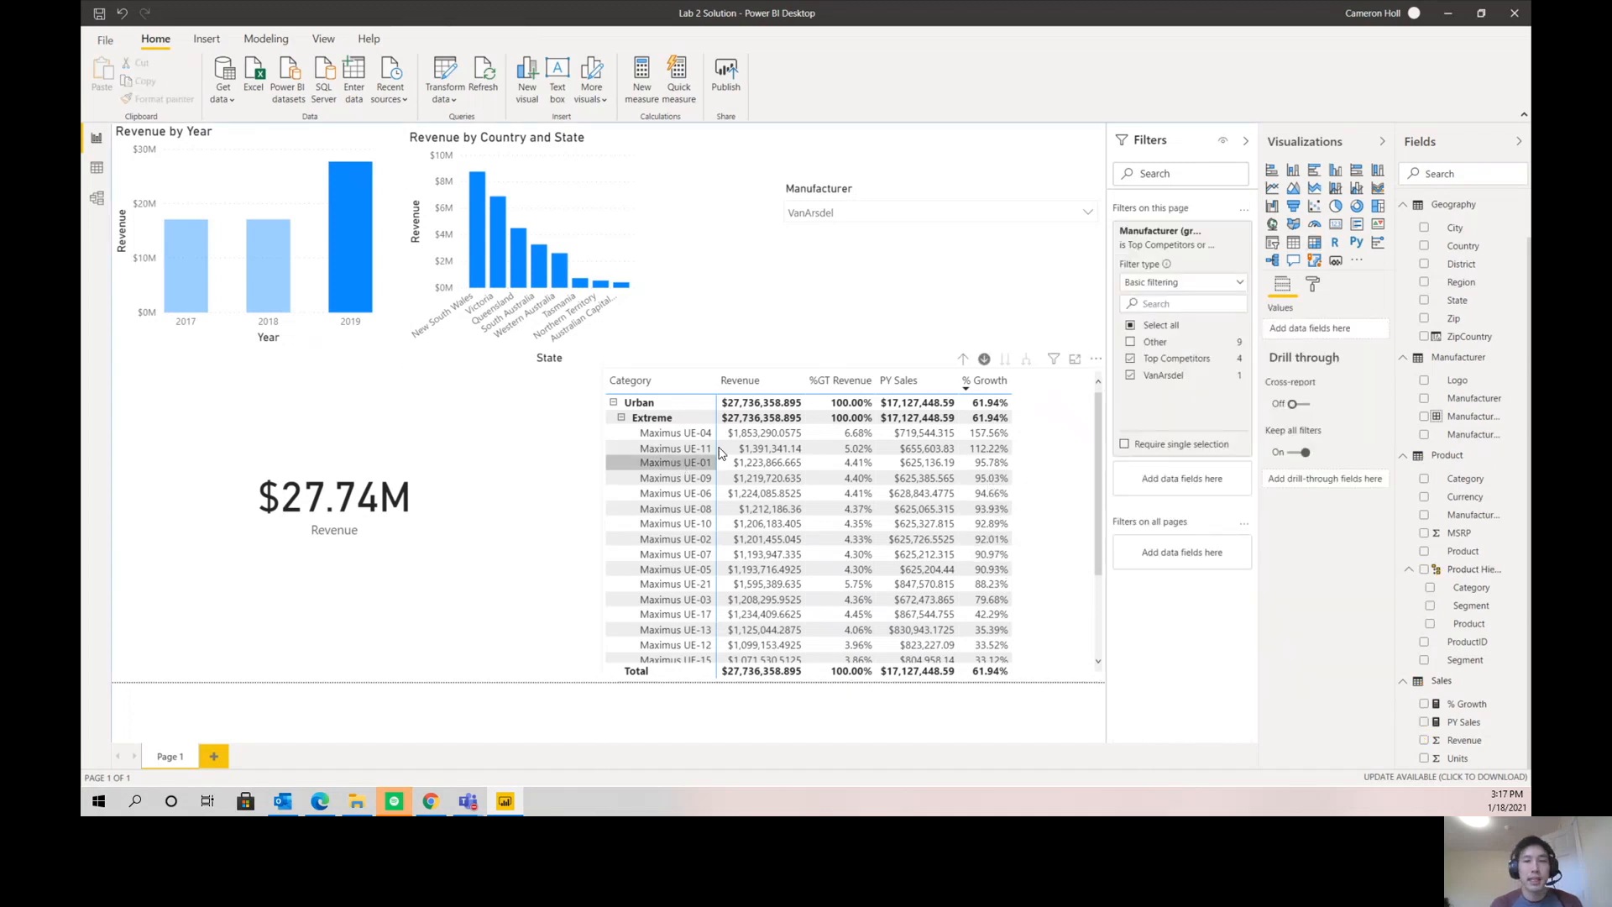